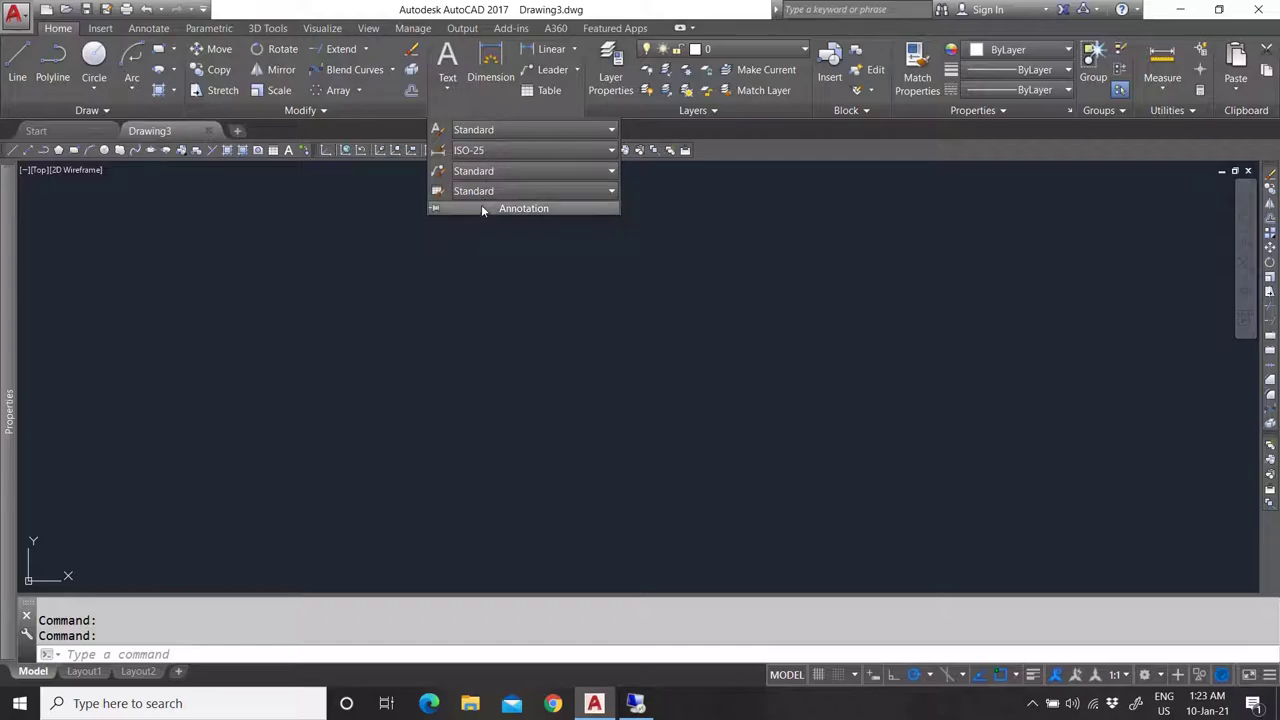
{"action": "left_click", "coordinate": [500, 345]}
{"action": "left_click", "coordinate": [555, 358]}
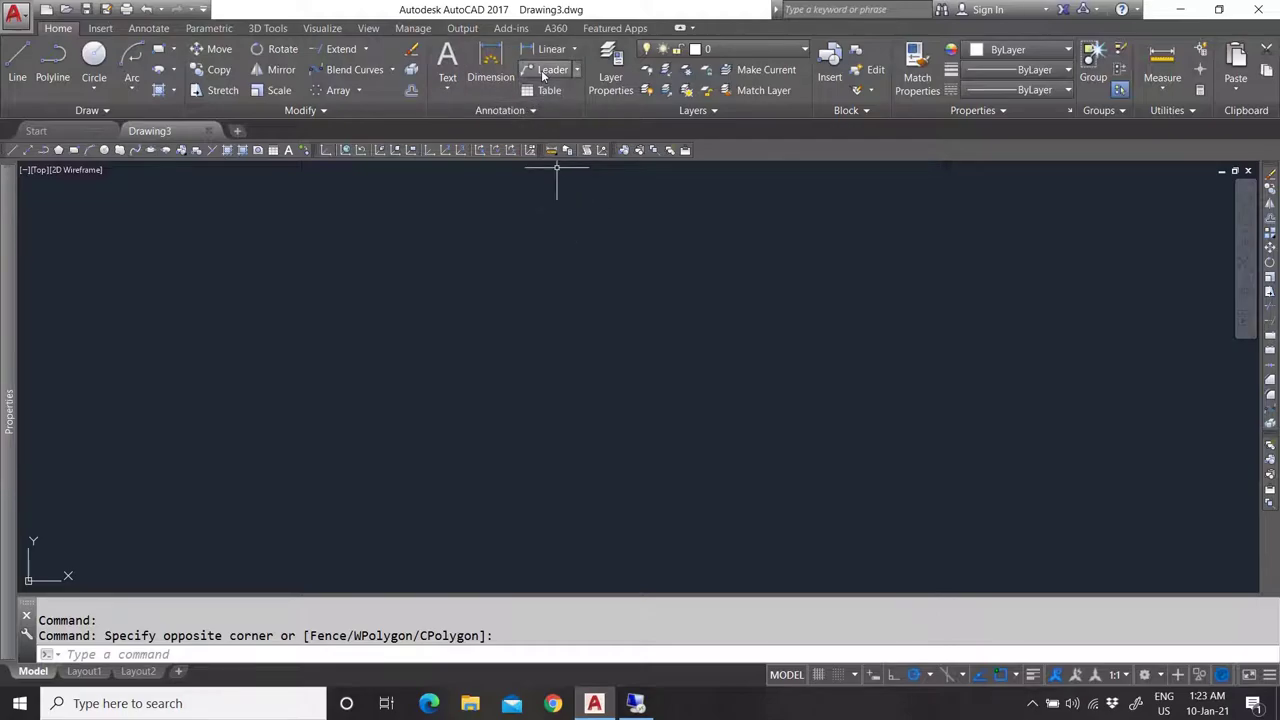
{"action": "left_click", "coordinate": [528, 112]}
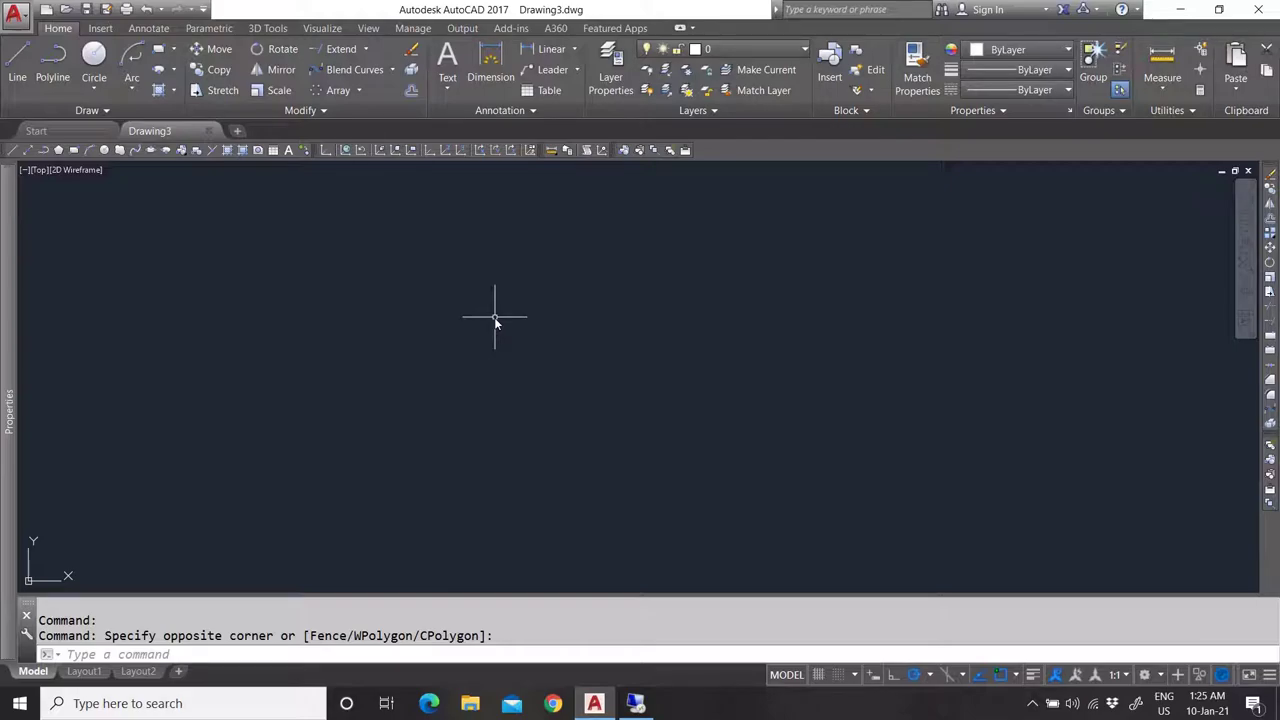
{"action": "left_click", "coordinate": [452, 86]}
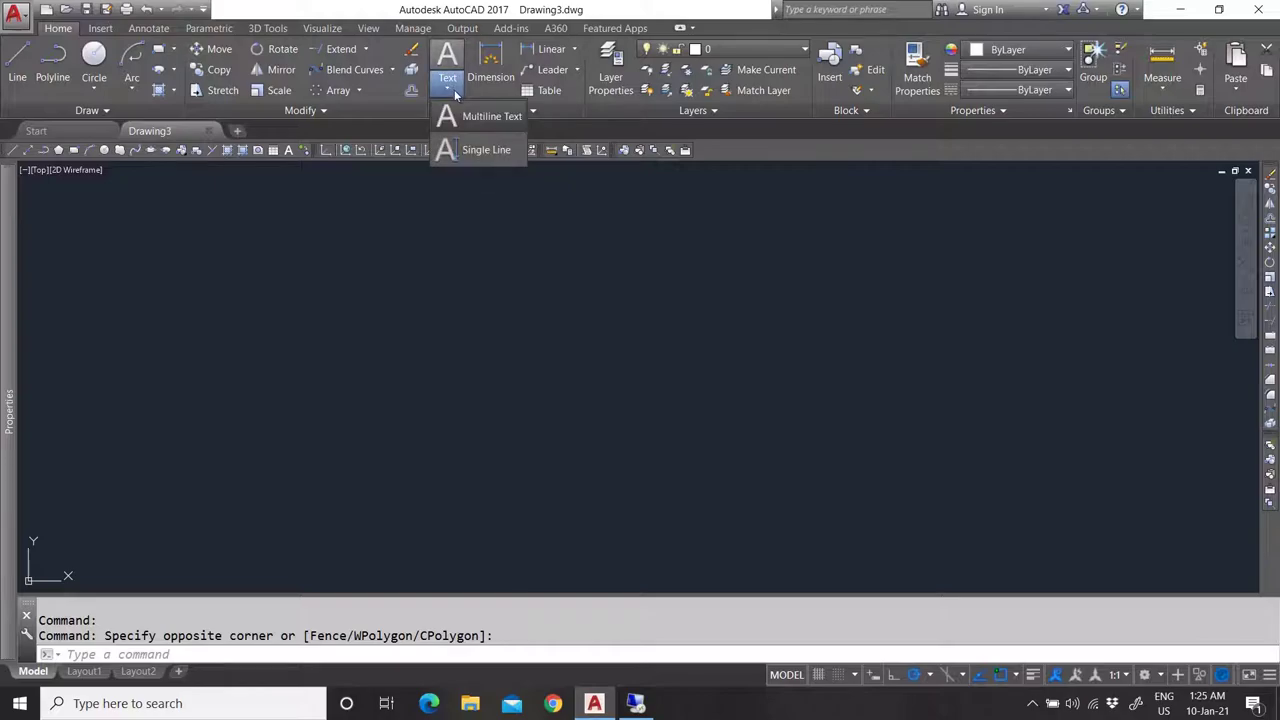
{"action": "left_click", "coordinate": [590, 414]}
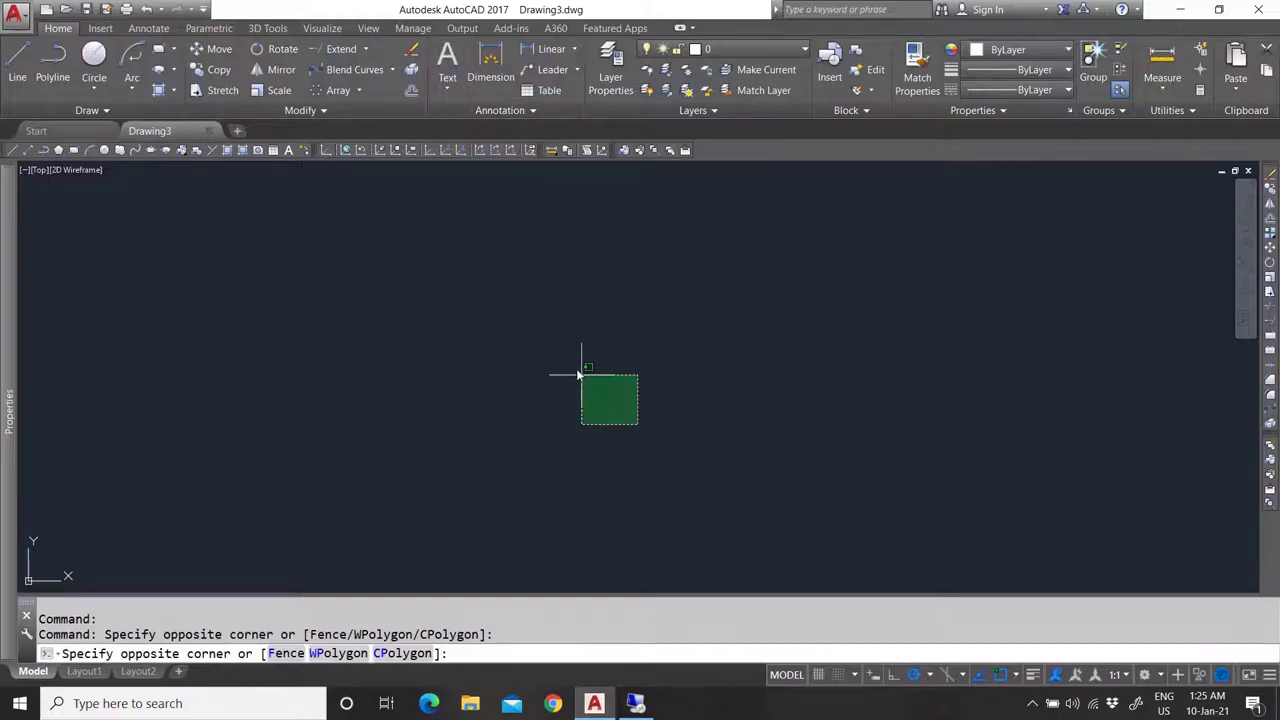
{"action": "left_click", "coordinate": [571, 329]}
{"action": "left_click", "coordinate": [447, 88]}
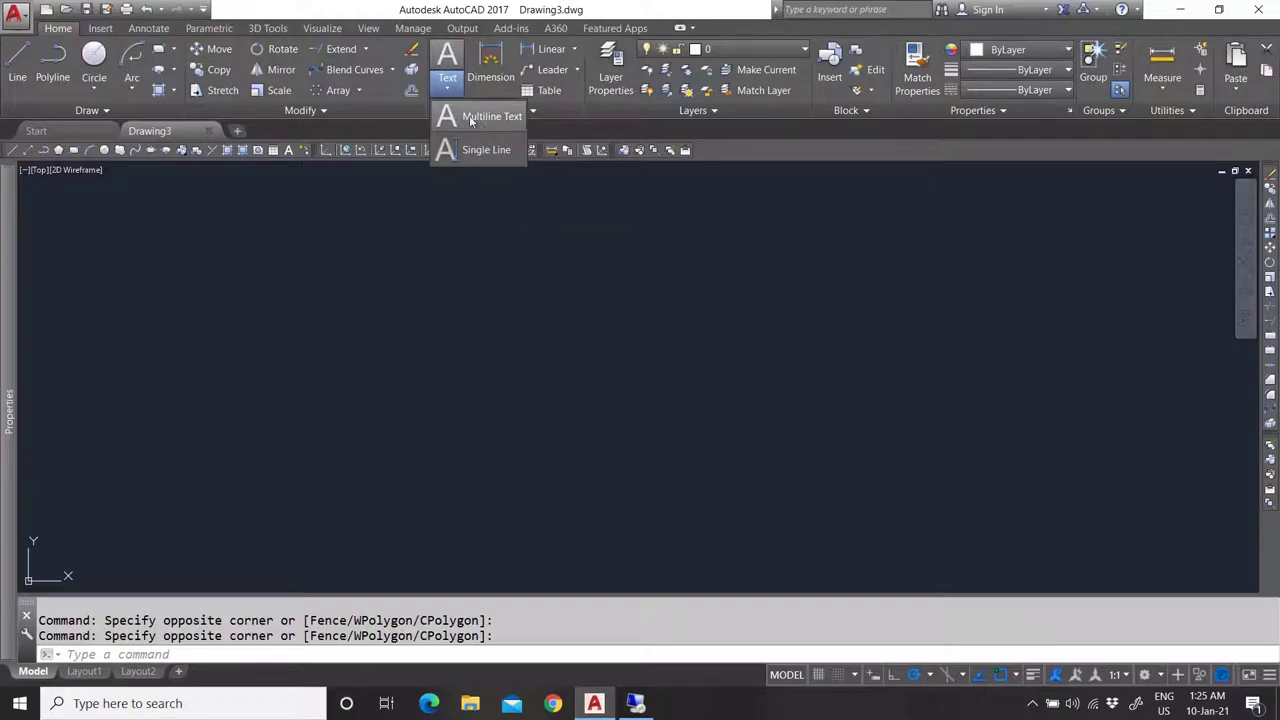
{"action": "left_click", "coordinate": [507, 303]}
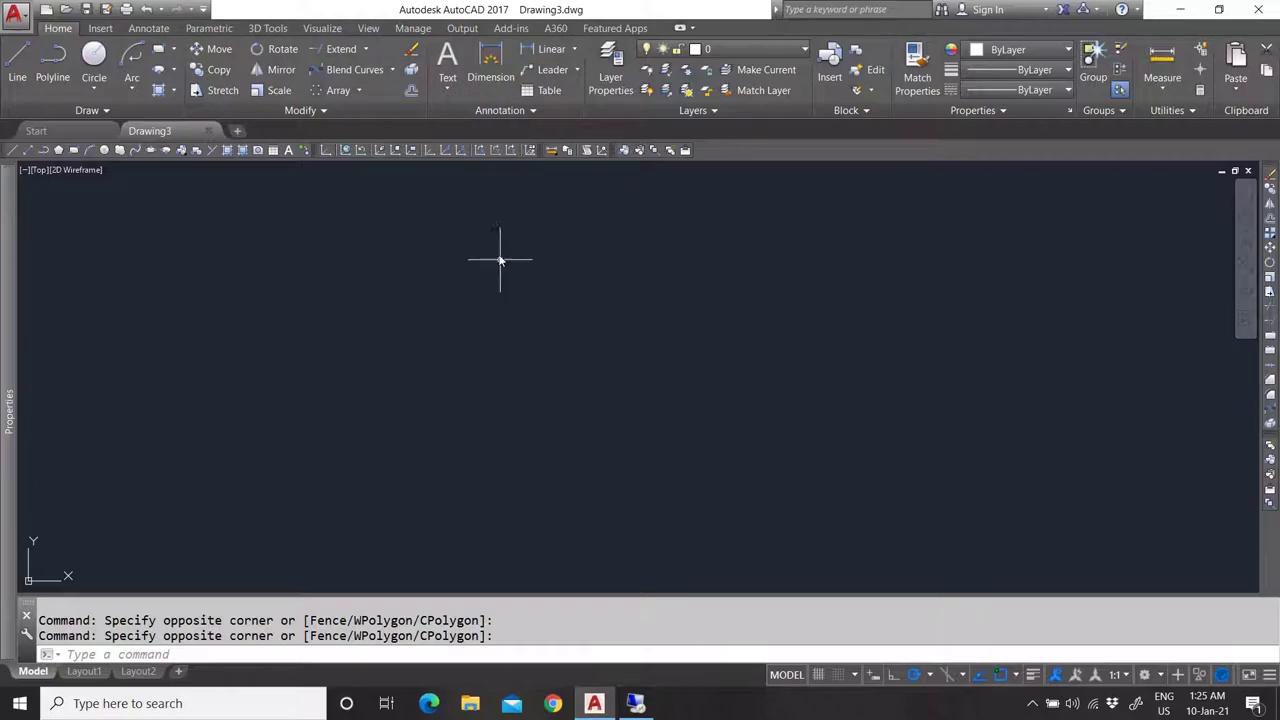
Create a wide multiline text box in the middle of the empty drawing, enter "Text" and select the word.
{"action": "left_click", "coordinate": [447, 86]}
{"action": "left_click", "coordinate": [480, 117]}
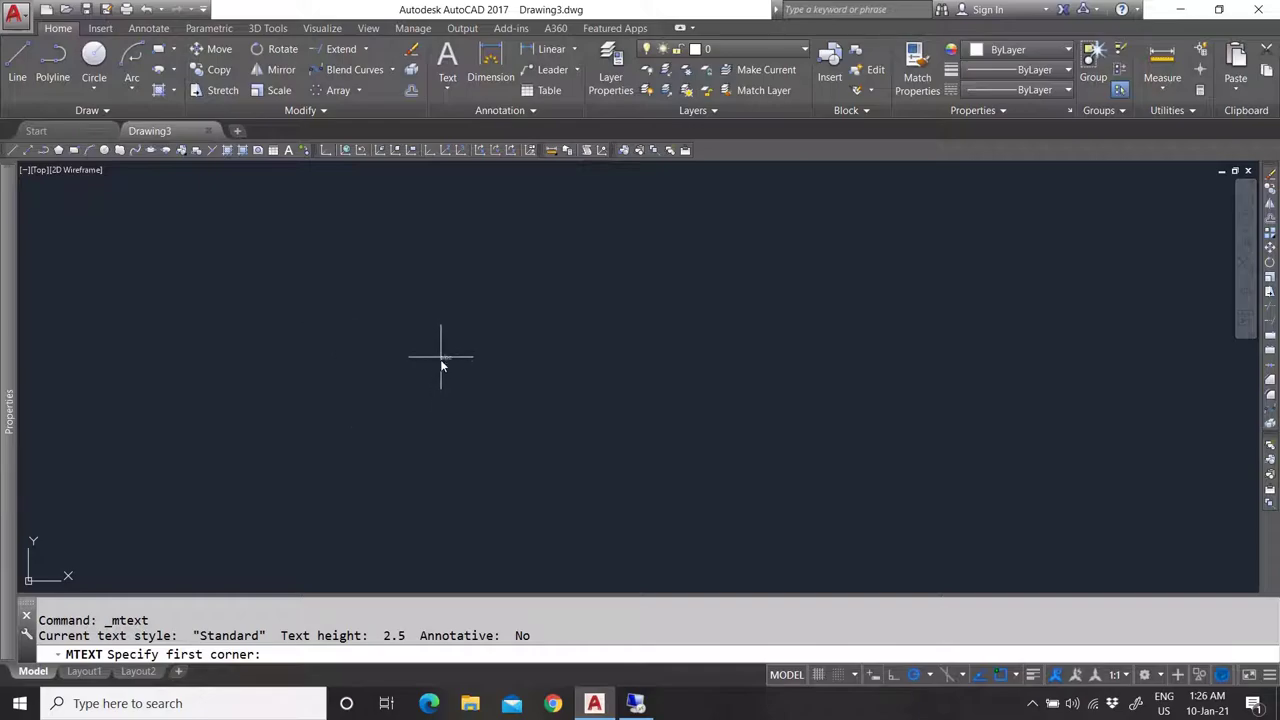
{"action": "left_click", "coordinate": [450, 90]}
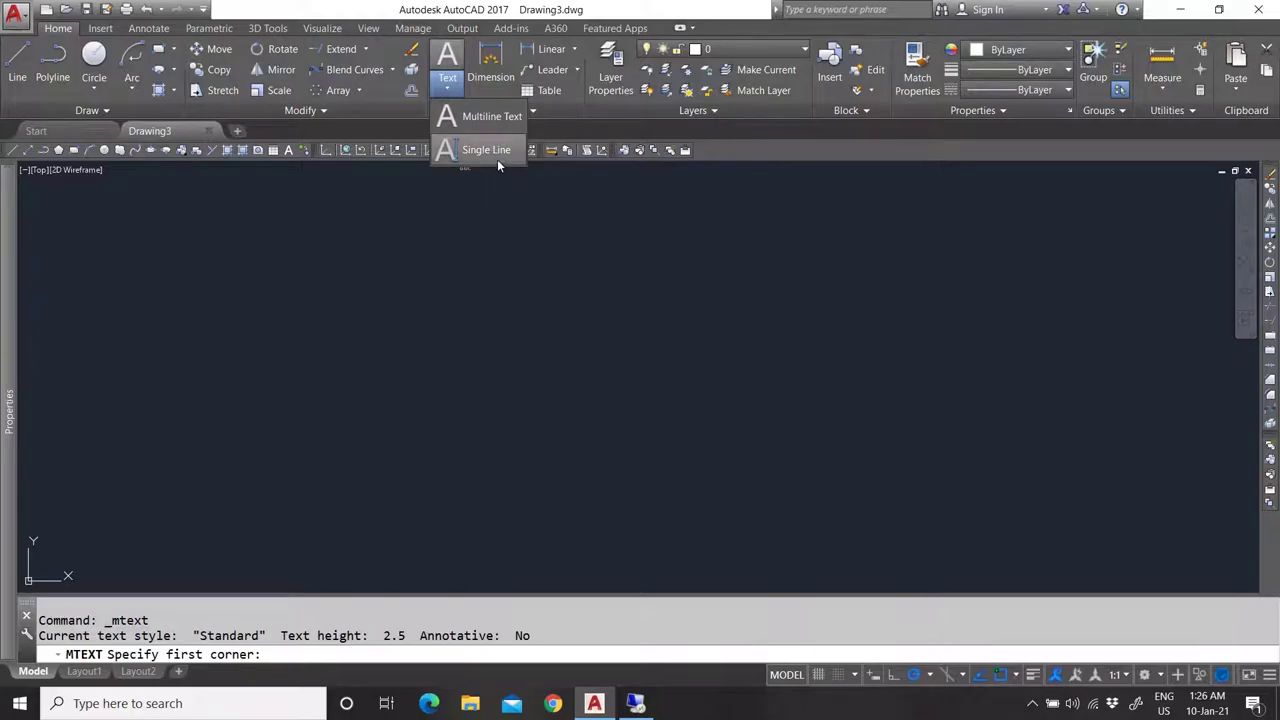
{"action": "key", "text": "Escape"}
{"action": "key", "text": "Return"}
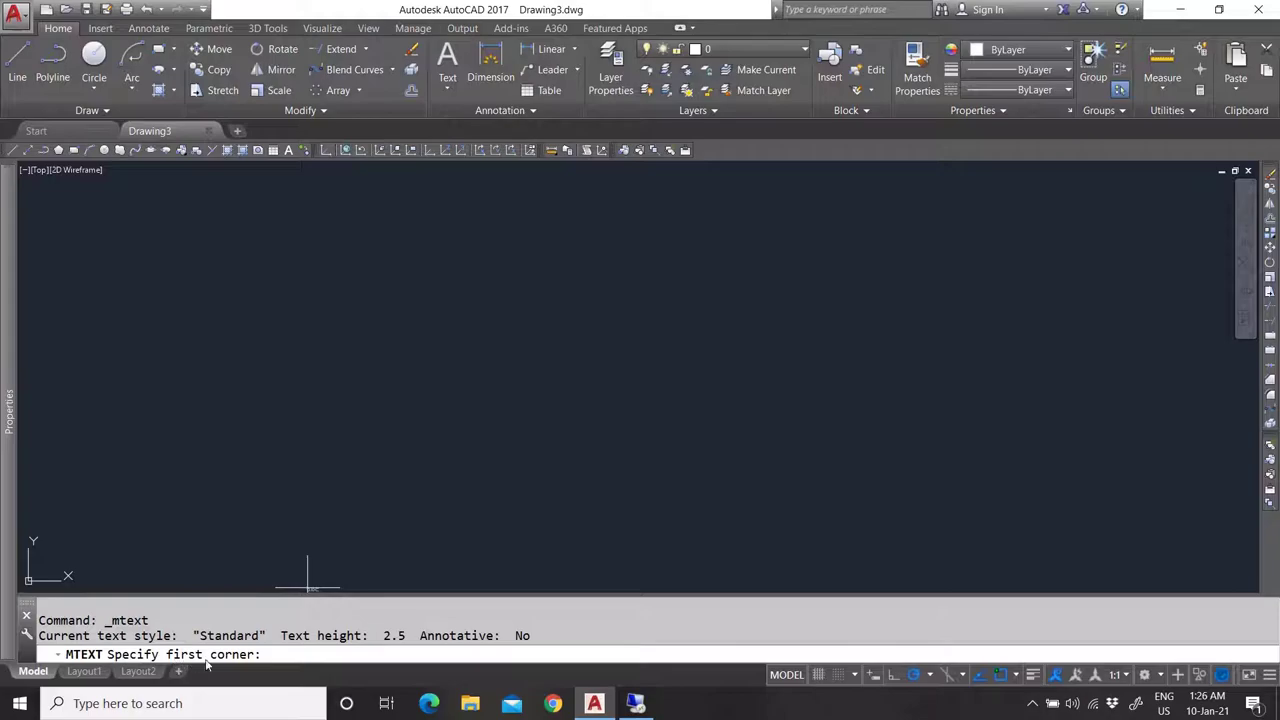
{"action": "left_click", "coordinate": [409, 285]}
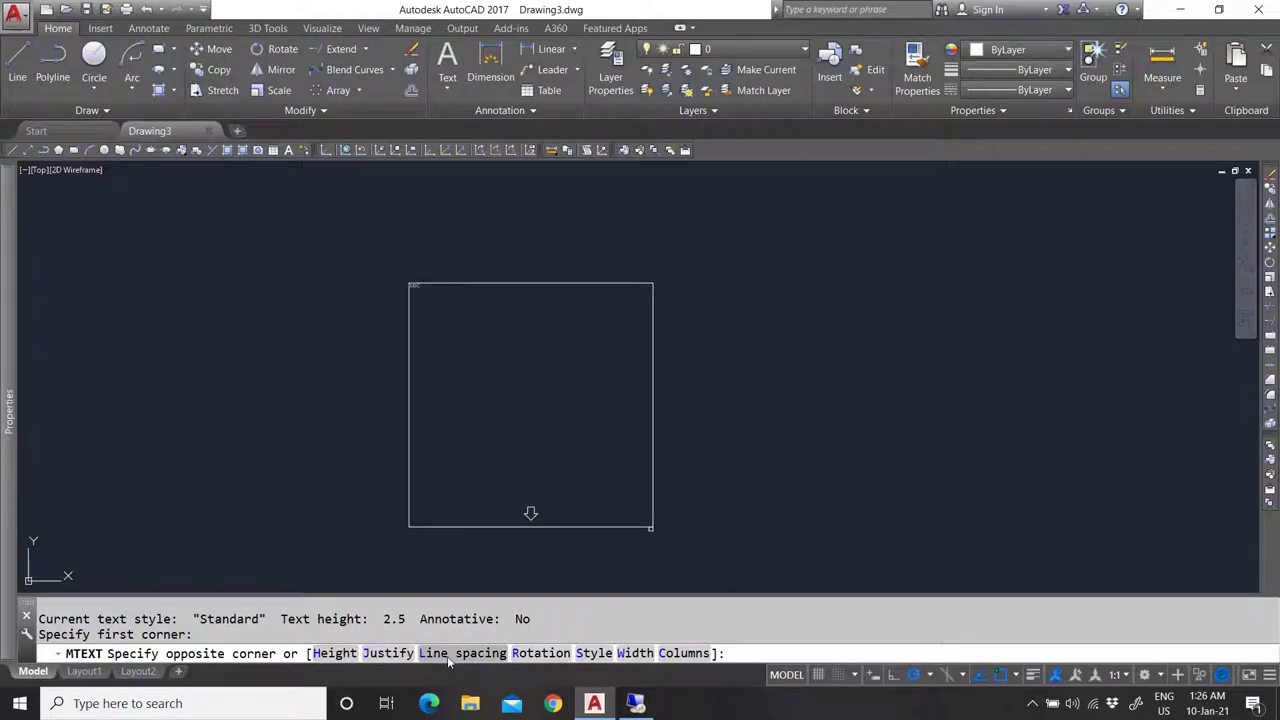
{"action": "left_click", "coordinate": [735, 359]}
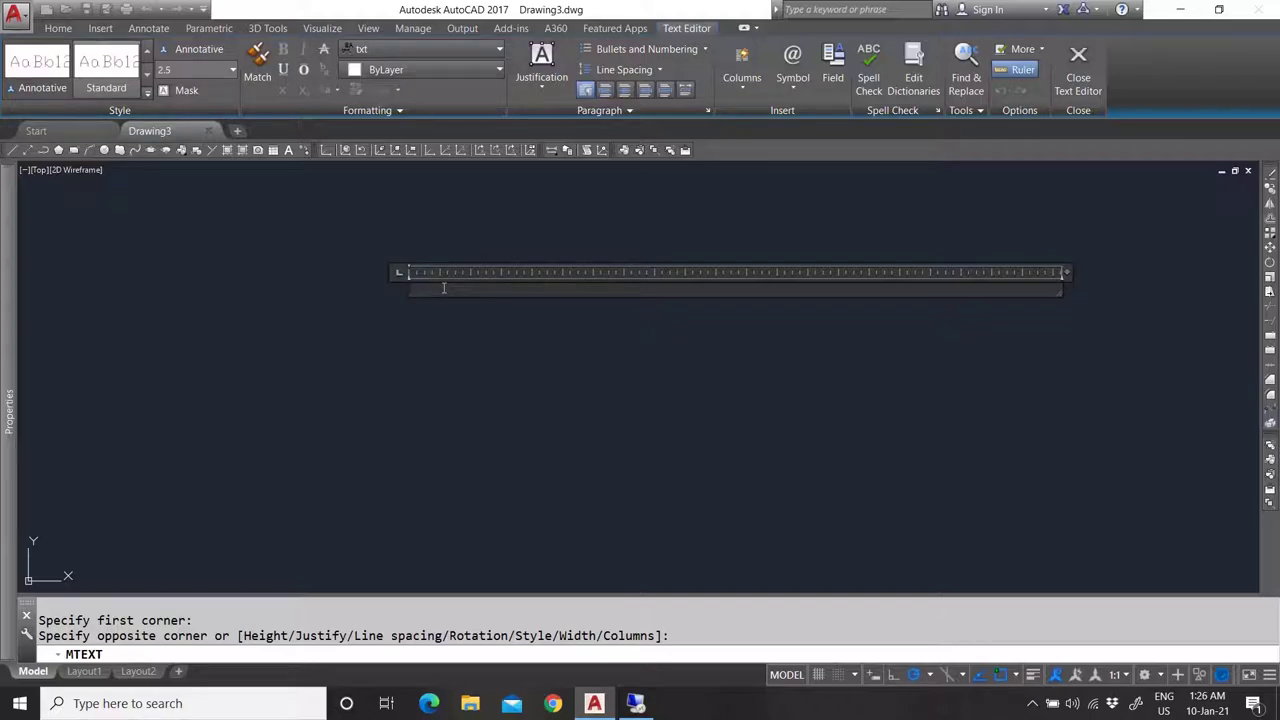
{"action": "type", "text": "Text"}
{"action": "left_click_drag", "start_coordinate": [444, 288], "coordinate": [407, 288]}
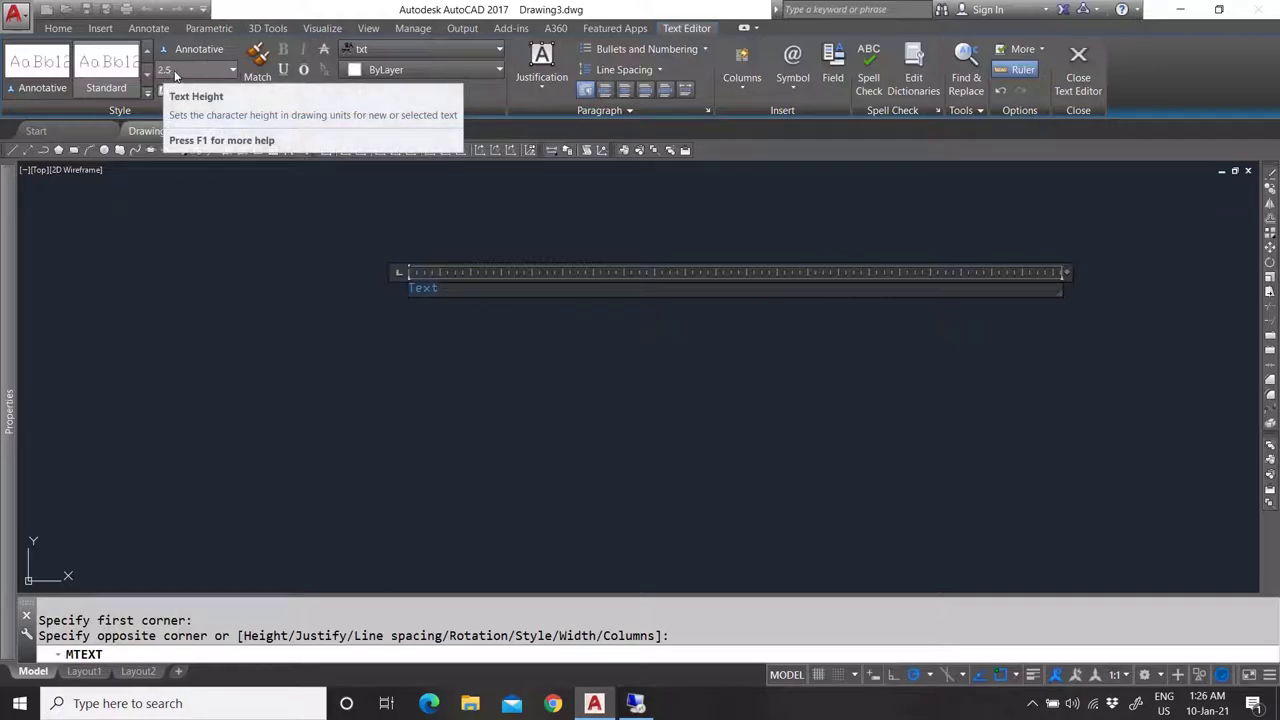
Examine the font, colour and justification options available for the selected text.
{"action": "left_click", "coordinate": [41, 87]}
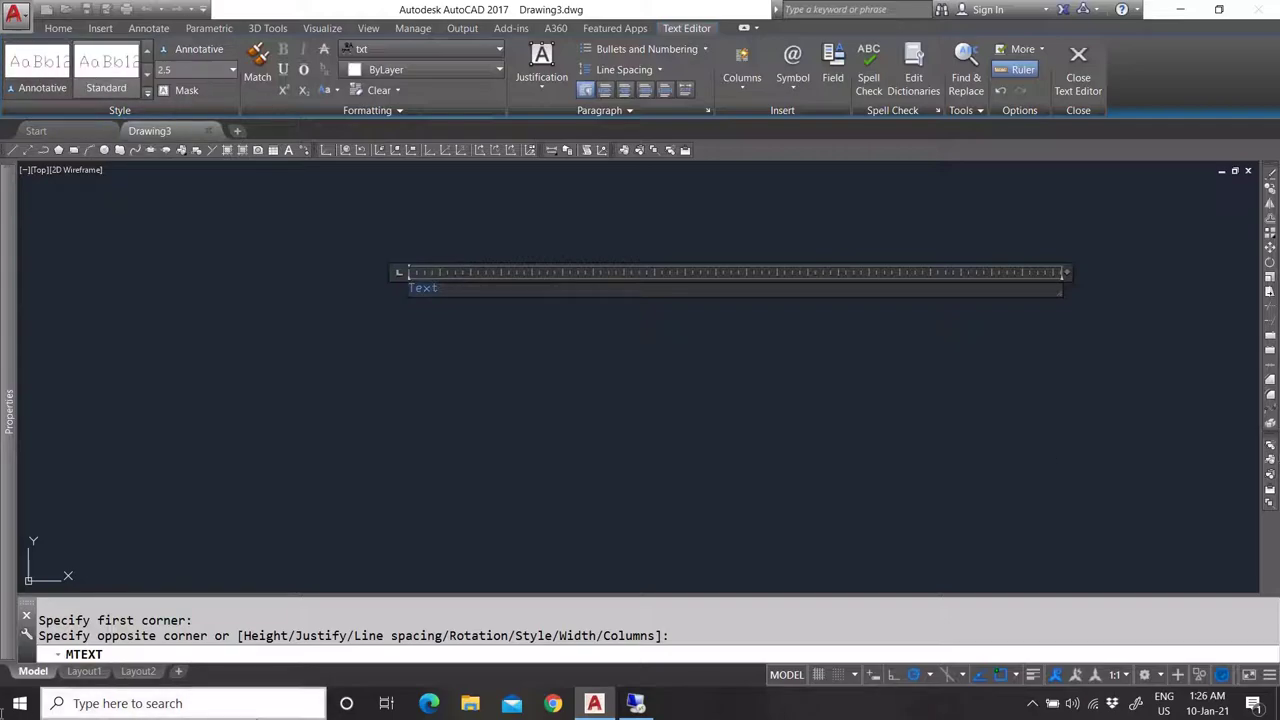
{"action": "left_click", "coordinate": [467, 50]}
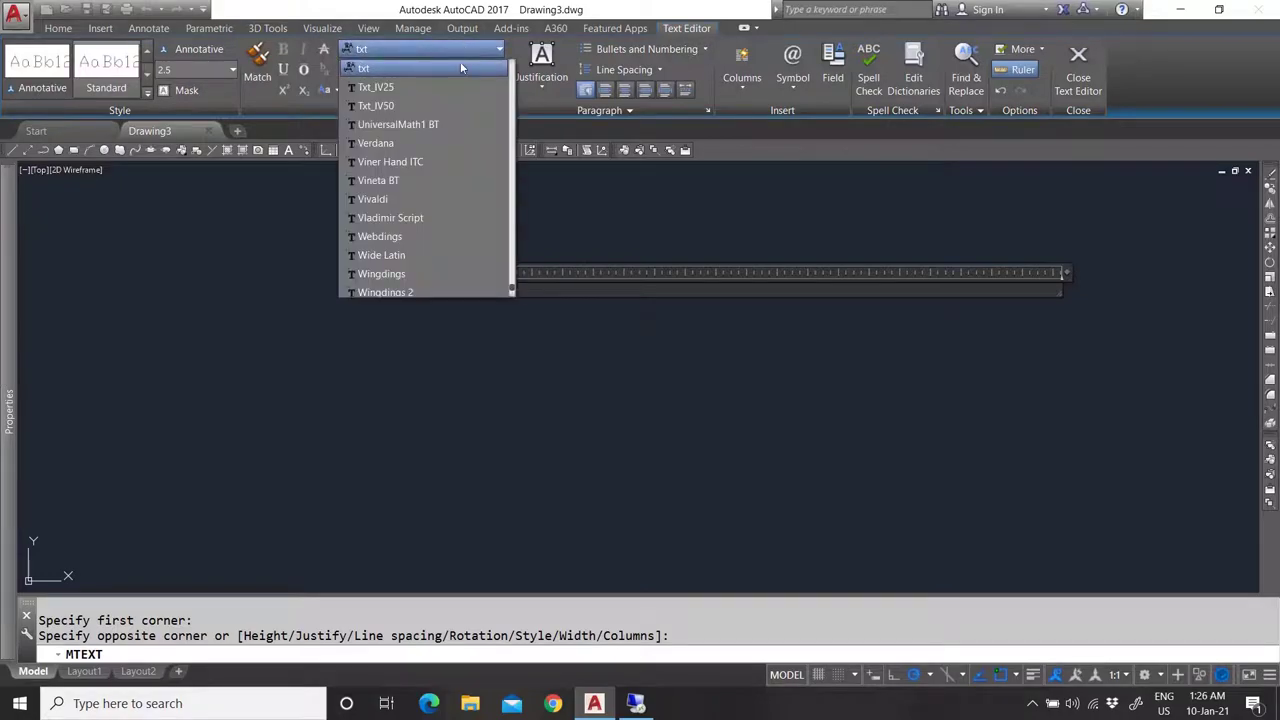
{"action": "scroll", "coordinate": [420, 198], "scroll_direction": "down", "scroll_amount": 4}
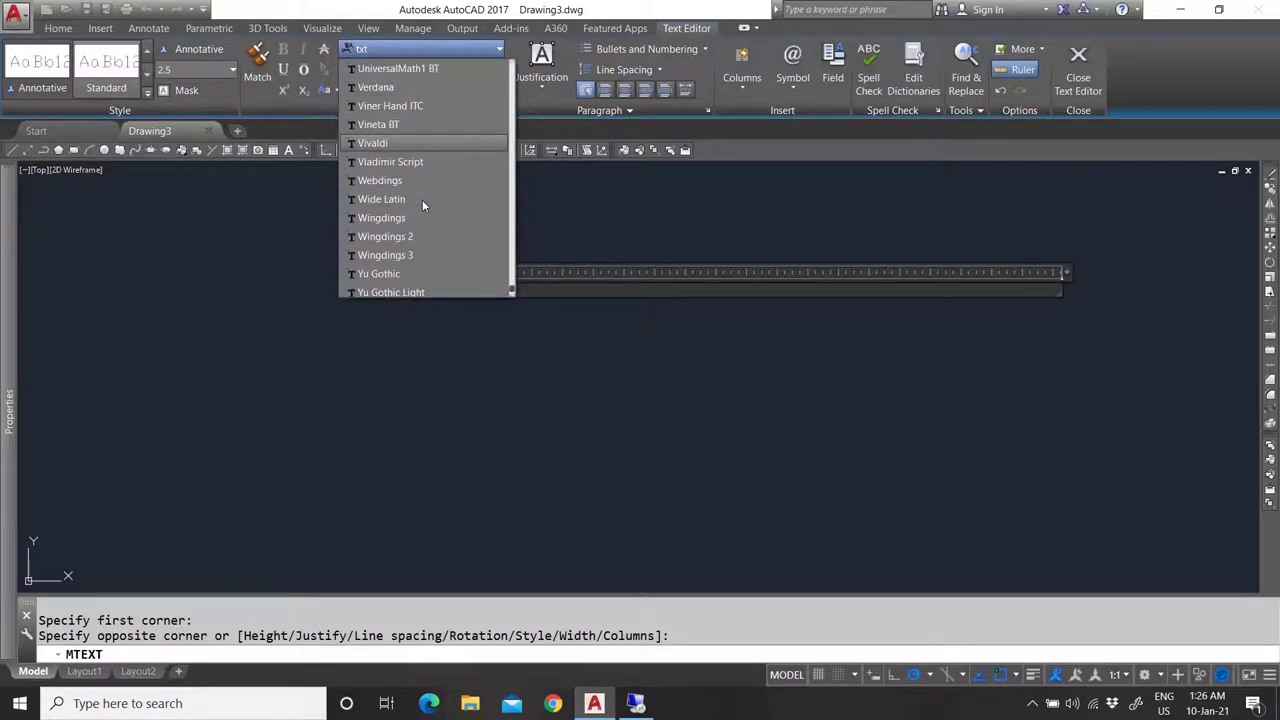
{"action": "left_click", "coordinate": [444, 49]}
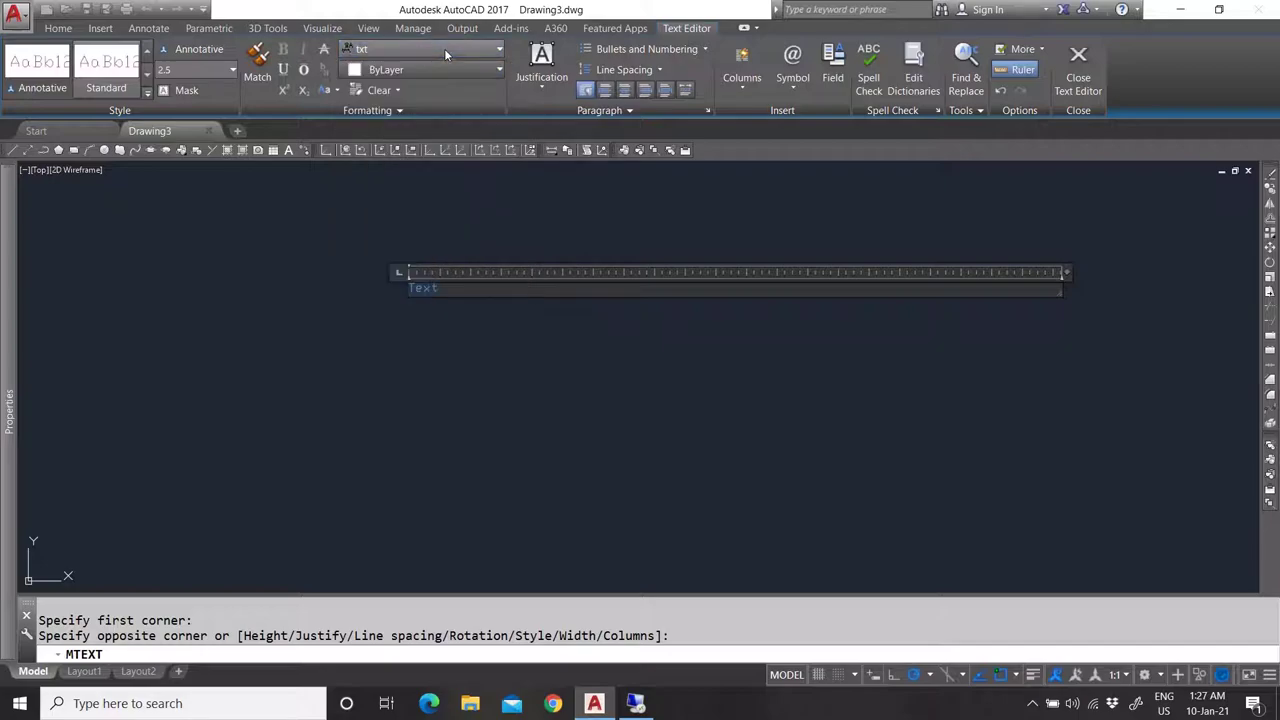
{"action": "left_click", "coordinate": [401, 50]}
{"action": "left_click", "coordinate": [401, 49]}
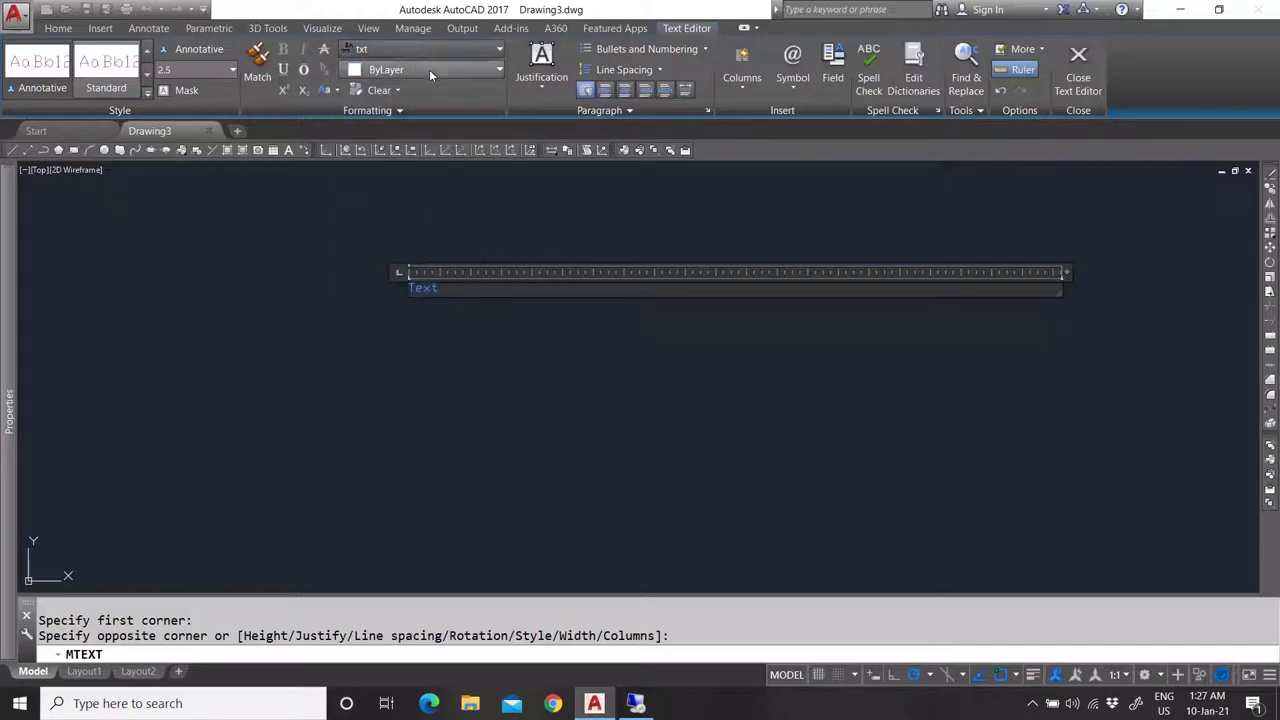
{"action": "left_click", "coordinate": [429, 69]}
{"action": "left_click", "coordinate": [429, 69]}
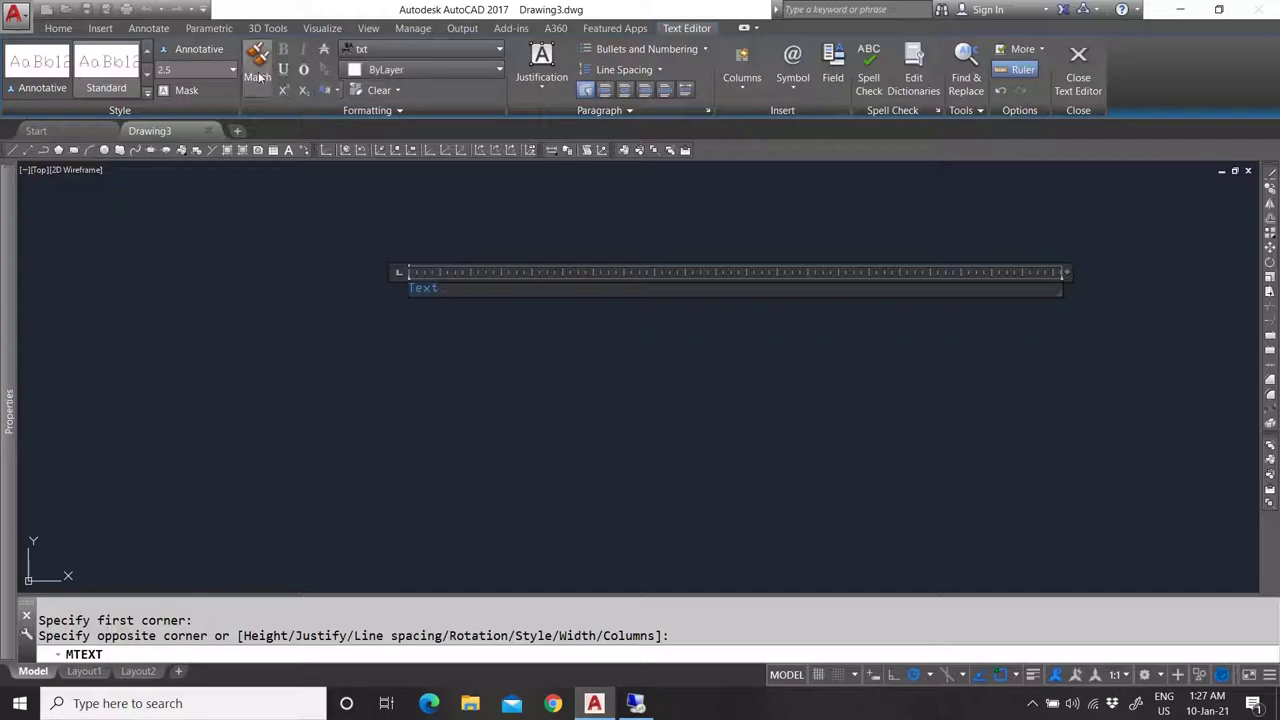
{"action": "left_click", "coordinate": [560, 86]}
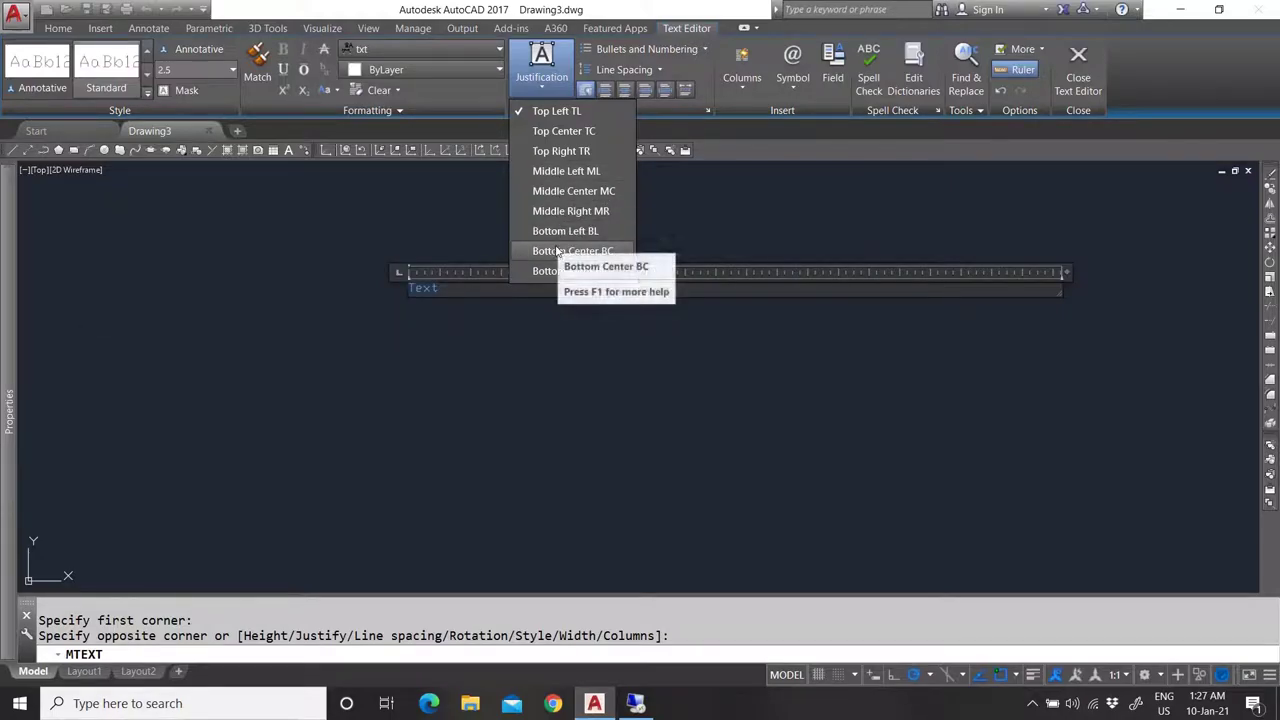
{"action": "left_click", "coordinate": [696, 60]}
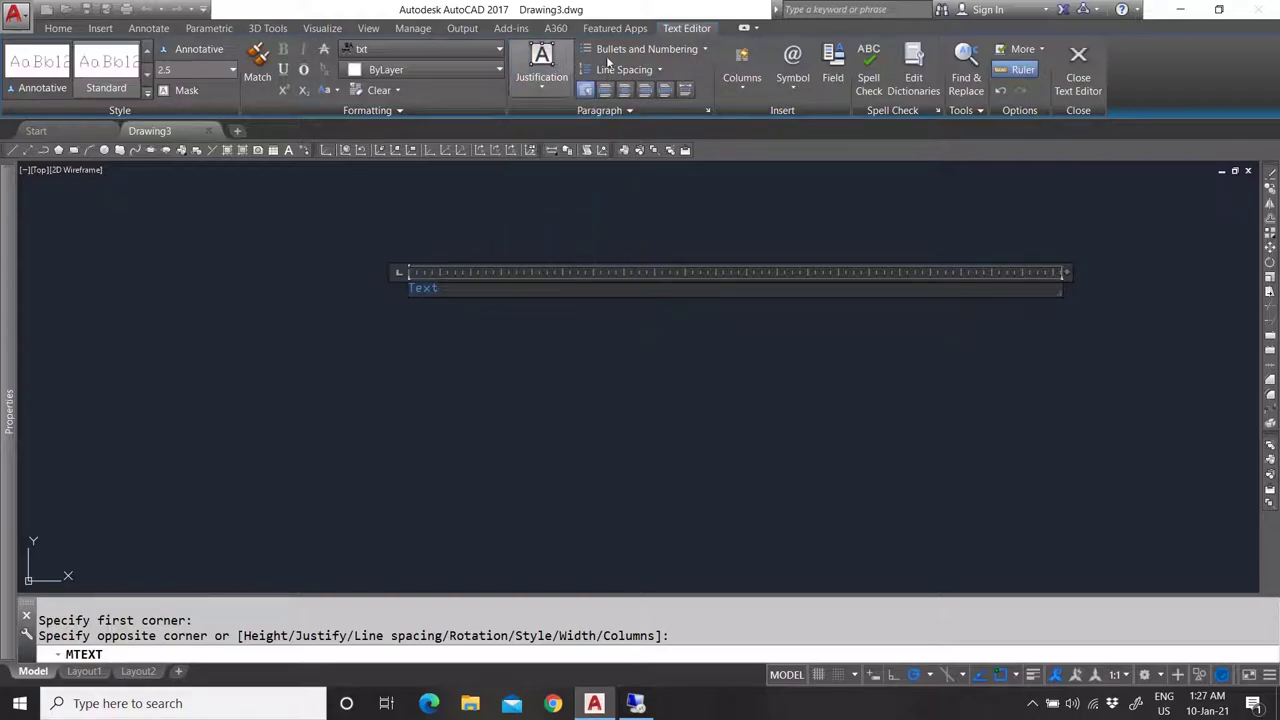
Preview bulleted formatting on the selected text and examine the line spacing and paragraph options.
{"action": "left_click", "coordinate": [662, 50]}
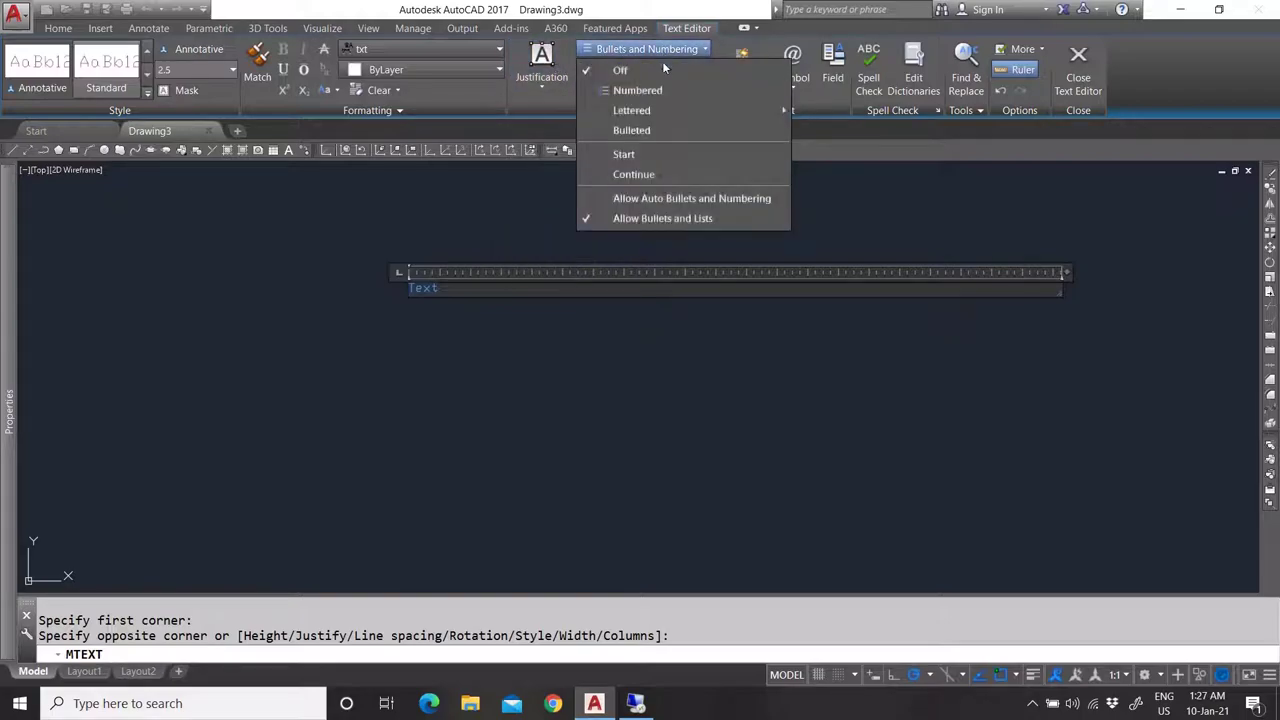
{"action": "mouse_move", "coordinate": [660, 113]}
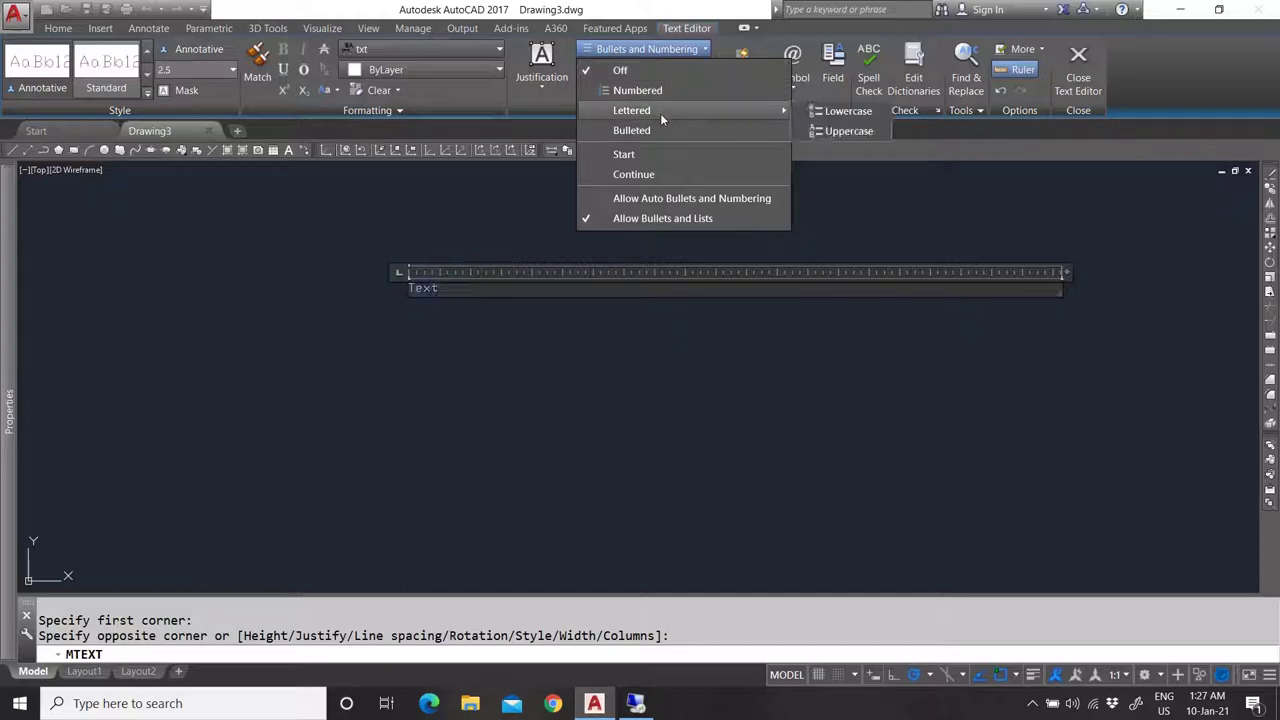
{"action": "left_click", "coordinate": [651, 131]}
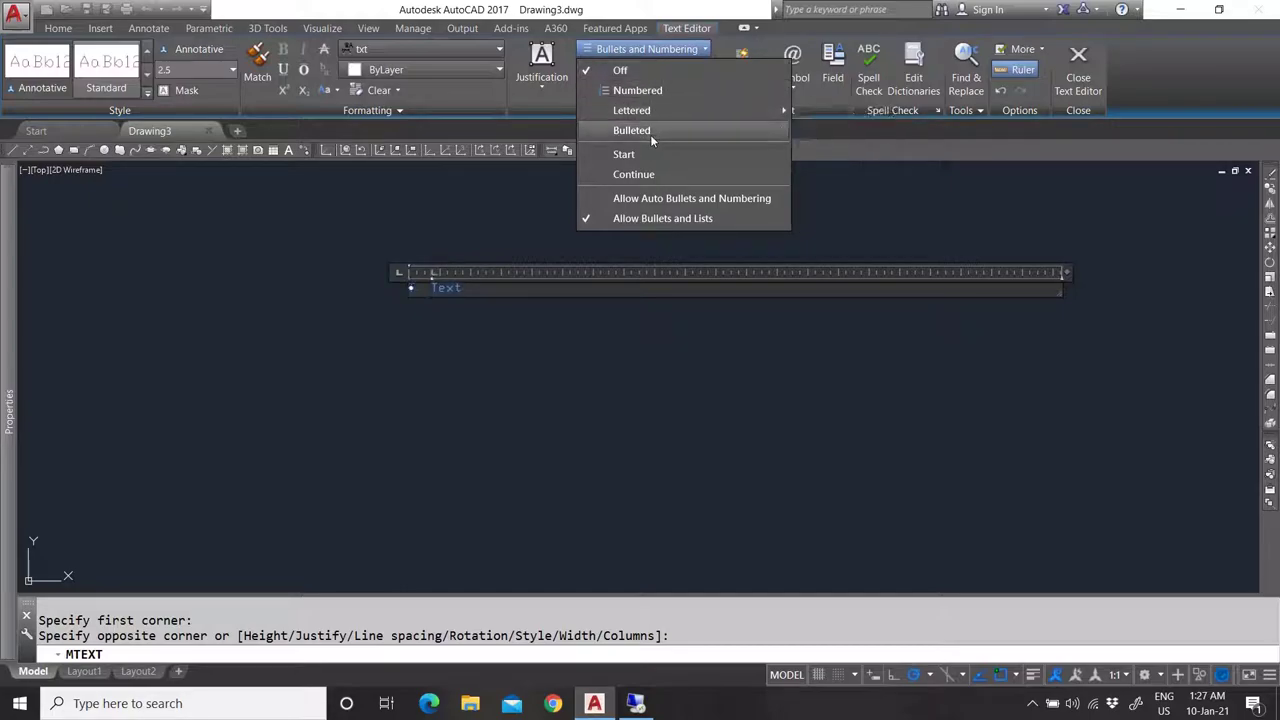
{"action": "mouse_move", "coordinate": [641, 116]}
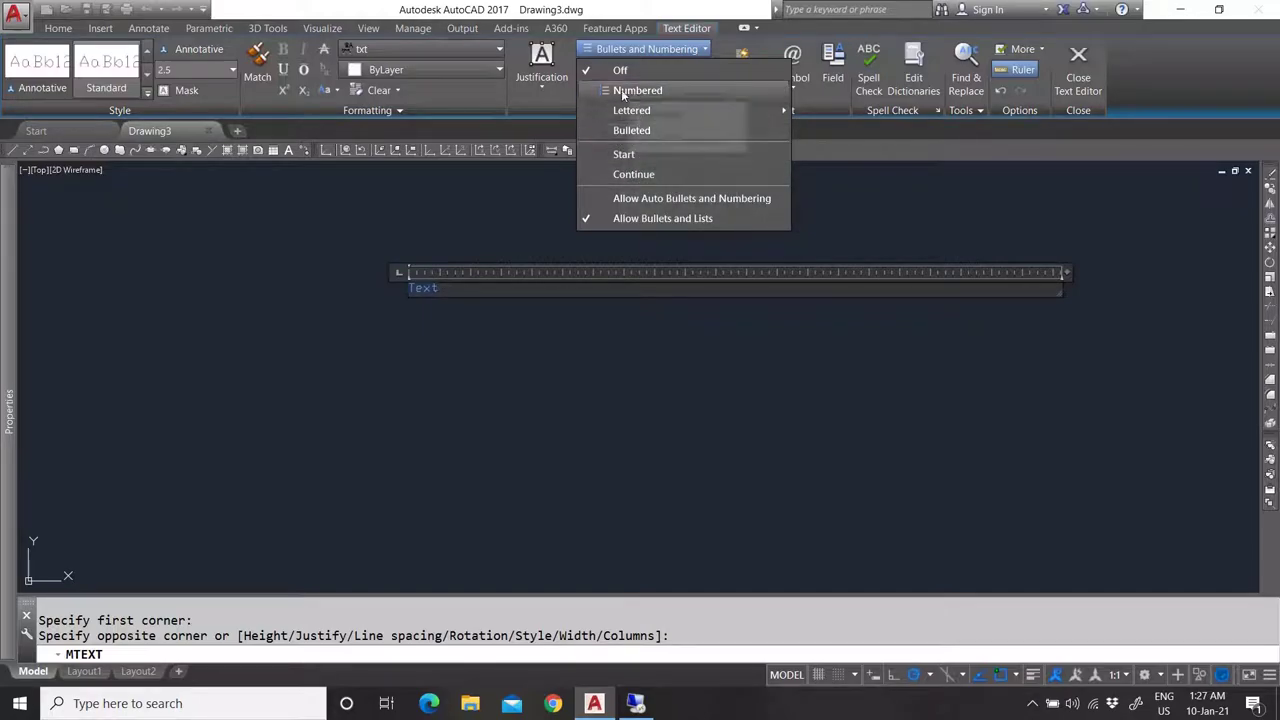
{"action": "left_click", "coordinate": [652, 49]}
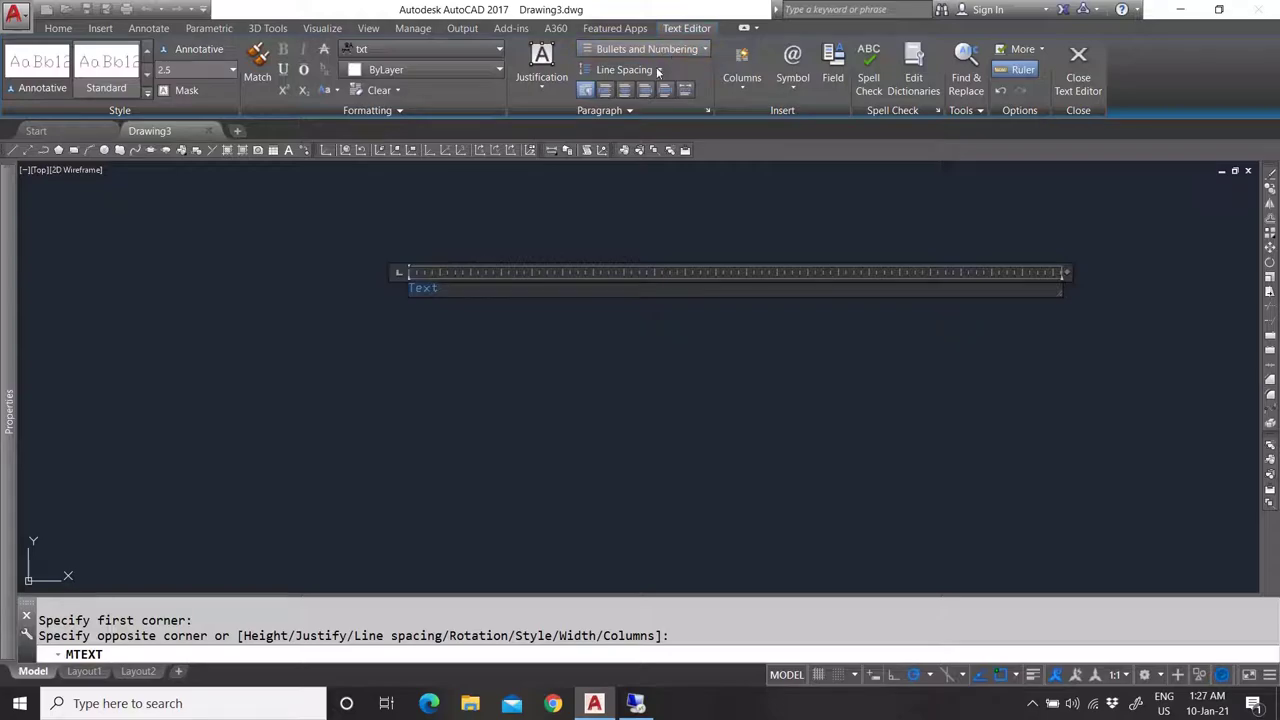
{"action": "left_click", "coordinate": [661, 70]}
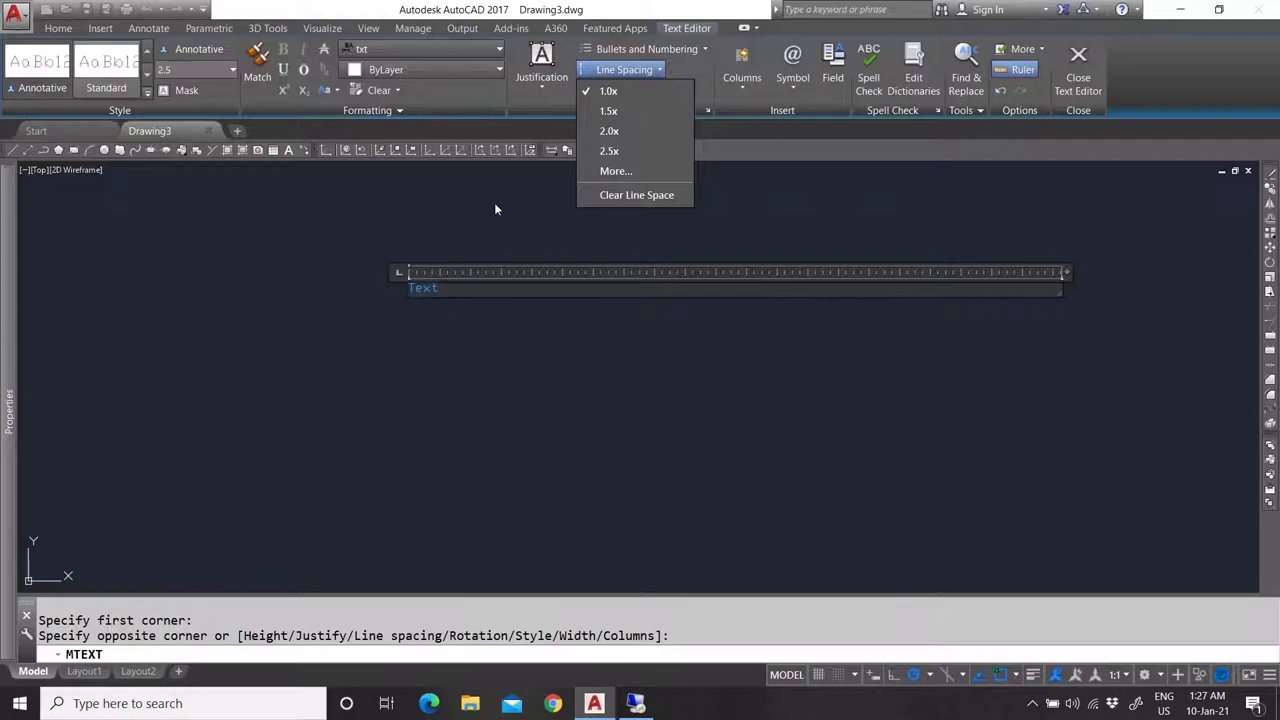
{"action": "left_click", "coordinate": [612, 111]}
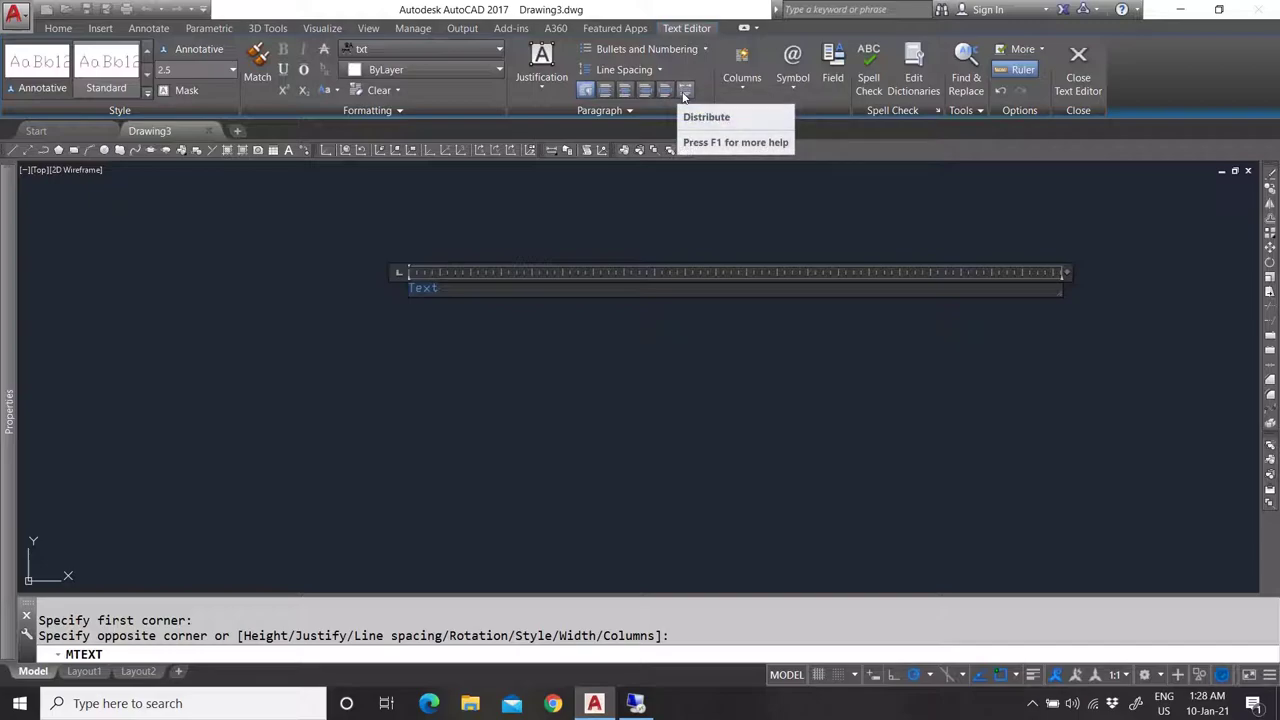
{"action": "left_click", "coordinate": [628, 109]}
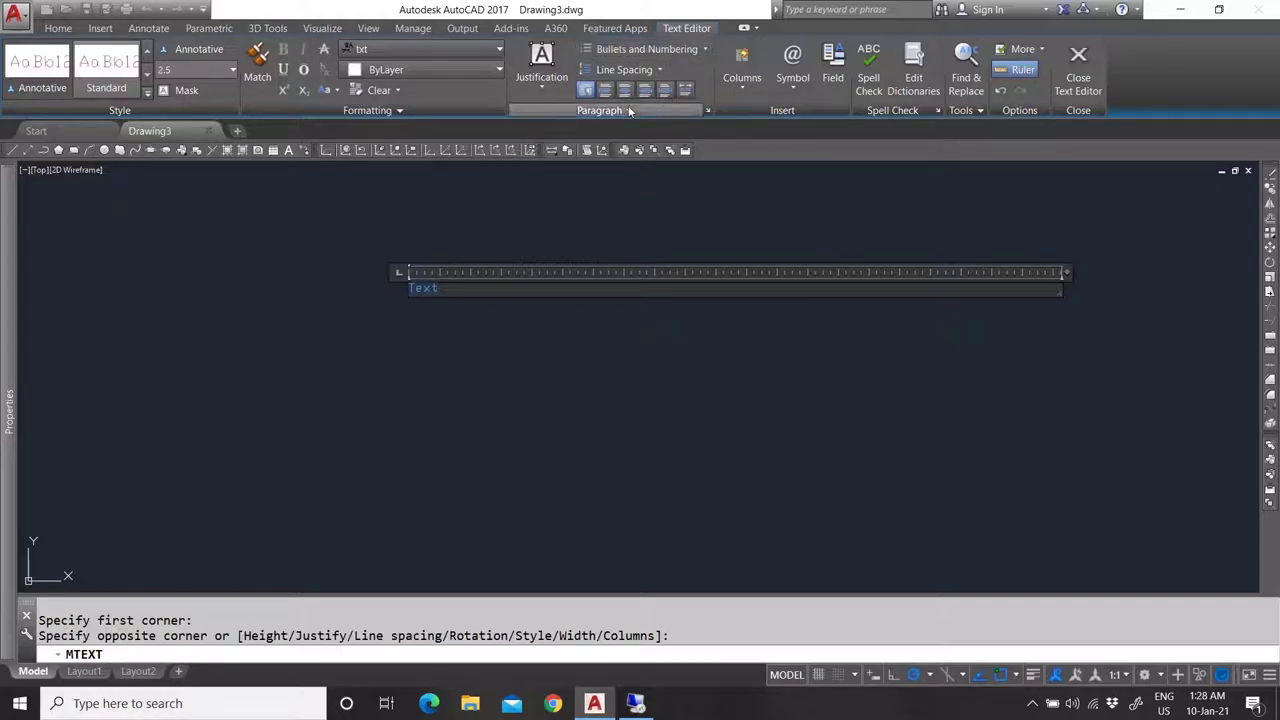
Examine the column layout choices and the list of symbols that can be inserted in the multiline text.
{"action": "left_click", "coordinate": [743, 88]}
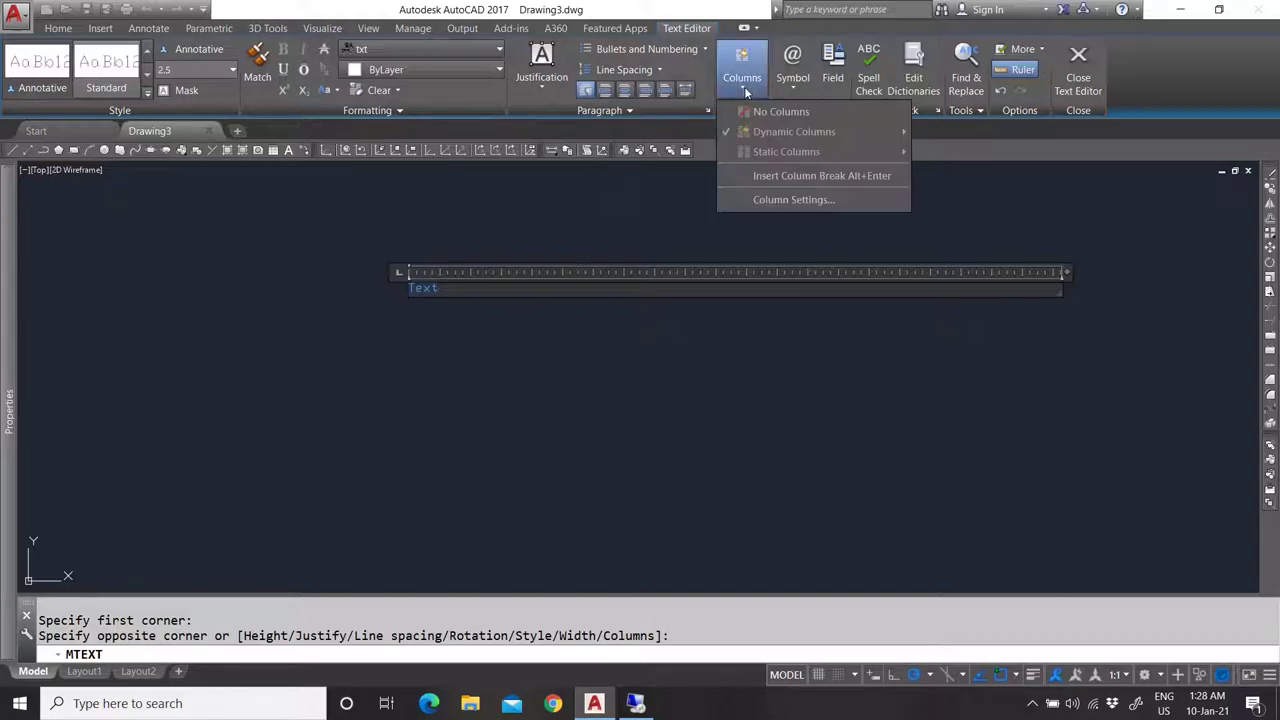
{"action": "mouse_move", "coordinate": [785, 152]}
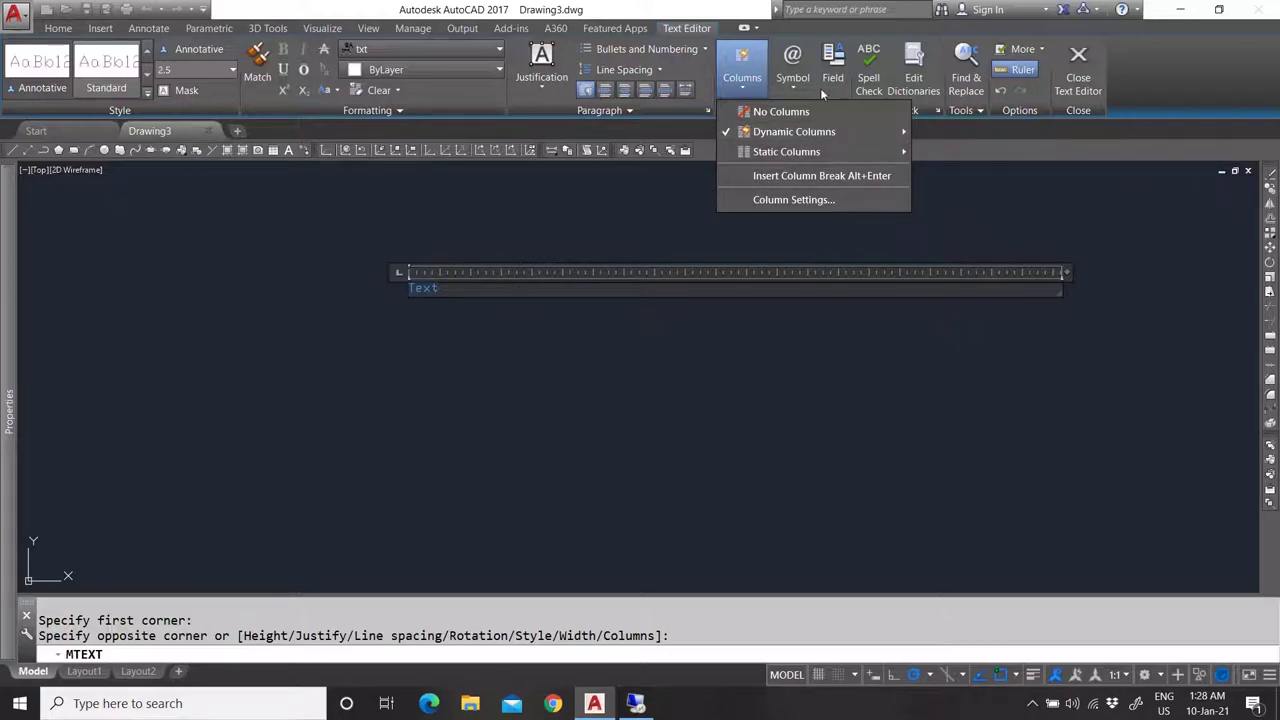
{"action": "left_click", "coordinate": [793, 70]}
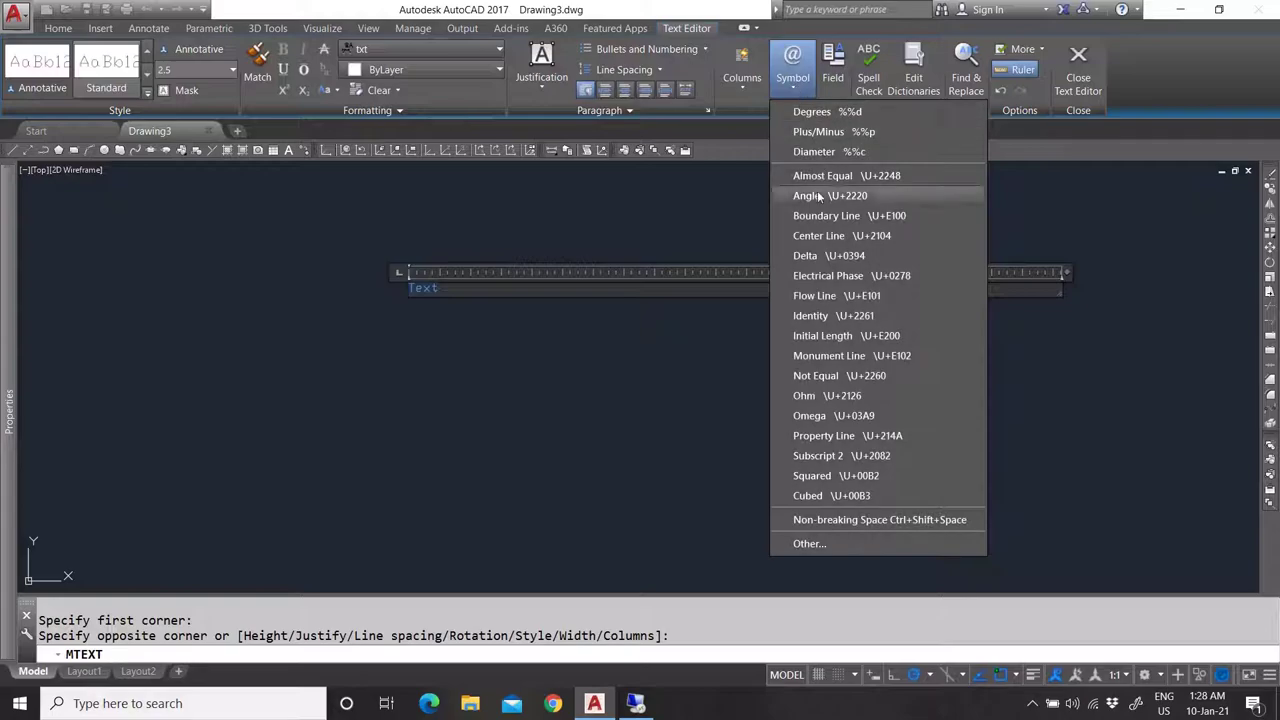
Examine the Date field's format choices without inserting a field, and look through the additional text editor options.
{"action": "left_click", "coordinate": [835, 62]}
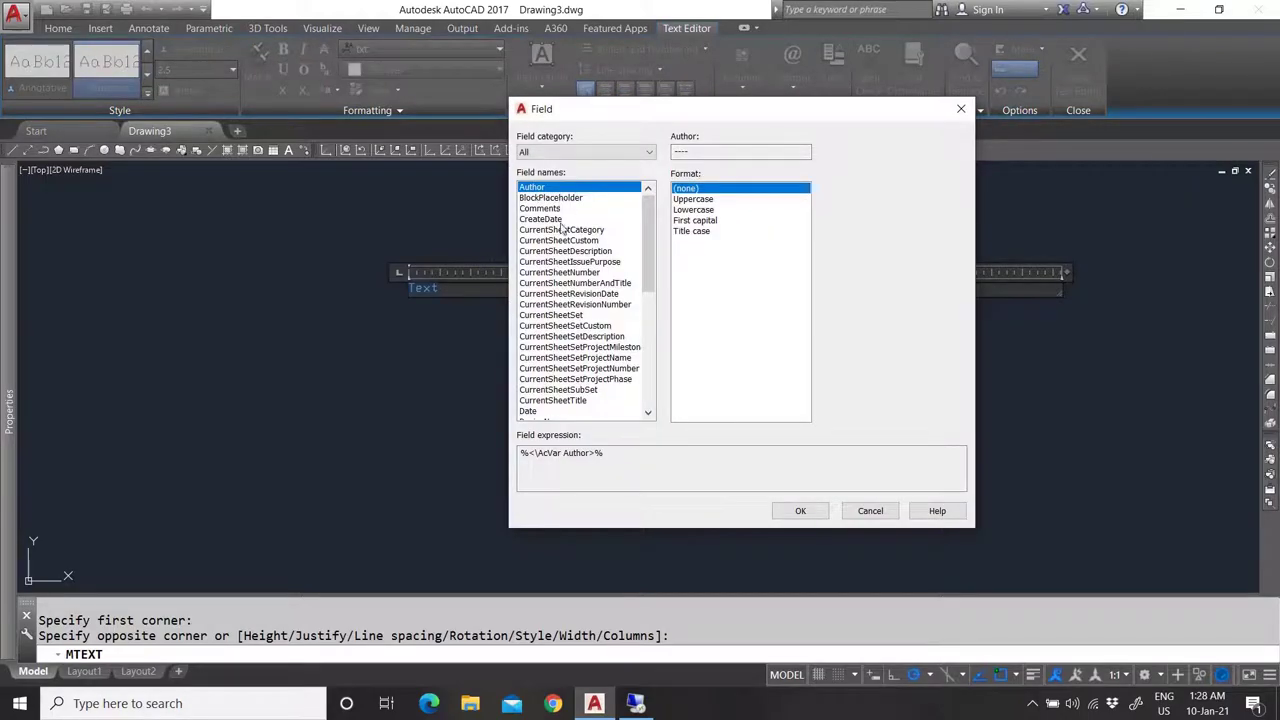
{"action": "scroll", "coordinate": [560, 355], "scroll_direction": "down", "scroll_amount": 2}
{"action": "left_click", "coordinate": [538, 348]}
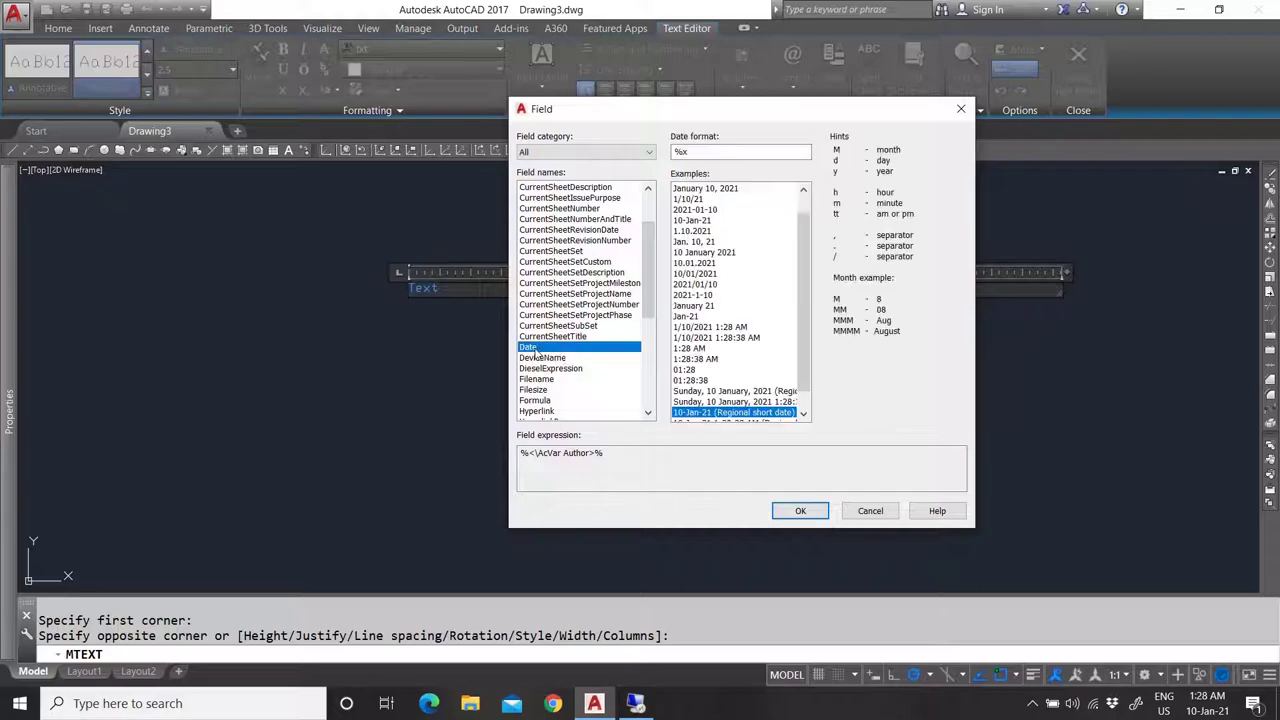
{"action": "left_click", "coordinate": [961, 108]}
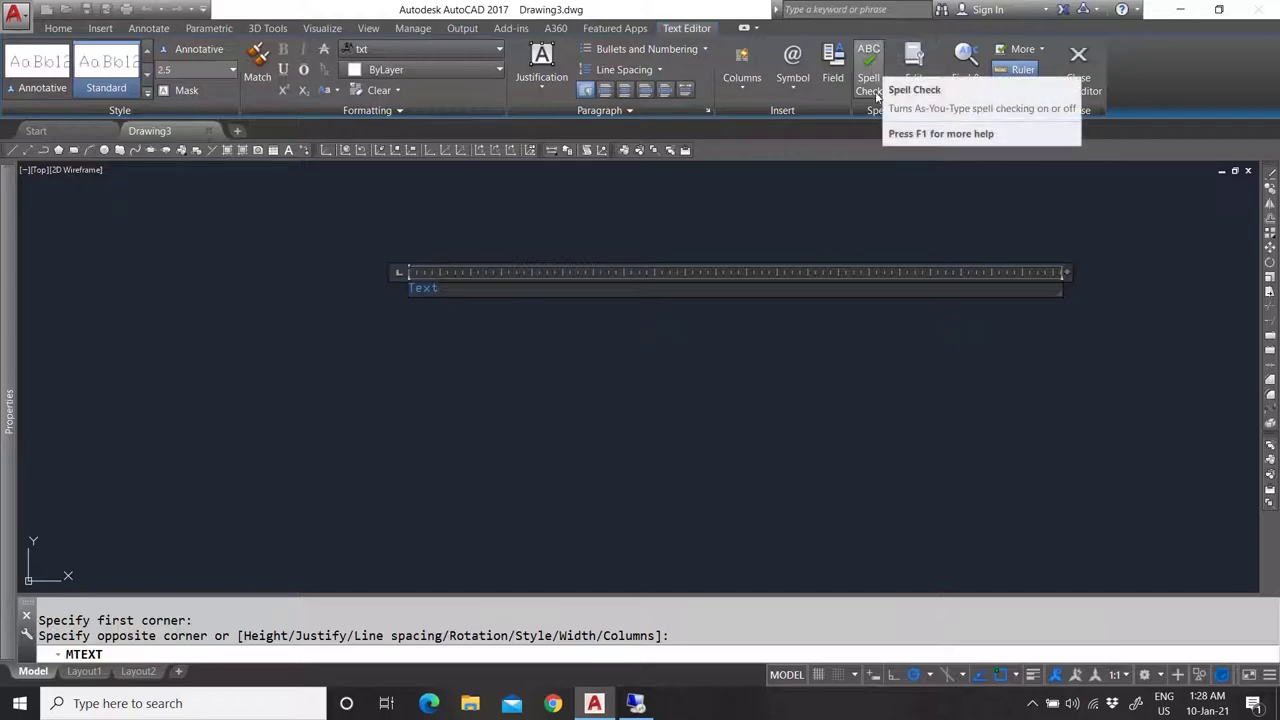
{"action": "left_click", "coordinate": [1030, 50]}
{"action": "left_click", "coordinate": [1033, 50]}
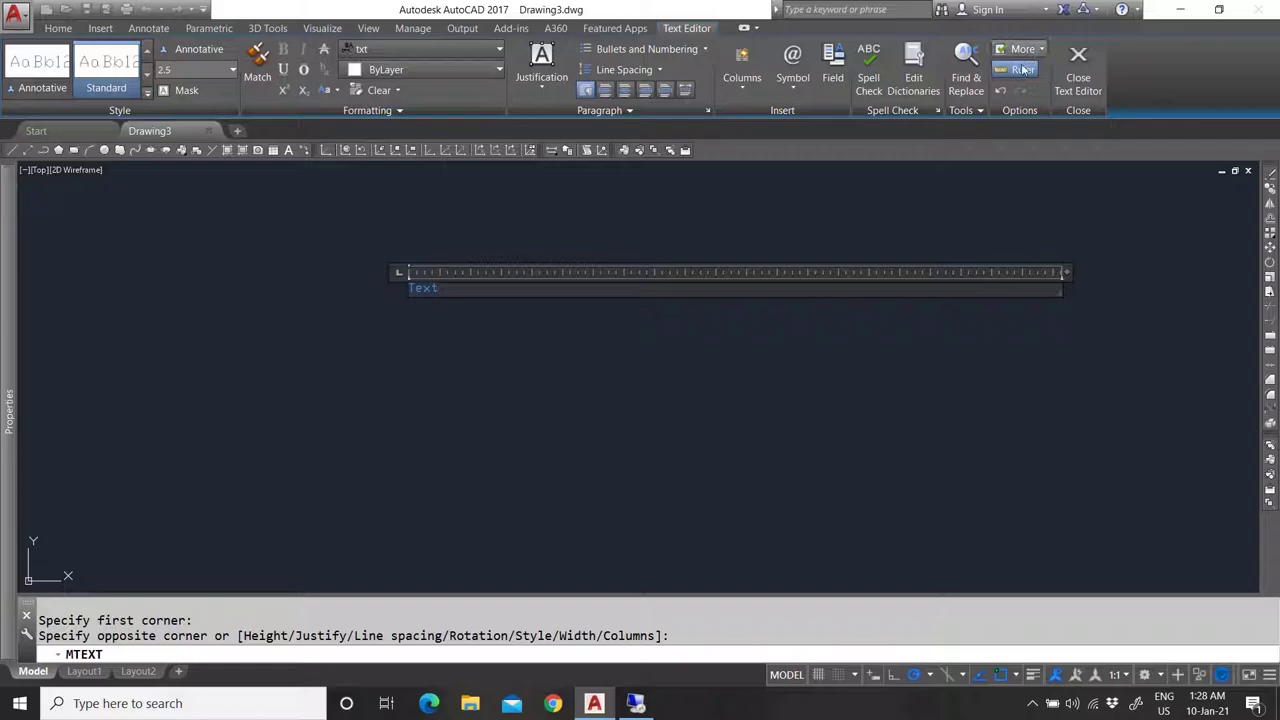
Finish editing the multiline text "Text" and select the resulting object in the drawing.
{"action": "left_click", "coordinate": [428, 361]}
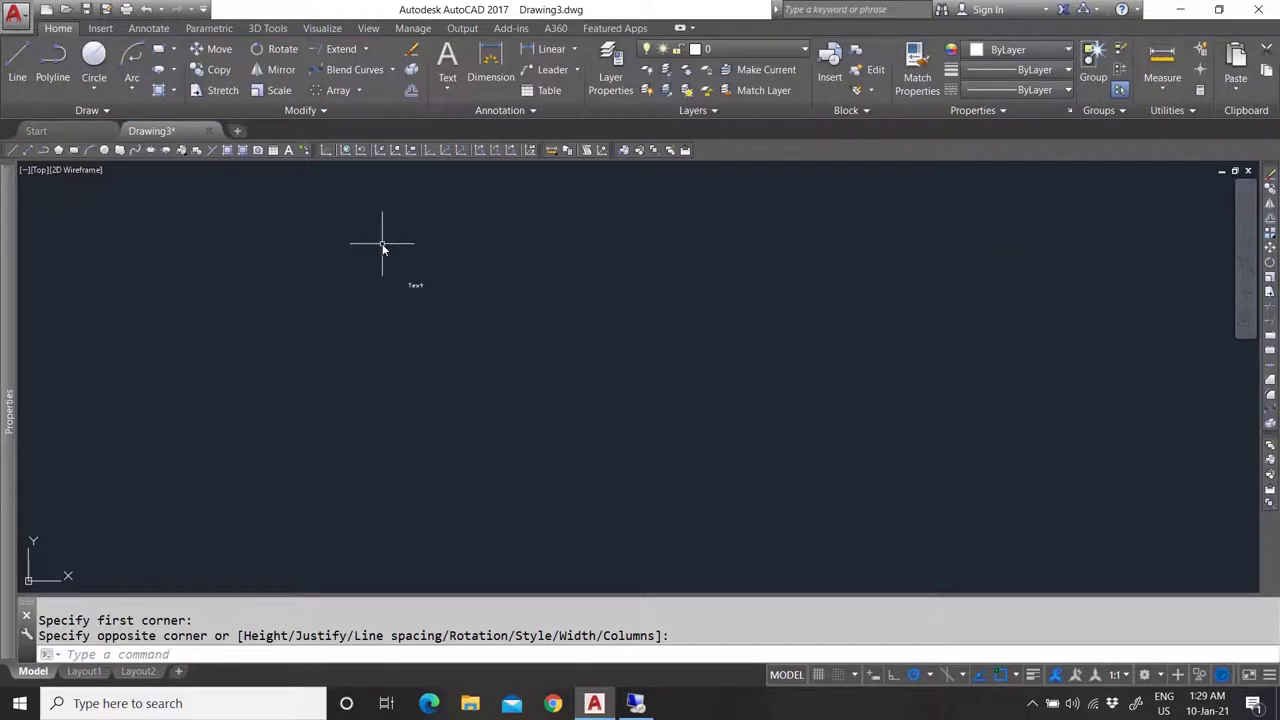
{"action": "scroll", "coordinate": [350, 245], "scroll_direction": "up", "scroll_amount": 3}
{"action": "scroll", "coordinate": [461, 384], "scroll_direction": "down", "scroll_amount": 2}
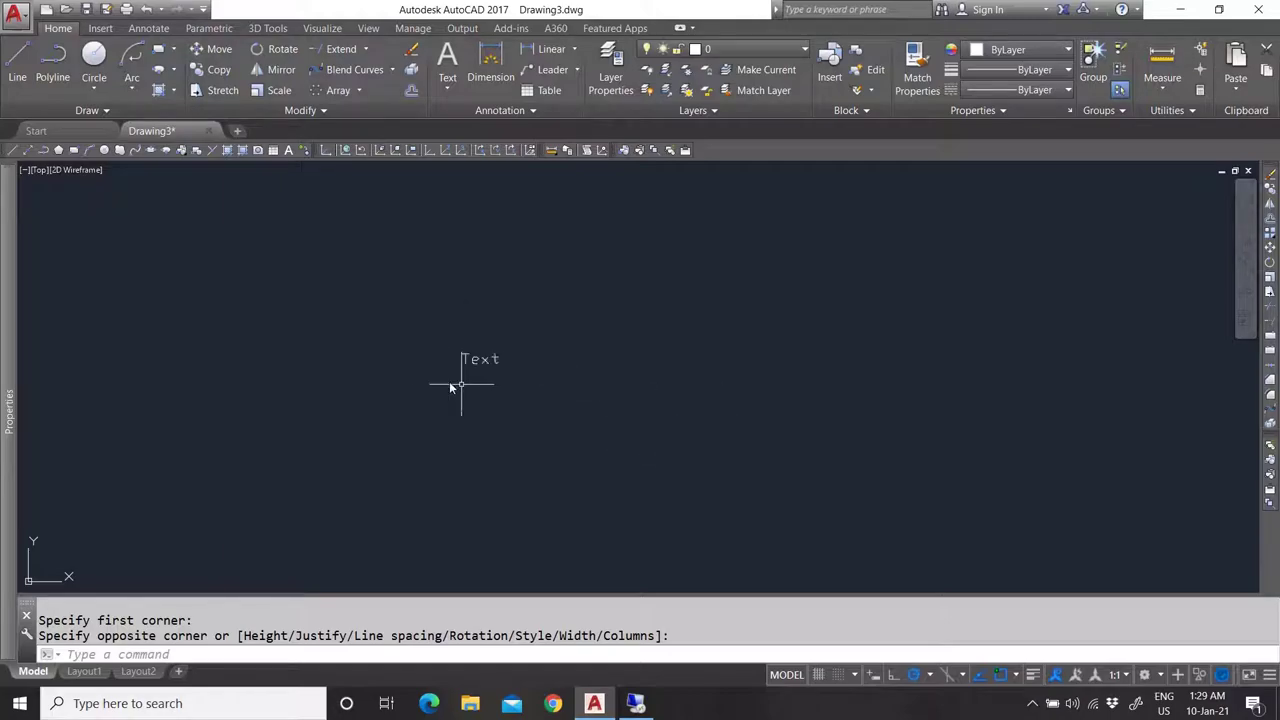
{"action": "left_click", "coordinate": [643, 368]}
{"action": "left_click", "coordinate": [414, 260]}
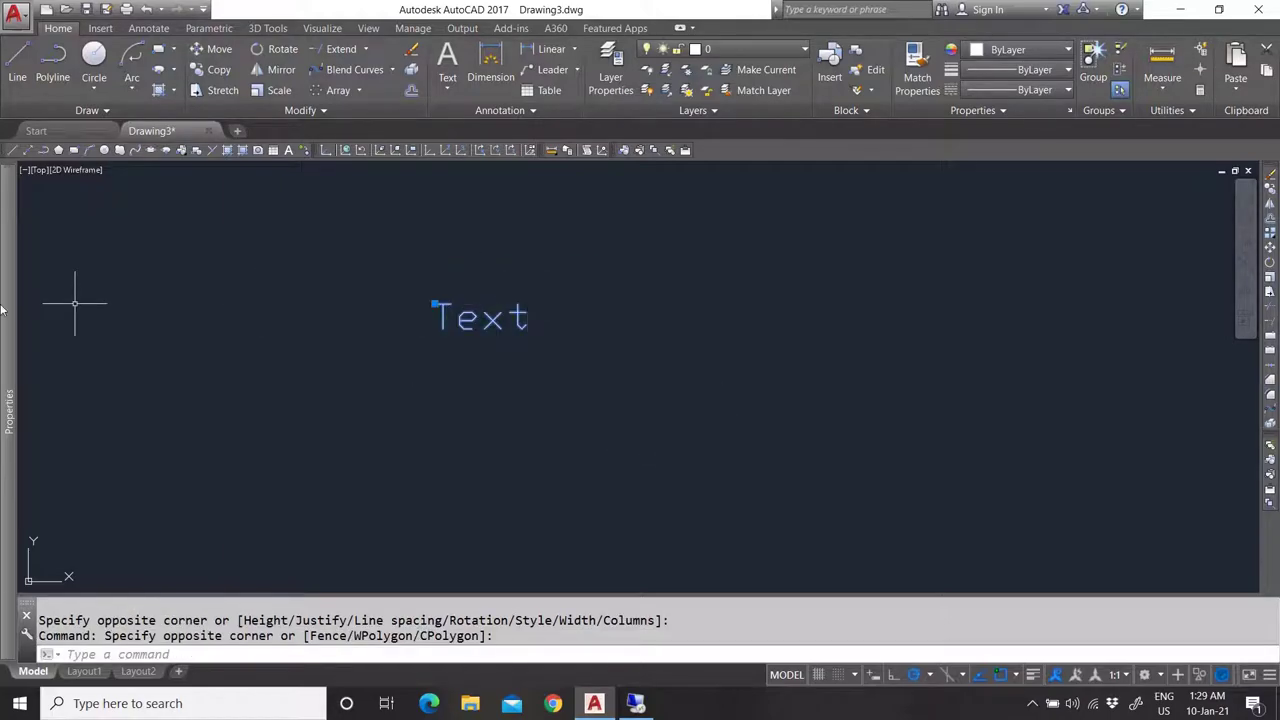
{"action": "mouse_move", "coordinate": [8, 300]}
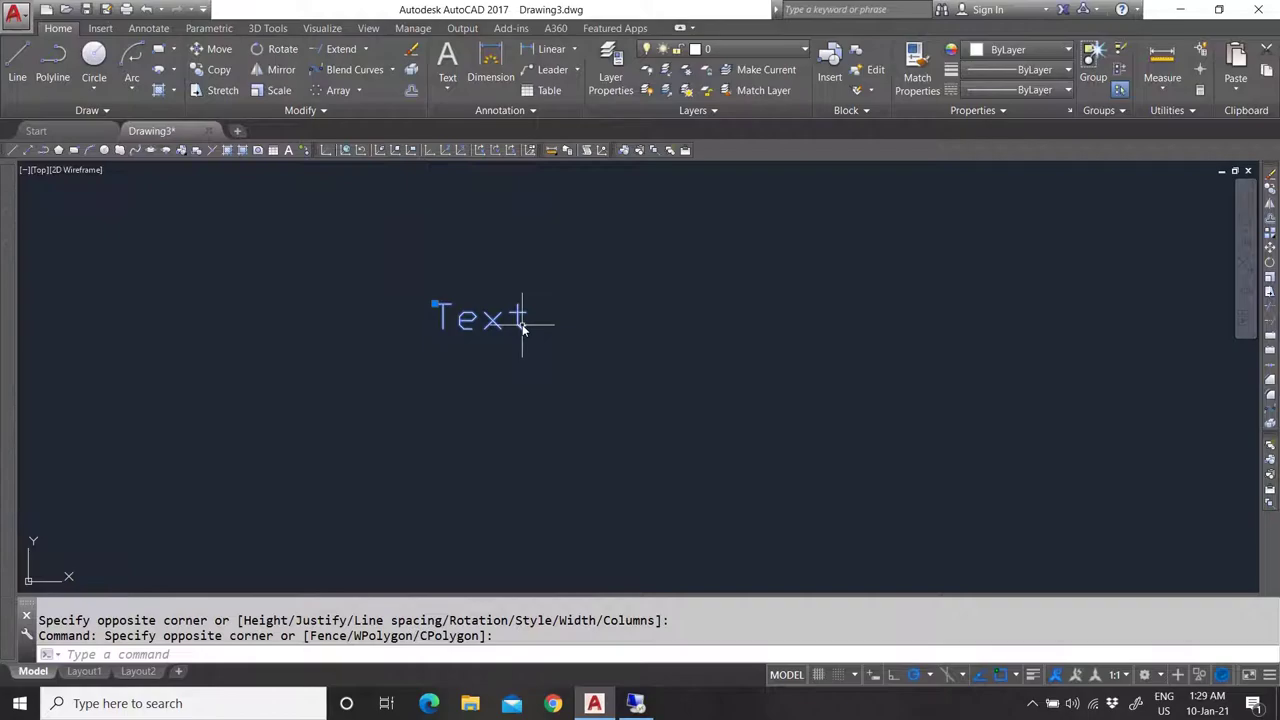
Add the lines "ckjh" and "cjhjBCHJ" to the multiline text, leaving a blank line before each.
{"action": "left_click", "coordinate": [520, 320]}
{"action": "left_click", "coordinate": [520, 320]}
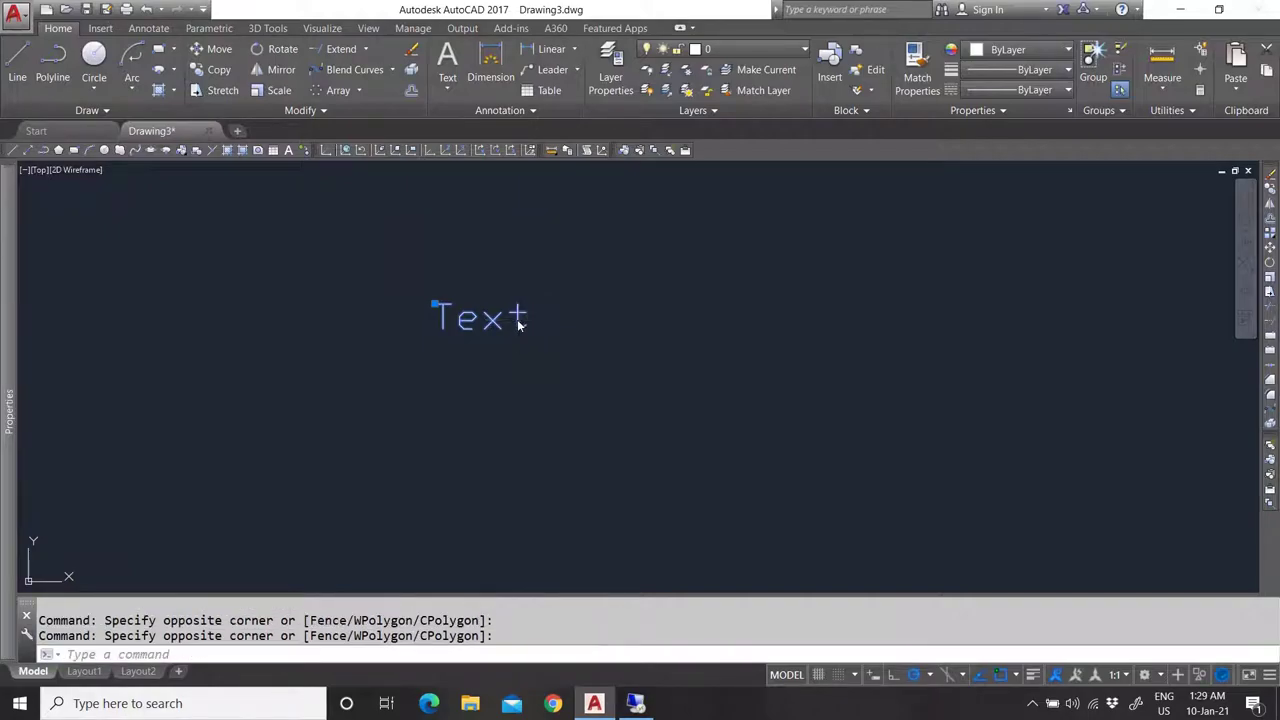
{"action": "key", "text": "Return"}
{"action": "key", "text": "Return"}
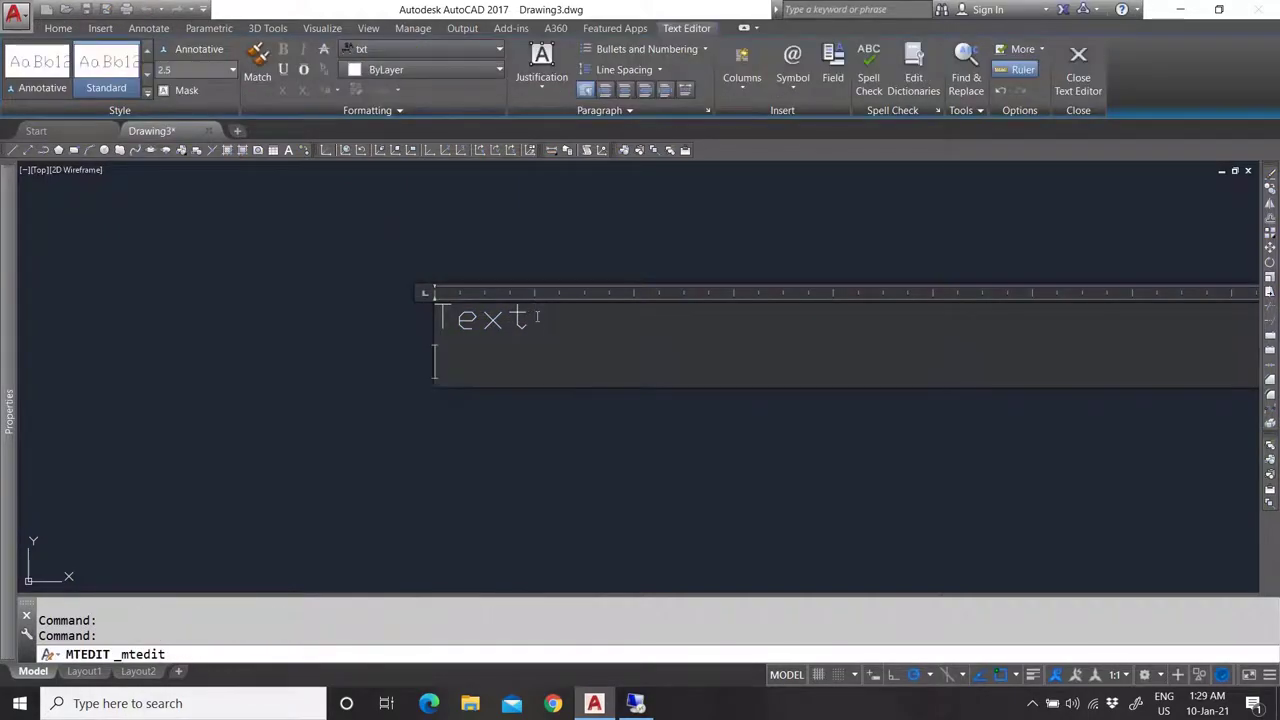
{"action": "type", "text": "ckjh"}
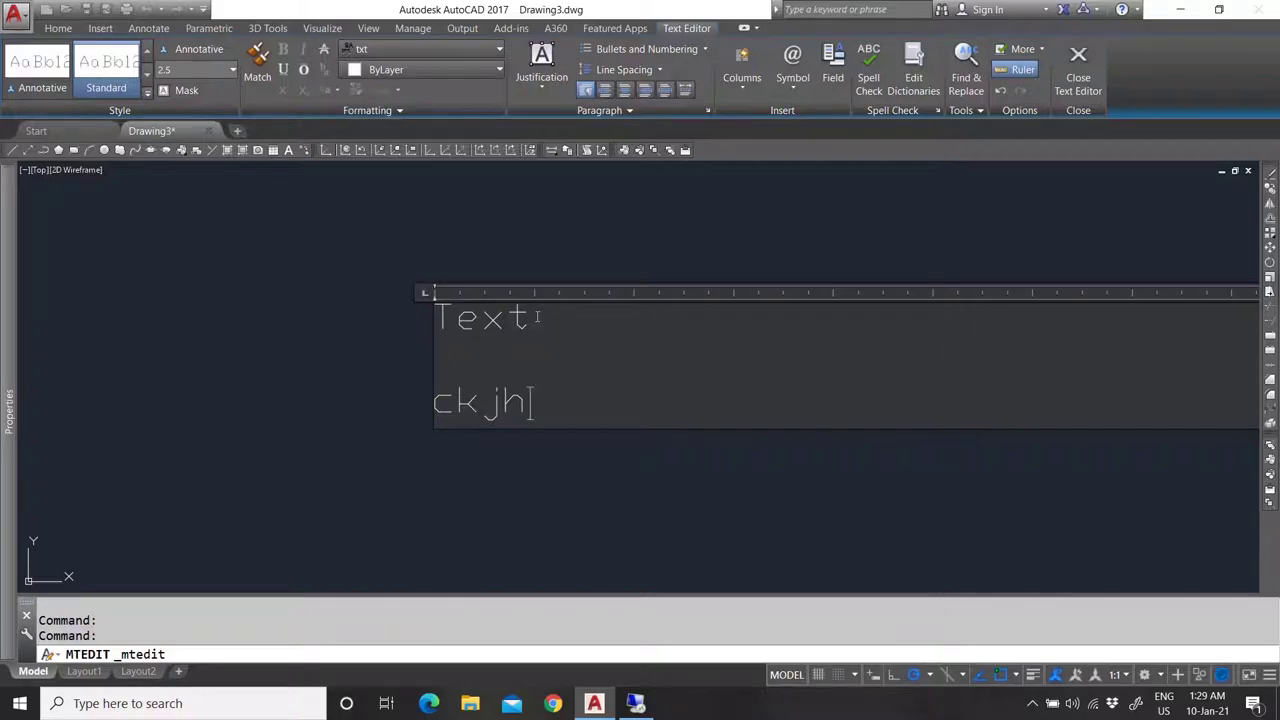
{"action": "key", "text": "Return"}
{"action": "key", "text": "Return"}
{"action": "type", "text": "cjhjBCHJ"}
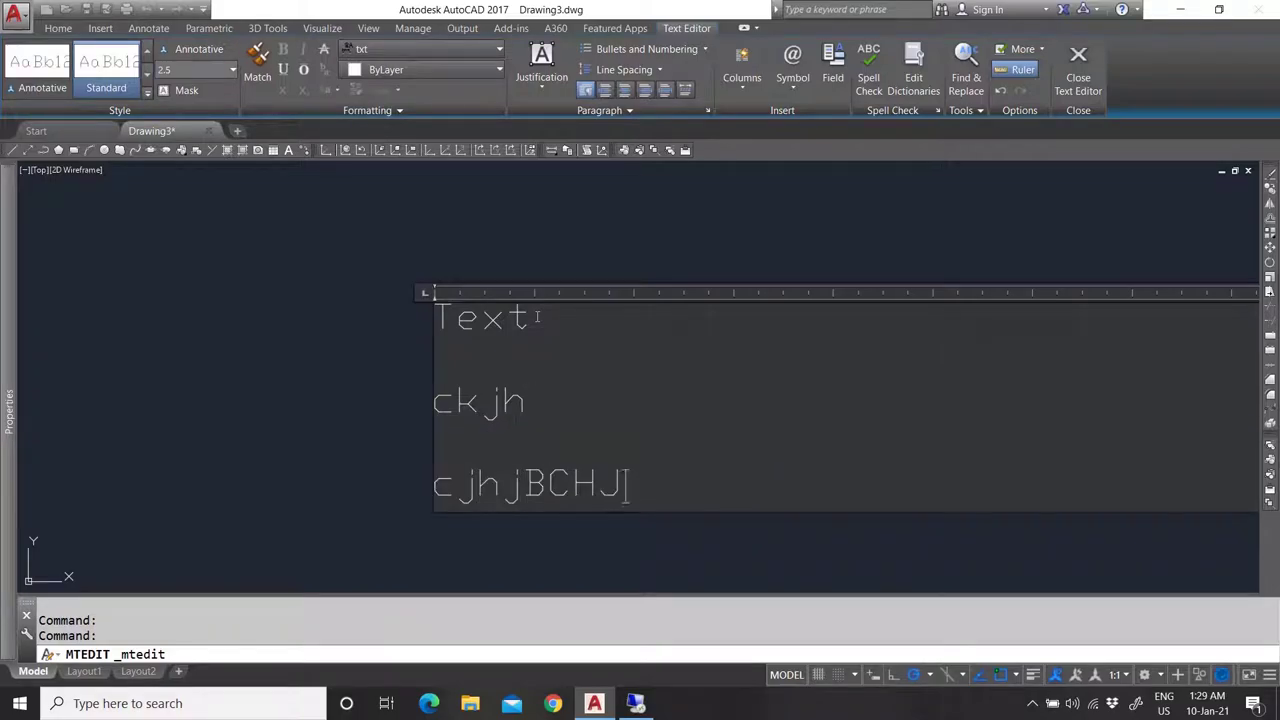
{"action": "left_click", "coordinate": [492, 253]}
Narrow the multiline text's defined width to about 34.65 by stretching its width grip toward the text.
{"action": "scroll", "coordinate": [512, 382], "scroll_direction": "down", "scroll_amount": 2}
{"action": "left_click", "coordinate": [654, 462]}
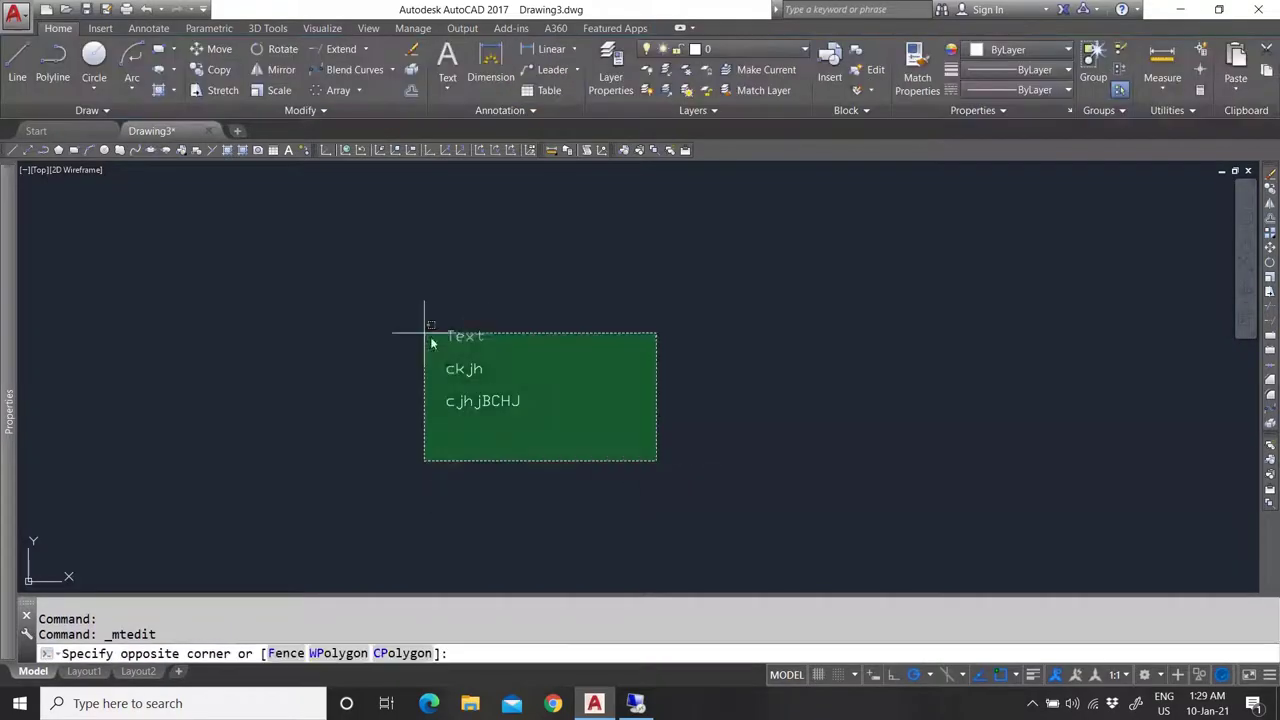
{"action": "left_click", "coordinate": [395, 314]}
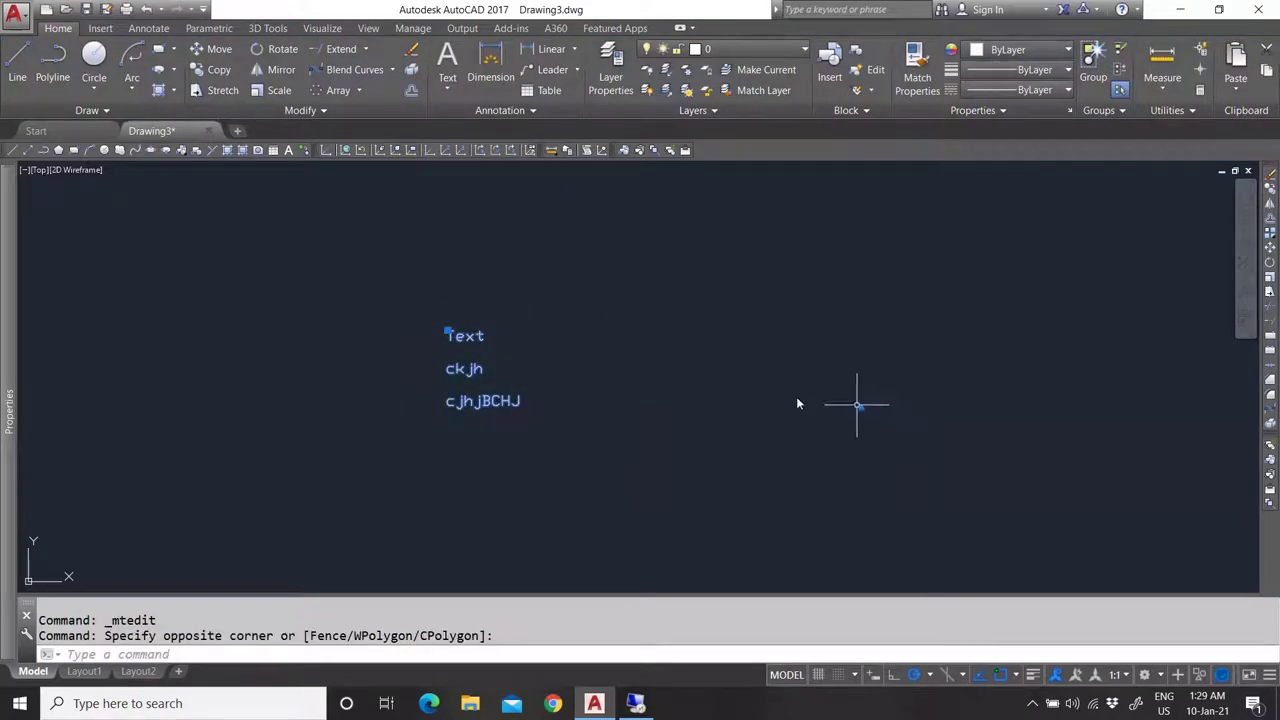
{"action": "scroll", "coordinate": [560, 403], "scroll_direction": "down", "scroll_amount": 3}
{"action": "left_click", "coordinate": [706, 357]}
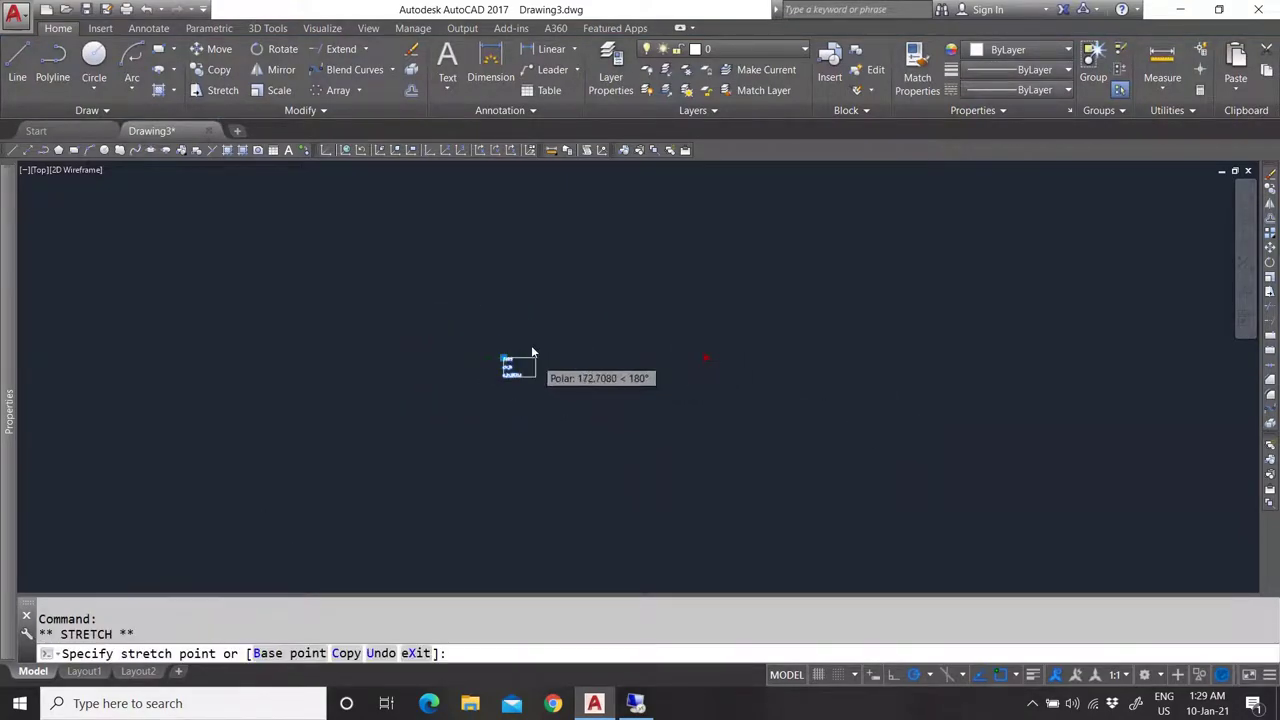
{"action": "scroll", "coordinate": [525, 360], "scroll_direction": "up", "scroll_amount": 5}
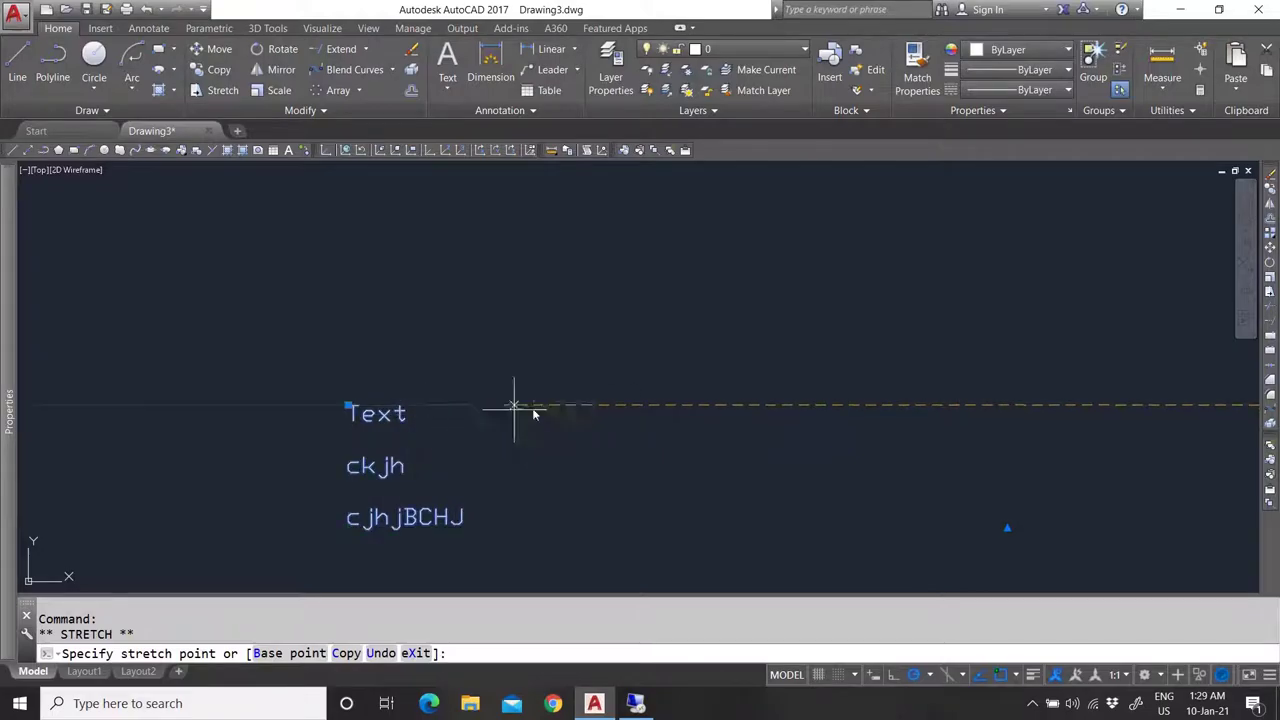
{"action": "key", "text": "Escape"}
{"action": "scroll", "coordinate": [540, 402], "scroll_direction": "down", "scroll_amount": 5}
{"action": "scroll", "coordinate": [543, 400], "scroll_direction": "up", "scroll_amount": 4}
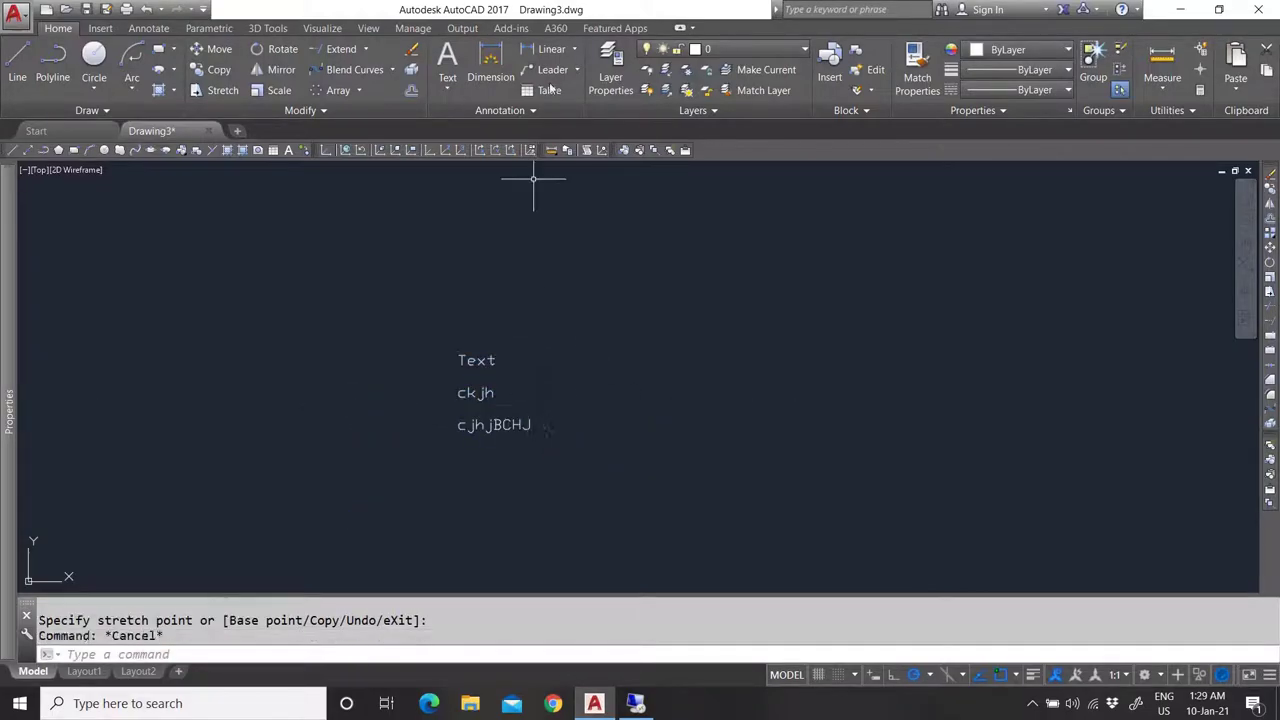
Create single-line text reading "text" above the multiline text, with a height of about 15.57 and rotation 0.
{"action": "left_click", "coordinate": [447, 88]}
{"action": "left_click", "coordinate": [475, 148]}
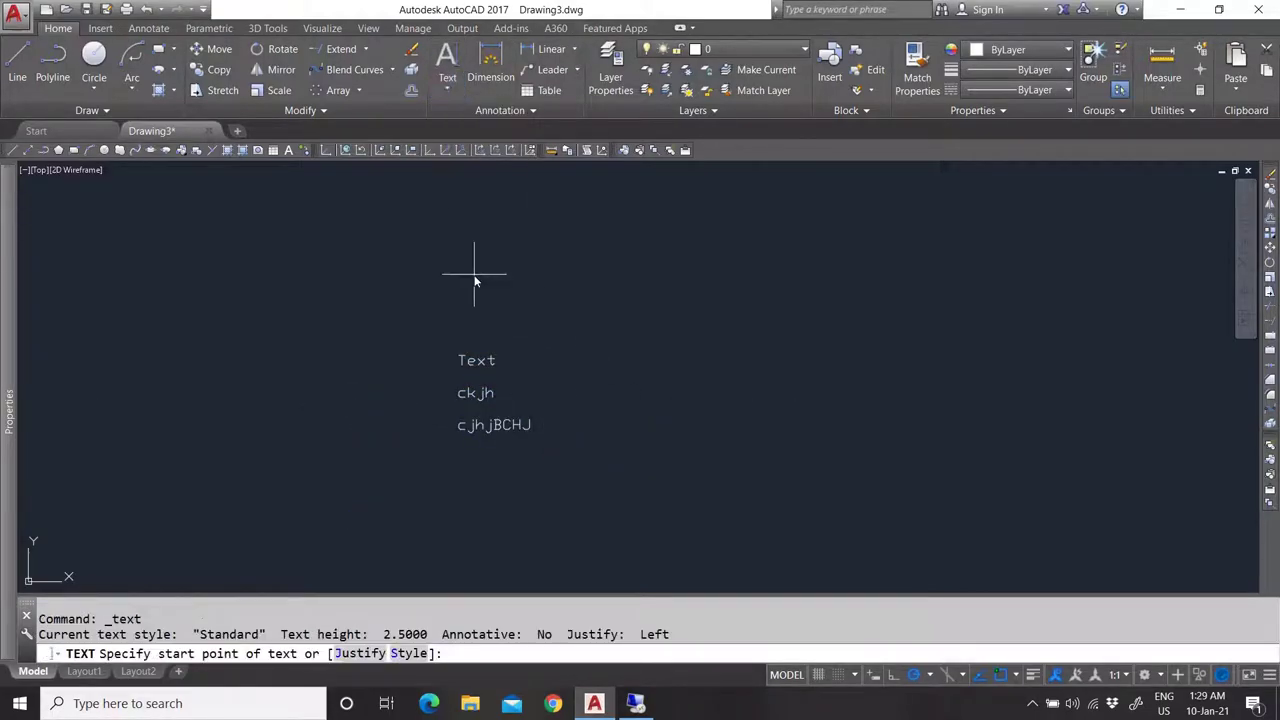
{"action": "left_click", "coordinate": [457, 297]}
{"action": "key", "text": "Return"}
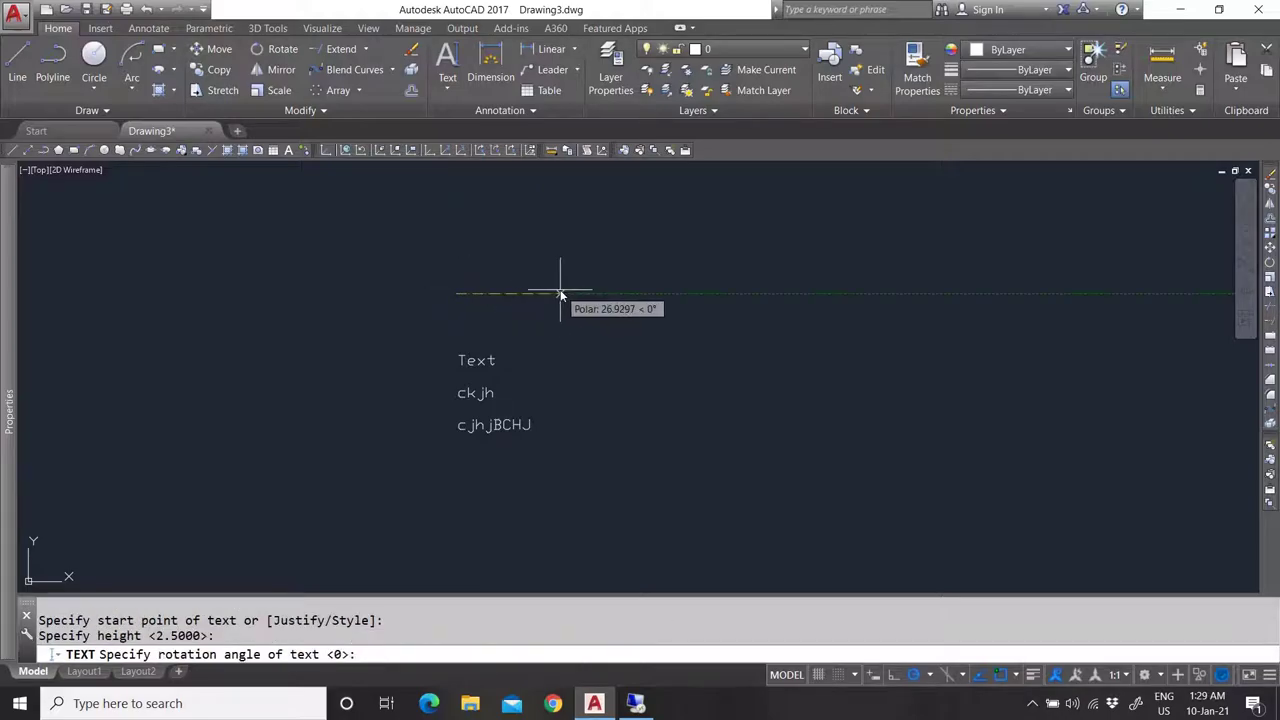
{"action": "key", "text": "Return"}
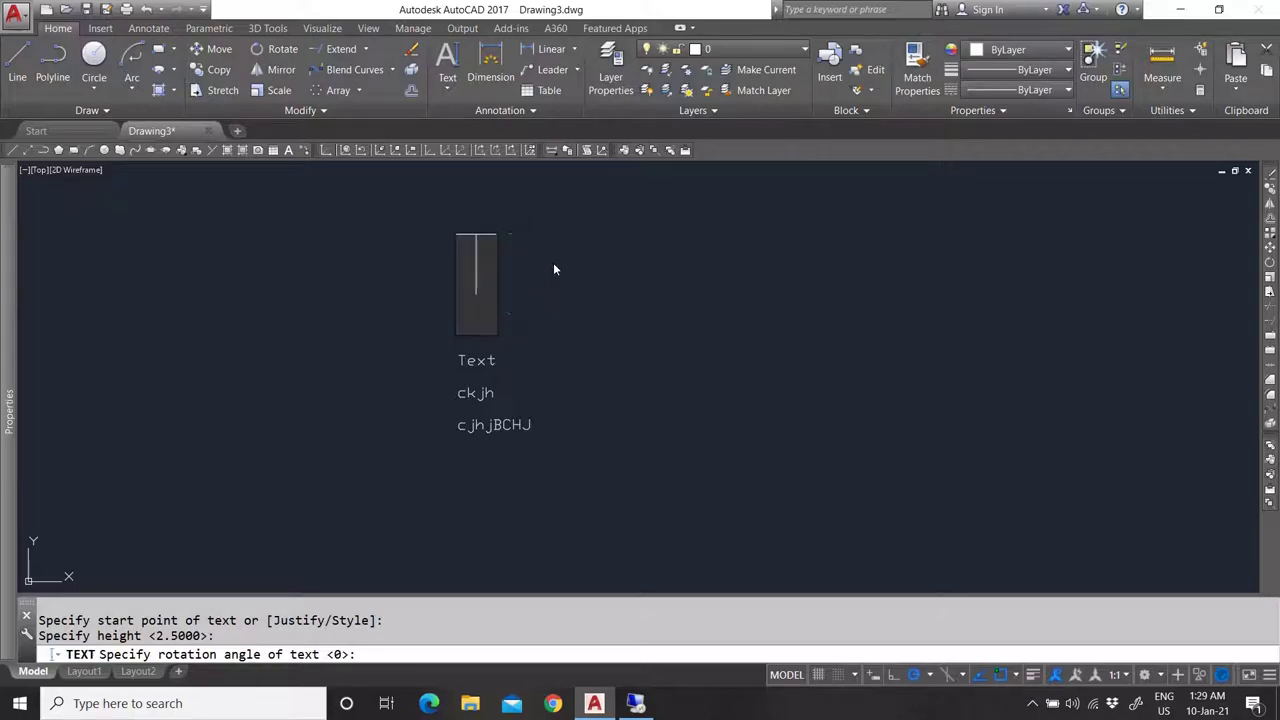
{"action": "type", "text": "text"}
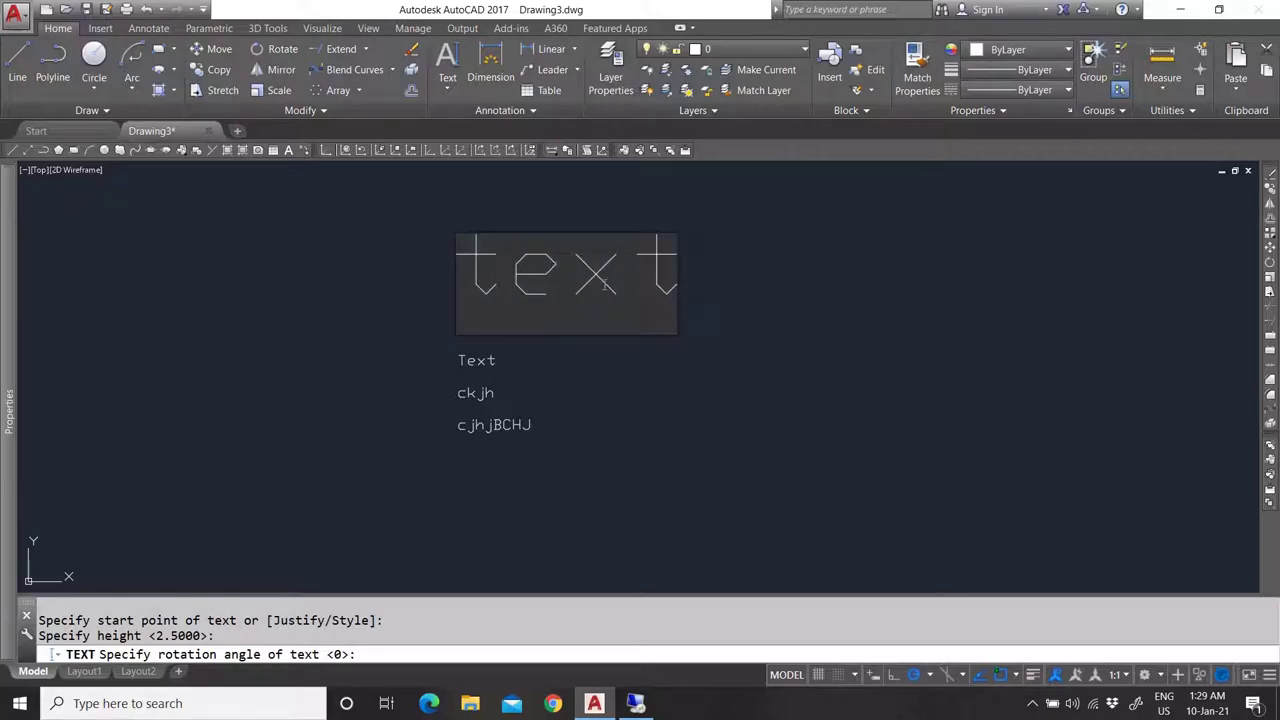
{"action": "left_click", "coordinate": [601, 436]}
{"action": "key", "text": "Escape"}
Set the height of the single-line text to 2.5 in its properties.
{"action": "left_click", "coordinate": [605, 337]}
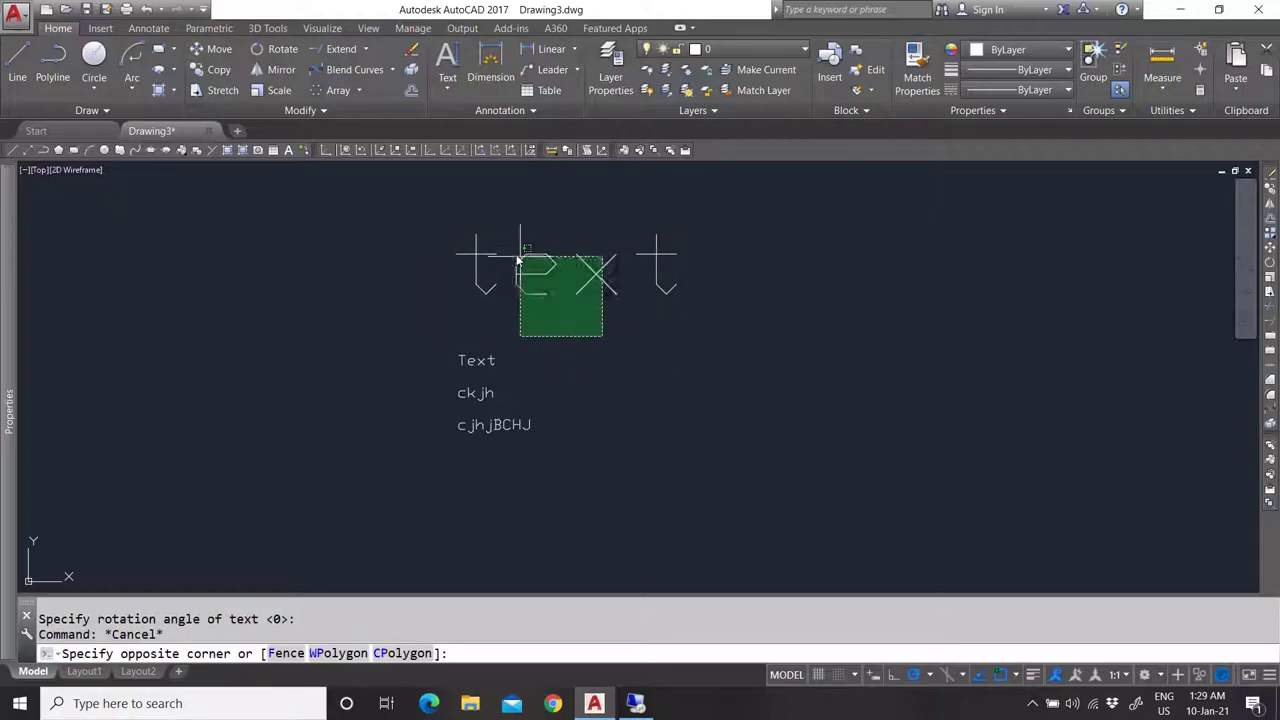
{"action": "left_click", "coordinate": [475, 252]}
{"action": "mouse_move", "coordinate": [14, 297]}
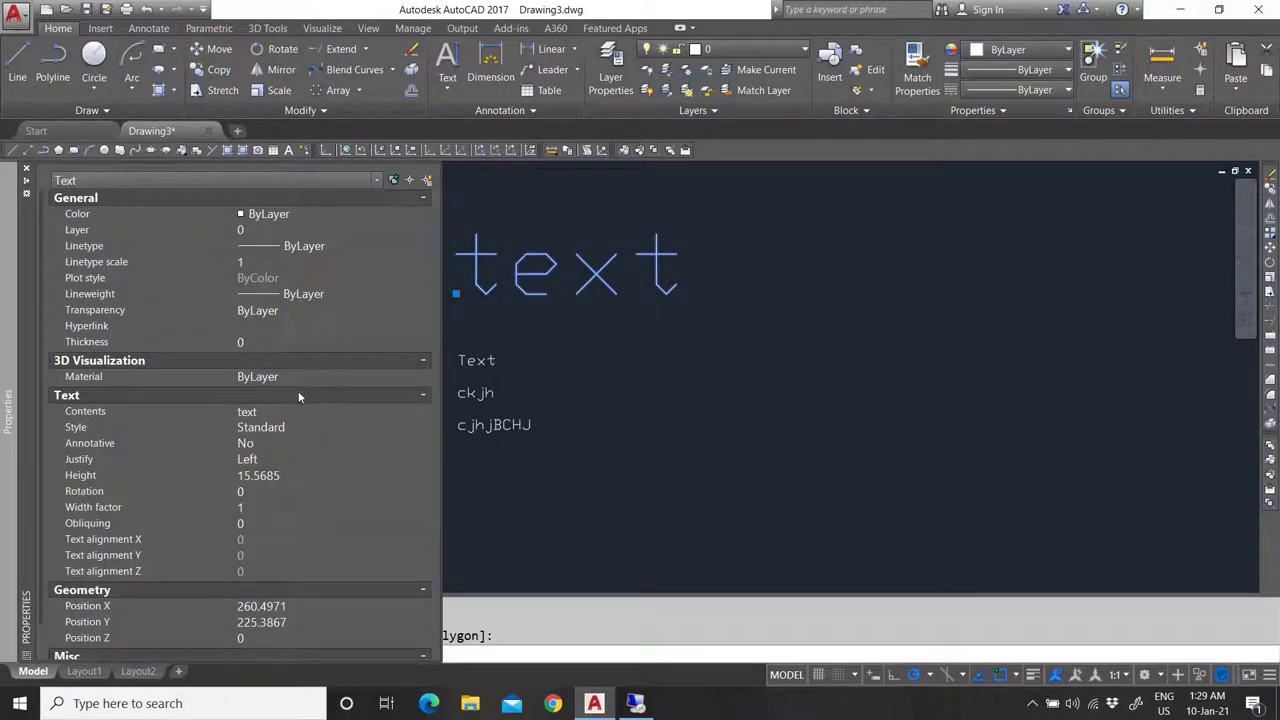
{"action": "left_click", "coordinate": [286, 476]}
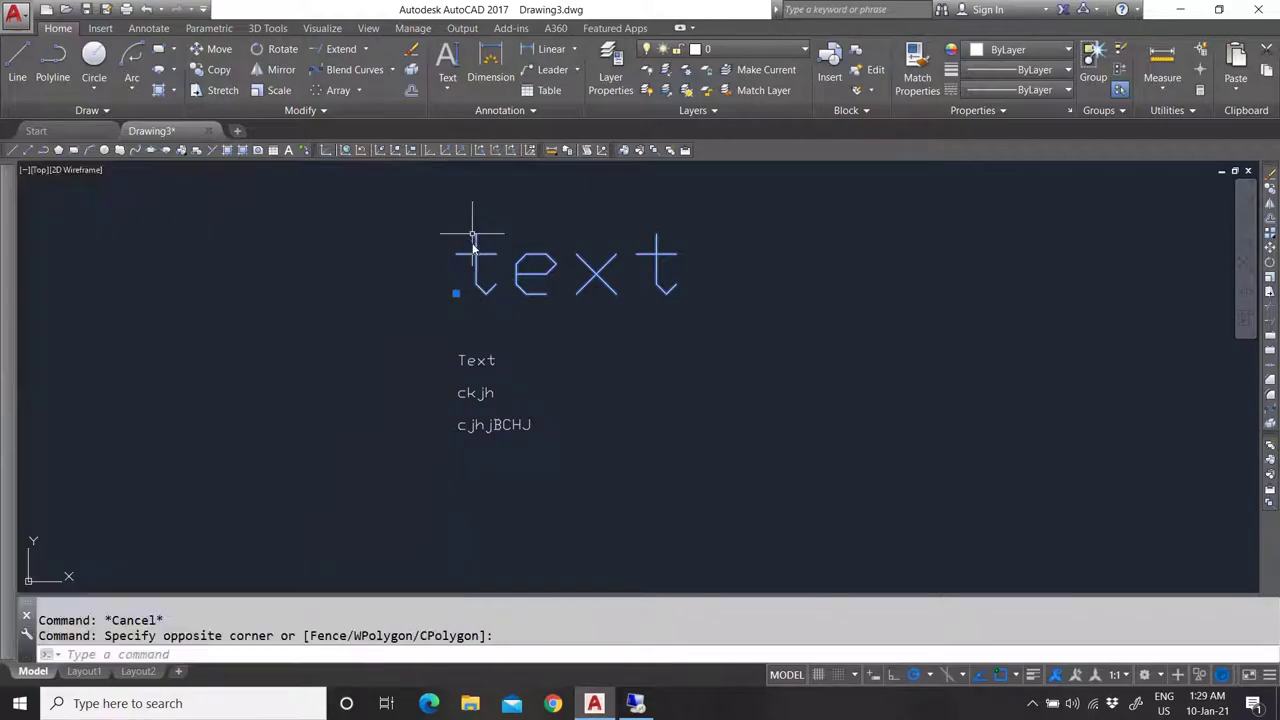
{"action": "mouse_move", "coordinate": [10, 444]}
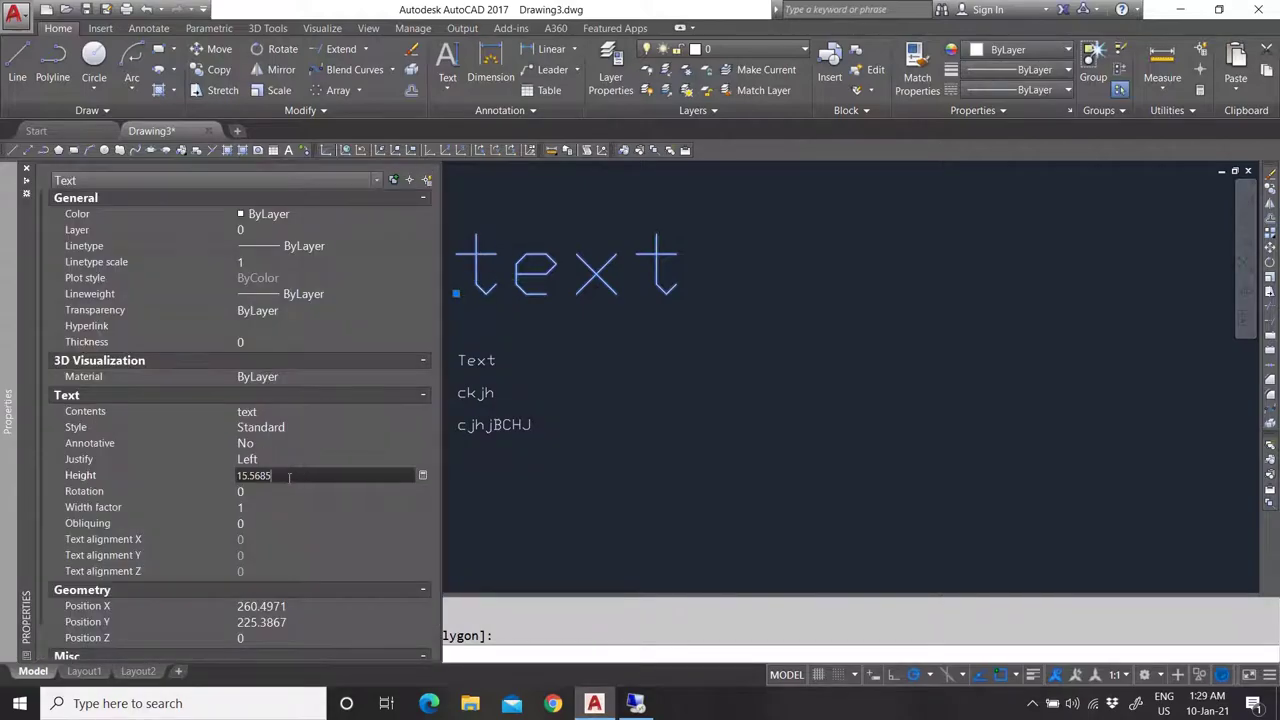
{"action": "type", "text": "2.5"}
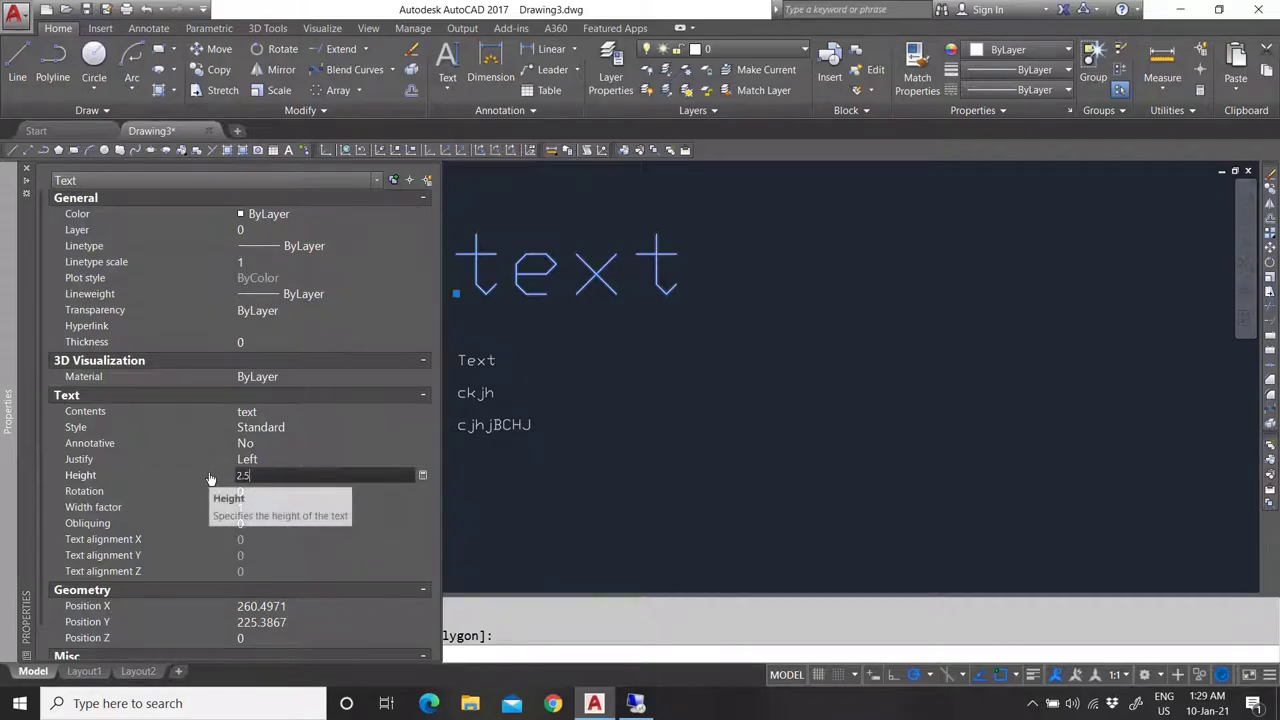
{"action": "key", "text": "Tab"}
Set the height of the single-line text to 5 and deselect it.
{"action": "left_click", "coordinate": [268, 474]}
{"action": "type", "text": "5"}
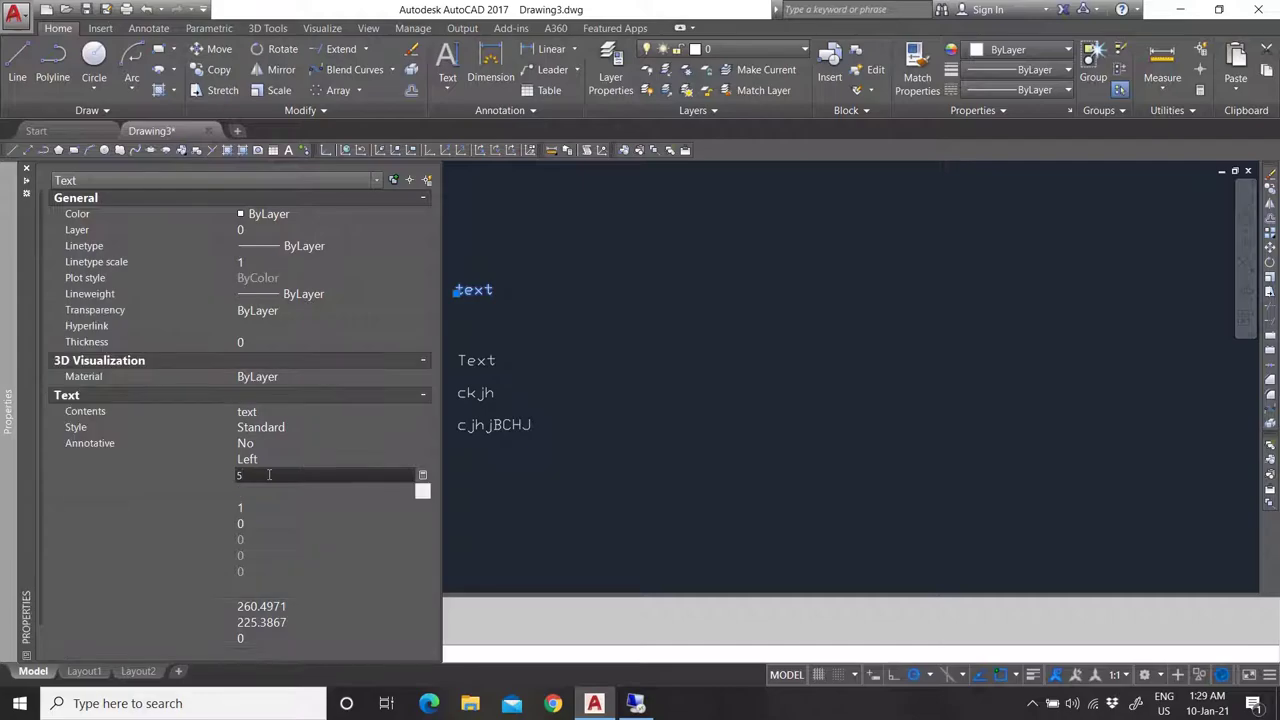
{"action": "key", "text": "Return"}
{"action": "key", "text": "Escape"}
Set the text height of the three-line multiline text to 5 and deselect it.
{"action": "left_click", "coordinate": [489, 368]}
{"action": "left_click", "coordinate": [430, 362]}
{"action": "mouse_move", "coordinate": [8, 410]}
{"action": "left_click", "coordinate": [278, 476]}
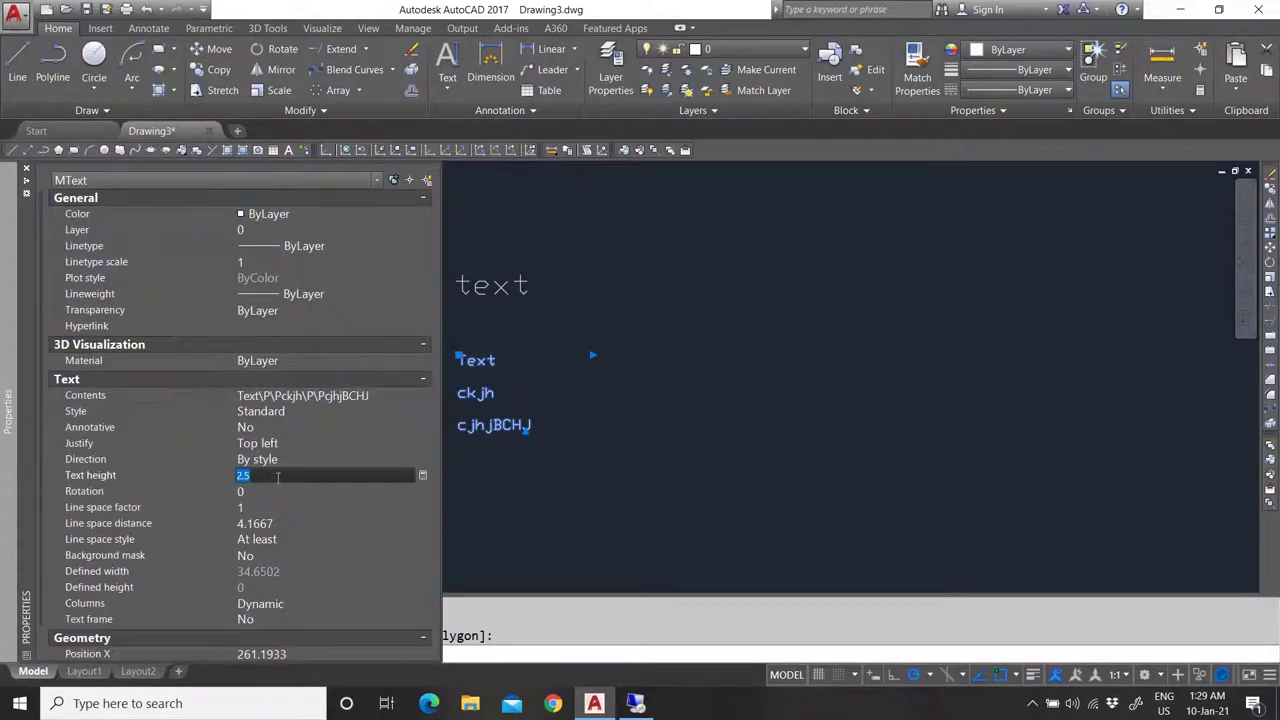
{"action": "type", "text": "5"}
{"action": "key", "text": "Return"}
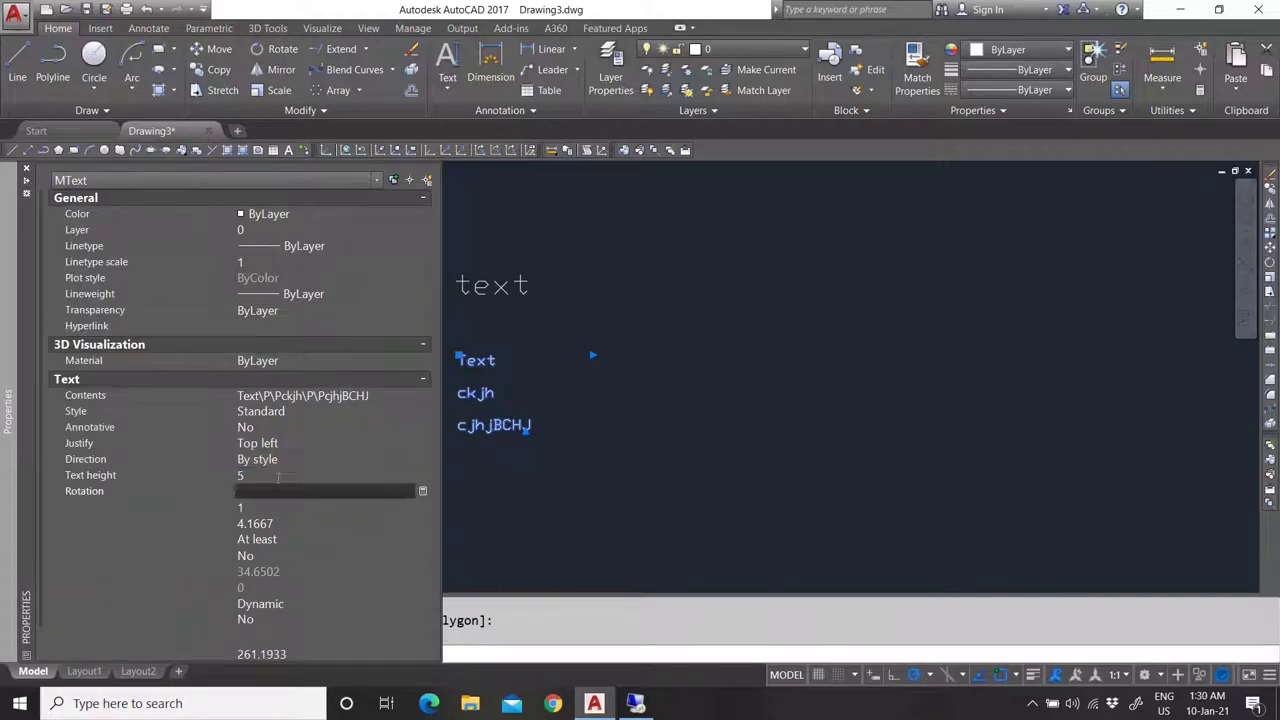
{"action": "key", "text": "Escape"}
{"action": "key", "text": "Escape"}
Widen the multiline text's boundary by about 19.28 units with its width grip.
{"action": "left_click", "coordinate": [547, 243]}
{"action": "left_click", "coordinate": [517, 380]}
{"action": "key", "text": "Escape"}
{"action": "left_click", "coordinate": [500, 362]}
{"action": "scroll", "coordinate": [405, 460], "scroll_direction": "up", "scroll_amount": 2}
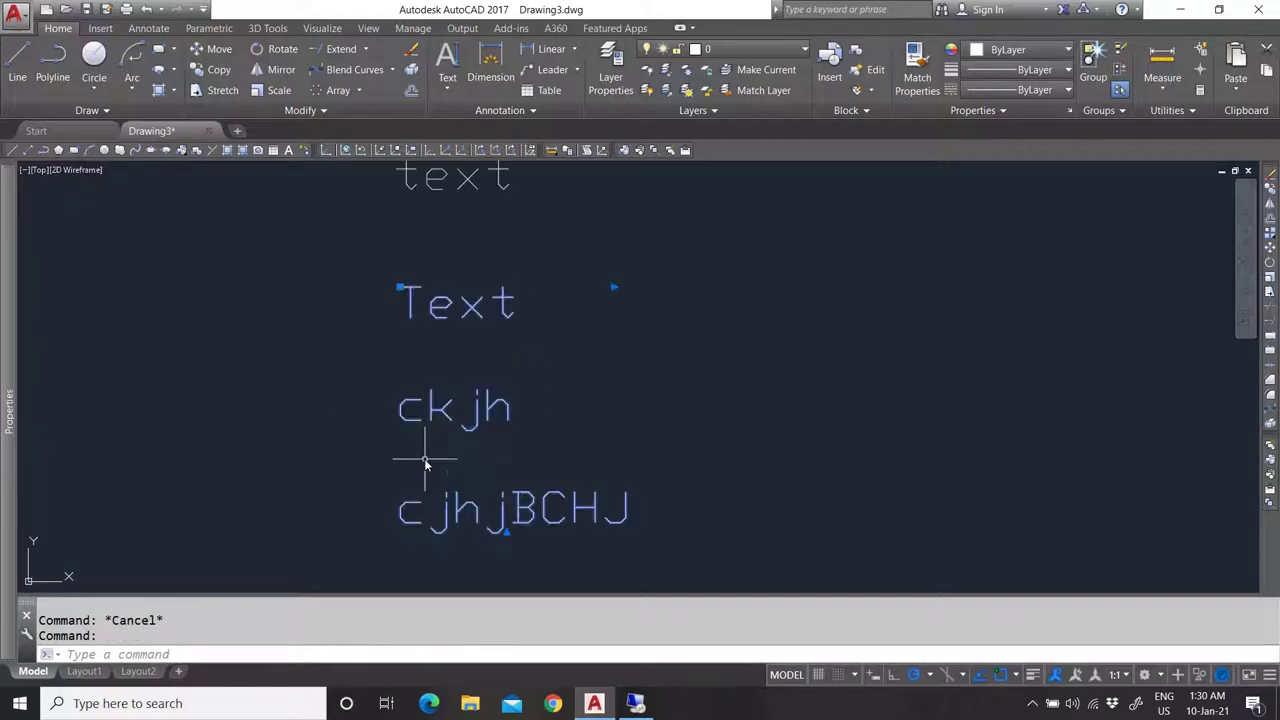
{"action": "left_click", "coordinate": [614, 288]}
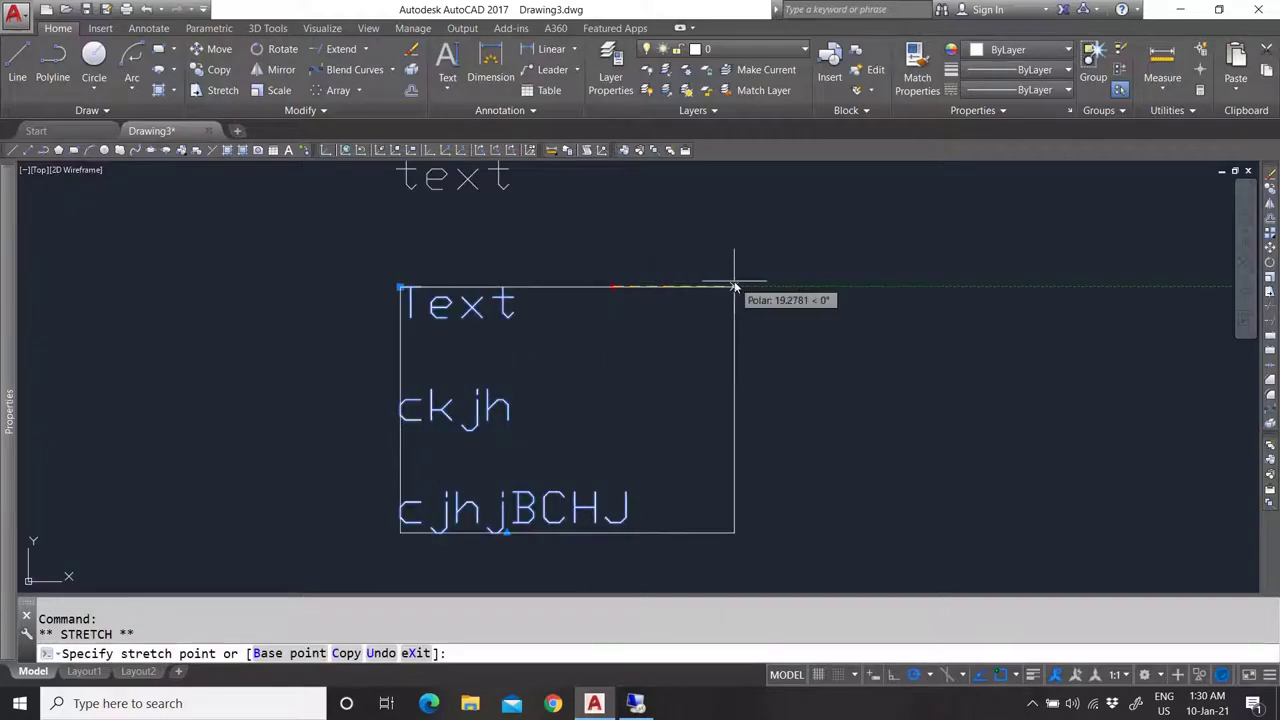
{"action": "key", "text": "Escape"}
Open the multiline text for editing with all its content selected, examine the available formatting options, and leave it unchanged.
{"action": "left_click", "coordinate": [478, 293]}
{"action": "double_click", "coordinate": [520, 363]}
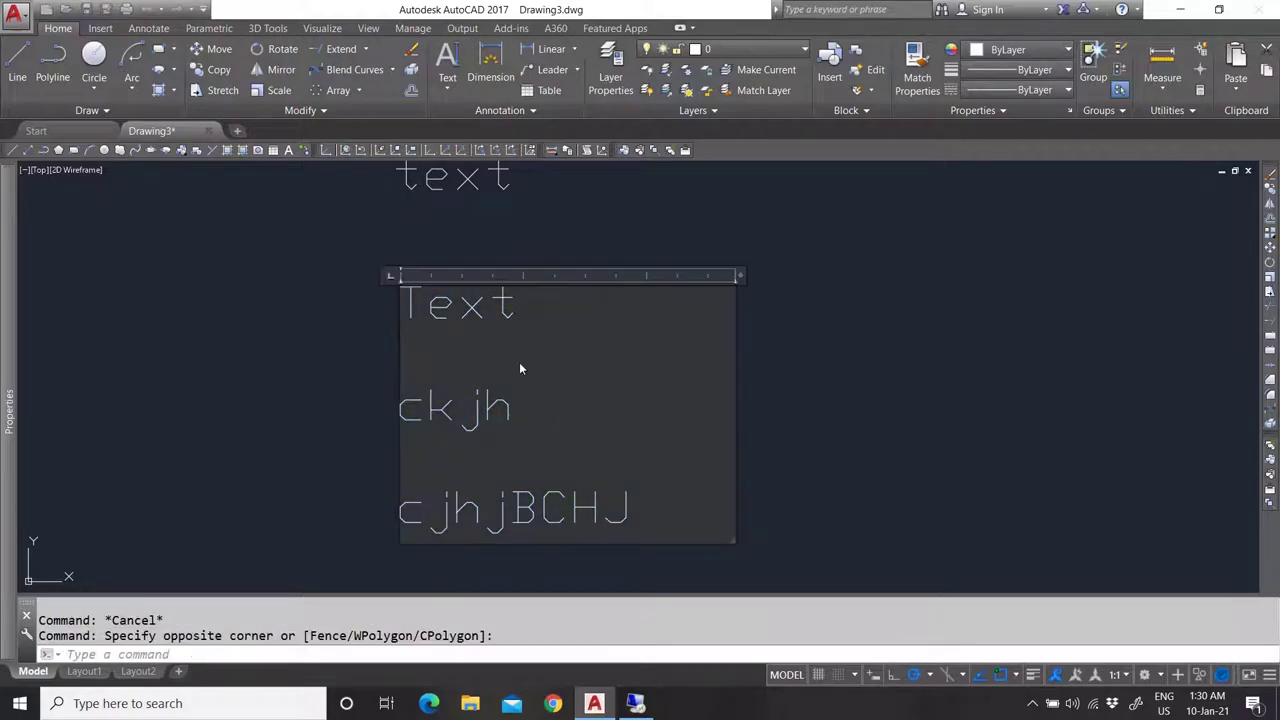
{"action": "key", "text": "ctrl+a"}
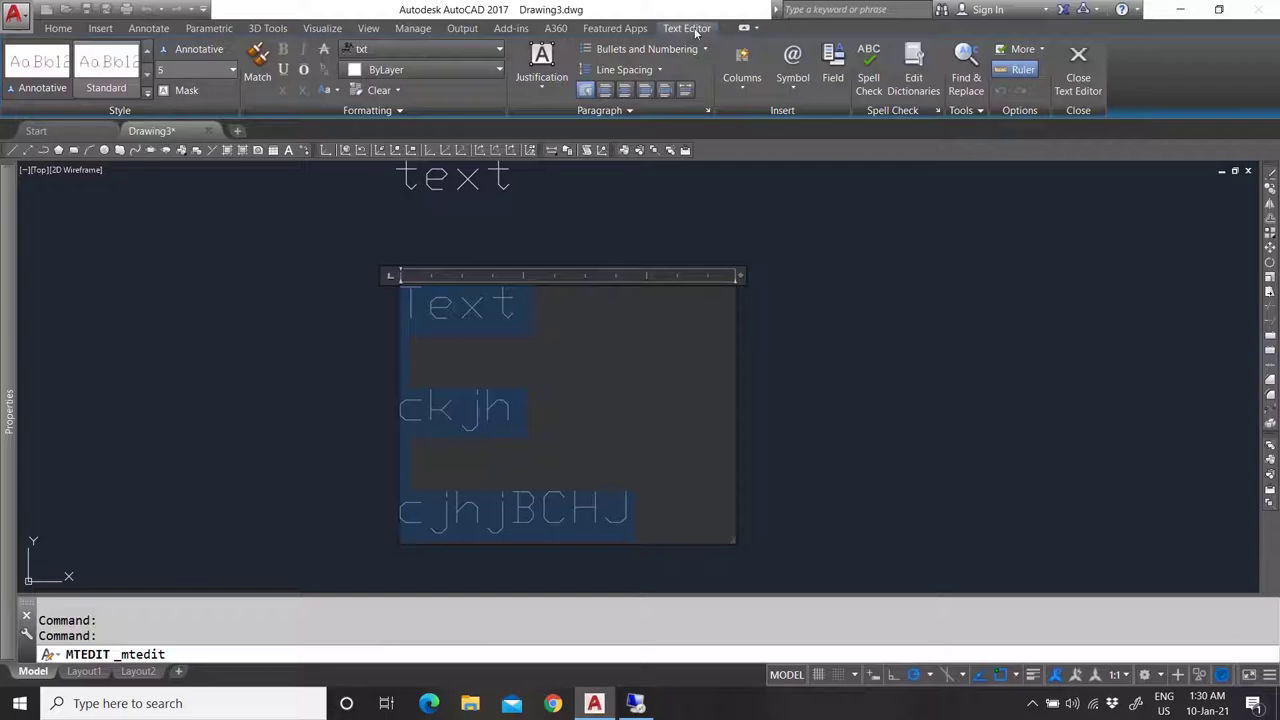
{"action": "left_click", "coordinate": [852, 345]}
{"action": "key", "text": "Escape"}
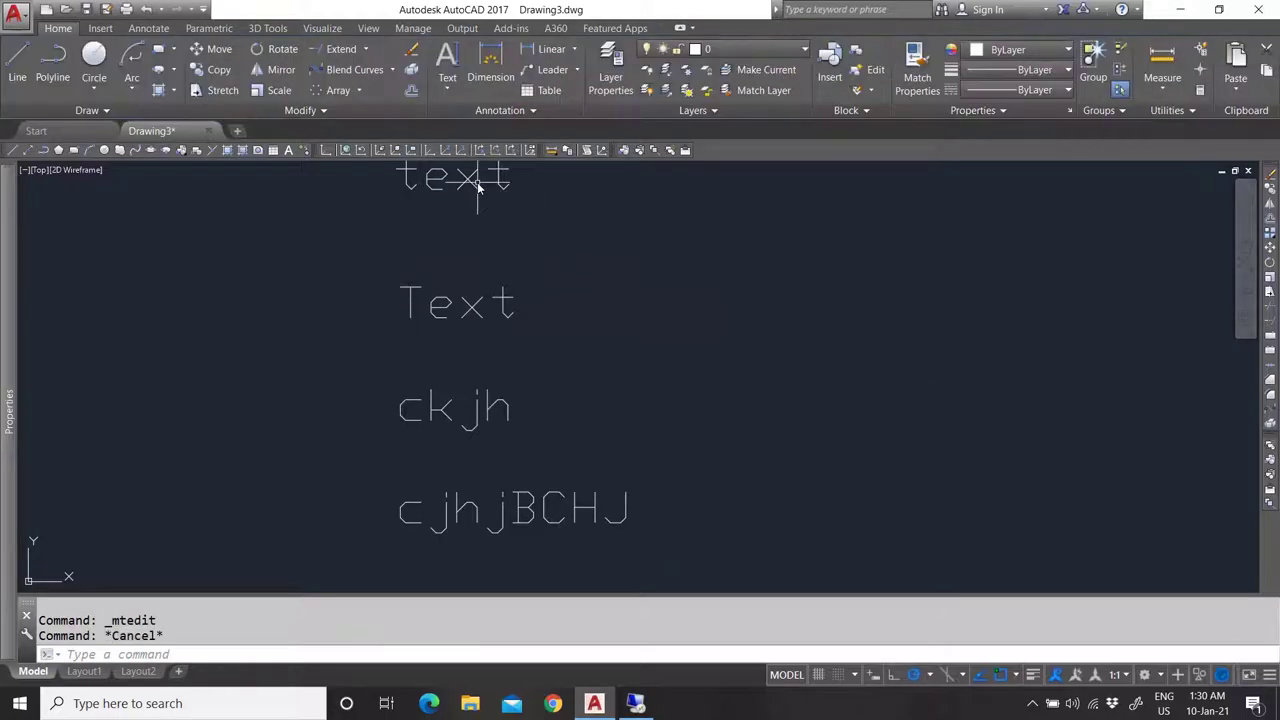
Open the single-line text for in-place editing, check which formatting options are offered, and leave it unchanged.
{"action": "left_click", "coordinate": [467, 180]}
{"action": "double_click", "coordinate": [460, 182]}
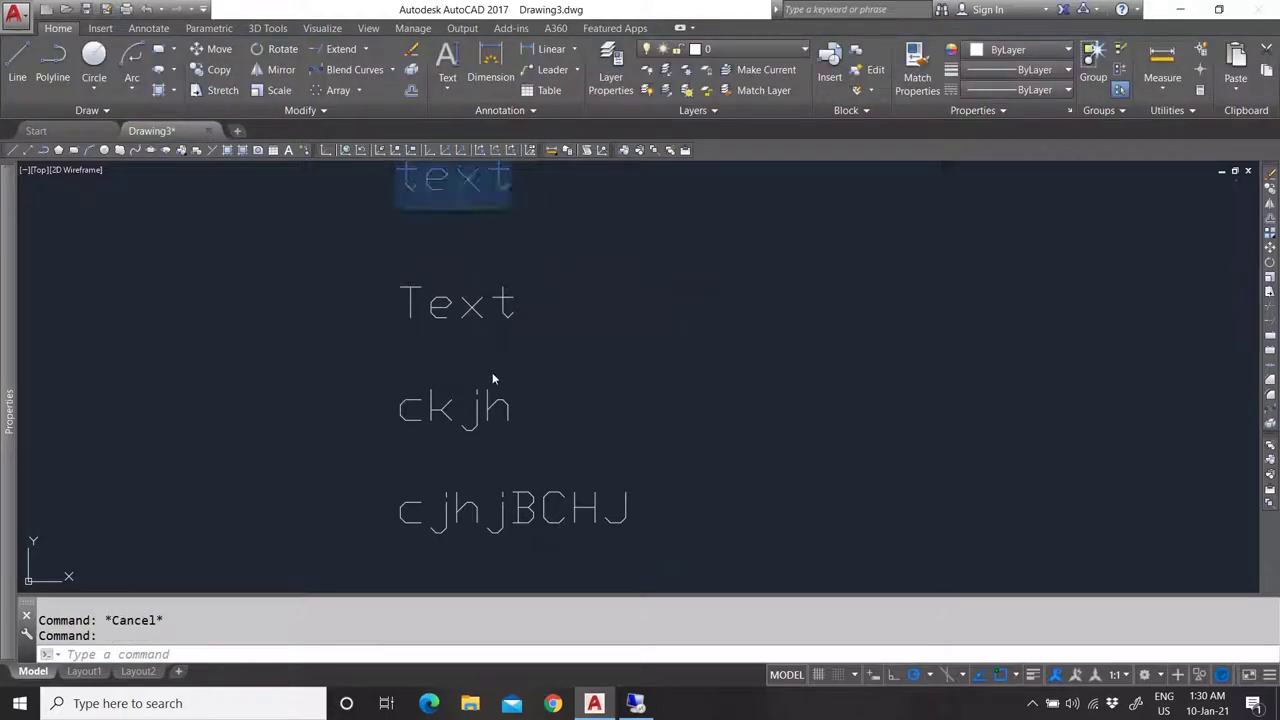
{"action": "scroll", "coordinate": [476, 230], "scroll_direction": "up", "scroll_amount": 3}
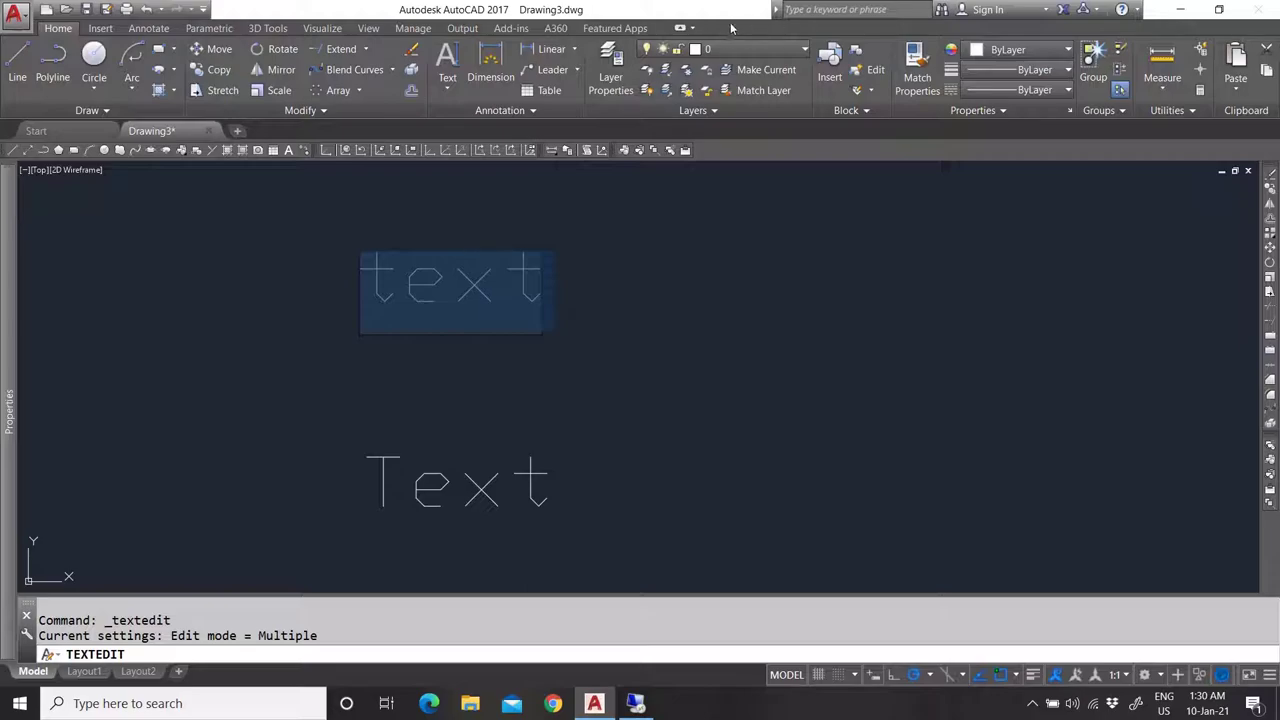
{"action": "left_click", "coordinate": [643, 282]}
{"action": "key", "text": "Escape"}
Examine the properties of the single-line text without changing them.
{"action": "left_click", "coordinate": [543, 357]}
{"action": "left_click", "coordinate": [277, 229]}
{"action": "key", "text": "ctrl+1"}
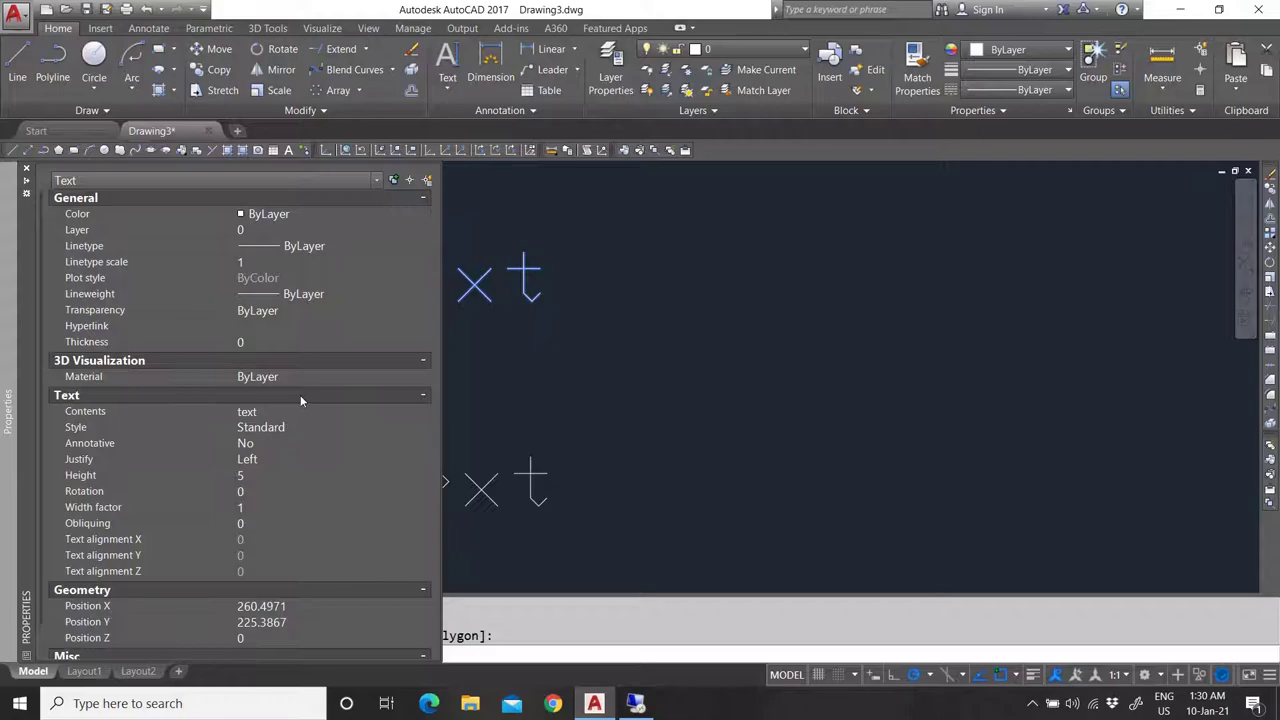
{"action": "scroll", "coordinate": [300, 395], "scroll_direction": "down", "scroll_amount": 1}
{"action": "key", "text": "ctrl+1"}
{"action": "scroll", "coordinate": [503, 291], "scroll_direction": "down", "scroll_amount": 5}
{"action": "scroll", "coordinate": [497, 297], "scroll_direction": "up", "scroll_amount": 4}
{"action": "key", "text": "Escape"}
Select the single-line and multiline text objects in turn to compare how their contents and grips behave.
{"action": "scroll", "coordinate": [486, 286], "scroll_direction": "down", "scroll_amount": 4}
{"action": "scroll", "coordinate": [510, 295], "scroll_direction": "up", "scroll_amount": 2}
{"action": "left_click", "coordinate": [545, 295]}
{"action": "left_click", "coordinate": [418, 240]}
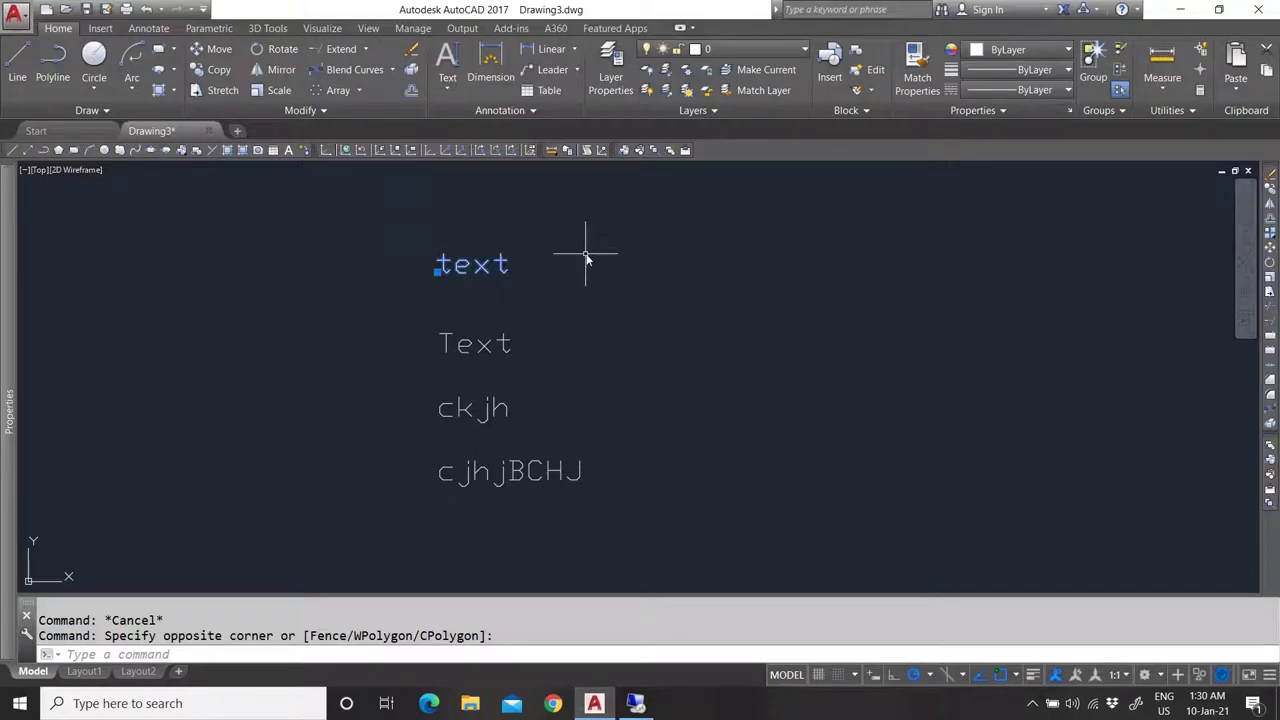
{"action": "key", "text": "Escape"}
{"action": "left_click", "coordinate": [614, 523]}
{"action": "left_click", "coordinate": [463, 357]}
{"action": "key", "text": "Escape"}
{"action": "left_click", "coordinate": [503, 296]}
{"action": "left_click", "coordinate": [422, 232]}
{"action": "key", "text": "Escape"}
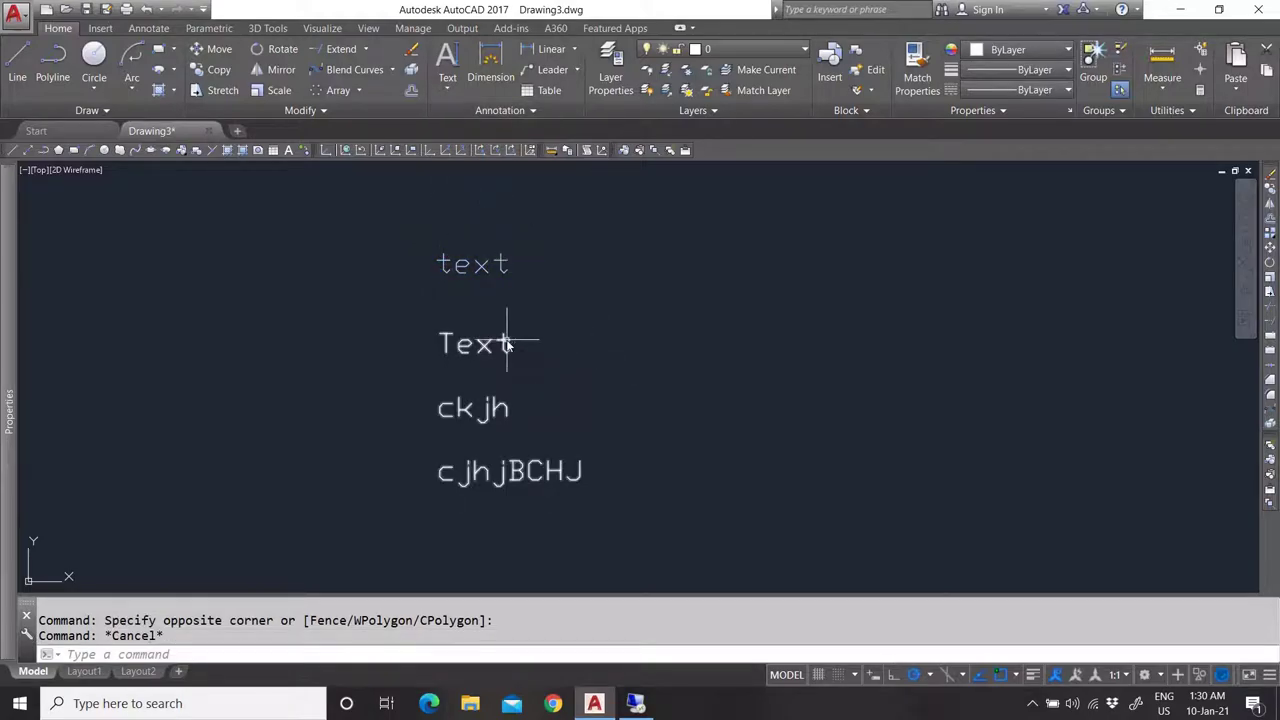
Compare once more how the three-line multiline text and the single-line text above it select and show their grips.
{"action": "left_click", "coordinate": [515, 341]}
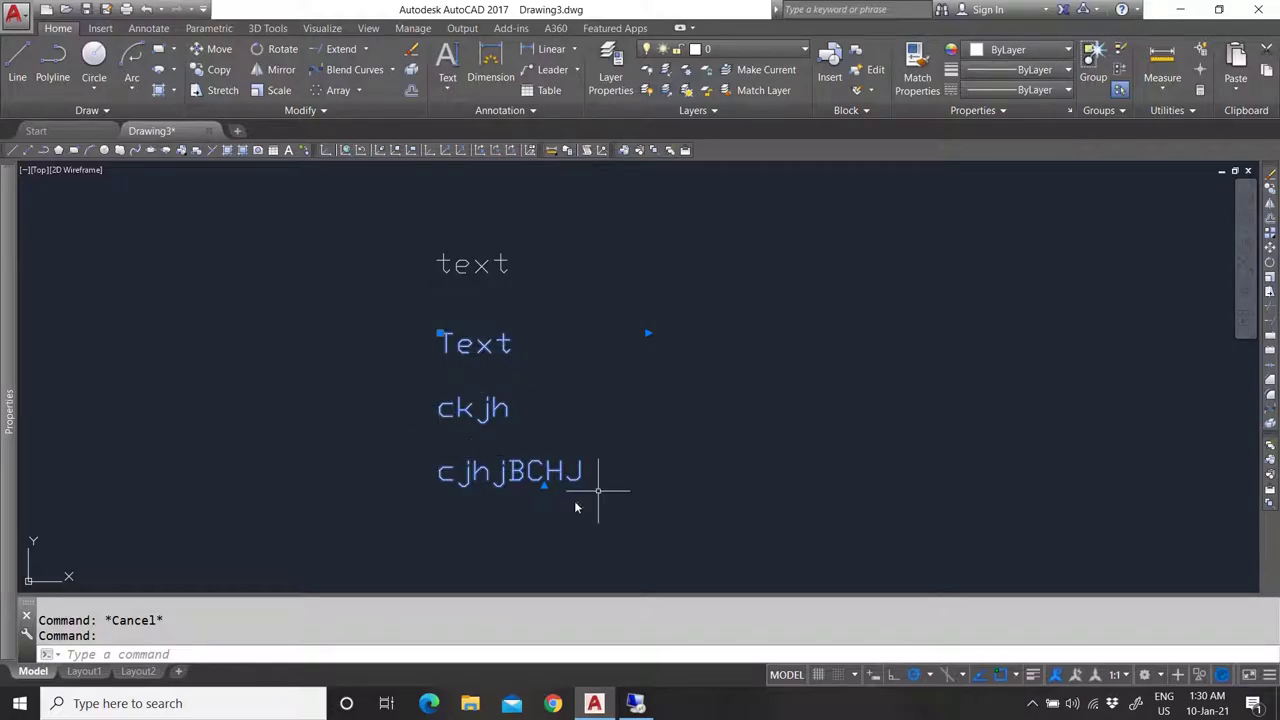
{"action": "key", "text": "Escape"}
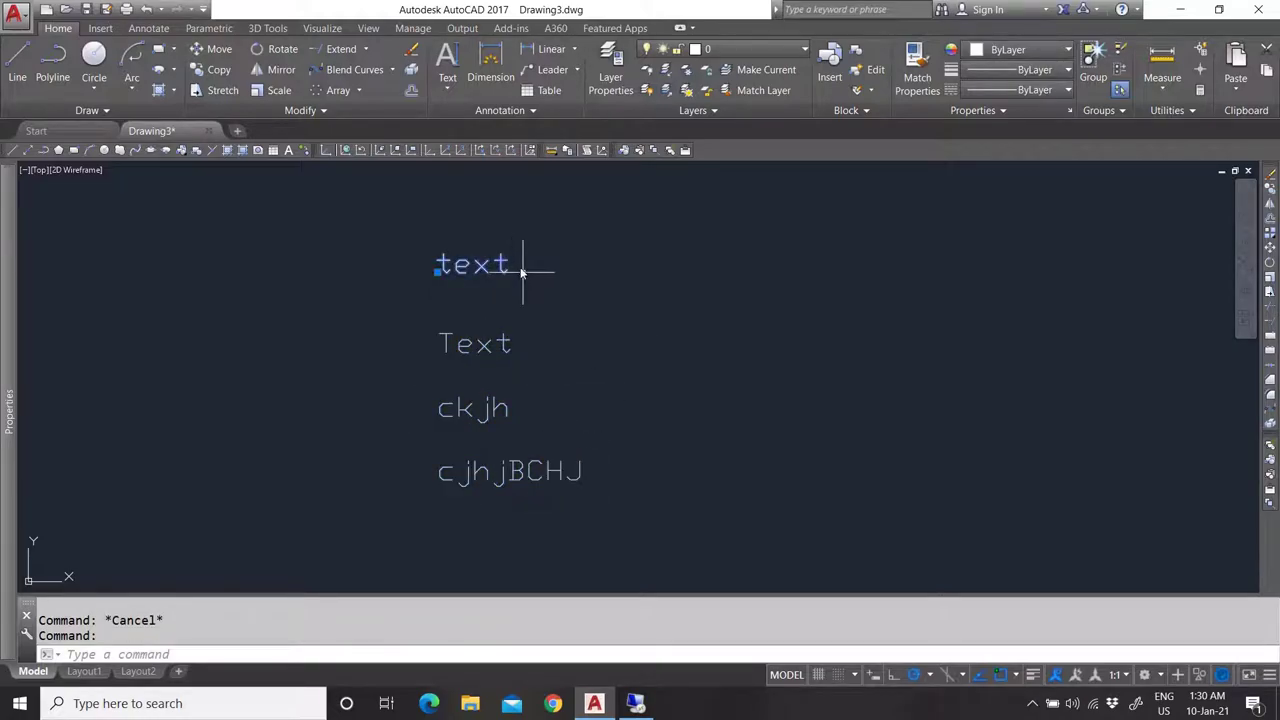
{"action": "left_click", "coordinate": [490, 340]}
{"action": "key", "text": "Escape"}
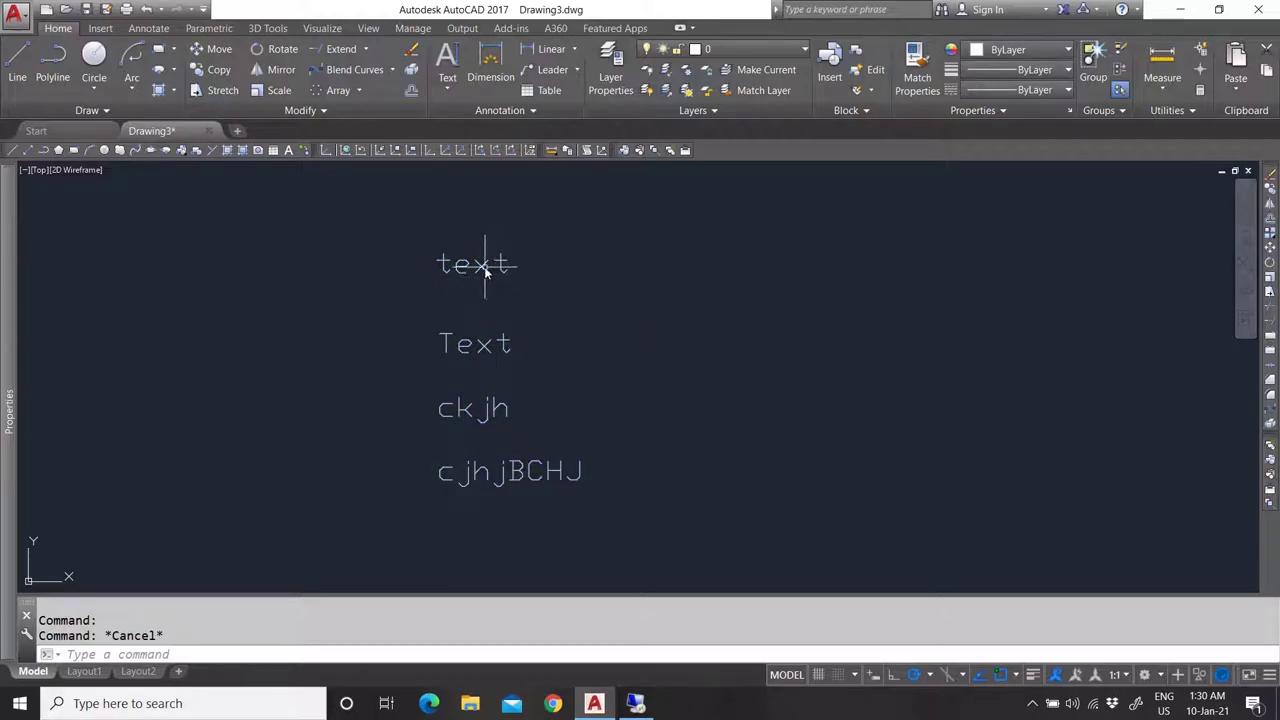
{"action": "left_click", "coordinate": [481, 265]}
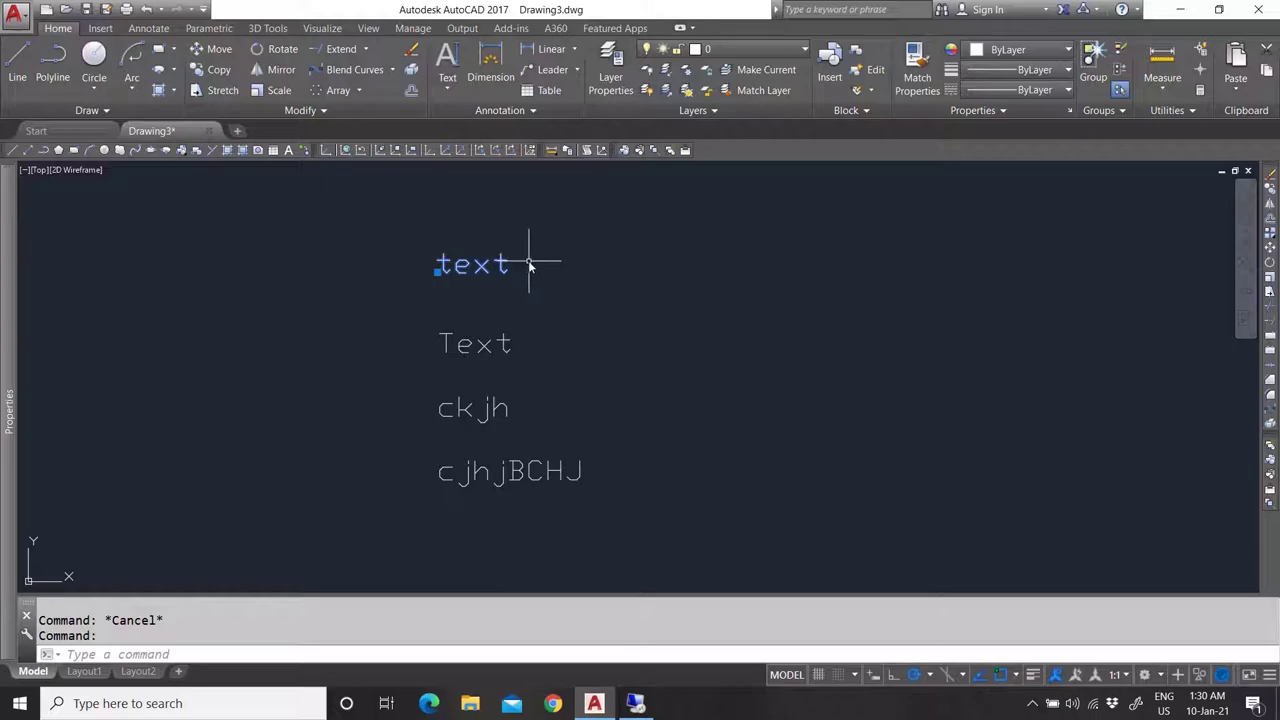
{"action": "key", "text": "Escape"}
Erase both the single-line and the multiline text from the drawing.
{"action": "left_click", "coordinate": [601, 480]}
{"action": "left_click", "coordinate": [406, 259]}
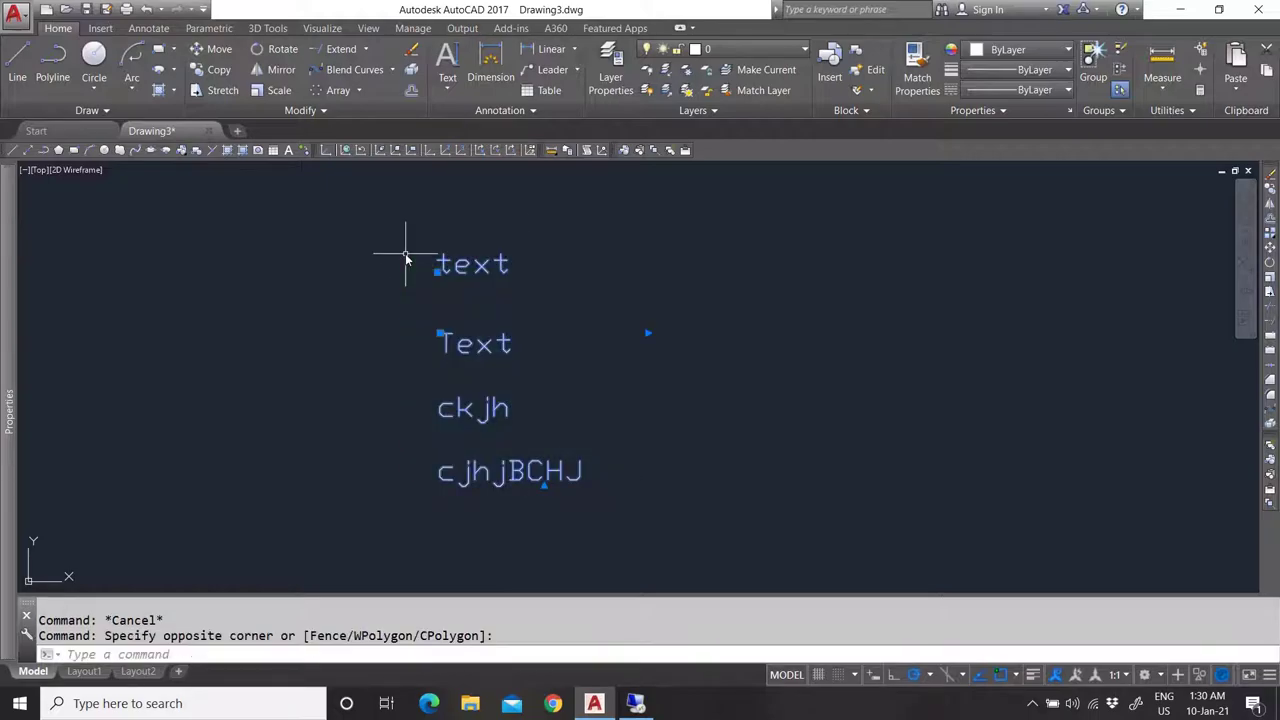
{"action": "key", "text": "Delete"}
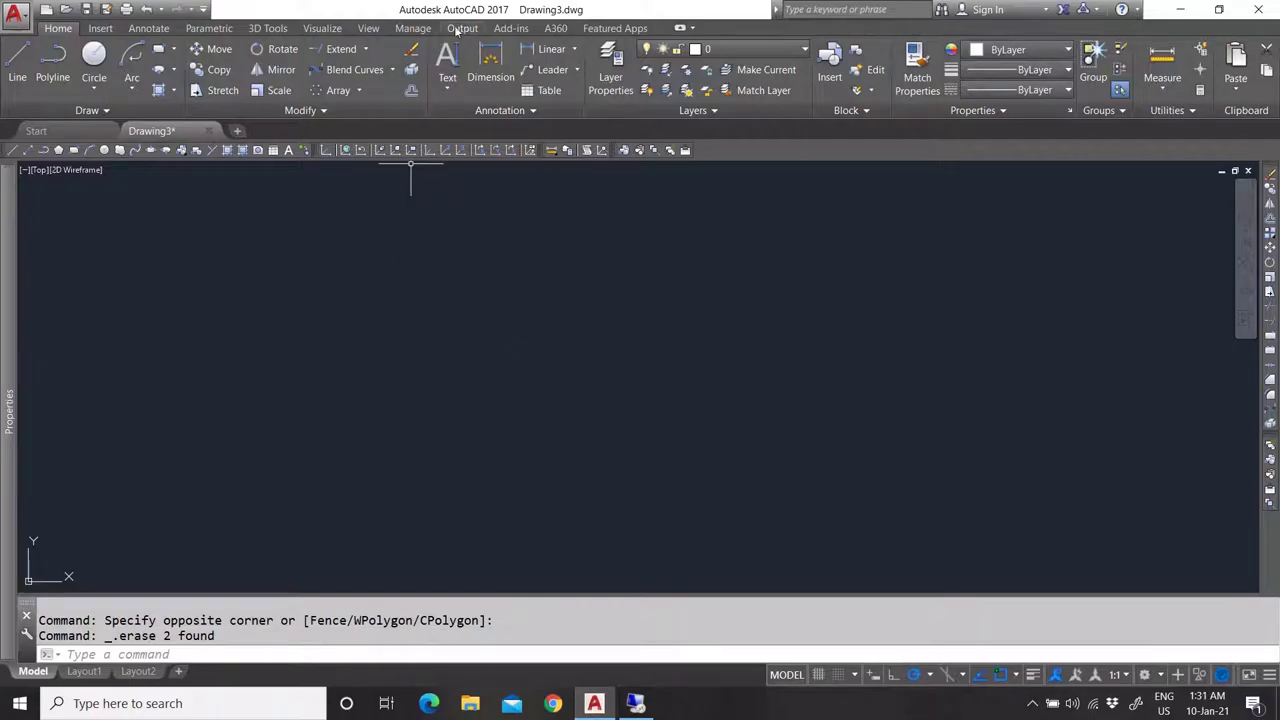
Compare the basic annotation tools and their style settings with the full set of text, dimension, leader and table annotation tools.
{"action": "left_click", "coordinate": [449, 80]}
{"action": "left_click", "coordinate": [142, 30]}
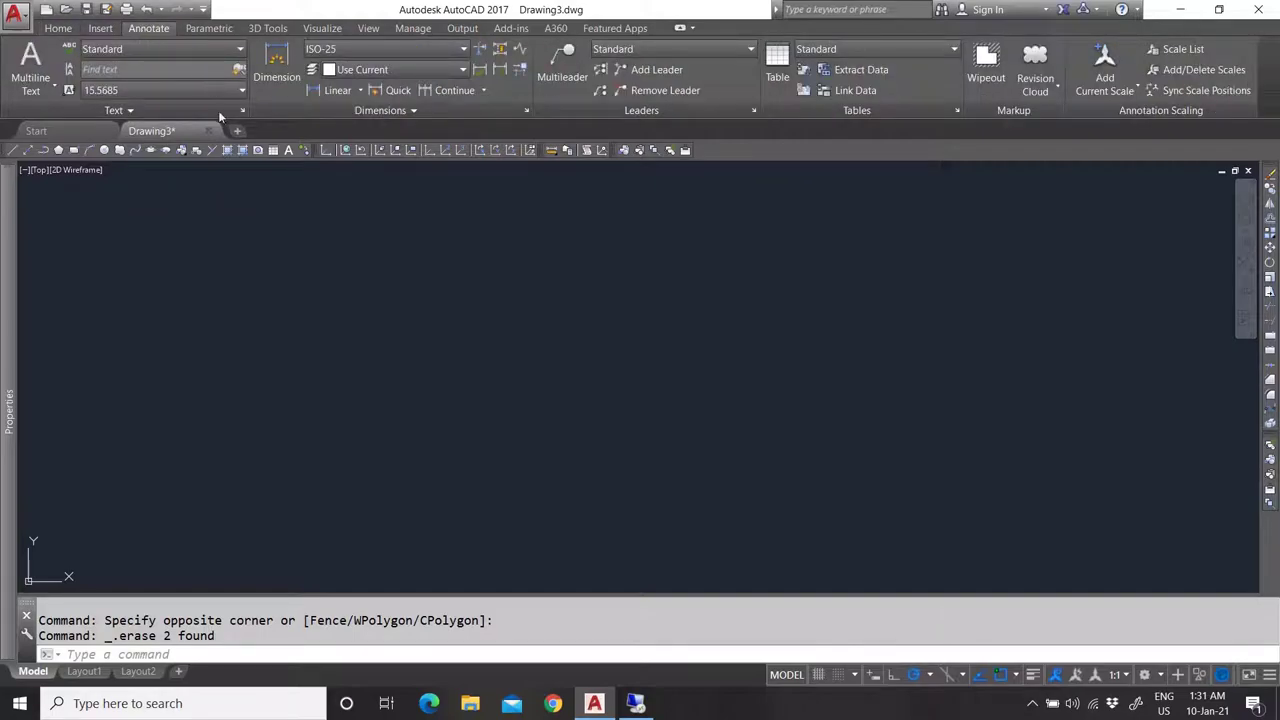
{"action": "left_click", "coordinate": [58, 29]}
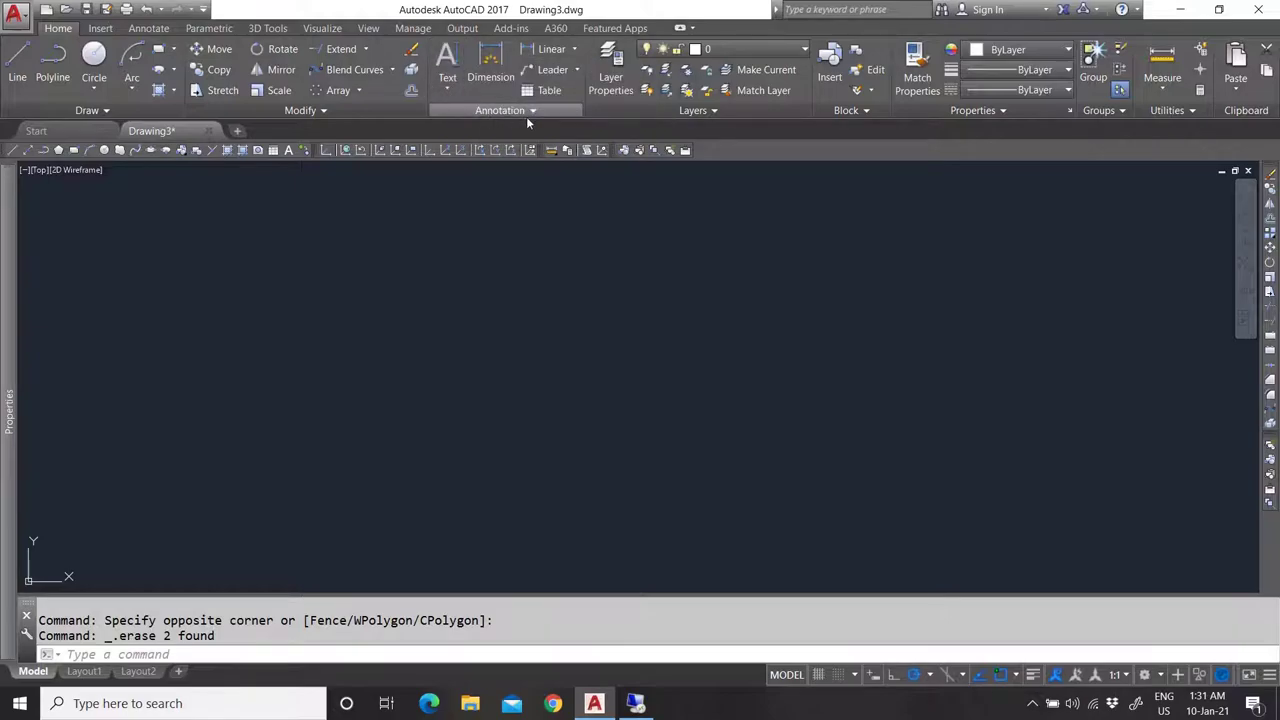
{"action": "left_click", "coordinate": [527, 111]}
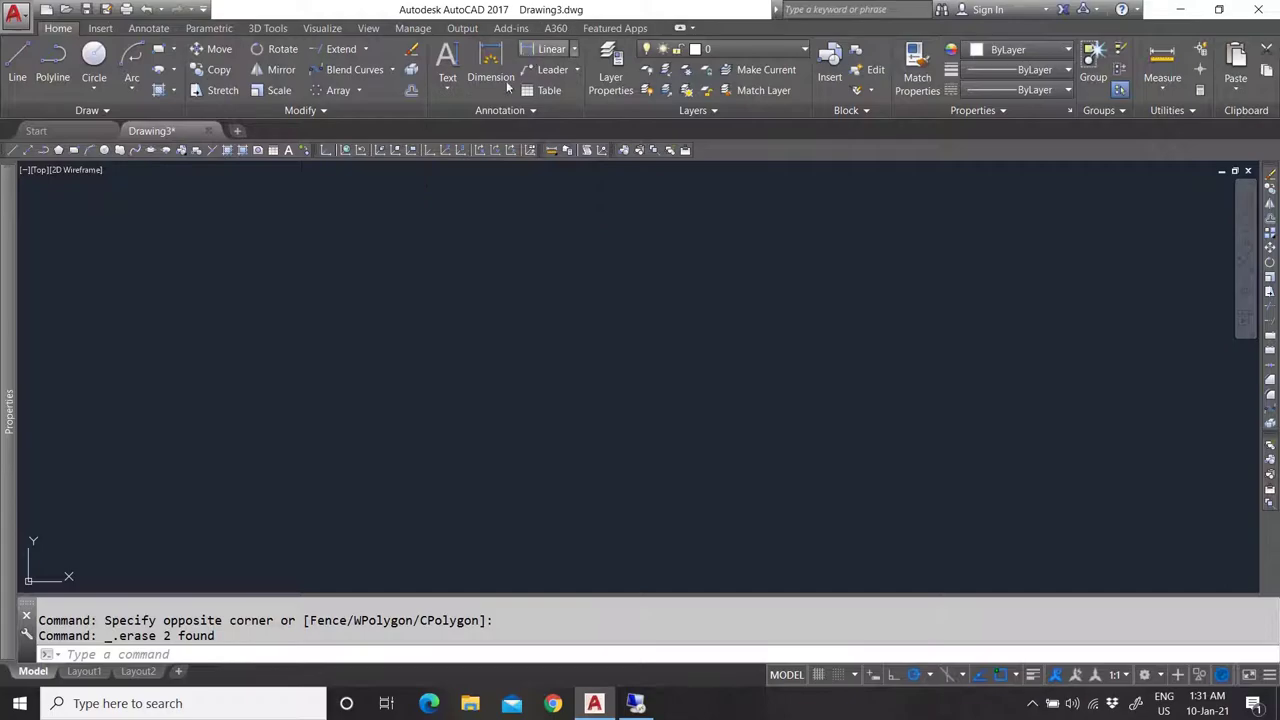
{"action": "left_click", "coordinate": [524, 110]}
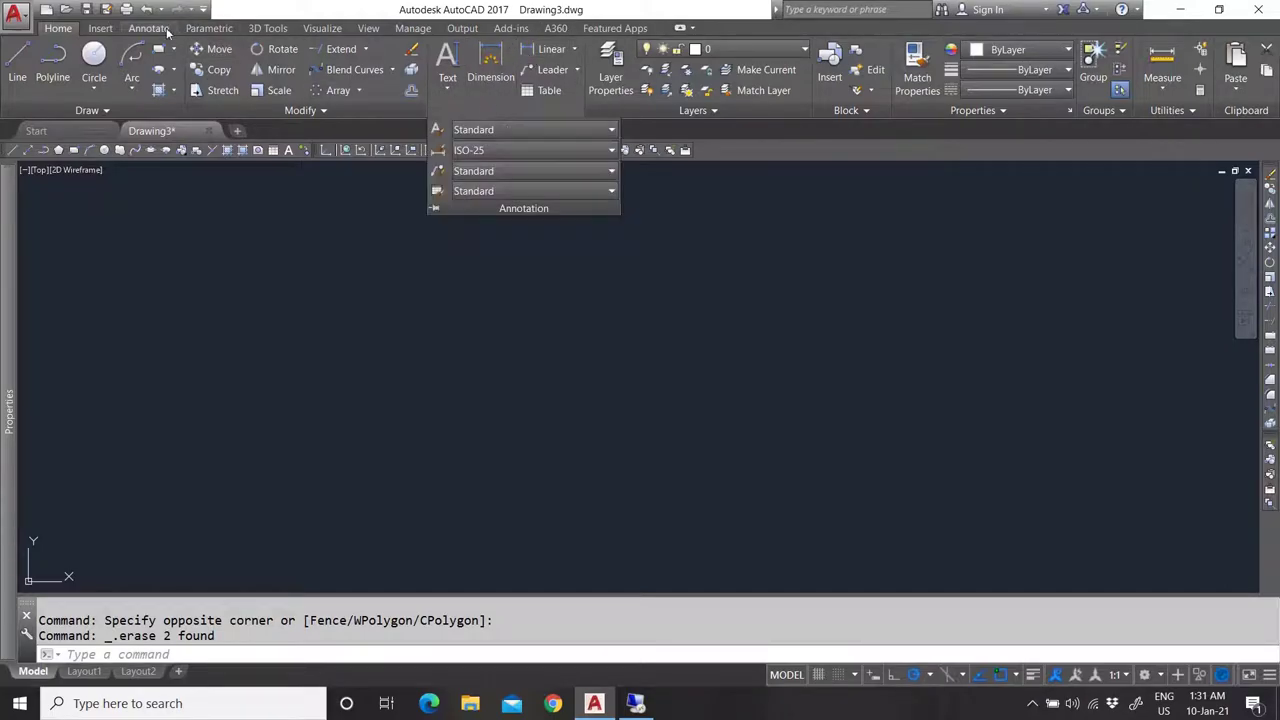
{"action": "left_click", "coordinate": [165, 30]}
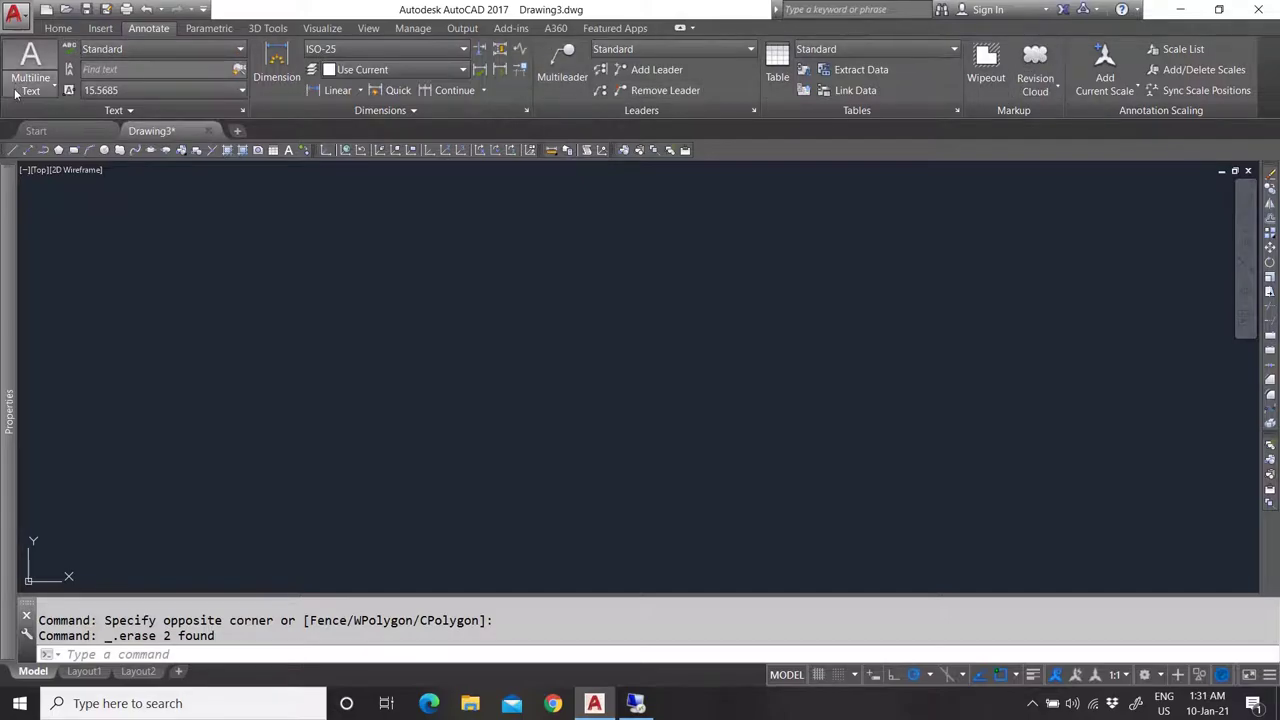
{"action": "left_click", "coordinate": [58, 28]}
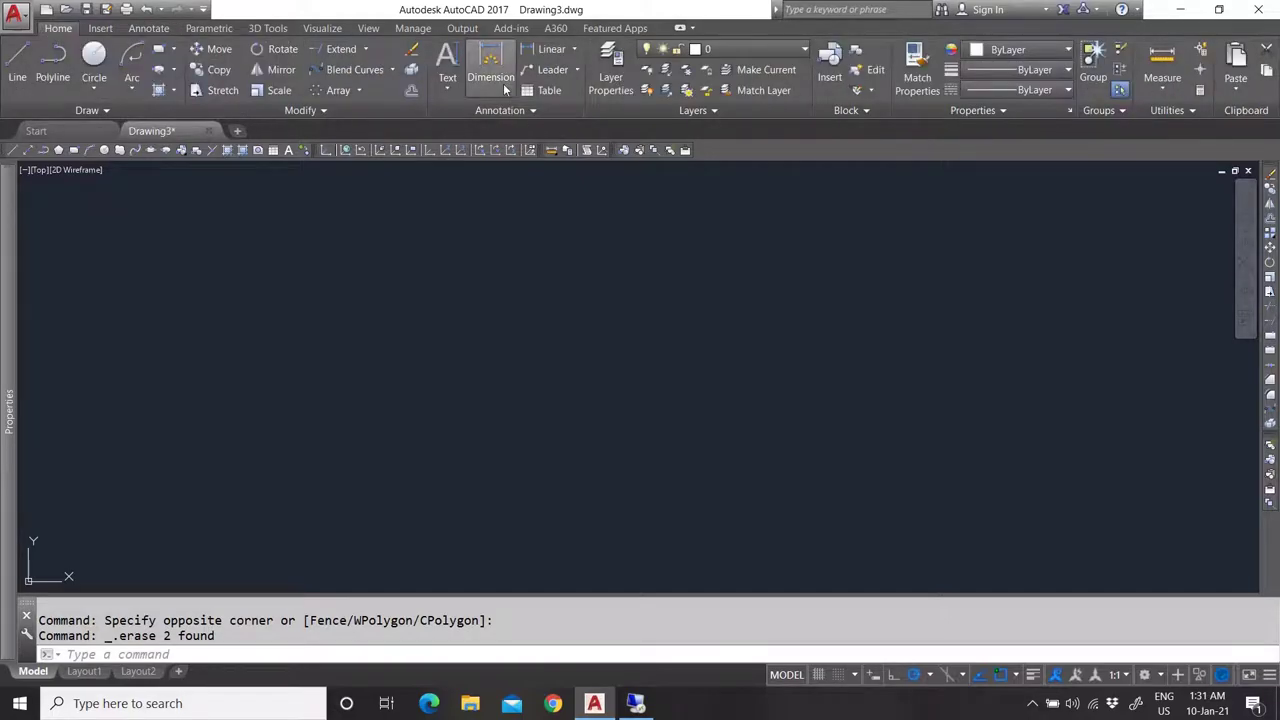
{"action": "left_click", "coordinate": [148, 28]}
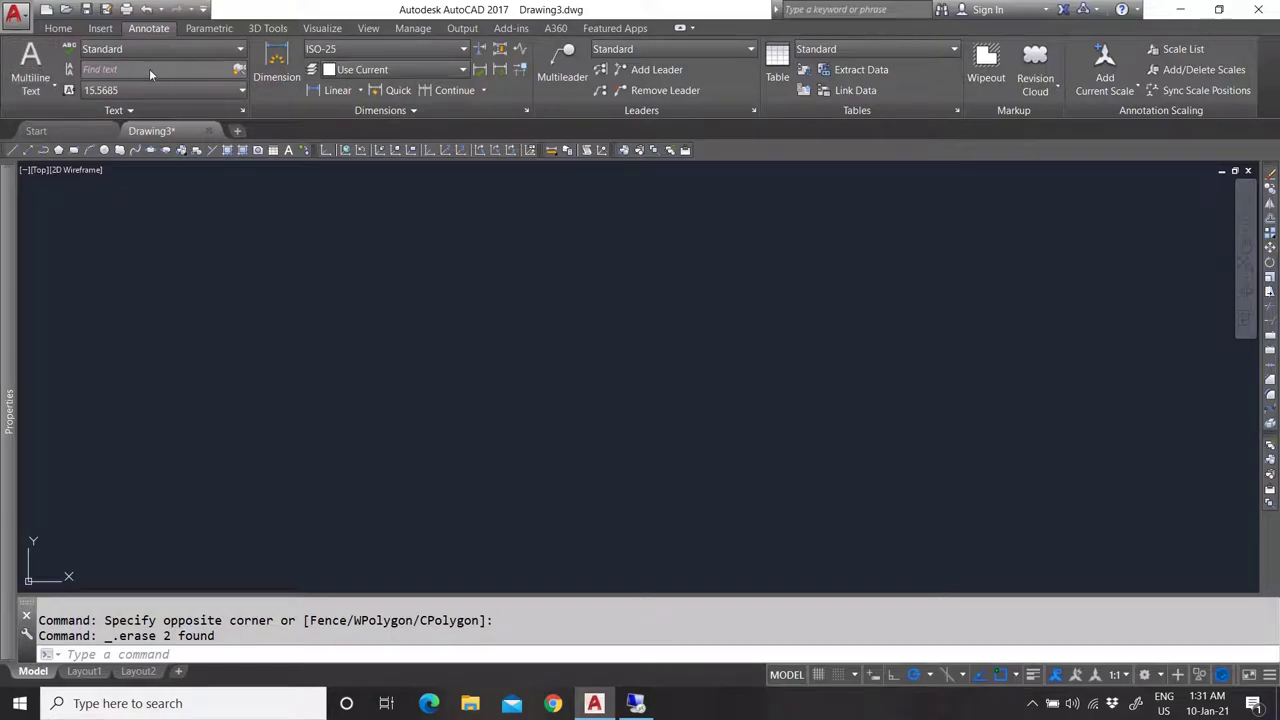
{"action": "left_click", "coordinate": [58, 28]}
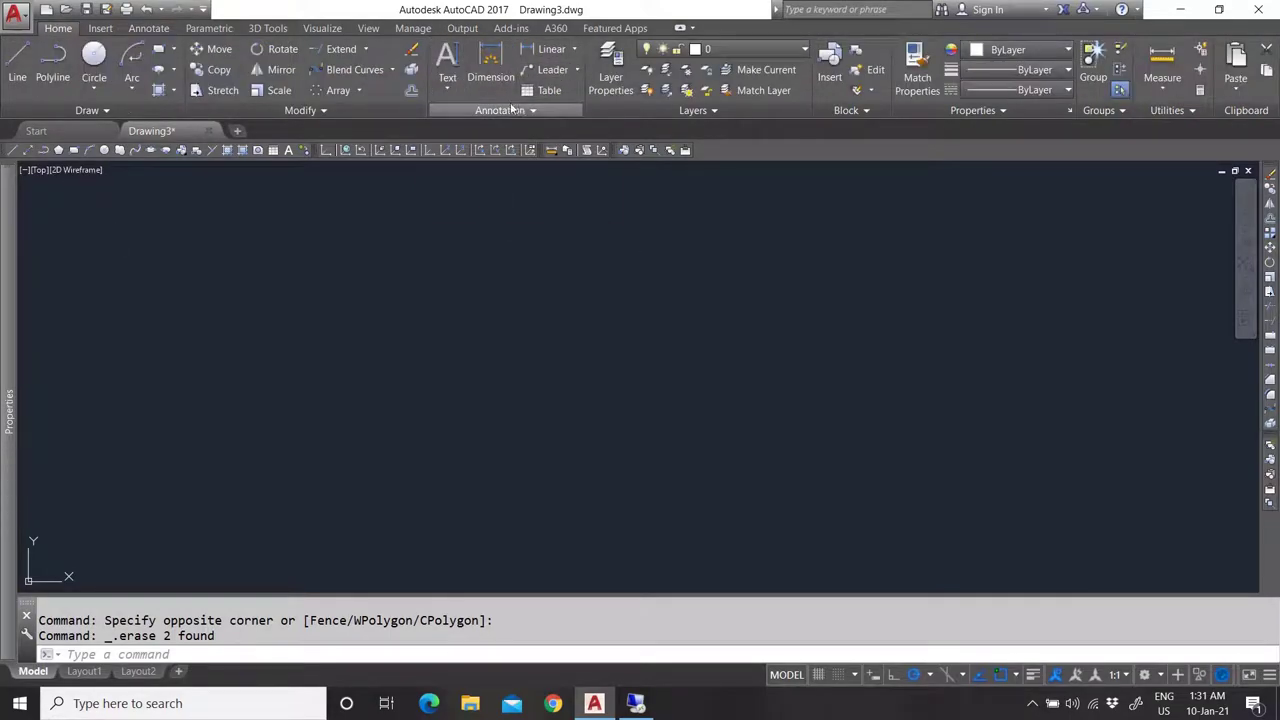
{"action": "left_click", "coordinate": [455, 108]}
{"action": "left_click", "coordinate": [703, 280]}
{"action": "left_click", "coordinate": [714, 307]}
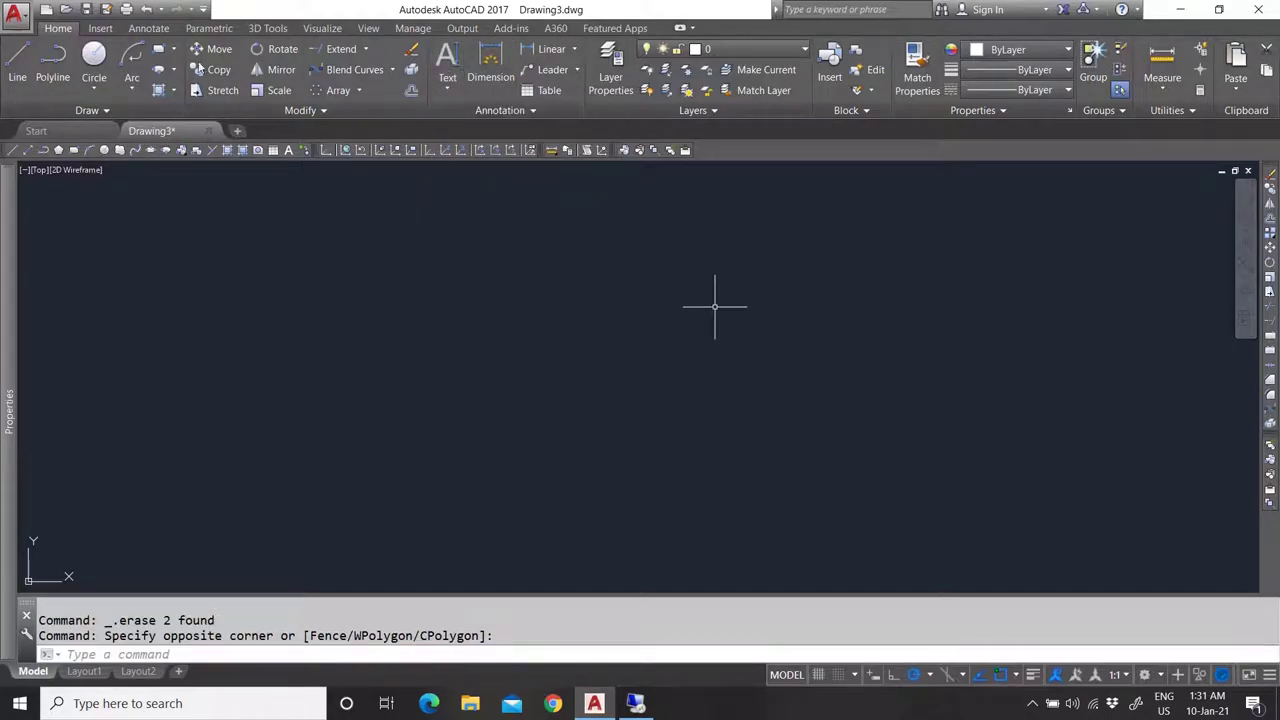
{"action": "left_click", "coordinate": [146, 29]}
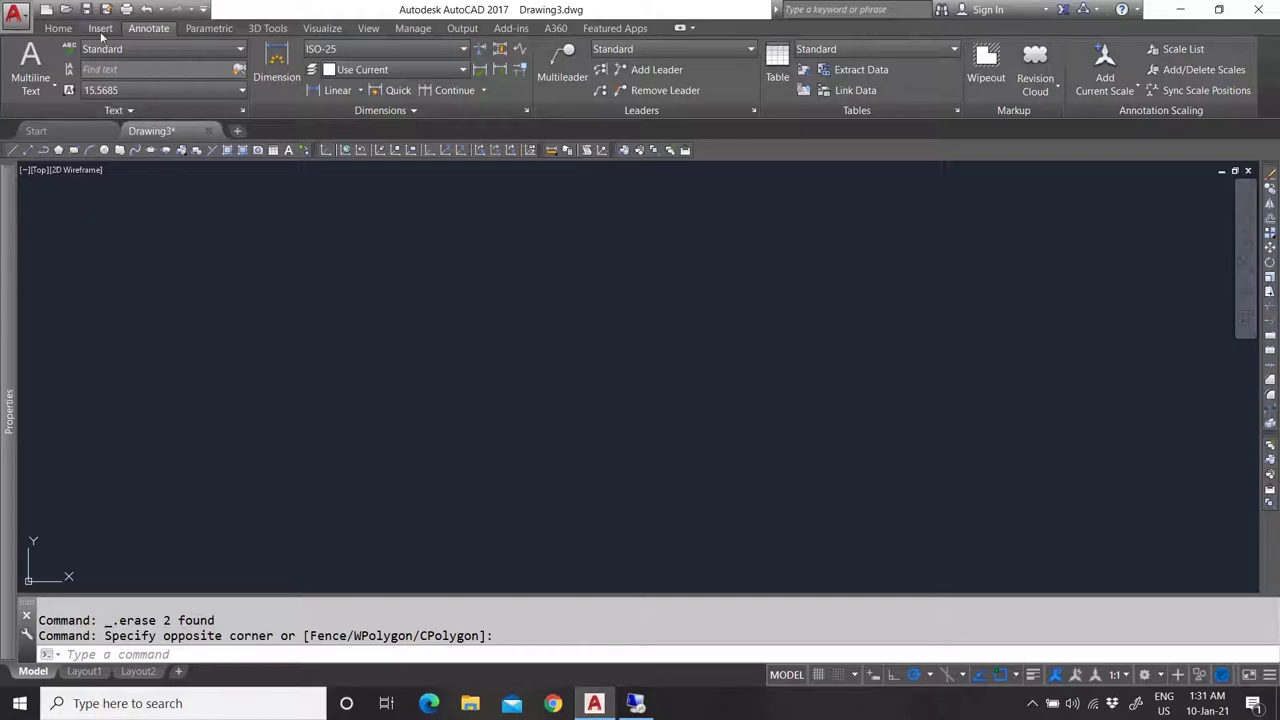
{"action": "left_click", "coordinate": [58, 28]}
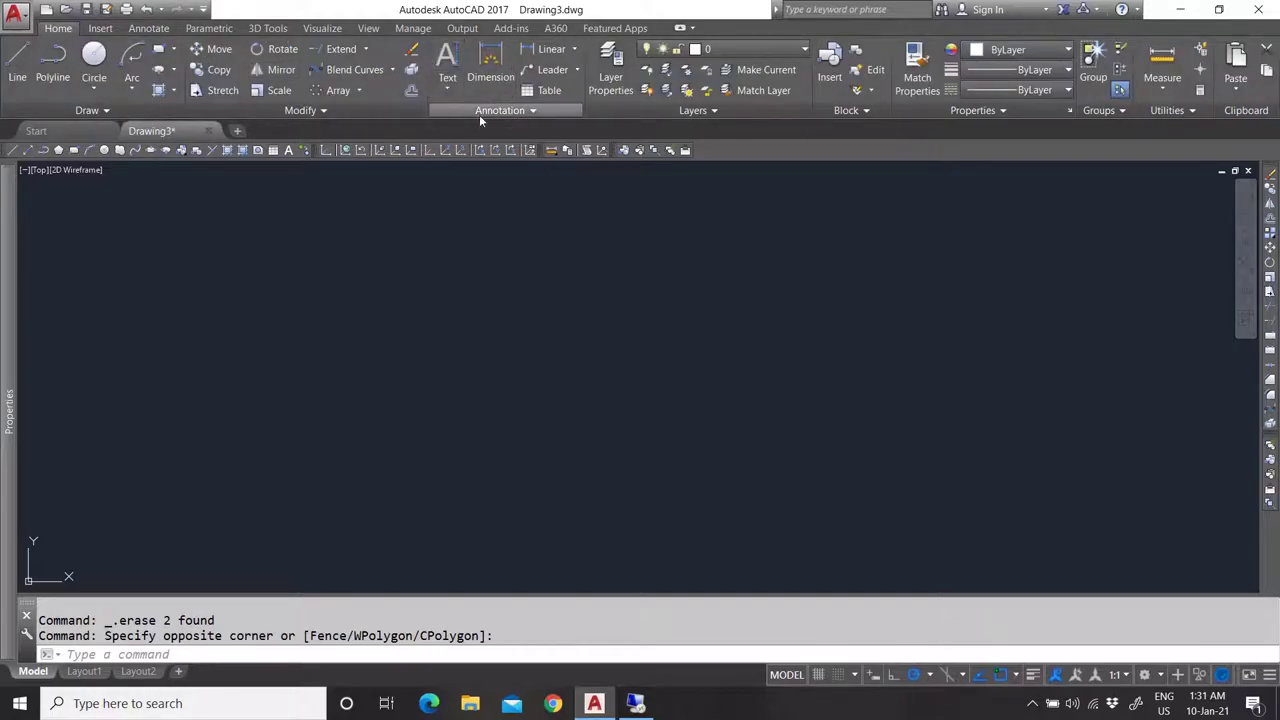
{"action": "left_click", "coordinate": [505, 110]}
{"action": "left_click", "coordinate": [677, 251]}
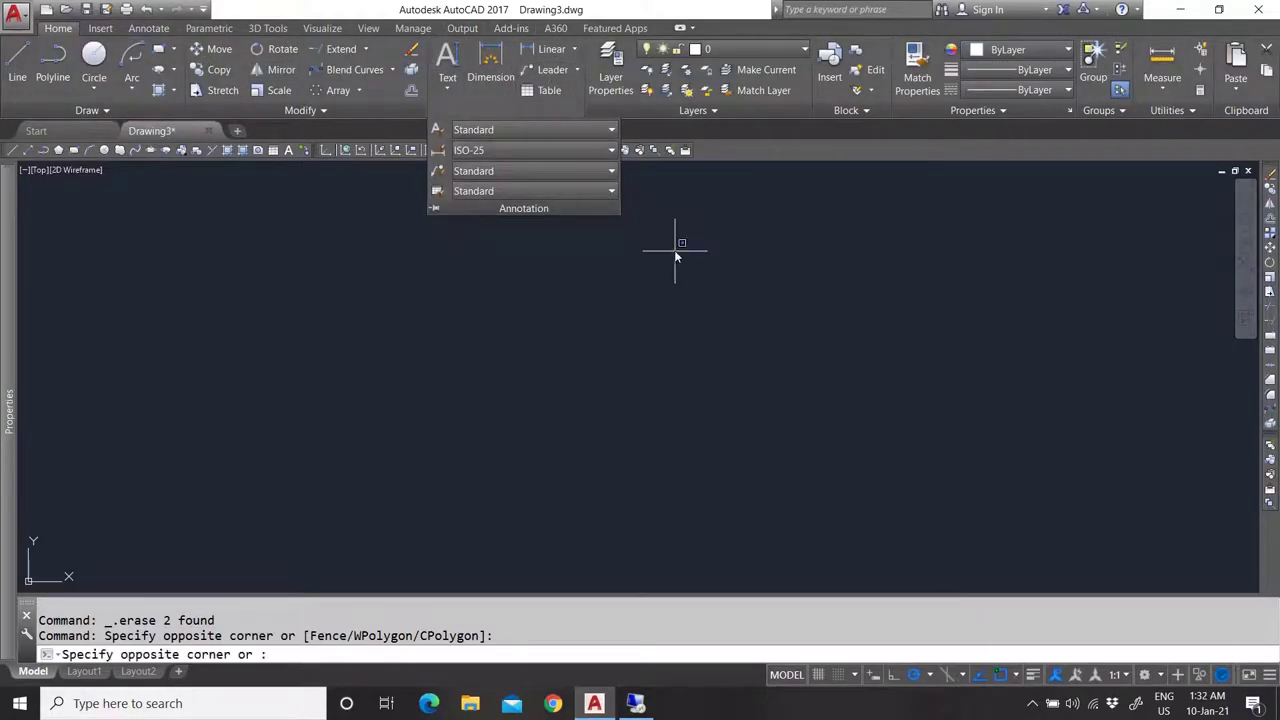
{"action": "left_click", "coordinate": [727, 303]}
{"action": "left_click", "coordinate": [147, 30]}
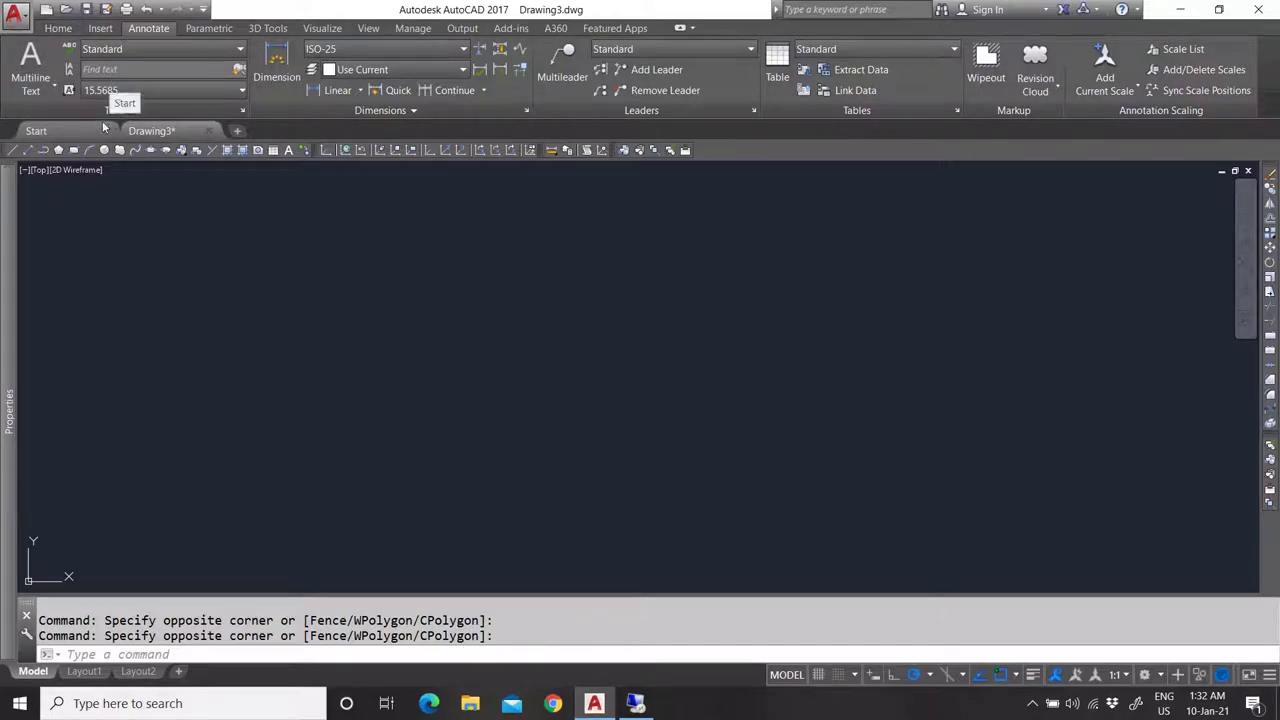
Examine the available text styles and preset text heights, keeping the Standard style.
{"action": "left_click", "coordinate": [139, 49]}
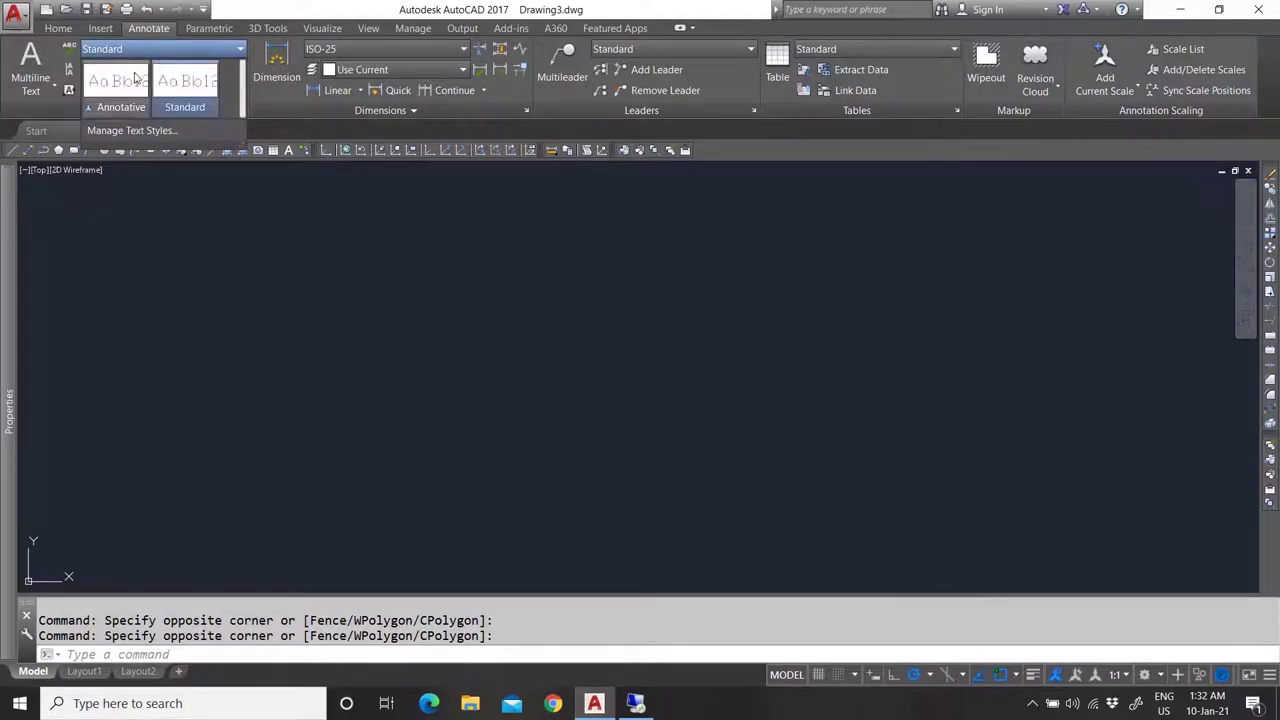
{"action": "left_click", "coordinate": [219, 119]}
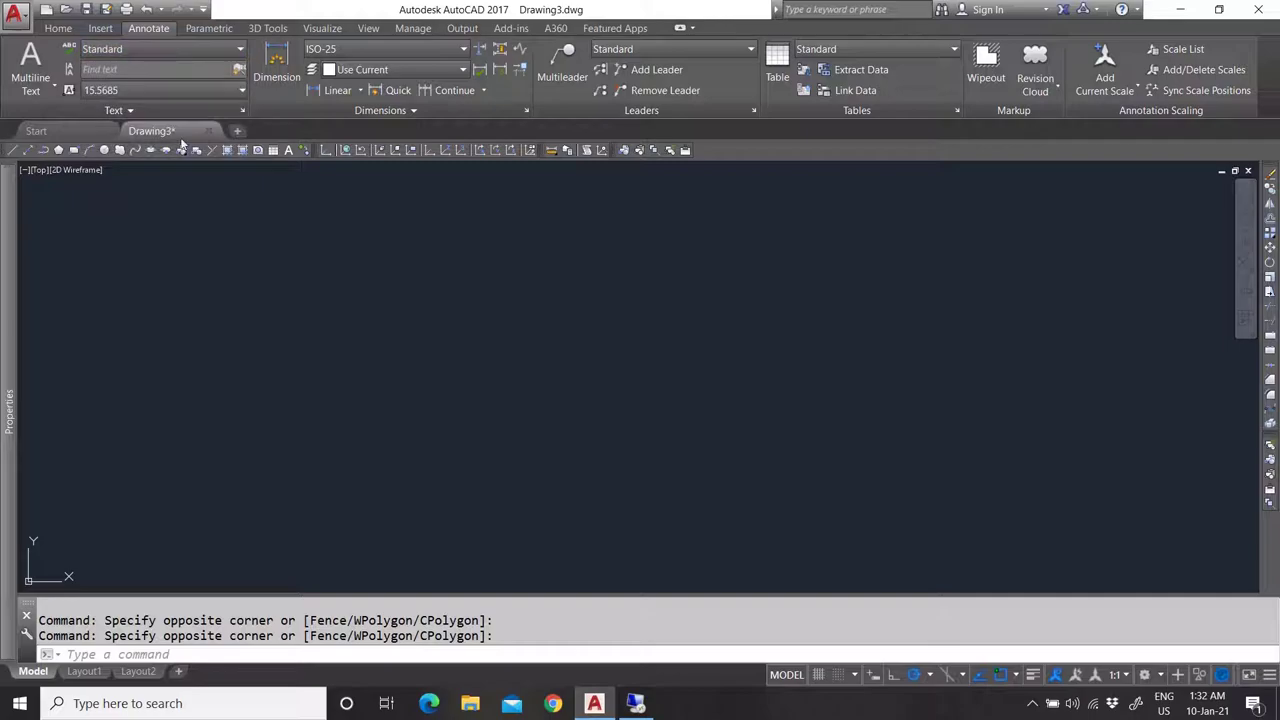
{"action": "left_click", "coordinate": [115, 48]}
{"action": "left_click", "coordinate": [190, 85]}
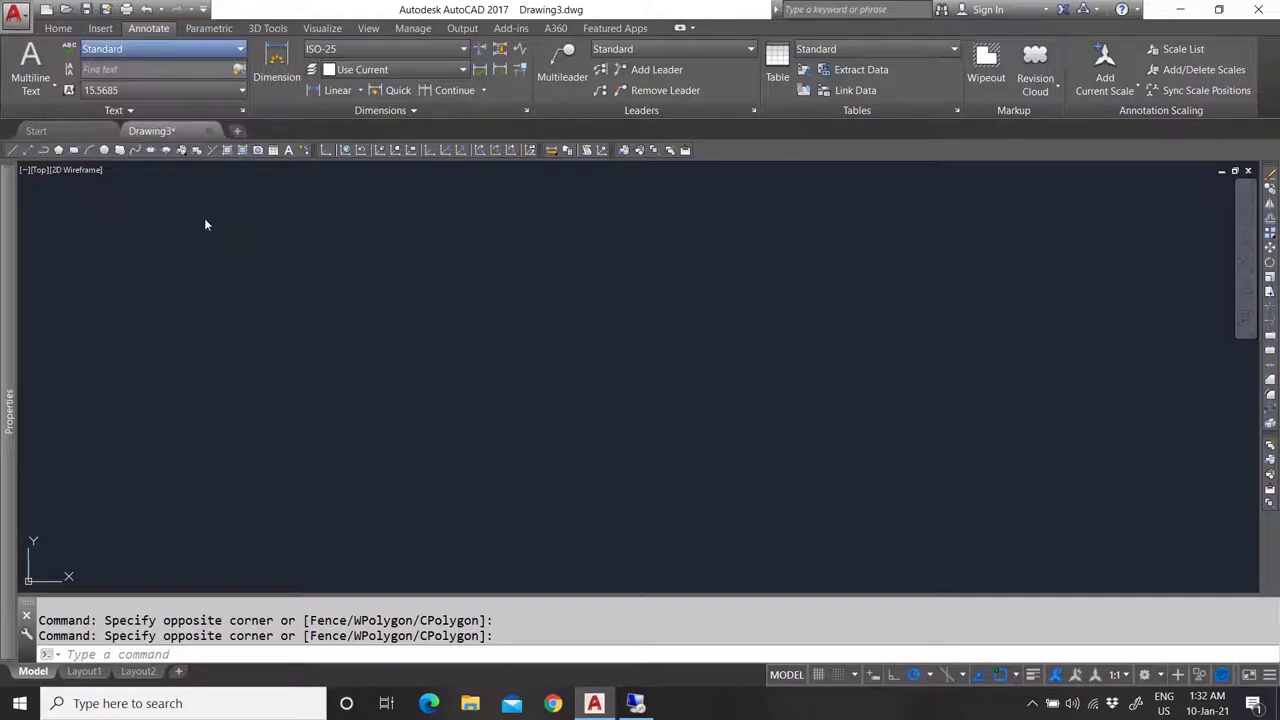
{"action": "key", "text": "Escape"}
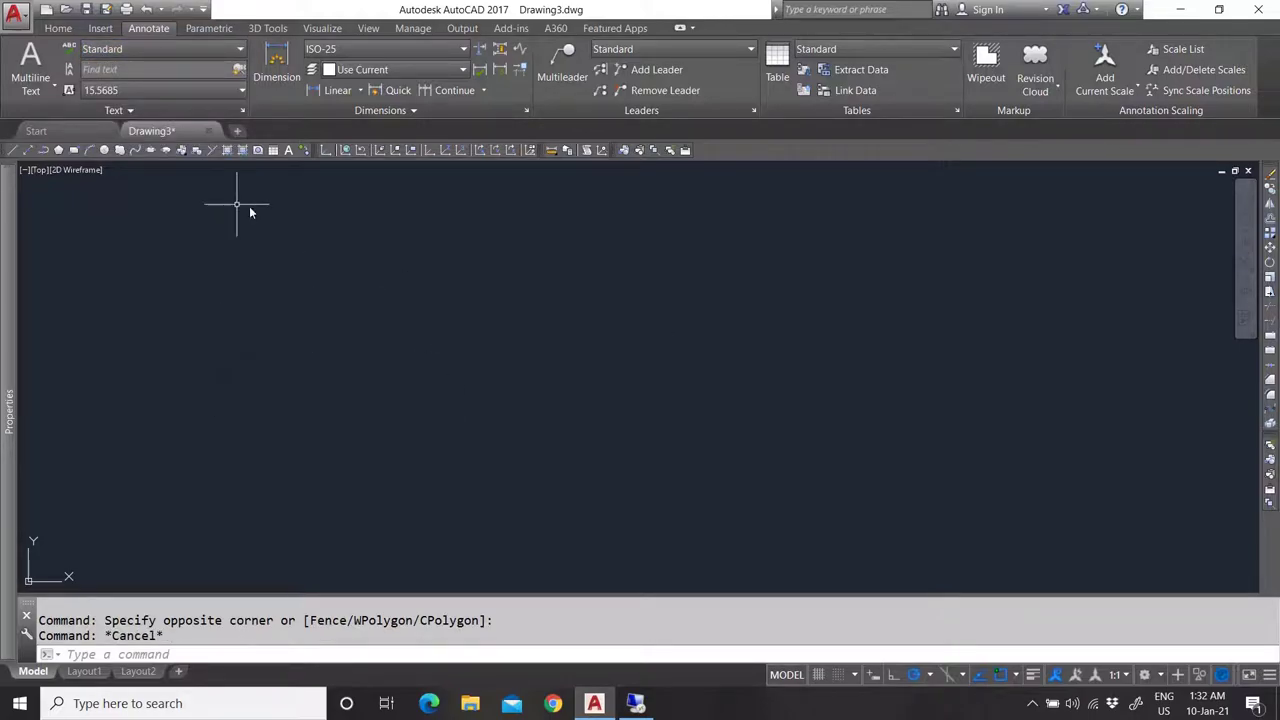
{"action": "left_click", "coordinate": [147, 90]}
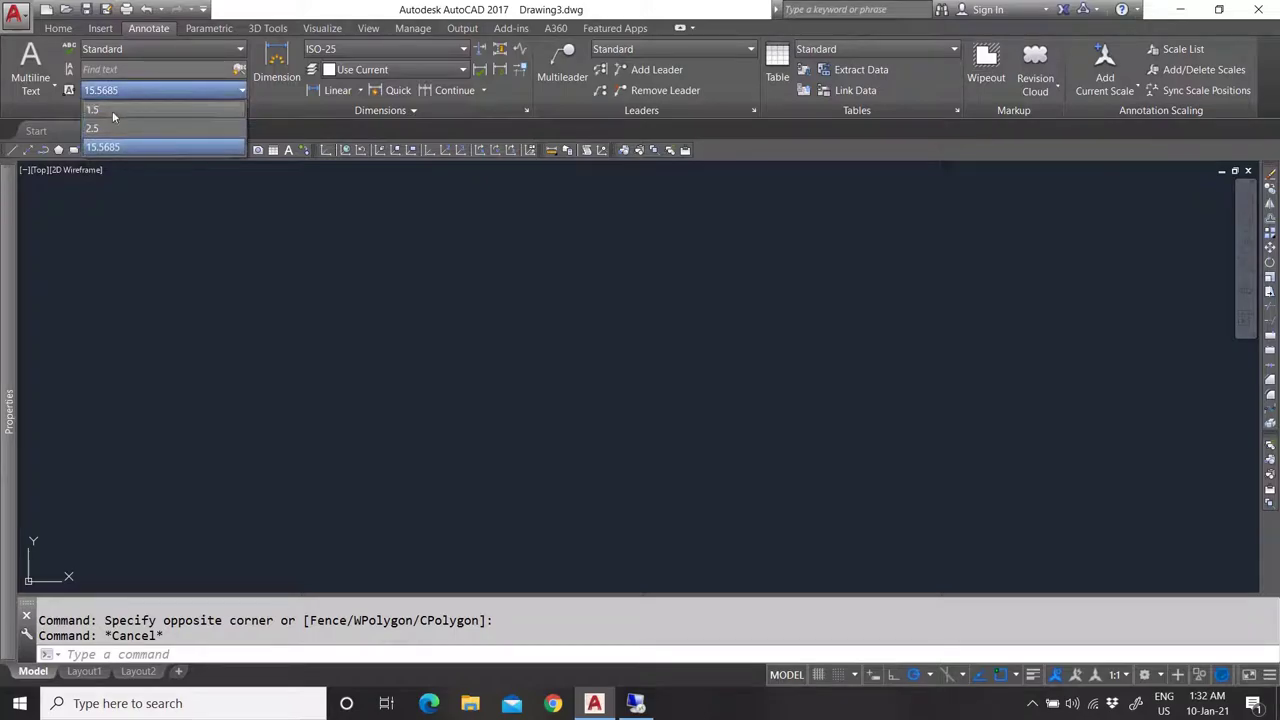
{"action": "left_click", "coordinate": [154, 173]}
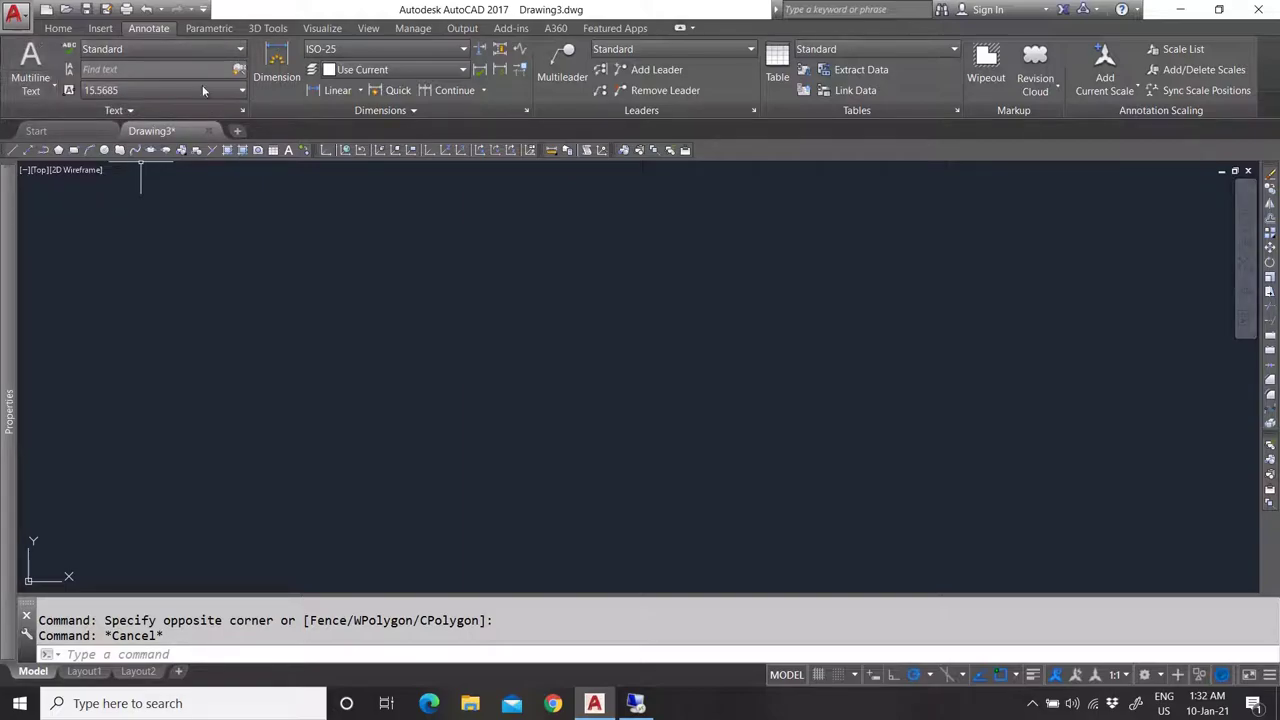
Set the default text height to 2.5, keeping the Standard text style.
{"action": "left_click", "coordinate": [131, 87]}
{"action": "left_click", "coordinate": [132, 110]}
{"action": "left_click", "coordinate": [126, 53]}
{"action": "left_click", "coordinate": [140, 89]}
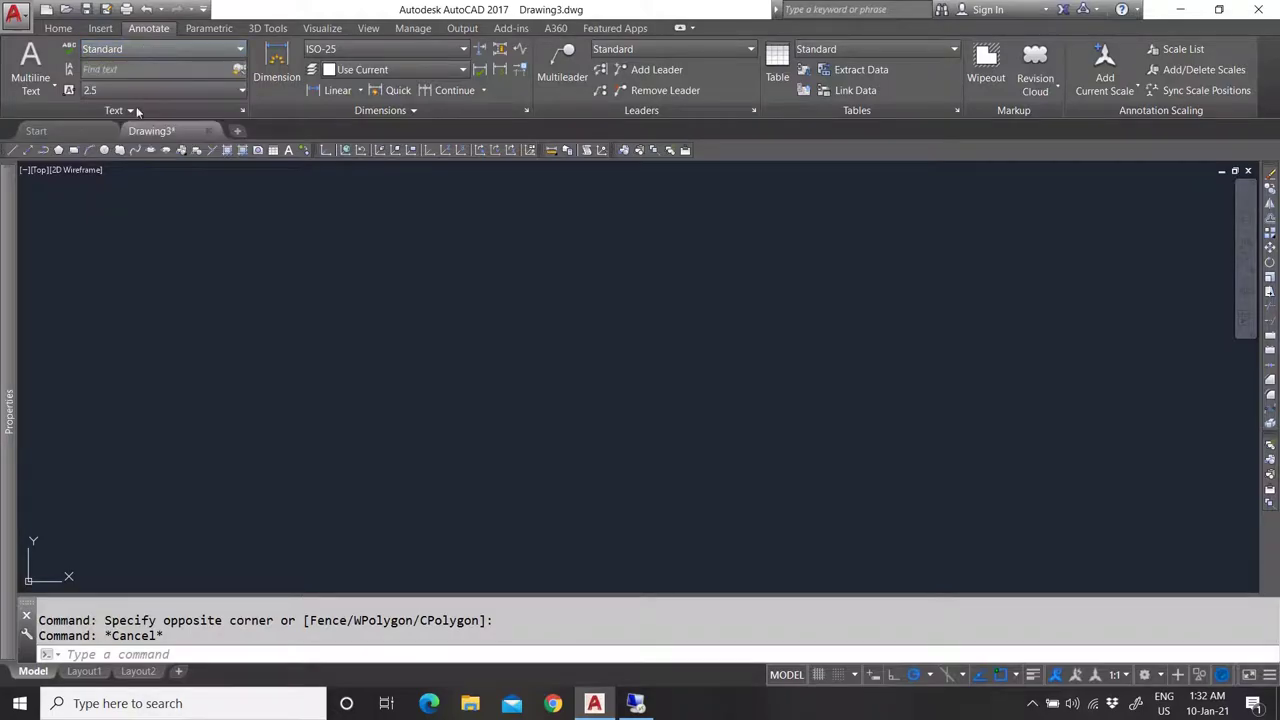
{"action": "left_click", "coordinate": [131, 110]}
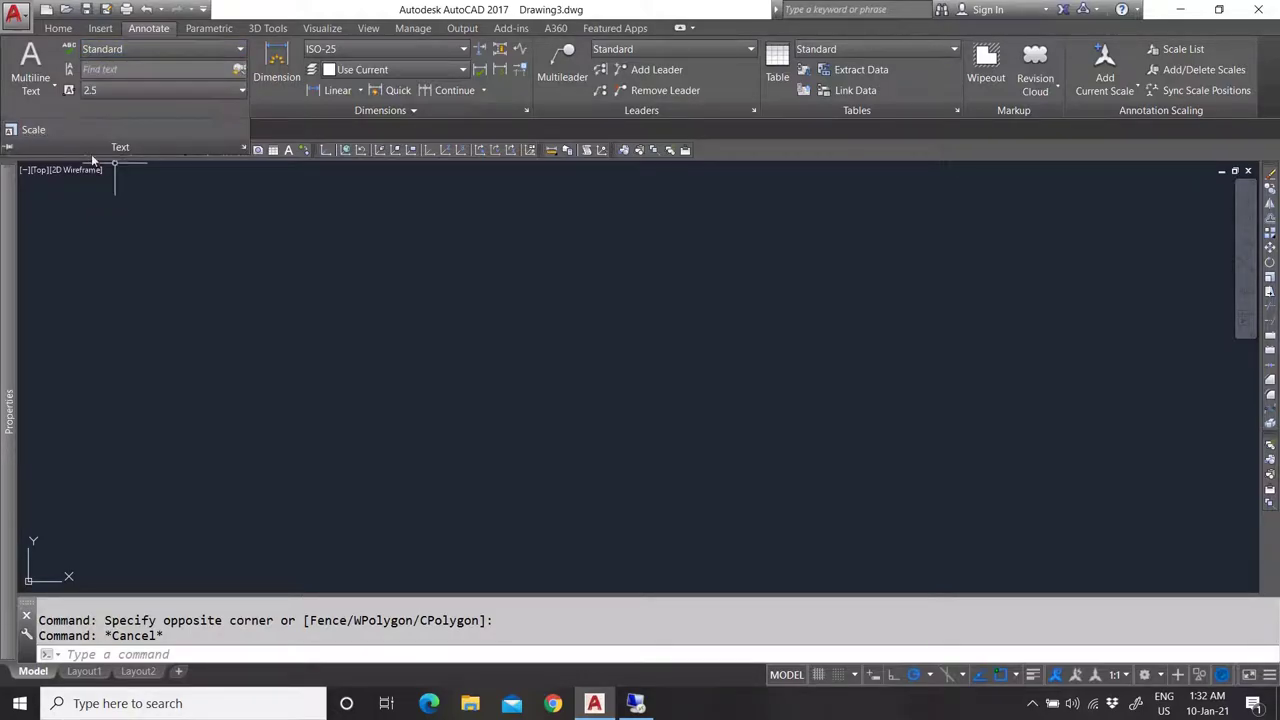
{"action": "left_click", "coordinate": [31, 131]}
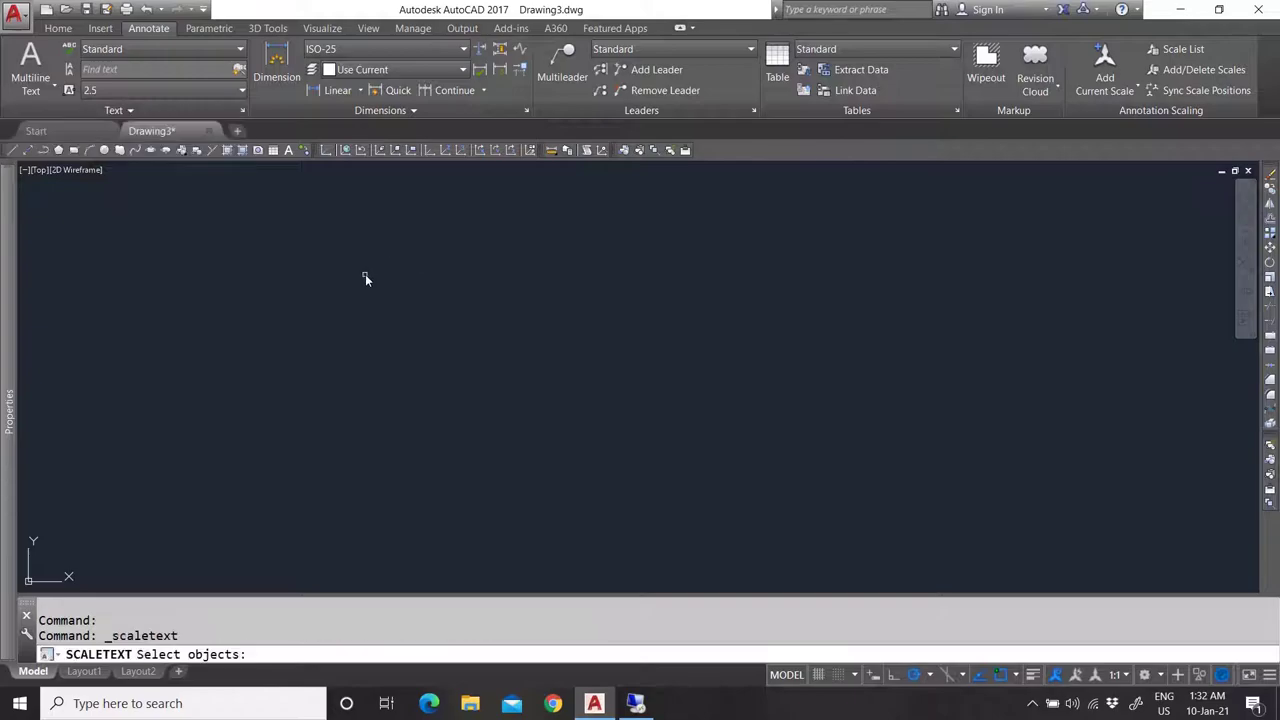
{"action": "key", "text": "Escape"}
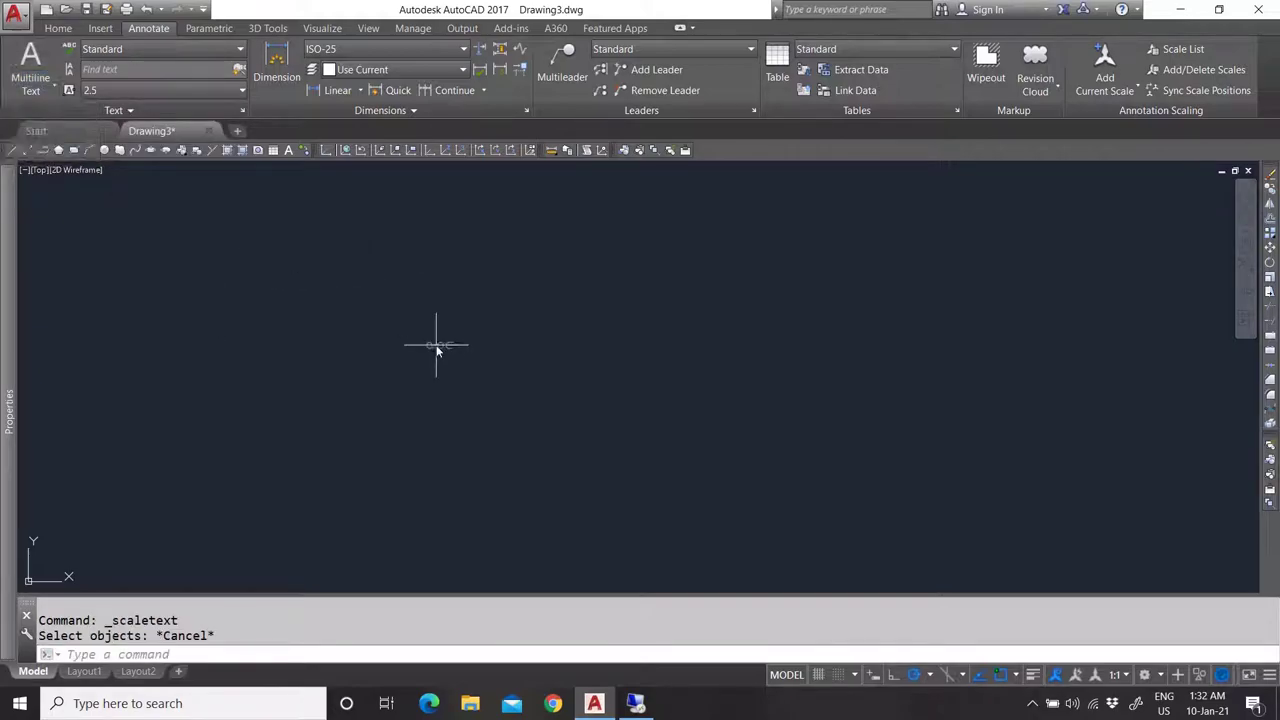
Create a multiline text reading "dqew" in the empty upper area of the drawing.
{"action": "left_click", "coordinate": [389, 272]}
{"action": "left_click", "coordinate": [571, 393]}
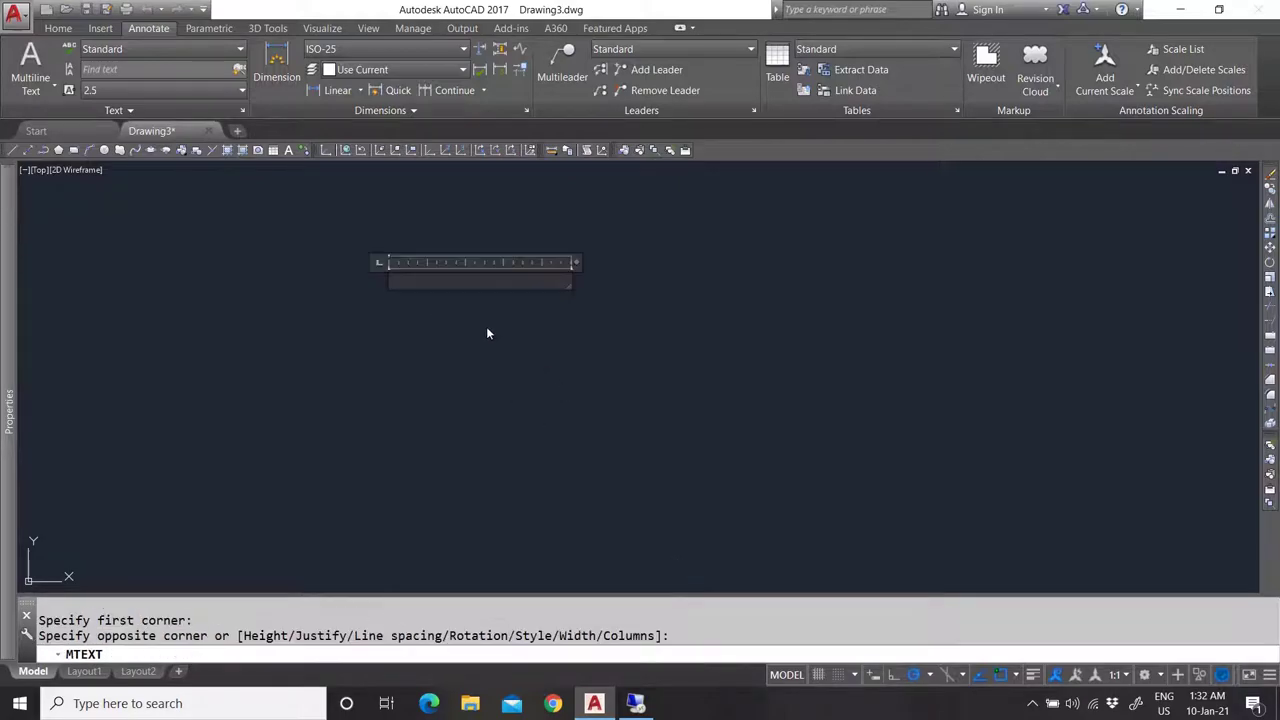
{"action": "type", "text": "dqew"}
{"action": "left_click", "coordinate": [442, 320]}
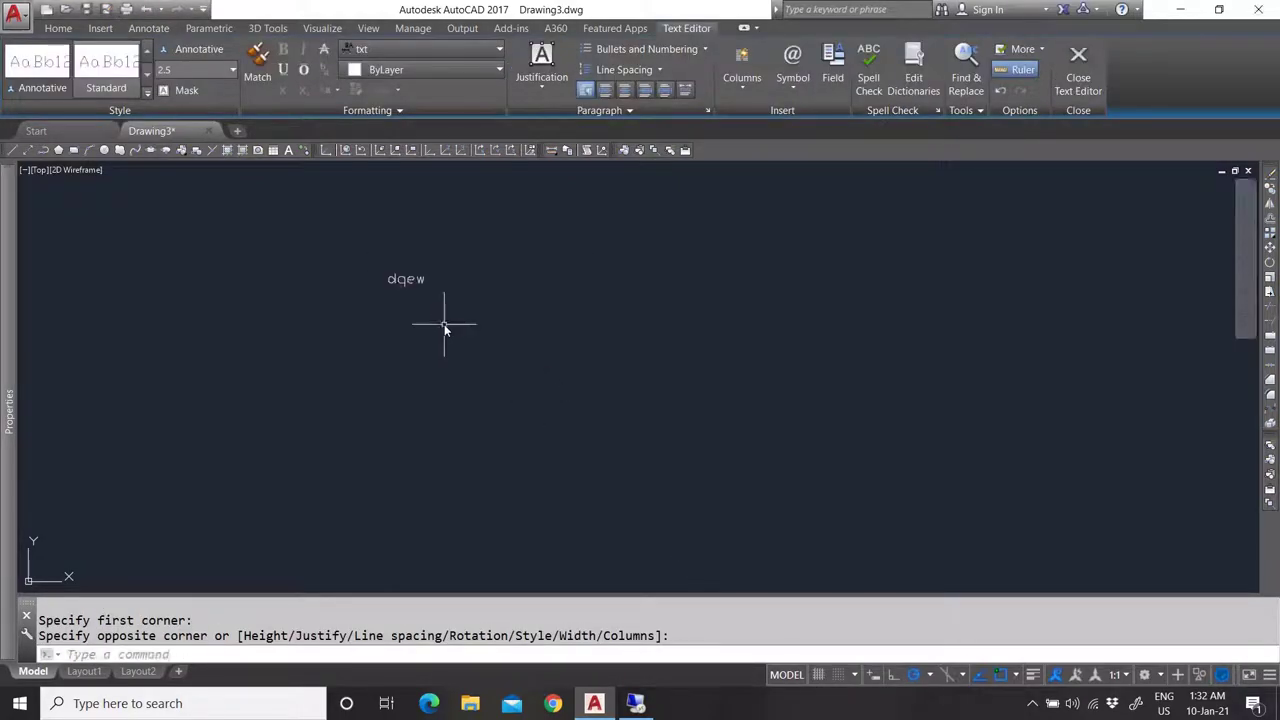
With the "dqew" text selected, set the default text height to 1.5 and then to 15.5685.
{"action": "left_click", "coordinate": [407, 283]}
{"action": "left_click", "coordinate": [366, 251]}
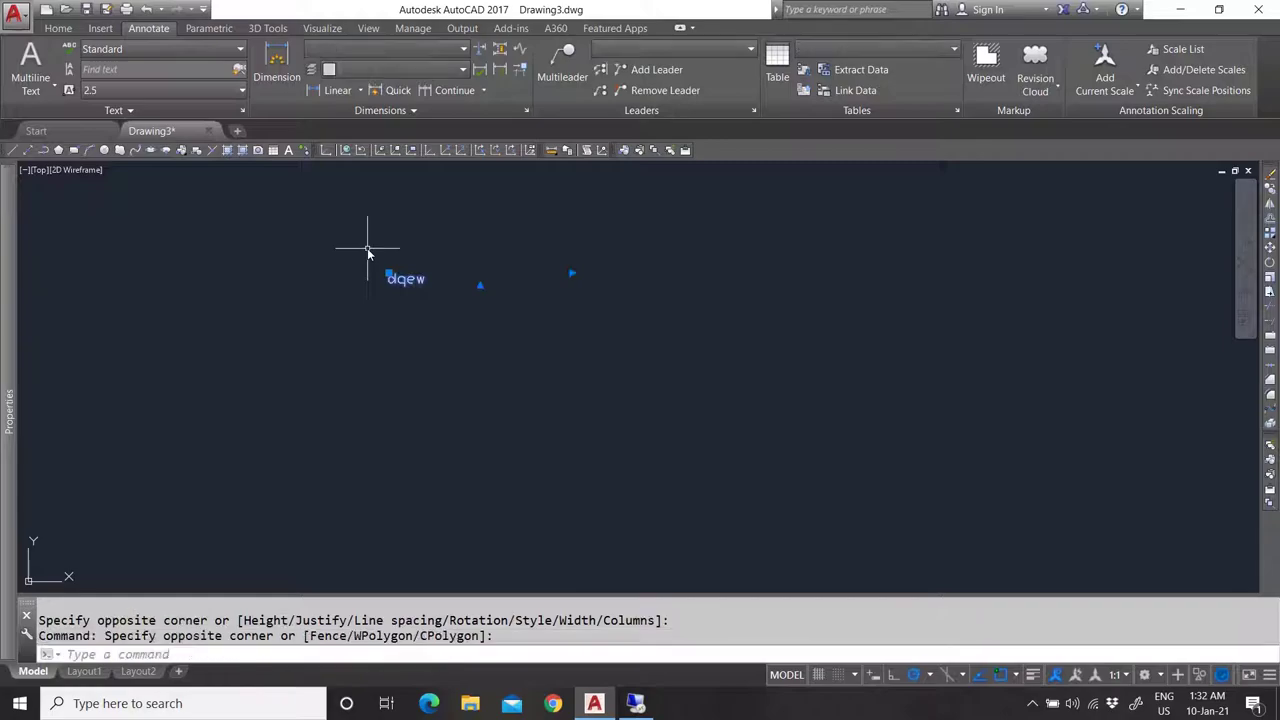
{"action": "left_click", "coordinate": [119, 90]}
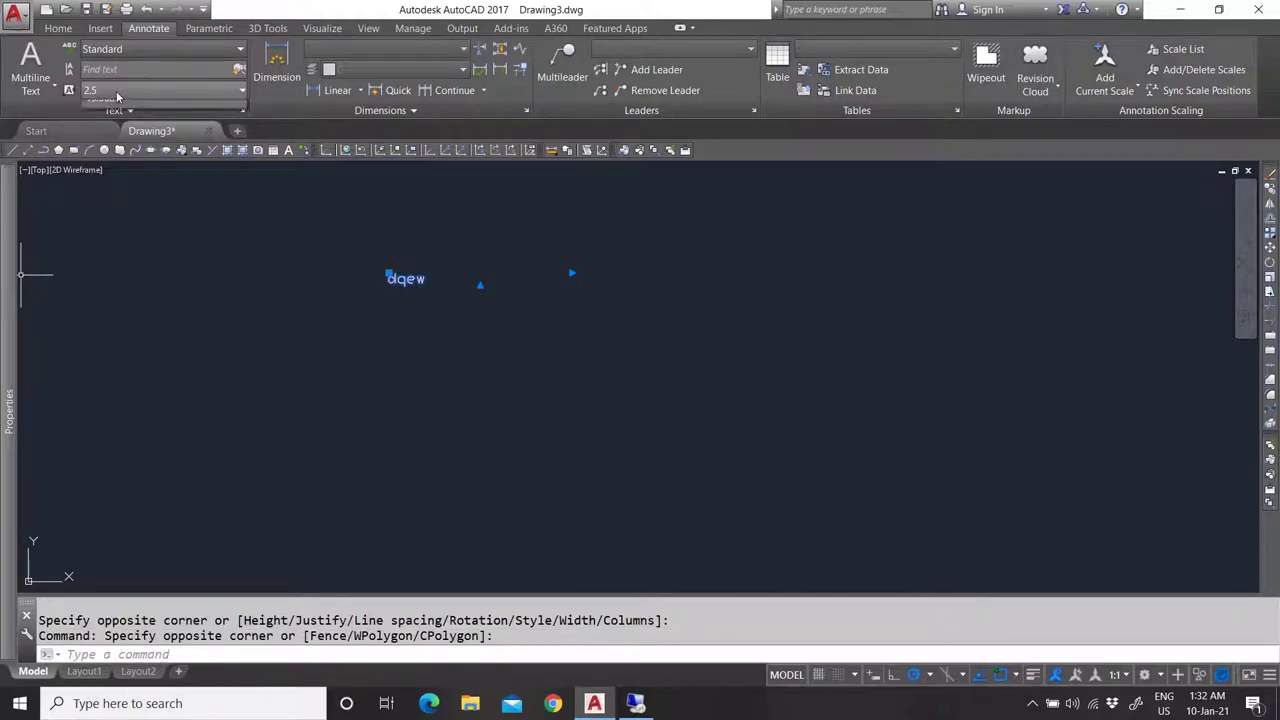
{"action": "left_click", "coordinate": [120, 110]}
{"action": "left_click", "coordinate": [392, 279]}
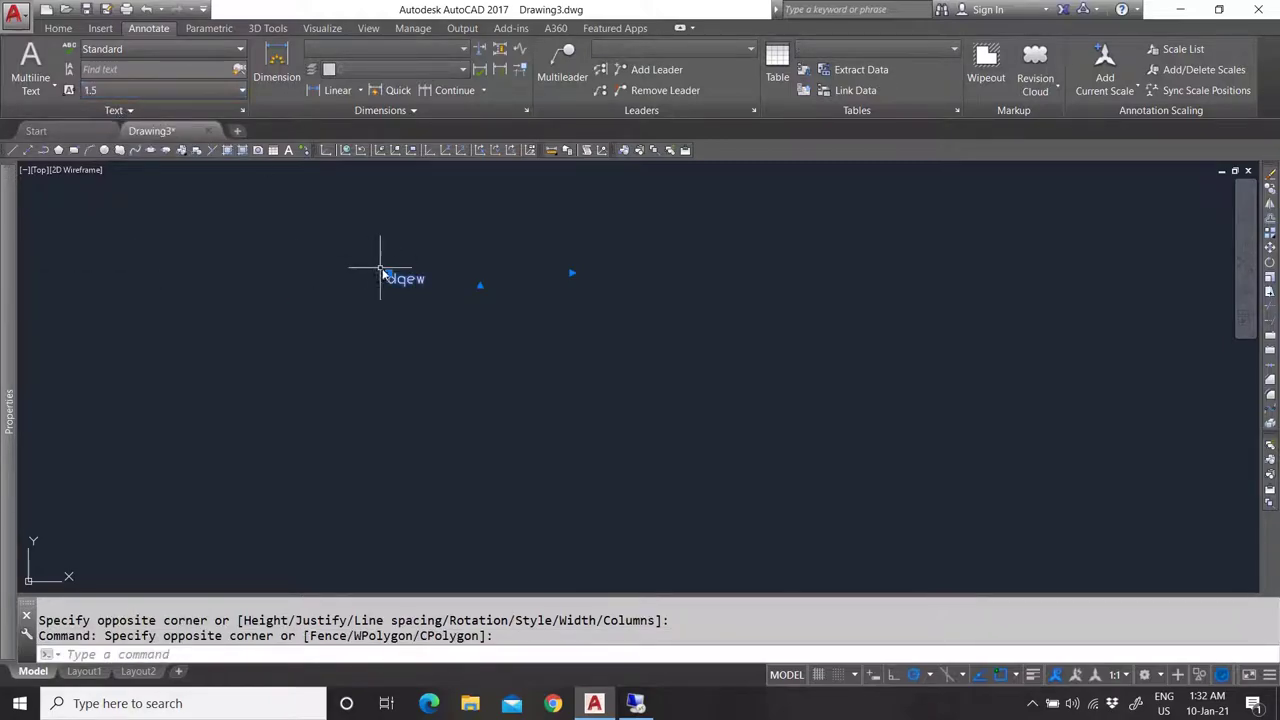
{"action": "left_click", "coordinate": [113, 92]}
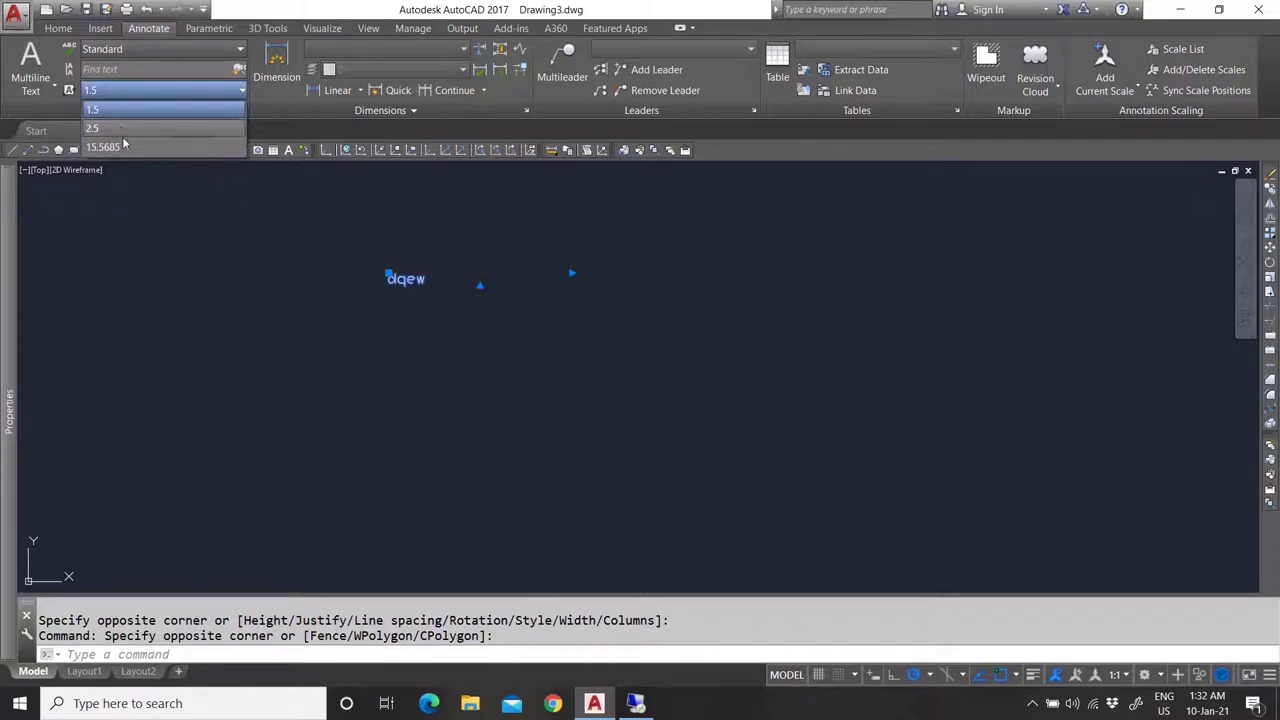
{"action": "left_click", "coordinate": [103, 139]}
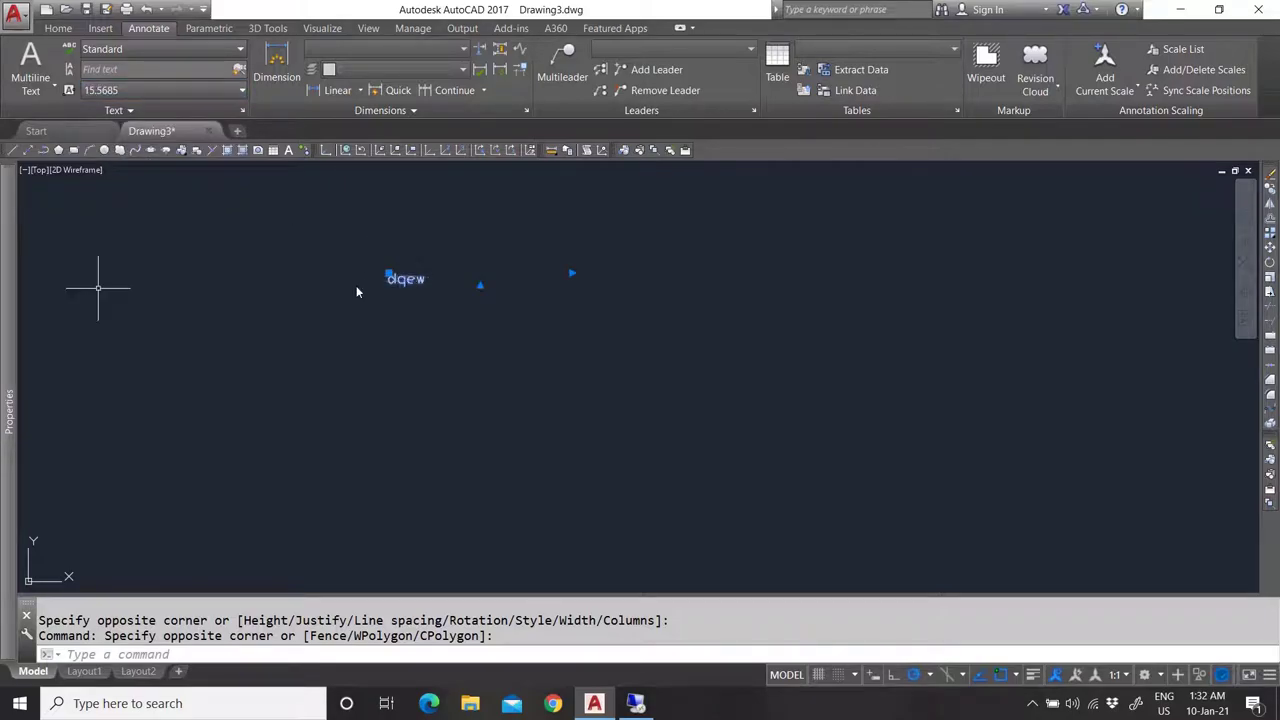
Inspect the text height property of the selected "dqew" text and clear the selection.
{"action": "mouse_move", "coordinate": [10, 290]}
{"action": "left_click", "coordinate": [273, 474]}
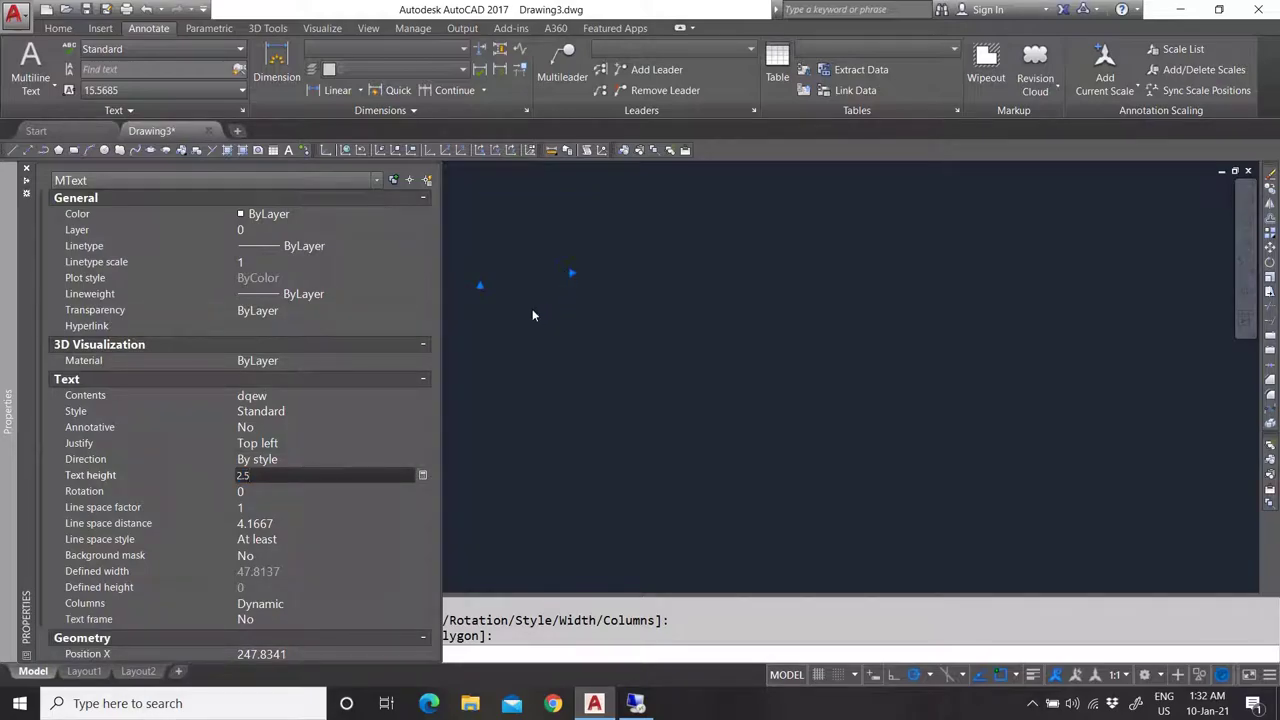
{"action": "left_click", "coordinate": [466, 258]}
{"action": "left_click", "coordinate": [649, 326]}
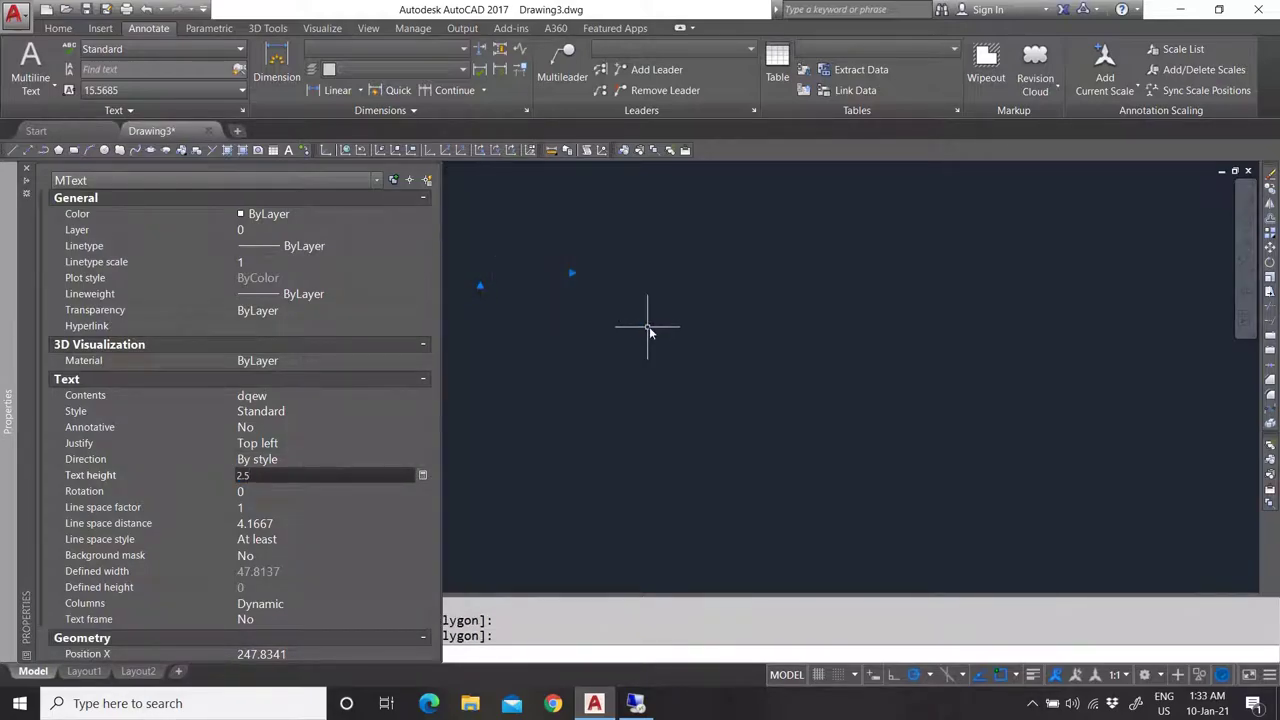
{"action": "key", "text": "Escape"}
Edit the "dqew" multiline text and set its own text height to 15.5685.
{"action": "left_click", "coordinate": [523, 303]}
{"action": "double_click", "coordinate": [535, 305]}
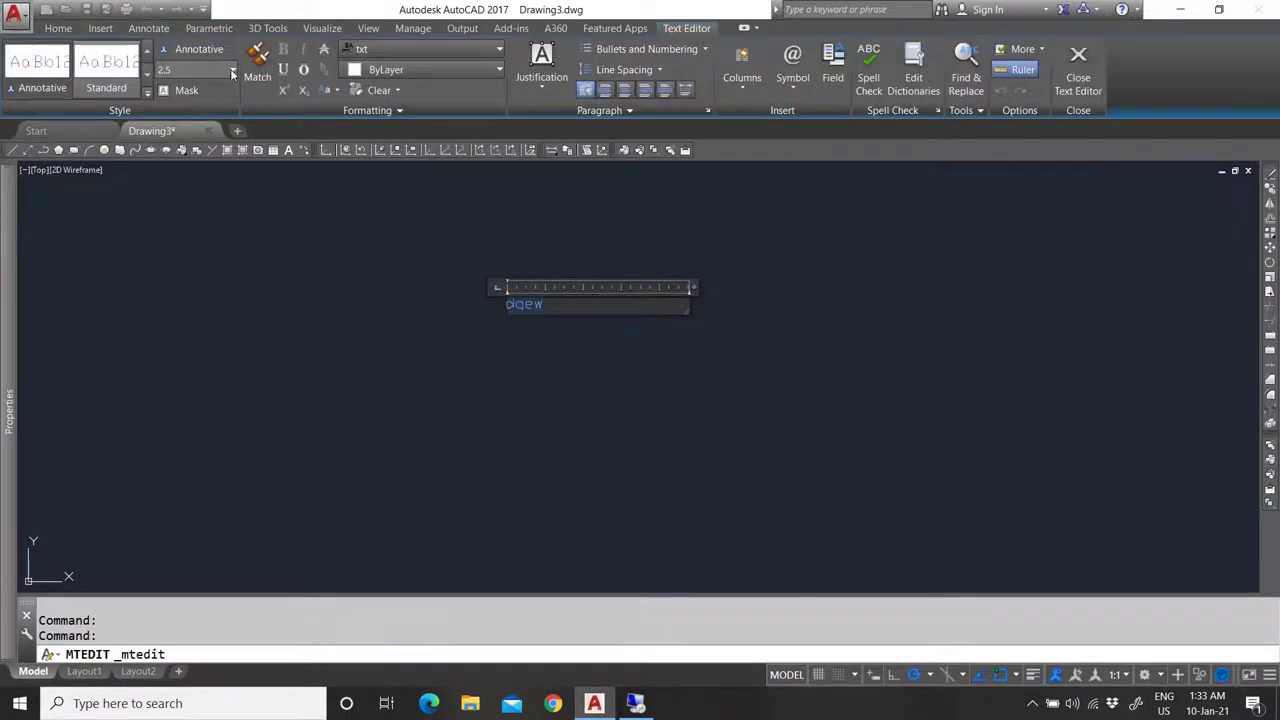
{"action": "left_click", "coordinate": [232, 75]}
{"action": "left_click", "coordinate": [208, 131]}
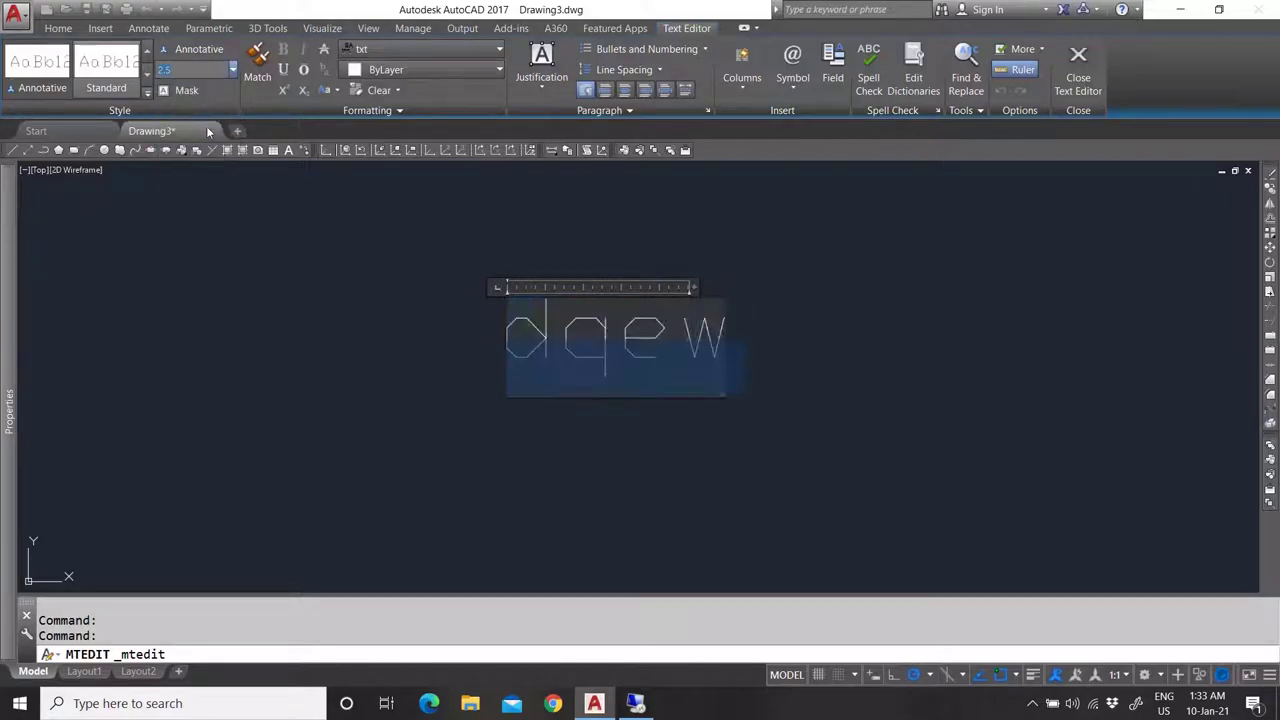
{"action": "left_click", "coordinate": [613, 198]}
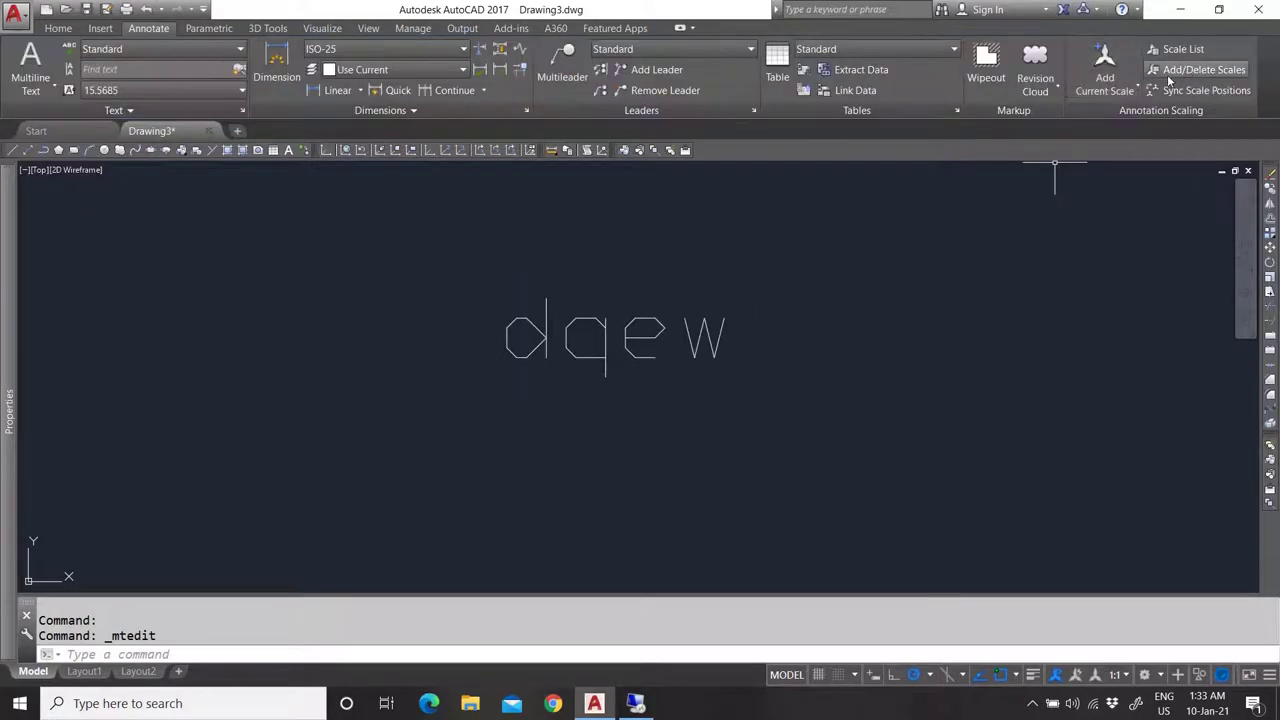
{"action": "left_click", "coordinate": [771, 384]}
{"action": "left_click", "coordinate": [471, 277]}
{"action": "scroll", "coordinate": [354, 372], "scroll_direction": "down", "scroll_amount": 2}
{"action": "scroll", "coordinate": [400, 366], "scroll_direction": "up", "scroll_amount": 4}
{"action": "key", "text": "Escape"}
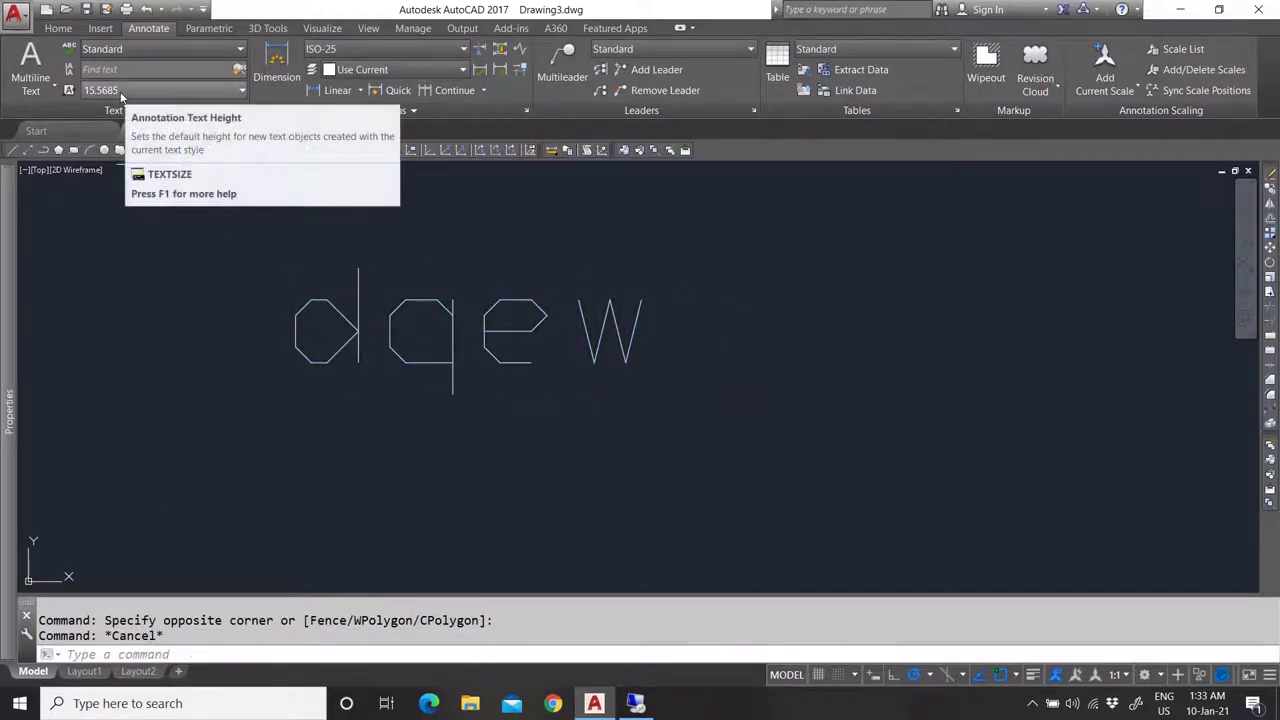
{"action": "left_click", "coordinate": [30, 62]}
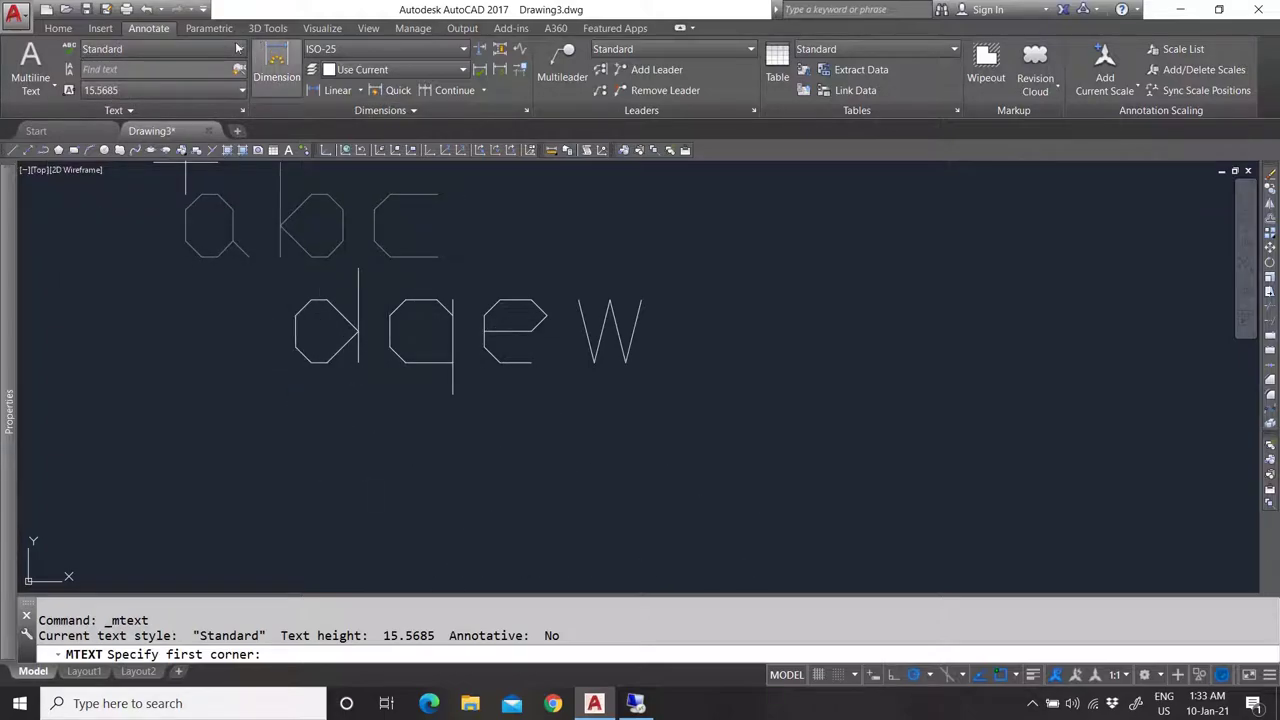
{"action": "key", "text": "Escape"}
{"action": "left_click", "coordinate": [373, 388]}
{"action": "key", "text": "Escape"}
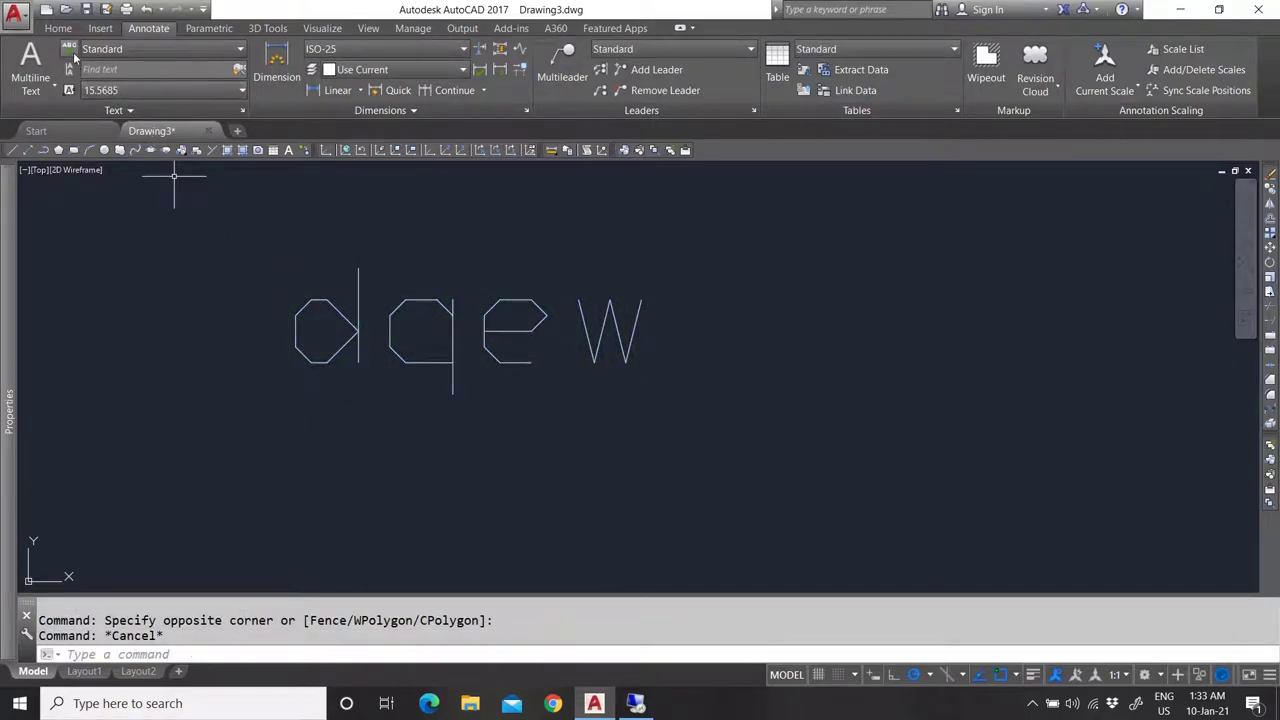
Examine the available text styles and the option to manage them, keeping the Standard style.
{"action": "left_click", "coordinate": [169, 46]}
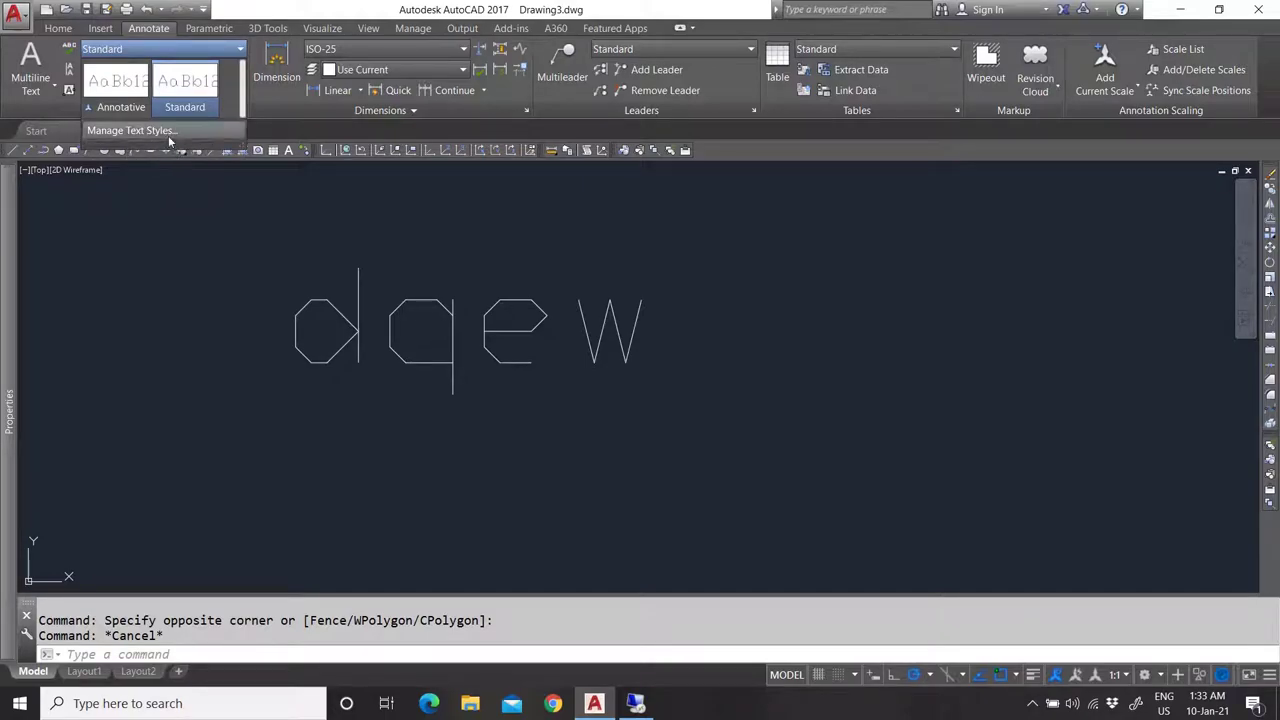
{"action": "left_click", "coordinate": [347, 277]}
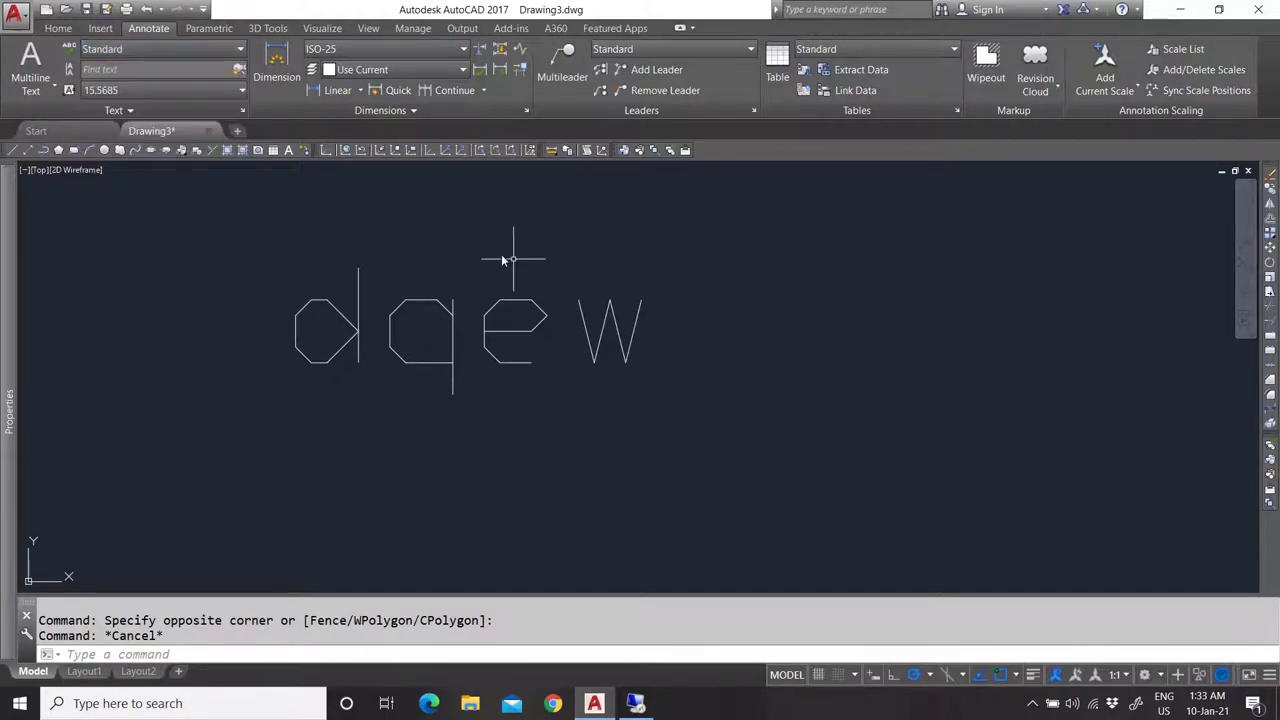
{"action": "key", "text": "Escape"}
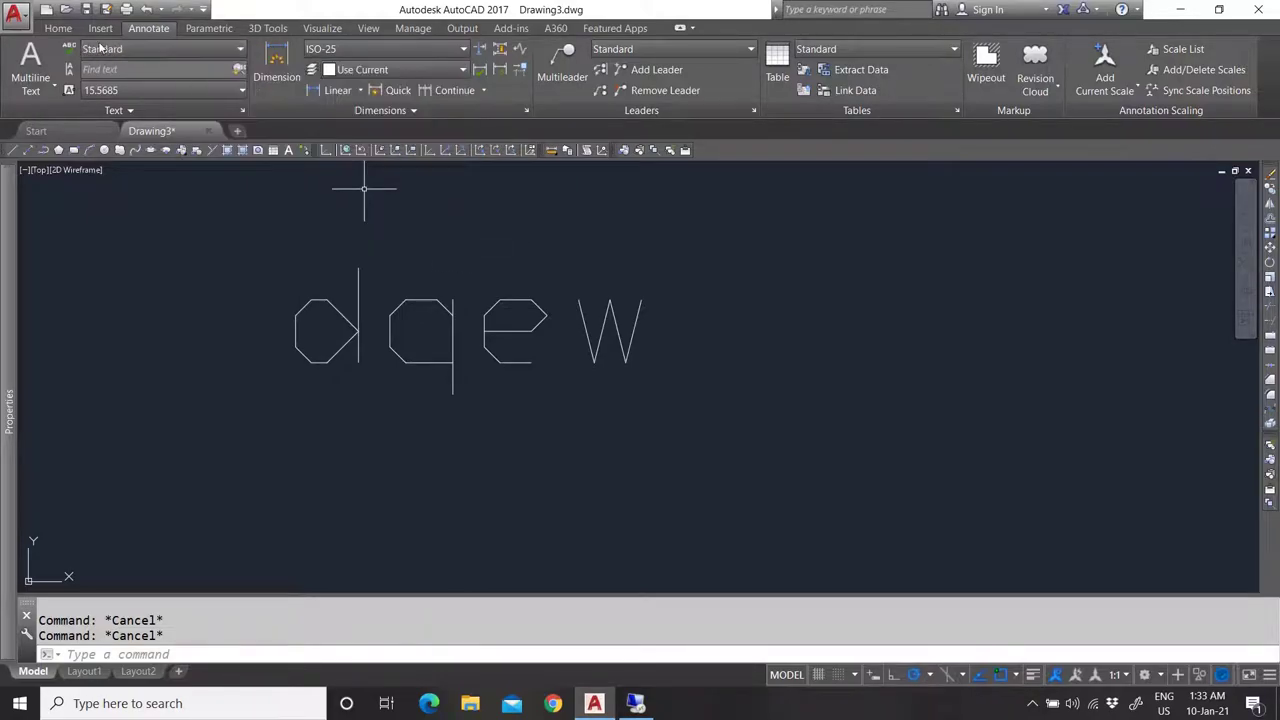
Erase the enlarged "dqew" text from the drawing.
{"action": "left_click", "coordinate": [554, 436]}
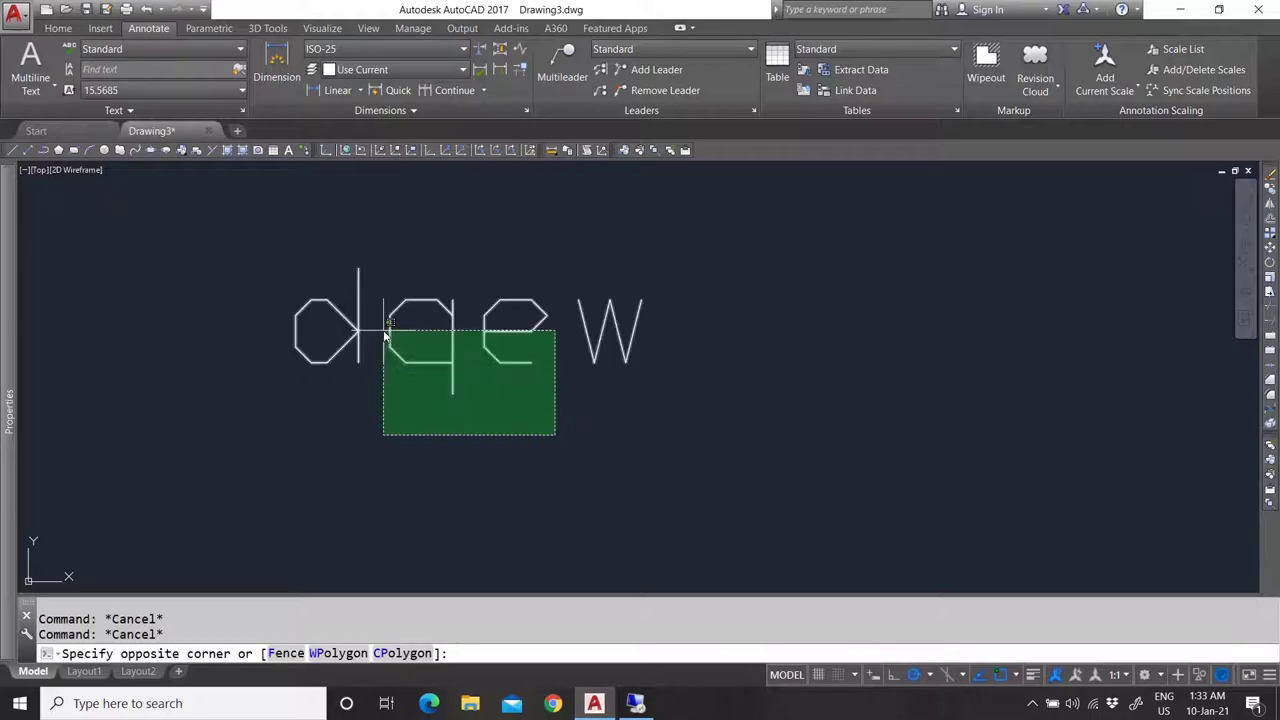
{"action": "left_click", "coordinate": [383, 328]}
{"action": "key", "text": "Delete"}
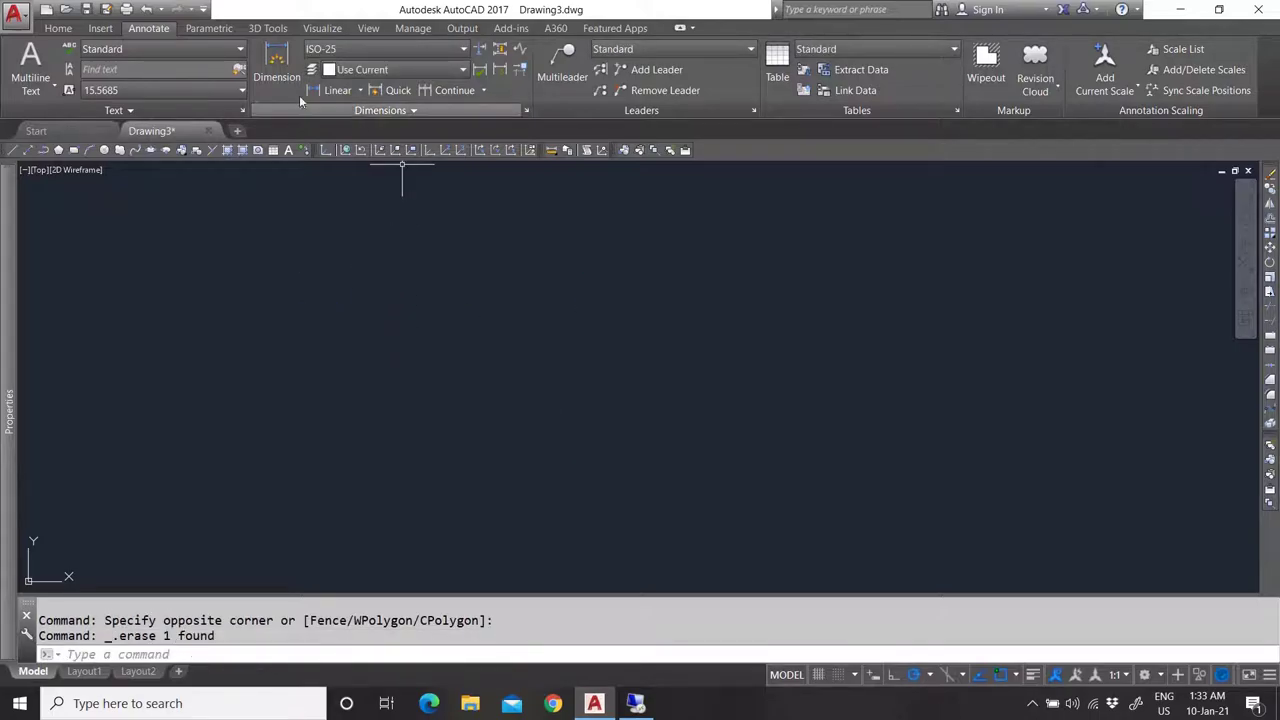
{"action": "key", "text": "Escape"}
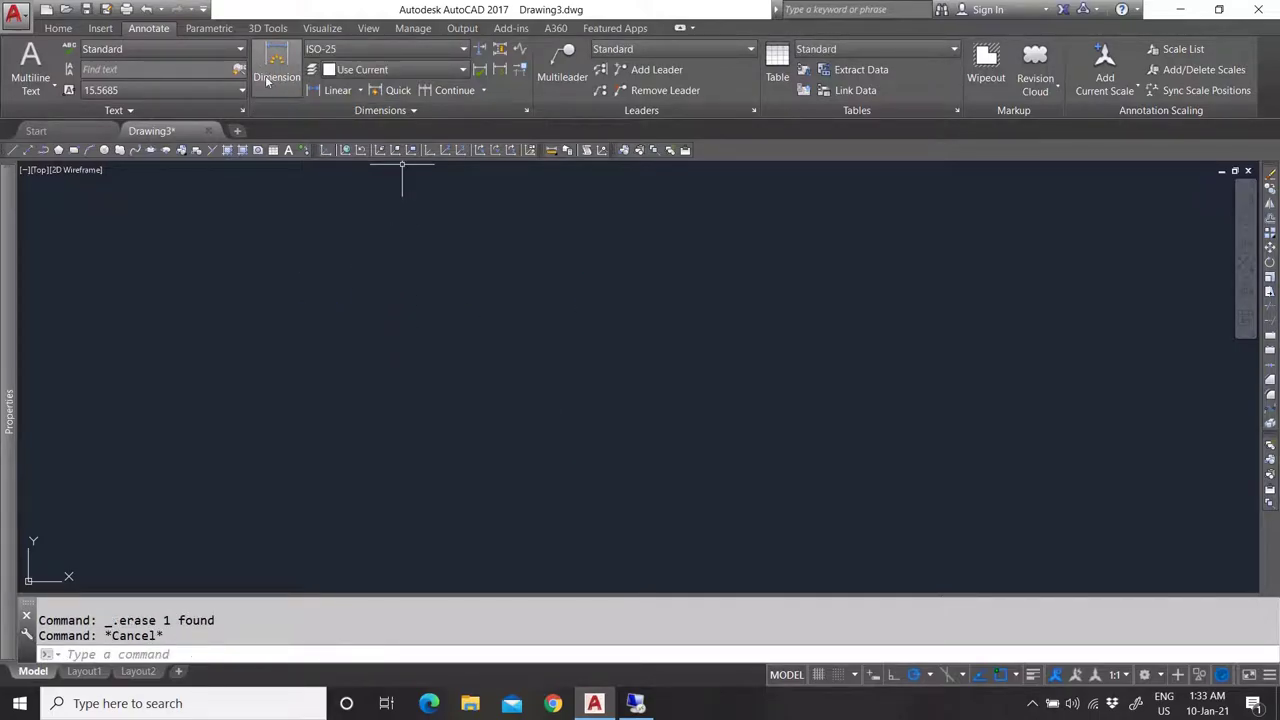
Compare the dimension tools of the basic annotation set with those of the full annotation set.
{"action": "left_click", "coordinate": [58, 28]}
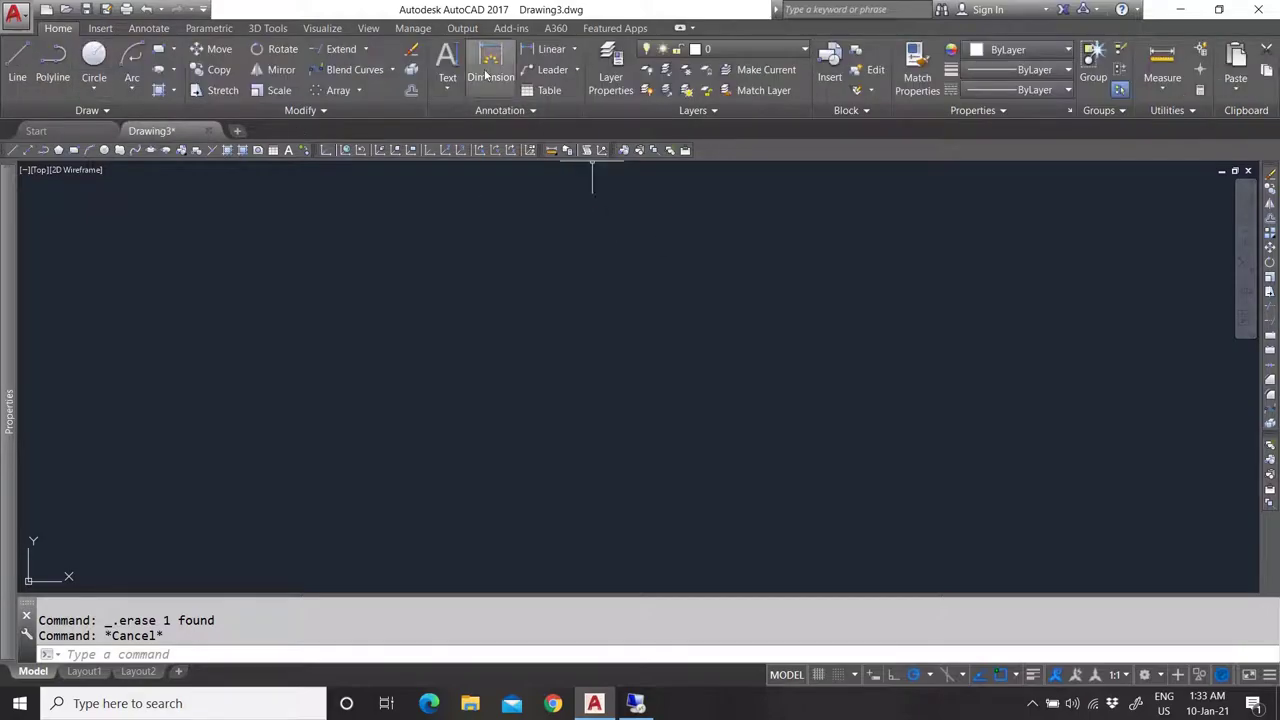
{"action": "left_click", "coordinate": [152, 32]}
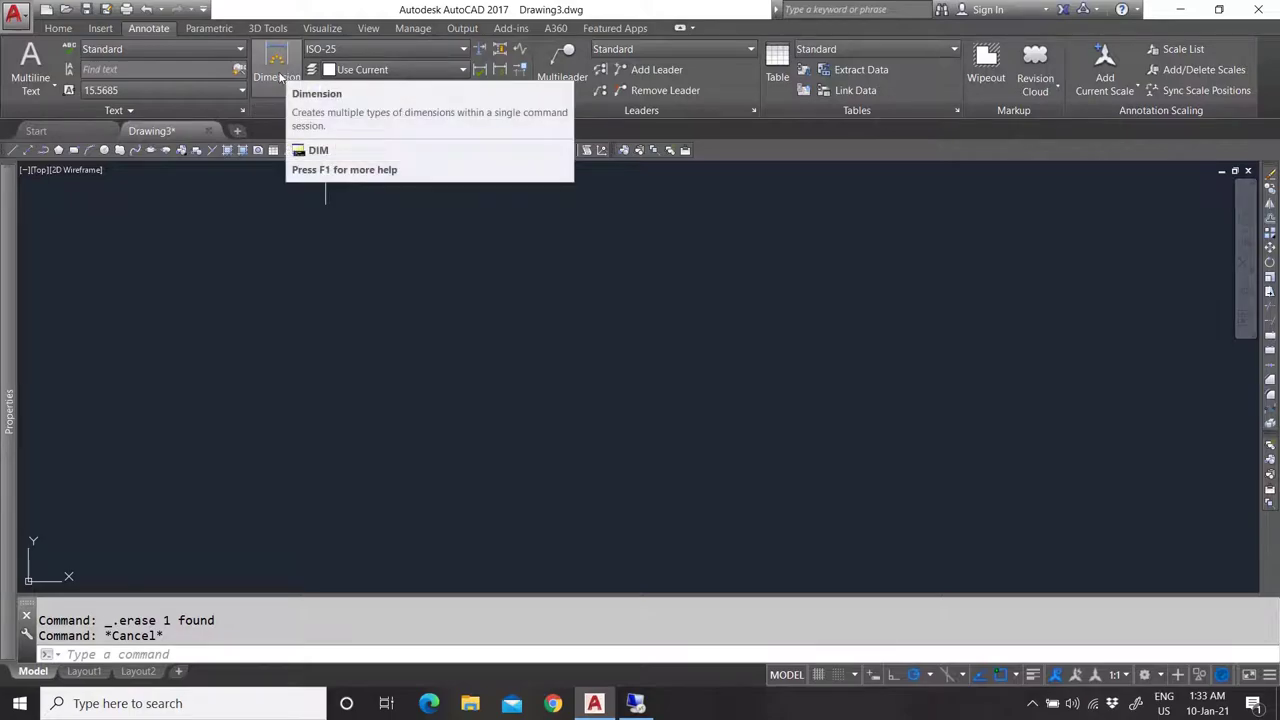
{"action": "left_click", "coordinate": [64, 30]}
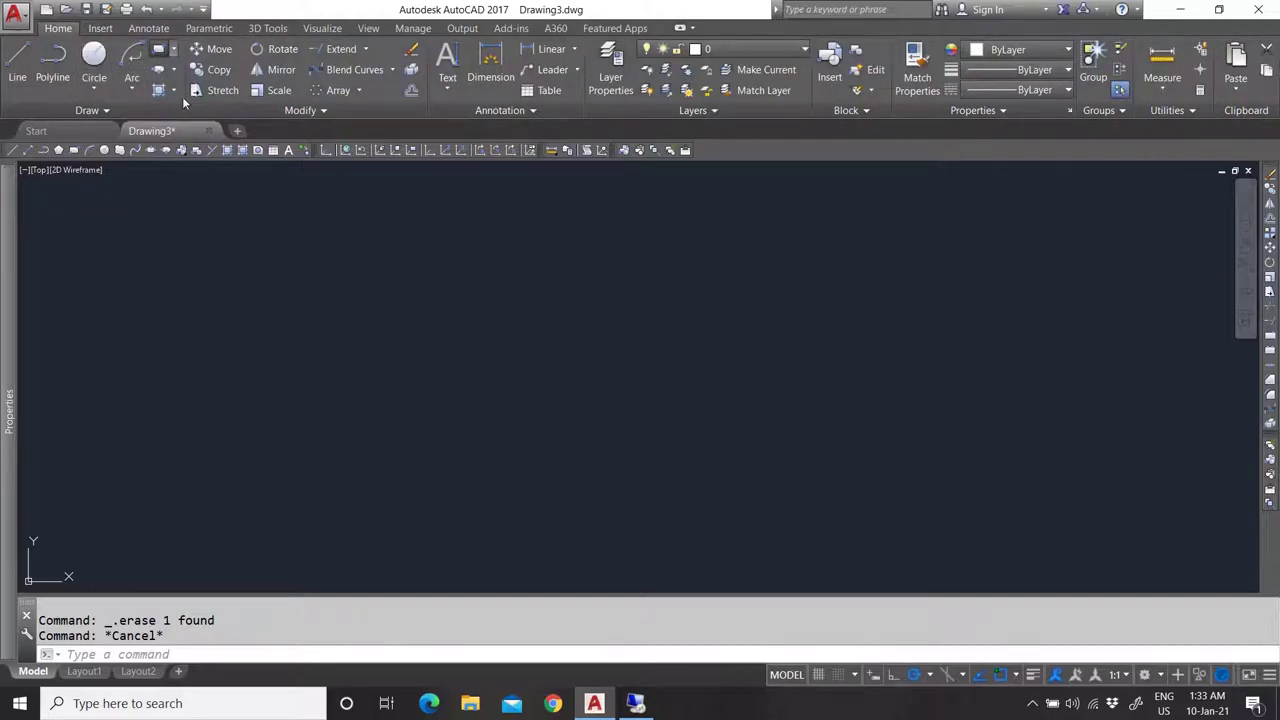
Draw a rectangle about 86 units wide and 38 units high in the empty drawing area.
{"action": "left_click", "coordinate": [158, 49]}
{"action": "left_click", "coordinate": [392, 378]}
{"action": "left_click", "coordinate": [734, 240]}
{"action": "scroll", "coordinate": [340, 345], "scroll_direction": "down", "scroll_amount": 4}
{"action": "scroll", "coordinate": [389, 335], "scroll_direction": "up", "scroll_amount": 2}
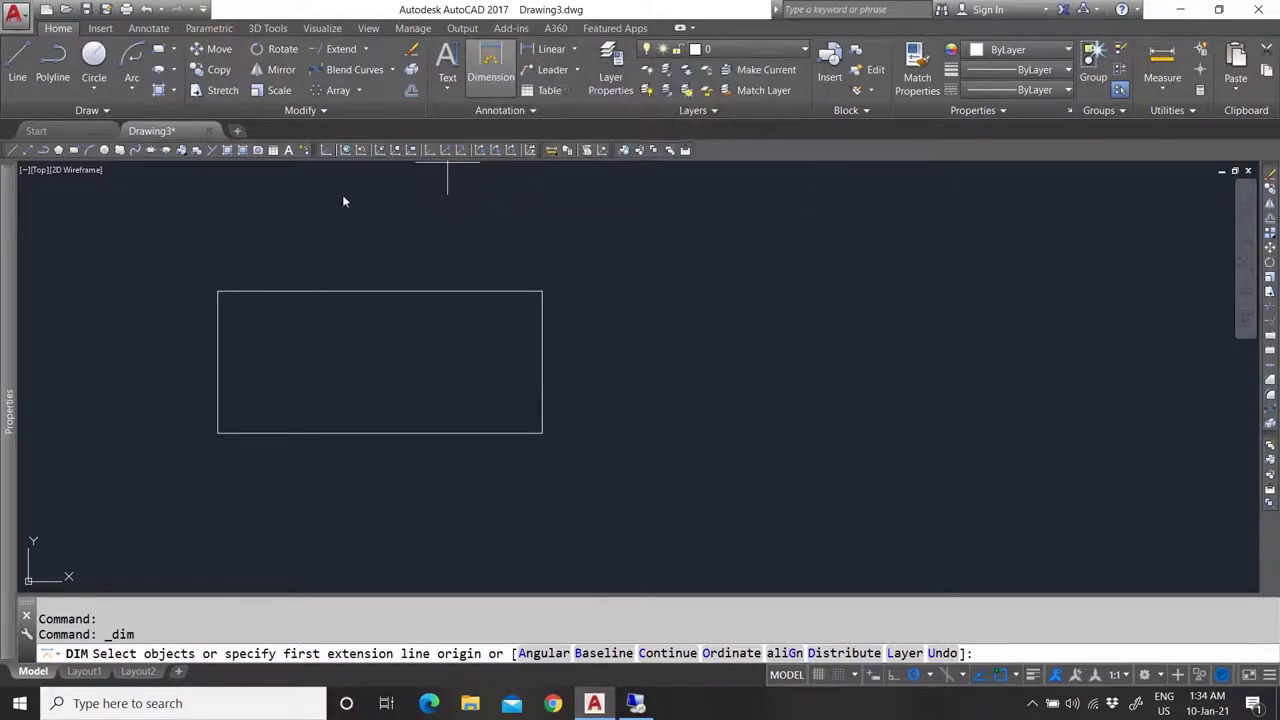
{"action": "left_click", "coordinate": [218, 291]}
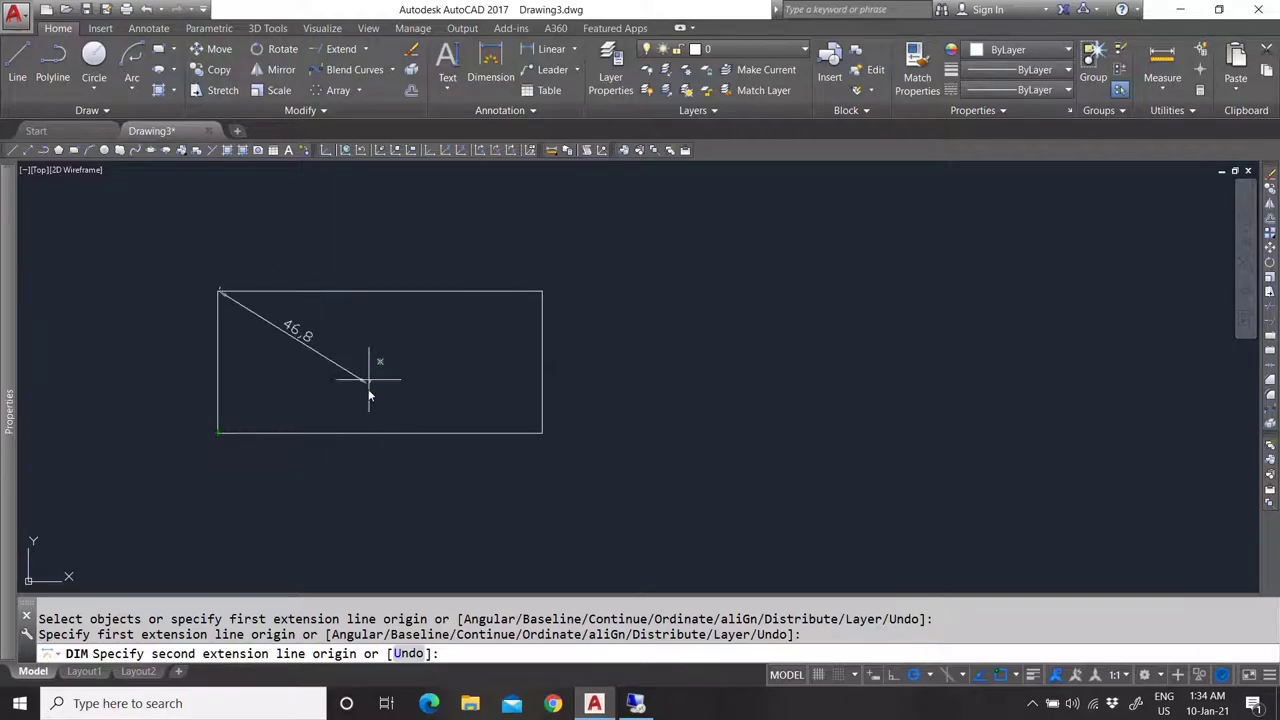
{"action": "key", "text": "Escape"}
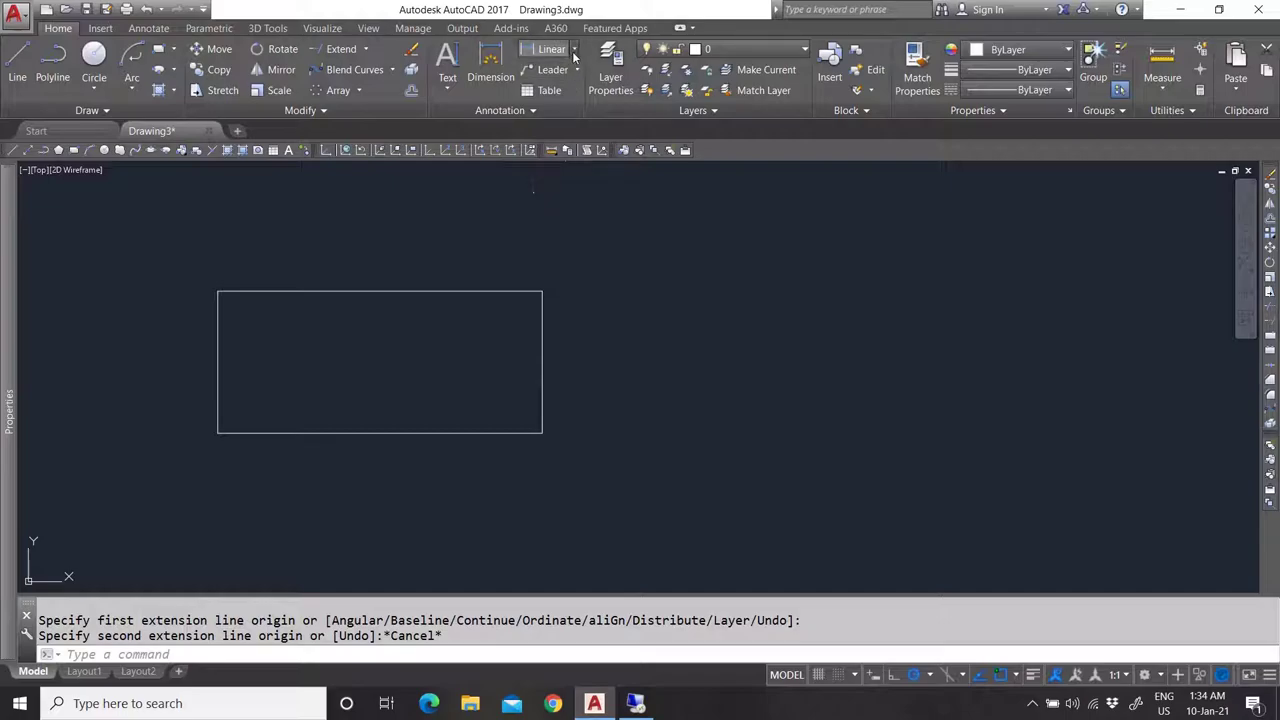
{"action": "left_click", "coordinate": [574, 51]}
{"action": "left_click", "coordinate": [565, 80]}
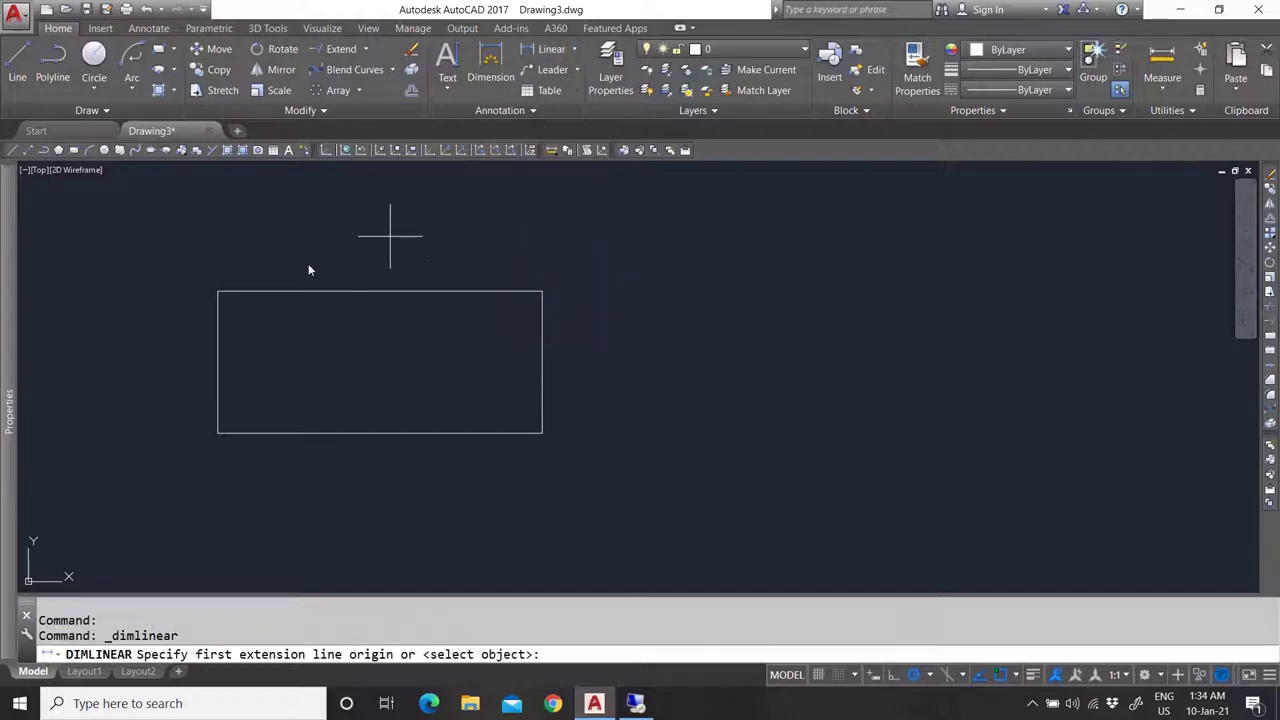
{"action": "left_click", "coordinate": [218, 292]}
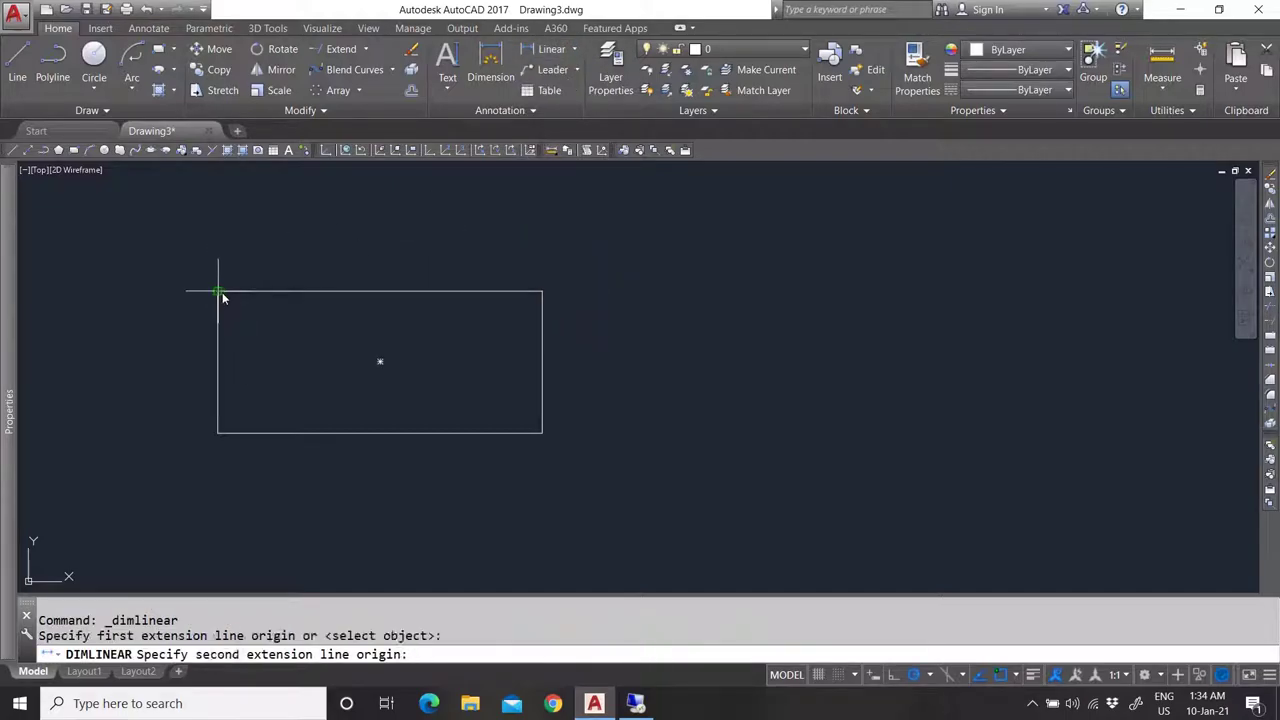
{"action": "left_click", "coordinate": [543, 295]}
{"action": "key", "text": "Escape"}
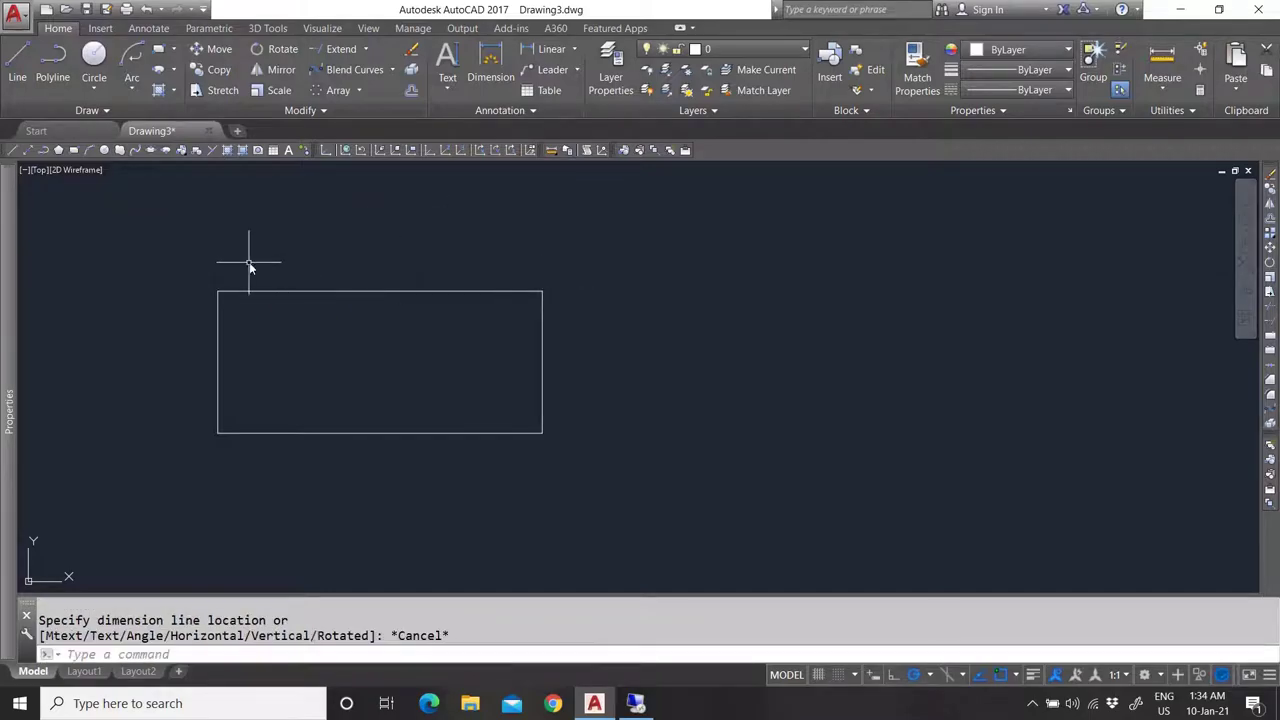
{"action": "key", "text": "Return"}
{"action": "left_click", "coordinate": [218, 292]}
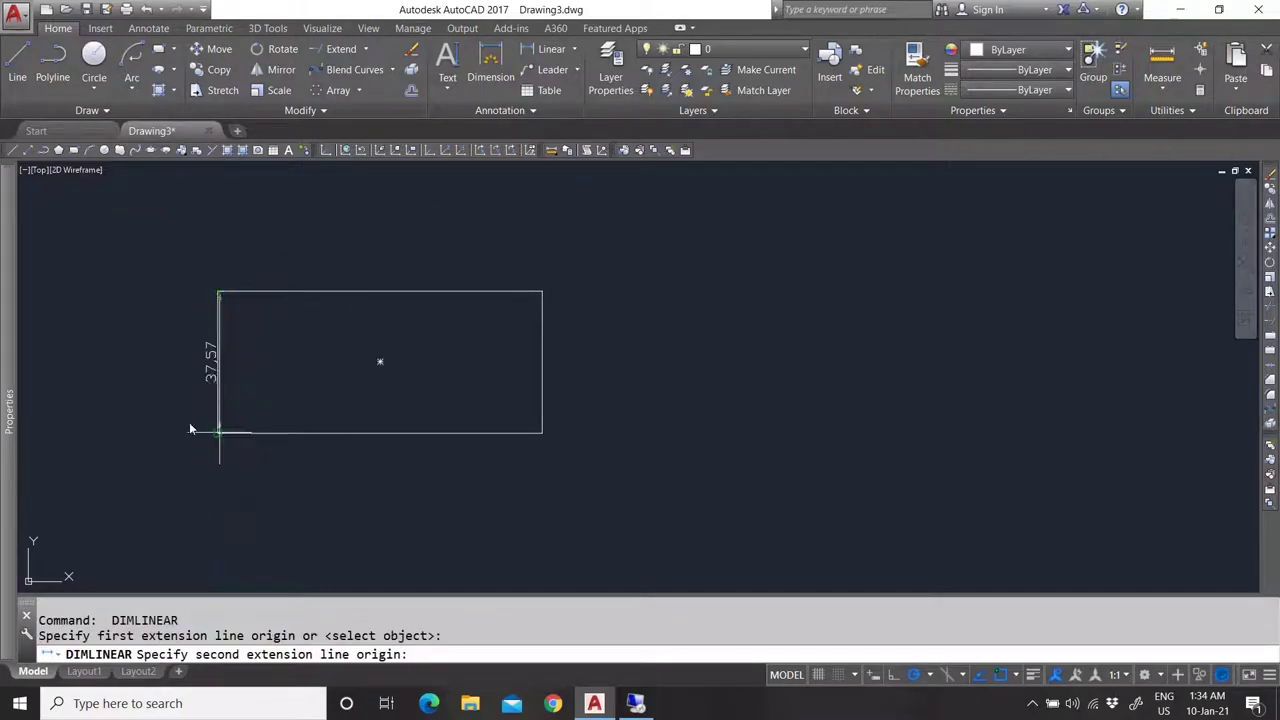
{"action": "left_click", "coordinate": [219, 432]}
{"action": "key", "text": "Escape"}
{"action": "key", "text": "Return"}
{"action": "left_click", "coordinate": [218, 292]}
{"action": "left_click", "coordinate": [543, 433]}
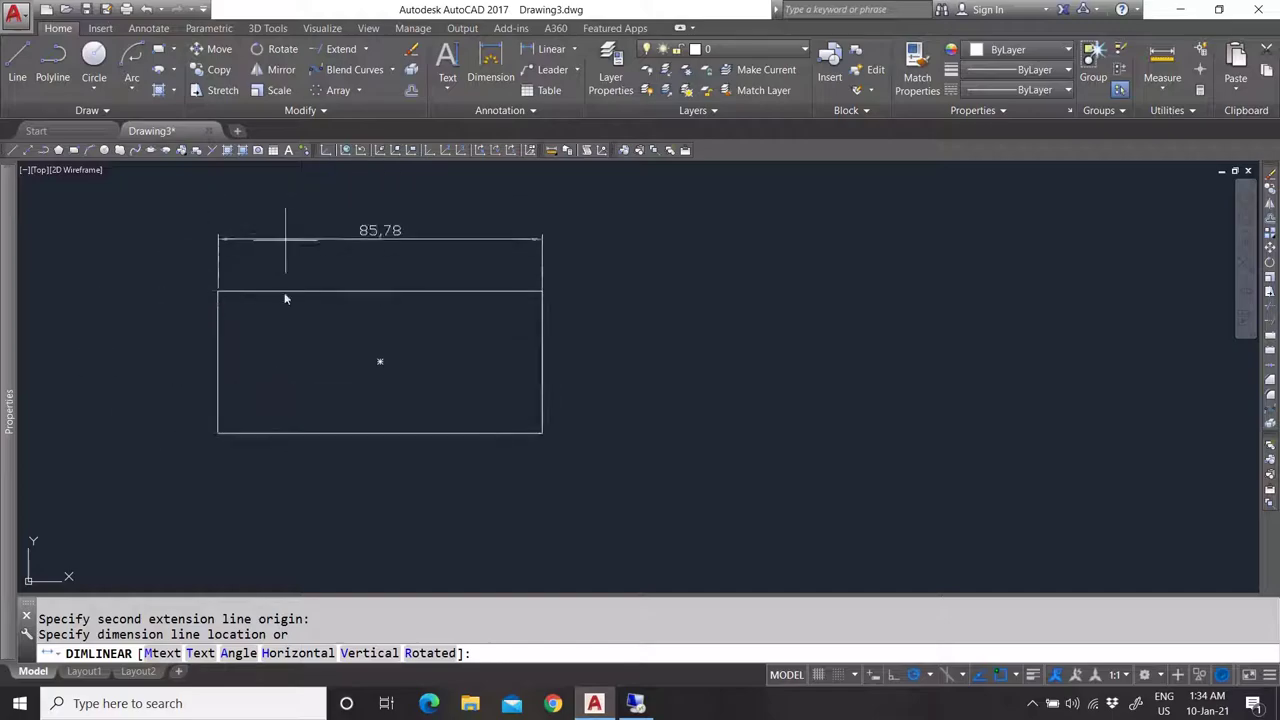
{"action": "key", "text": "Escape"}
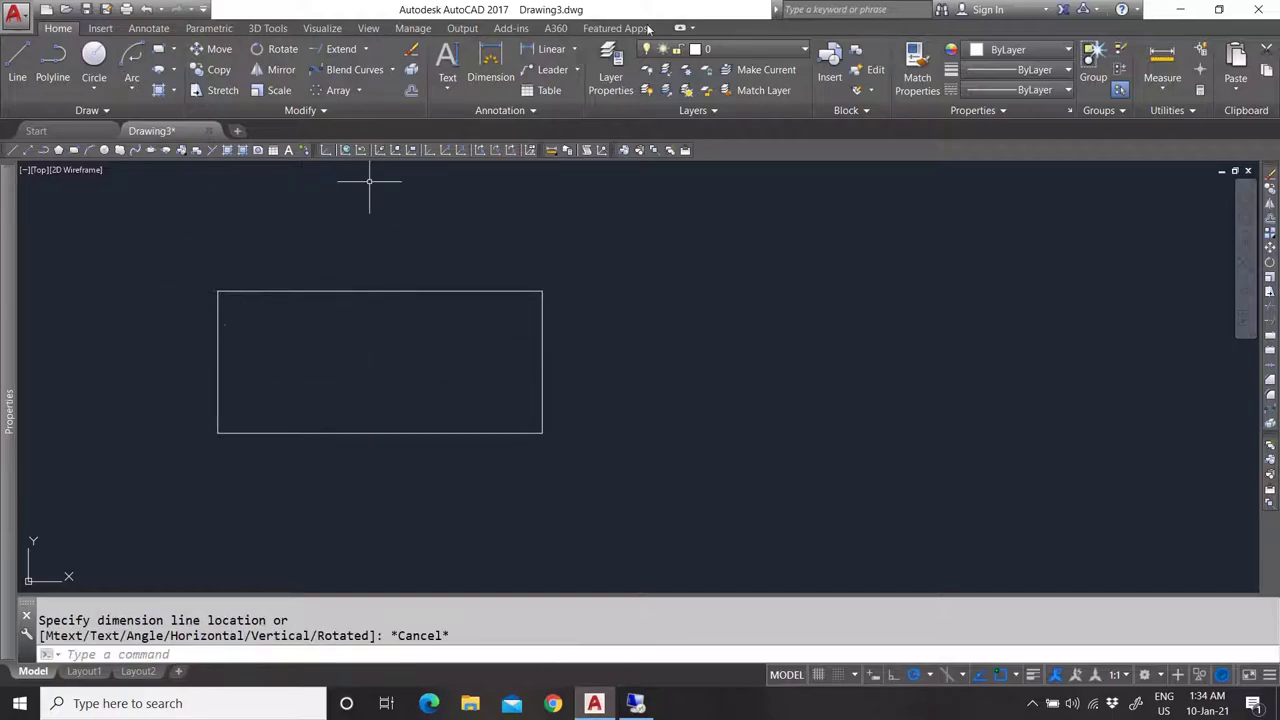
Add a linear dimension to the rectangle's top edge, placing the dimension line above it.
{"action": "key", "text": "Return"}
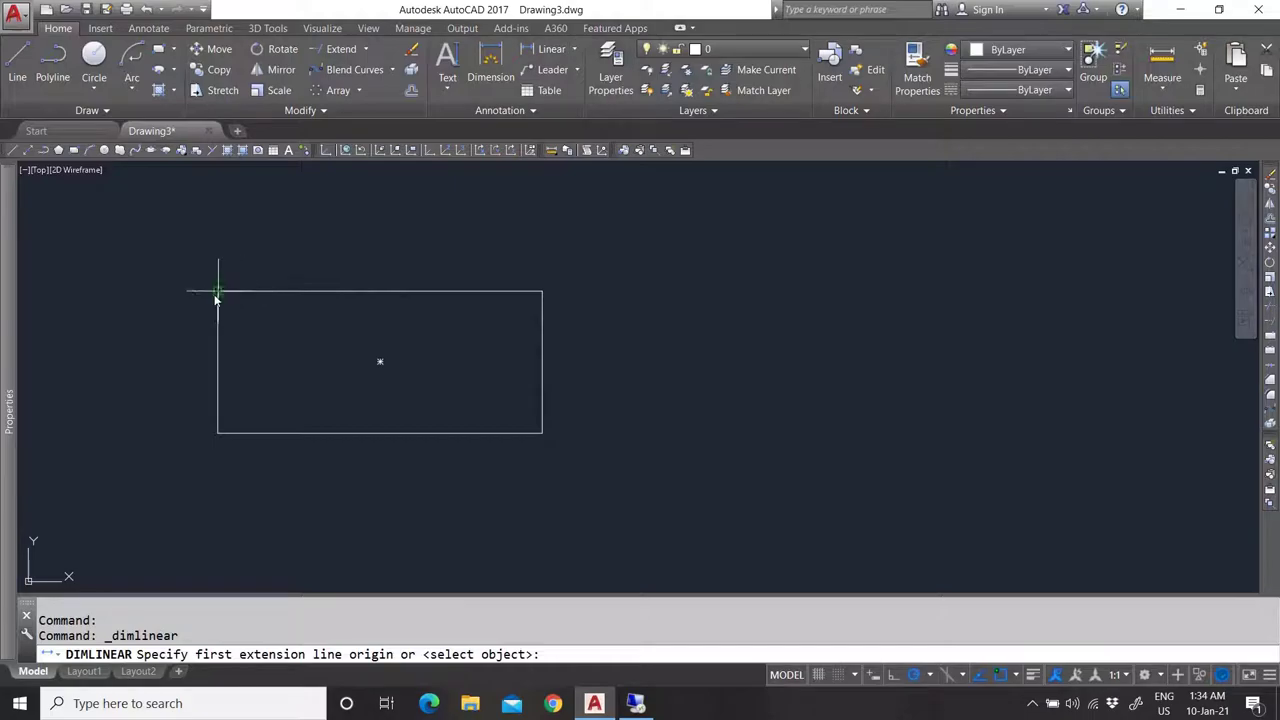
{"action": "left_click", "coordinate": [217, 292]}
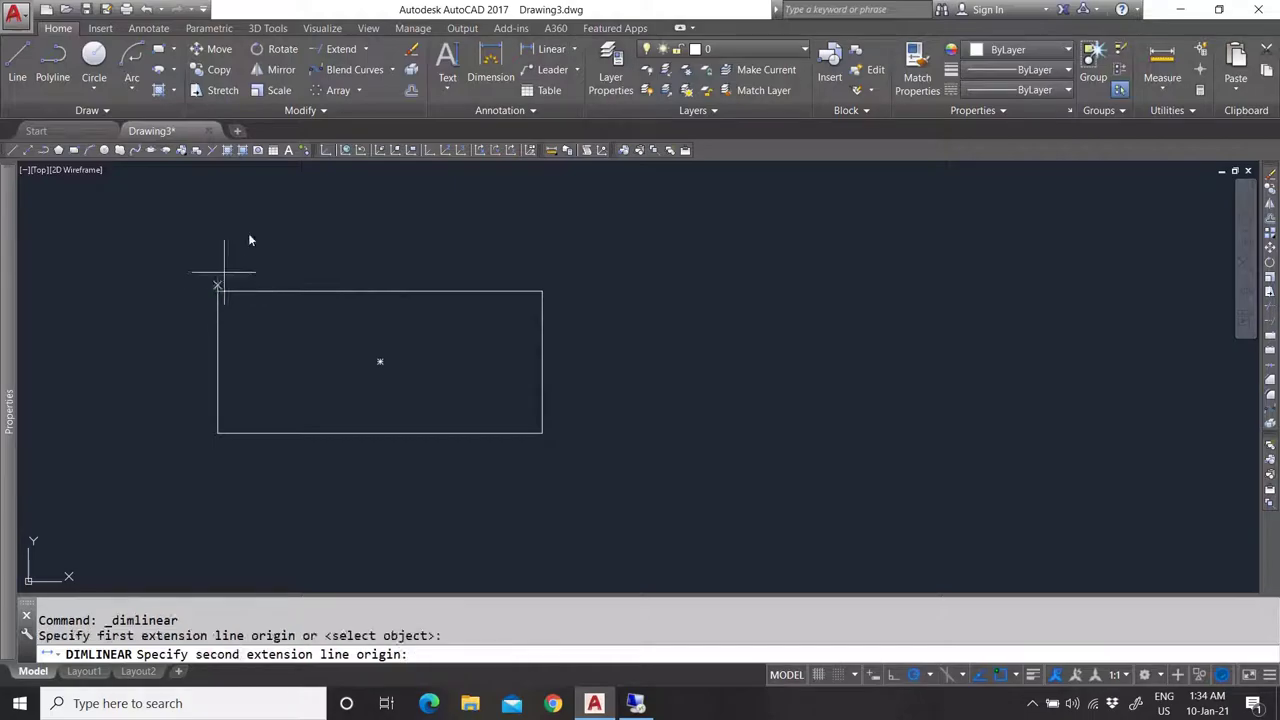
{"action": "left_click", "coordinate": [542, 292]}
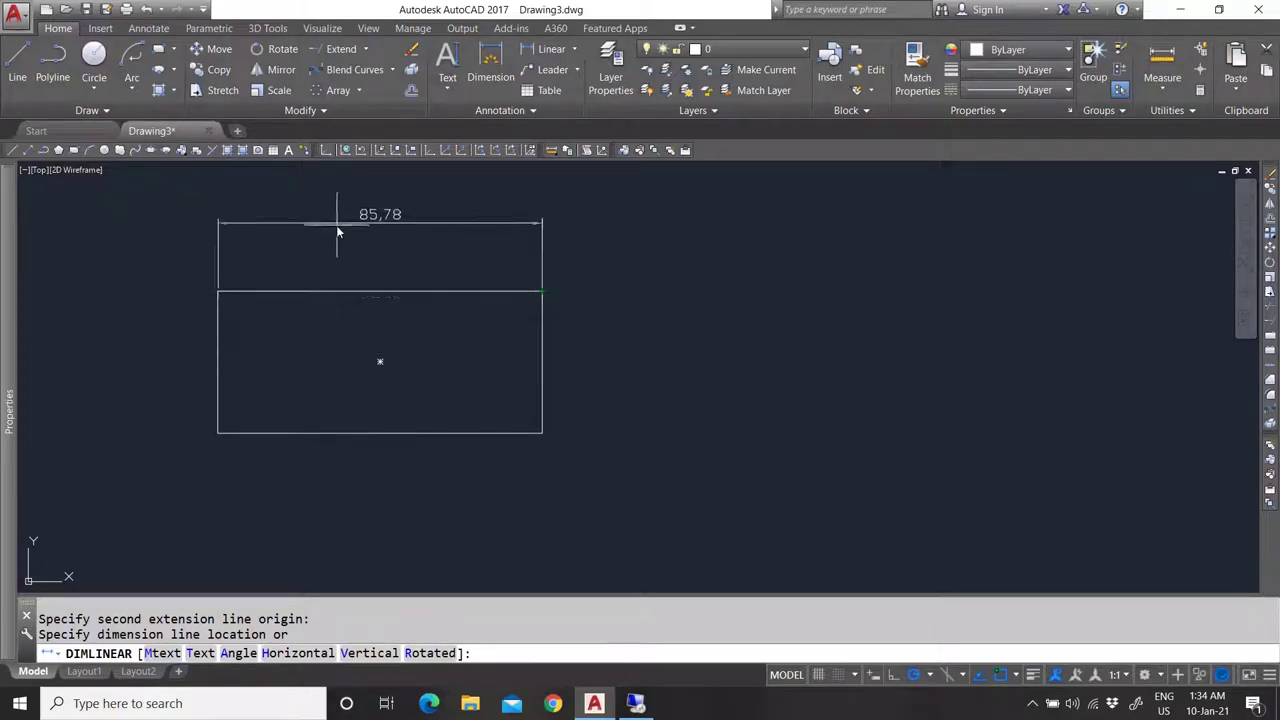
{"action": "left_click", "coordinate": [335, 236]}
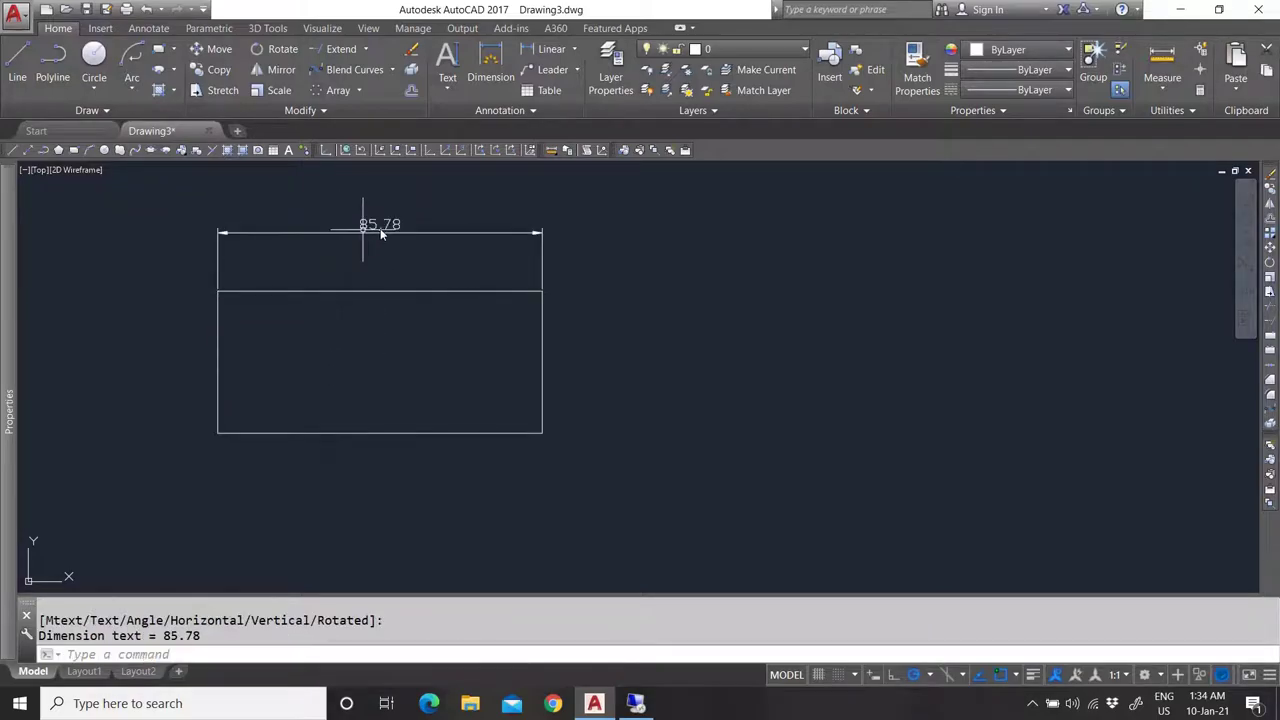
Erase the linear dimension above the rectangle.
{"action": "left_click", "coordinate": [643, 249]}
{"action": "left_click", "coordinate": [543, 229]}
{"action": "left_click", "coordinate": [588, 248]}
{"action": "left_click", "coordinate": [506, 224]}
{"action": "key", "text": "Delete"}
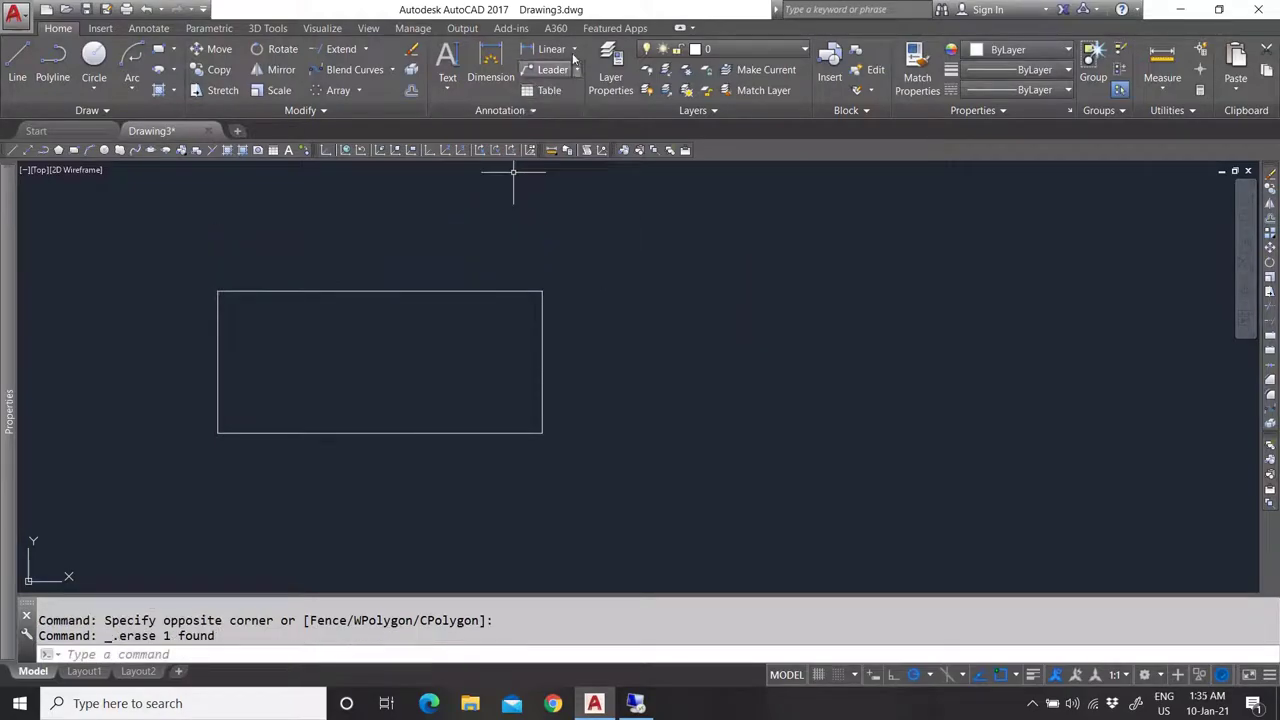
Try an aligned dimension along the rectangle's top edge, picking its two upper corners.
{"action": "left_click", "coordinate": [575, 52]}
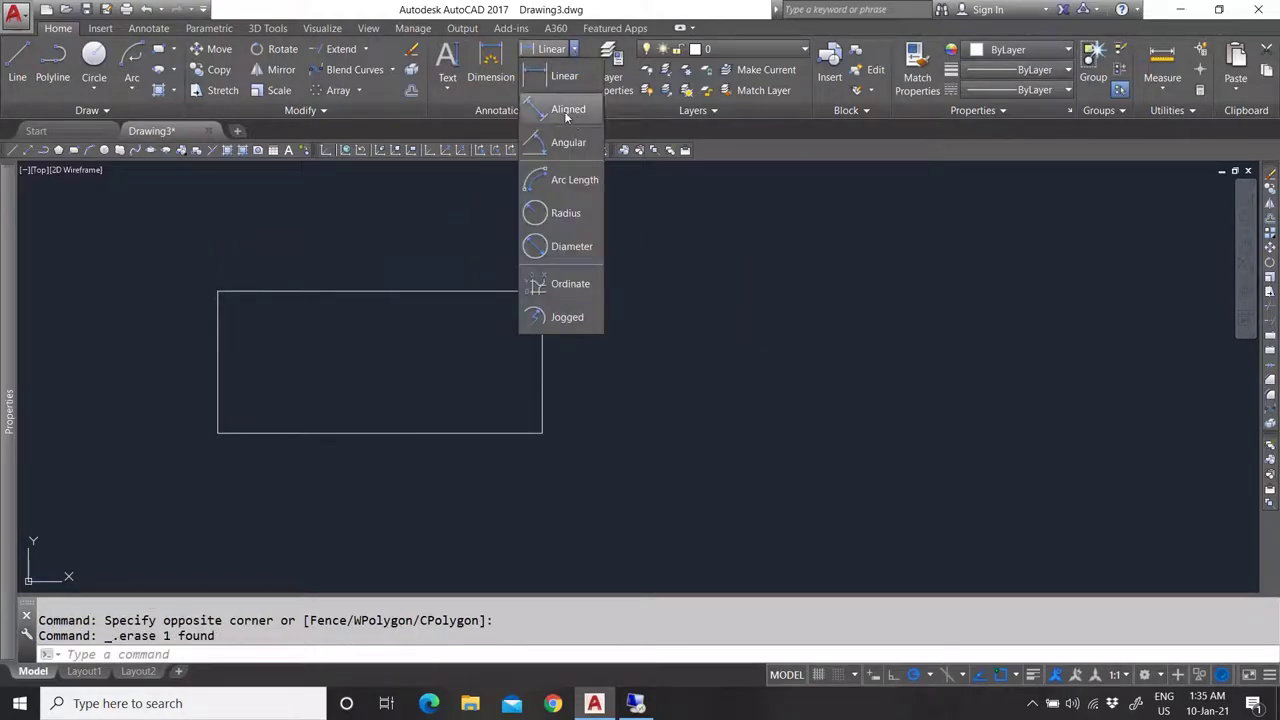
{"action": "left_click", "coordinate": [567, 112]}
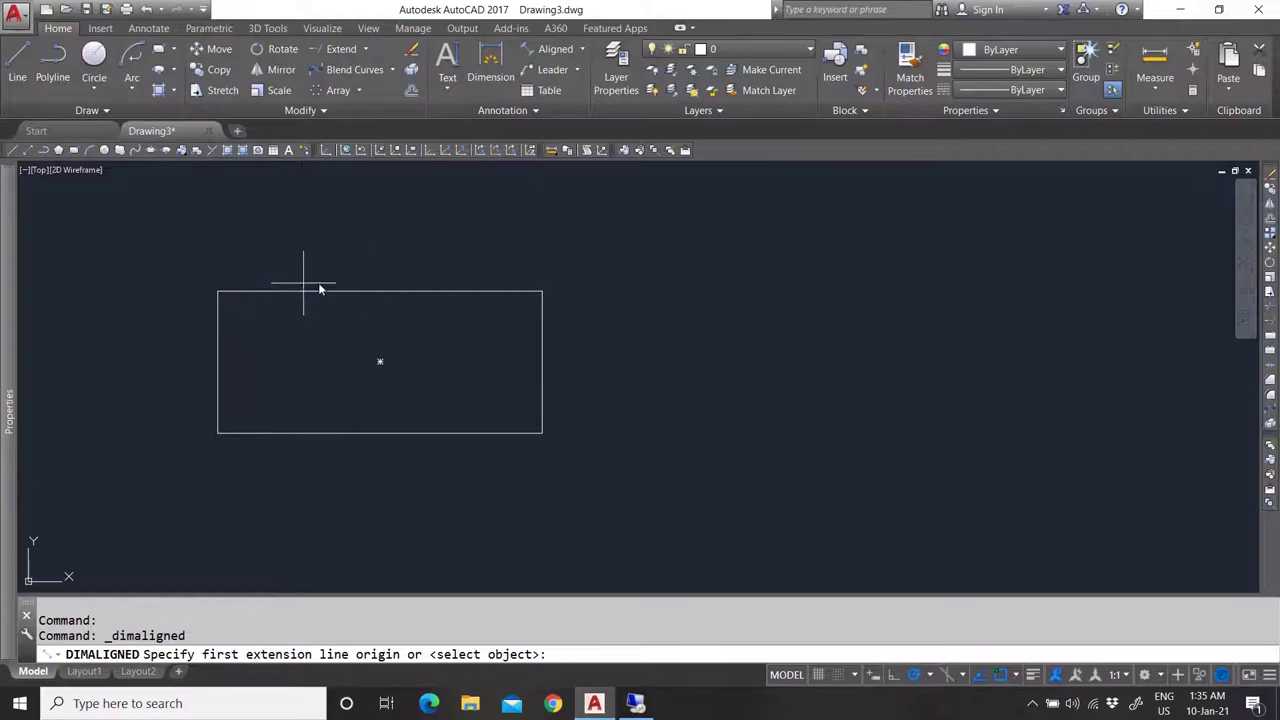
{"action": "left_click", "coordinate": [217, 291]}
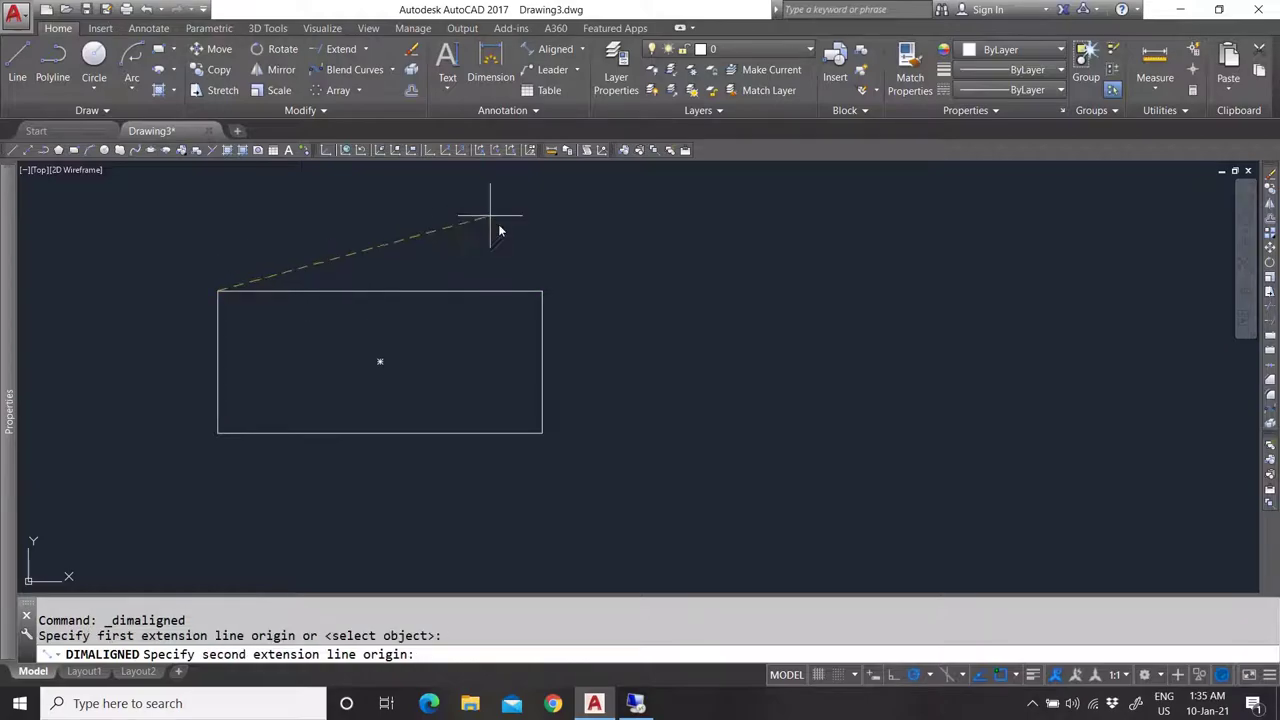
{"action": "left_click", "coordinate": [541, 291]}
{"action": "key", "text": "Escape"}
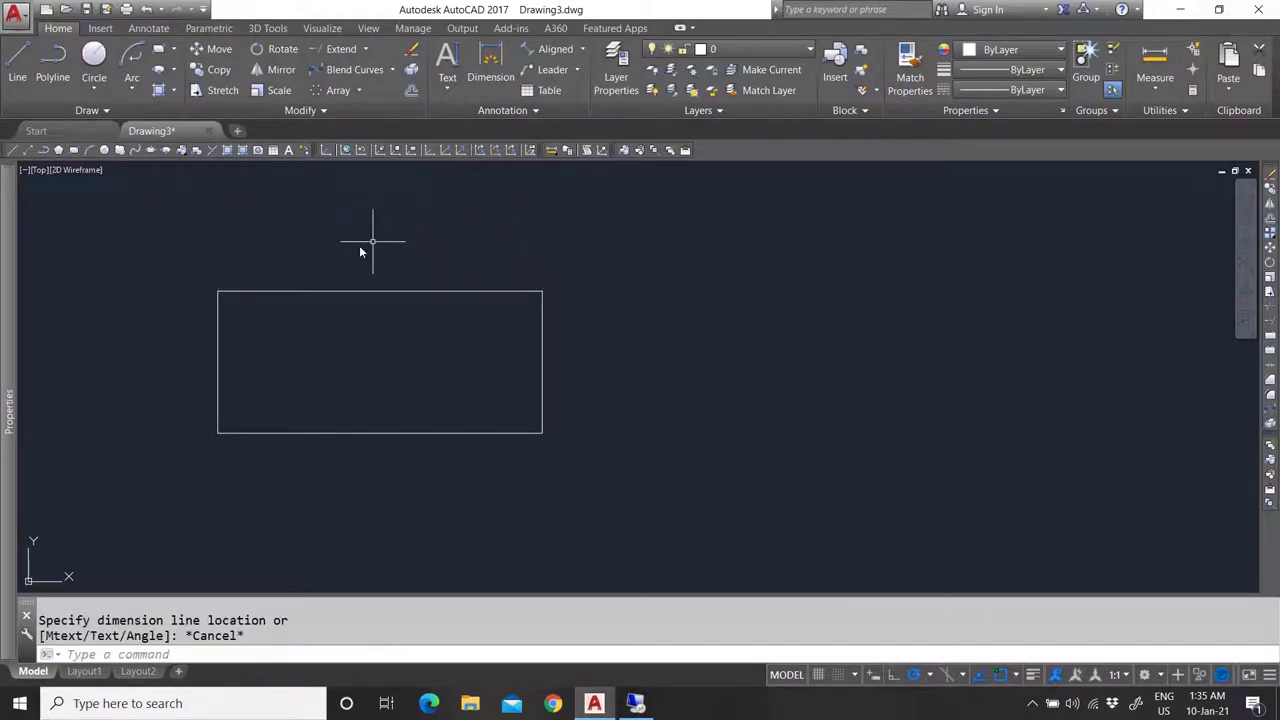
Try an aligned dimension along the rectangle's diagonal, from its upper-left corner to its lower-right corner.
{"action": "key", "text": "Return"}
{"action": "left_click", "coordinate": [217, 291]}
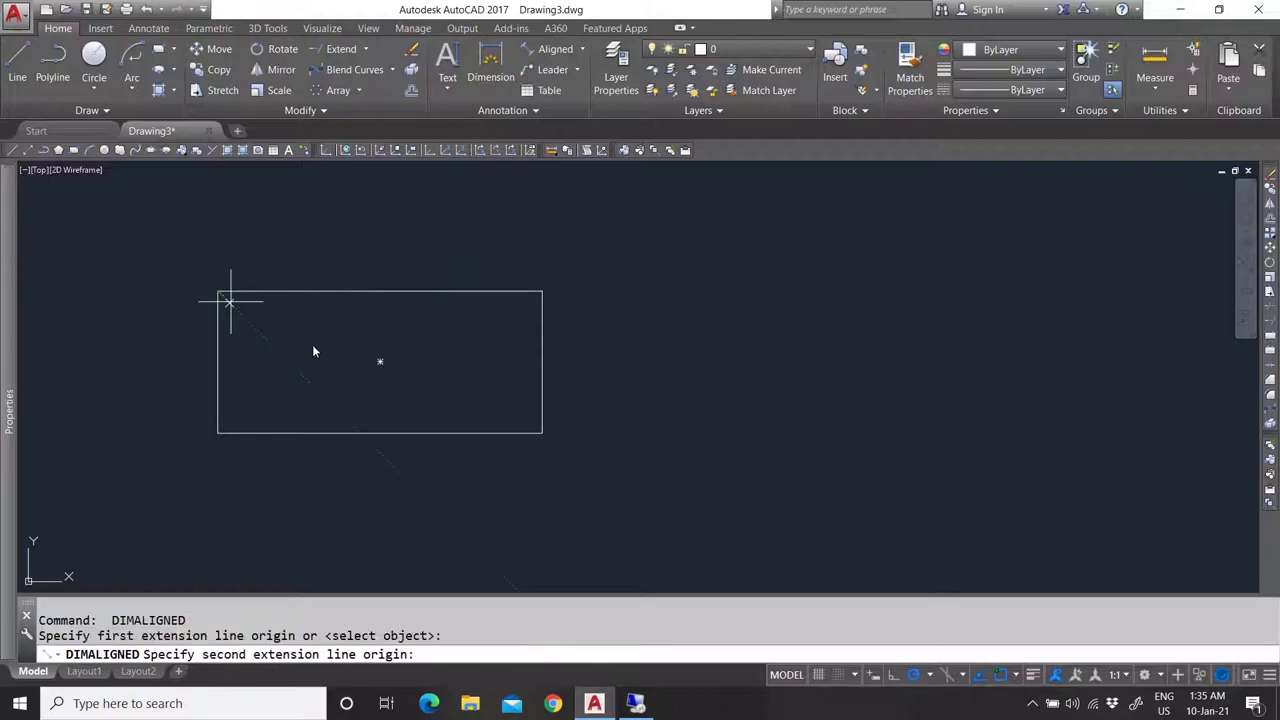
{"action": "left_click", "coordinate": [541, 433]}
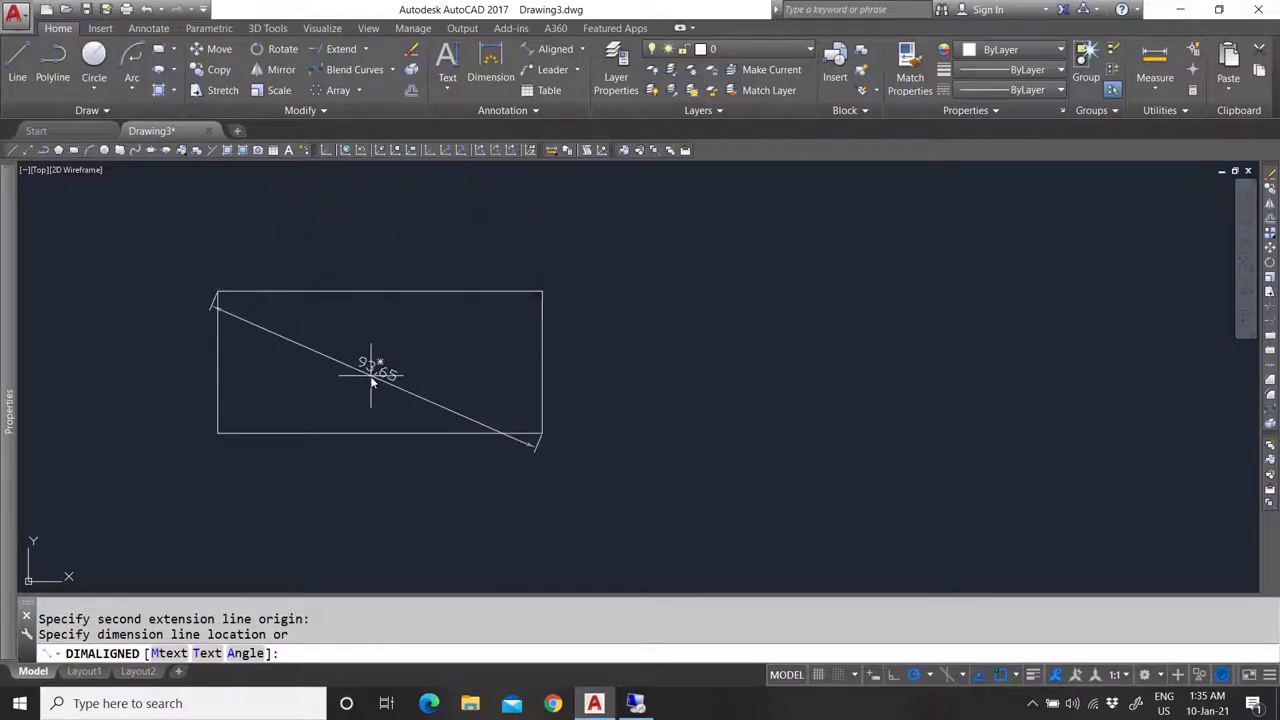
{"action": "key", "text": "Escape"}
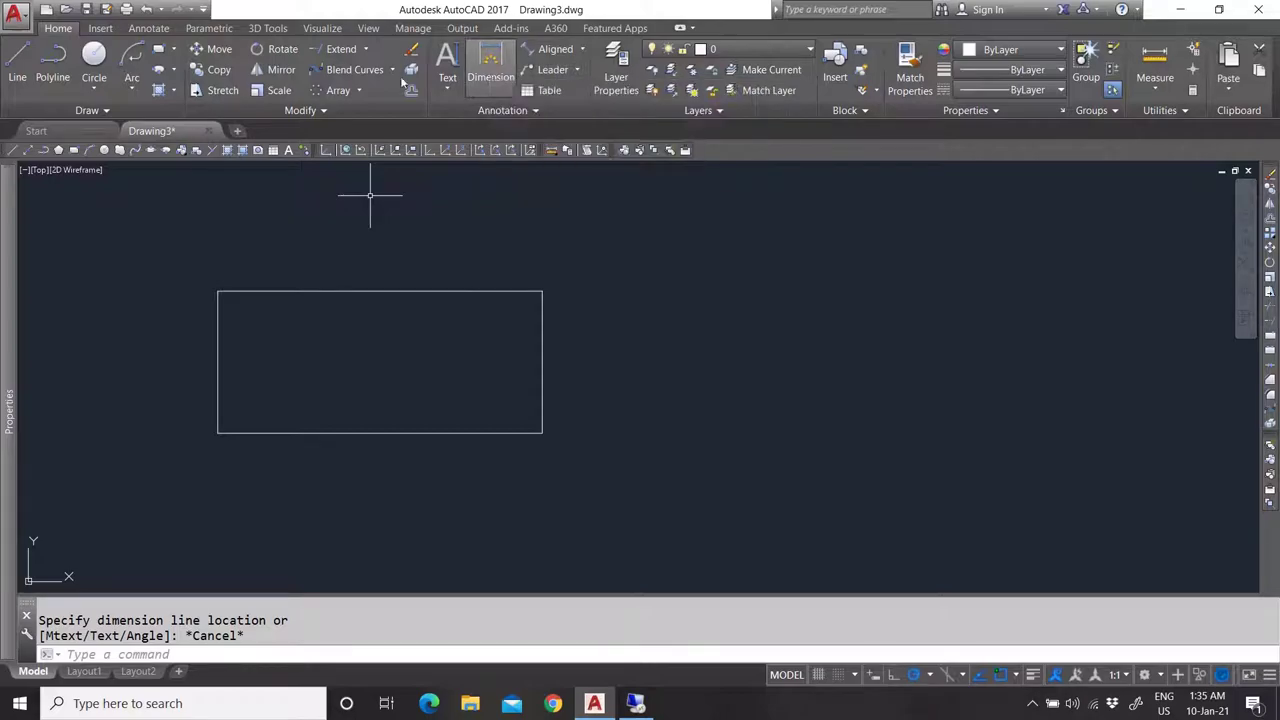
Draw a circle about 34 units in diameter inside the rectangle, slightly left of its centre.
{"action": "left_click", "coordinate": [90, 57]}
{"action": "left_click", "coordinate": [349, 355]}
{"action": "left_click", "coordinate": [414, 355]}
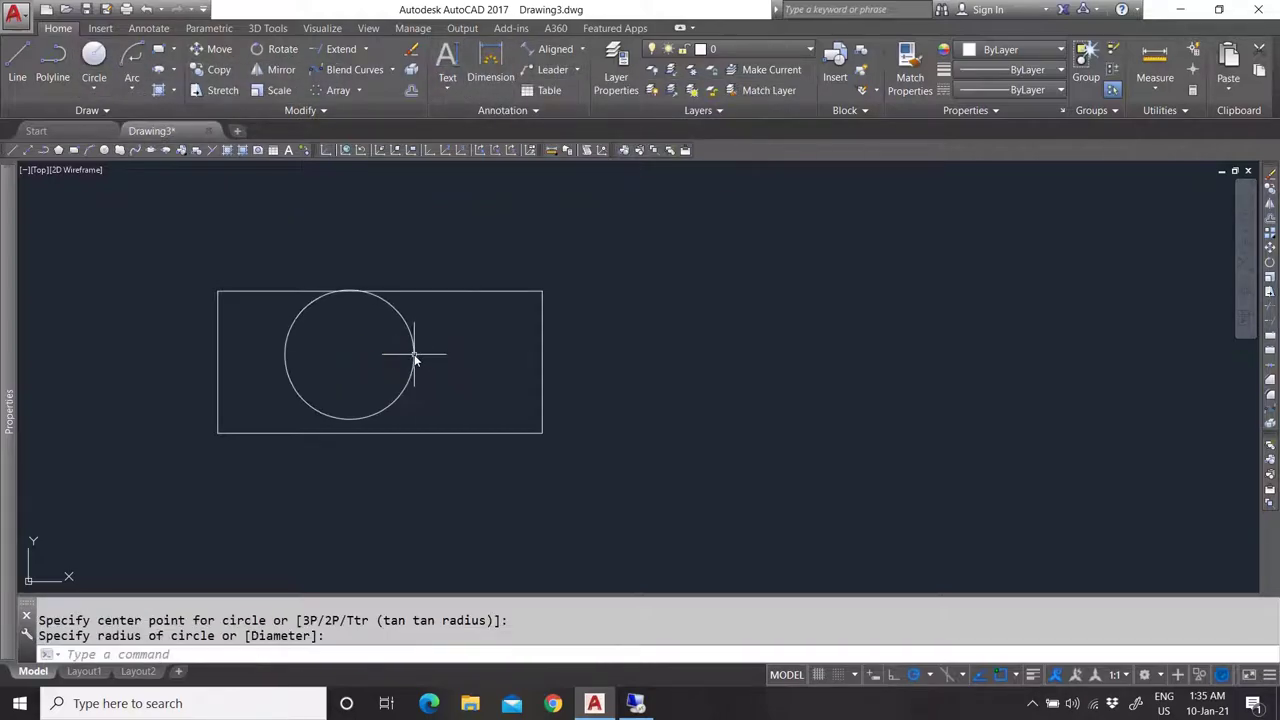
Try the general Dimension tool on the circle and an aligned dimension between its left and right quadrants.
{"action": "left_click", "coordinate": [490, 65]}
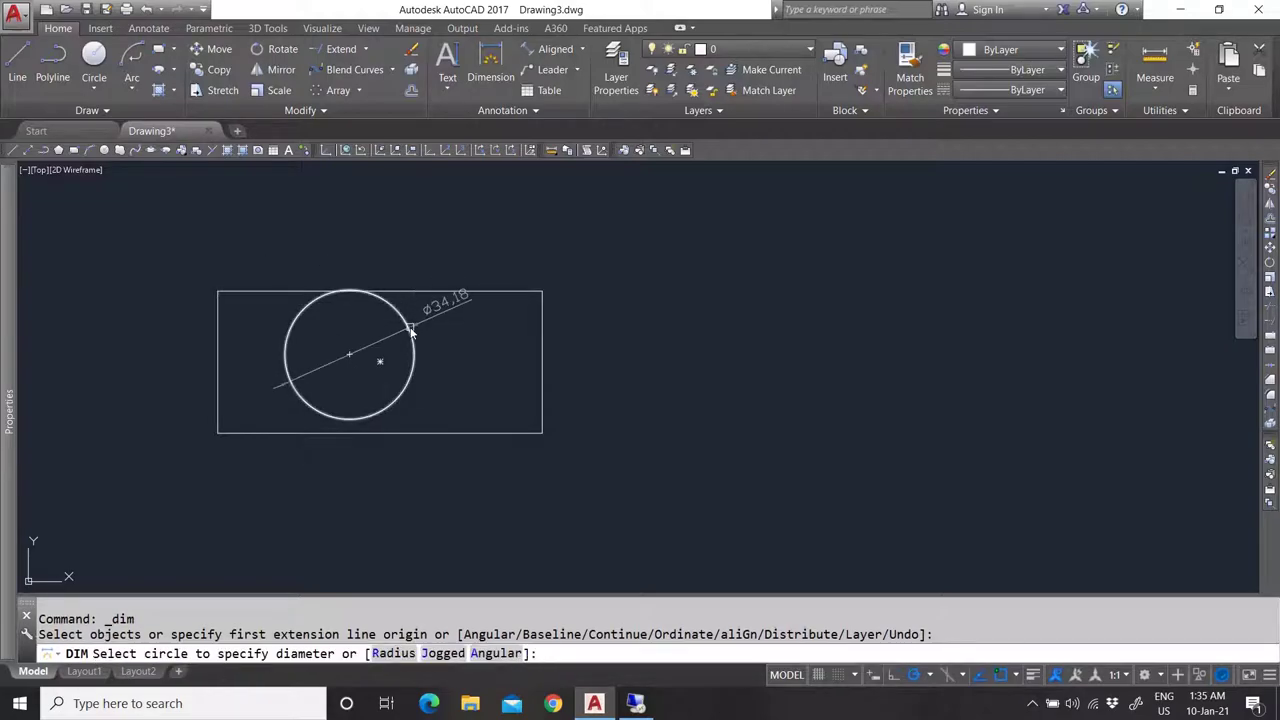
{"action": "key", "text": "Escape"}
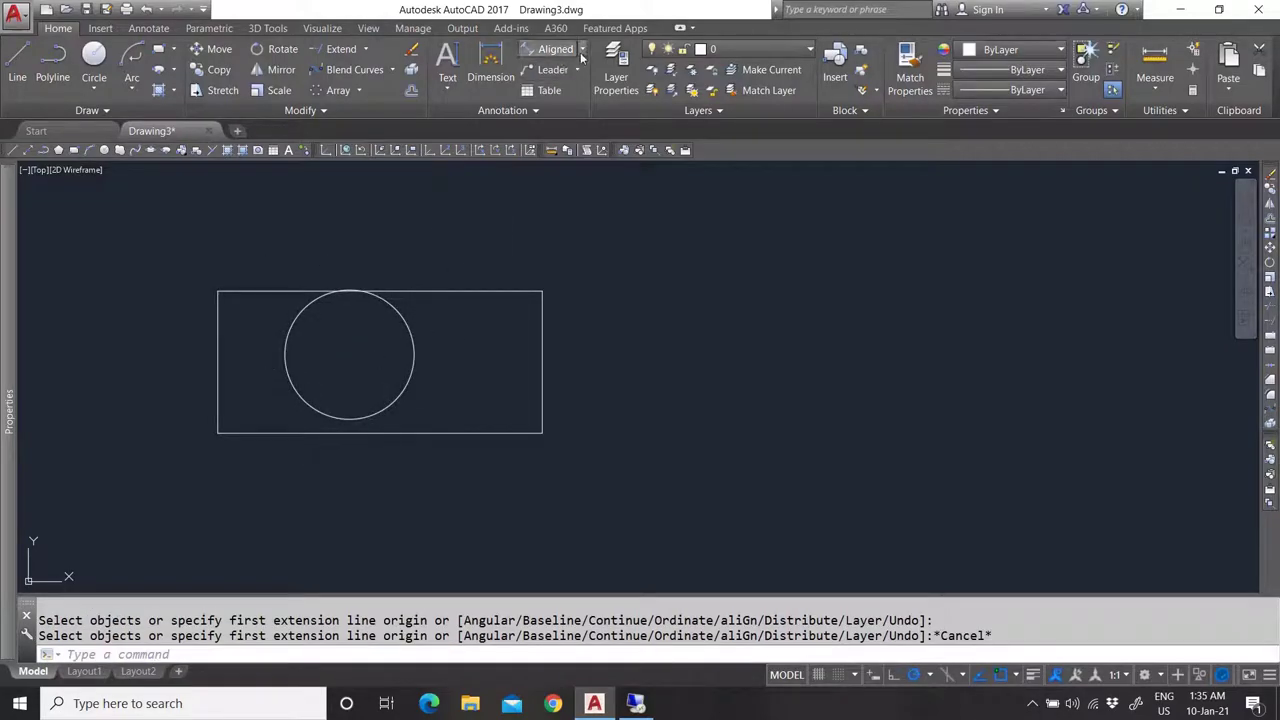
{"action": "left_click", "coordinate": [582, 57]}
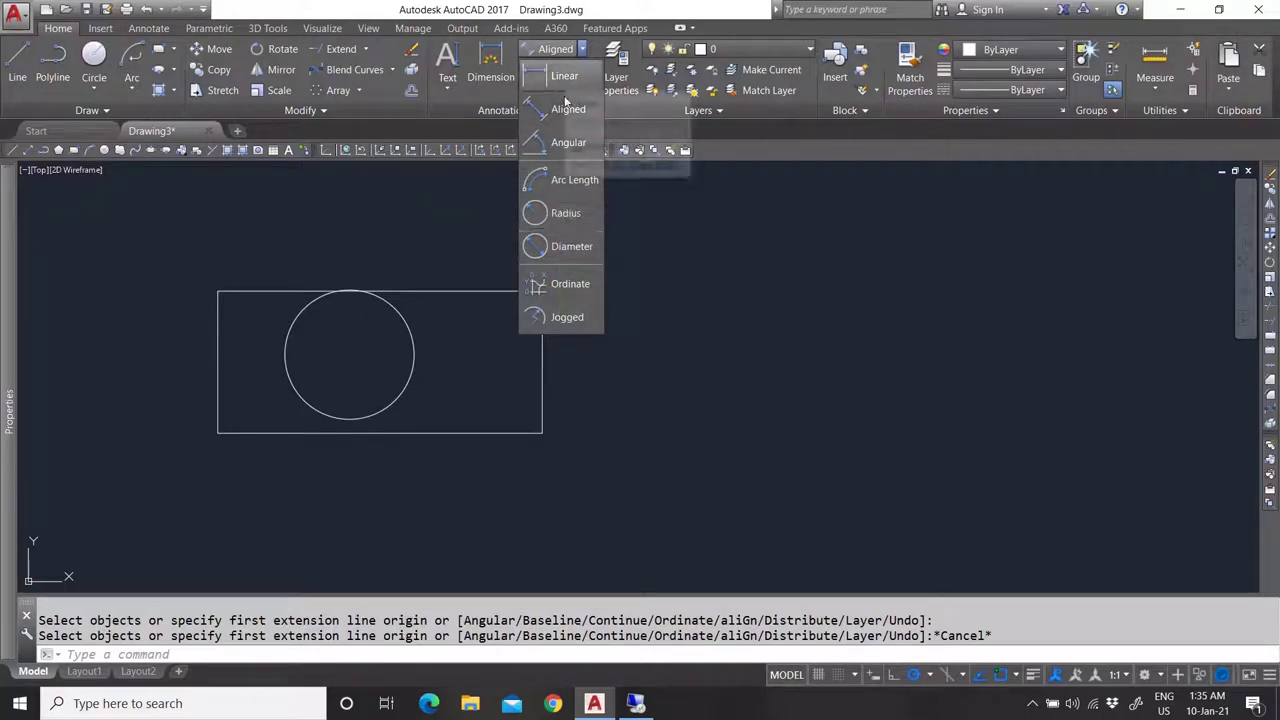
{"action": "left_click", "coordinate": [551, 49]}
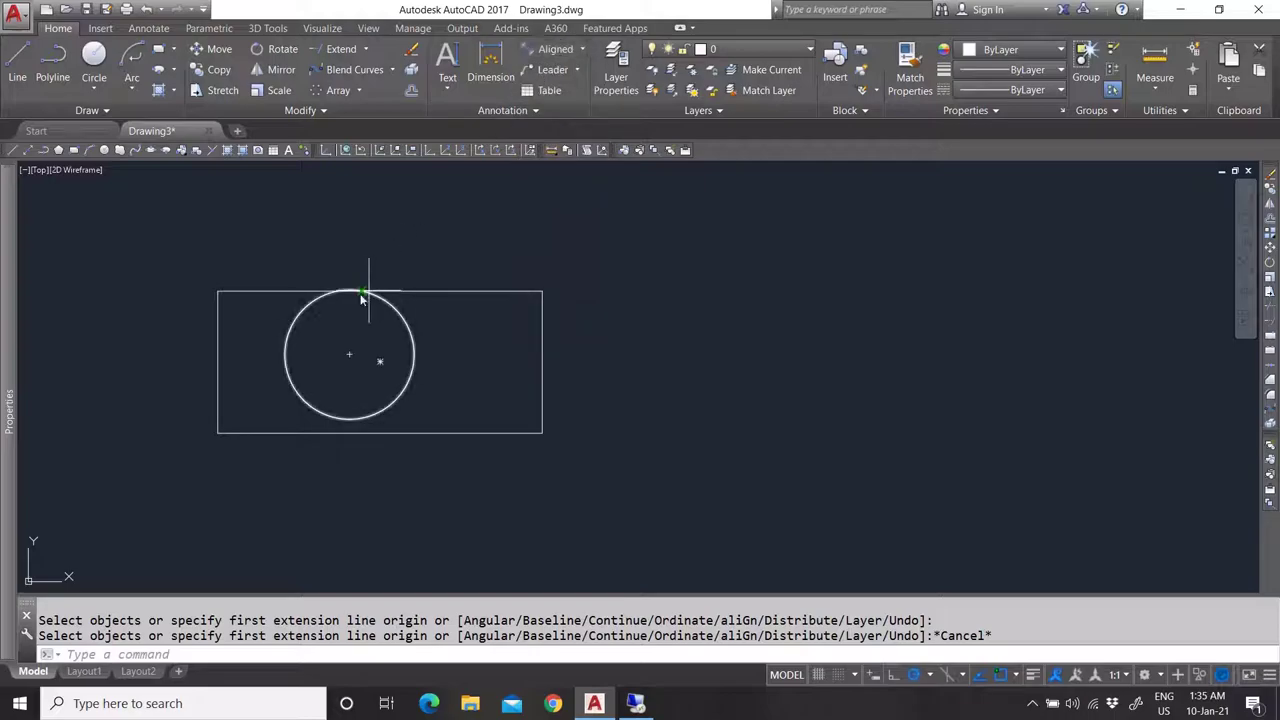
{"action": "left_click", "coordinate": [283, 354]}
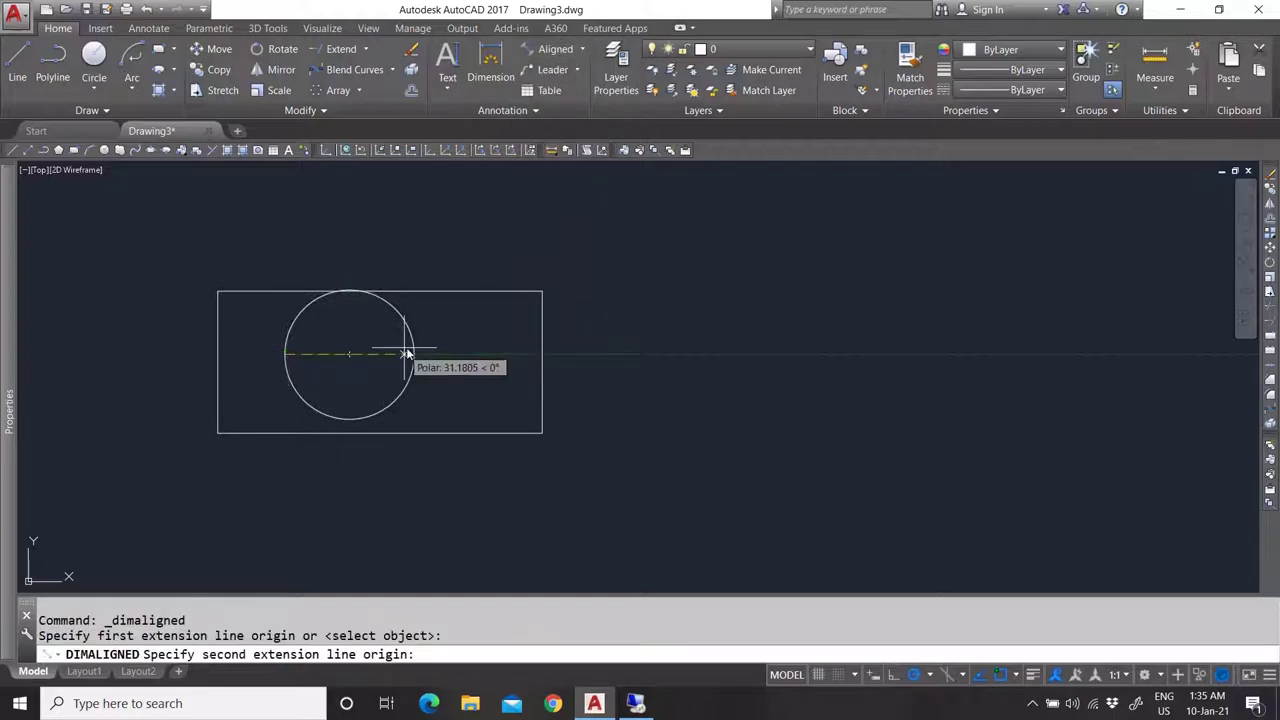
{"action": "left_click", "coordinate": [414, 355]}
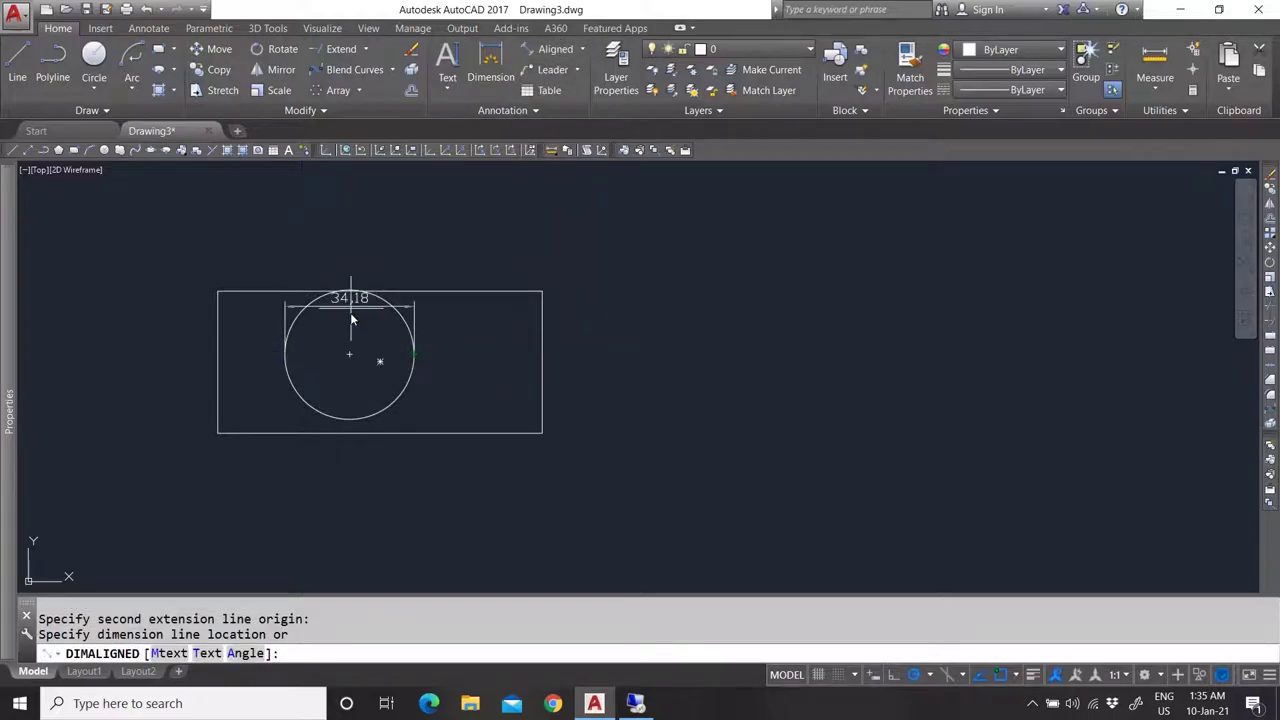
{"action": "key", "text": "Escape"}
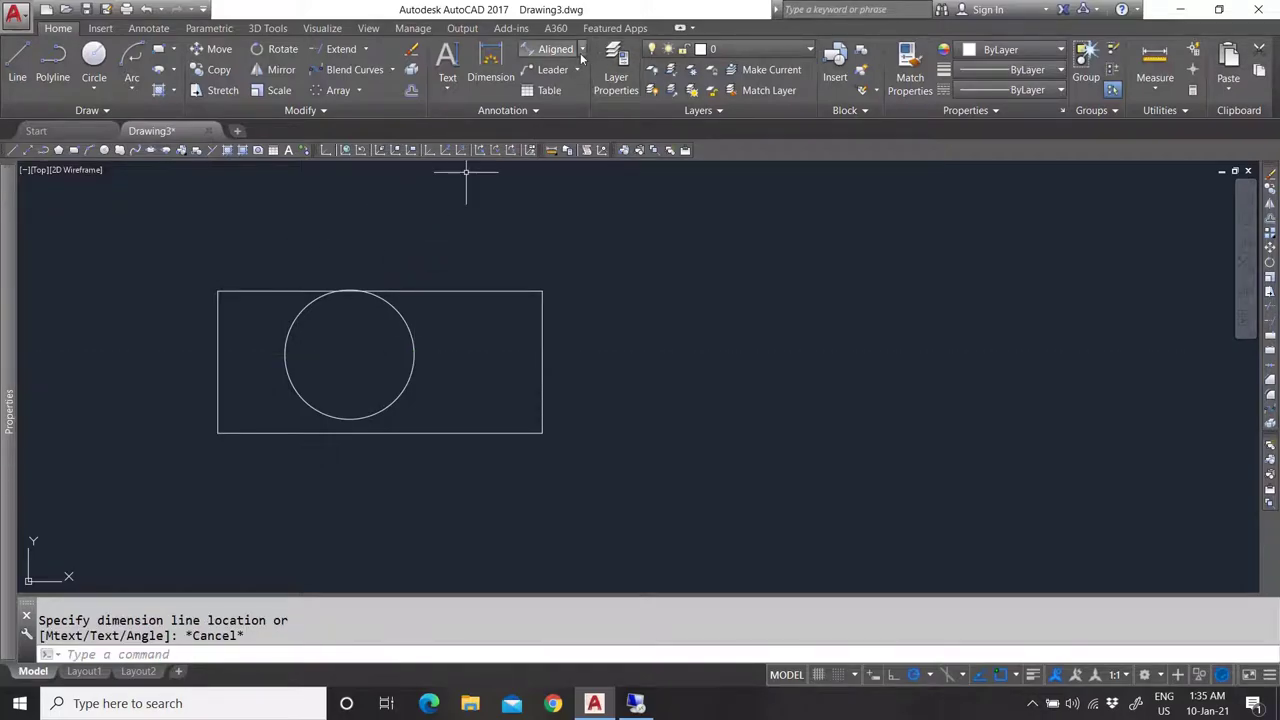
Add a diameter dimension to the circle, placing its text outside the circle on the upper right.
{"action": "left_click", "coordinate": [583, 52]}
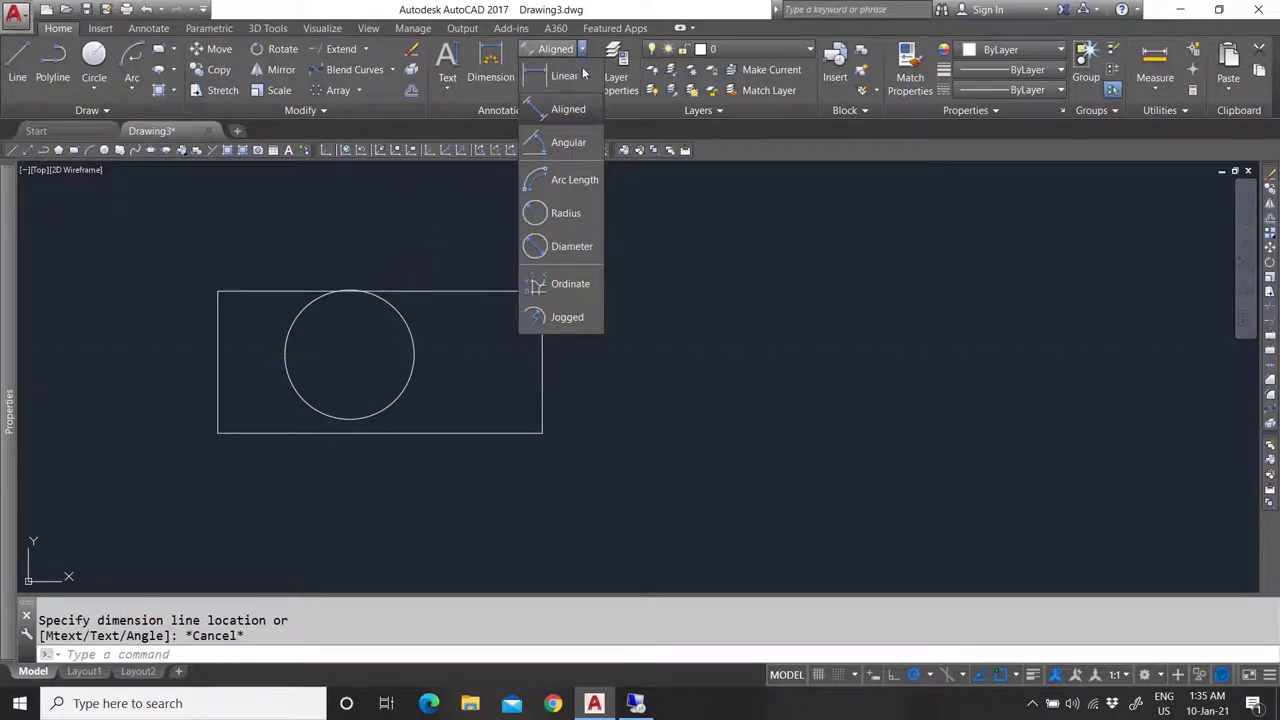
{"action": "left_click", "coordinate": [570, 246]}
{"action": "left_click", "coordinate": [409, 323]}
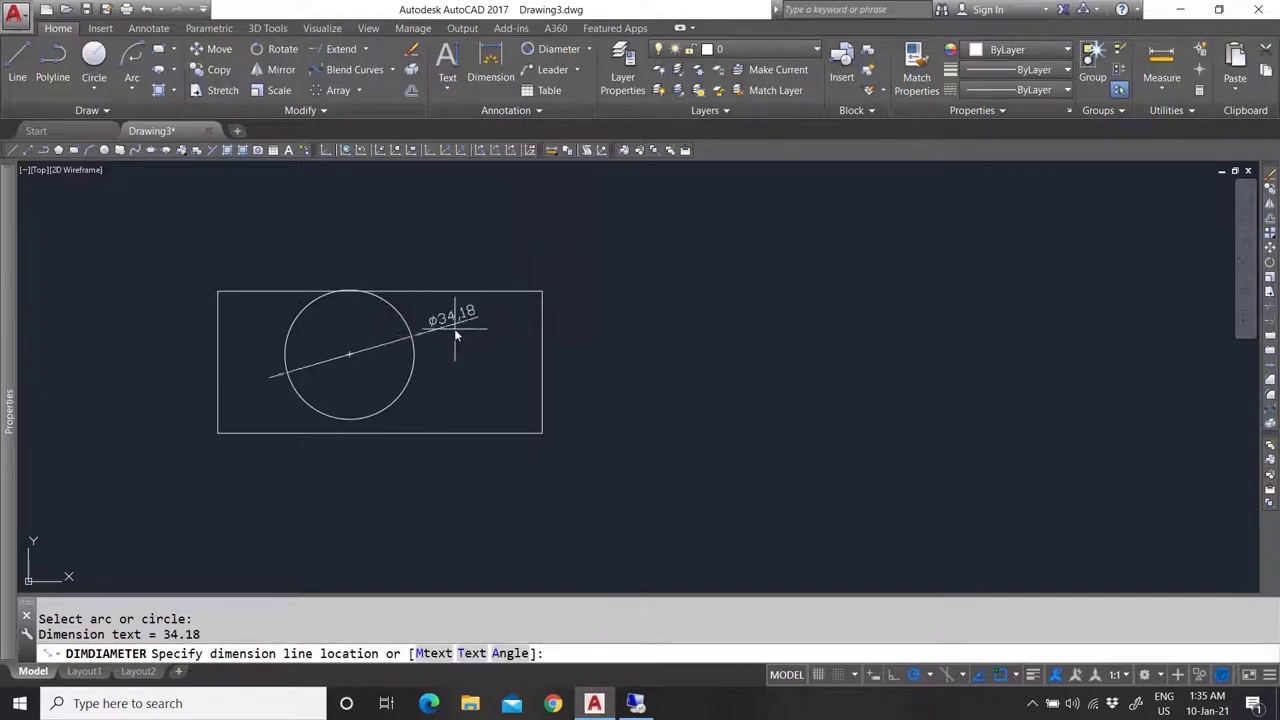
{"action": "scroll", "coordinate": [450, 335], "scroll_direction": "up", "scroll_amount": 4}
{"action": "scroll", "coordinate": [460, 323], "scroll_direction": "down", "scroll_amount": 3}
{"action": "scroll", "coordinate": [464, 342], "scroll_direction": "up", "scroll_amount": 3}
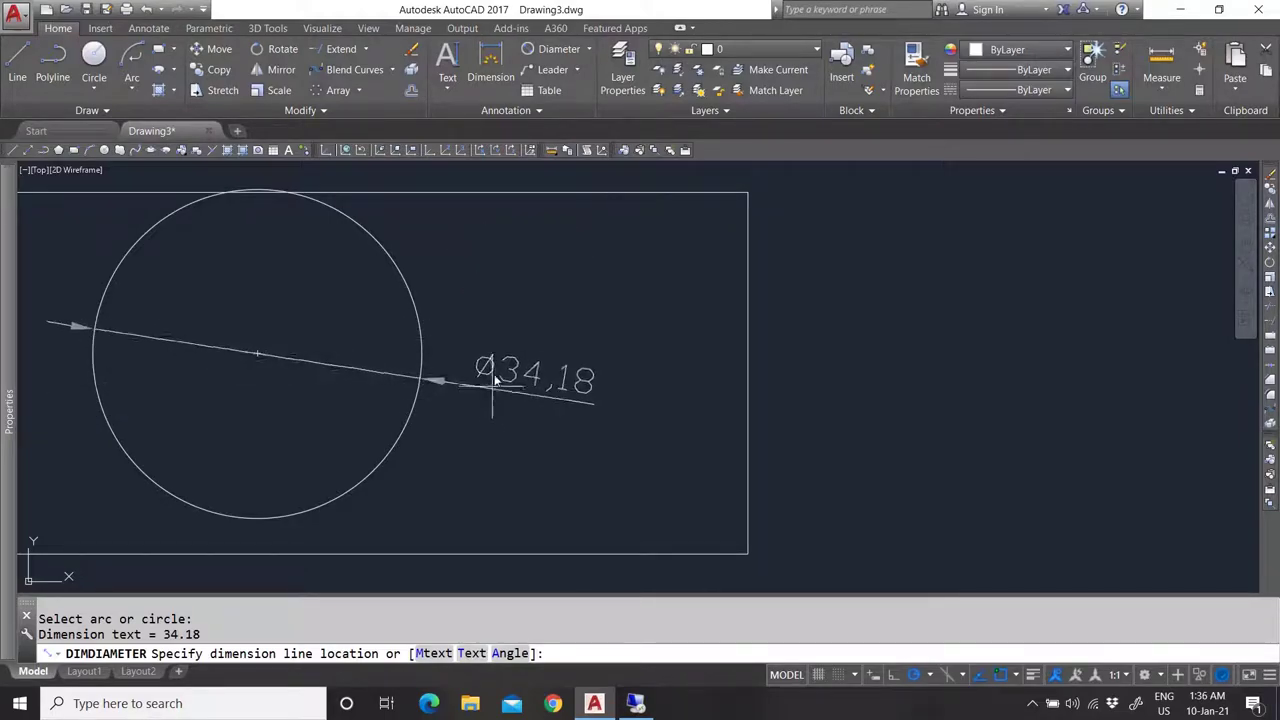
{"action": "left_click", "coordinate": [476, 293]}
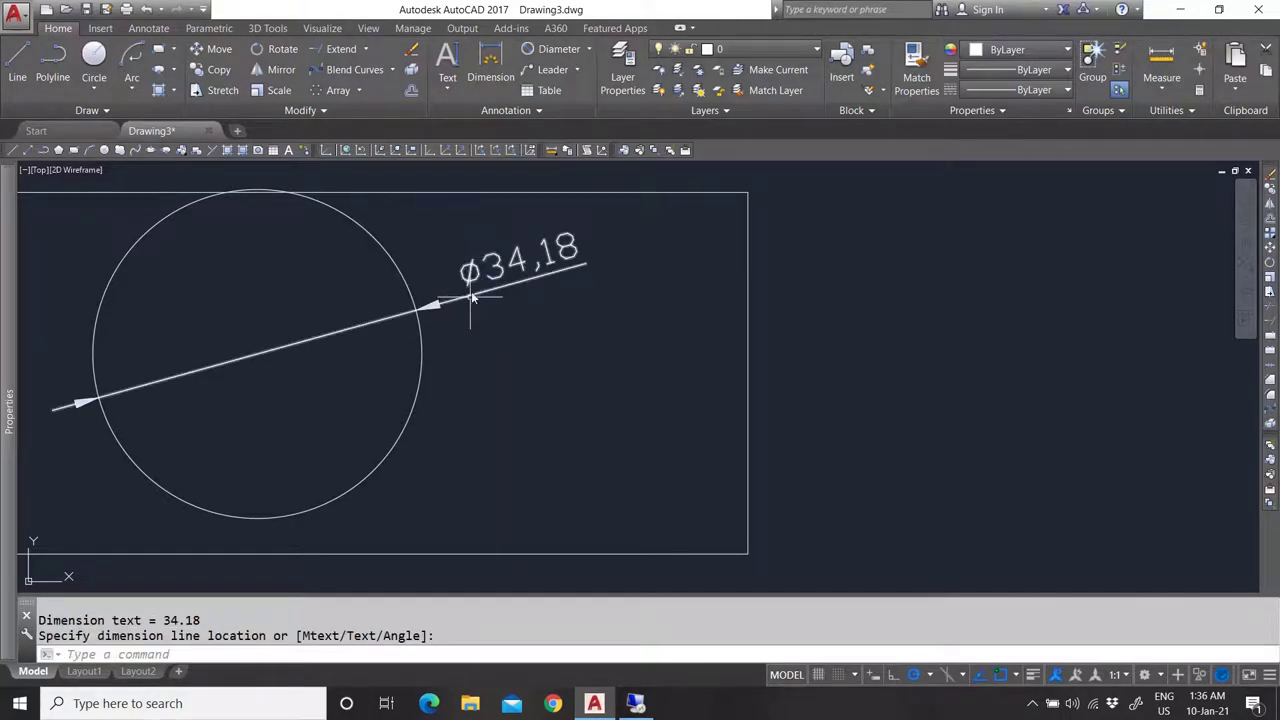
Add a linear dimension between the circle's left and right quadrants, placing the dimension line below the rectangle.
{"action": "left_click", "coordinate": [589, 52]}
{"action": "left_click", "coordinate": [555, 73]}
{"action": "left_click", "coordinate": [94, 355]}
{"action": "left_click", "coordinate": [420, 357]}
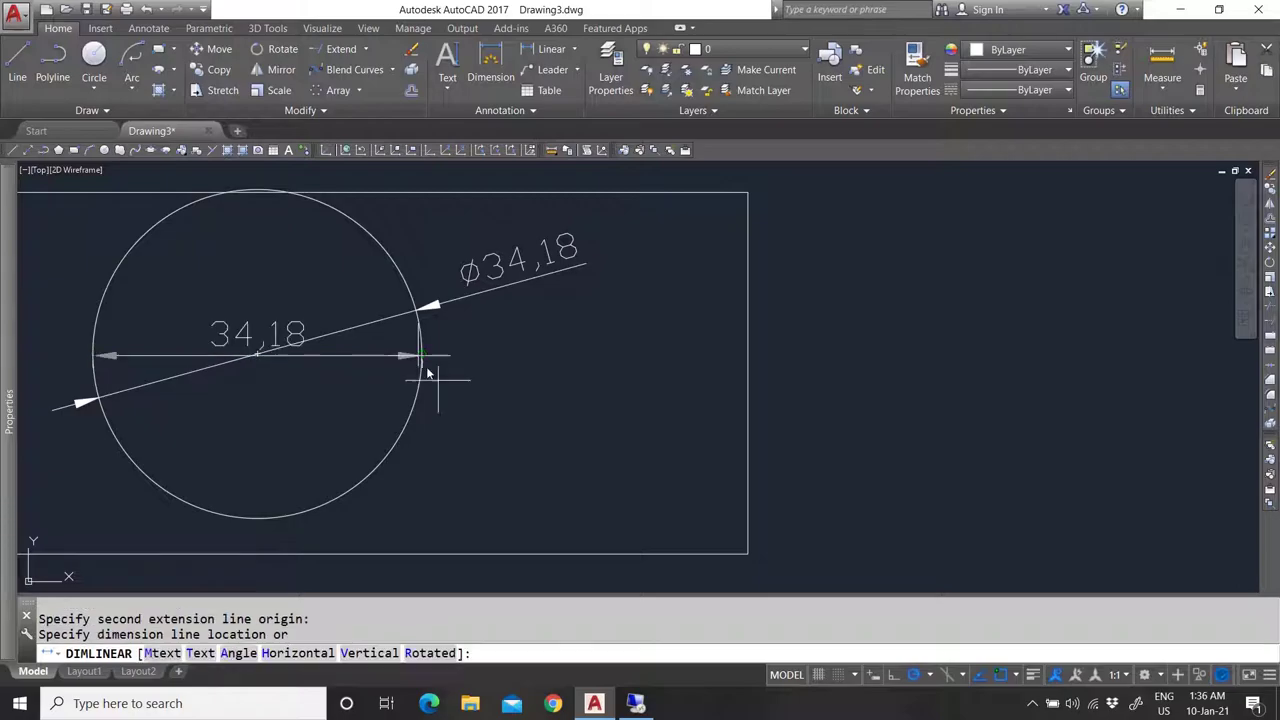
{"action": "scroll", "coordinate": [426, 366], "scroll_direction": "down", "scroll_amount": 5}
{"action": "scroll", "coordinate": [404, 448], "scroll_direction": "up", "scroll_amount": 3}
{"action": "left_click", "coordinate": [405, 467]}
{"action": "scroll", "coordinate": [420, 438], "scroll_direction": "up", "scroll_amount": 2}
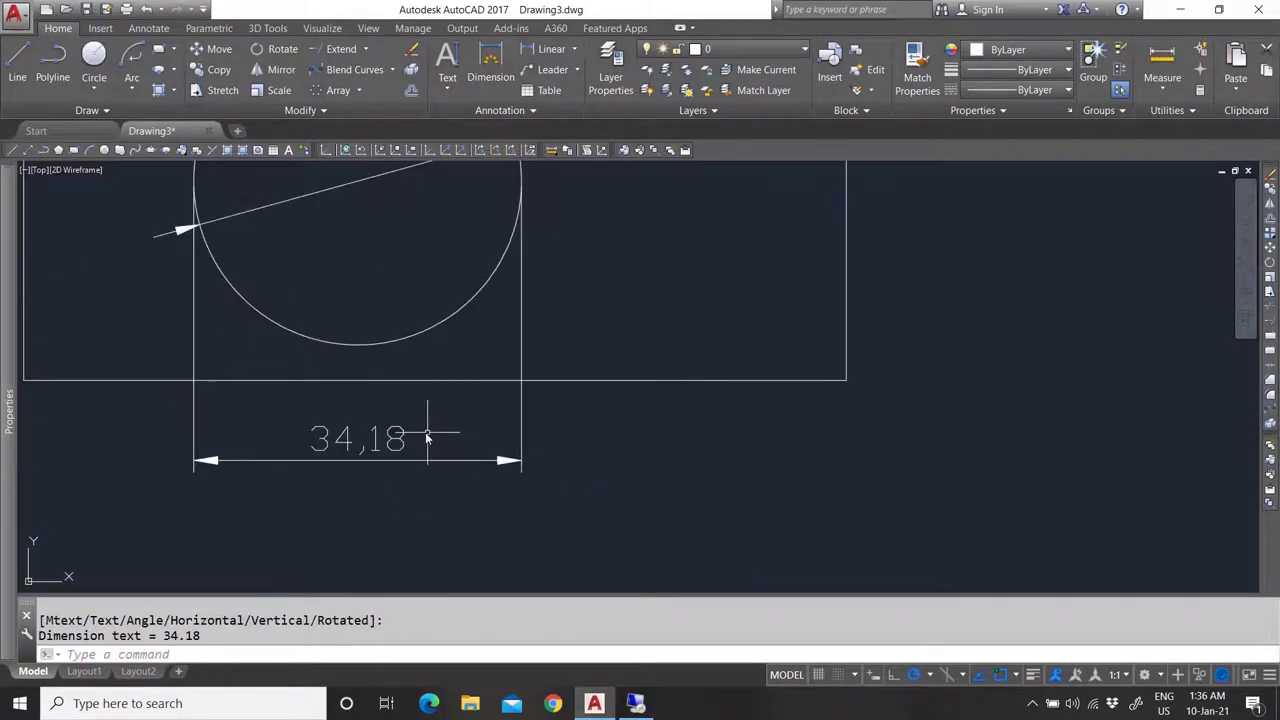
Insert the Diameter symbol (%%c) before the value in the linear dimension's text and finish text editing.
{"action": "scroll", "coordinate": [423, 472], "scroll_direction": "down", "scroll_amount": 4}
{"action": "scroll", "coordinate": [420, 462], "scroll_direction": "up", "scroll_amount": 2}
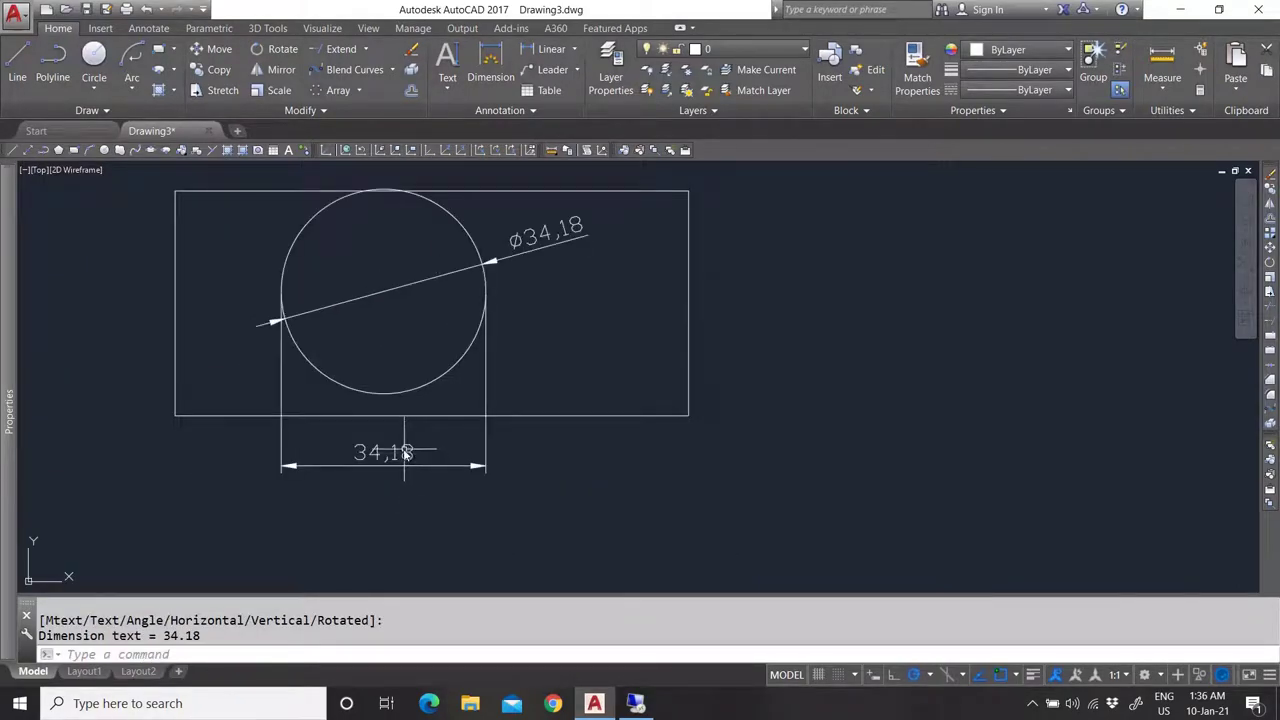
{"action": "double_click", "coordinate": [422, 467]}
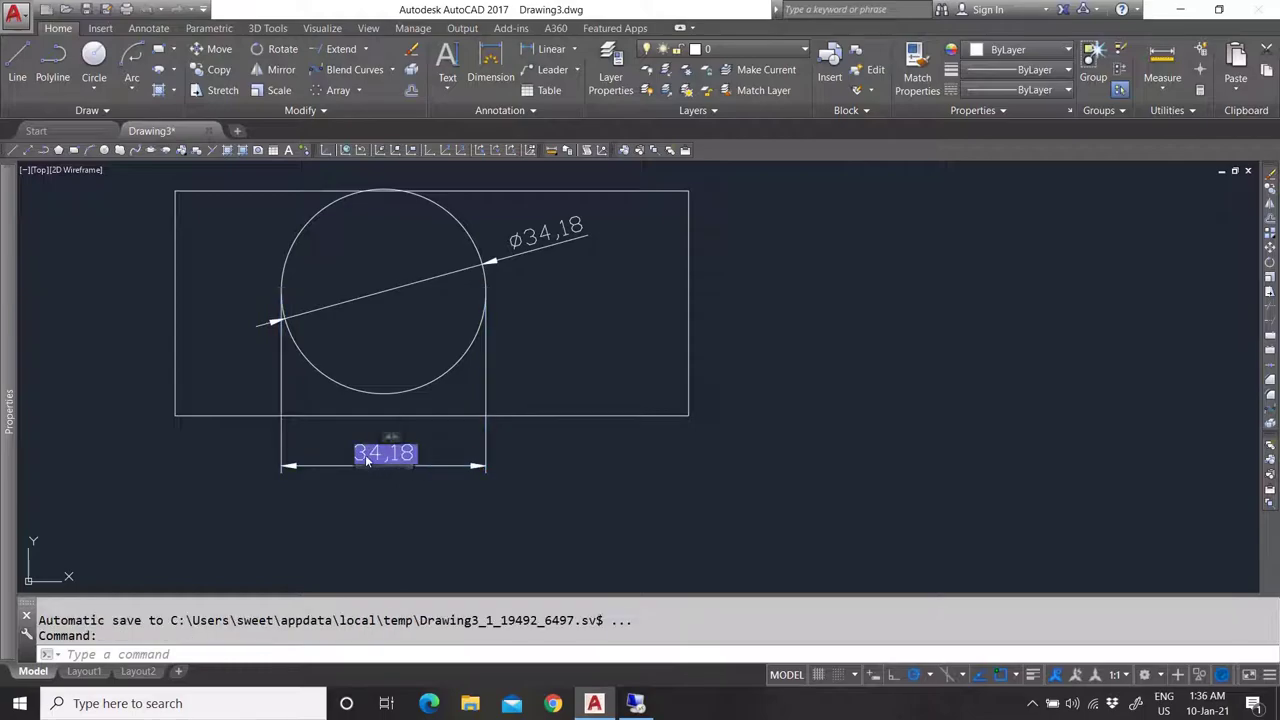
{"action": "scroll", "coordinate": [363, 459], "scroll_direction": "up", "scroll_amount": 4}
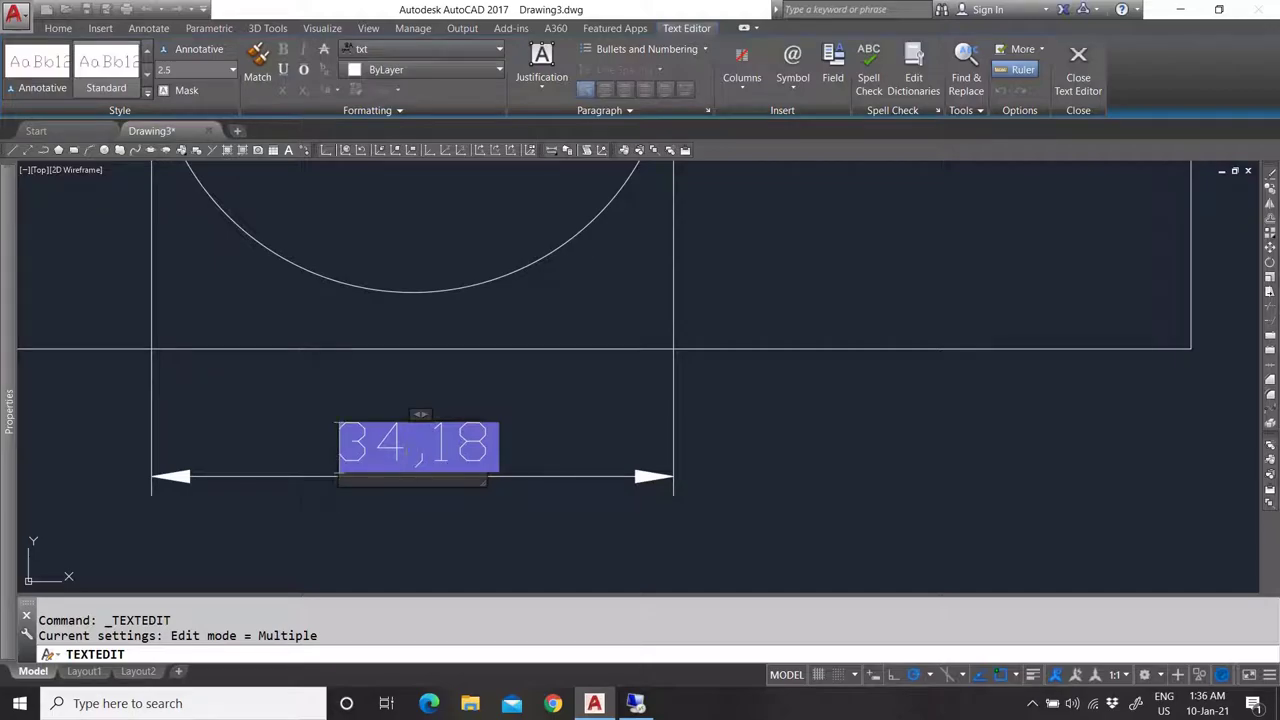
{"action": "left_click", "coordinate": [795, 82]}
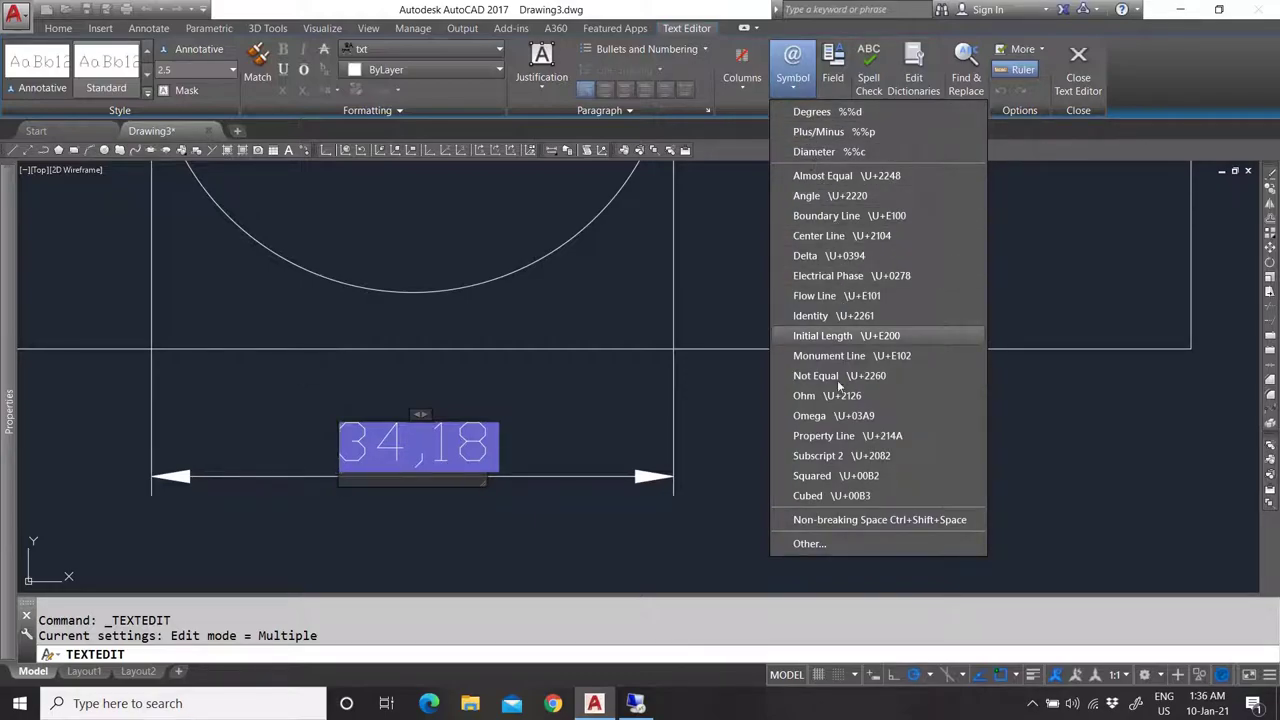
{"action": "left_click", "coordinate": [862, 152]}
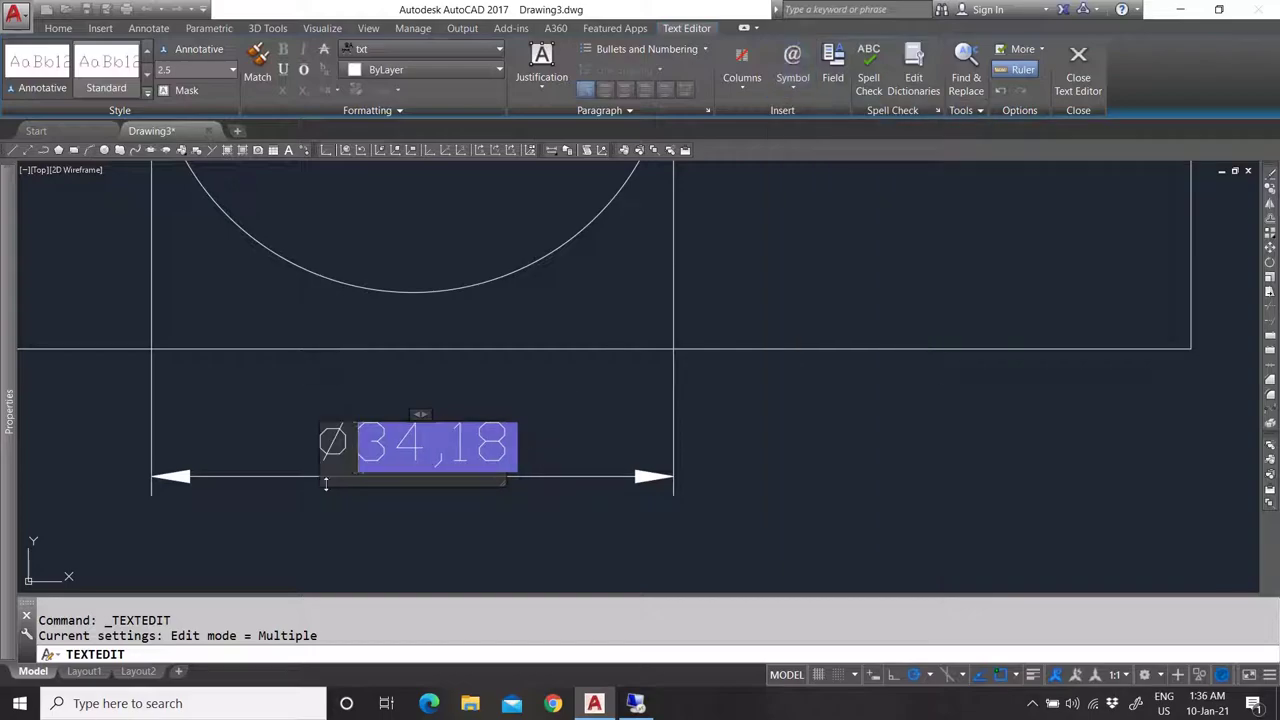
{"action": "left_click", "coordinate": [553, 419]}
{"action": "scroll", "coordinate": [445, 438], "scroll_direction": "down", "scroll_amount": 6}
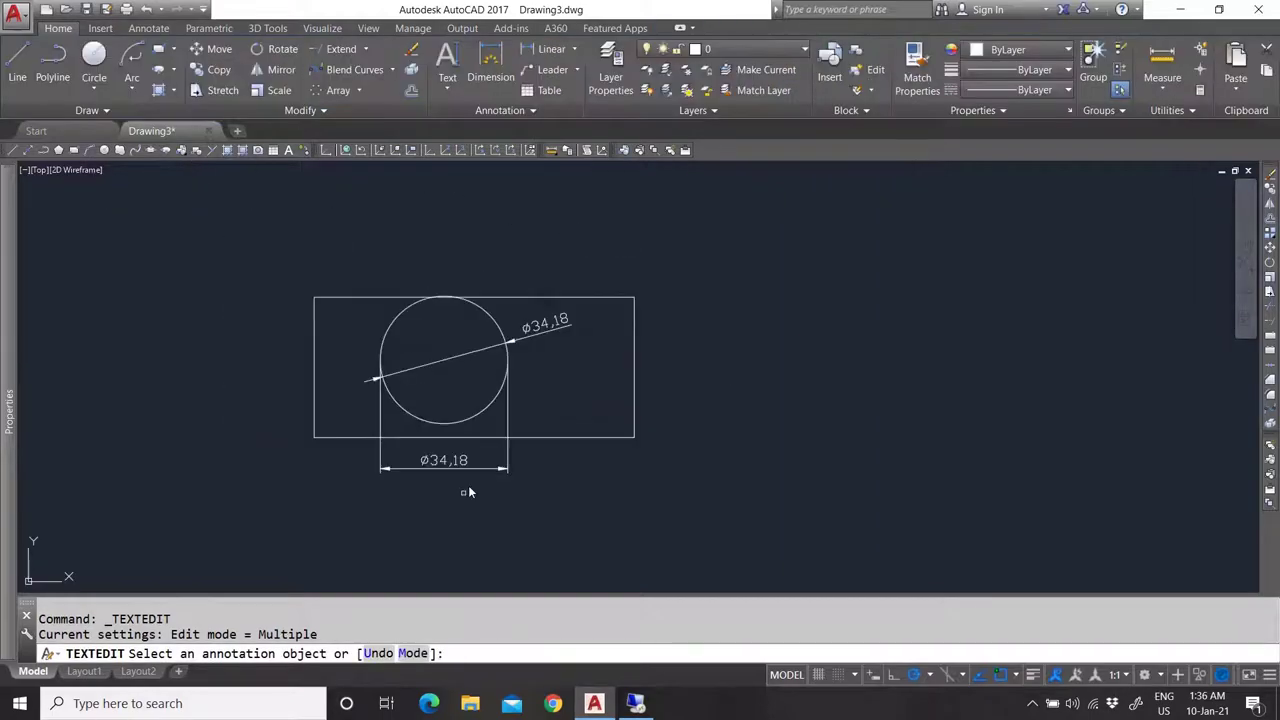
{"action": "scroll", "coordinate": [586, 357], "scroll_direction": "up", "scroll_amount": 2}
{"action": "right_click", "coordinate": [586, 357]}
{"action": "key", "text": "Escape"}
{"action": "key", "text": "Return"}
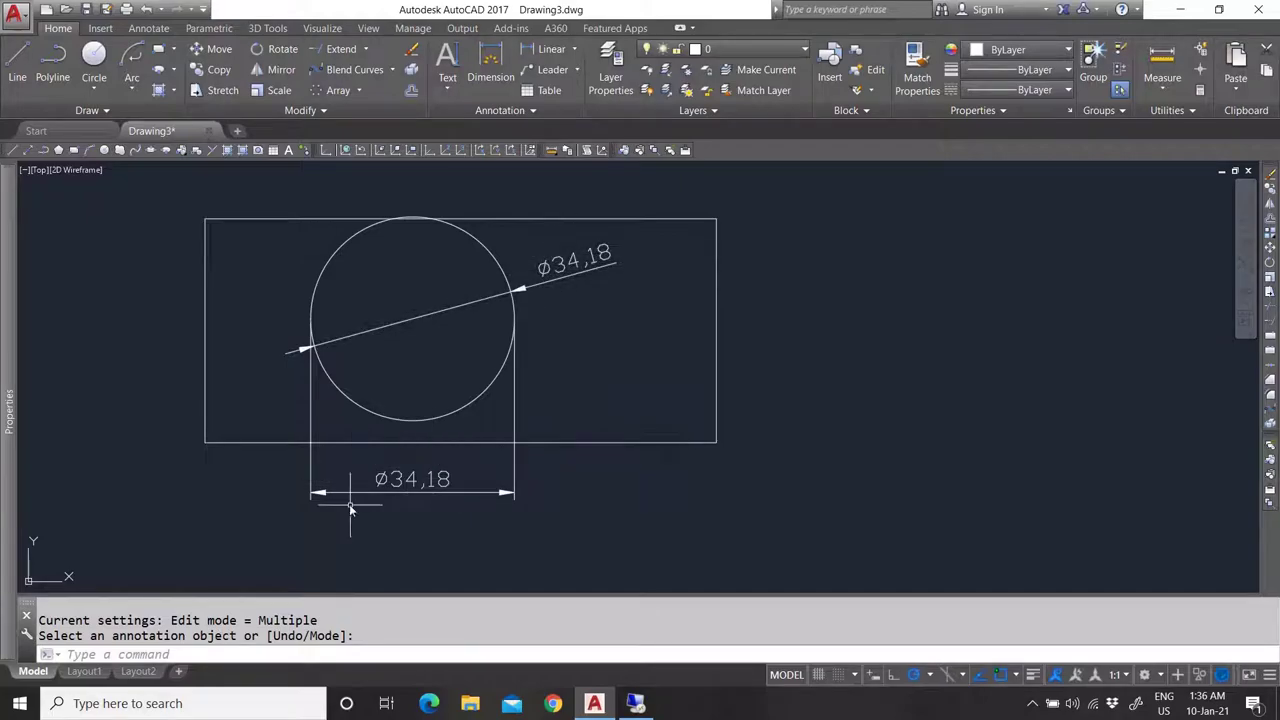
Replace the text of the linear dimension below the rectangle with 35.
{"action": "left_click", "coordinate": [414, 491]}
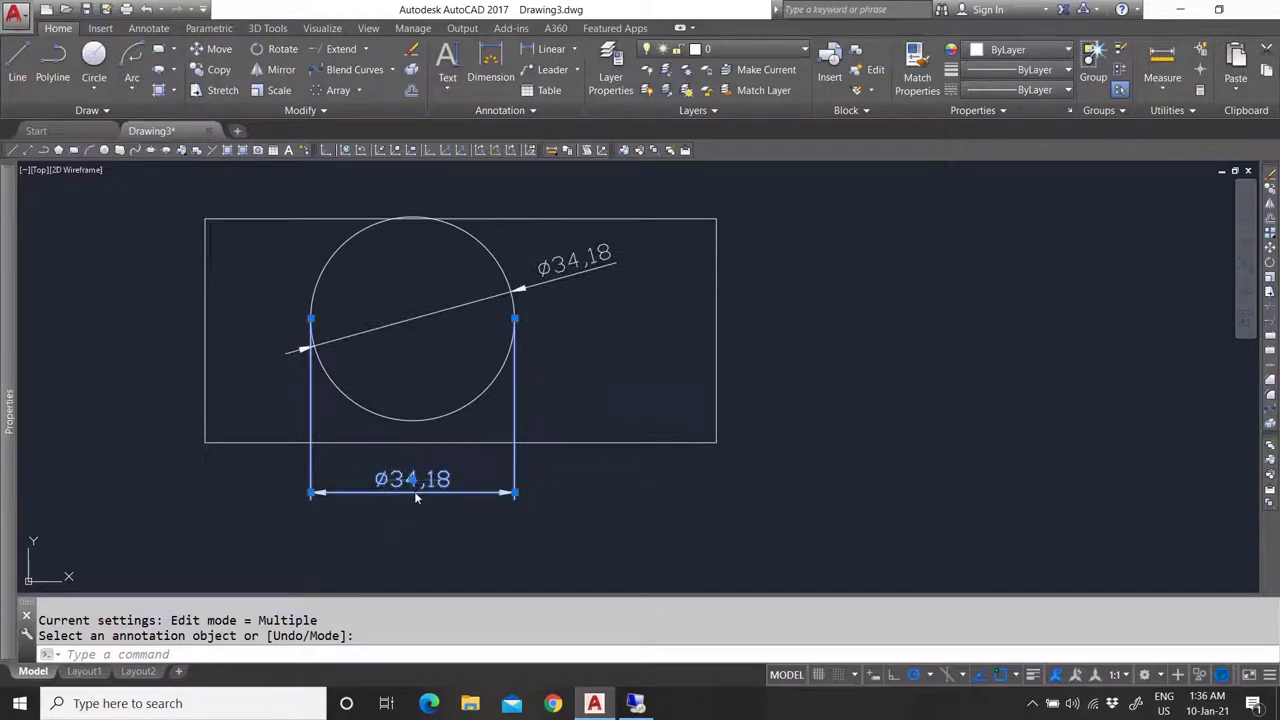
{"action": "left_click", "coordinate": [414, 491]}
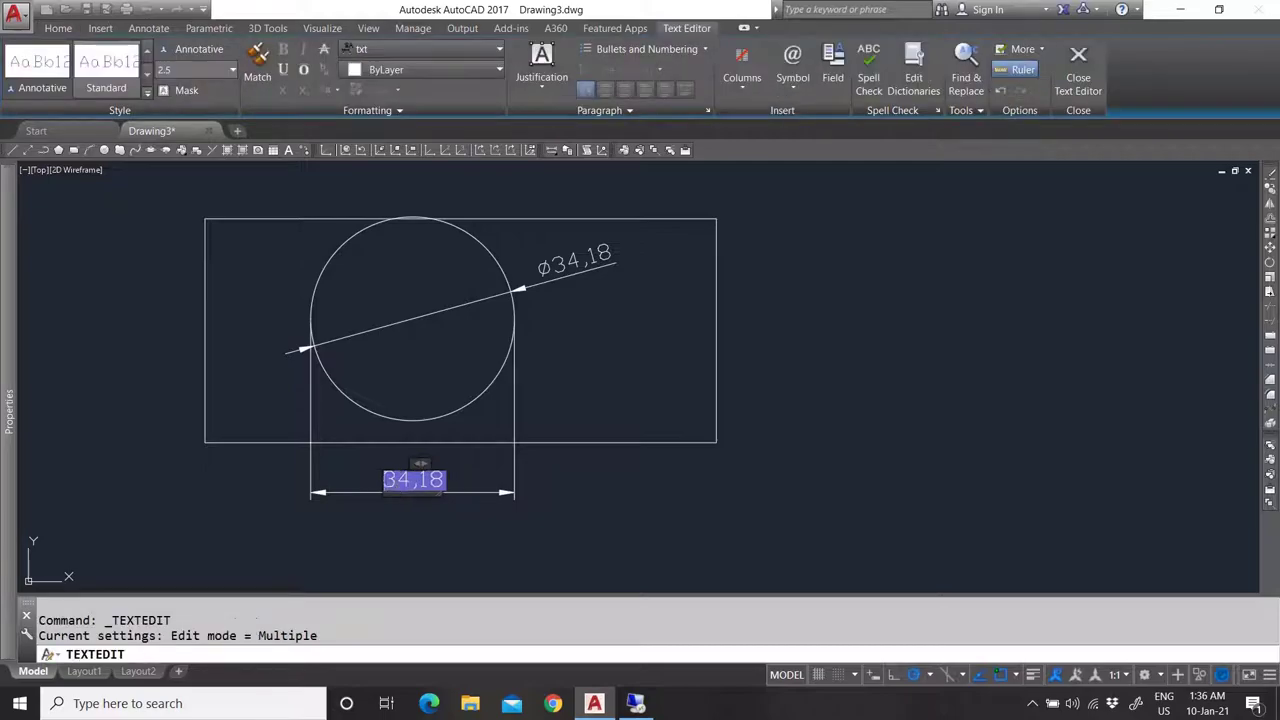
{"action": "key", "text": "Delete"}
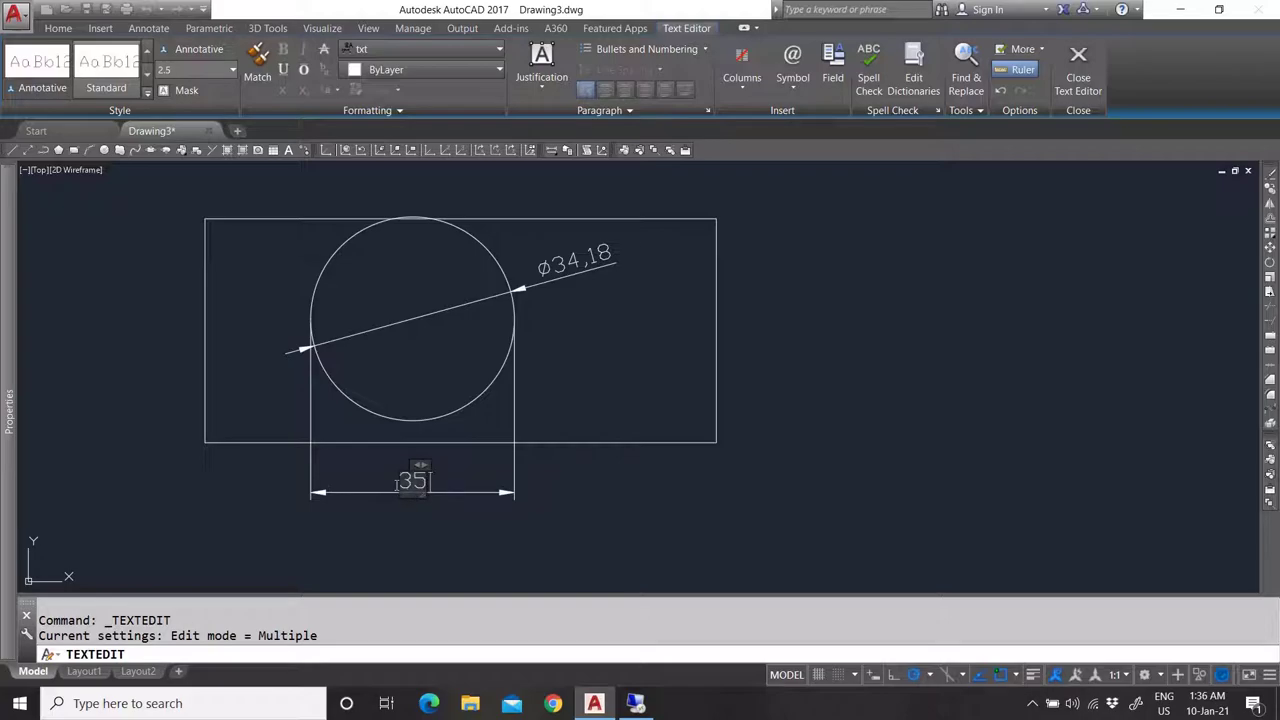
{"action": "left_click", "coordinate": [496, 408]}
{"action": "key", "text": "Escape"}
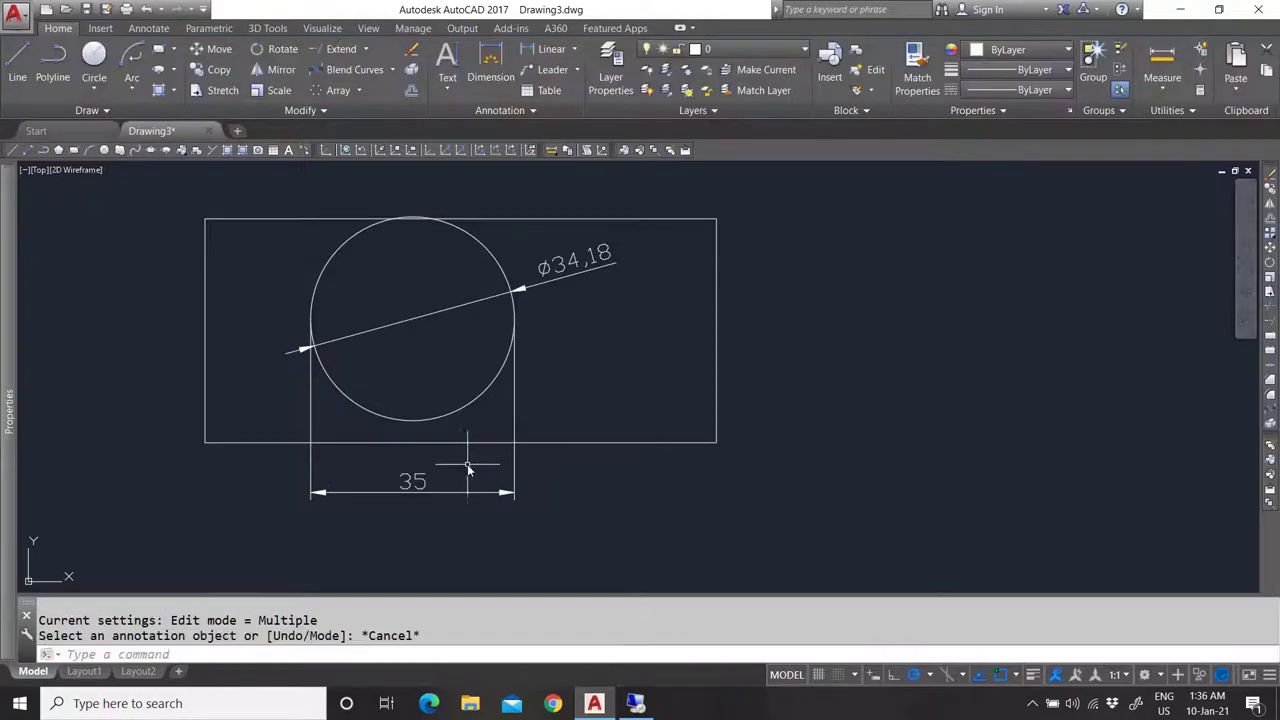
Examine the properties of the linear dimension below the rectangle, including its measurement and text override.
{"action": "left_click", "coordinate": [426, 485]}
{"action": "mouse_move", "coordinate": [8, 400]}
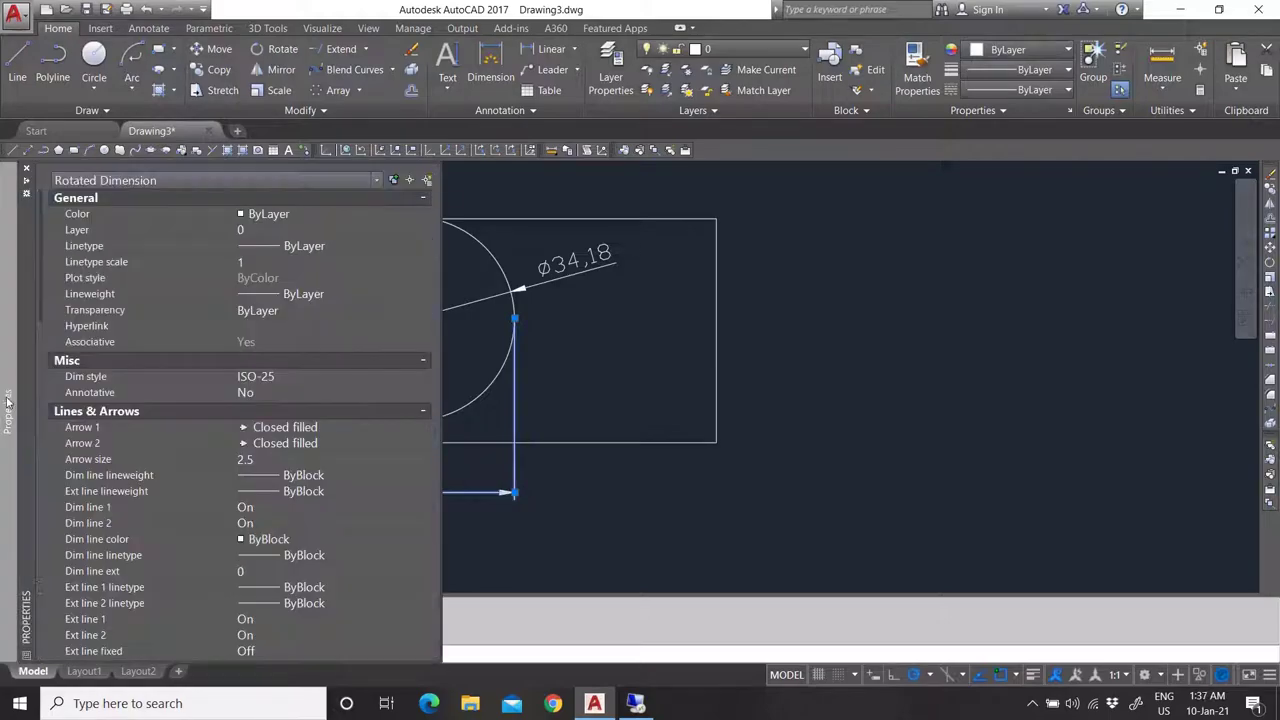
{"action": "scroll", "coordinate": [248, 433], "scroll_direction": "down", "scroll_amount": 10}
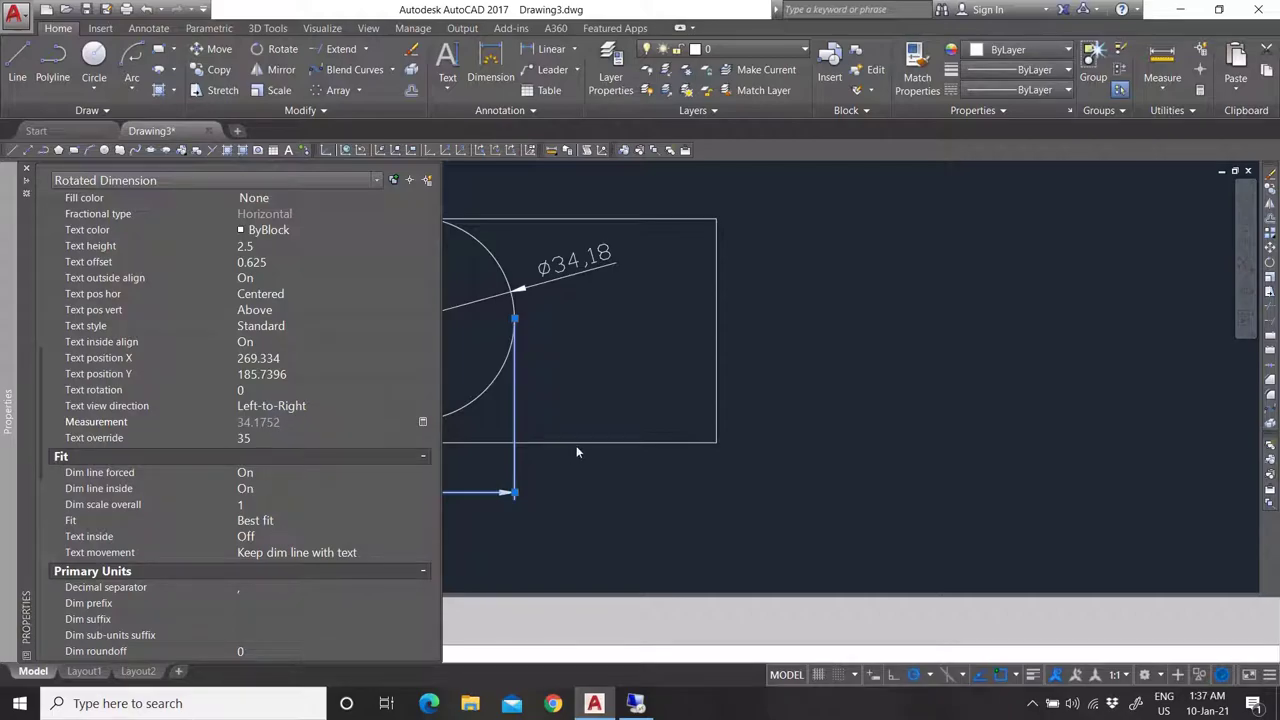
Change the text override of the linear dimension below the rectangle to "%%c <>" so the diameter symbol precedes the measured value.
{"action": "left_click", "coordinate": [243, 438]}
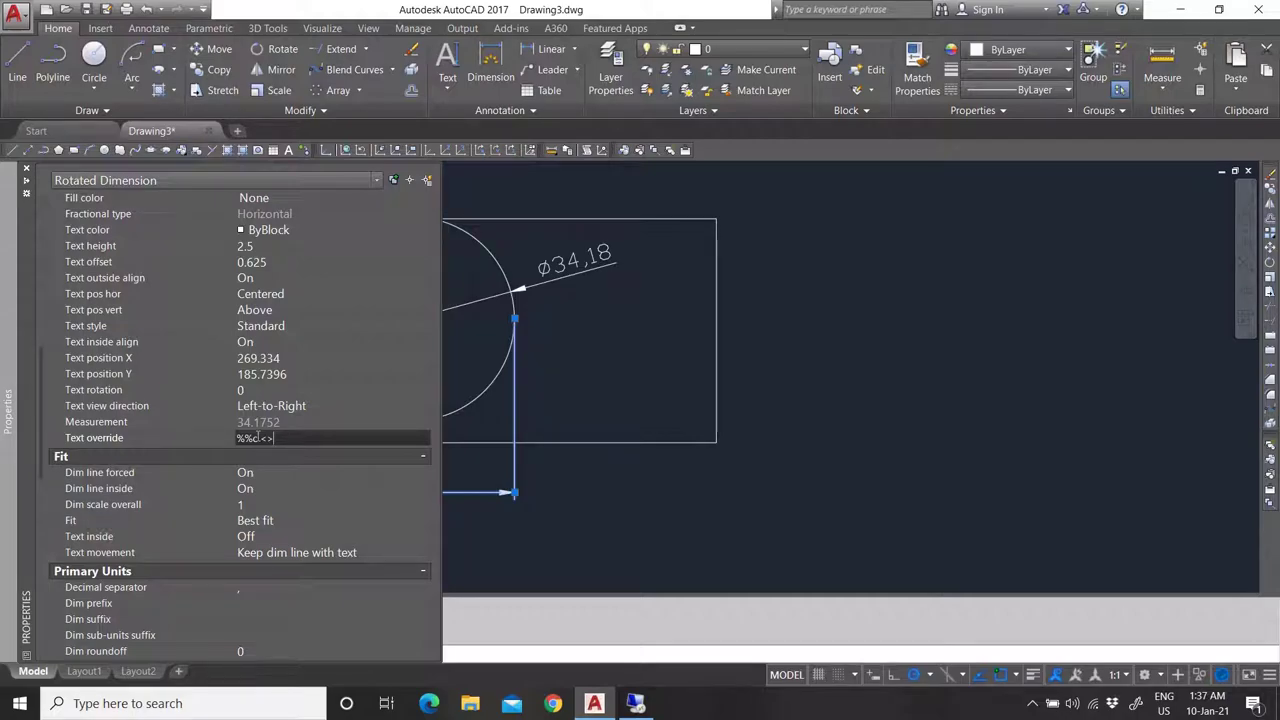
{"action": "key", "text": "Return"}
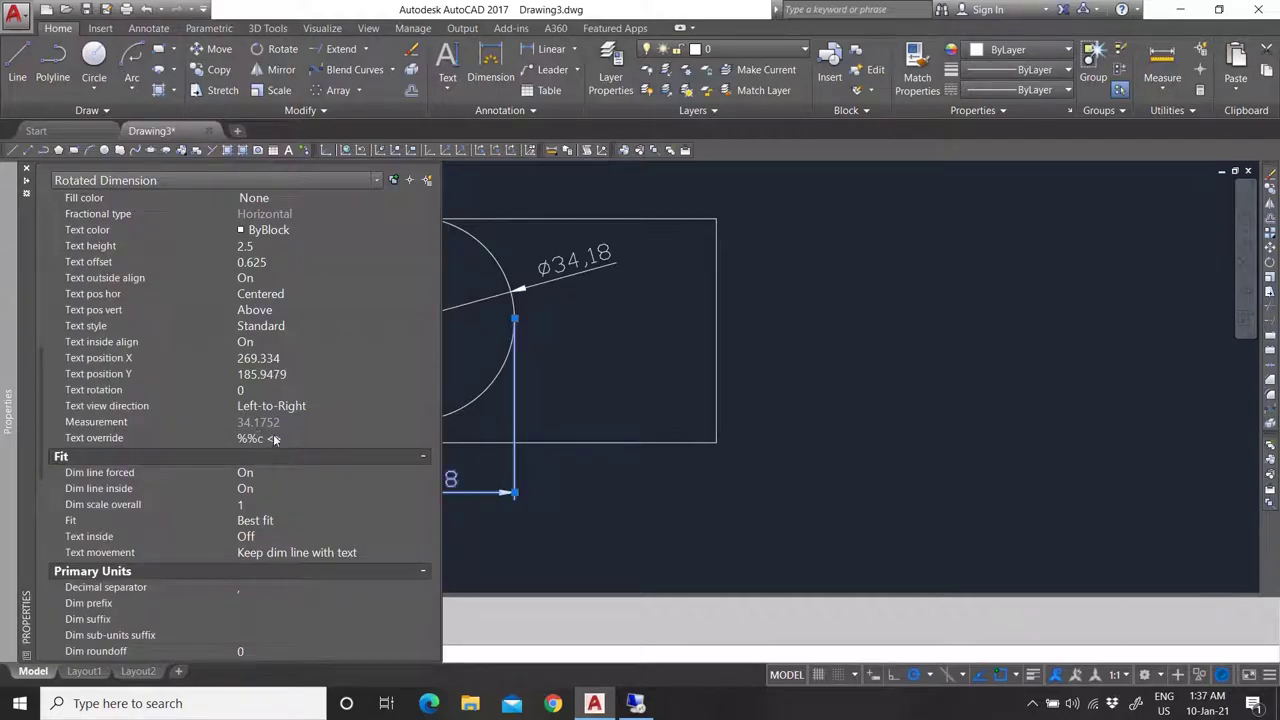
{"action": "scroll", "coordinate": [414, 486], "scroll_direction": "up", "scroll_amount": 5}
{"action": "scroll", "coordinate": [414, 486], "scroll_direction": "down", "scroll_amount": 5}
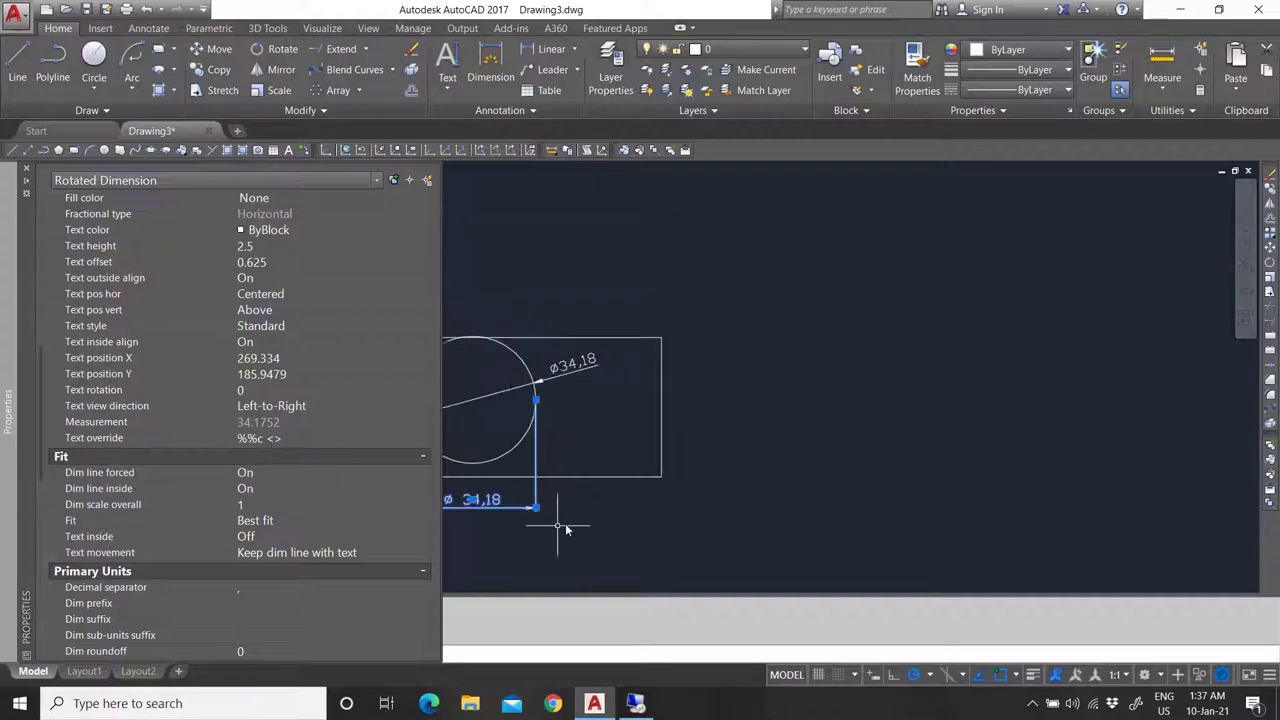
{"action": "scroll", "coordinate": [500, 500], "scroll_direction": "up", "scroll_amount": 4}
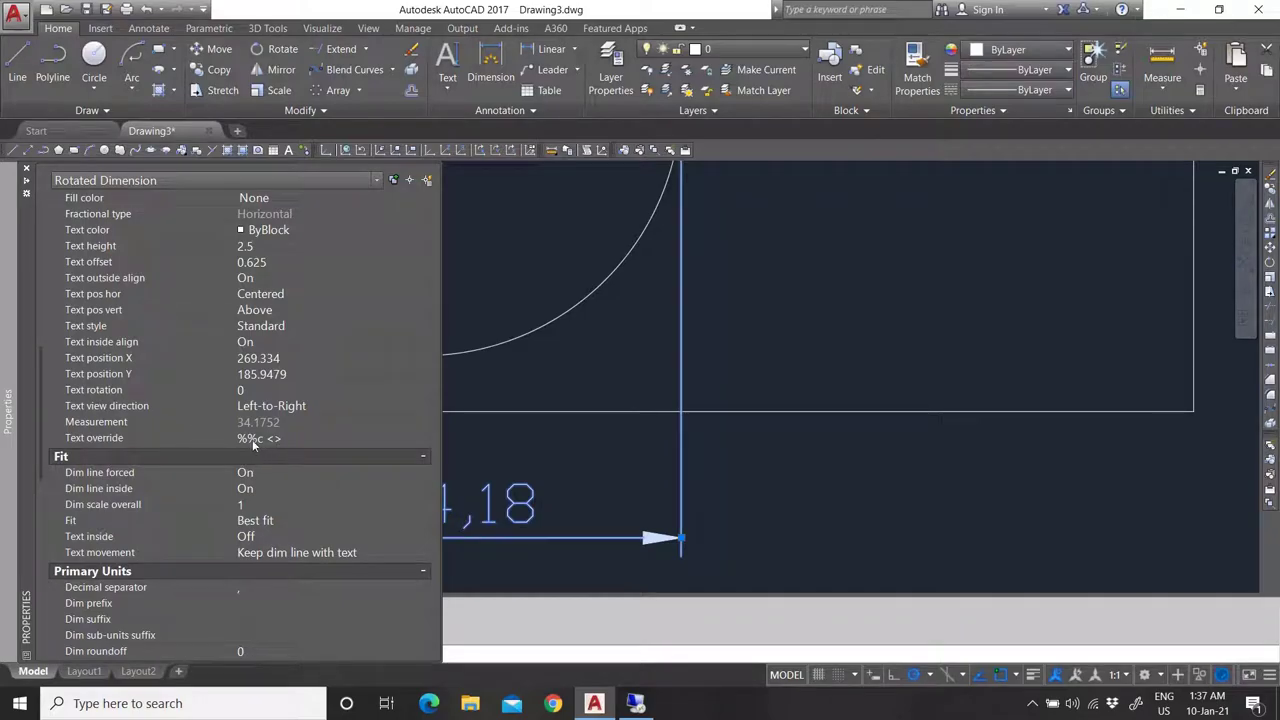
Replace the %%c code in the linear dimension's text override with "dia", keeping the <> placeholder, and deselect the dimension.
{"action": "left_click", "coordinate": [255, 440]}
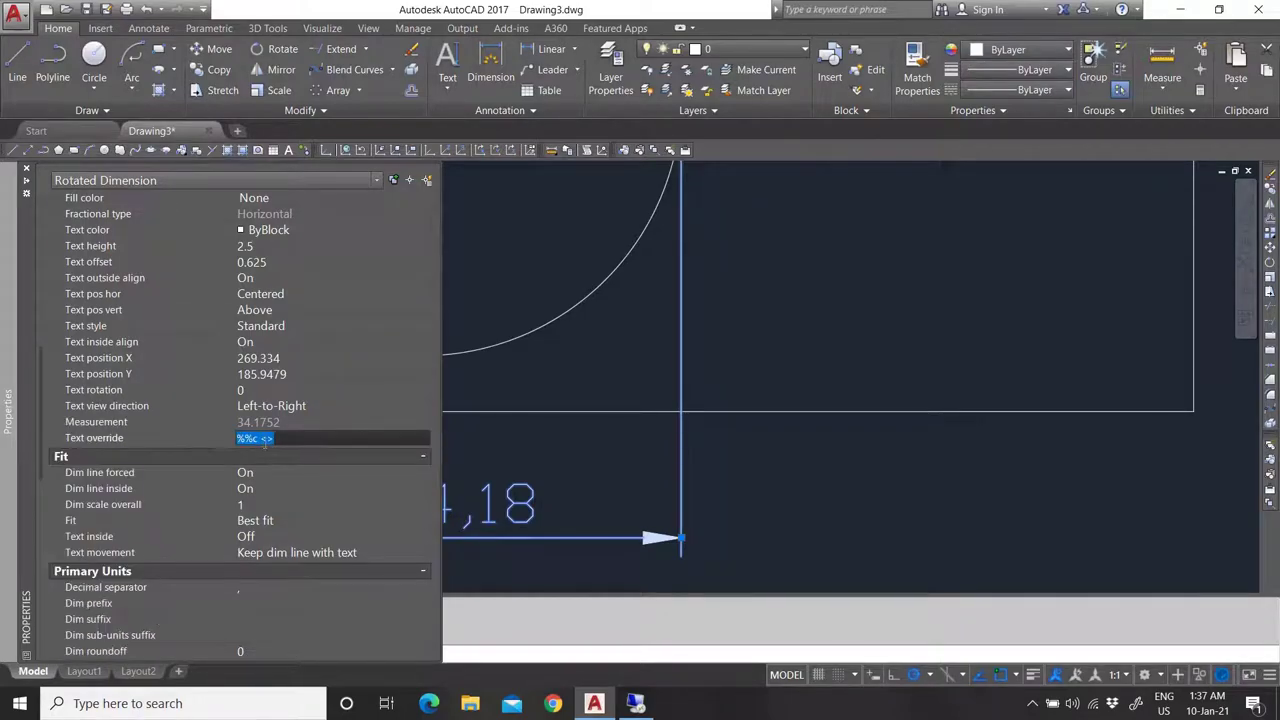
{"action": "scroll", "coordinate": [240, 420], "scroll_direction": "down", "scroll_amount": 3}
{"action": "scroll", "coordinate": [468, 483], "scroll_direction": "down", "scroll_amount": 3}
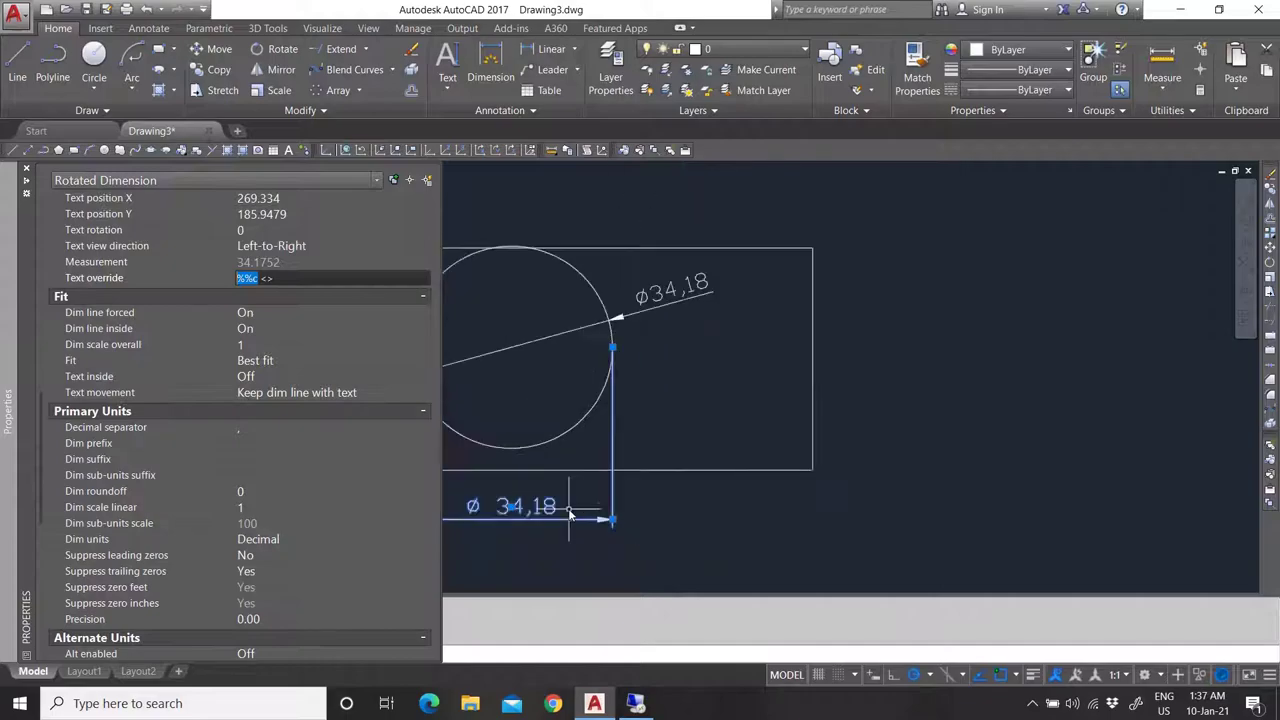
{"action": "scroll", "coordinate": [468, 483], "scroll_direction": "up", "scroll_amount": 4}
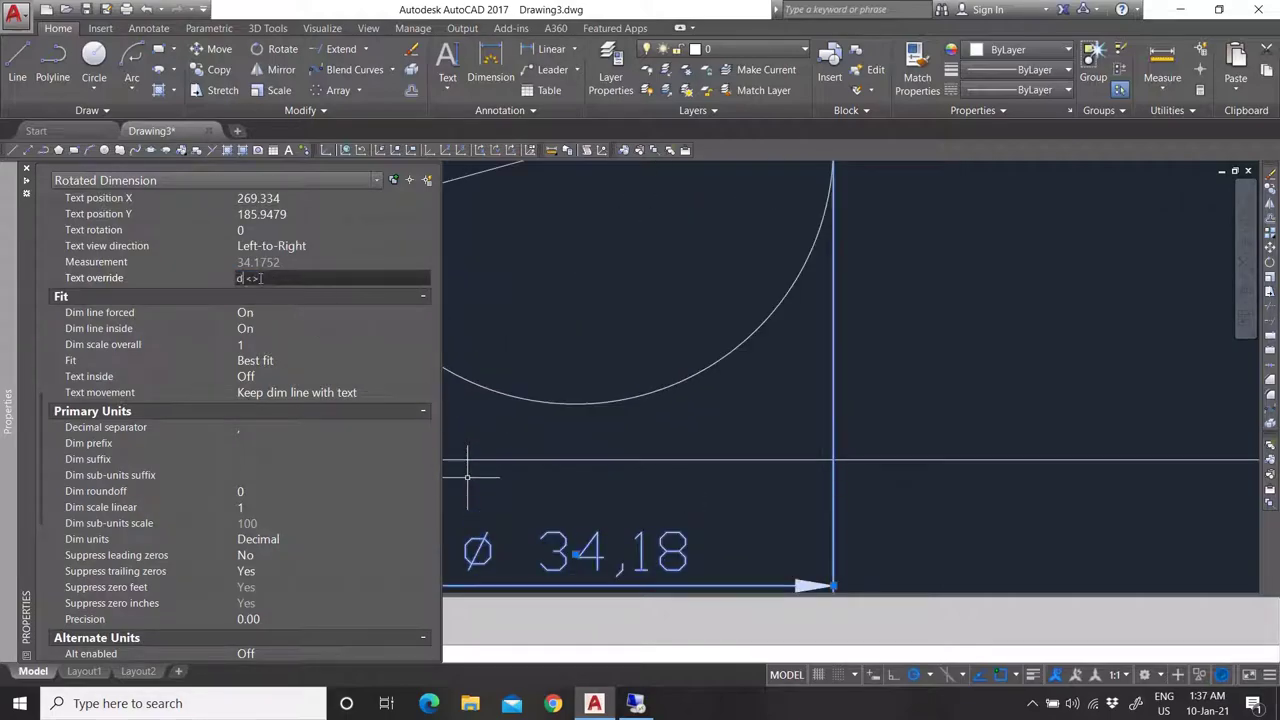
{"action": "key", "text": "Return"}
{"action": "key", "text": "ctrl+1"}
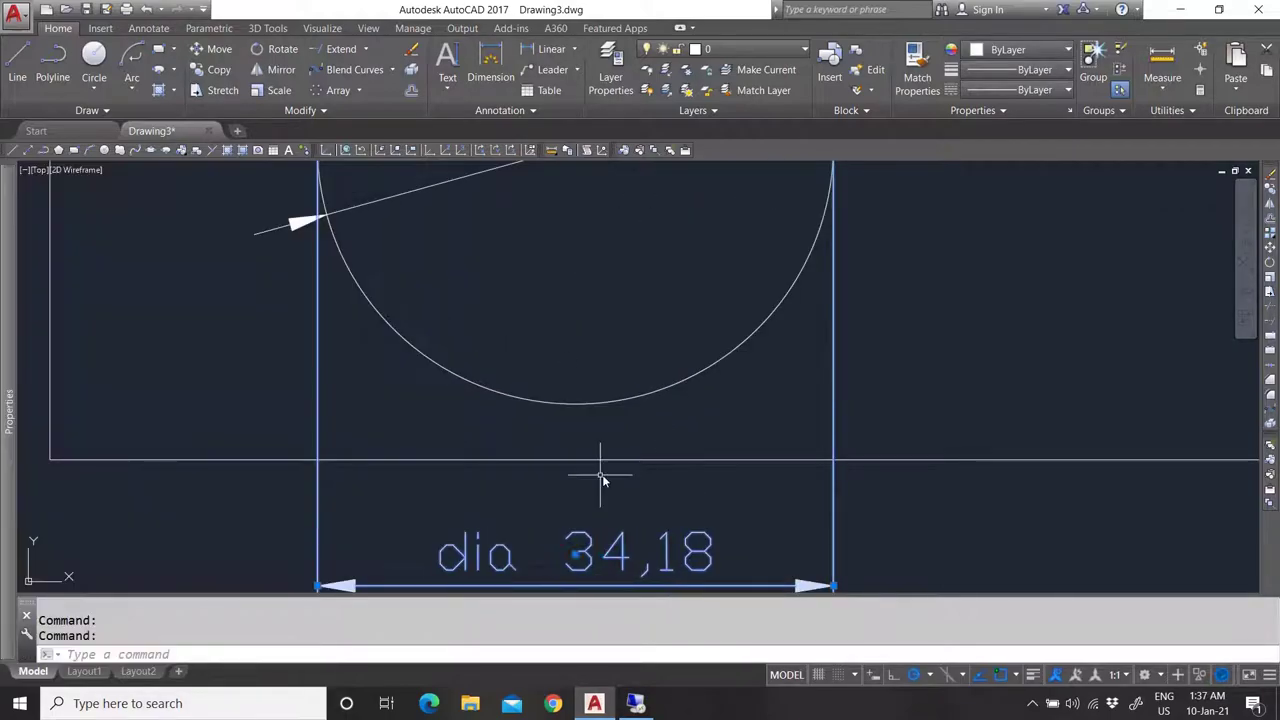
{"action": "scroll", "coordinate": [534, 530], "scroll_direction": "down", "scroll_amount": 4}
{"action": "scroll", "coordinate": [534, 530], "scroll_direction": "up", "scroll_amount": 4}
{"action": "key", "text": "Escape"}
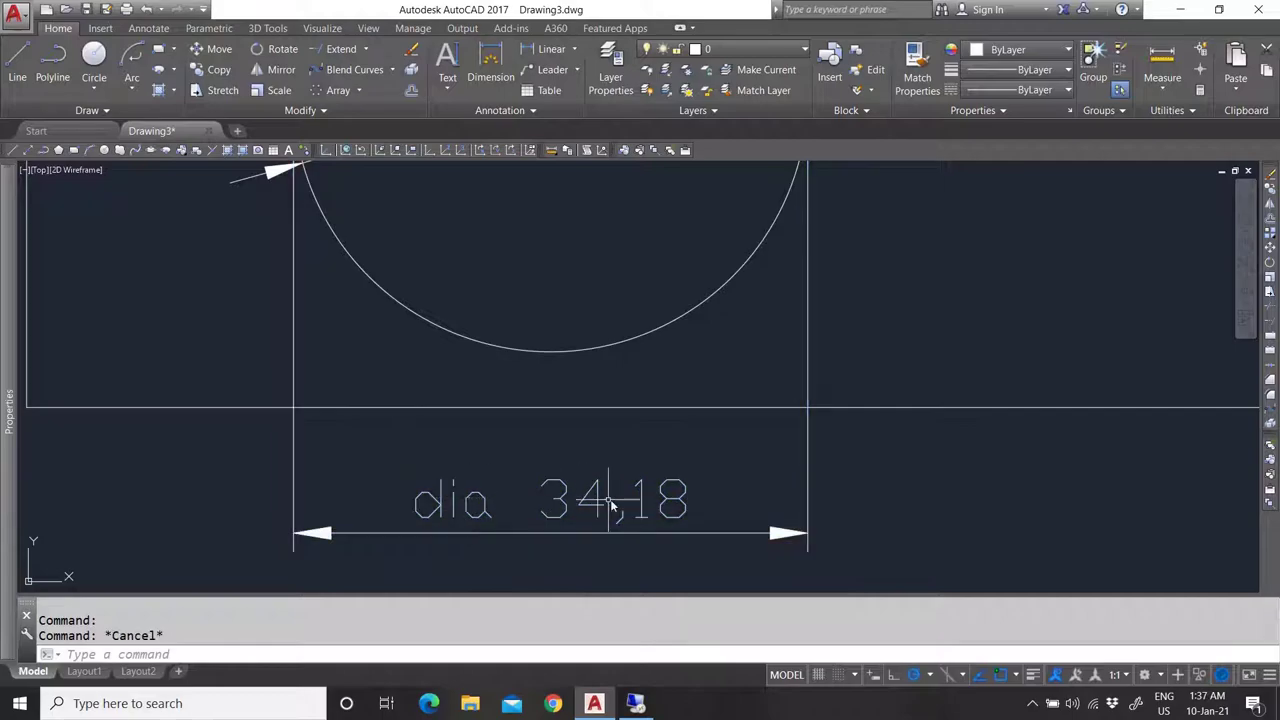
Change the prefix in the lower linear dimension's text override so that it reads "circle <>".
{"action": "mouse_move", "coordinate": [6, 405]}
{"action": "left_click", "coordinate": [536, 510]}
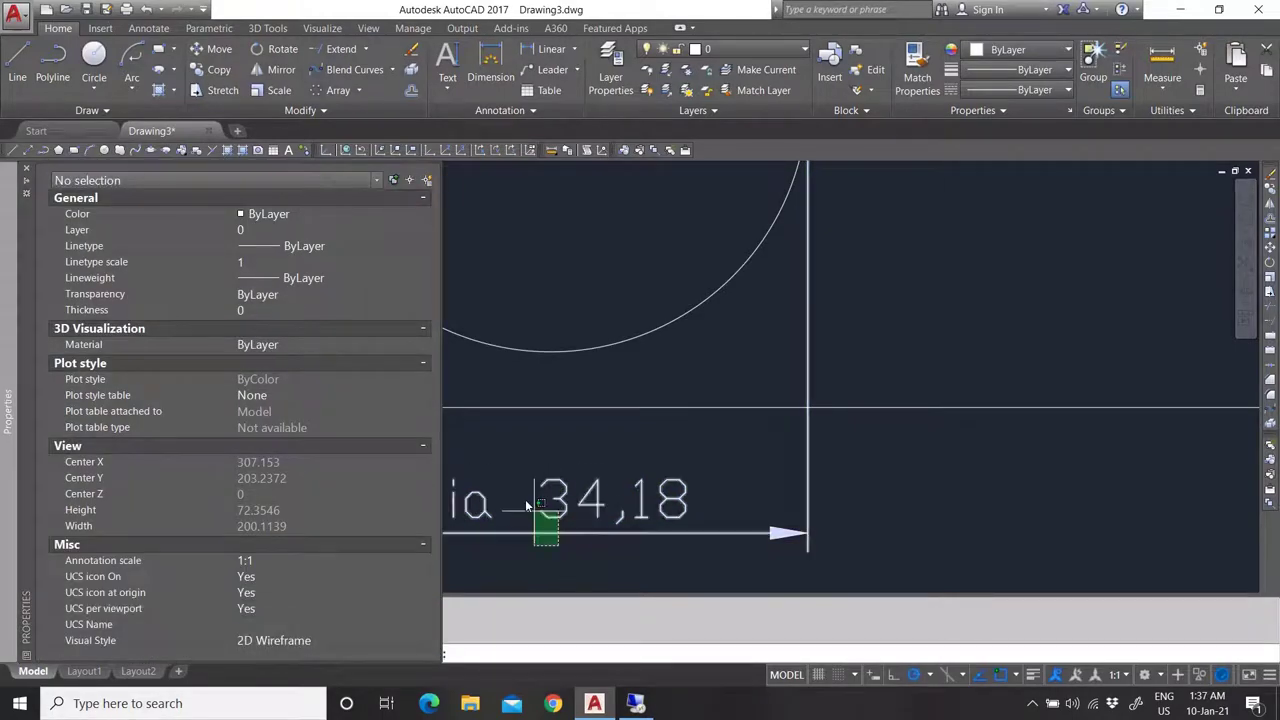
{"action": "scroll", "coordinate": [297, 531], "scroll_direction": "down", "scroll_amount": 10}
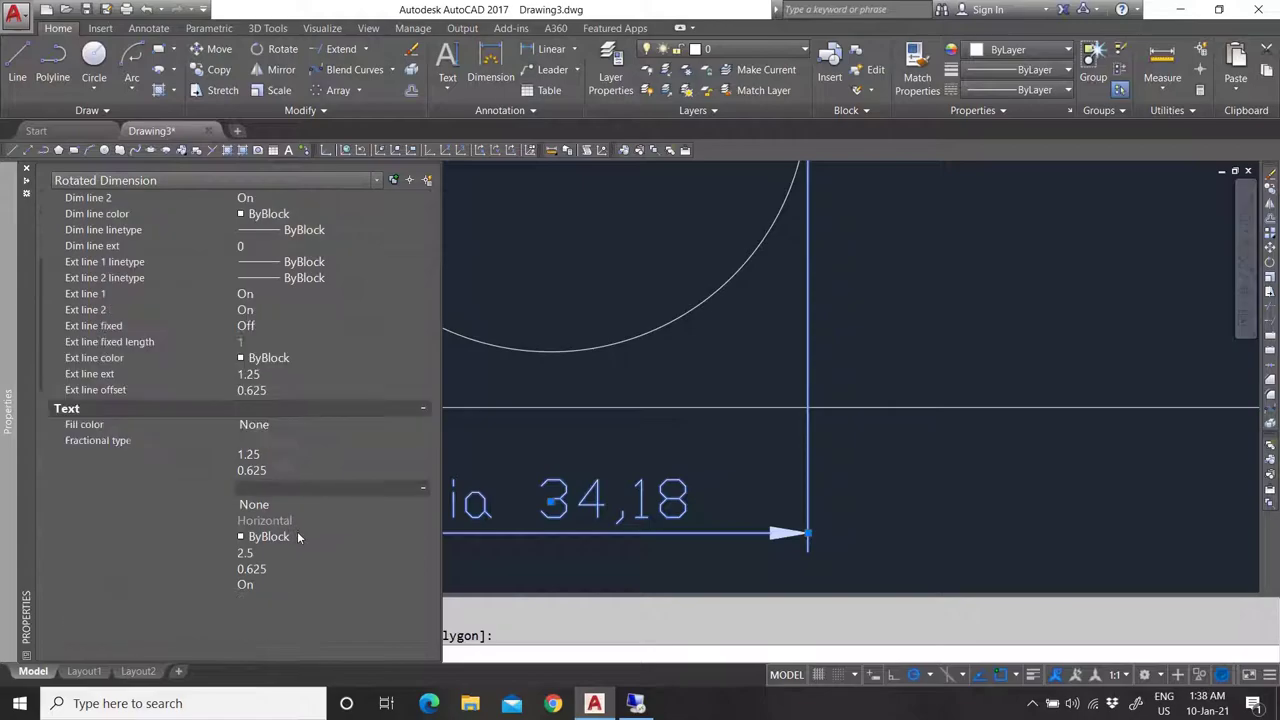
{"action": "scroll", "coordinate": [297, 534], "scroll_direction": "down", "scroll_amount": 5}
{"action": "scroll", "coordinate": [290, 470], "scroll_direction": "down", "scroll_amount": 8}
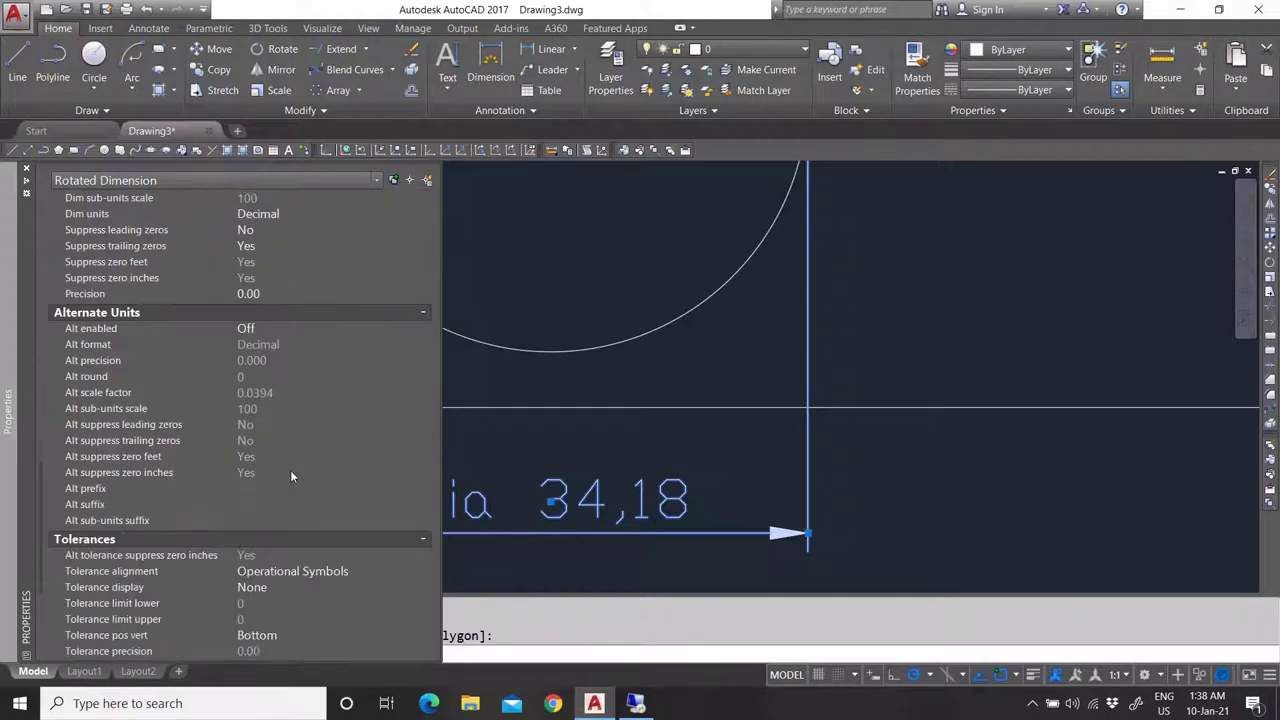
{"action": "scroll", "coordinate": [284, 520], "scroll_direction": "up", "scroll_amount": 8}
{"action": "scroll", "coordinate": [286, 494], "scroll_direction": "up", "scroll_amount": 8}
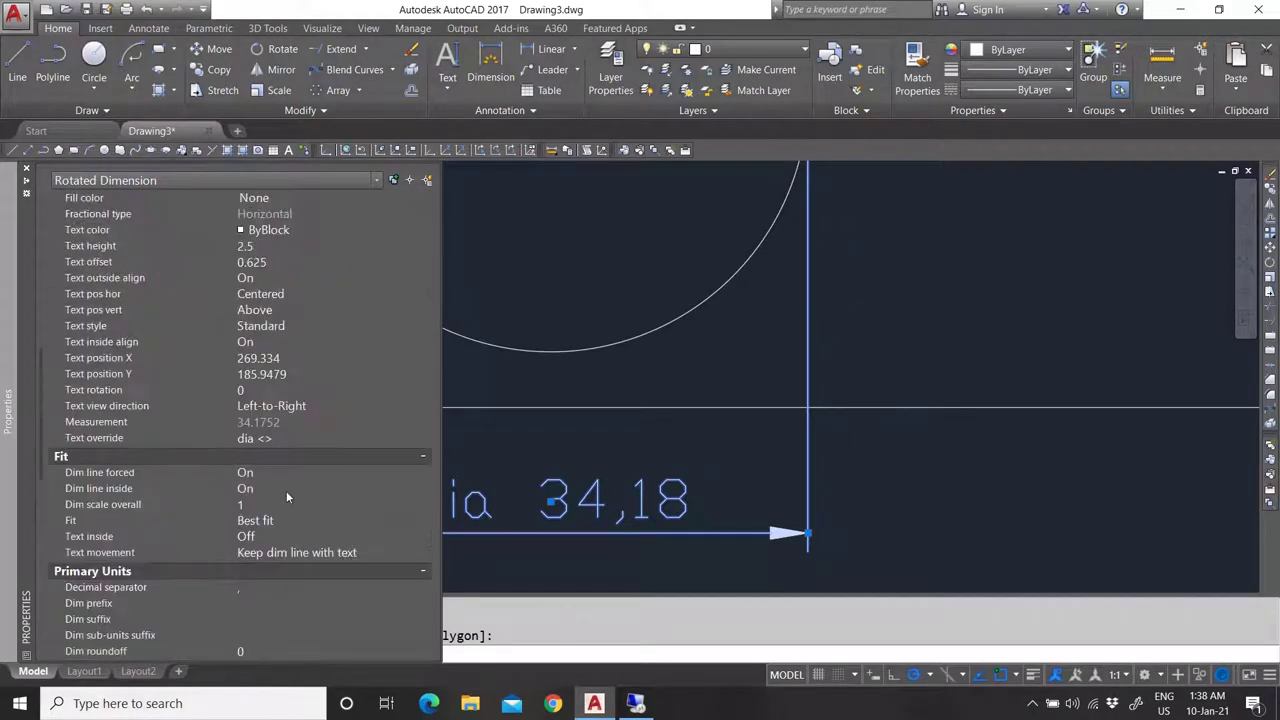
{"action": "left_click", "coordinate": [257, 588]}
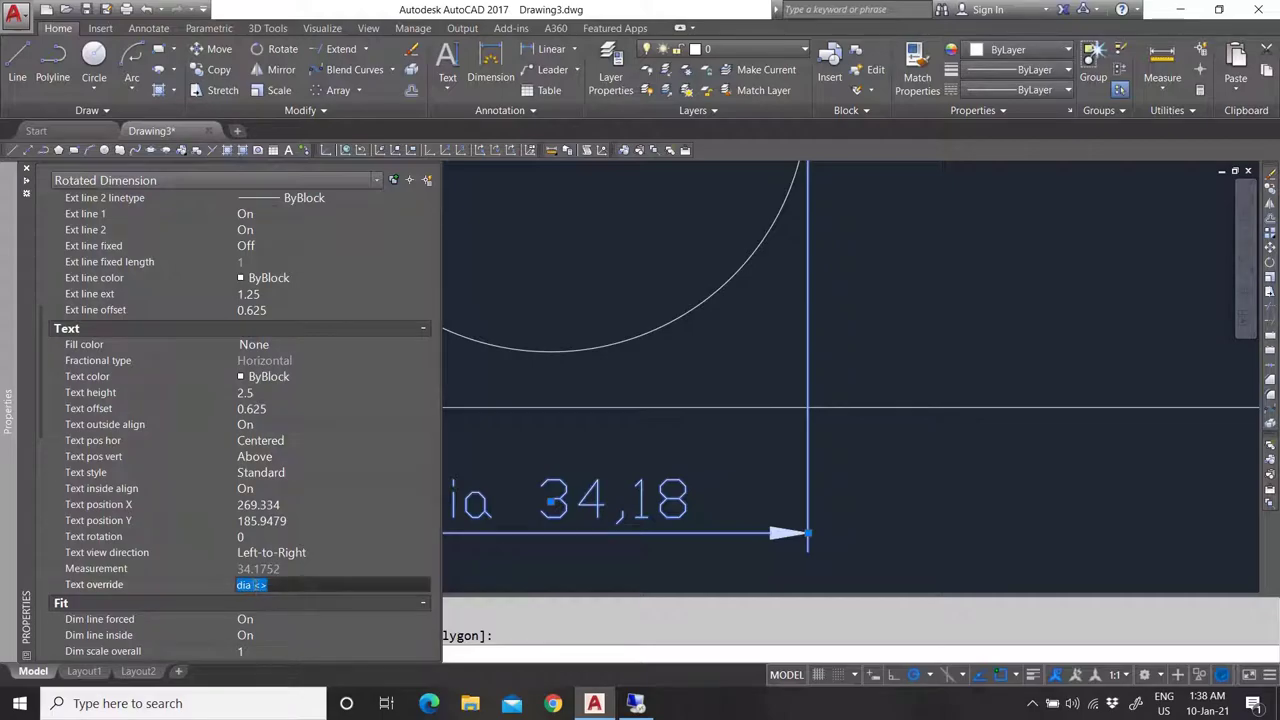
{"action": "type", "text": "circle"}
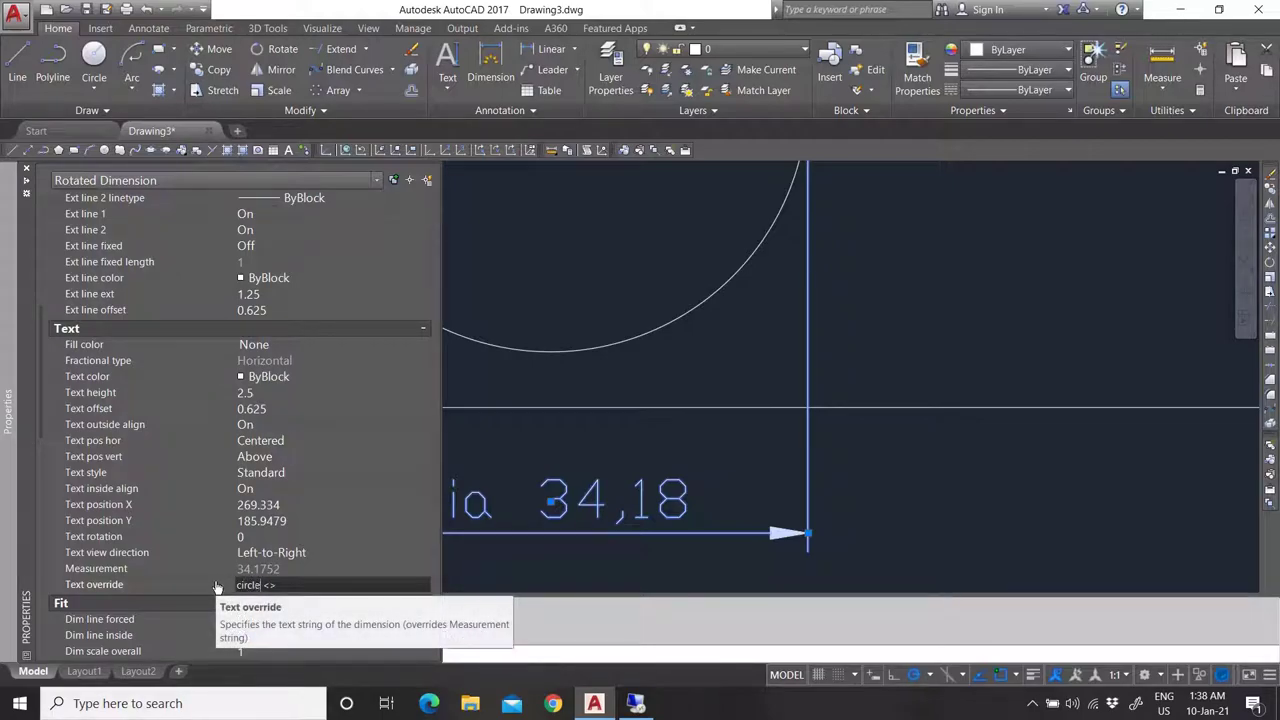
{"action": "key", "text": "Return"}
{"action": "scroll", "coordinate": [490, 470], "scroll_direction": "down", "scroll_amount": 5}
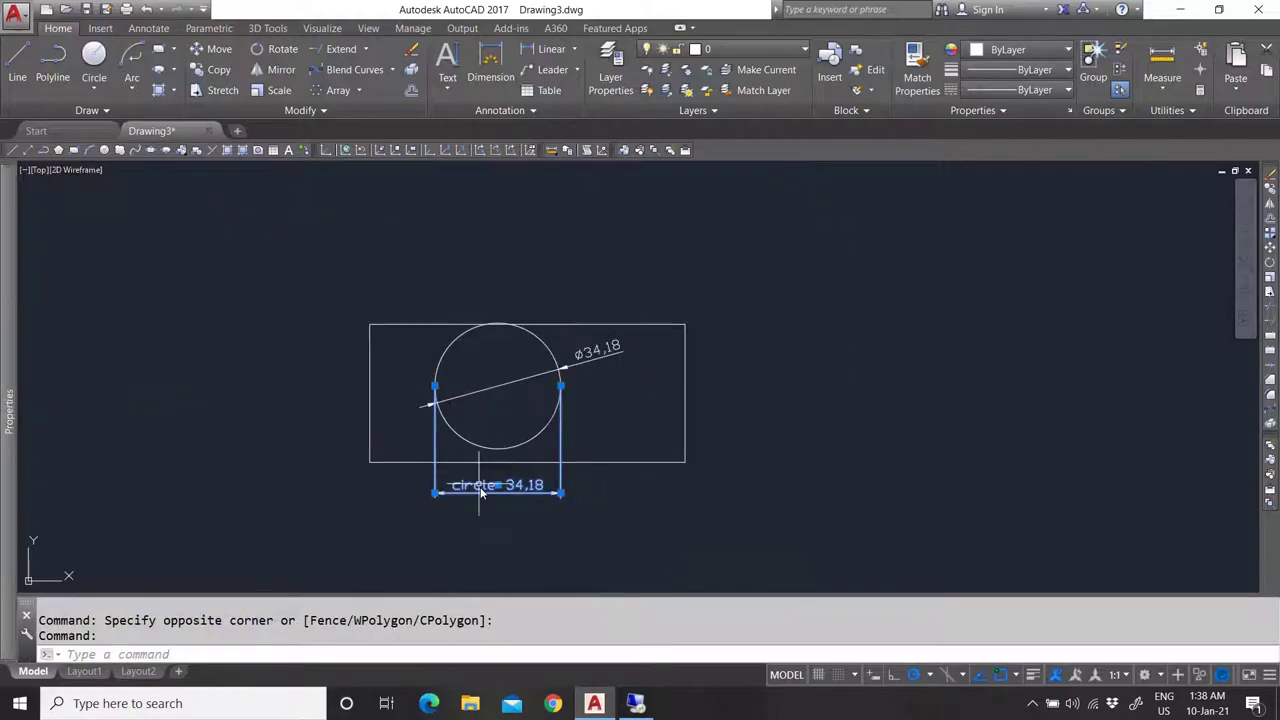
{"action": "scroll", "coordinate": [548, 480], "scroll_direction": "up", "scroll_amount": 4}
{"action": "key", "text": "Escape"}
{"action": "scroll", "coordinate": [440, 475], "scroll_direction": "down", "scroll_amount": 2}
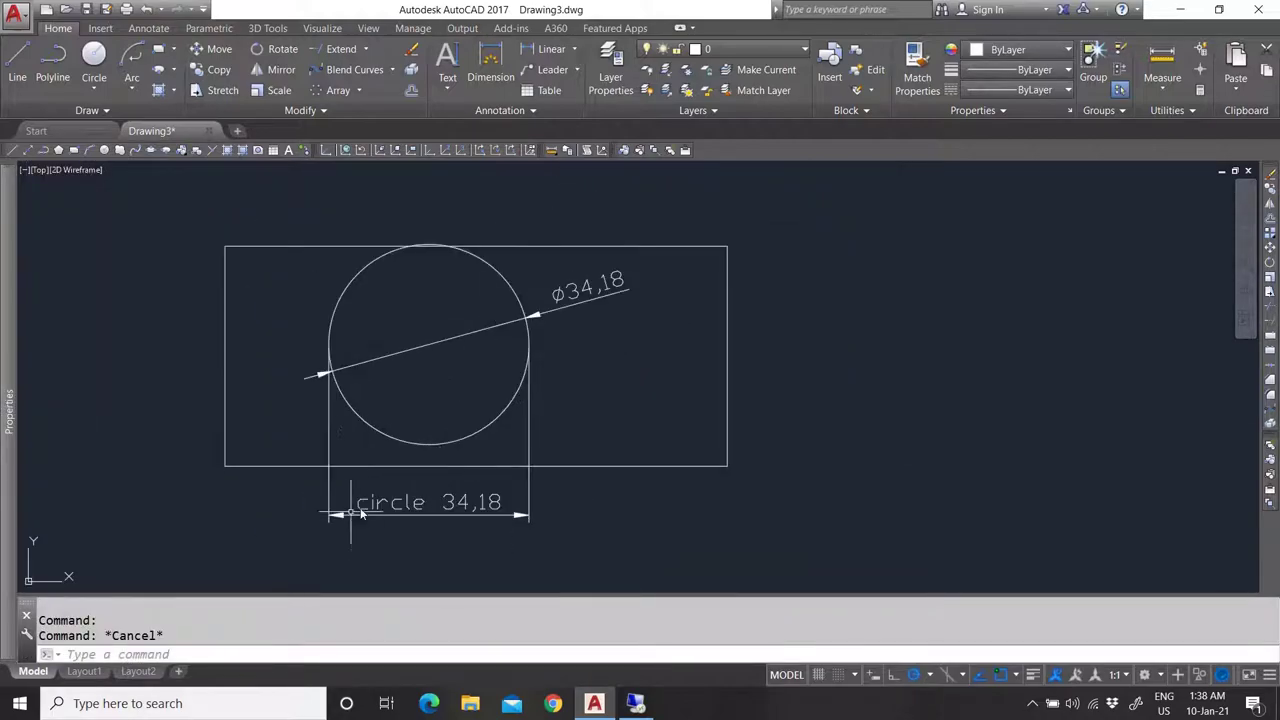
Insert an equals sign in the linear dimension's text override so that it reads "circle = <>".
{"action": "left_click", "coordinate": [451, 510]}
{"action": "mouse_move", "coordinate": [10, 505]}
{"action": "scroll", "coordinate": [230, 495], "scroll_direction": "down", "scroll_amount": 5}
{"action": "scroll", "coordinate": [265, 510], "scroll_direction": "down", "scroll_amount": 10}
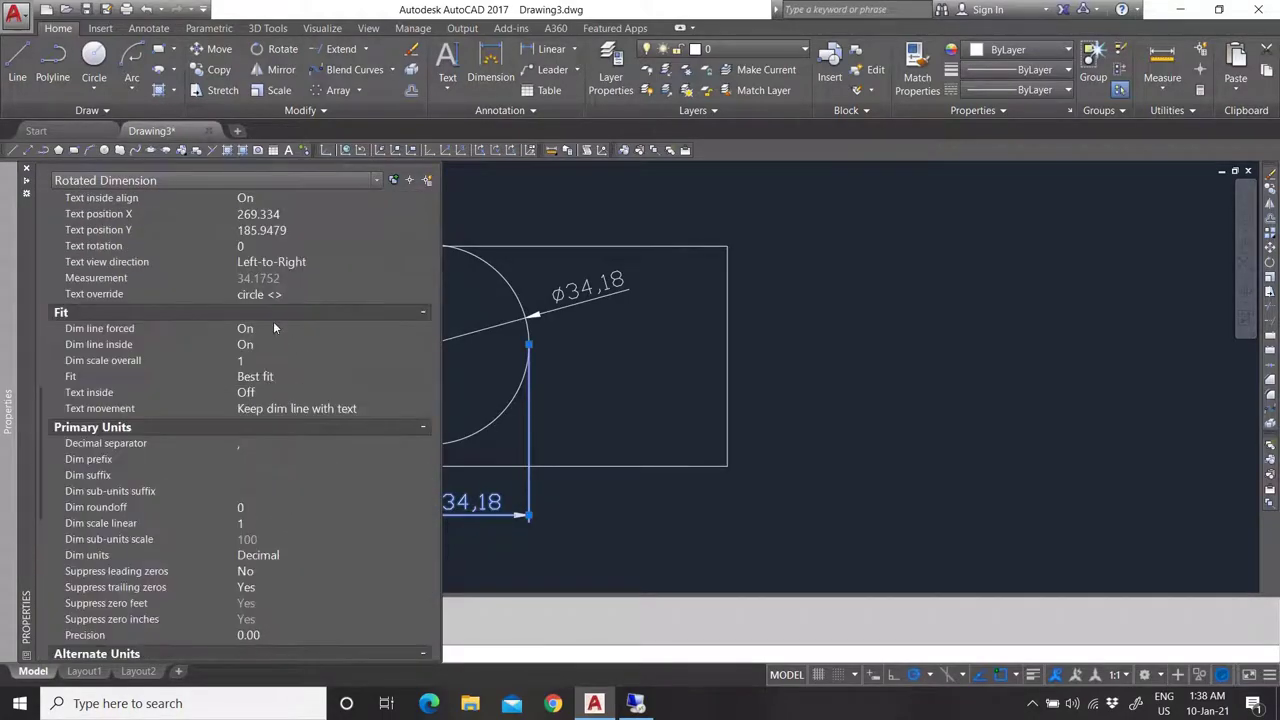
{"action": "left_click", "coordinate": [265, 295]}
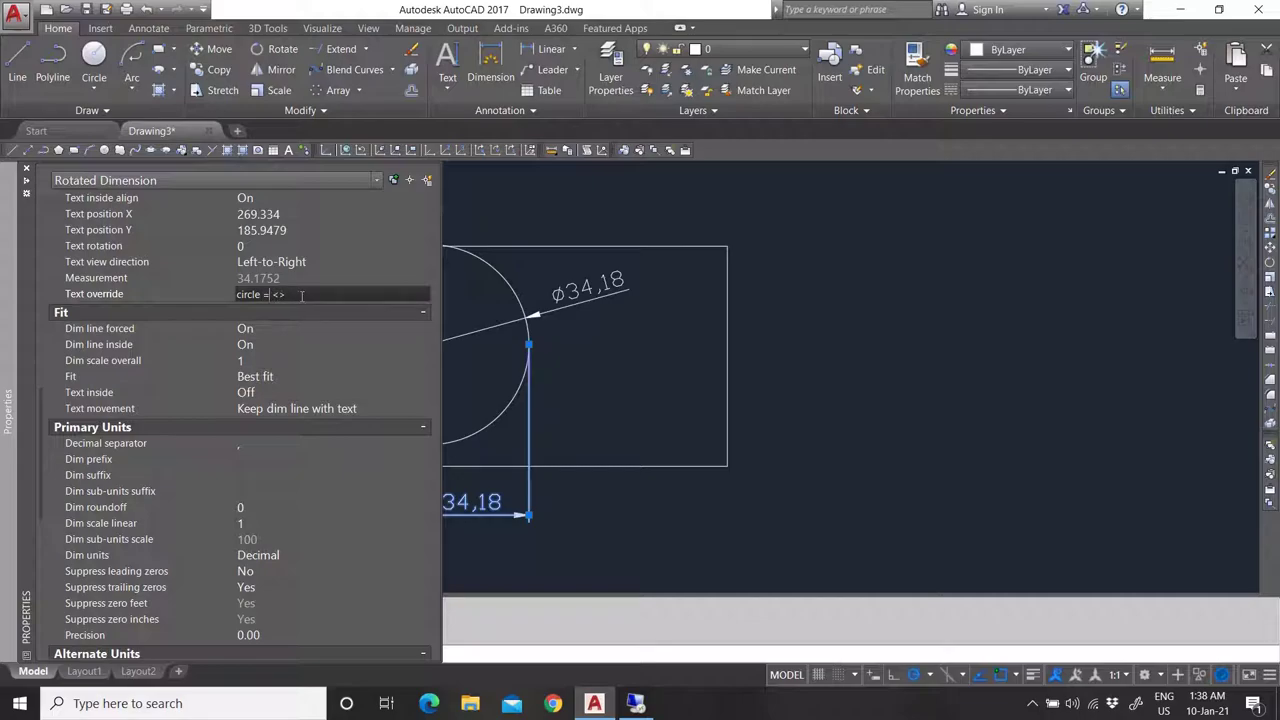
{"action": "key", "text": "Return"}
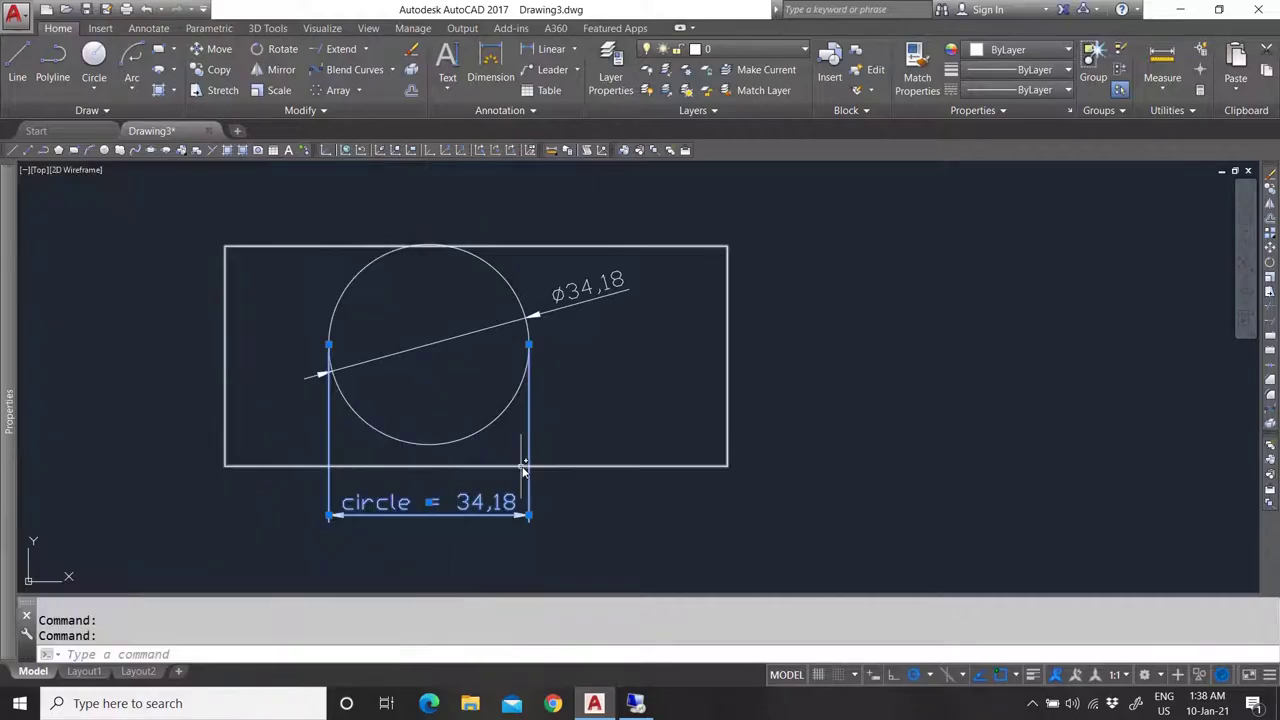
Append the unit mm to the linear dimension's text override, making it "circle = <> mm", and deselect the dimension.
{"action": "mouse_move", "coordinate": [7, 418]}
{"action": "left_click", "coordinate": [313, 294]}
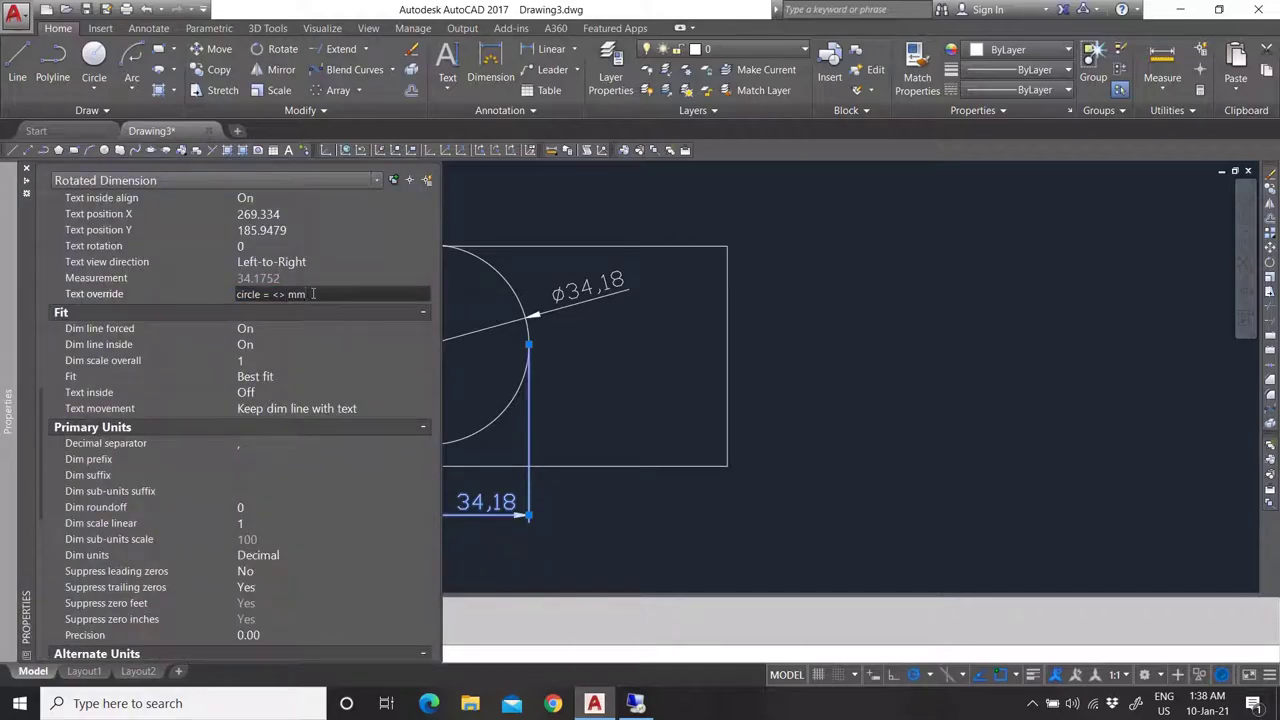
{"action": "type", "text": "mm"}
{"action": "key", "text": "Return"}
{"action": "scroll", "coordinate": [664, 519], "scroll_direction": "up", "scroll_amount": 2}
{"action": "key", "text": "Escape"}
{"action": "scroll", "coordinate": [778, 519], "scroll_direction": "up", "scroll_amount": 2}
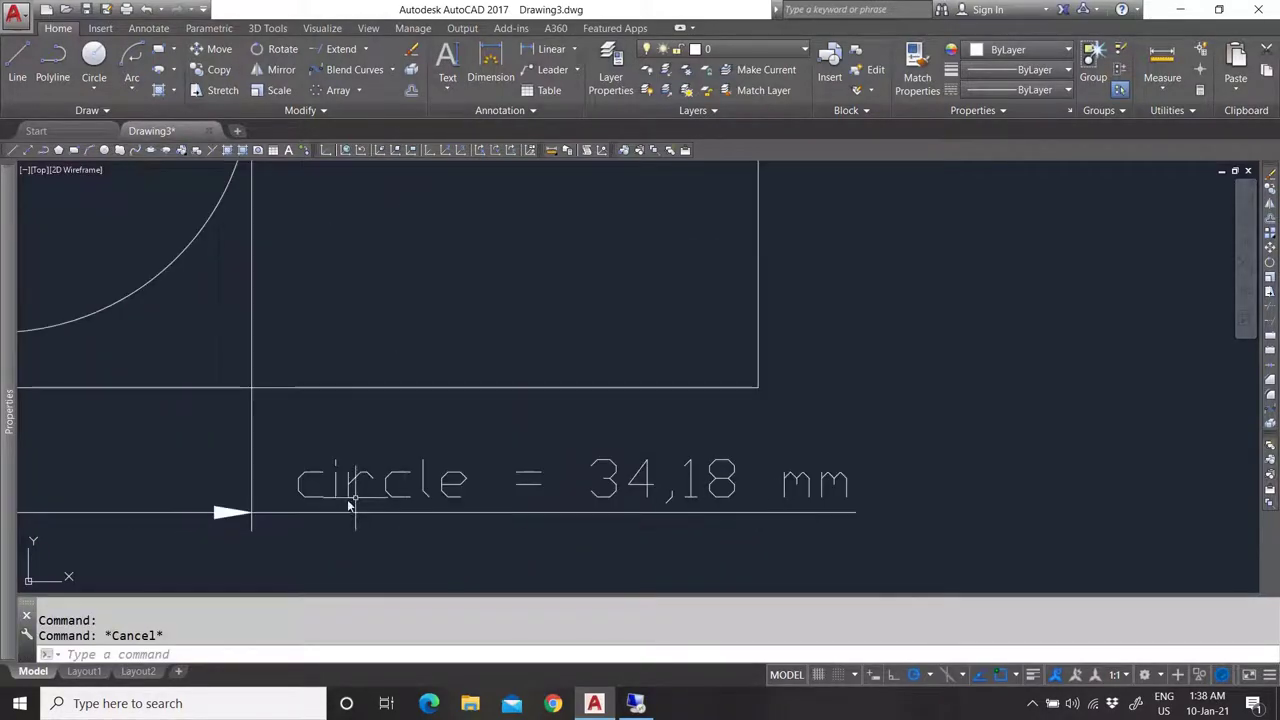
Remove the space before mm in the linear dimension's text override so that it reads "circle = <>mm".
{"action": "scroll", "coordinate": [680, 512], "scroll_direction": "down", "scroll_amount": 4}
{"action": "left_click", "coordinate": [669, 514]}
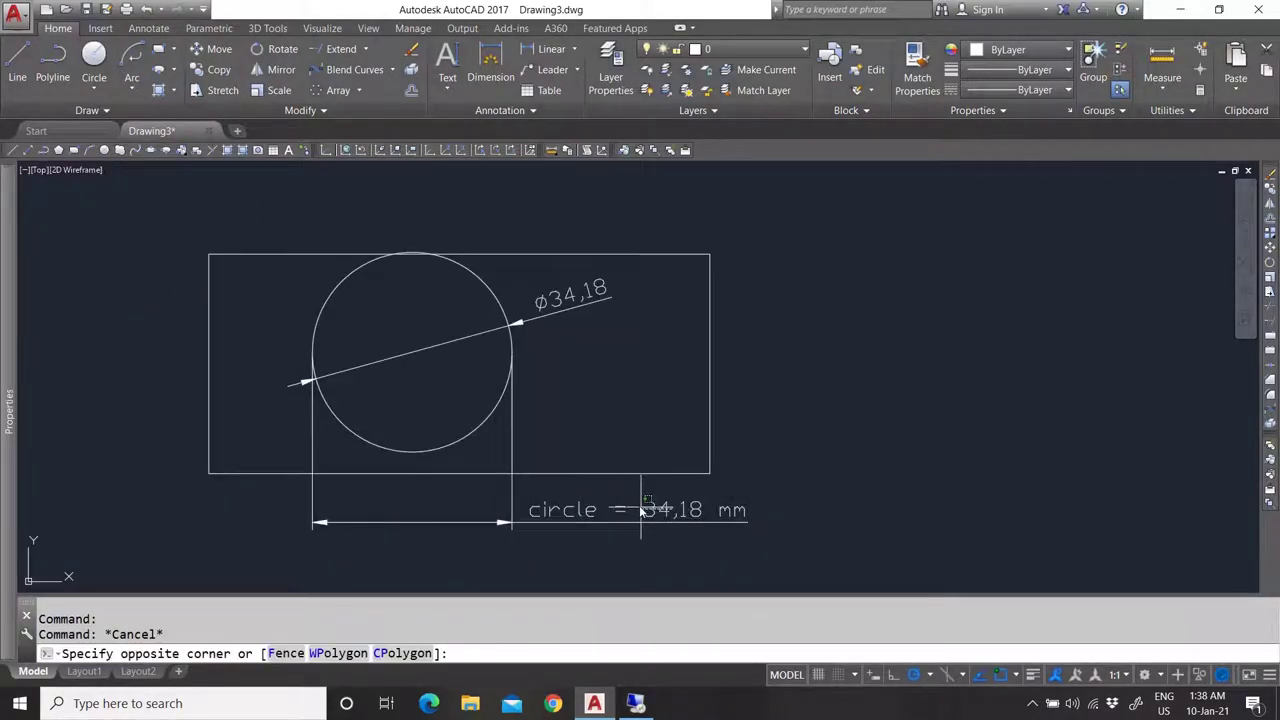
{"action": "left_click", "coordinate": [257, 429]}
{"action": "mouse_move", "coordinate": [10, 400]}
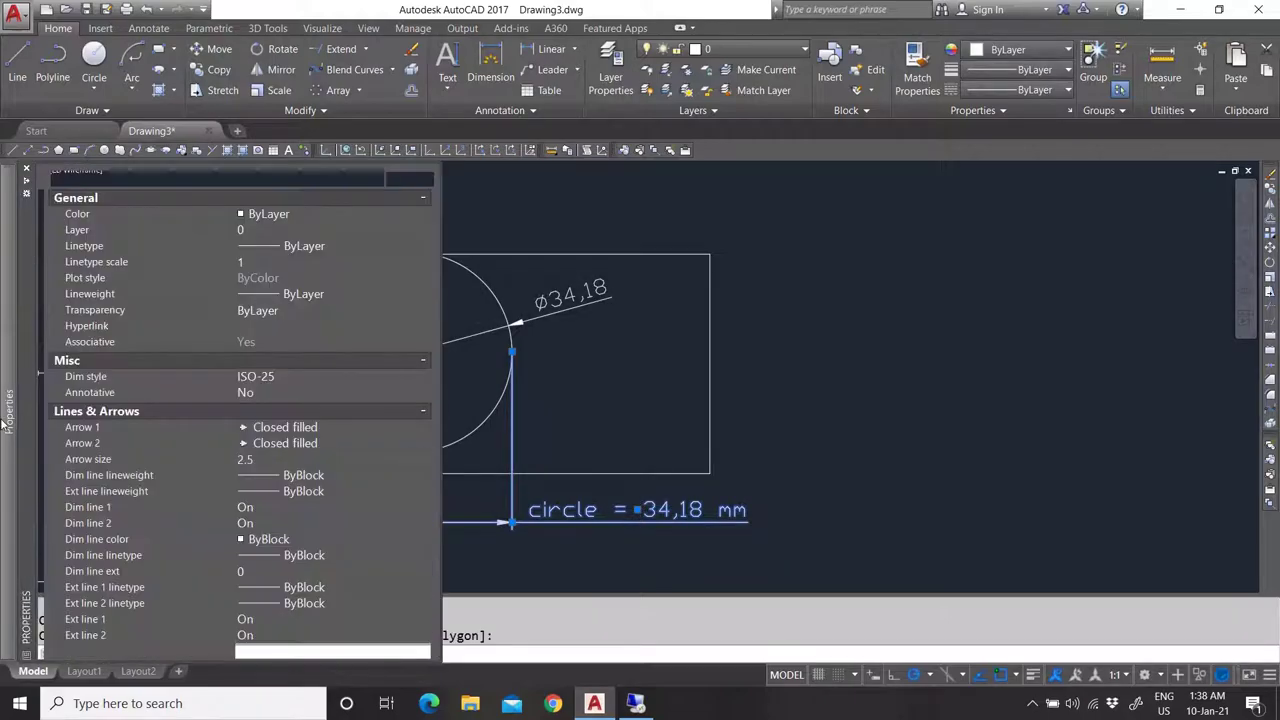
{"action": "scroll", "coordinate": [337, 471], "scroll_direction": "down", "scroll_amount": 5}
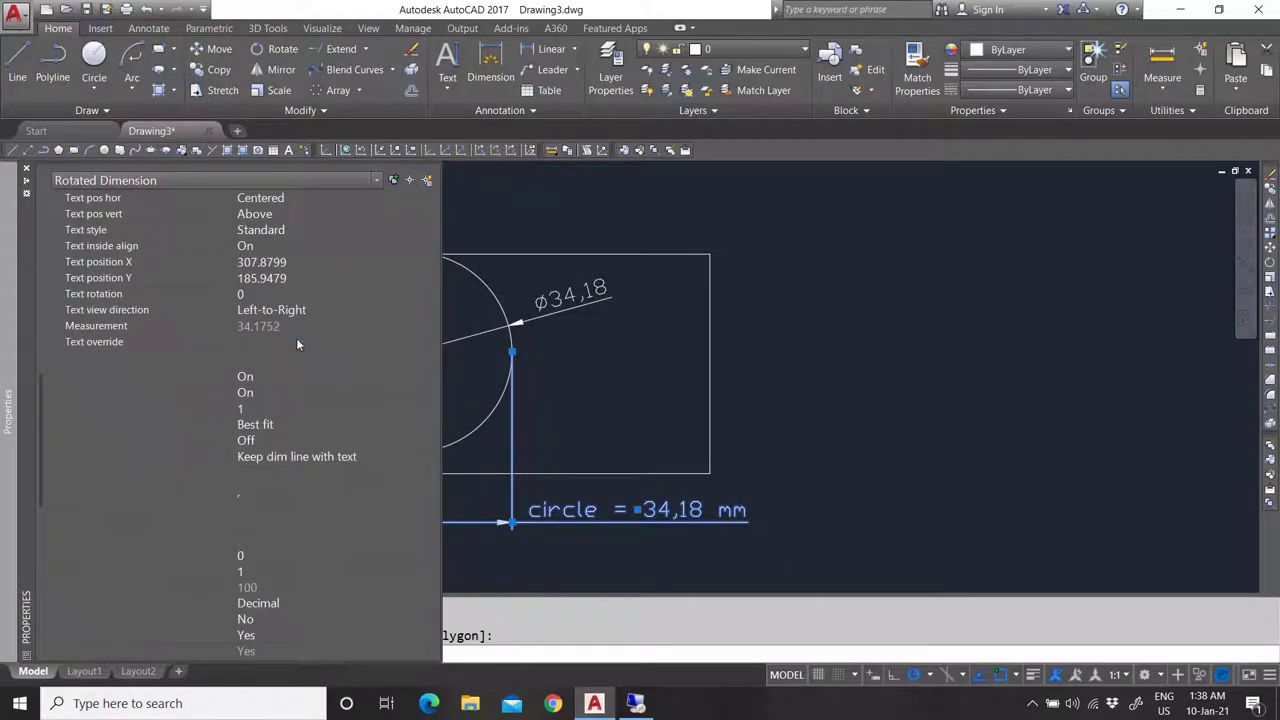
{"action": "left_click", "coordinate": [296, 342]}
{"action": "left_click", "coordinate": [288, 342]}
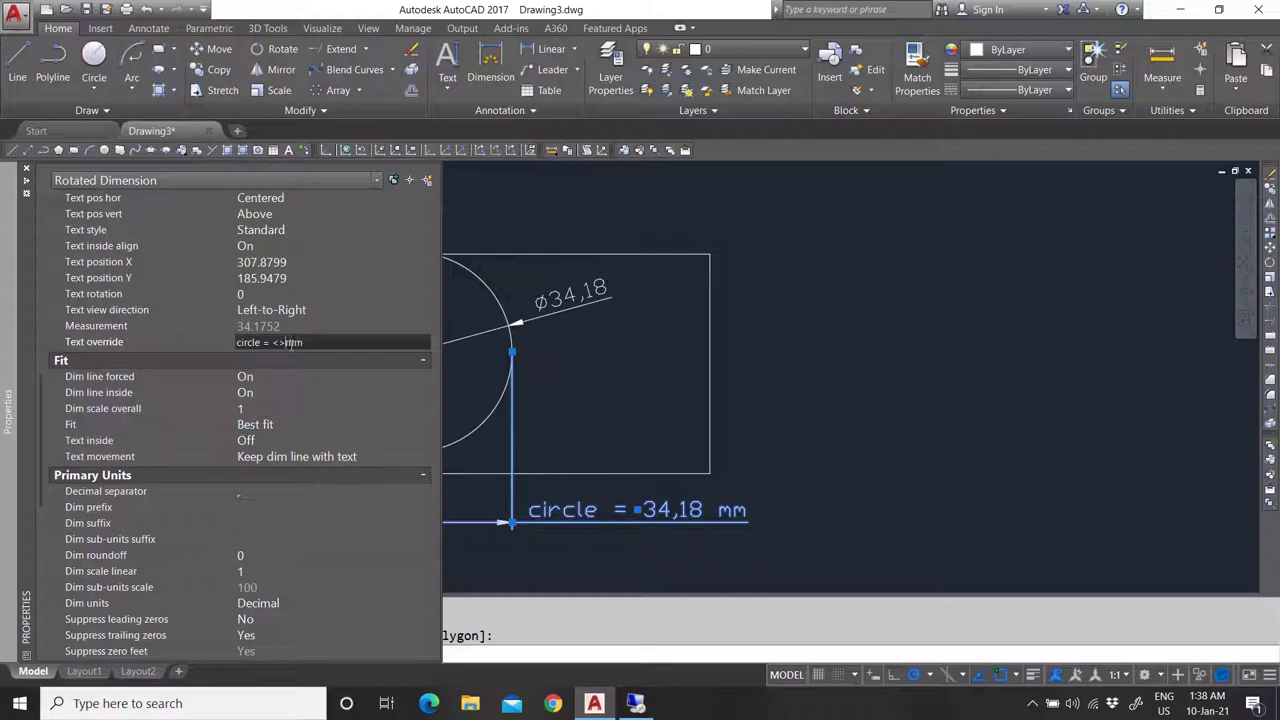
{"action": "key", "text": "Return"}
{"action": "key", "text": "Escape"}
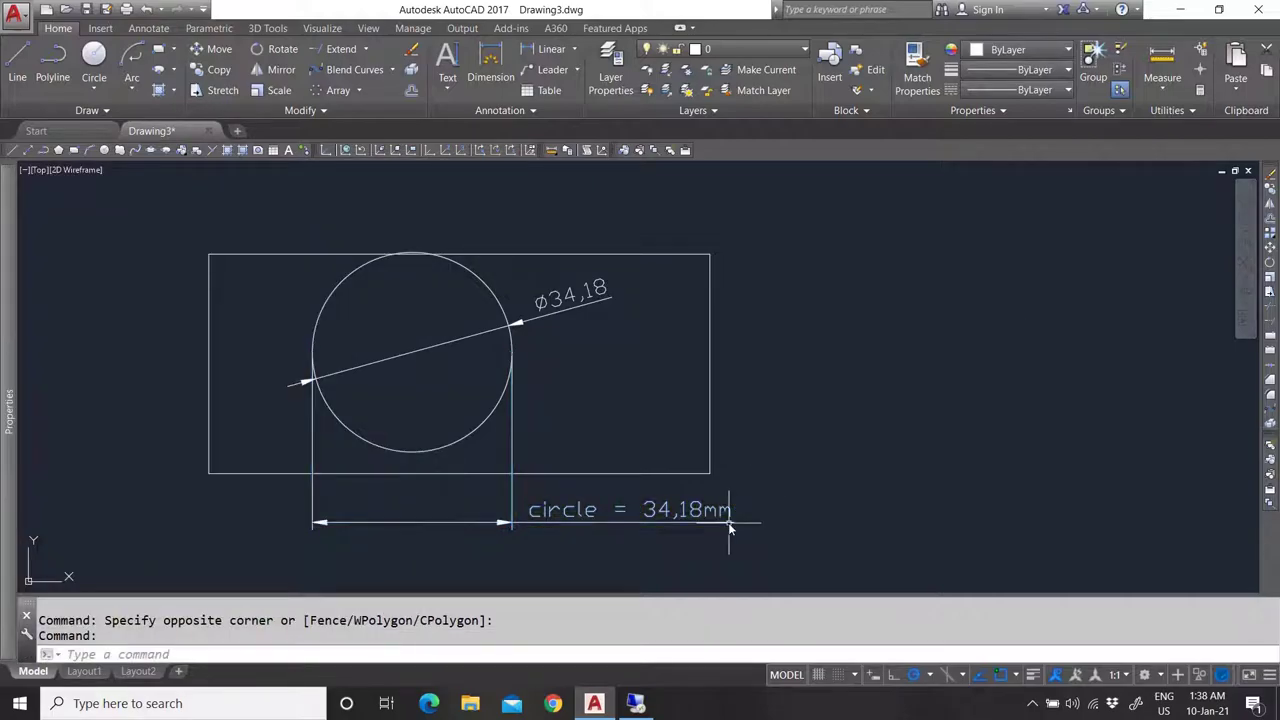
{"action": "scroll", "coordinate": [727, 524], "scroll_direction": "up", "scroll_amount": 5}
{"action": "scroll", "coordinate": [727, 524], "scroll_direction": "down", "scroll_amount": 5}
{"action": "scroll", "coordinate": [509, 490], "scroll_direction": "up", "scroll_amount": 2}
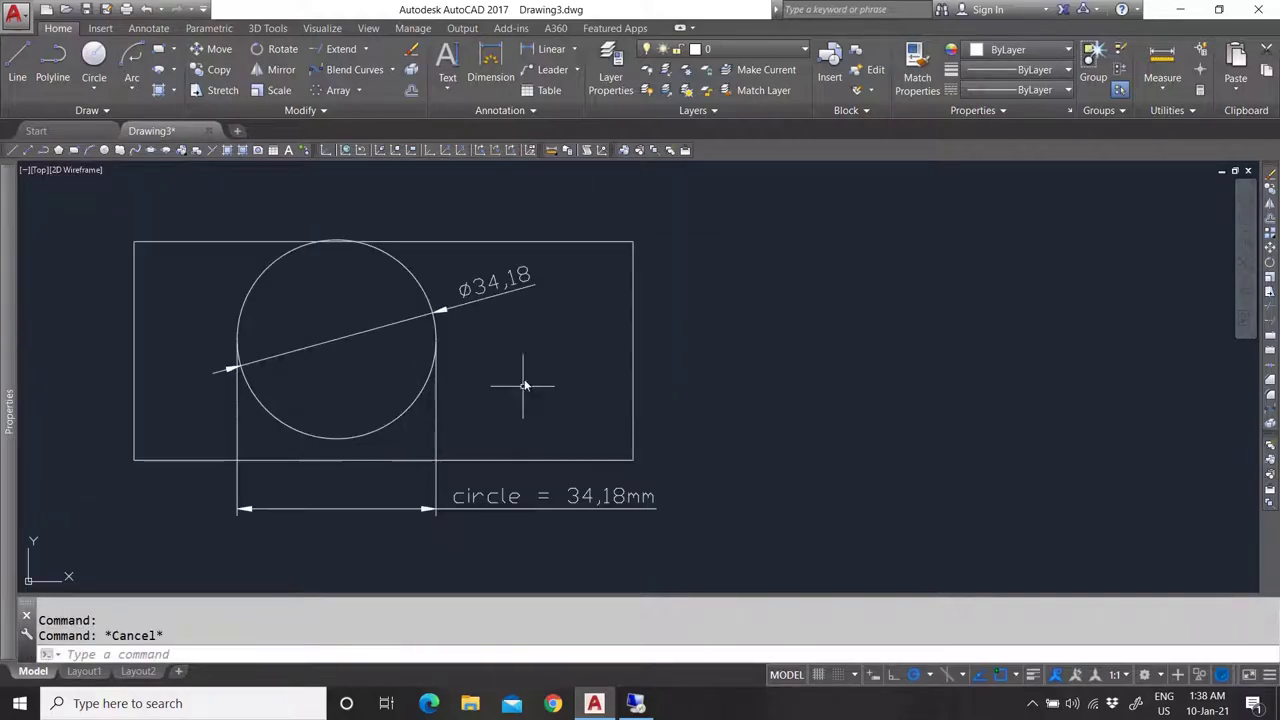
{"action": "scroll", "coordinate": [453, 318], "scroll_direction": "up", "scroll_amount": 3}
{"action": "scroll", "coordinate": [500, 420], "scroll_direction": "down", "scroll_amount": 4}
{"action": "scroll", "coordinate": [508, 400], "scroll_direction": "up", "scroll_amount": 2}
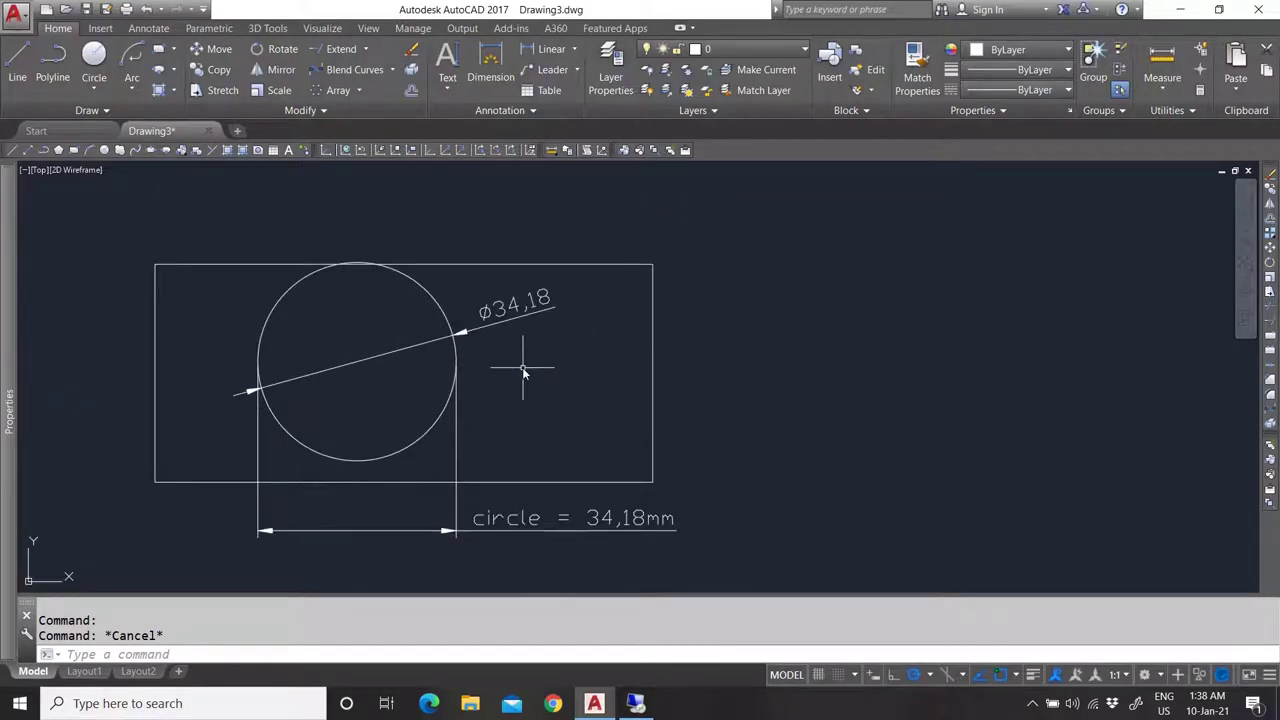
{"action": "left_click", "coordinate": [496, 520]}
{"action": "key", "text": "Escape"}
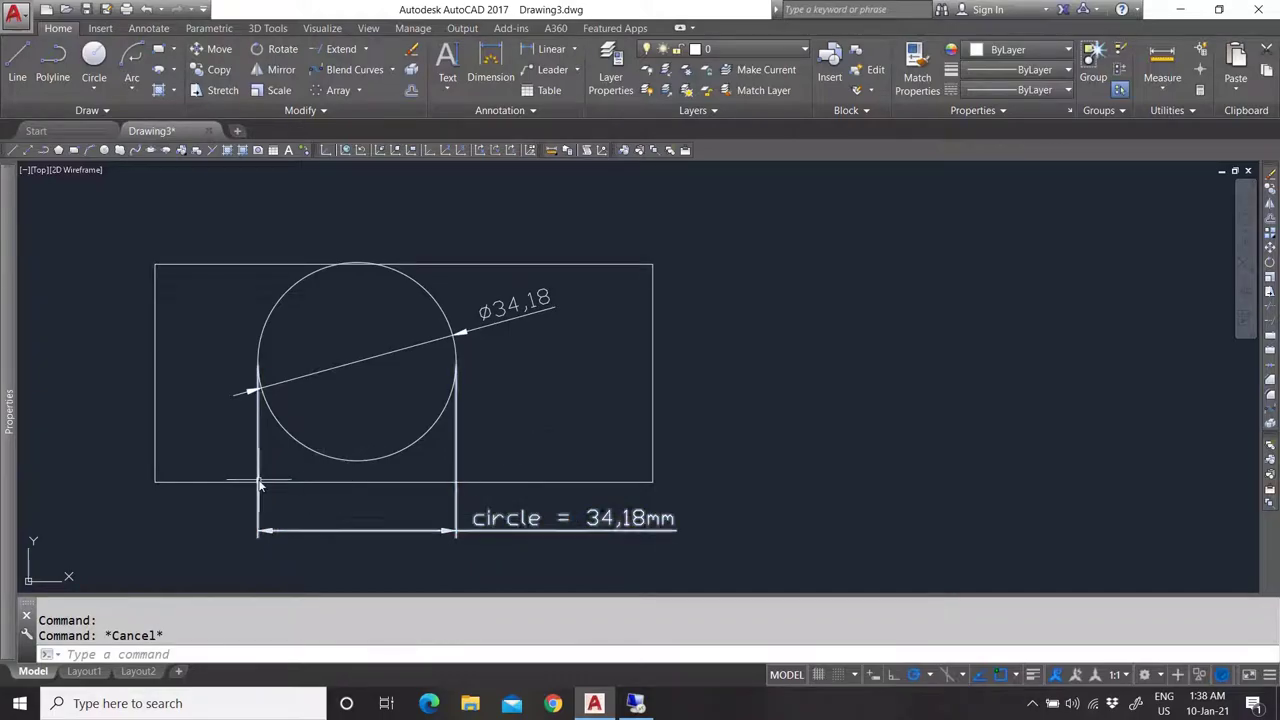
Stretch the linear dimension's second extension origin horizontally from the circle's right quadrant to the rectangle's right edge.
{"action": "left_click", "coordinate": [457, 430]}
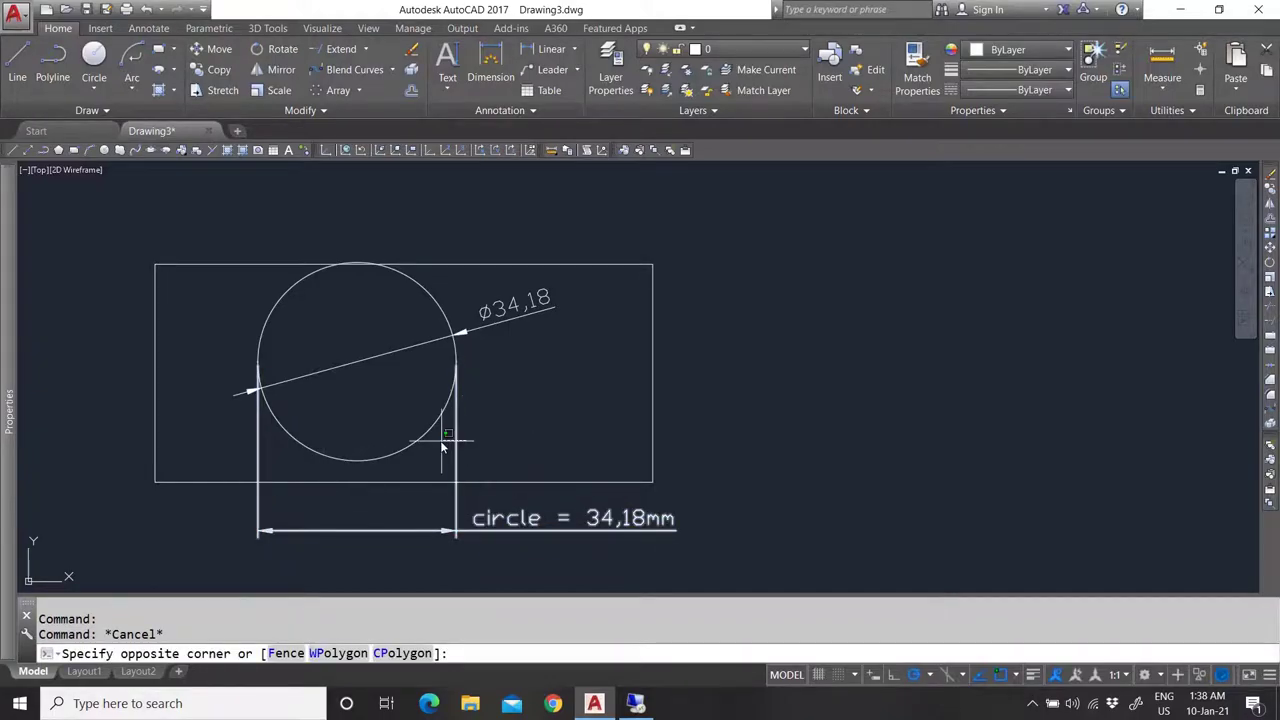
{"action": "left_click", "coordinate": [457, 369]}
{"action": "left_click", "coordinate": [456, 361]}
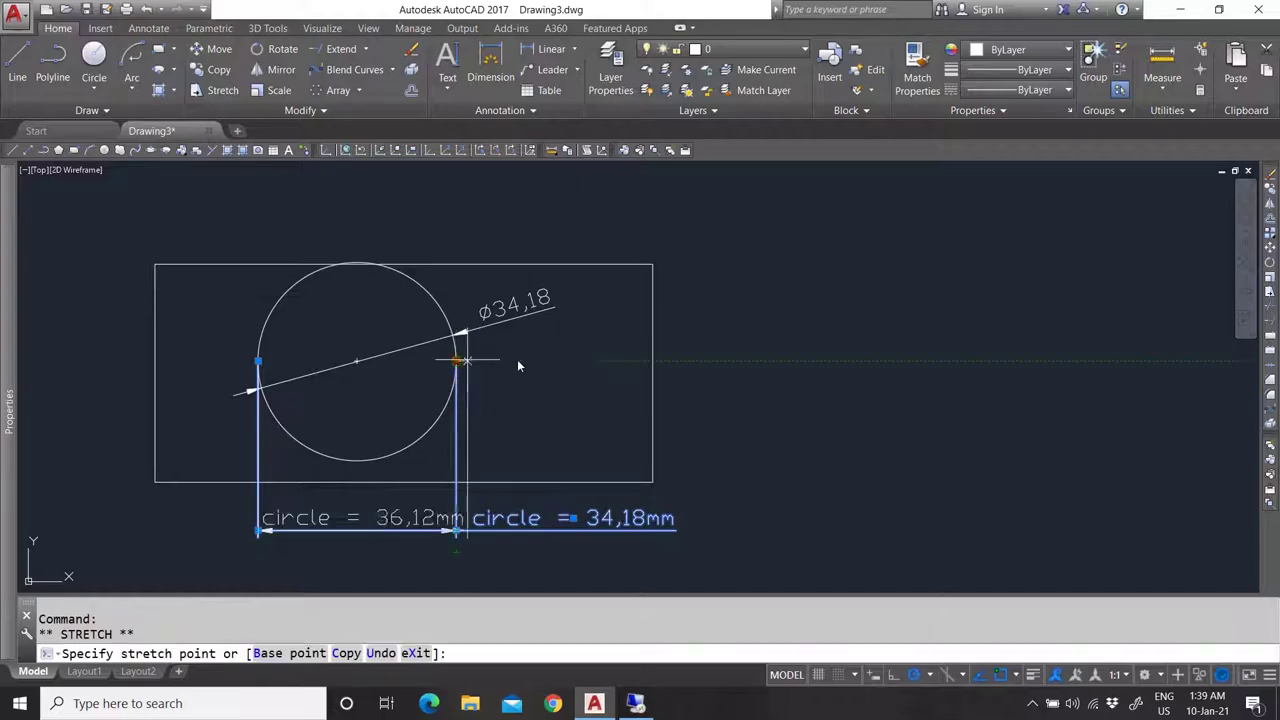
{"action": "left_click", "coordinate": [651, 361]}
{"action": "key", "text": "Escape"}
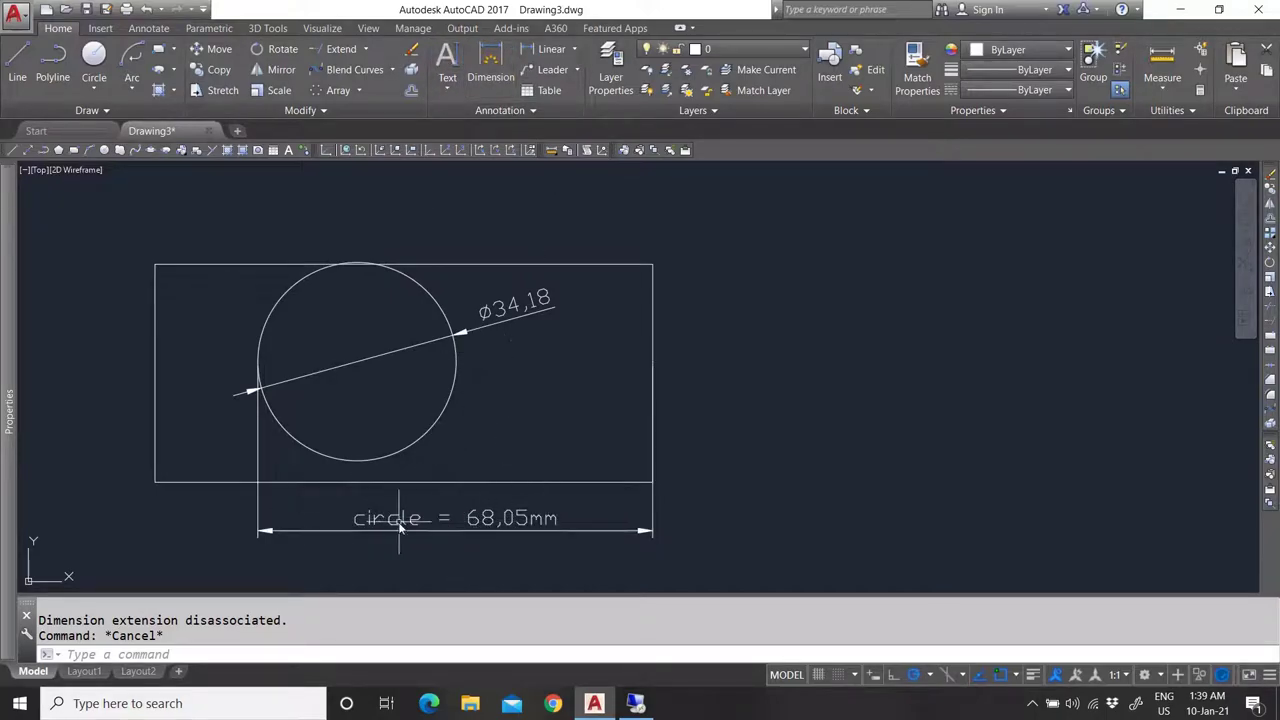
{"action": "left_click", "coordinate": [500, 505]}
{"action": "left_click", "coordinate": [523, 429]}
{"action": "key", "text": "Escape"}
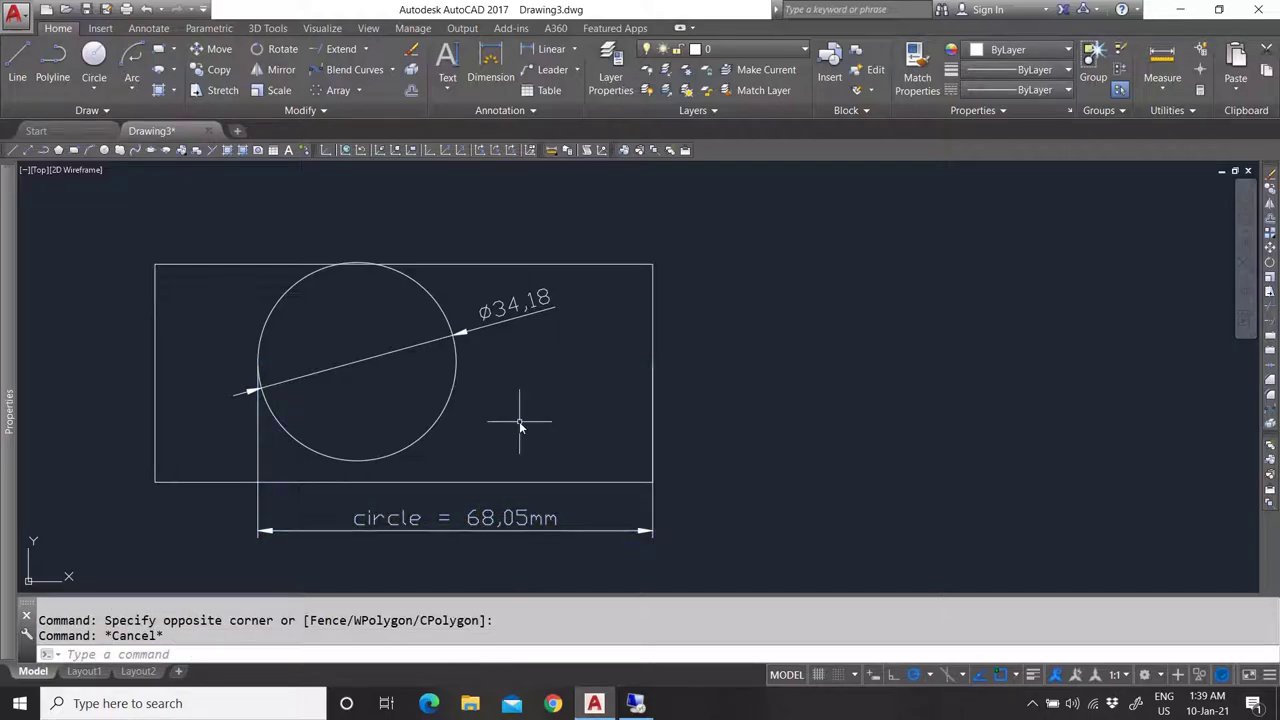
Stretch the linear dimension's second extension origin to the rectangle's lower-right corner and deselect the dimension.
{"action": "left_click", "coordinate": [668, 508]}
{"action": "left_click", "coordinate": [670, 360]}
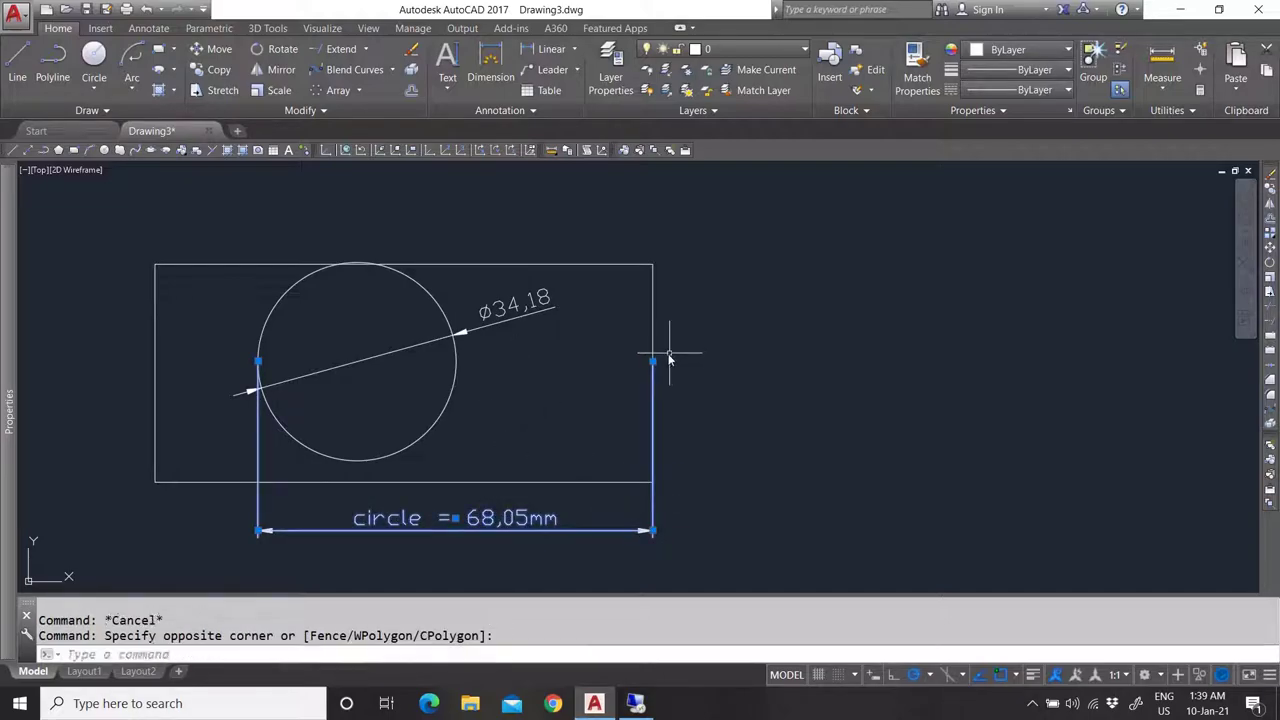
{"action": "left_click", "coordinate": [653, 361]}
{"action": "key", "text": "Escape"}
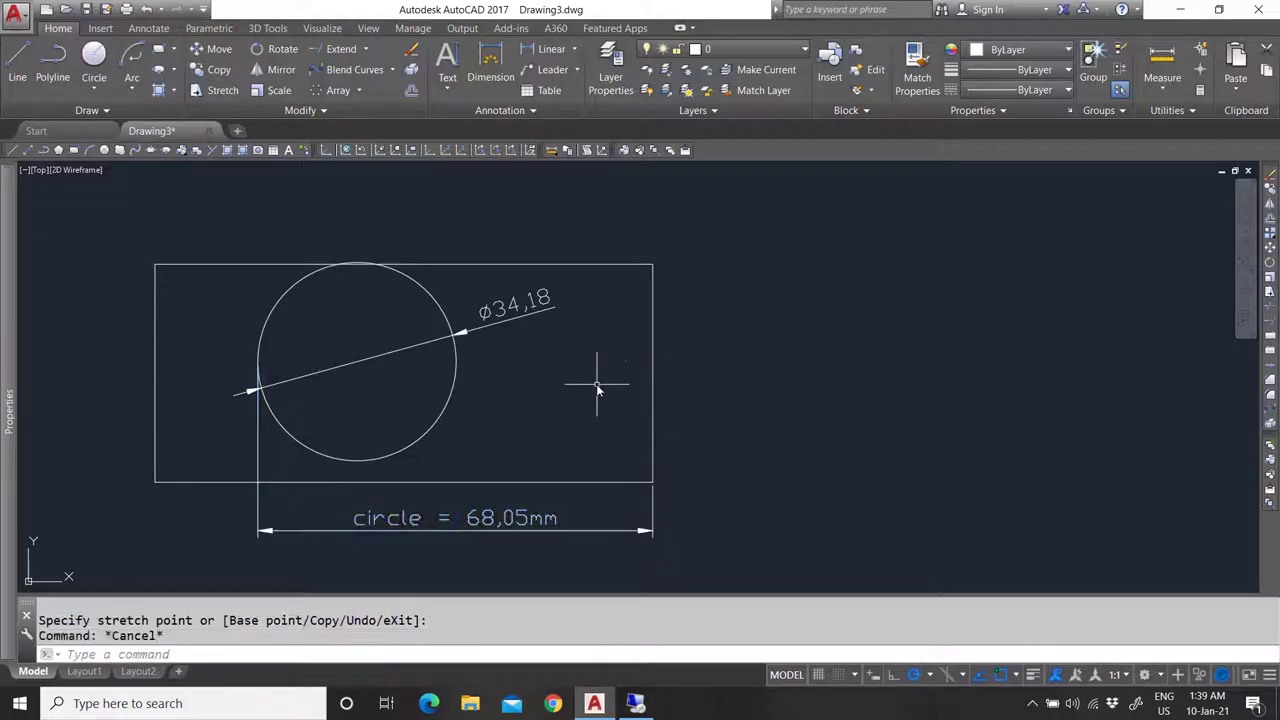
{"action": "scroll", "coordinate": [472, 535], "scroll_direction": "down", "scroll_amount": 5}
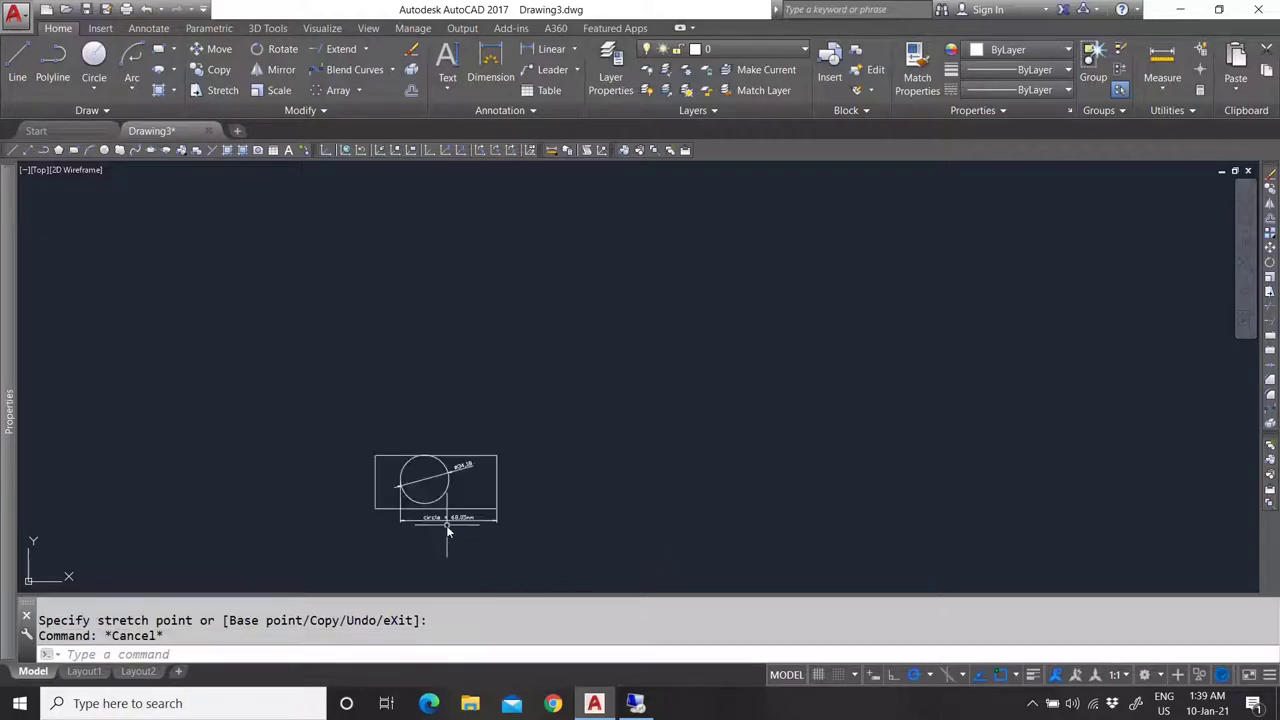
{"action": "scroll", "coordinate": [446, 525], "scroll_direction": "up", "scroll_amount": 5}
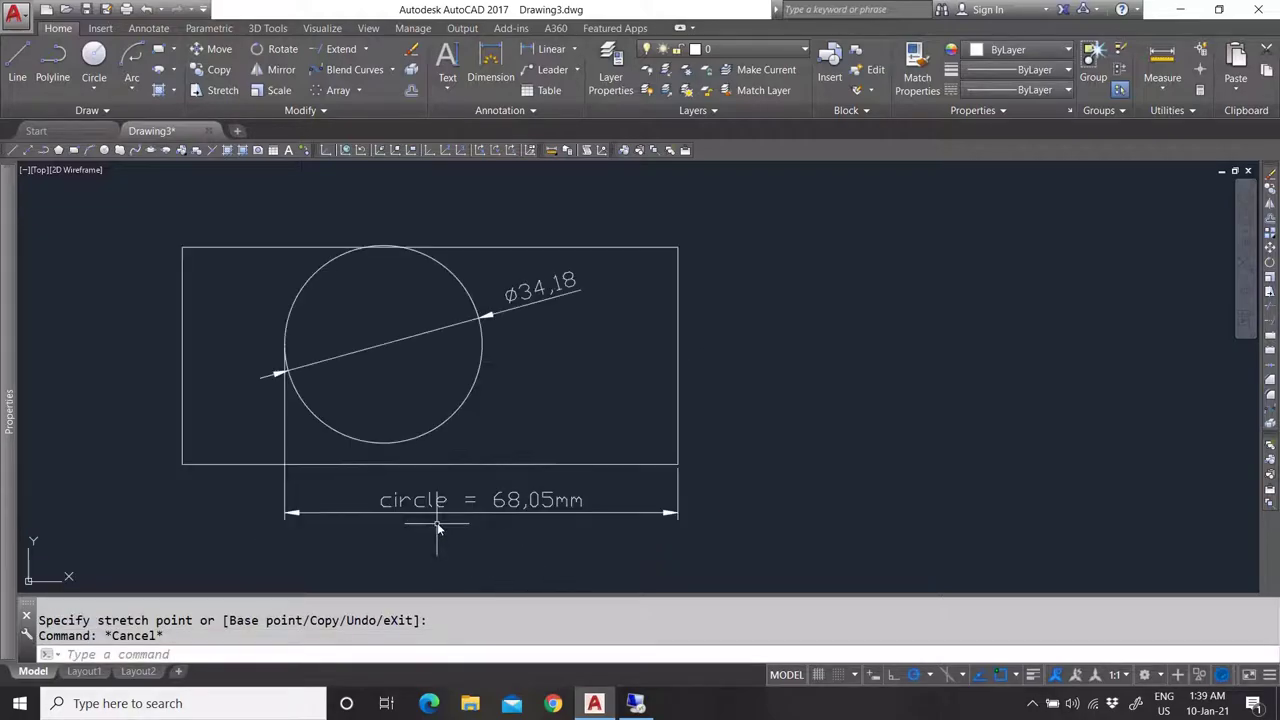
Stretch the linear dimension's second extension origin from the rectangle's lower-right corner back to the circle's right quadrant.
{"action": "left_click", "coordinate": [521, 505]}
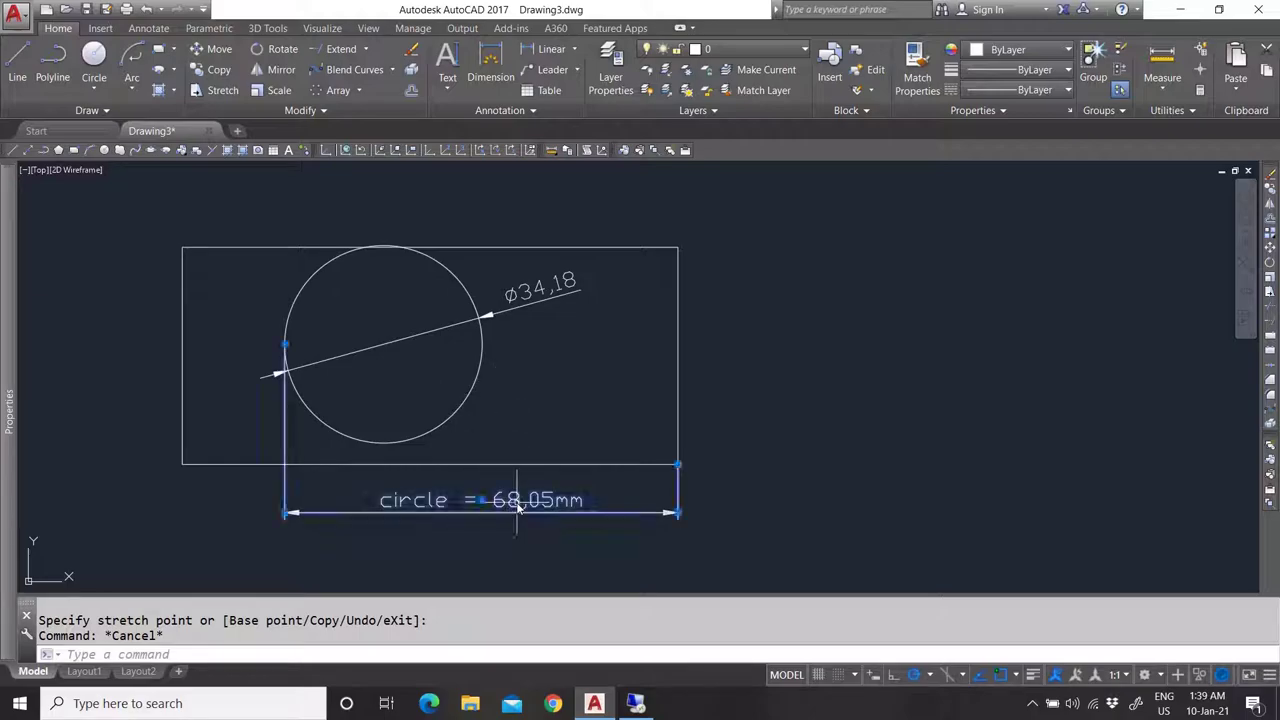
{"action": "left_click", "coordinate": [678, 464]}
{"action": "left_click", "coordinate": [482, 345]}
{"action": "key", "text": "Escape"}
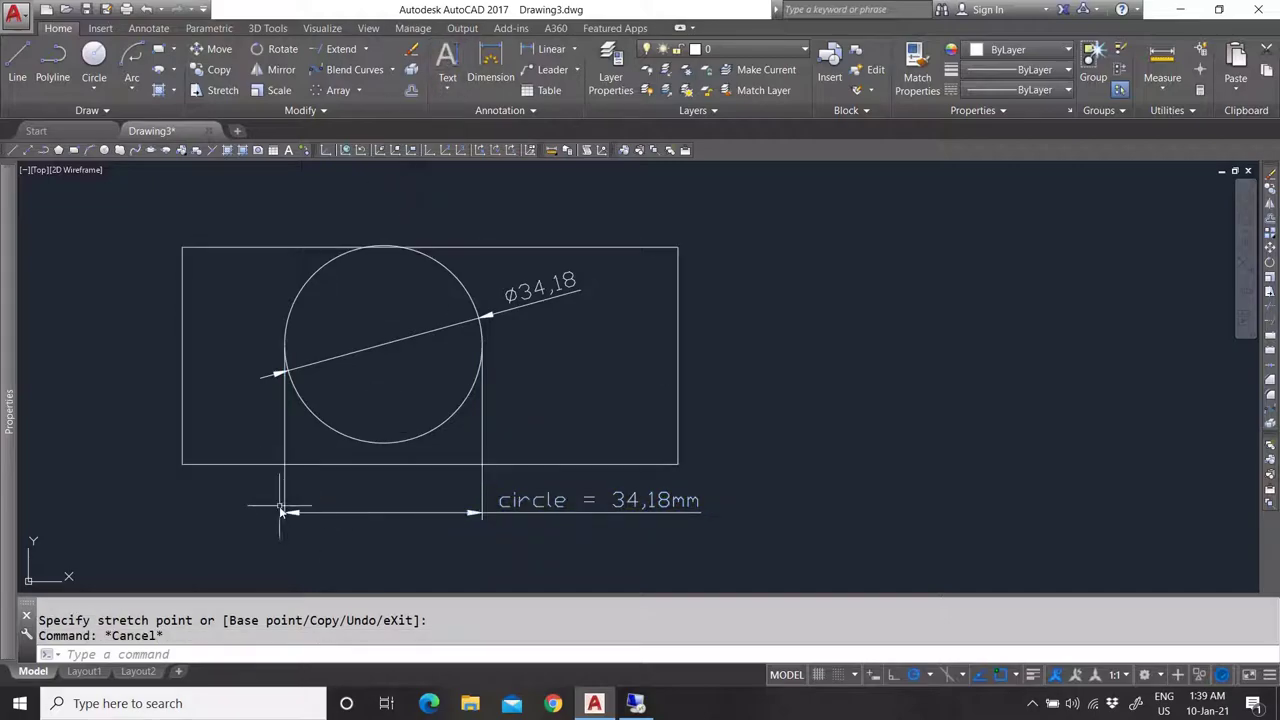
Stretch the linear dimension's second extension origin from the circle's right quadrant to the rectangle's lower-left corner.
{"action": "left_click", "coordinate": [545, 401]}
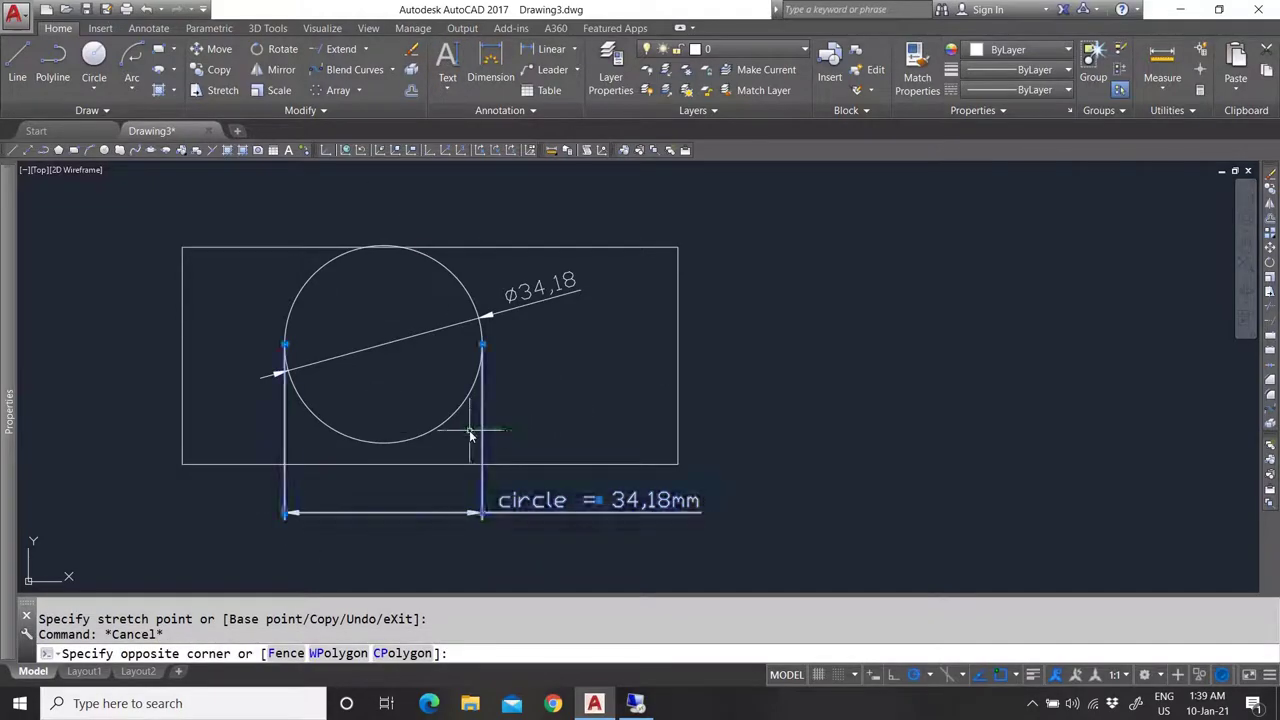
{"action": "left_click", "coordinate": [486, 425]}
{"action": "left_click", "coordinate": [485, 345]}
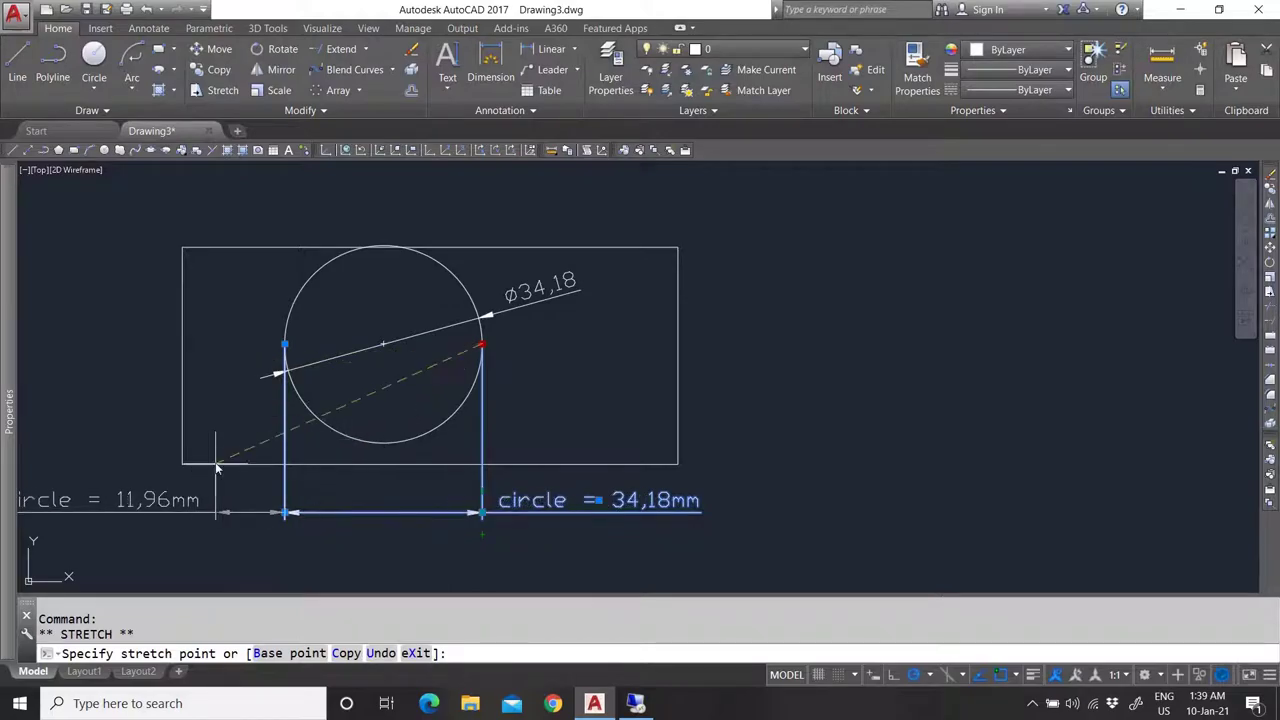
{"action": "key", "text": "Escape"}
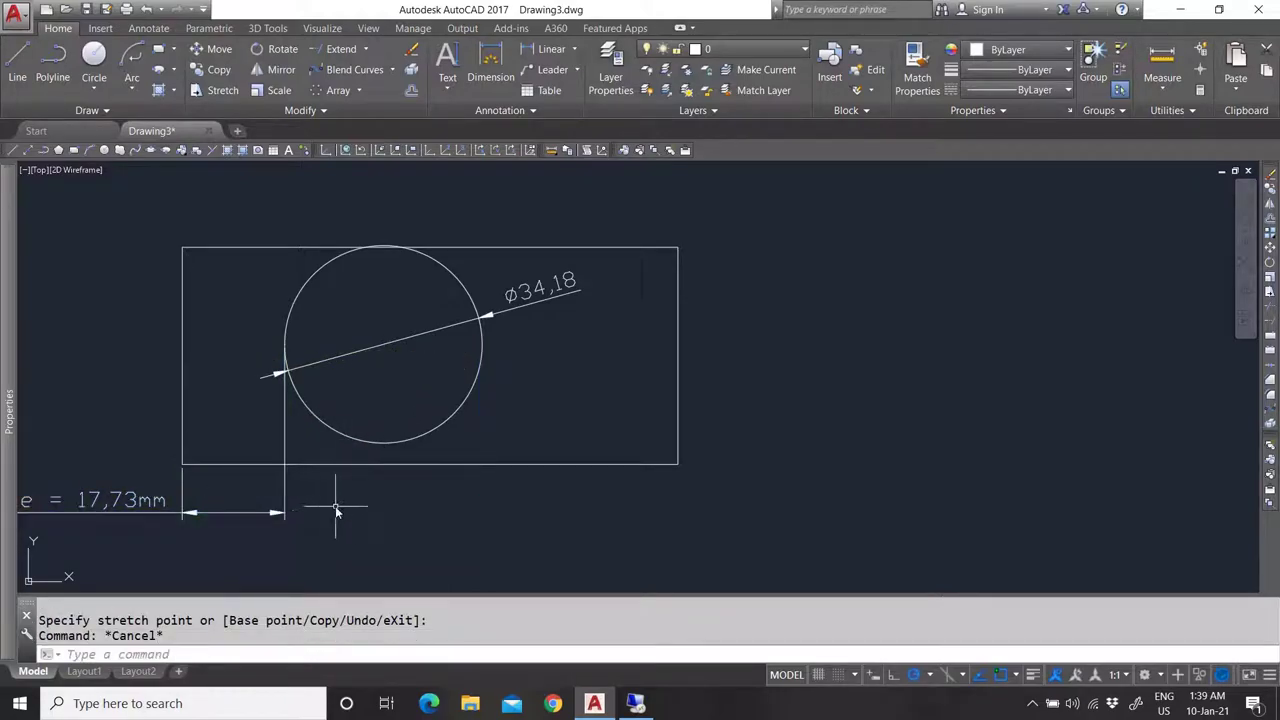
{"action": "scroll", "coordinate": [452, 508], "scroll_direction": "down", "scroll_amount": 2}
{"action": "scroll", "coordinate": [295, 500], "scroll_direction": "up", "scroll_amount": 2}
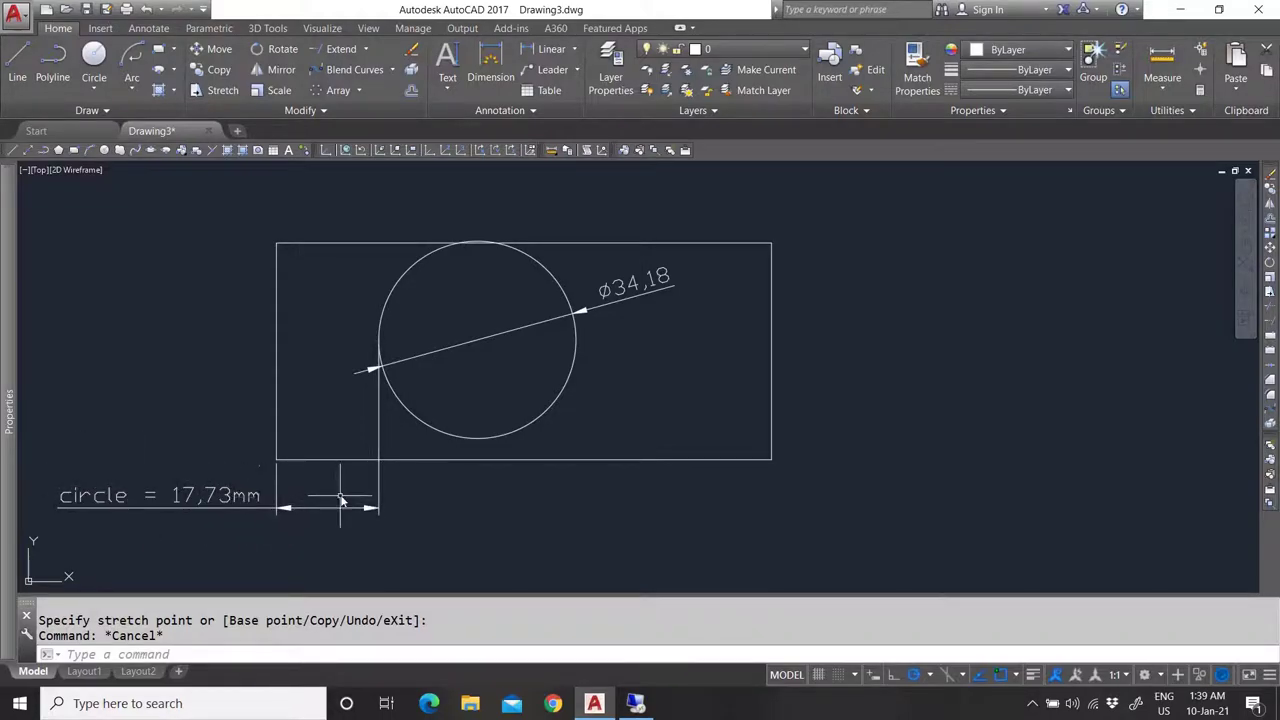
{"action": "key", "text": "Escape"}
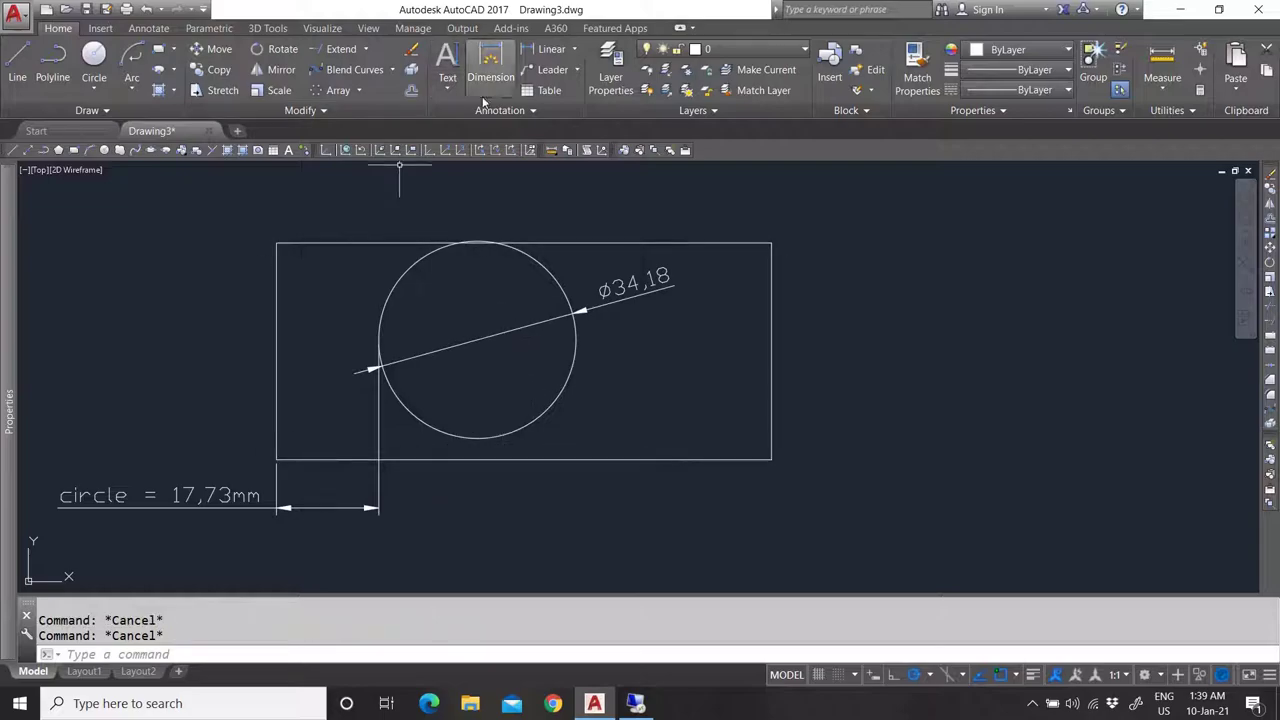
Add an angular dimension between the rectangle's left and bottom edges, placing its arc inside the lower-left corner.
{"action": "left_click", "coordinate": [575, 52]}
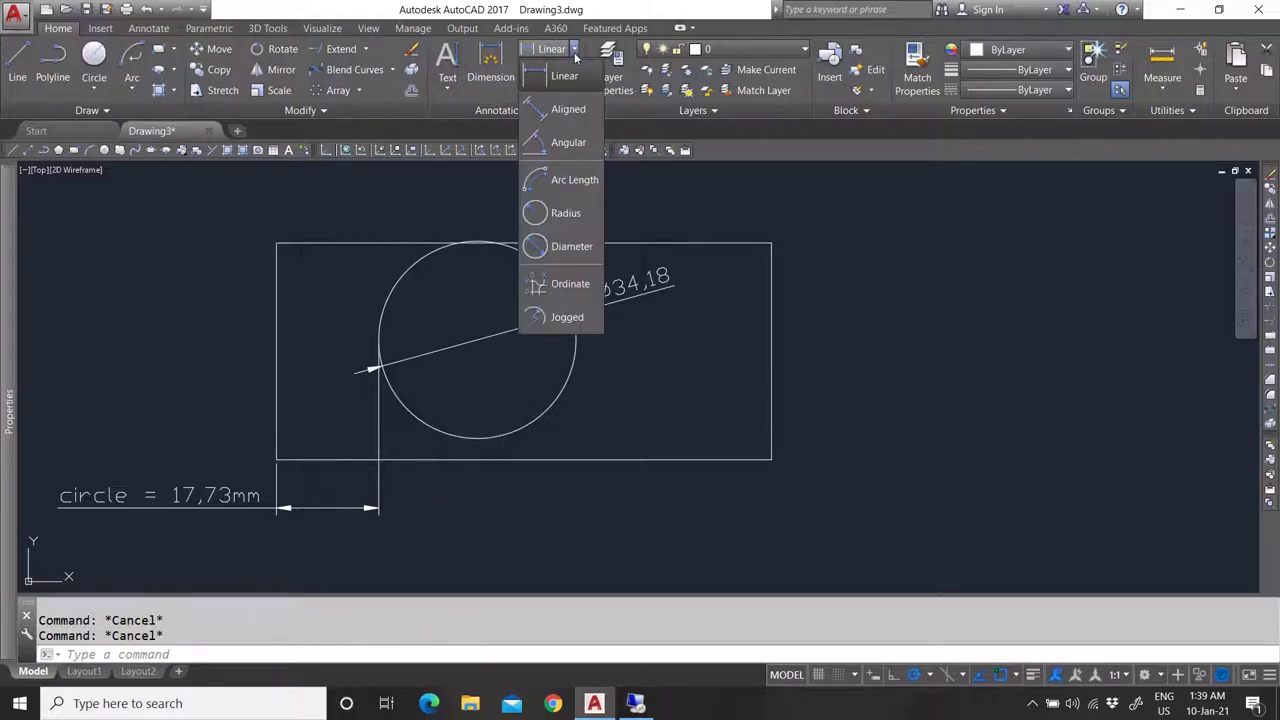
{"action": "left_click", "coordinate": [563, 145]}
{"action": "left_click", "coordinate": [275, 411]}
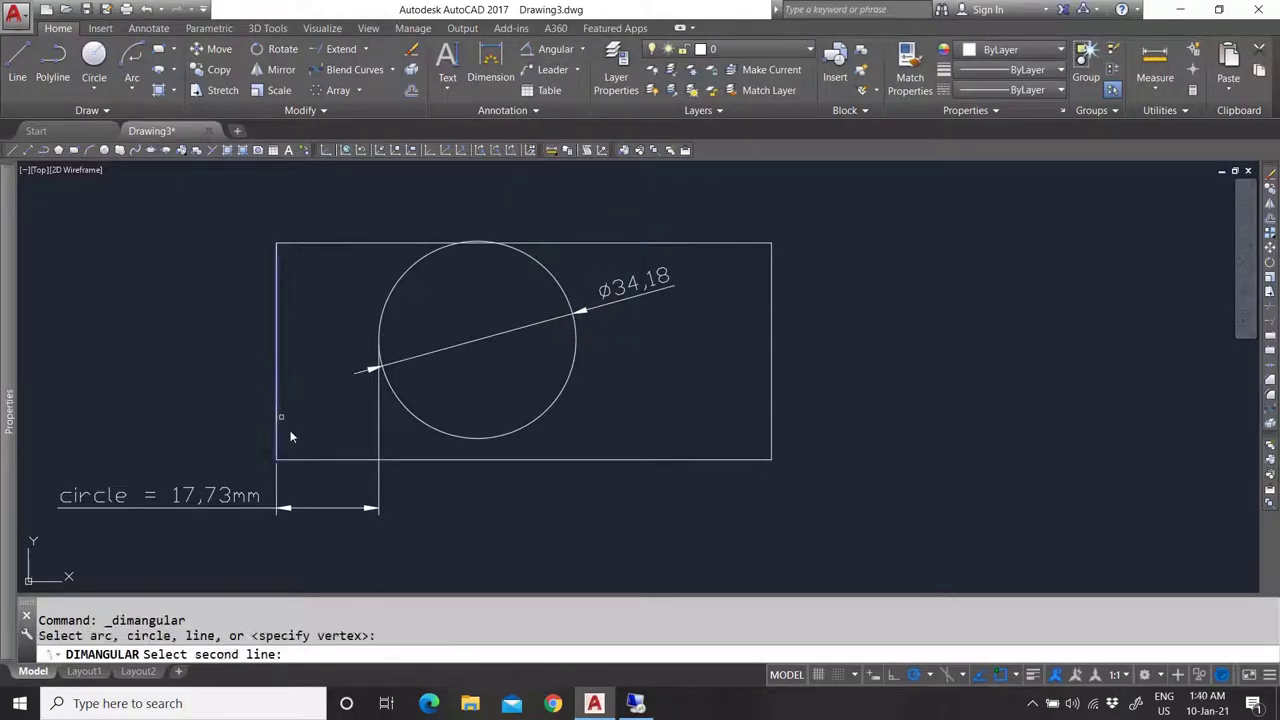
{"action": "left_click", "coordinate": [307, 460]}
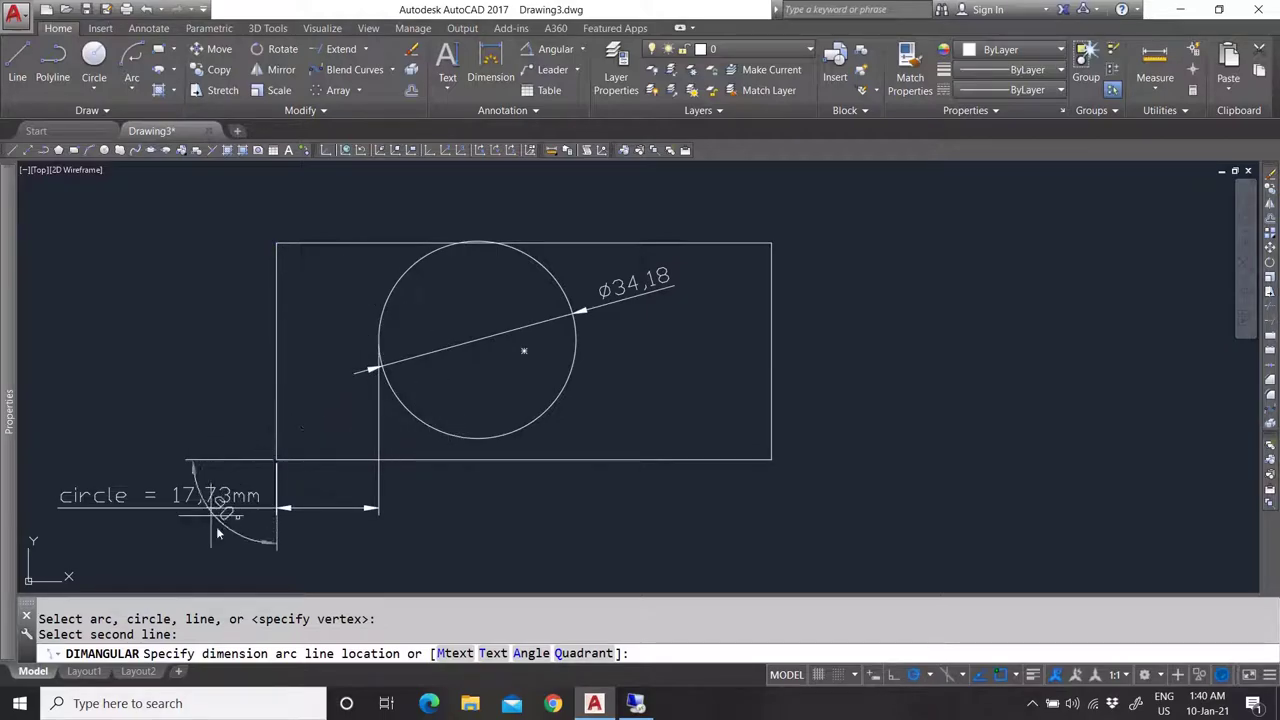
{"action": "left_click", "coordinate": [320, 404]}
Examine the angular dimension's text, fit and primary unit properties, including its text override, and deselect the dimension.
{"action": "left_click", "coordinate": [331, 400]}
{"action": "mouse_move", "coordinate": [55, 433]}
{"action": "scroll", "coordinate": [145, 462], "scroll_direction": "down", "scroll_amount": 10}
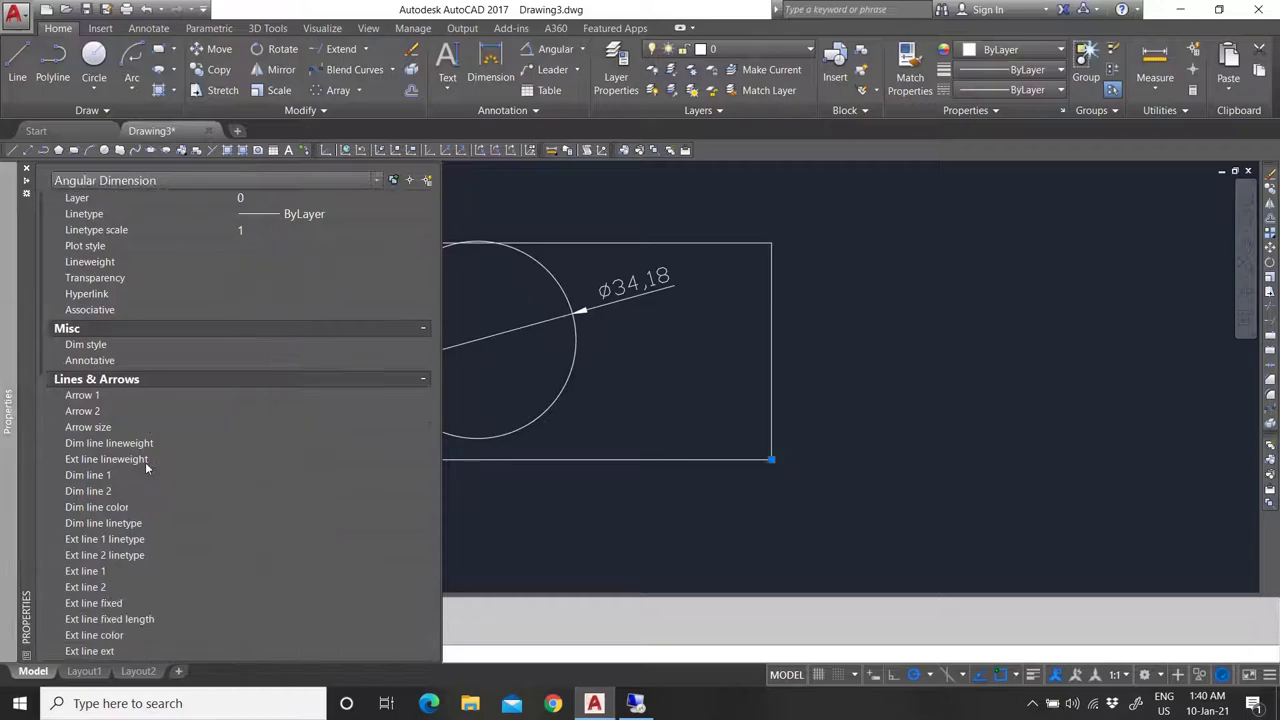
{"action": "scroll", "coordinate": [264, 470], "scroll_direction": "down", "scroll_amount": 1}
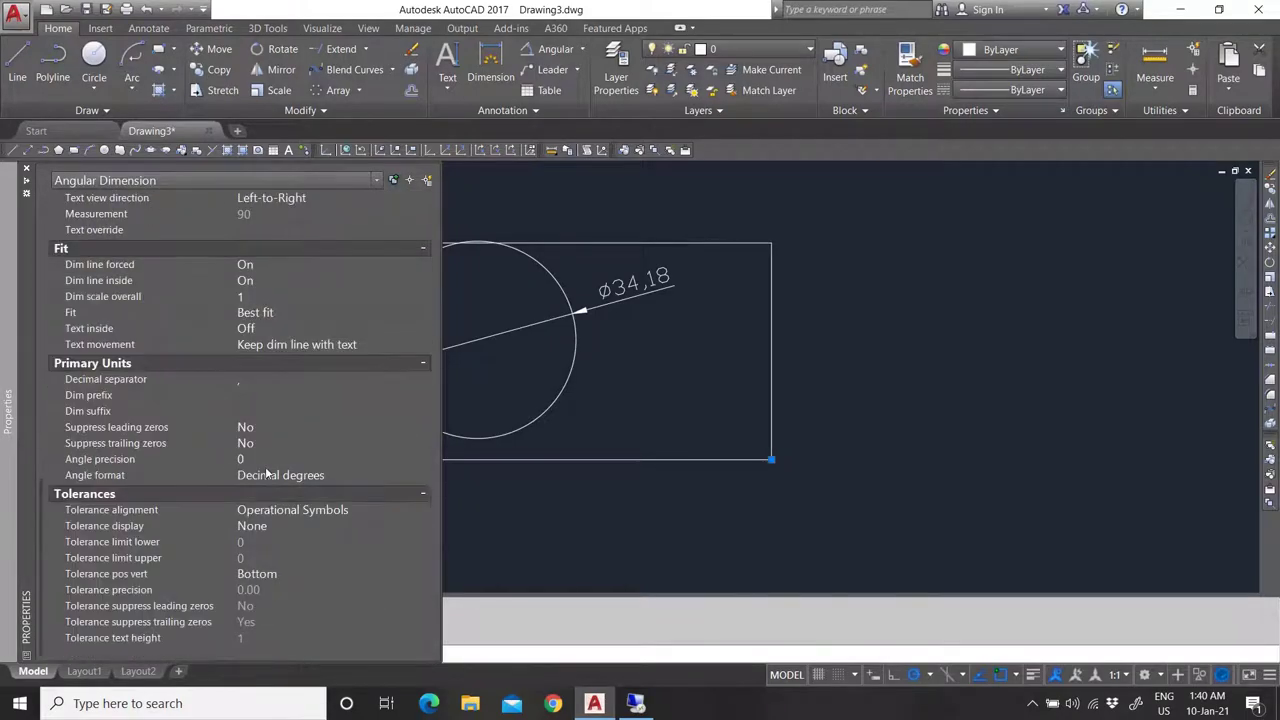
{"action": "scroll", "coordinate": [293, 495], "scroll_direction": "up", "scroll_amount": 5}
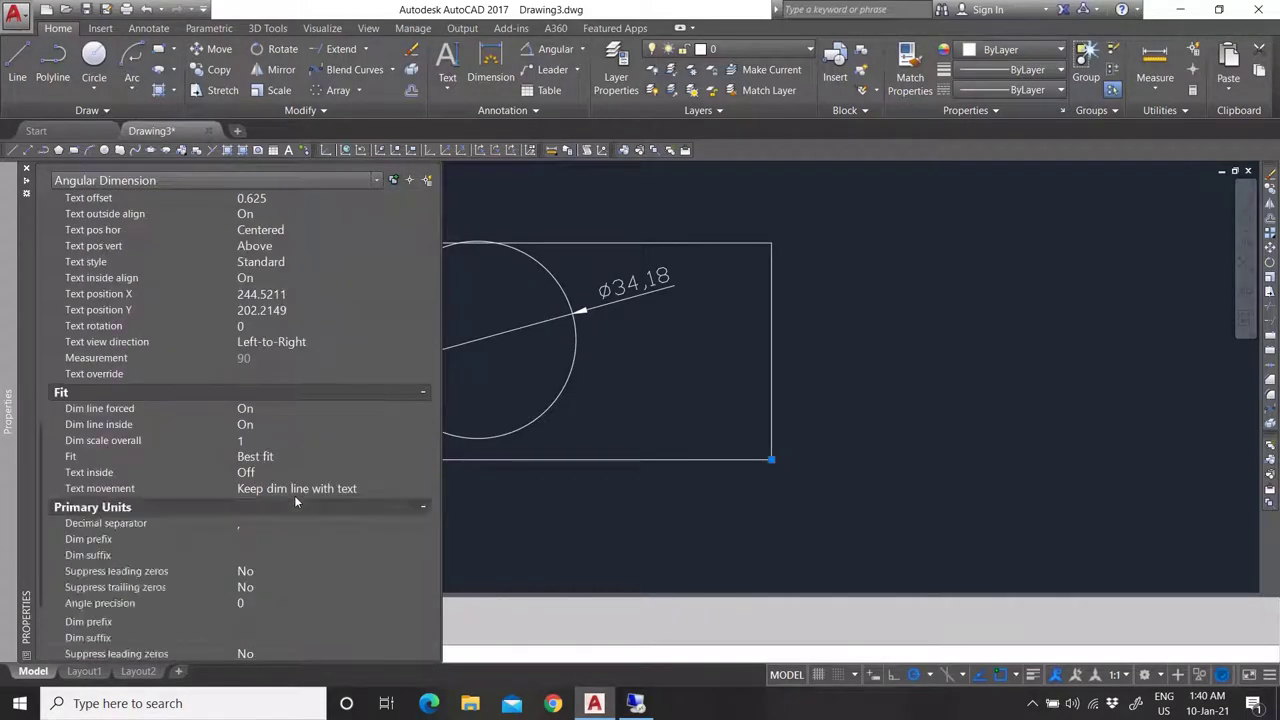
{"action": "left_click", "coordinate": [282, 457]}
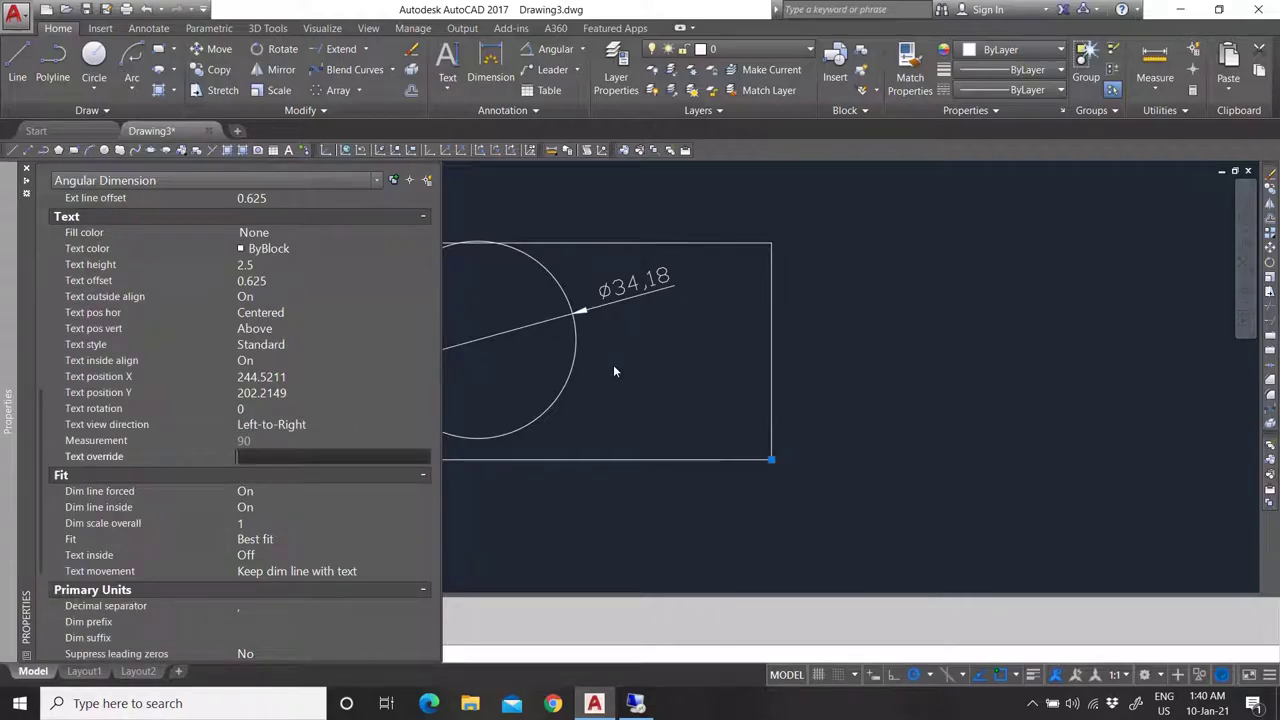
{"action": "key", "text": "Escape"}
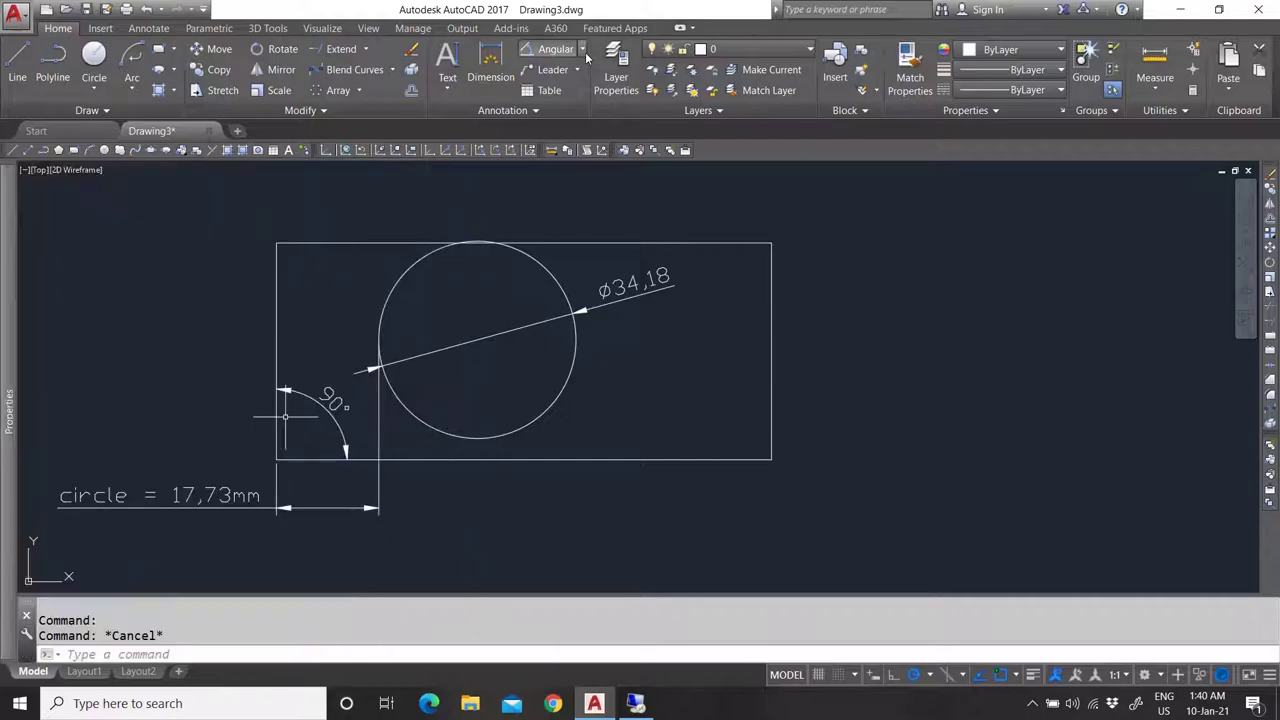
Try to add an arc length dimension to the circle.
{"action": "left_click", "coordinate": [585, 52]}
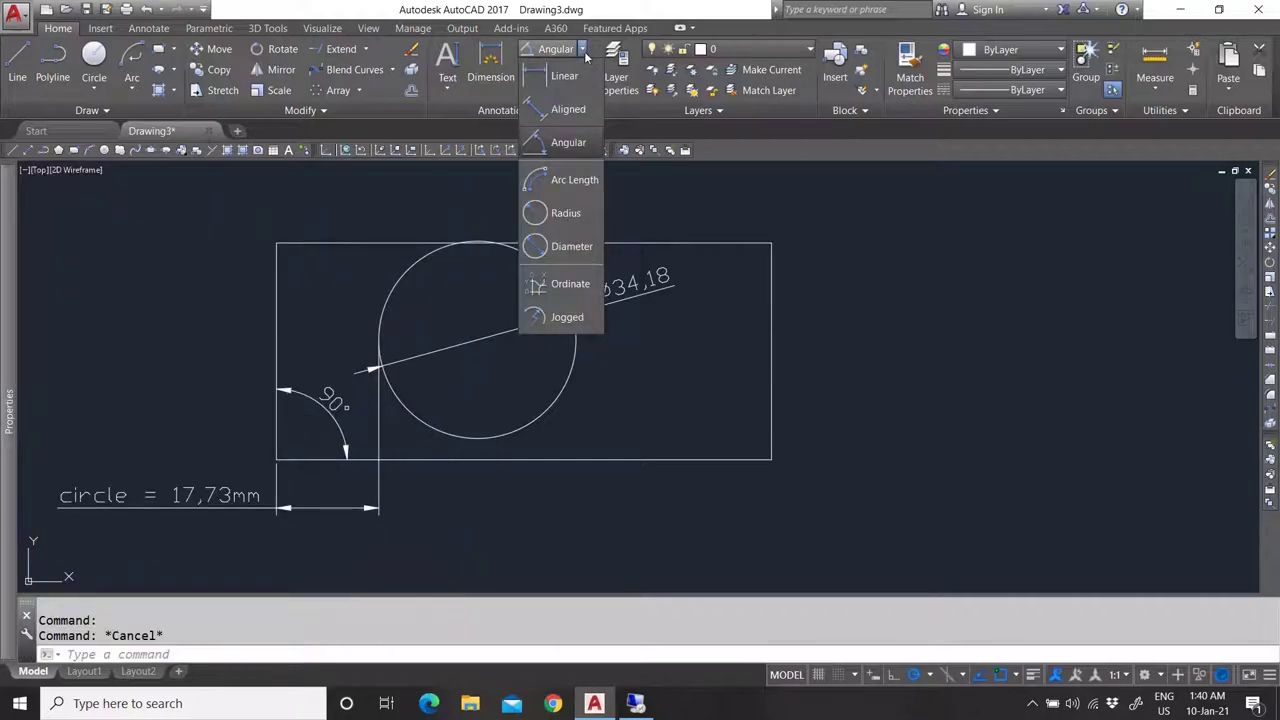
{"action": "left_click", "coordinate": [566, 182]}
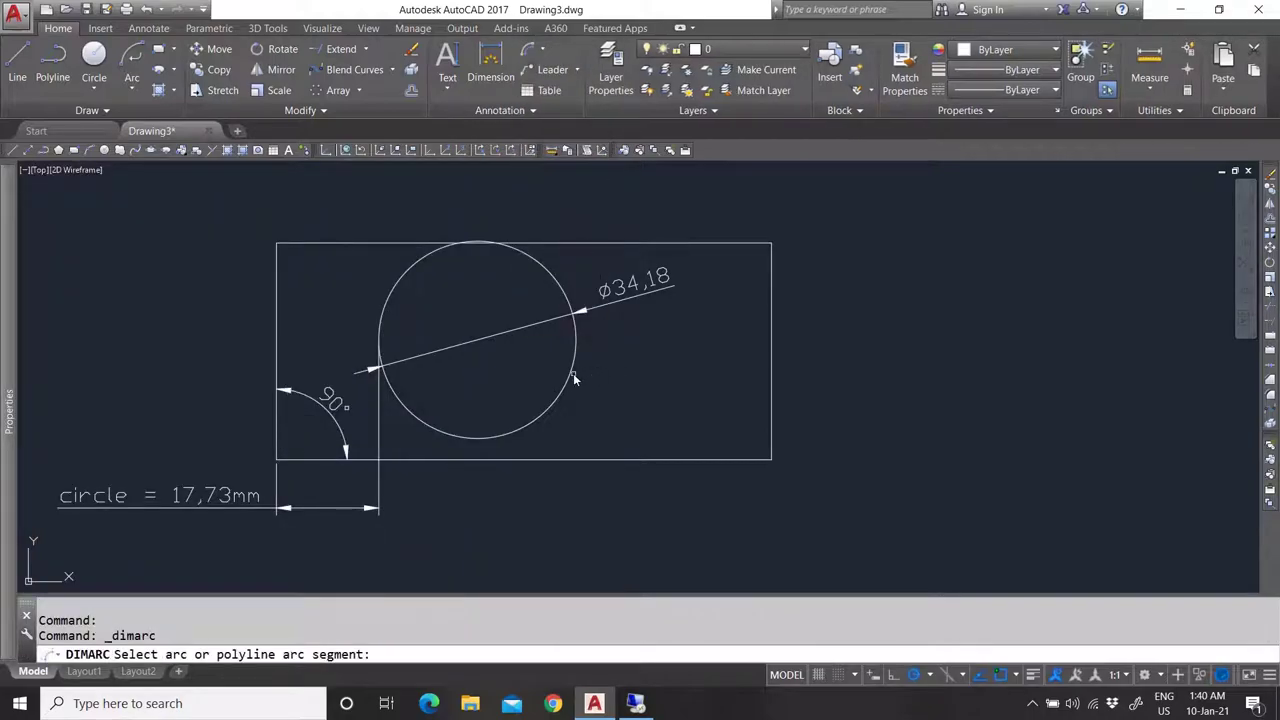
{"action": "left_click", "coordinate": [572, 375]}
{"action": "key", "text": "Escape"}
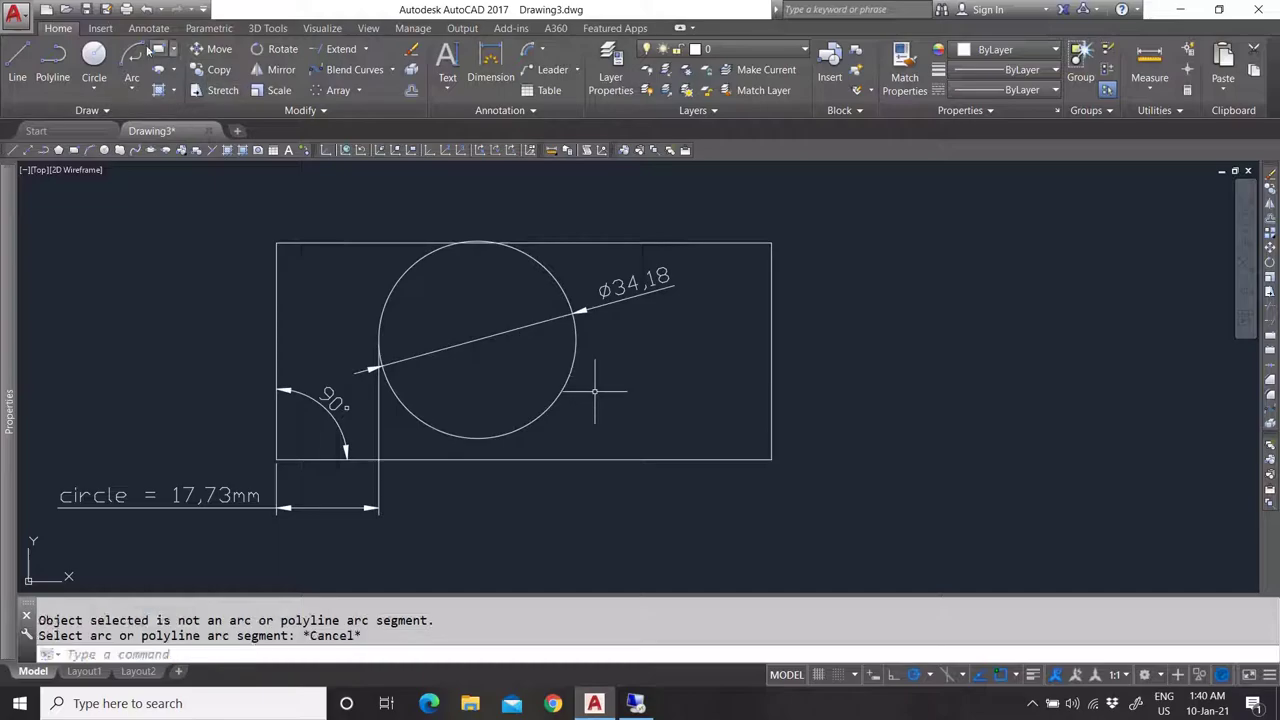
Draw an upward-bulging three-point arc about 37.5 units long above the rectangle.
{"action": "left_click", "coordinate": [131, 86]}
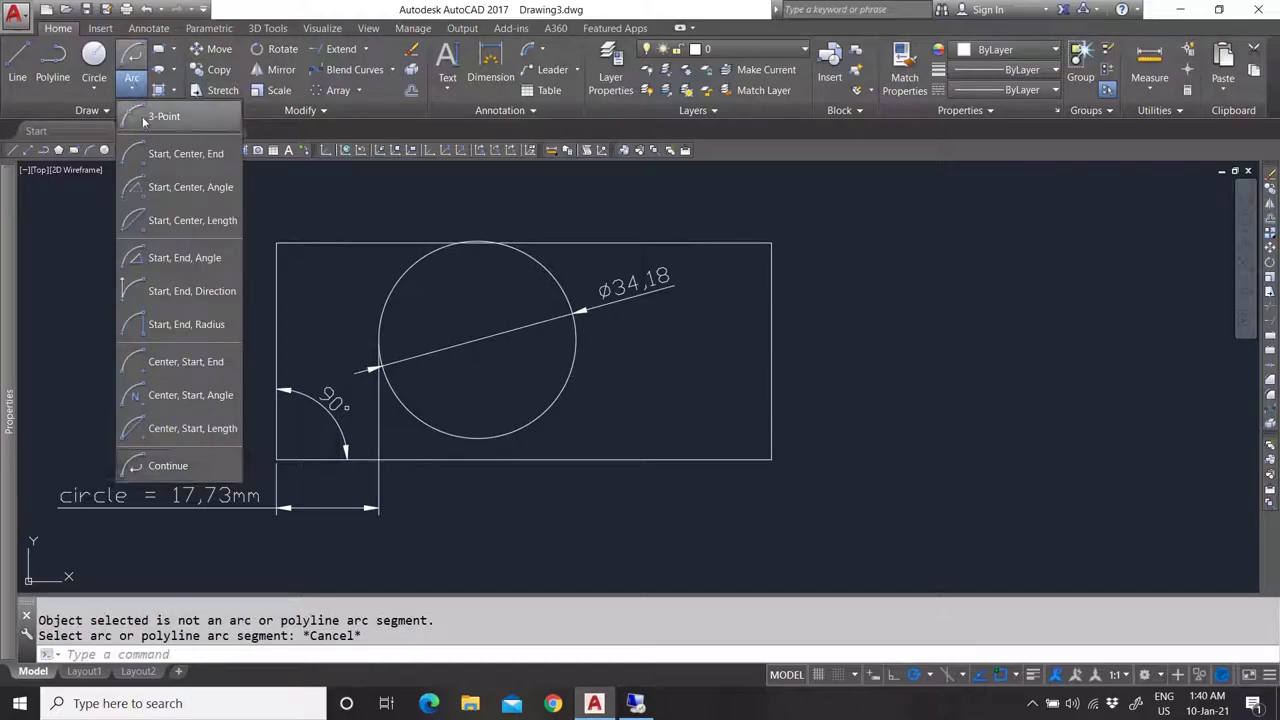
{"action": "left_click", "coordinate": [160, 116]}
{"action": "scroll", "coordinate": [359, 356], "scroll_direction": "down", "scroll_amount": 2}
{"action": "scroll", "coordinate": [367, 230], "scroll_direction": "up", "scroll_amount": 2}
{"action": "left_click", "coordinate": [364, 226]}
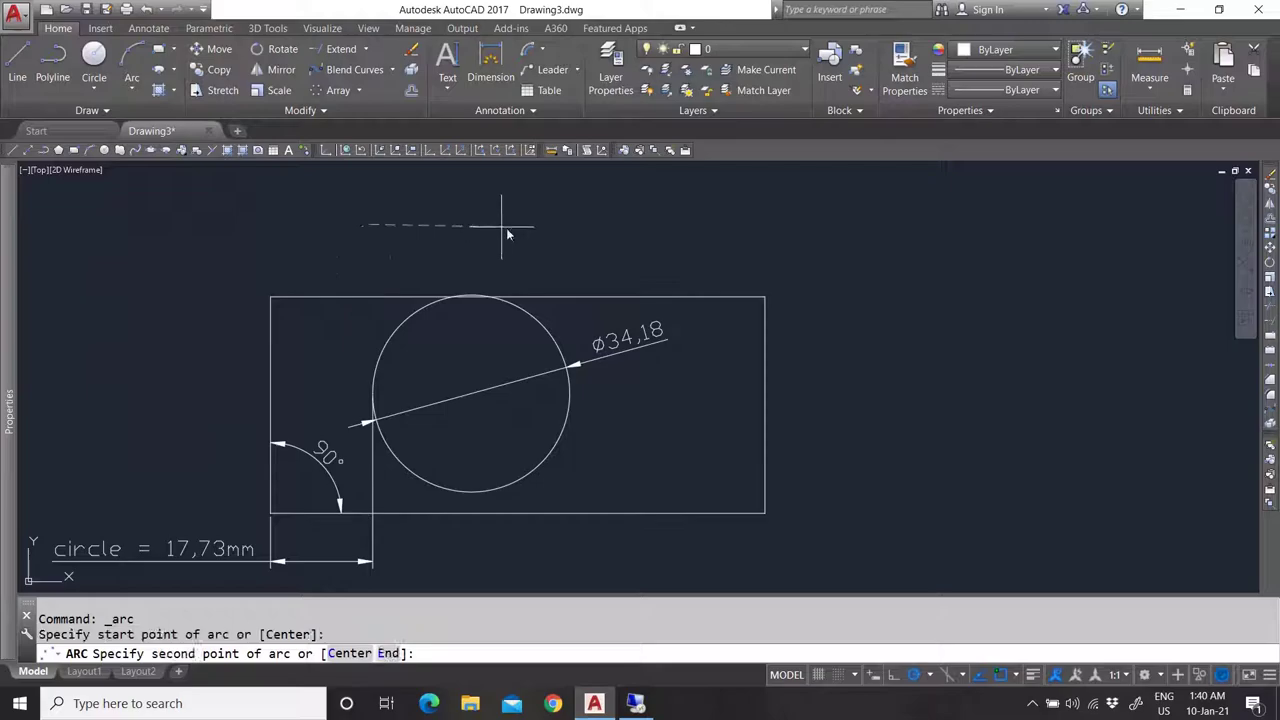
{"action": "left_click", "coordinate": [510, 208]}
{"action": "left_click", "coordinate": [543, 224]}
{"action": "scroll", "coordinate": [509, 286], "scroll_direction": "down", "scroll_amount": 2}
{"action": "scroll", "coordinate": [475, 300], "scroll_direction": "up", "scroll_amount": 2}
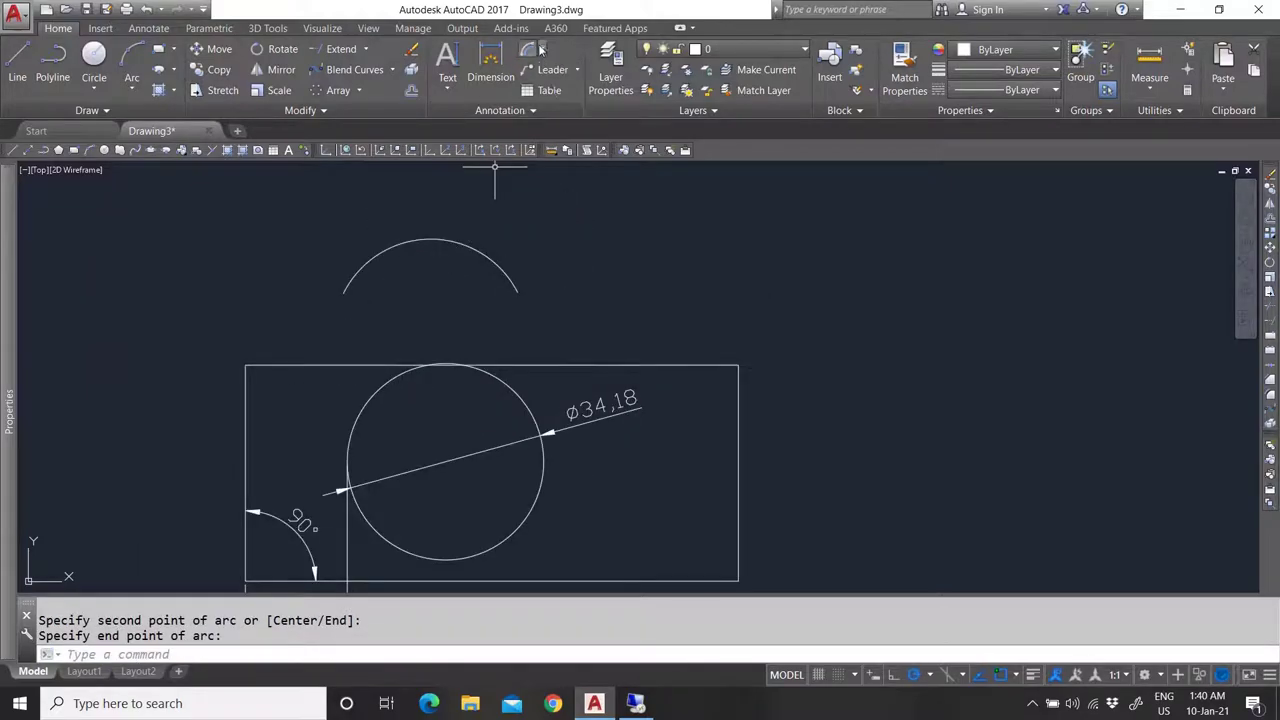
Add an arc length dimension to the arc above the rectangle, placing it just outside the curve.
{"action": "left_click", "coordinate": [511, 149]}
{"action": "left_click", "coordinate": [388, 257]}
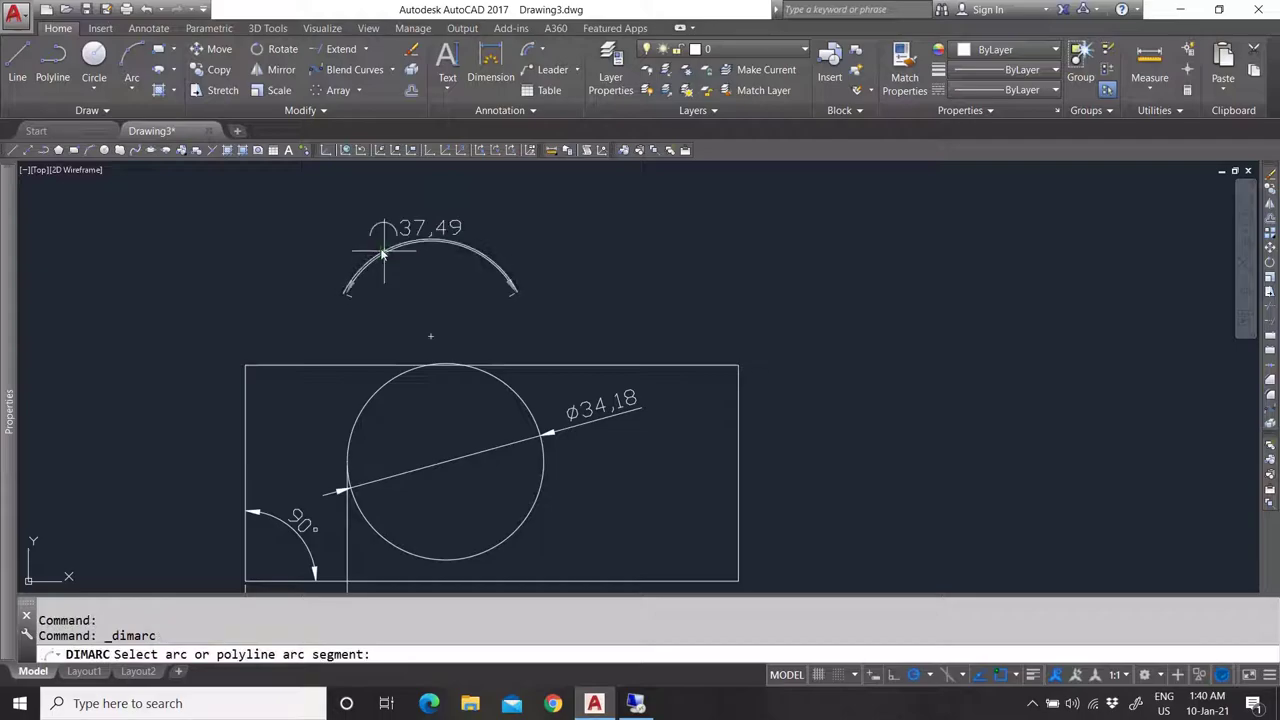
{"action": "left_click", "coordinate": [362, 237]}
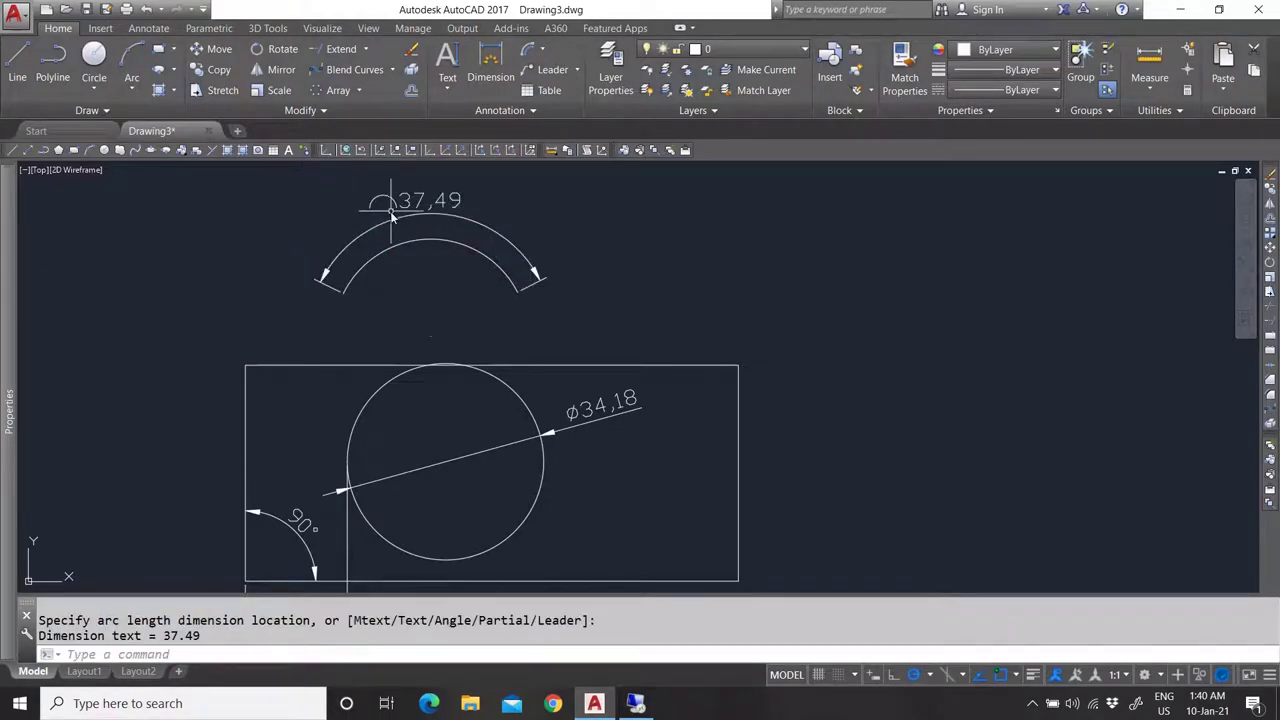
Add a radius dimension to the circle, placing its text outside the circle toward the upper right.
{"action": "left_click", "coordinate": [545, 50]}
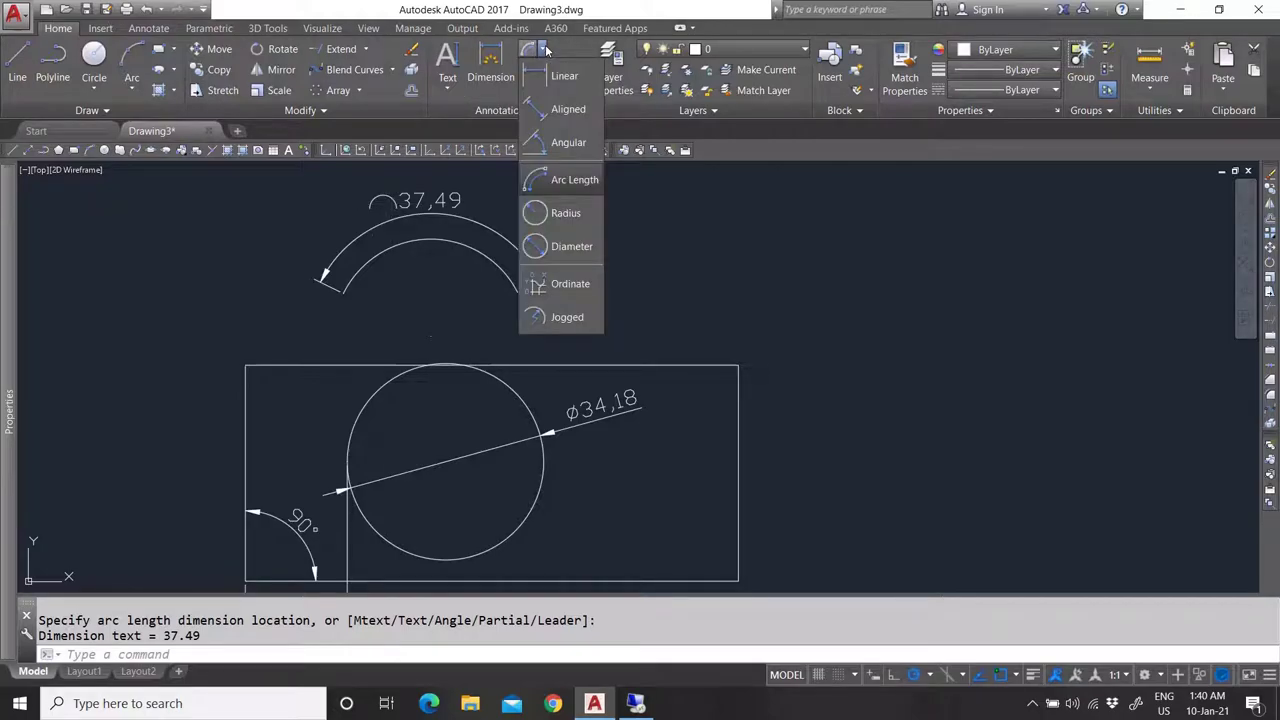
{"action": "left_click", "coordinate": [566, 214]}
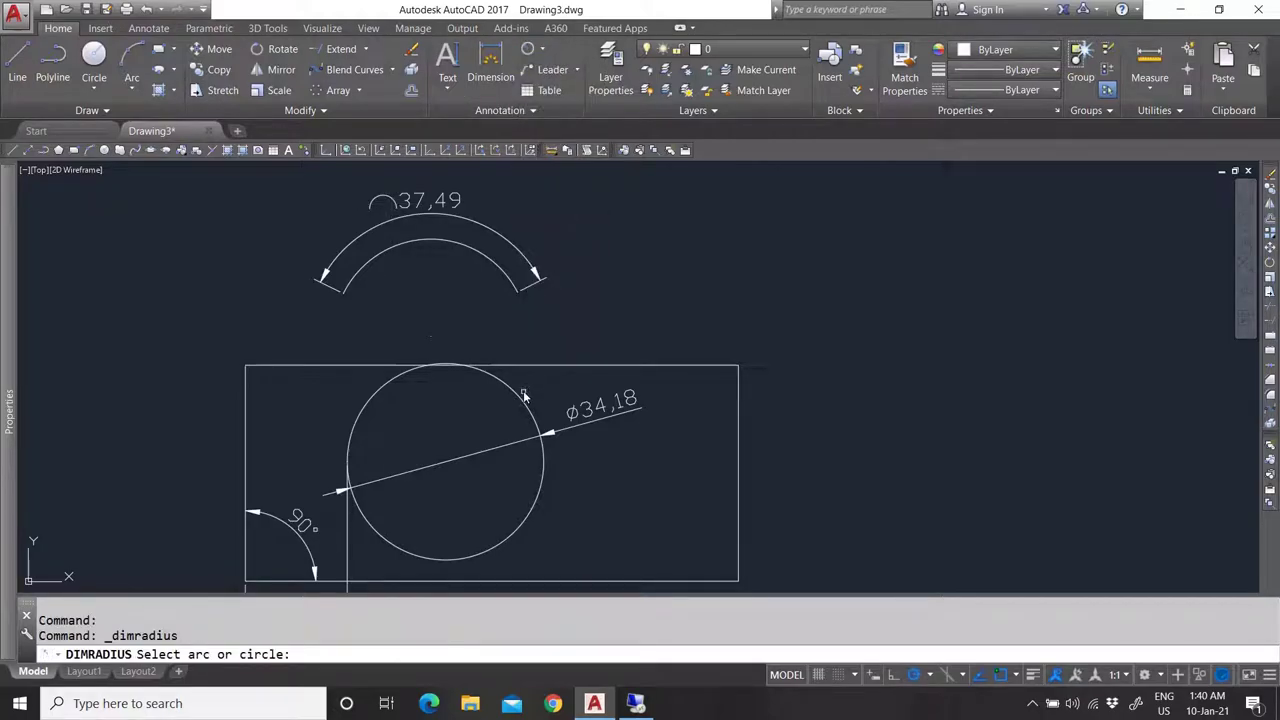
{"action": "left_click", "coordinate": [522, 396]}
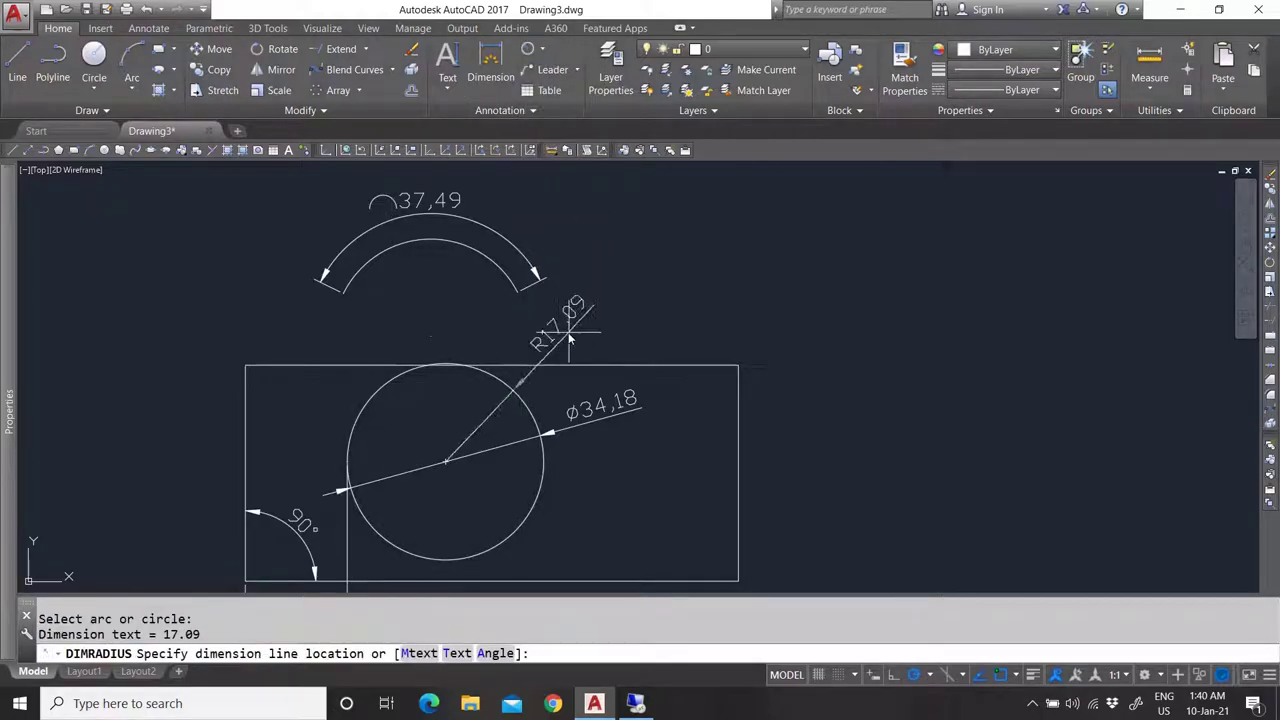
{"action": "left_click", "coordinate": [541, 385]}
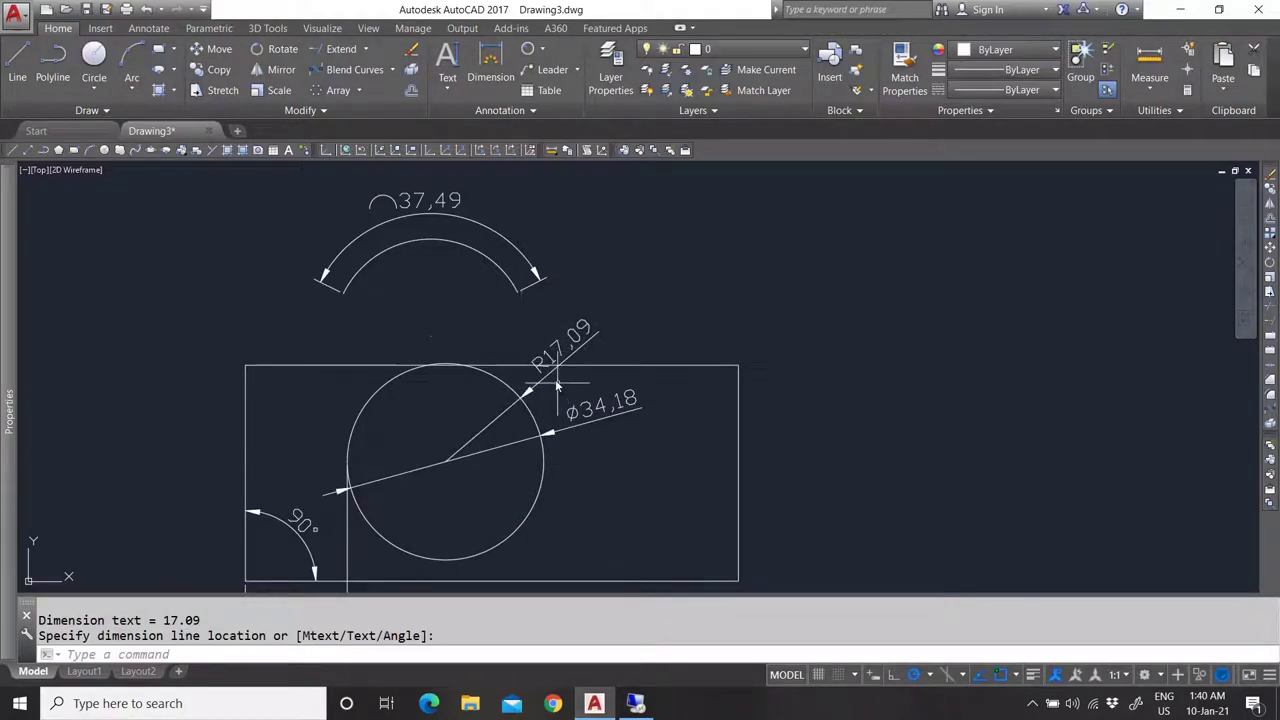
{"action": "left_click", "coordinate": [544, 50]}
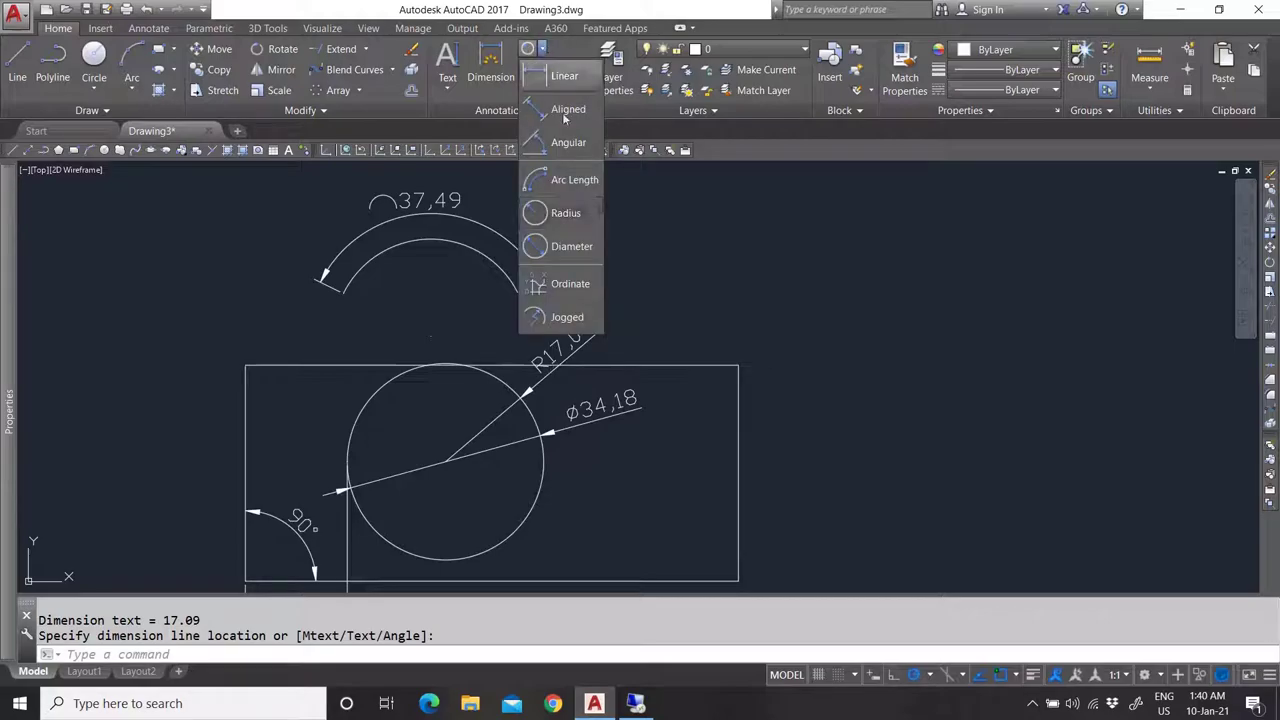
{"action": "key", "text": "Escape"}
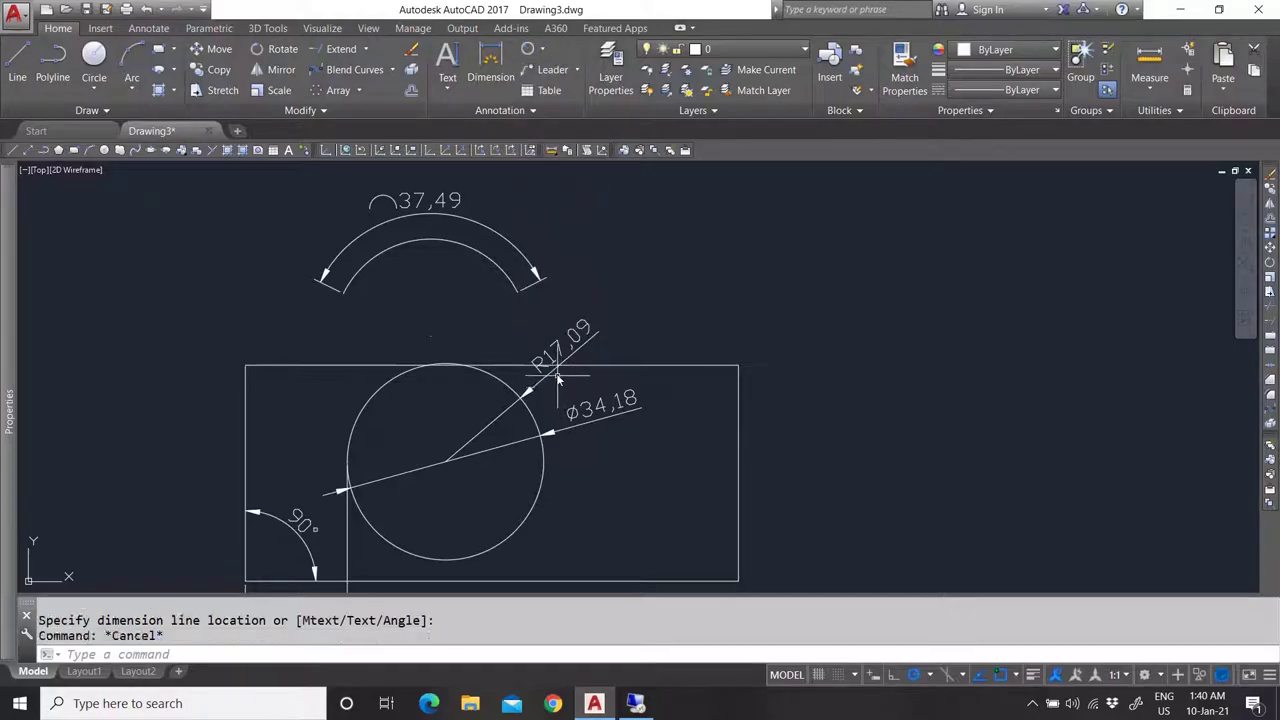
Stretch the radius dimension's arrow point to the circle's top quadrant so the dimension stands vertical, and deselect it.
{"action": "left_click", "coordinate": [537, 395]}
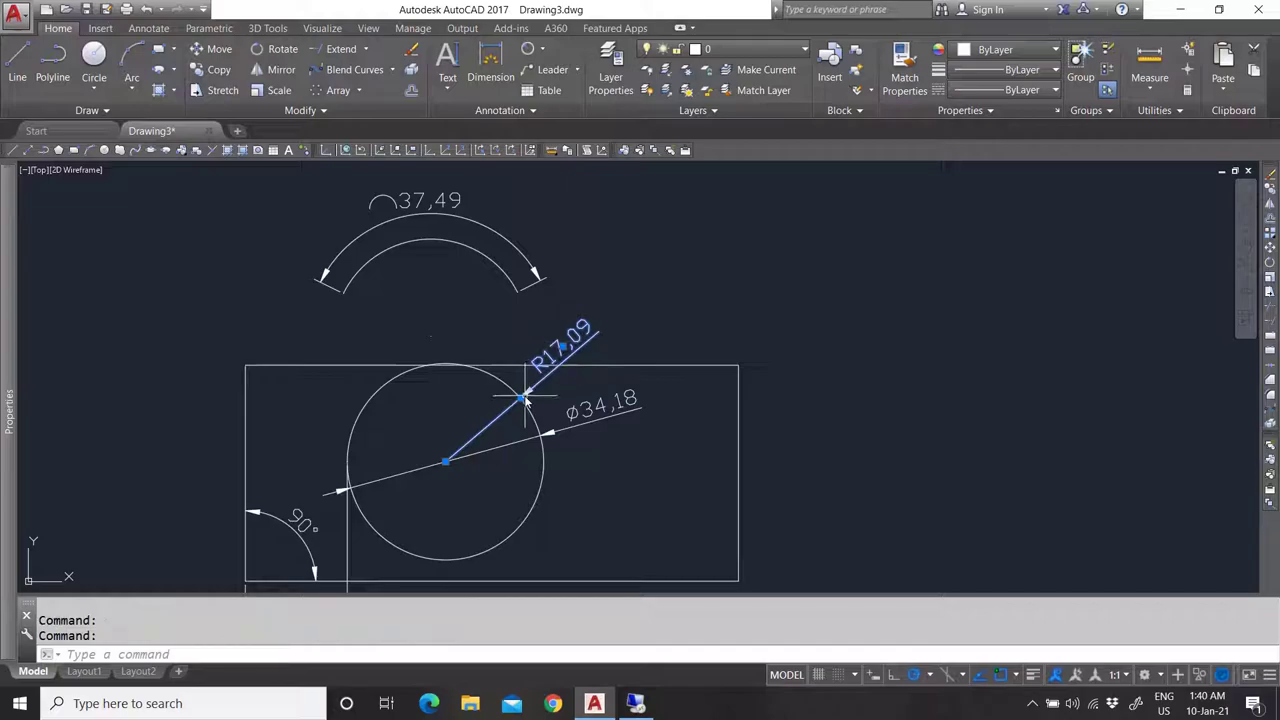
{"action": "left_click", "coordinate": [521, 399]}
{"action": "key", "text": "Escape"}
{"action": "key", "text": "Escape"}
{"action": "scroll", "coordinate": [478, 299], "scroll_direction": "down", "scroll_amount": 2}
{"action": "scroll", "coordinate": [447, 313], "scroll_direction": "up", "scroll_amount": 2}
{"action": "scroll", "coordinate": [444, 325], "scroll_direction": "down", "scroll_amount": 2}
{"action": "scroll", "coordinate": [426, 333], "scroll_direction": "up", "scroll_amount": 2}
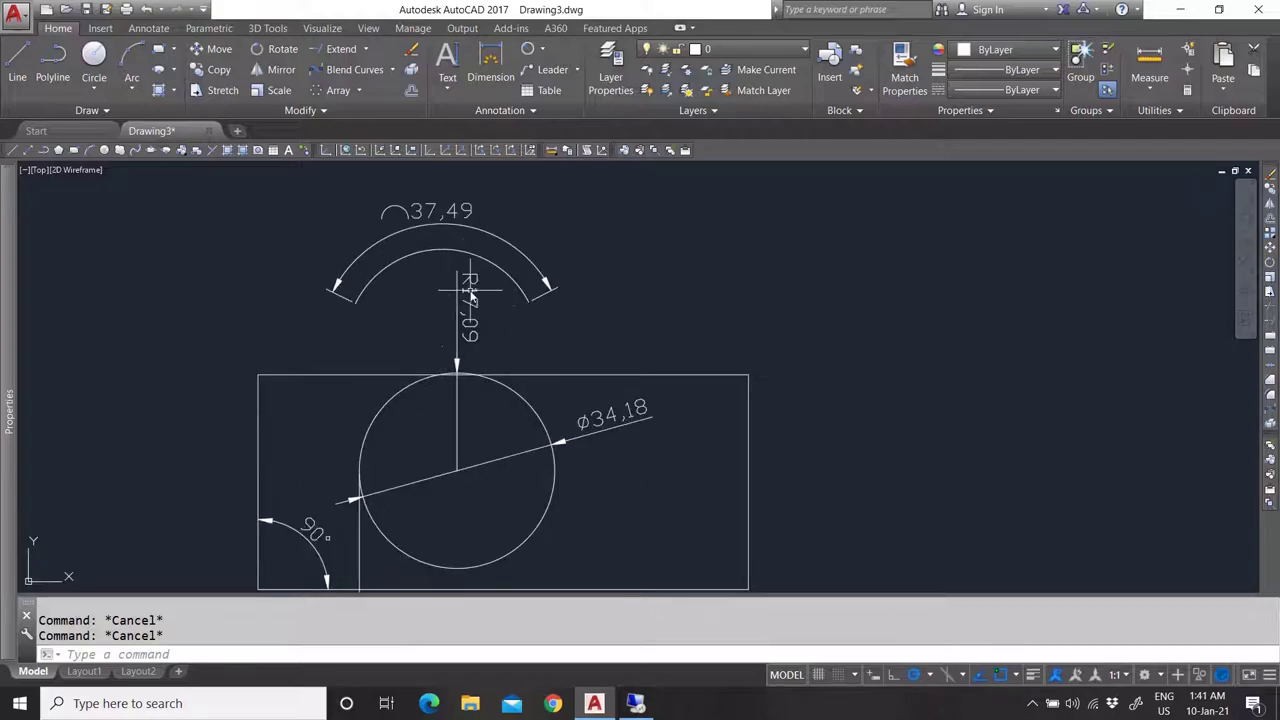
{"action": "scroll", "coordinate": [503, 447], "scroll_direction": "down", "scroll_amount": 2}
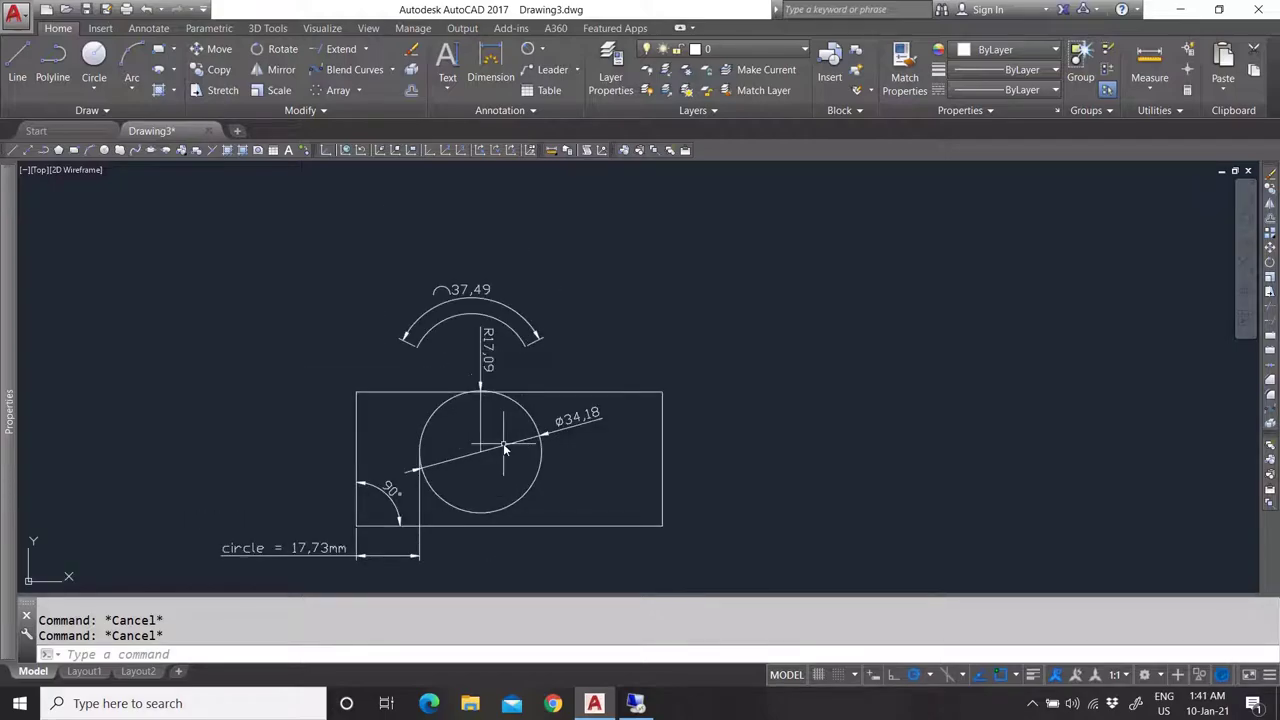
{"action": "left_click", "coordinate": [544, 51]}
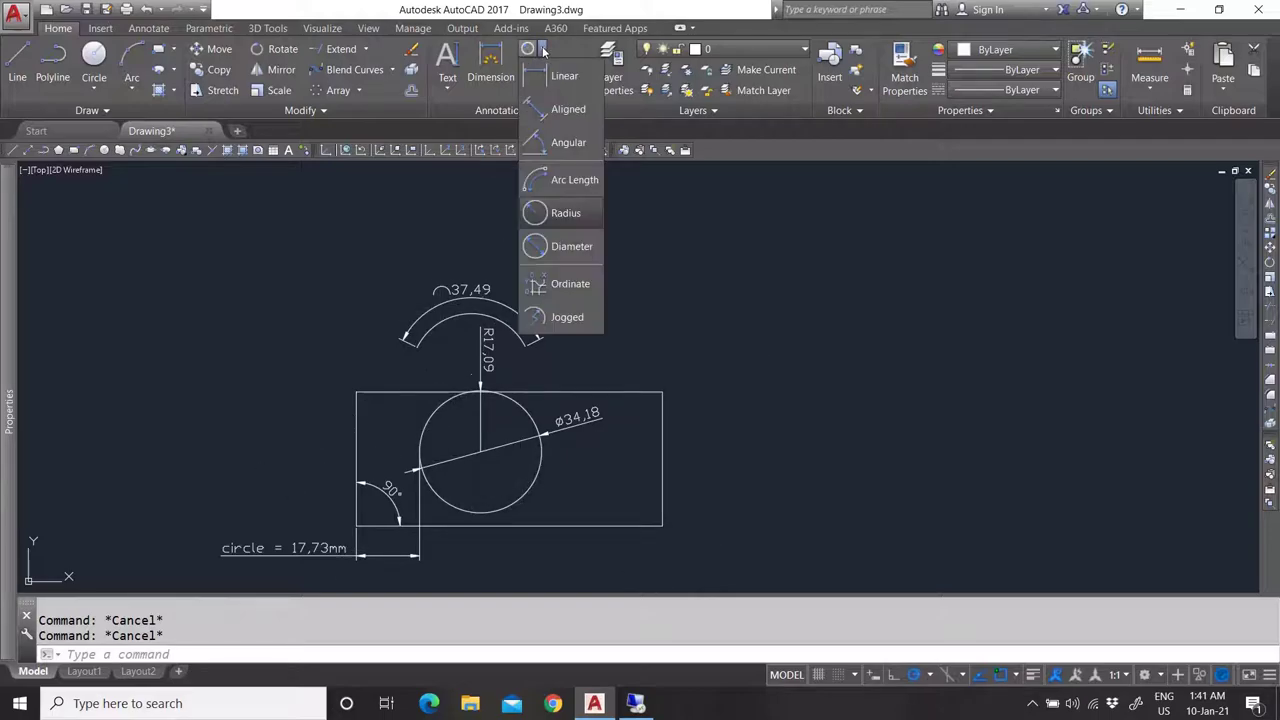
{"action": "left_click", "coordinate": [576, 248]}
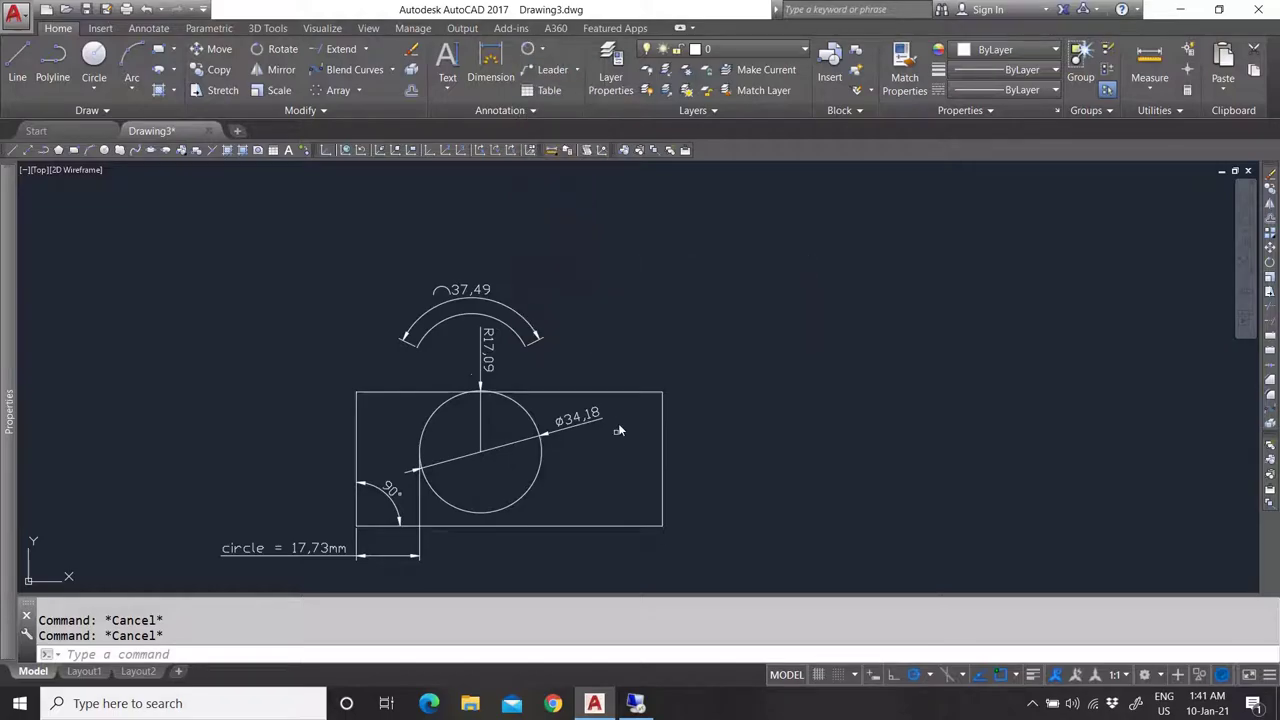
{"action": "left_click", "coordinate": [542, 466]}
{"action": "scroll", "coordinate": [577, 475], "scroll_direction": "up", "scroll_amount": 8}
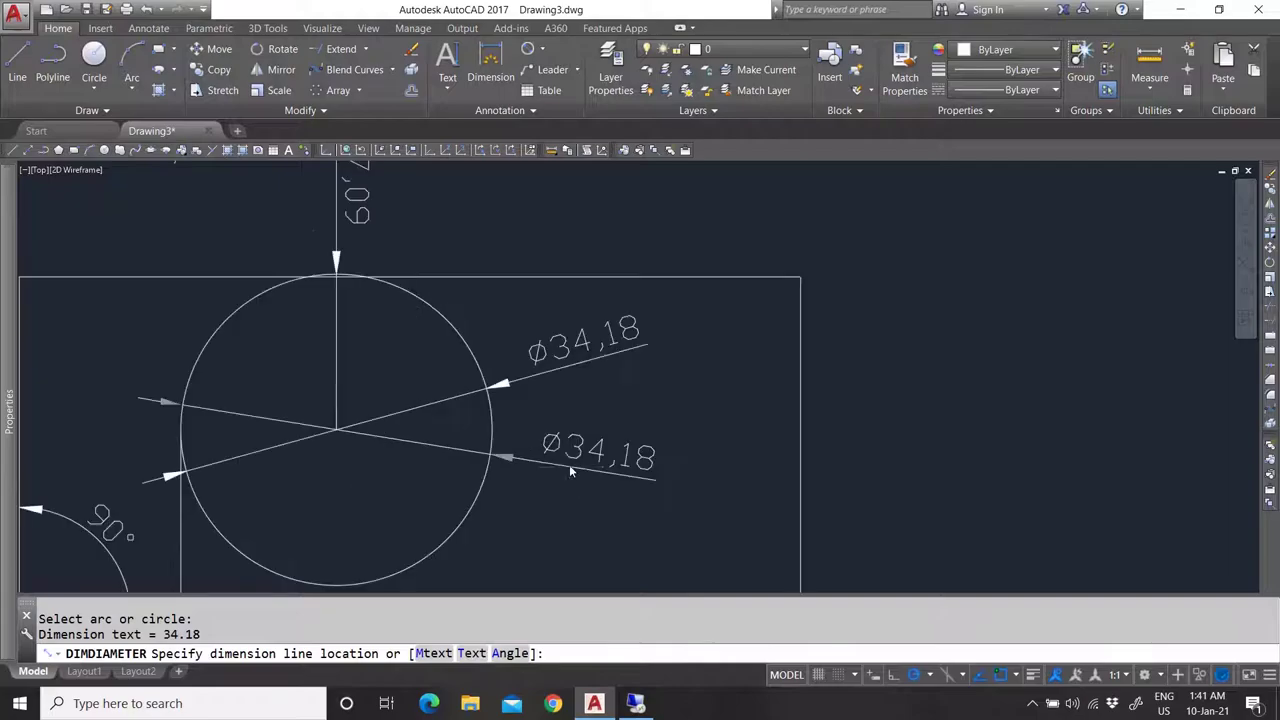
{"action": "scroll", "coordinate": [515, 425], "scroll_direction": "down", "scroll_amount": 5}
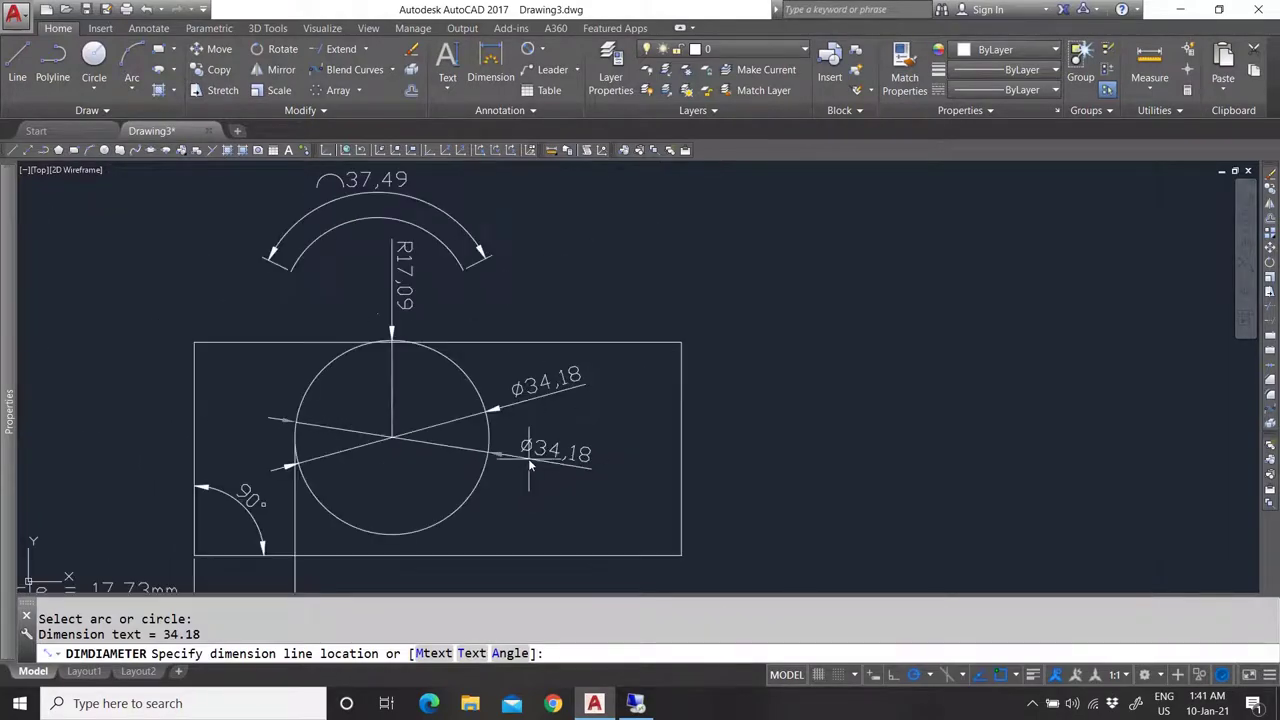
{"action": "key", "text": "Escape"}
{"action": "scroll", "coordinate": [530, 465], "scroll_direction": "down", "scroll_amount": 3}
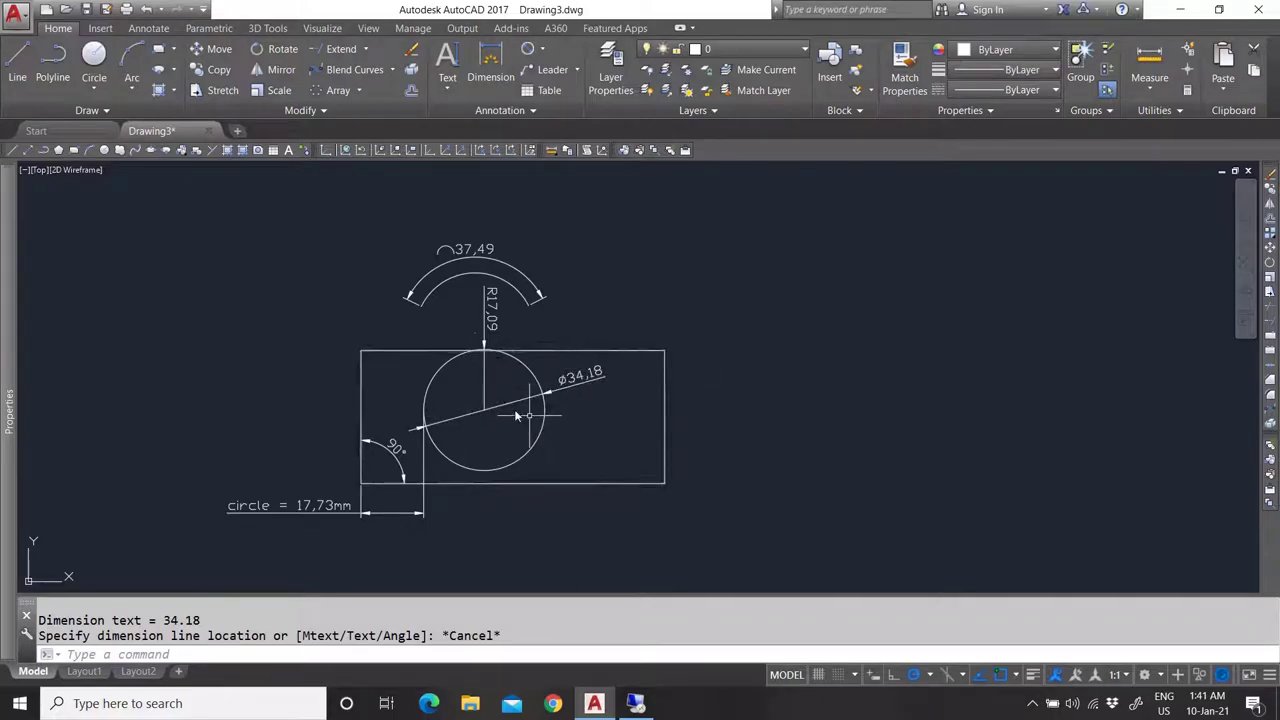
Add an ordinate dimension at the rectangle's lower-left corner, placing its leader and vertical text outside the rectangle's left edge.
{"action": "left_click", "coordinate": [543, 48]}
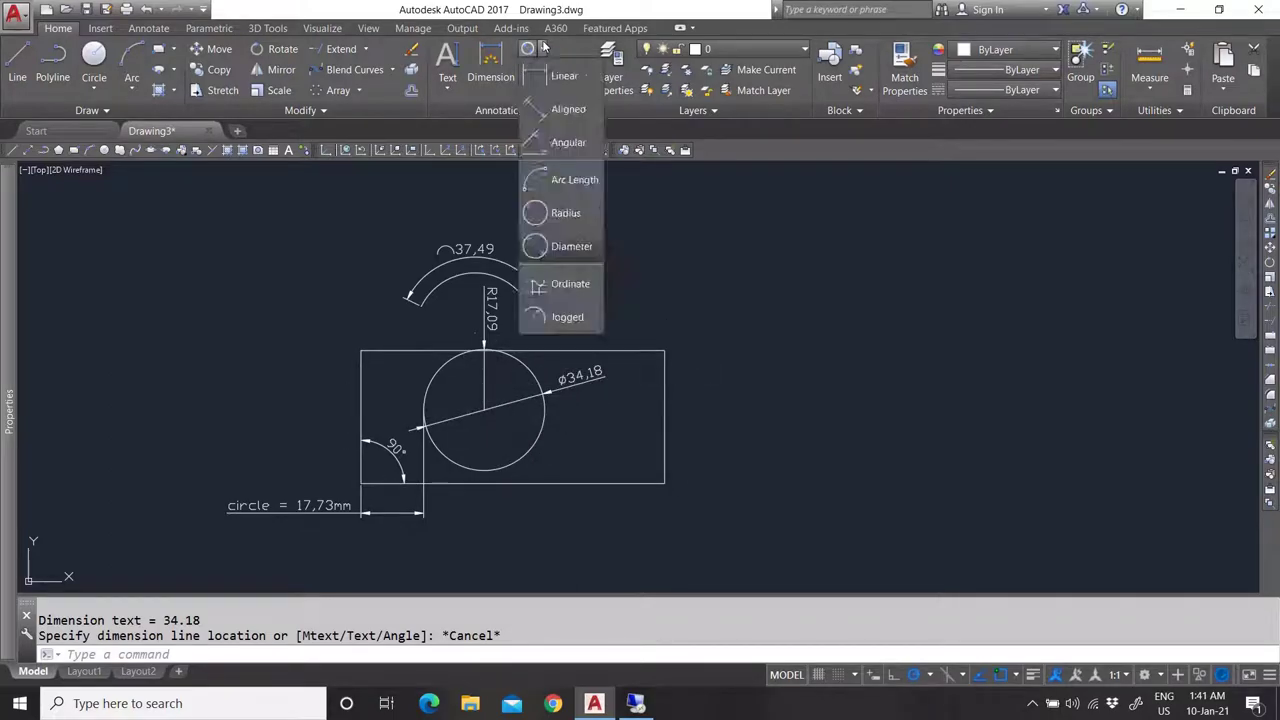
{"action": "left_click", "coordinate": [569, 285]}
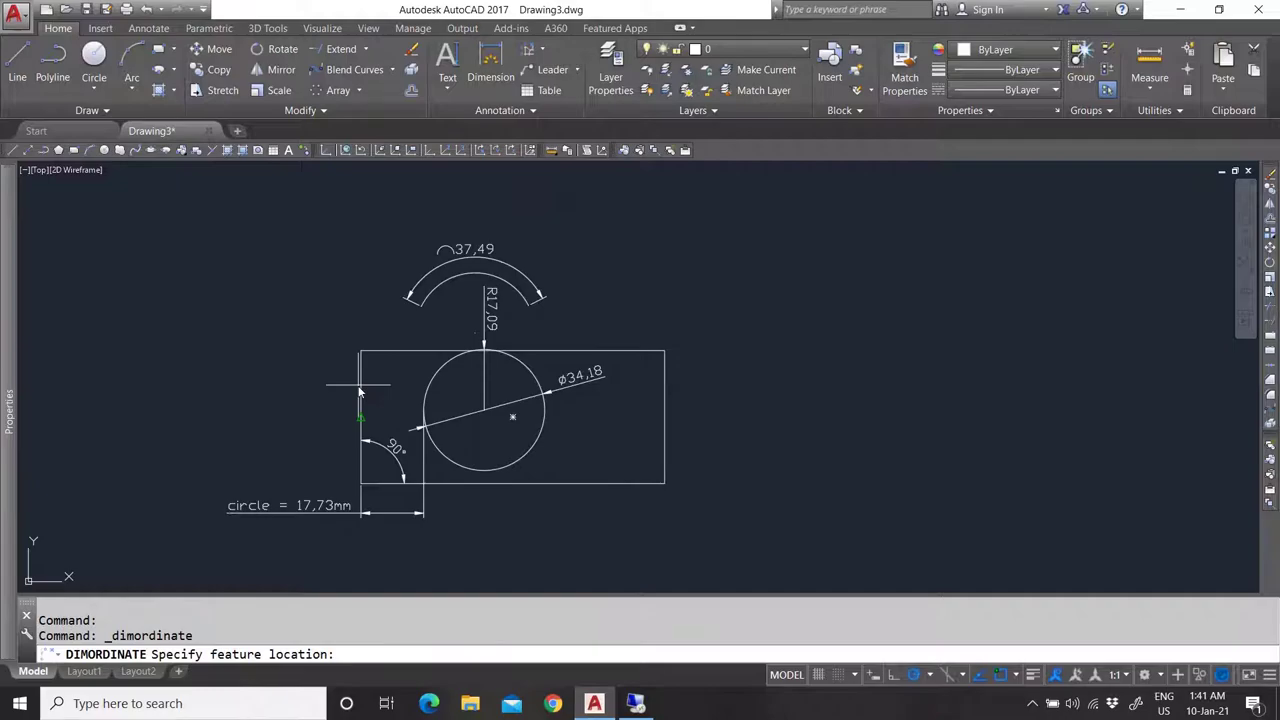
{"action": "scroll", "coordinate": [371, 478], "scroll_direction": "up", "scroll_amount": 2}
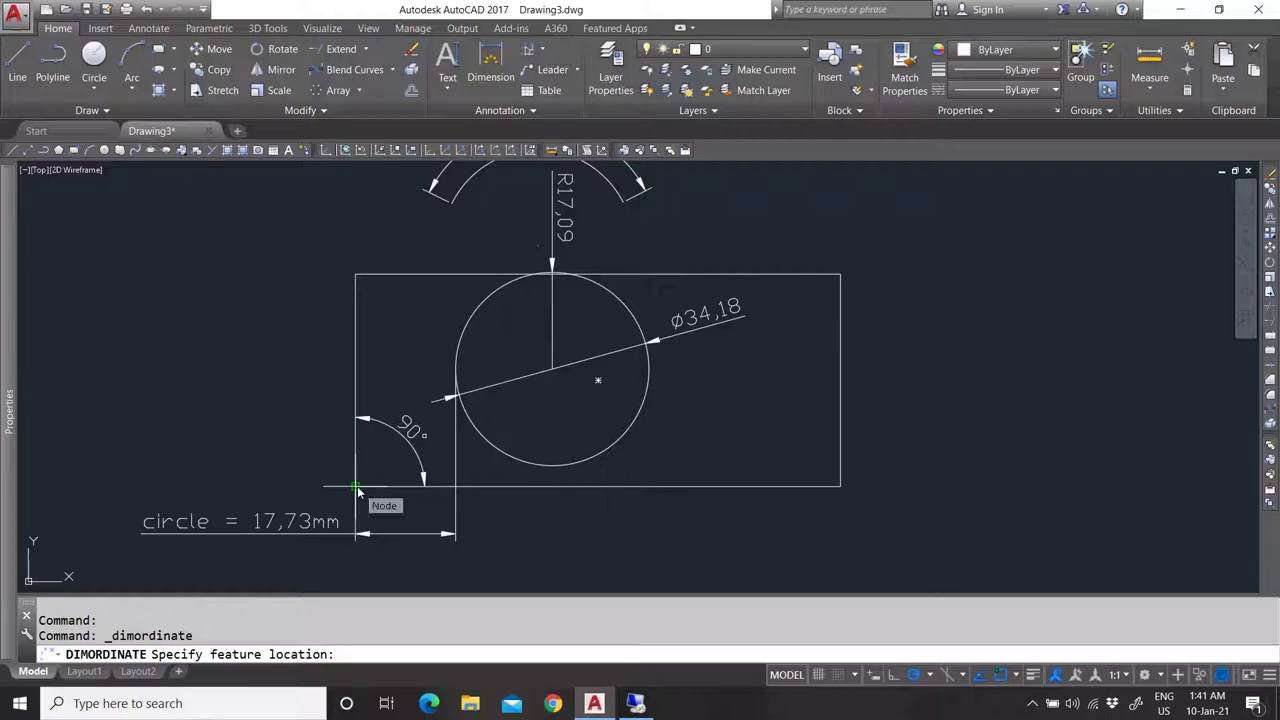
{"action": "left_click", "coordinate": [358, 490]}
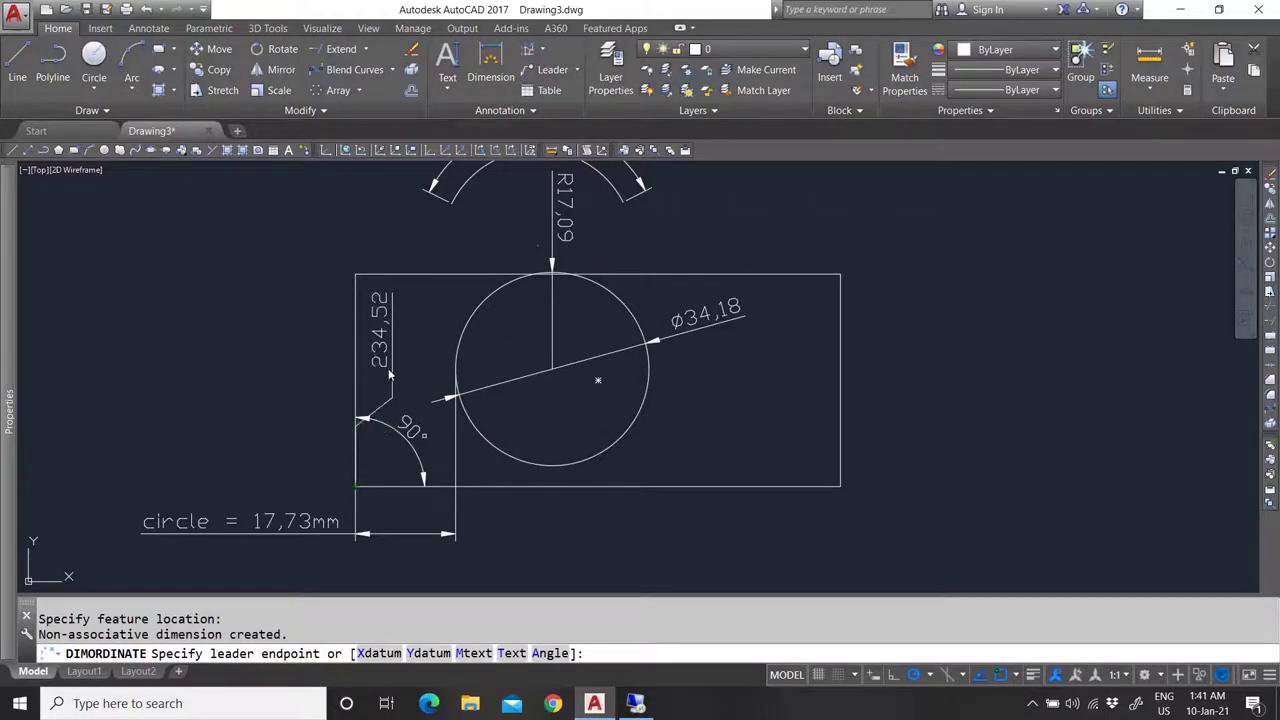
{"action": "left_click", "coordinate": [285, 380]}
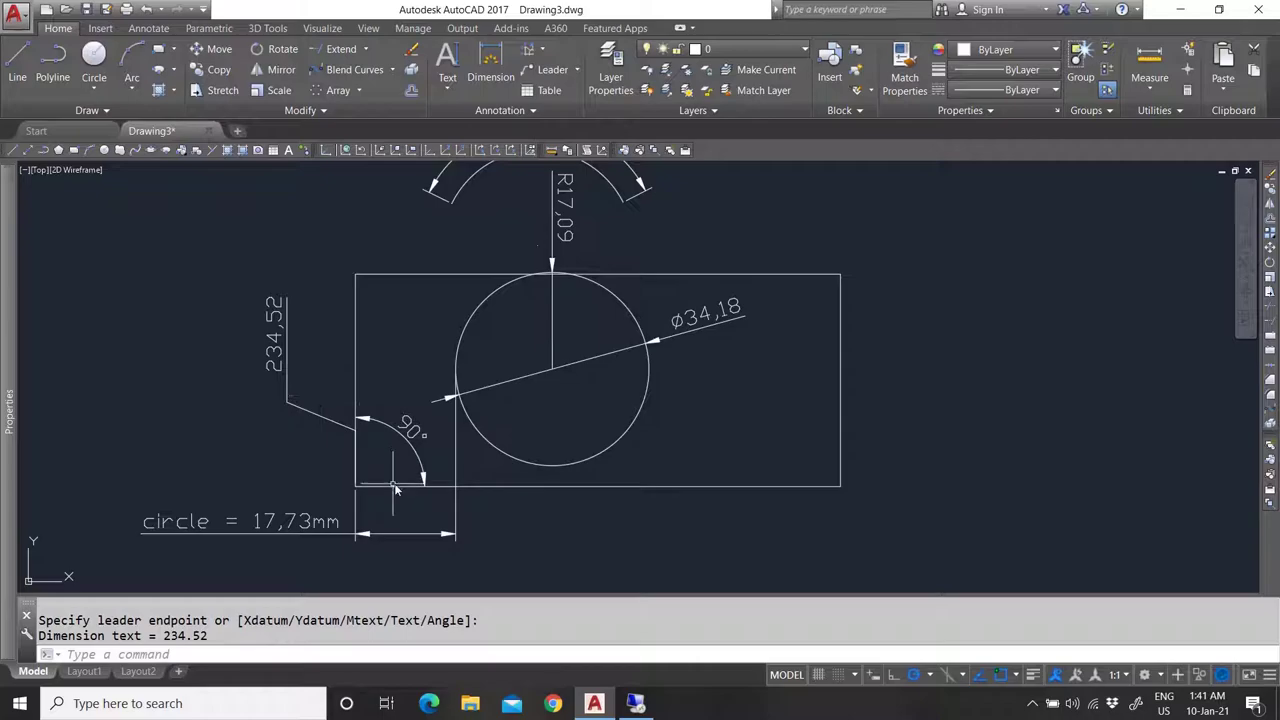
{"action": "scroll", "coordinate": [348, 397], "scroll_direction": "down", "scroll_amount": 3}
{"action": "scroll", "coordinate": [353, 401], "scroll_direction": "up", "scroll_amount": 3}
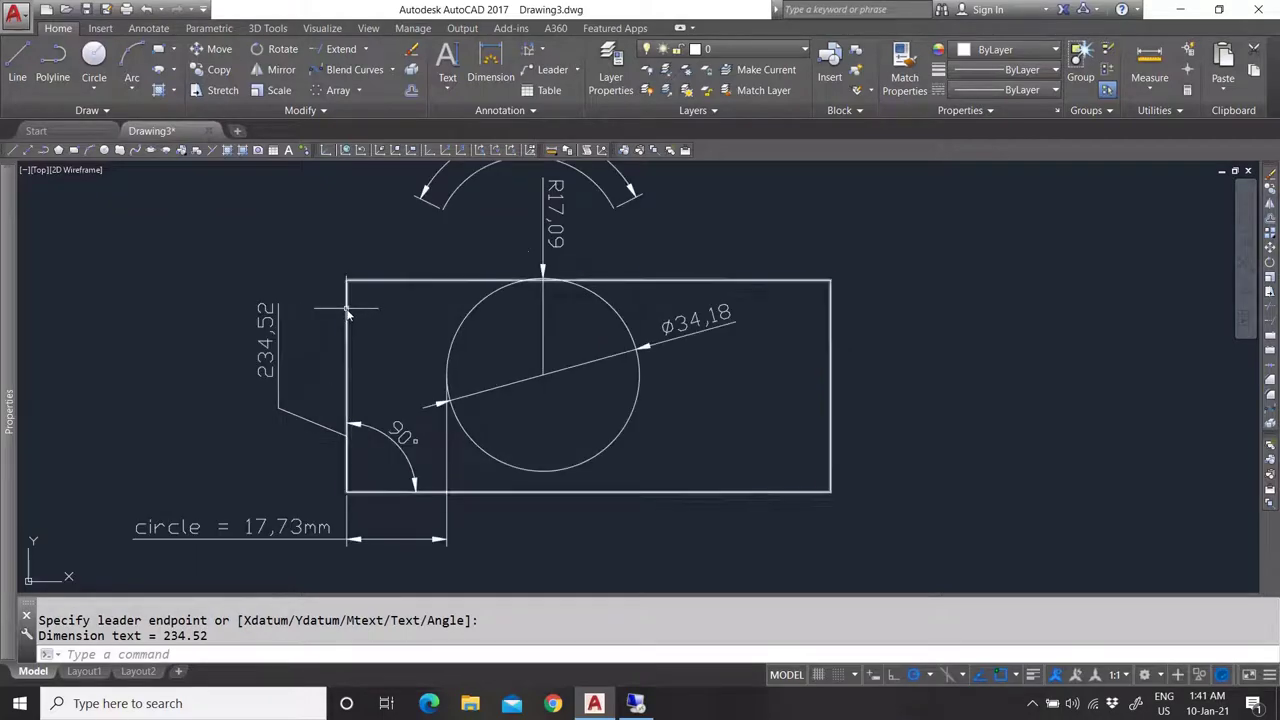
{"action": "key", "text": "Escape"}
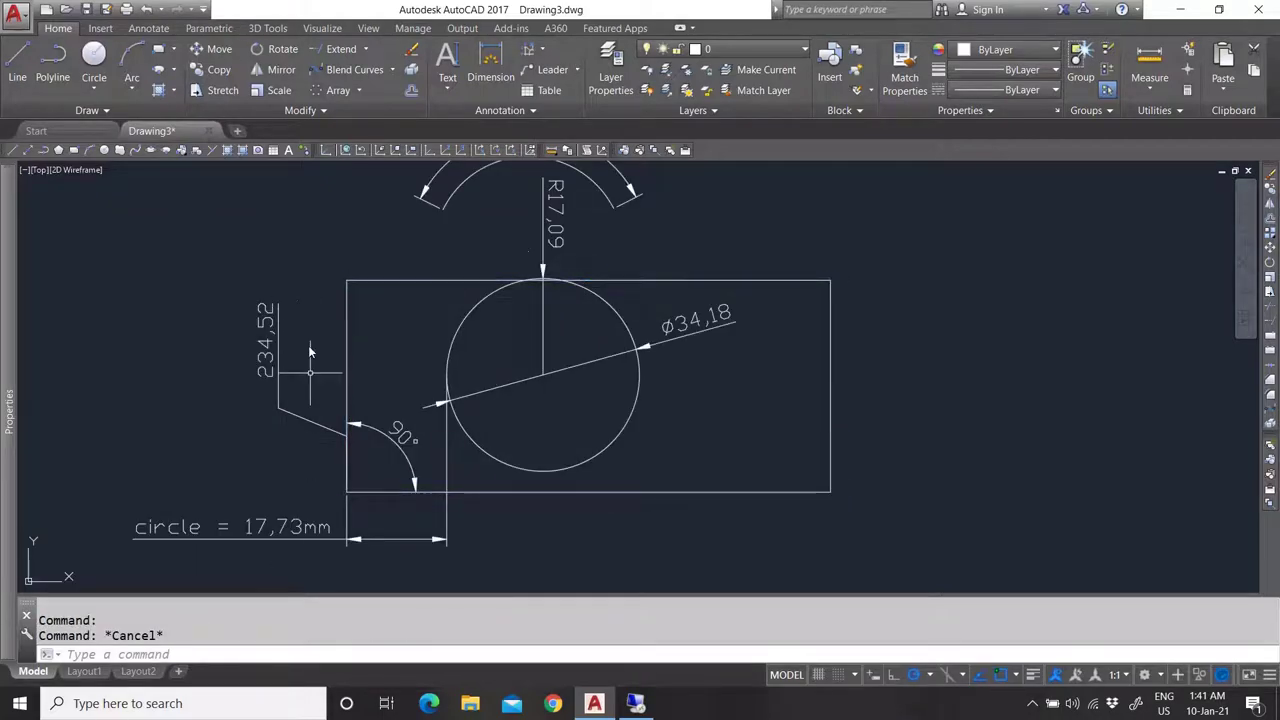
{"action": "left_click", "coordinate": [490, 62]}
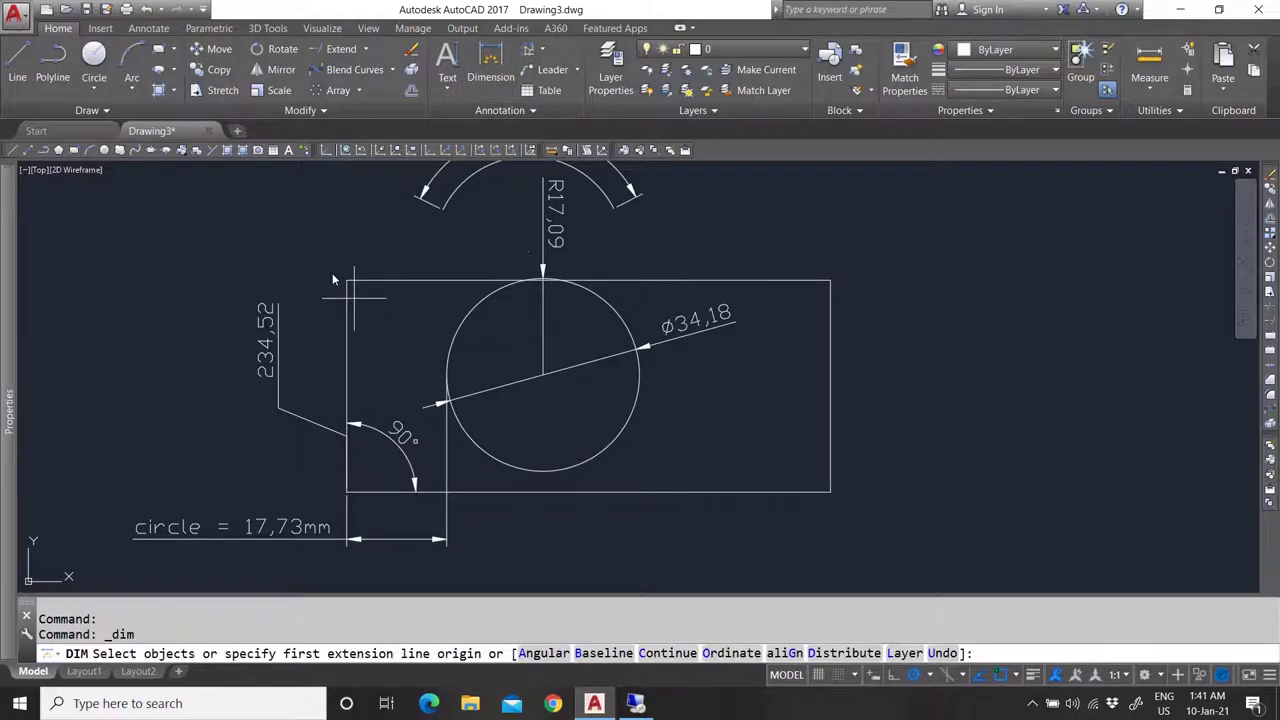
{"action": "left_click", "coordinate": [347, 281]}
{"action": "key", "text": "Escape"}
{"action": "key", "text": "Return"}
{"action": "key", "text": "Return"}
{"action": "left_click", "coordinate": [347, 281]}
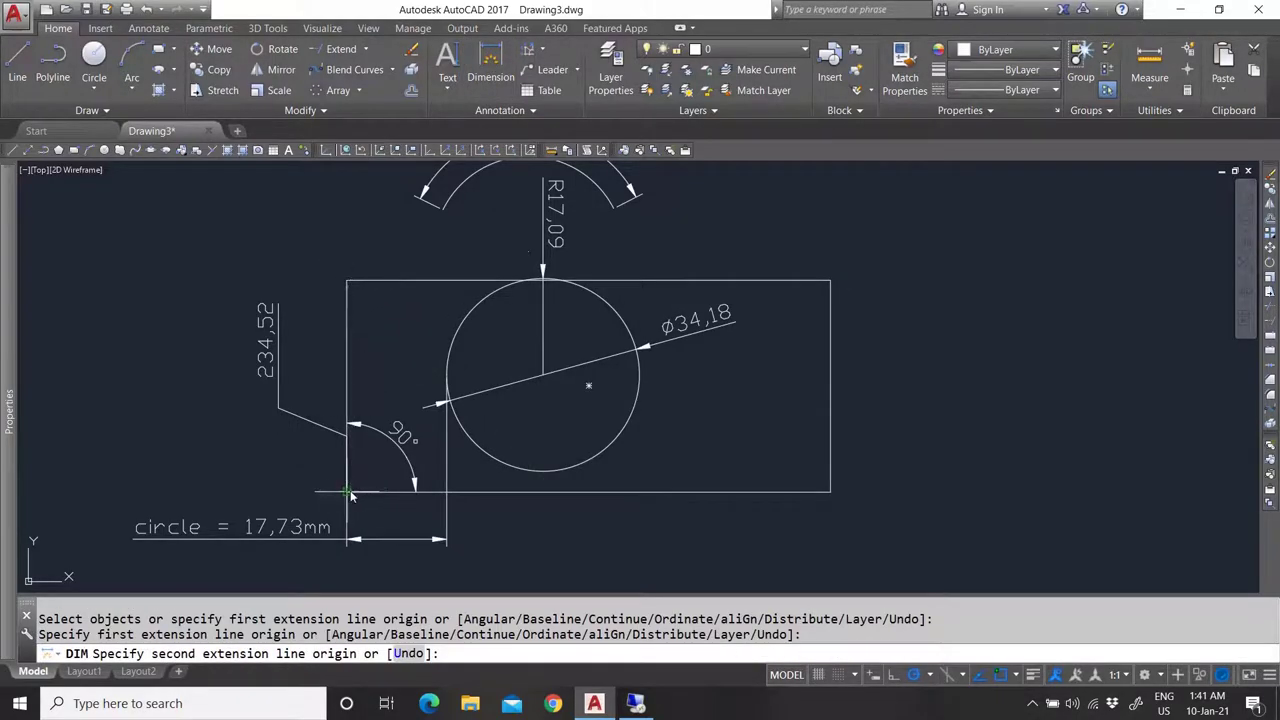
{"action": "left_click", "coordinate": [350, 493]}
{"action": "key", "text": "Escape"}
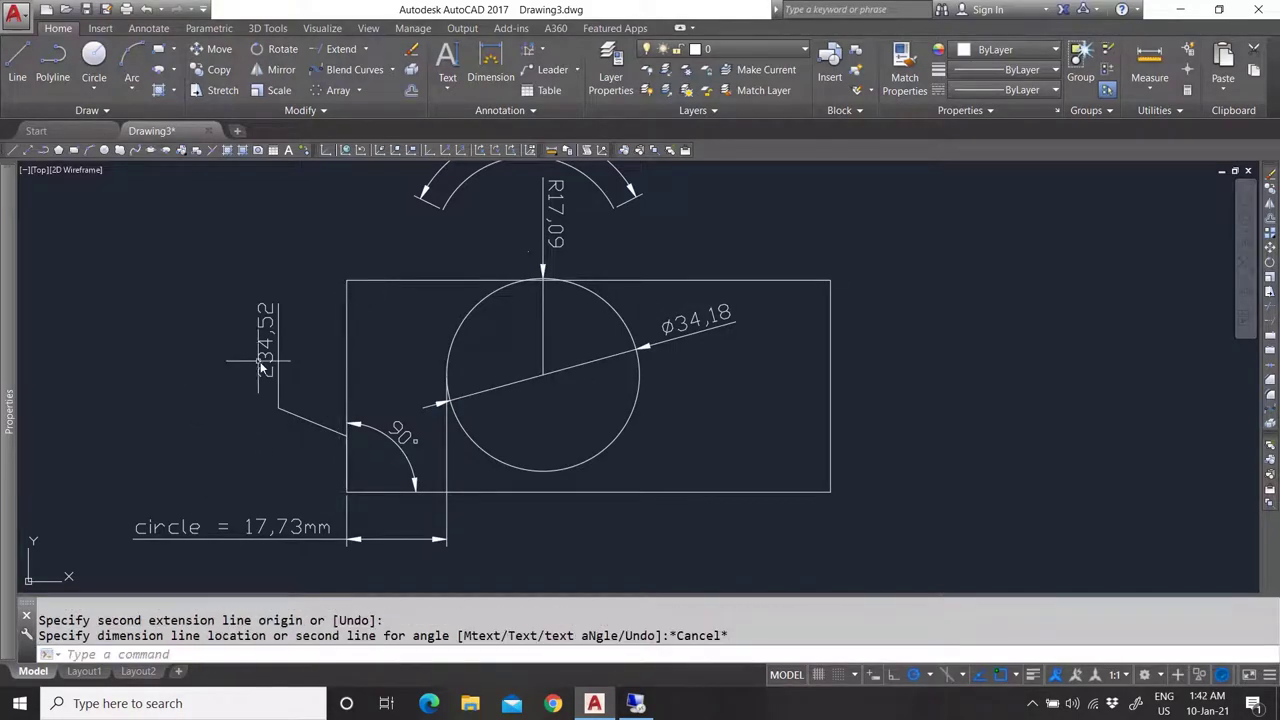
Inspect the ordinate dimension and the rectangle by selecting each in turn, checking the rectangle's properties, and clear the selection.
{"action": "left_click", "coordinate": [276, 348]}
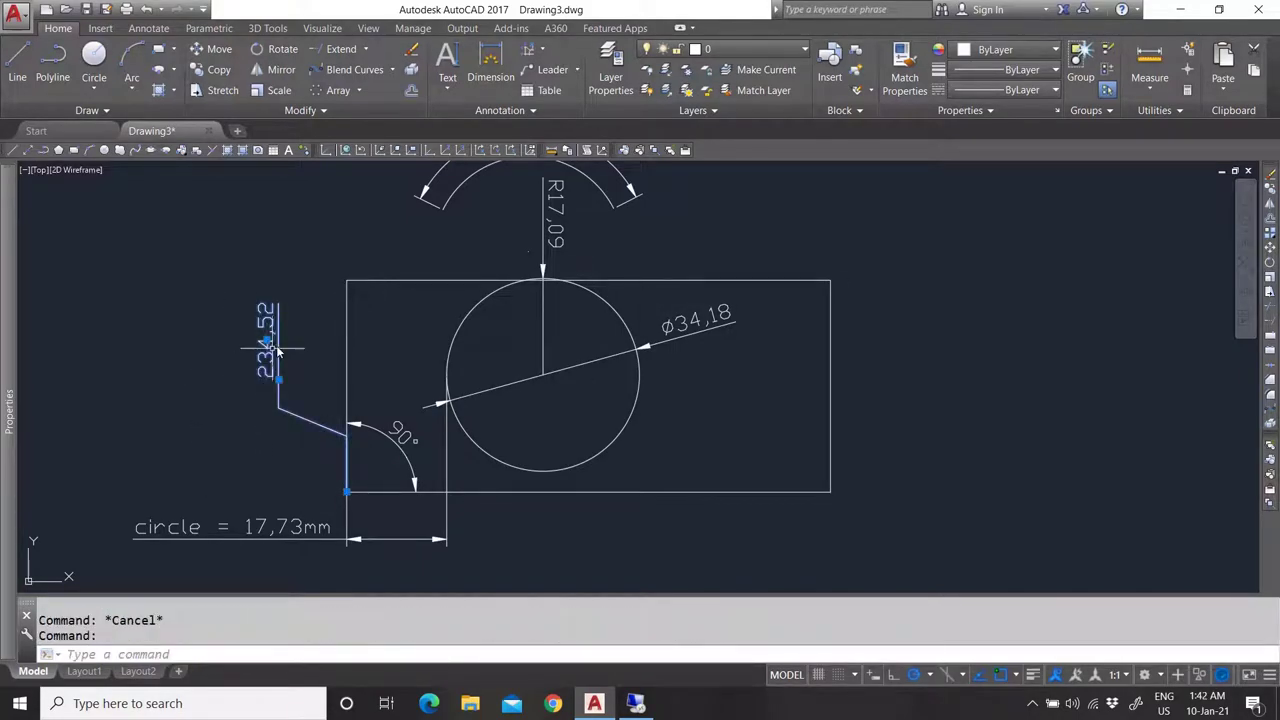
{"action": "key", "text": "Escape"}
{"action": "left_click", "coordinate": [347, 352]}
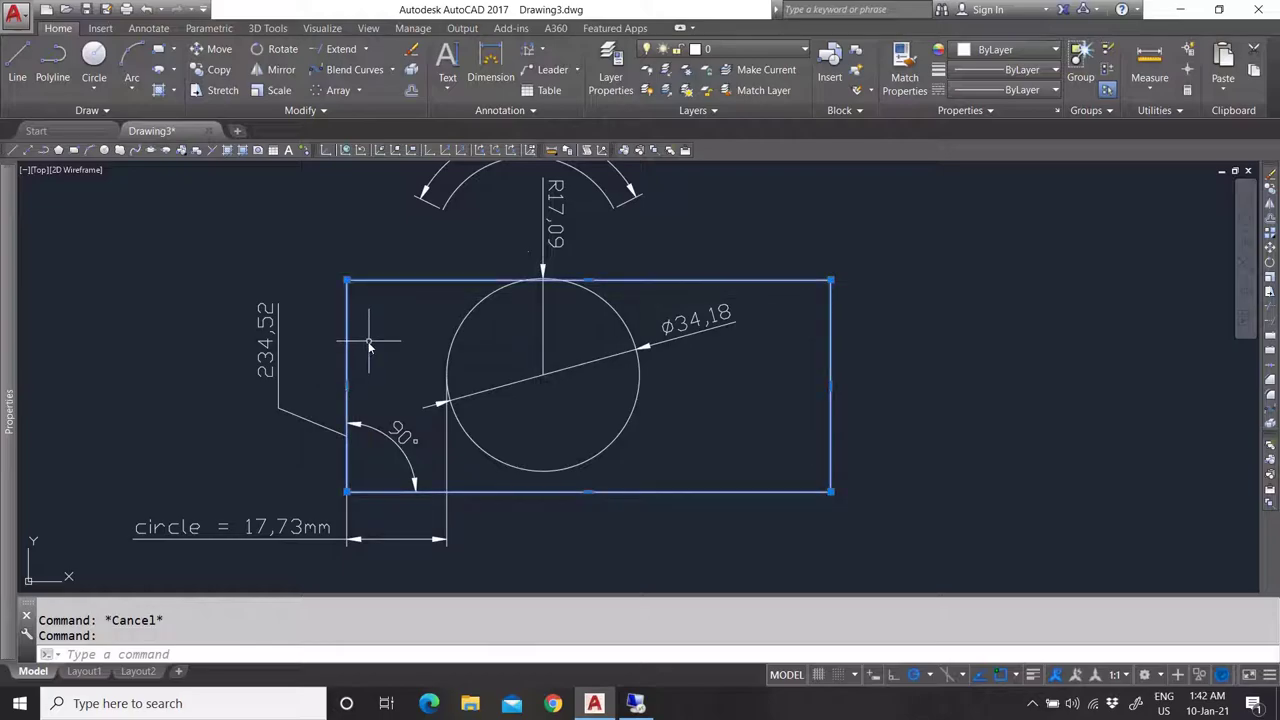
{"action": "key", "text": "Escape"}
{"action": "left_click", "coordinate": [348, 324]}
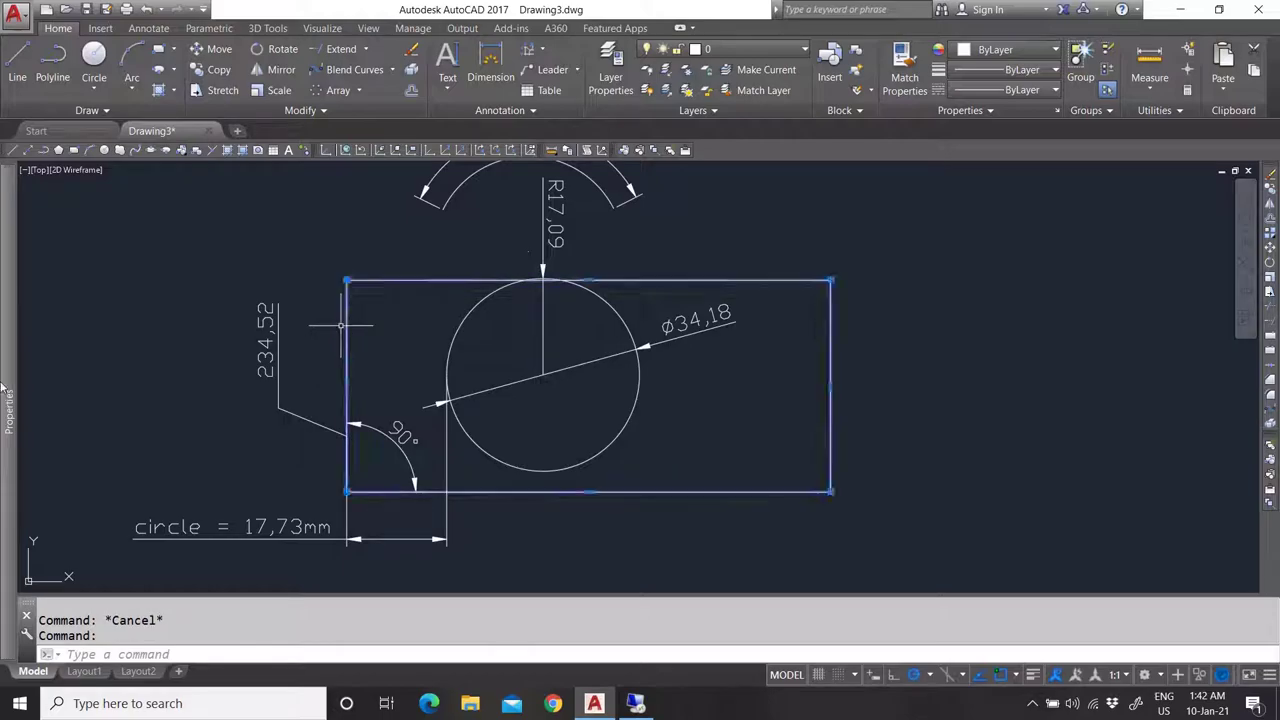
{"action": "mouse_move", "coordinate": [24, 418]}
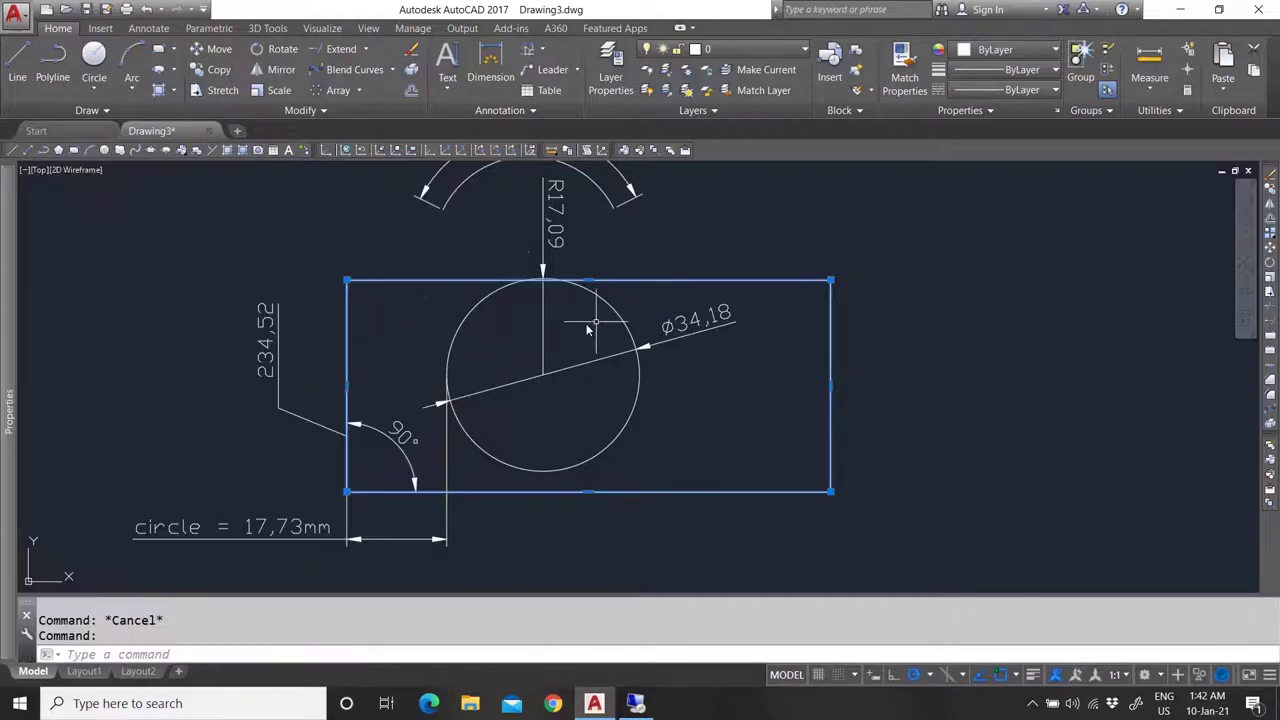
{"action": "key", "text": "Escape"}
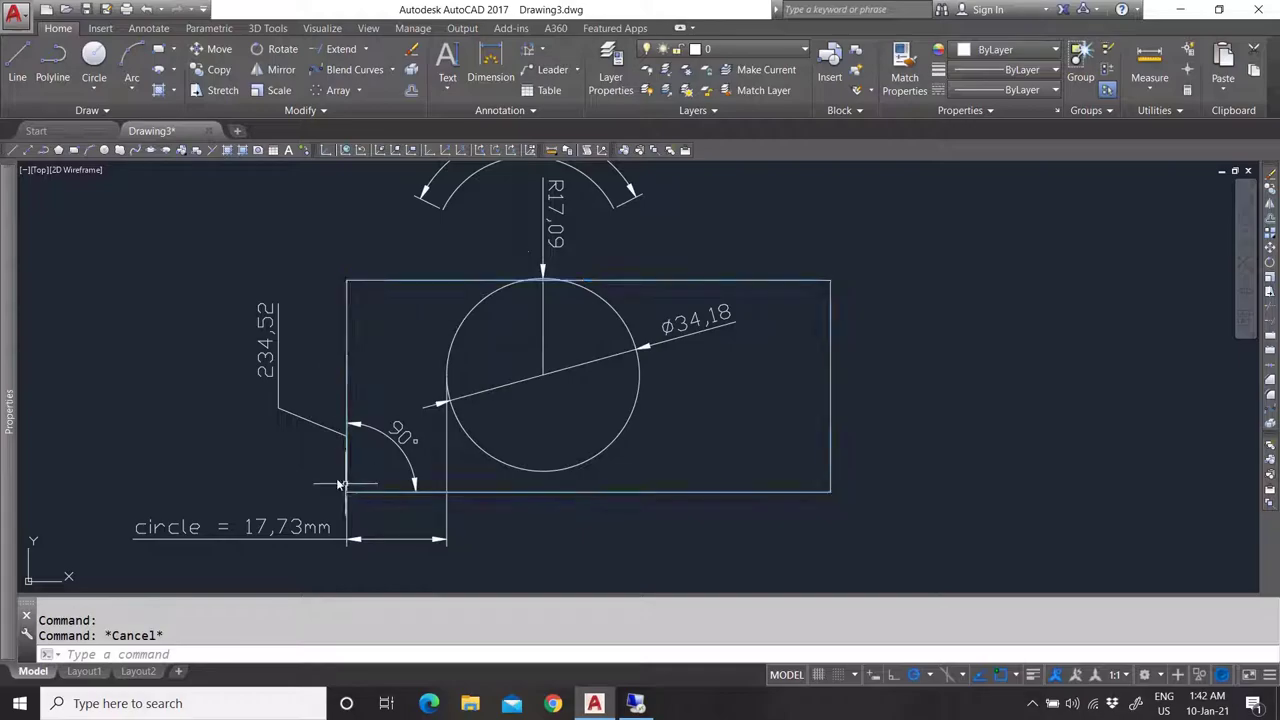
Stretch the ordinate dimension's leader end farther left and slightly down from the rectangle, and pick up its origin point at the lower-left corner.
{"action": "left_click", "coordinate": [344, 488]}
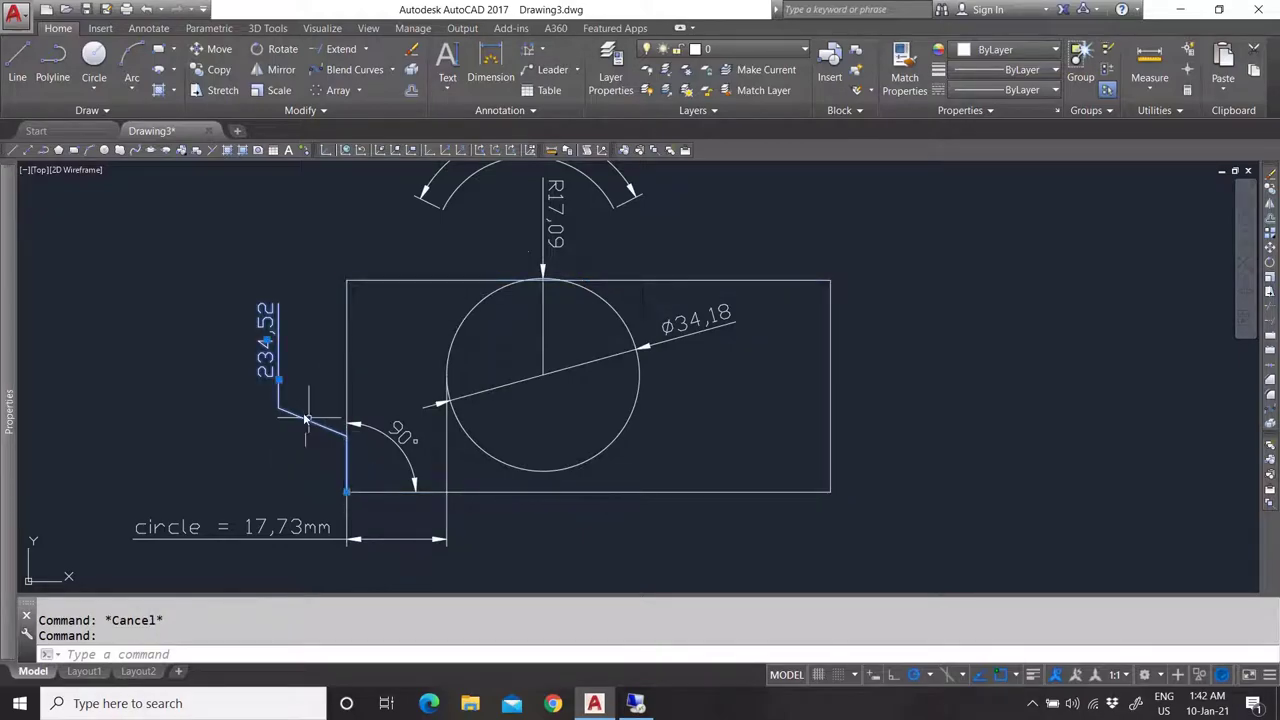
{"action": "left_click", "coordinate": [278, 380]}
{"action": "left_click", "coordinate": [193, 425]}
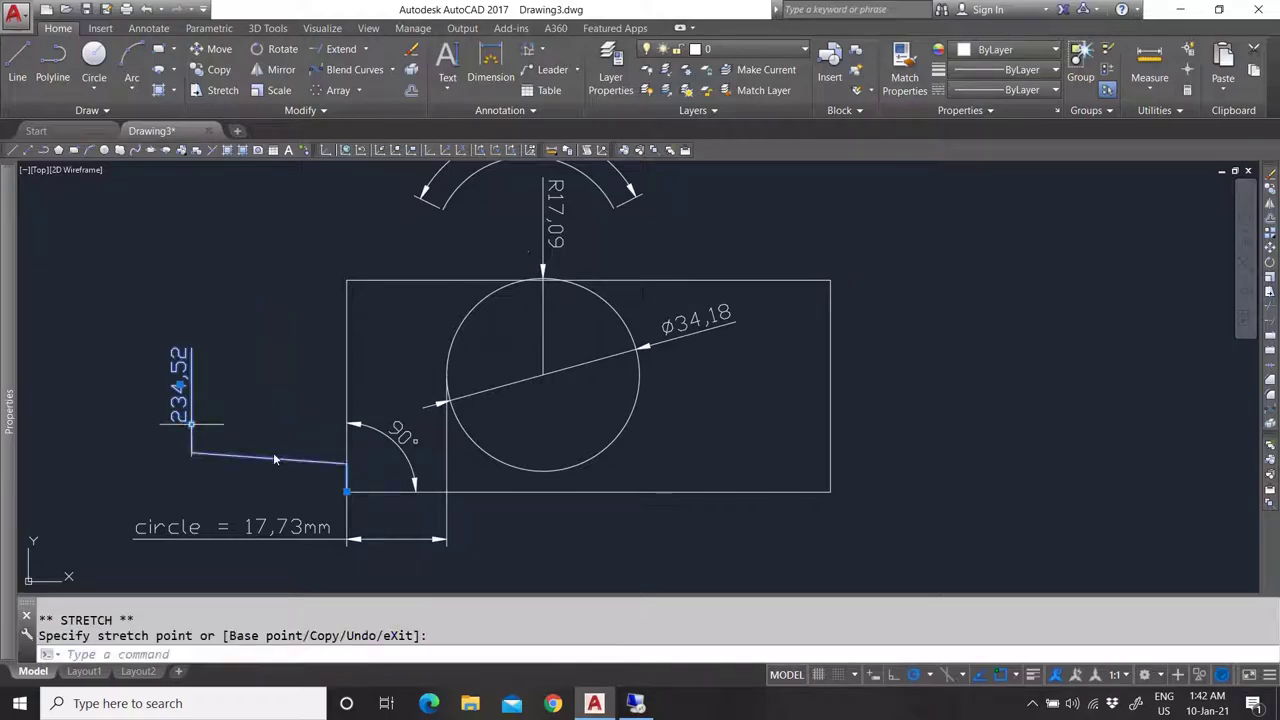
{"action": "left_click", "coordinate": [346, 490]}
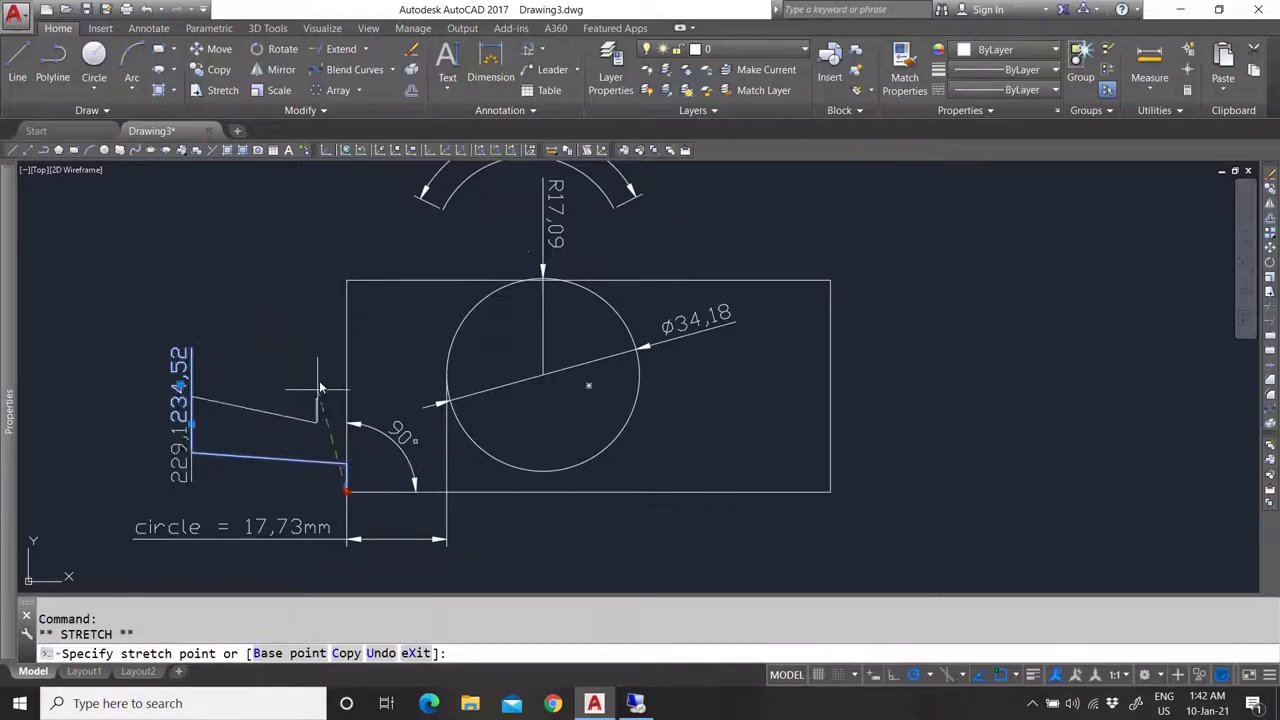
Snap the ordinate dimension's feature point to the rectangle's upper-left corner and review the dimension's properties.
{"action": "left_click", "coordinate": [347, 281]}
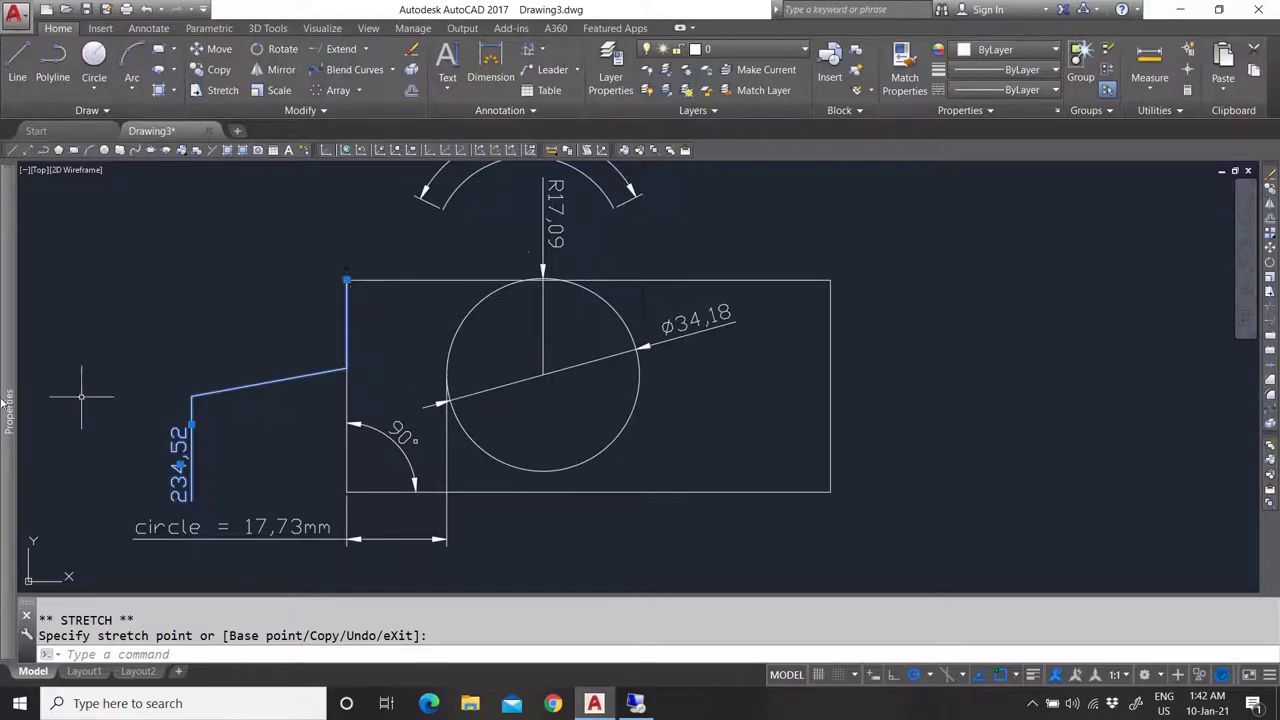
{"action": "key", "text": "ctrl+1"}
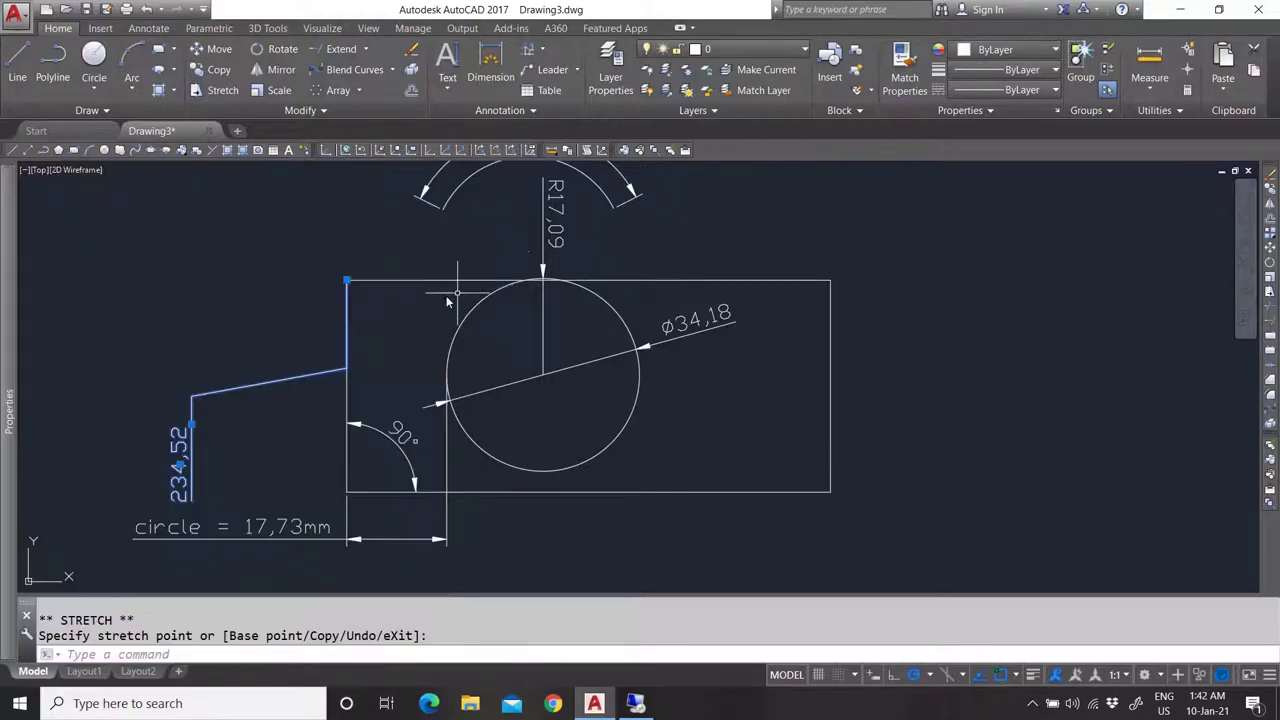
{"action": "scroll", "coordinate": [330, 355], "scroll_direction": "down", "scroll_amount": 4}
{"action": "scroll", "coordinate": [330, 355], "scroll_direction": "up", "scroll_amount": 4}
{"action": "mouse_move", "coordinate": [13, 391]}
{"action": "scroll", "coordinate": [162, 496], "scroll_direction": "down", "scroll_amount": 8}
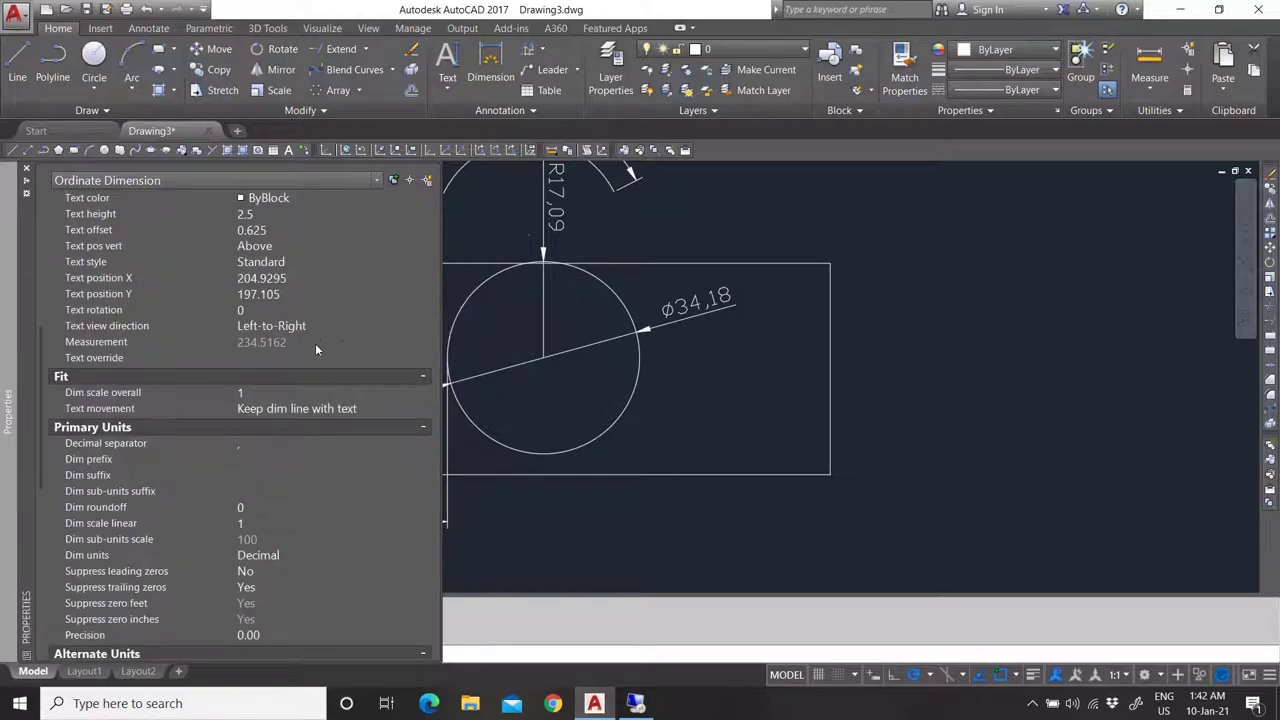
{"action": "left_click", "coordinate": [347, 351]}
{"action": "key", "text": "Escape"}
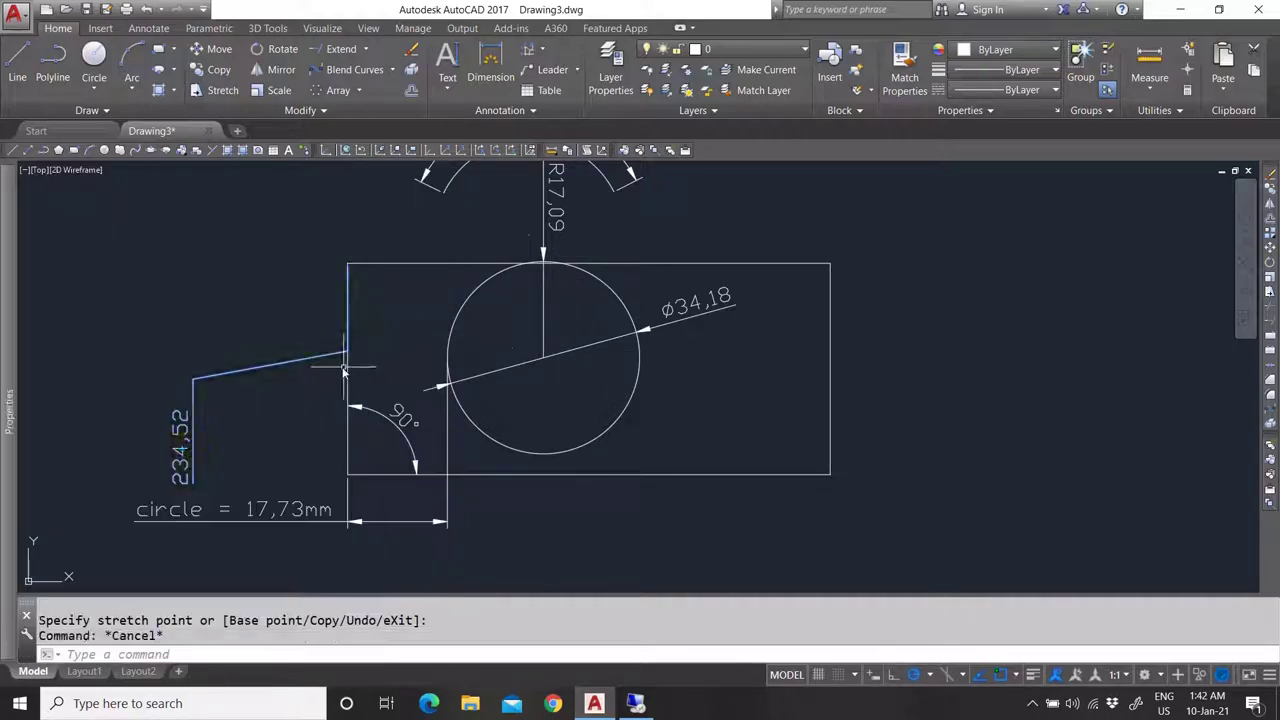
Examine the rectangle's Vertex X and Vertex Y values in its properties against the ordinate dimension beside it.
{"action": "left_click", "coordinate": [342, 377]}
{"action": "mouse_move", "coordinate": [10, 391]}
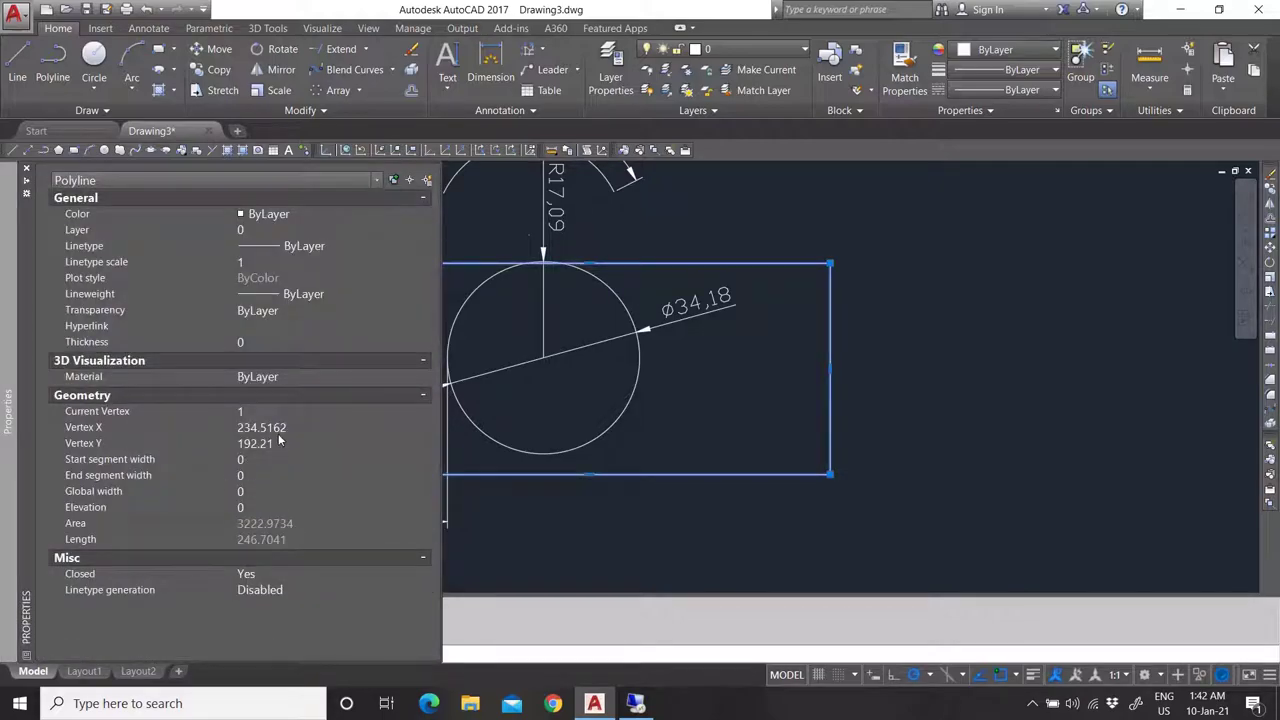
{"action": "scroll", "coordinate": [551, 413], "scroll_direction": "down", "scroll_amount": 3}
{"action": "scroll", "coordinate": [528, 394], "scroll_direction": "up", "scroll_amount": 3}
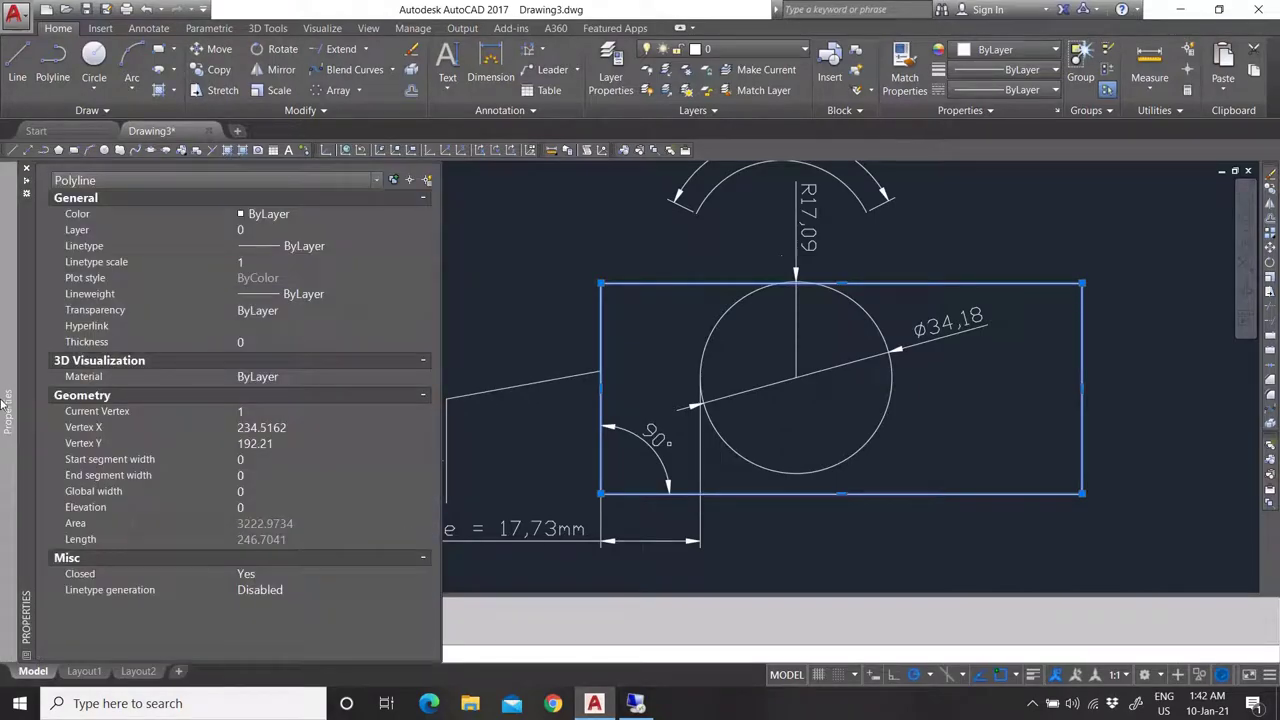
{"action": "left_click", "coordinate": [113, 427]}
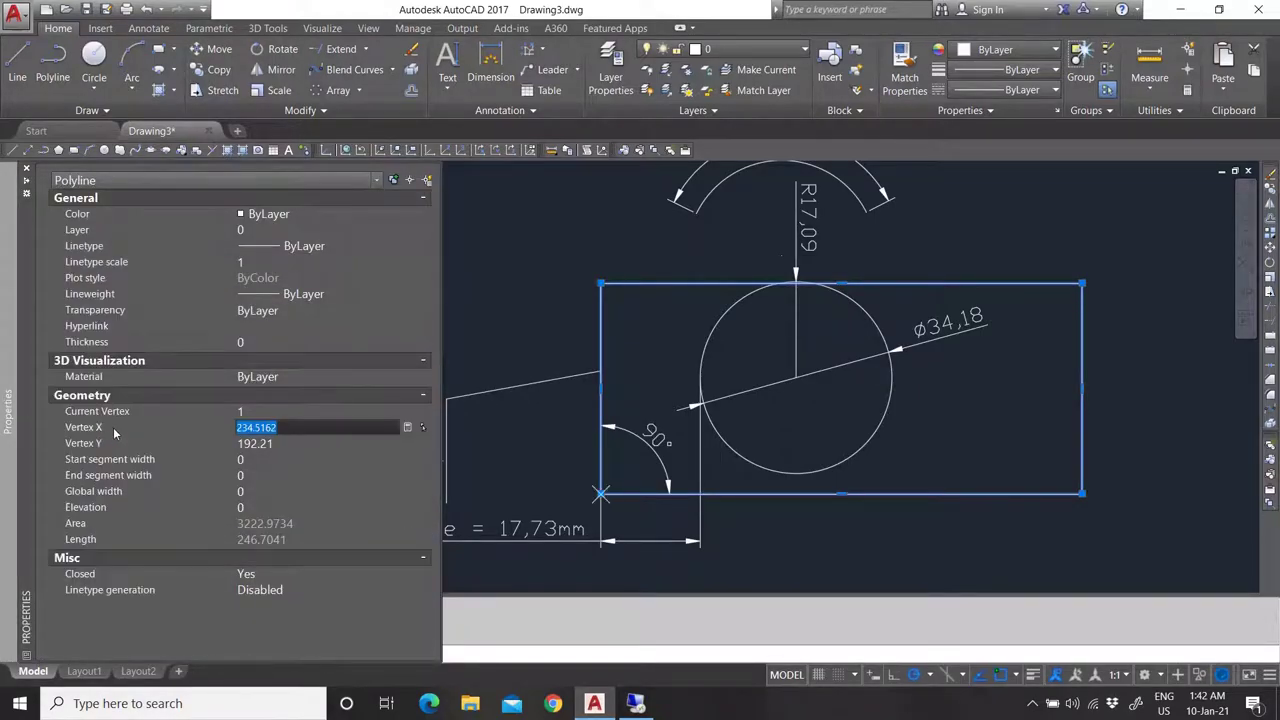
{"action": "scroll", "coordinate": [726, 437], "scroll_direction": "down", "scroll_amount": 2}
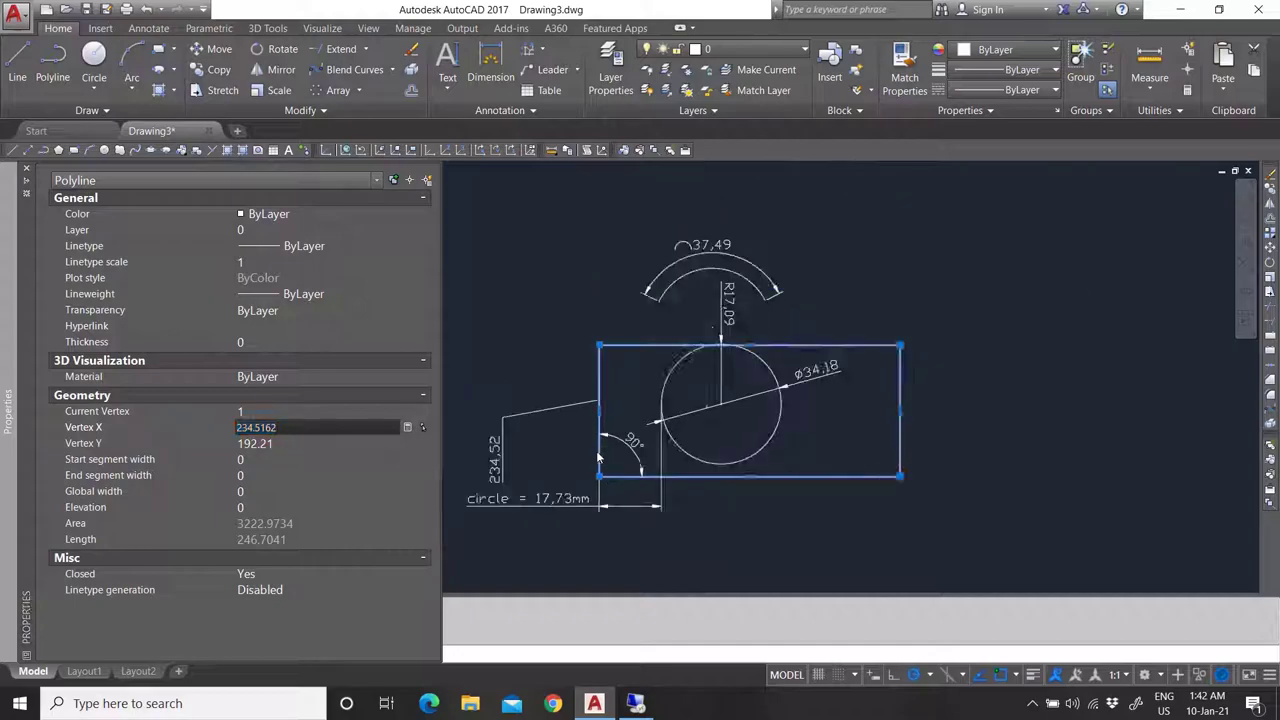
{"action": "scroll", "coordinate": [726, 437], "scroll_direction": "up", "scroll_amount": 2}
{"action": "mouse_move", "coordinate": [4, 404]}
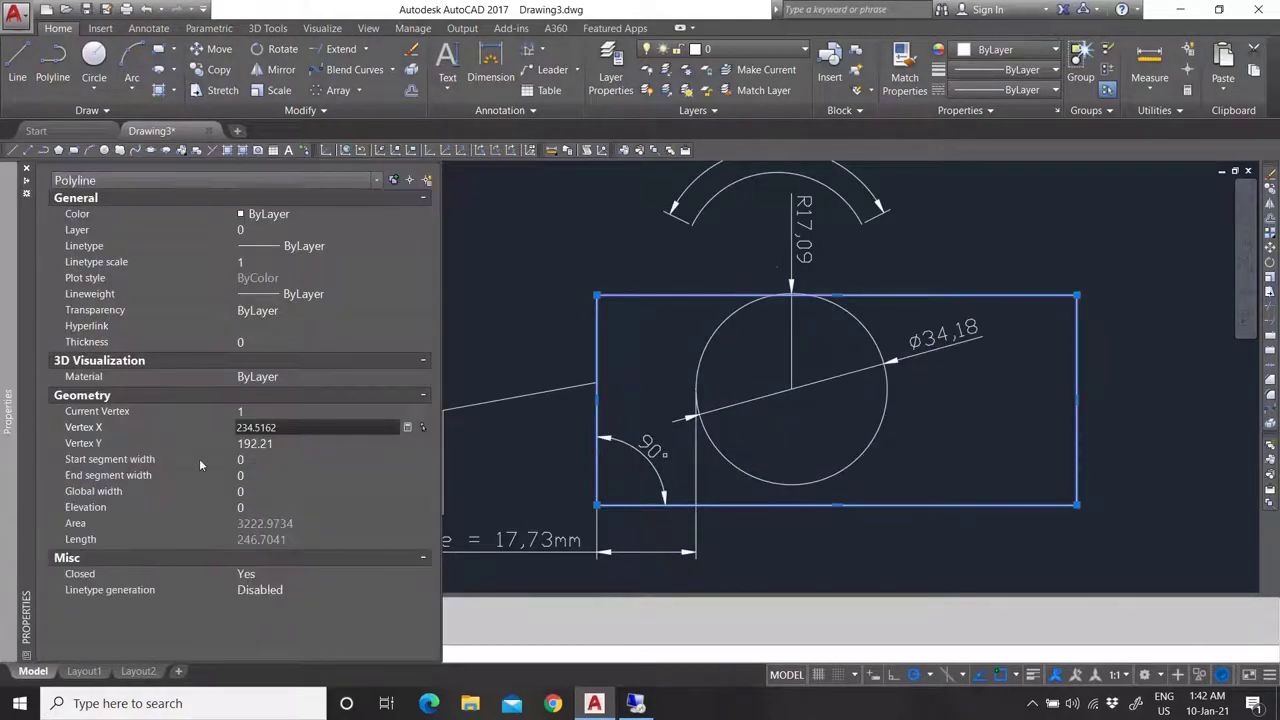
{"action": "left_click", "coordinate": [287, 443]}
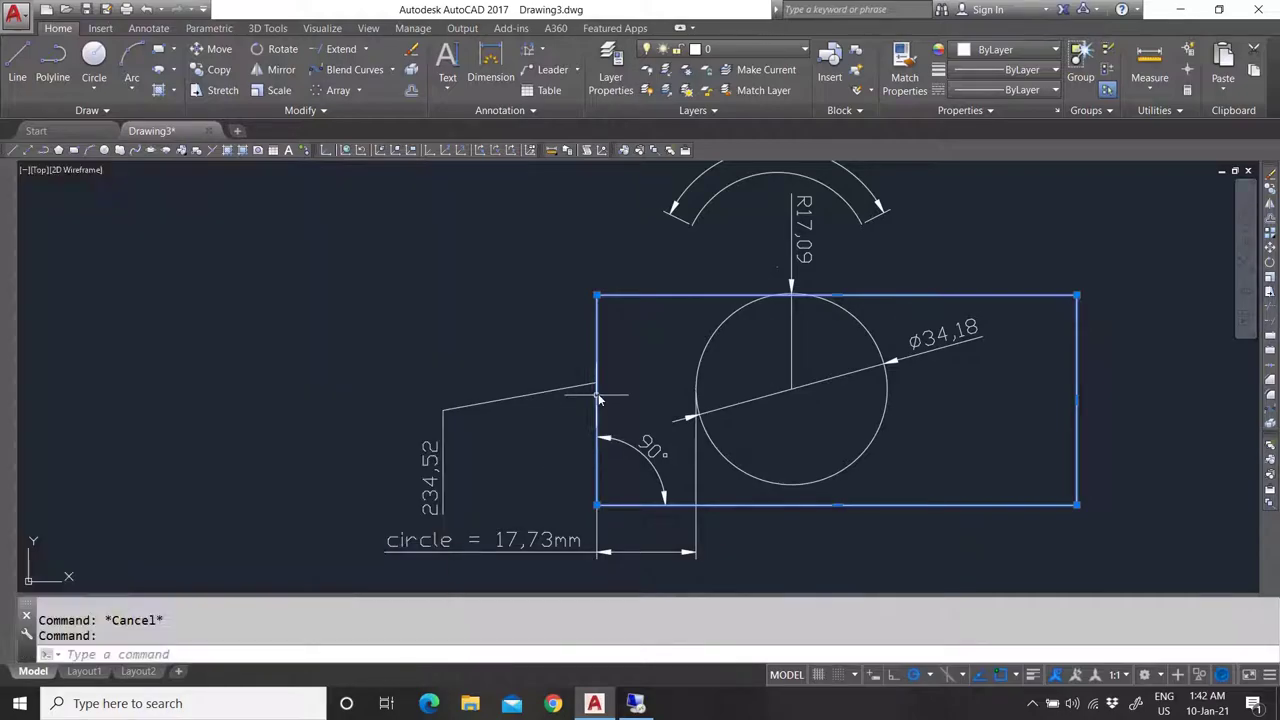
{"action": "key", "text": "Escape"}
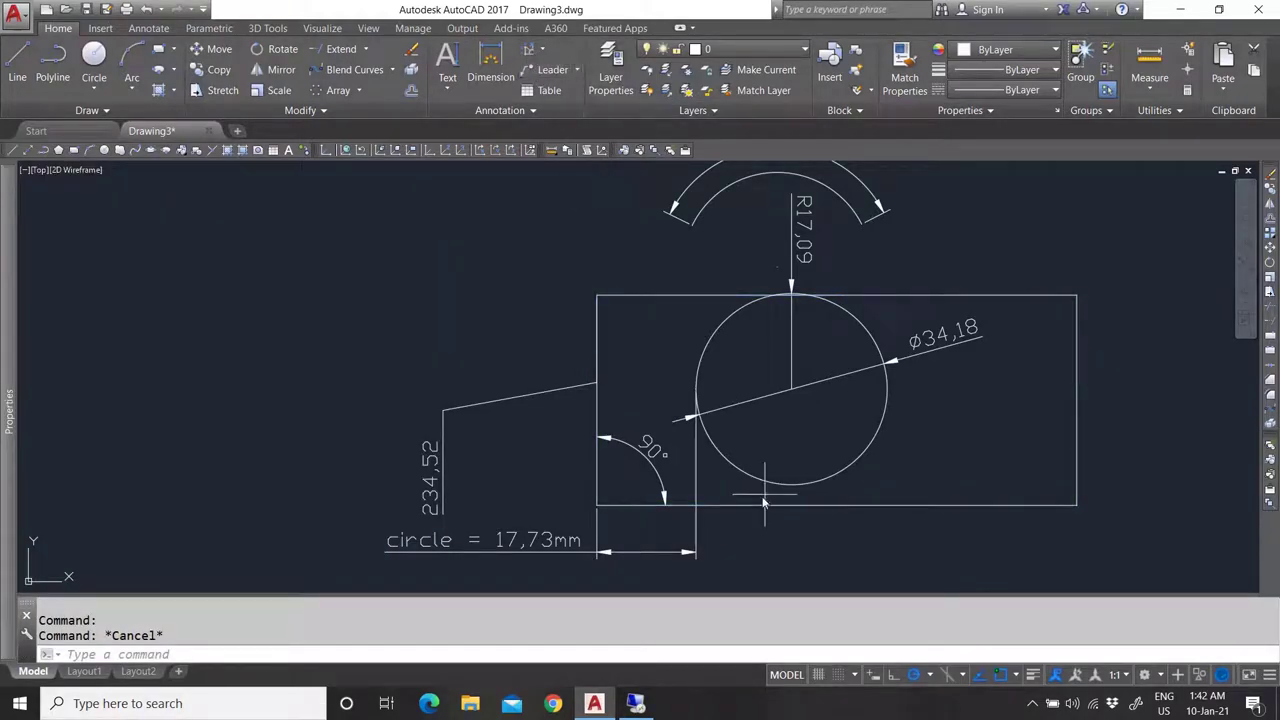
Add an ordinate dimension from the midpoint of the rectangle's bottom edge, with its leader ending below the rectangle.
{"action": "type", "text": "dor"}
{"action": "key", "text": "Return"}
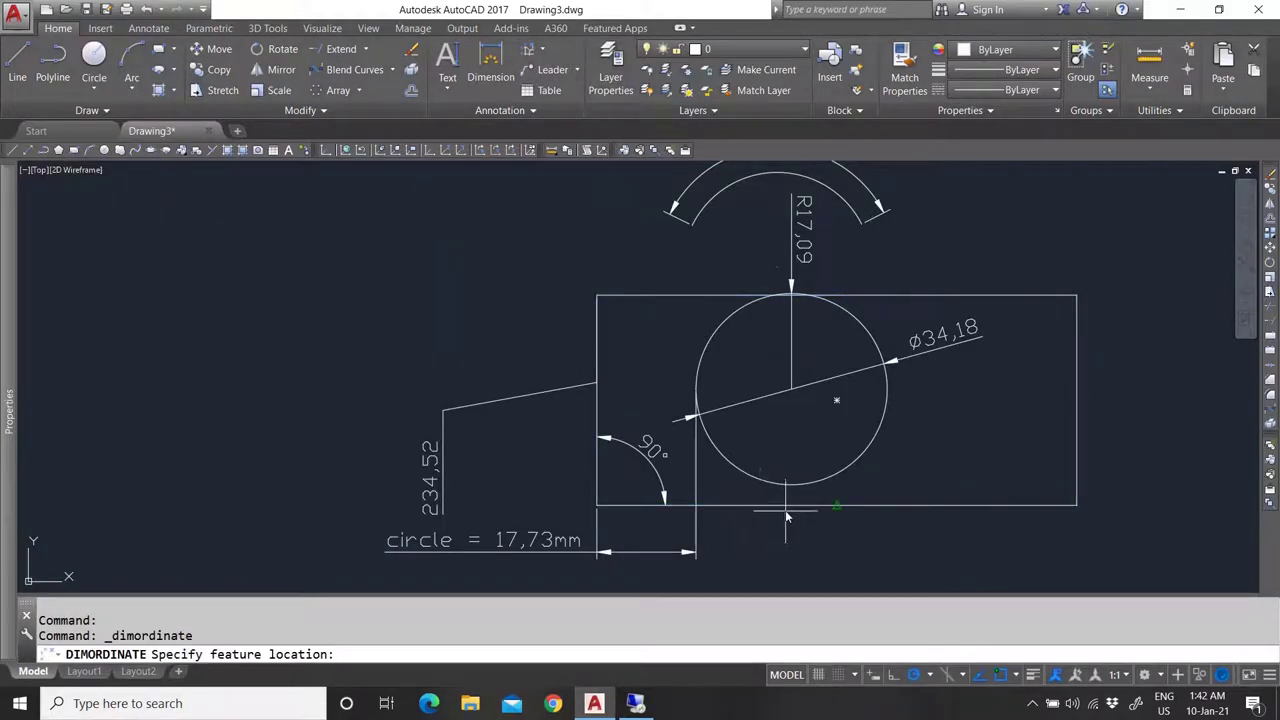
{"action": "left_click", "coordinate": [838, 511]}
{"action": "scroll", "coordinate": [766, 531], "scroll_direction": "down", "scroll_amount": 5}
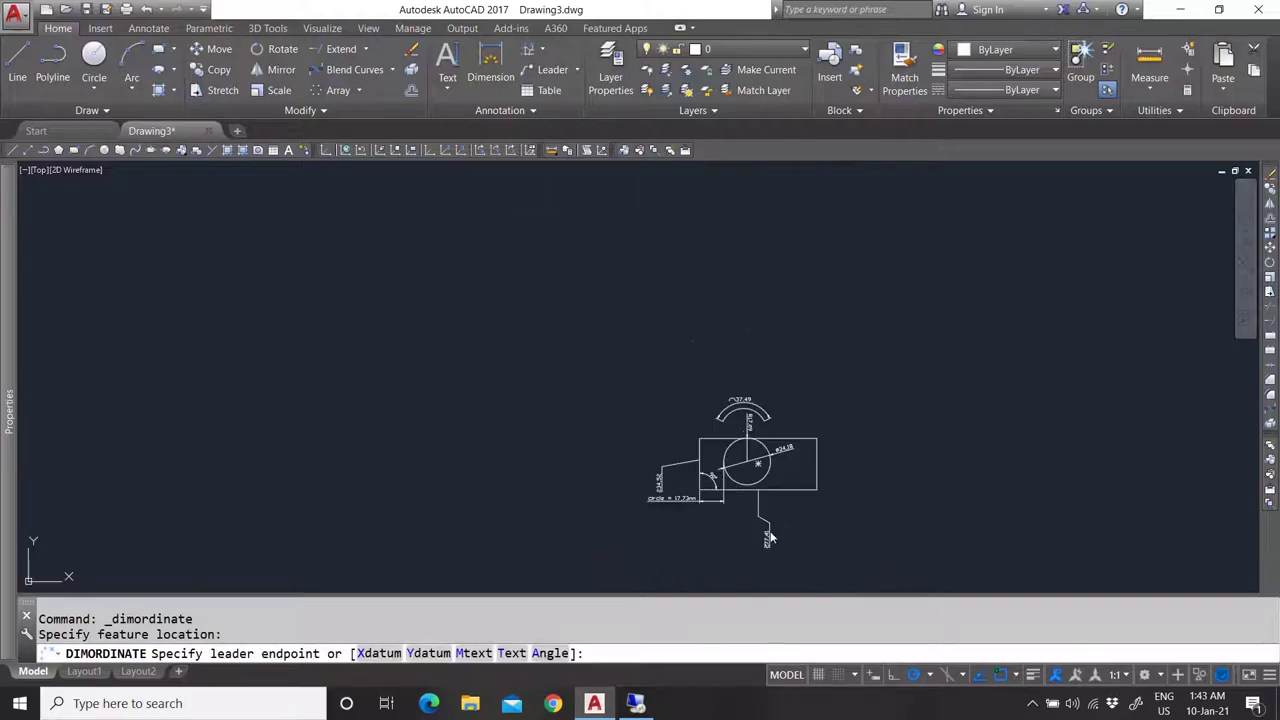
{"action": "scroll", "coordinate": [766, 520], "scroll_direction": "up", "scroll_amount": 4}
{"action": "left_click", "coordinate": [770, 505]}
{"action": "scroll", "coordinate": [753, 470], "scroll_direction": "up", "scroll_amount": 2}
Move the lower ordinate dimension's feature point along the rectangle's bottom edge, and snap it to the lower-right corner.
{"action": "left_click", "coordinate": [760, 408]}
{"action": "key", "text": "Escape"}
{"action": "left_click", "coordinate": [760, 440]}
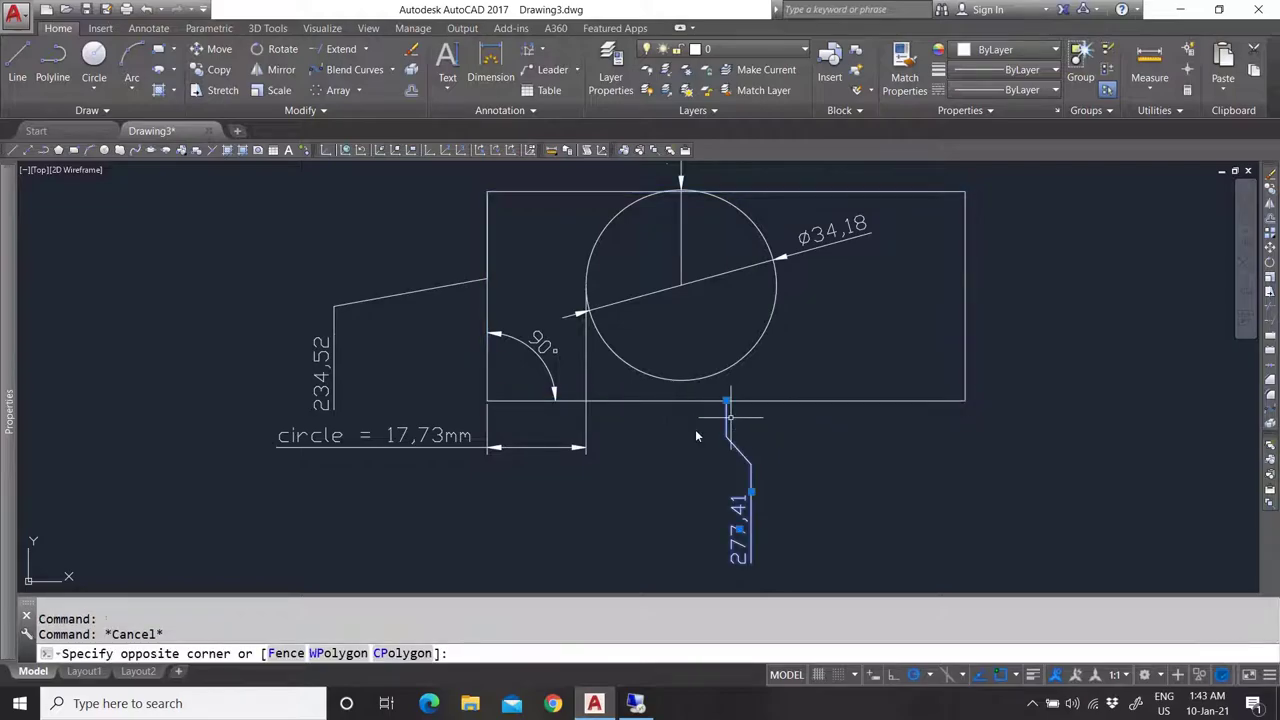
{"action": "left_click", "coordinate": [695, 429]}
{"action": "left_click", "coordinate": [726, 403]}
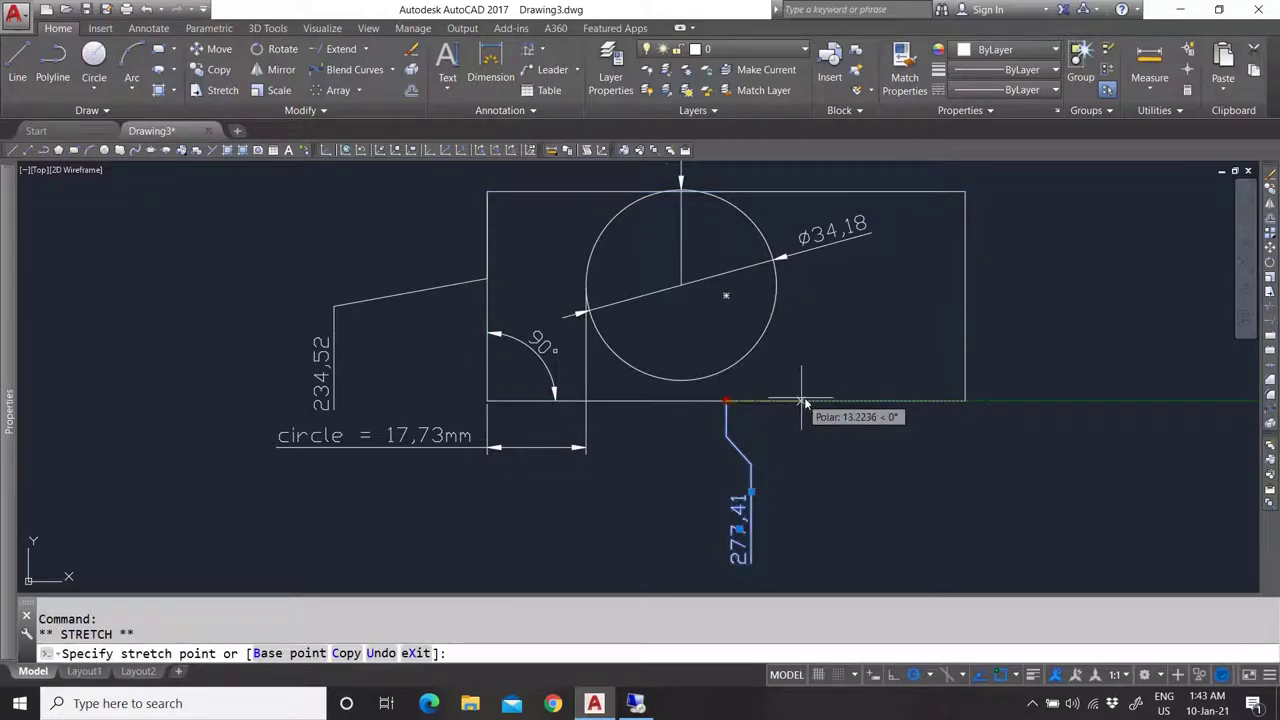
{"action": "left_click", "coordinate": [805, 401]}
{"action": "key", "text": "Escape"}
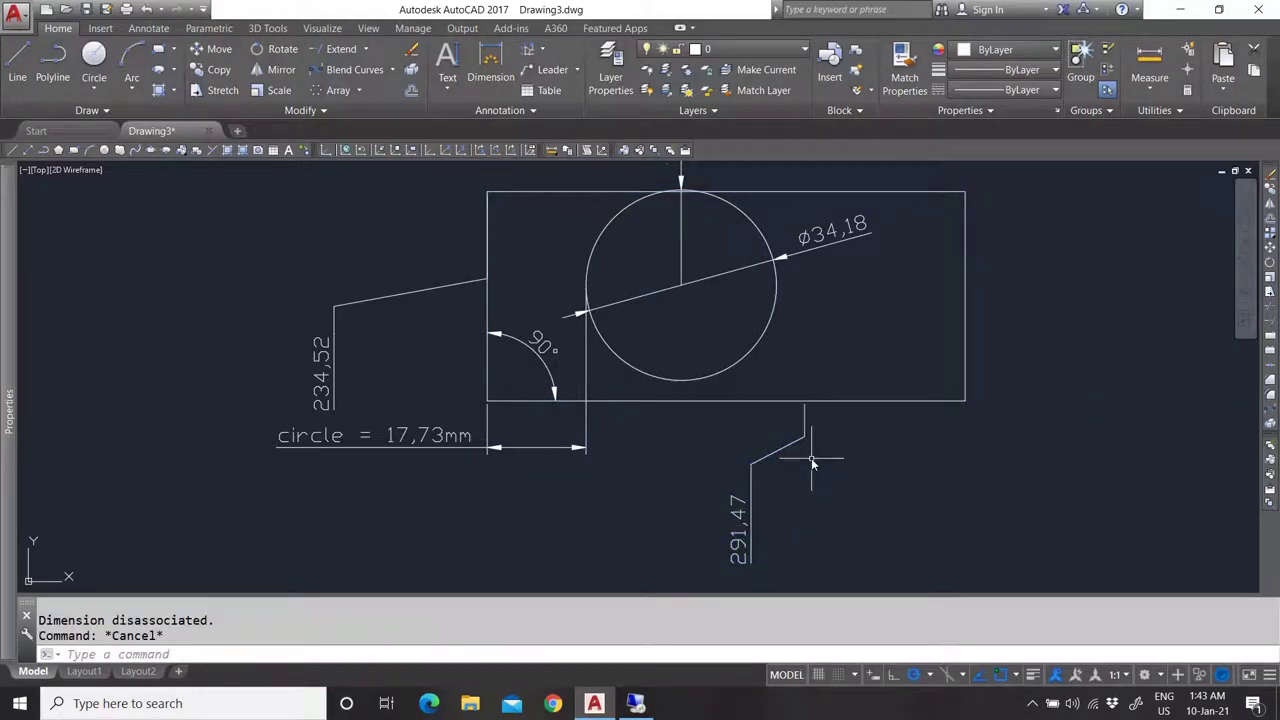
{"action": "left_click", "coordinate": [804, 401]}
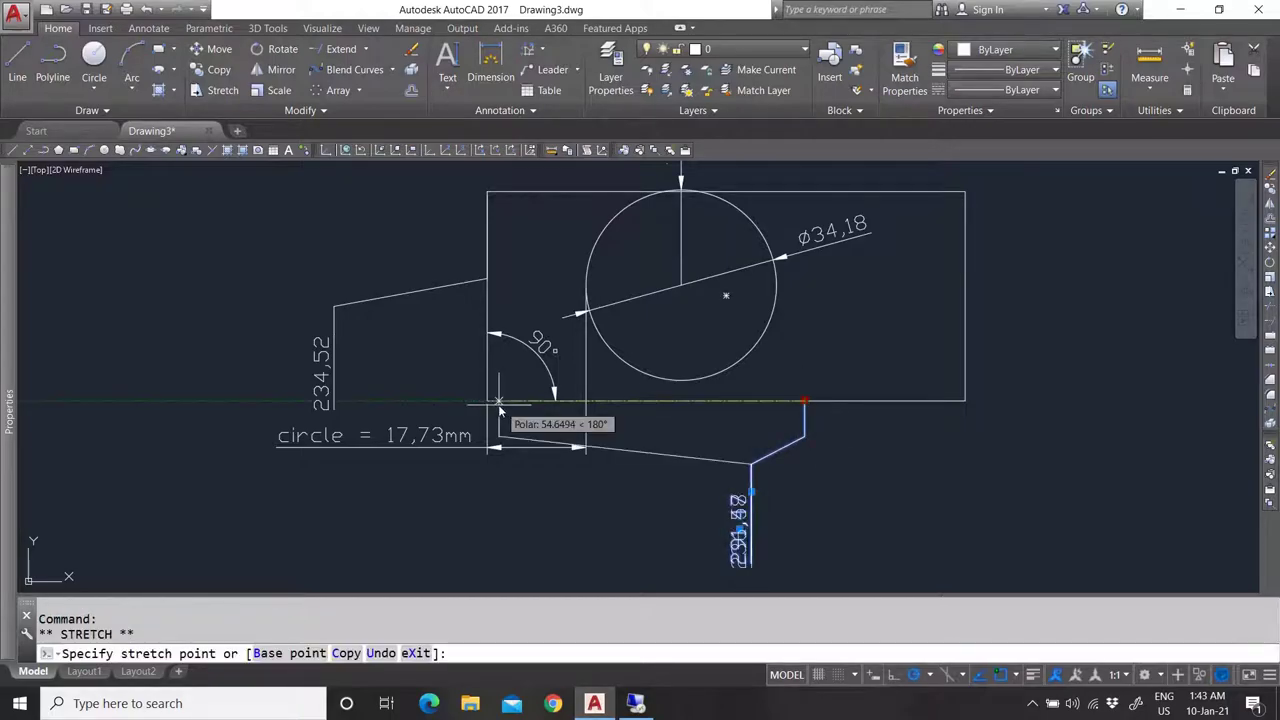
{"action": "left_click", "coordinate": [966, 400]}
{"action": "key", "text": "Escape"}
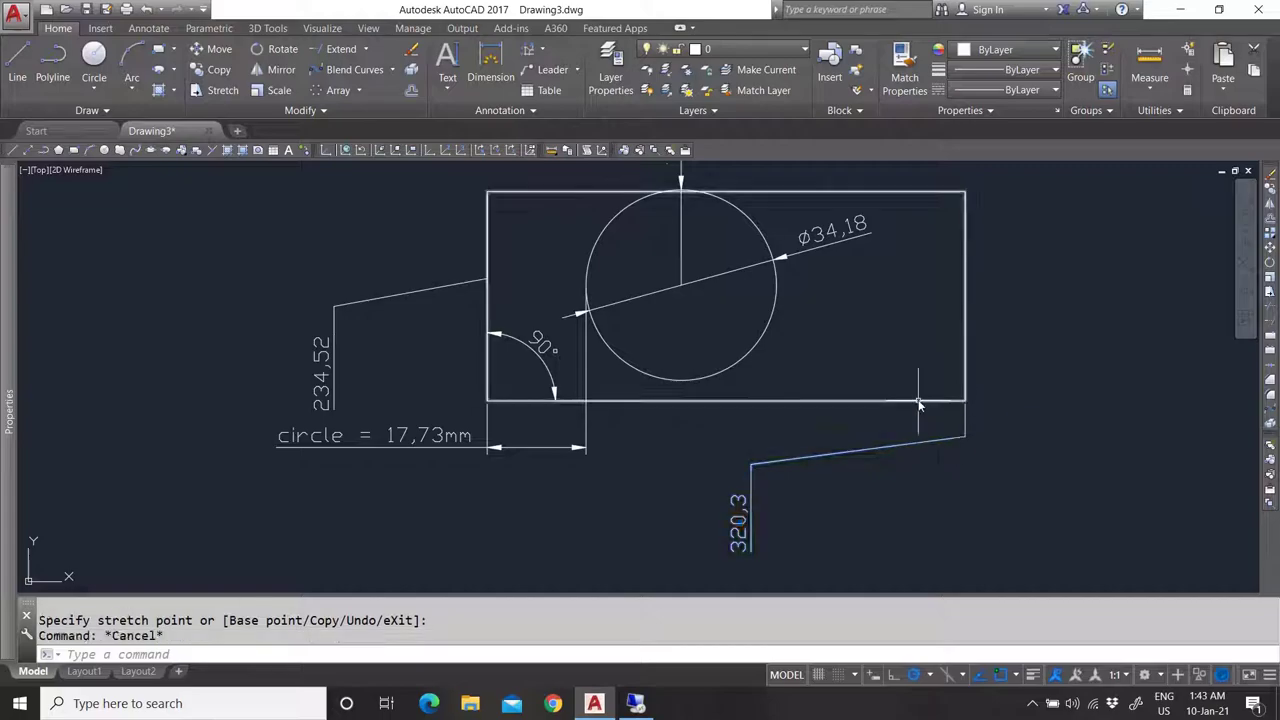
Inspect the lower ordinate dimension at the rectangle's lower-right corner and its properties.
{"action": "left_click", "coordinate": [966, 425]}
{"action": "scroll", "coordinate": [966, 400], "scroll_direction": "up", "scroll_amount": 5}
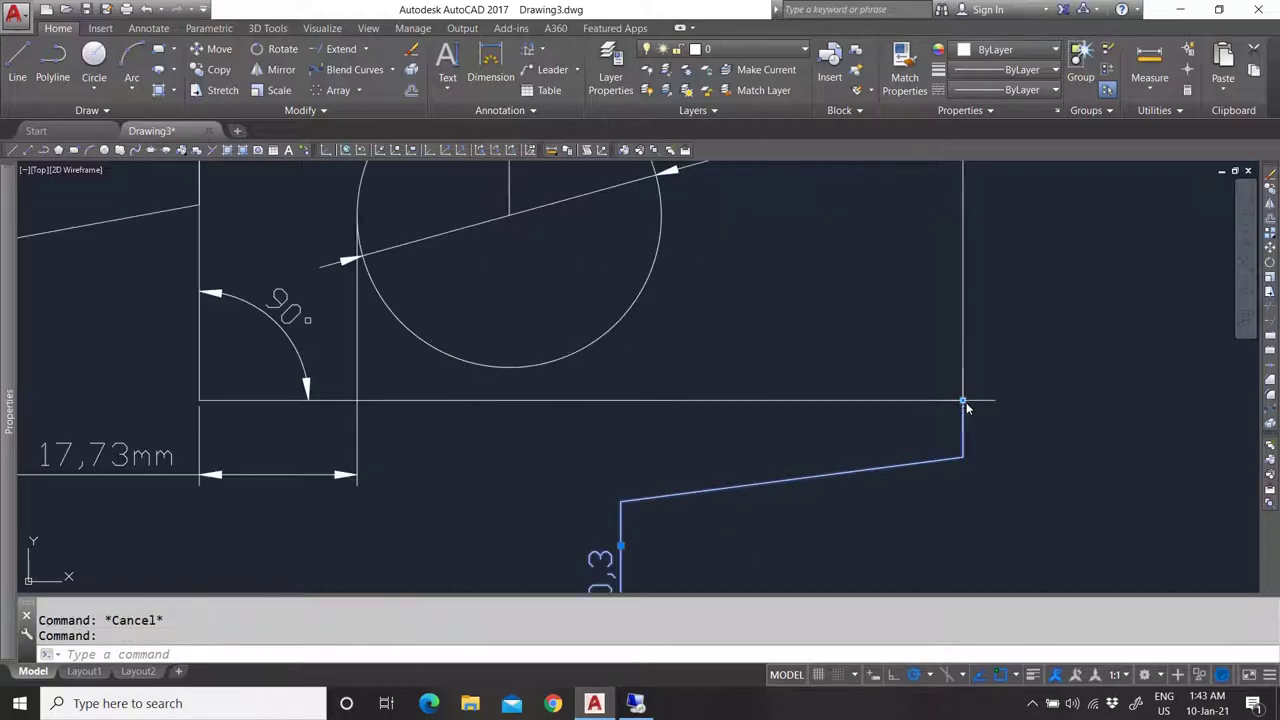
{"action": "scroll", "coordinate": [918, 405], "scroll_direction": "down", "scroll_amount": 7}
{"action": "scroll", "coordinate": [918, 405], "scroll_direction": "up", "scroll_amount": 4}
{"action": "mouse_move", "coordinate": [6, 405]}
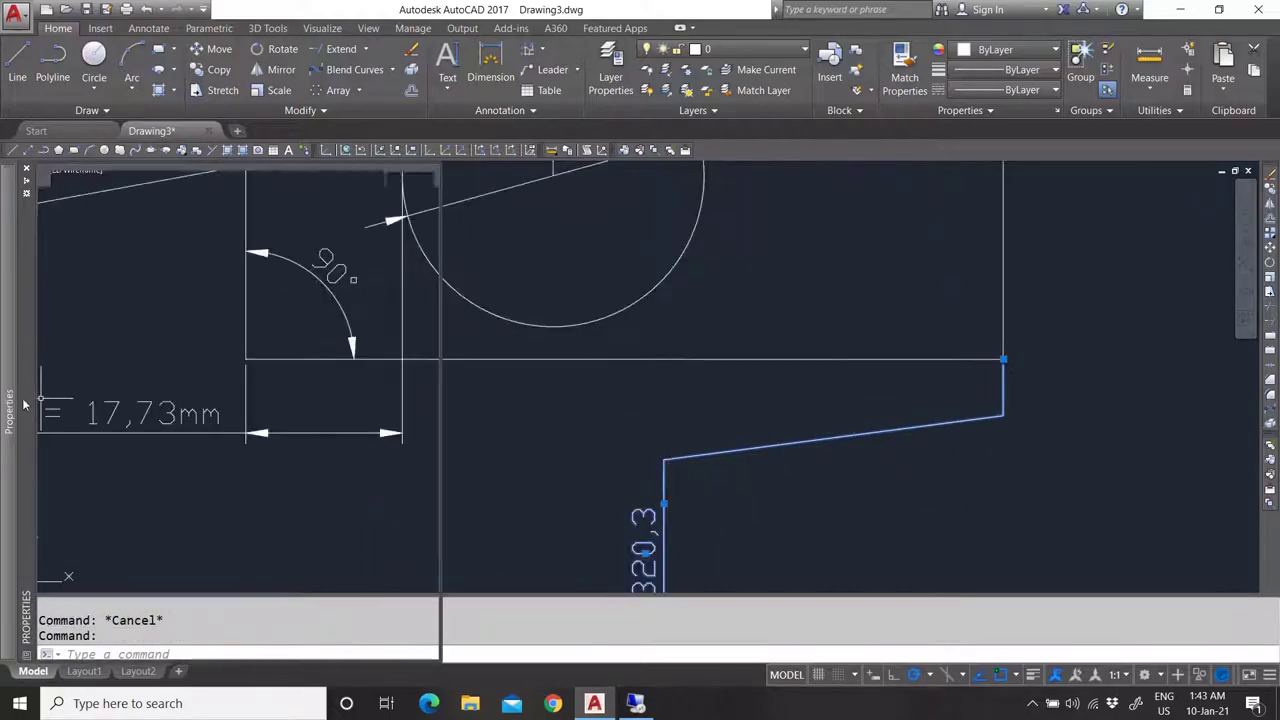
{"action": "scroll", "coordinate": [516, 460], "scroll_direction": "down", "scroll_amount": 5}
{"action": "key", "text": "Escape"}
Check the rectangle's vertex coordinates in its properties and read the description of the Ordinate dimension command.
{"action": "left_click", "coordinate": [745, 416]}
{"action": "left_click", "coordinate": [690, 378]}
{"action": "mouse_move", "coordinate": [18, 452]}
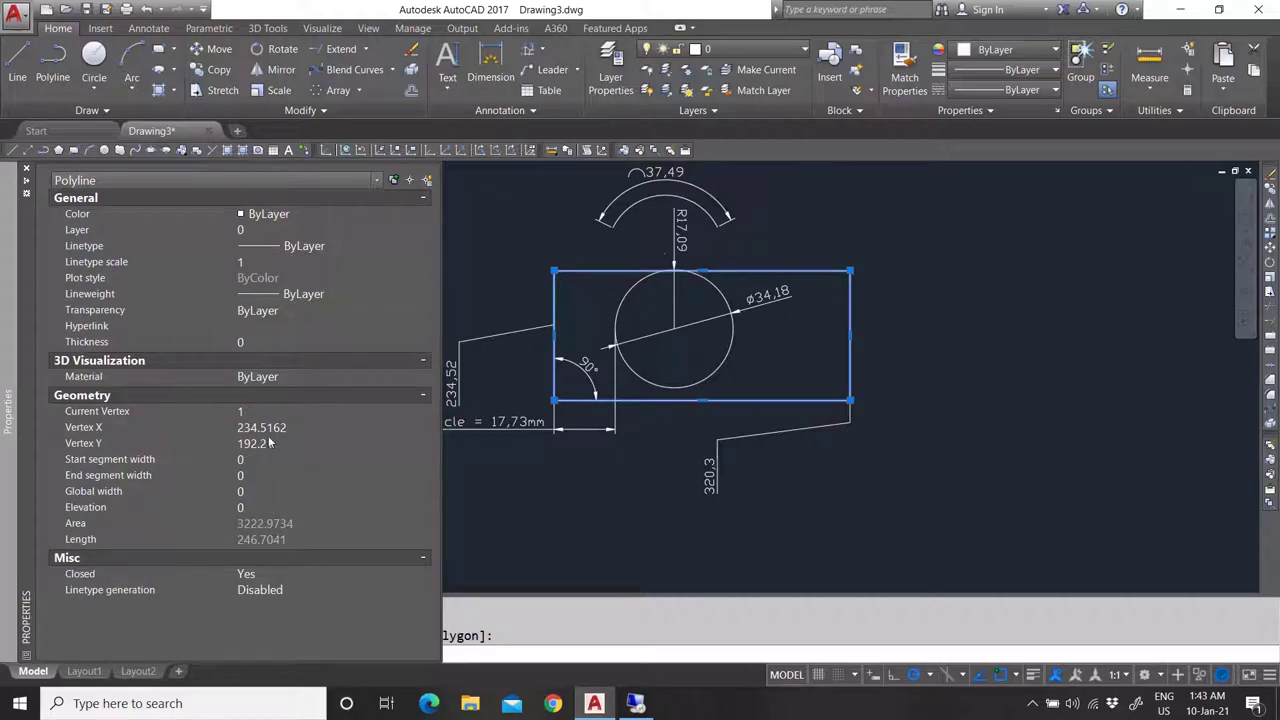
{"action": "key", "text": "ctrl+1"}
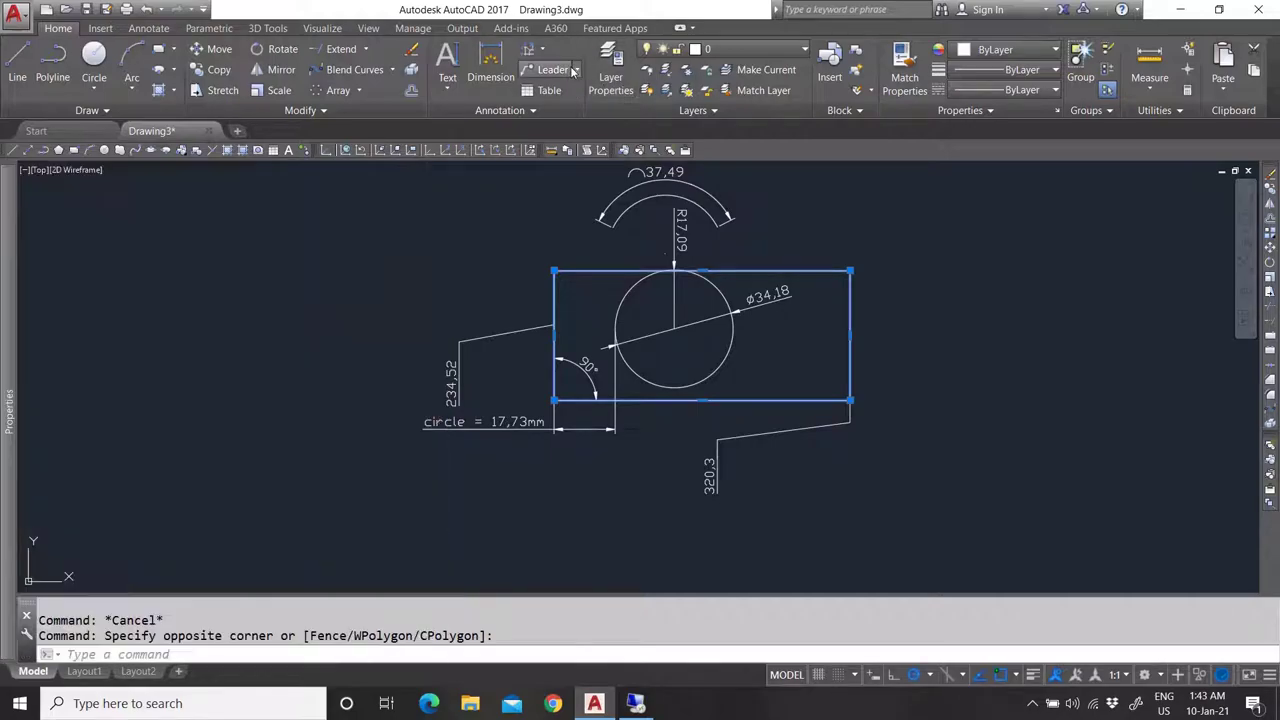
{"action": "key", "text": "Escape"}
{"action": "left_click", "coordinate": [542, 50]}
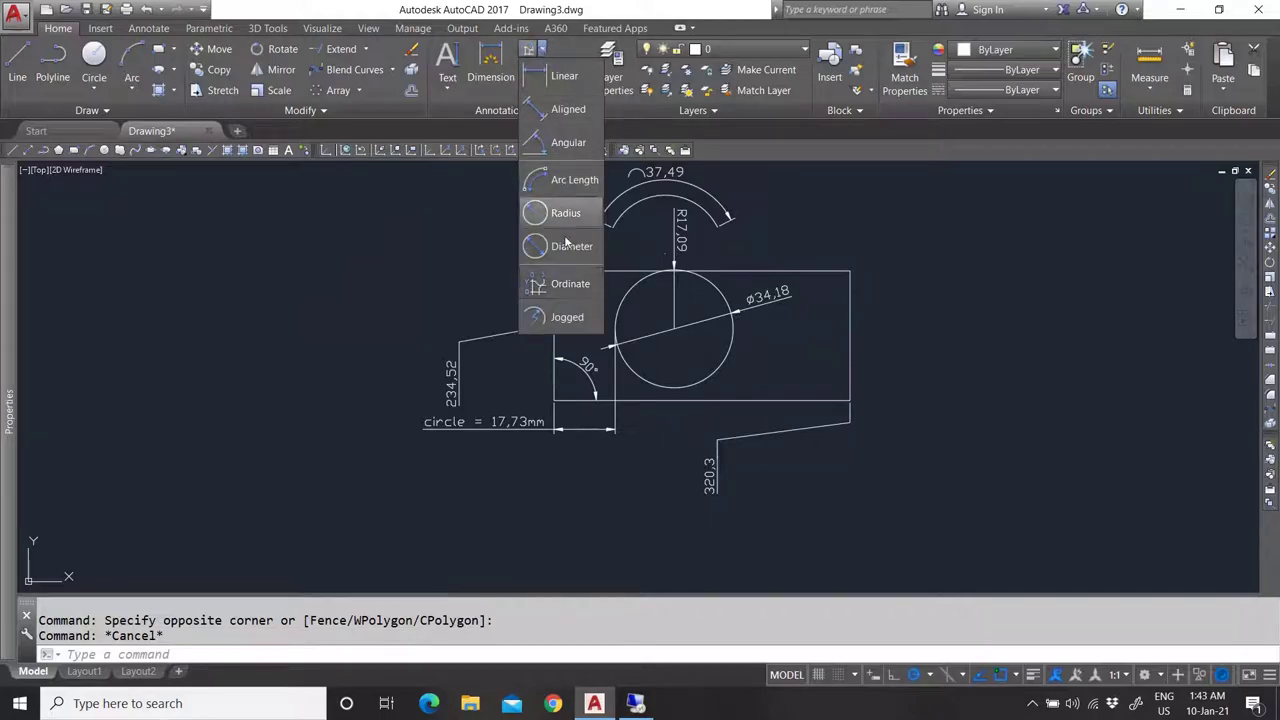
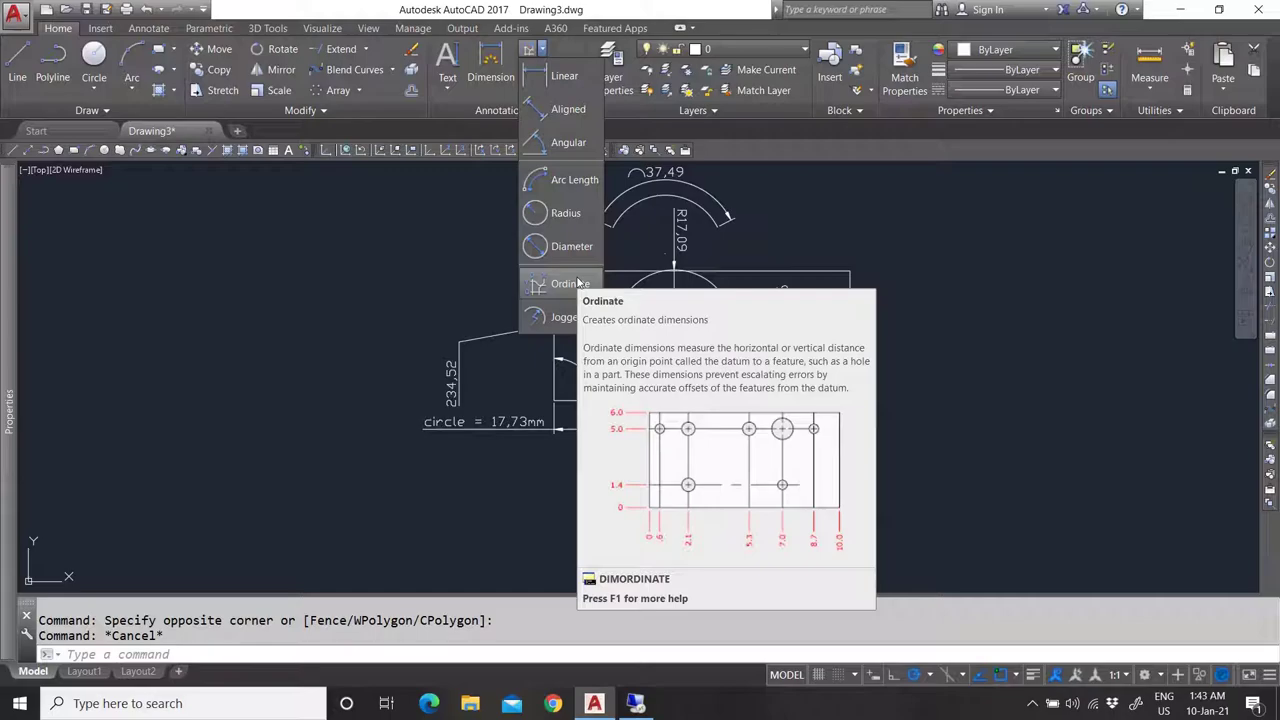
{"action": "left_click", "coordinate": [841, 425]}
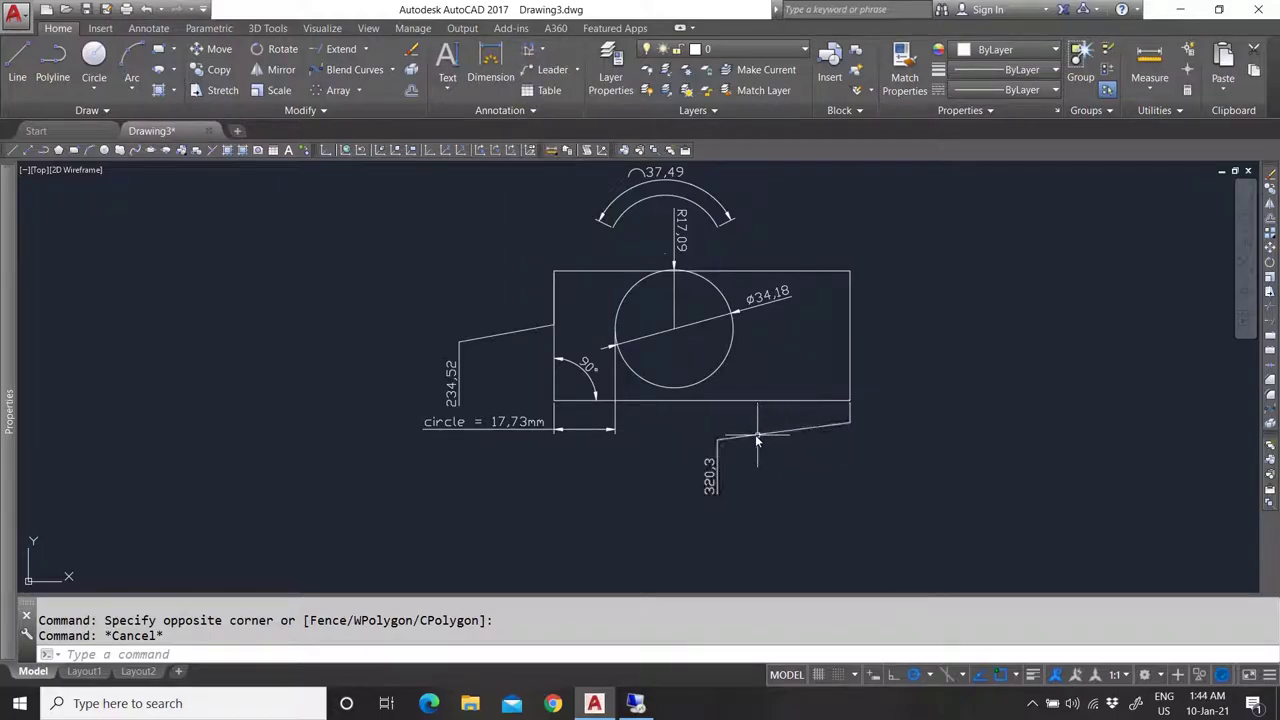
Move the lower ordinate dimension's feature point to the bottom edge beneath the circle, and on to the rectangle's lower-left corner.
{"action": "left_click", "coordinate": [757, 436]}
{"action": "left_click", "coordinate": [841, 426]}
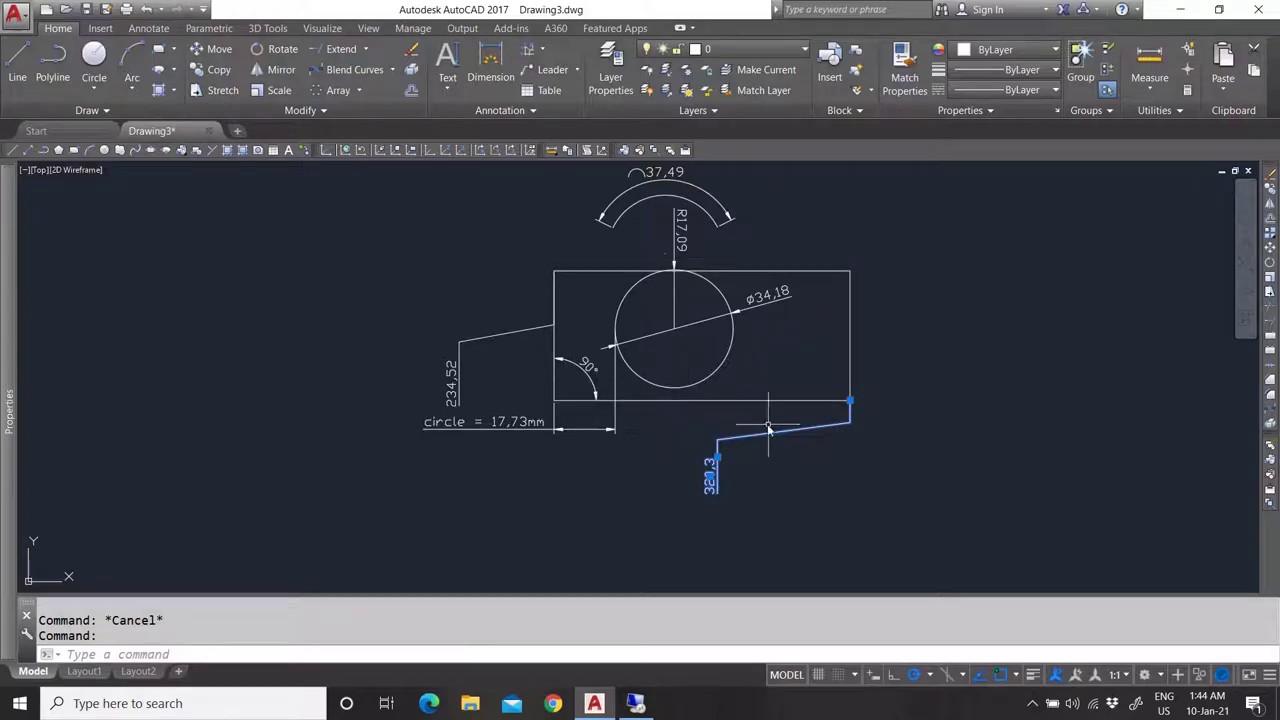
{"action": "left_click", "coordinate": [850, 400]}
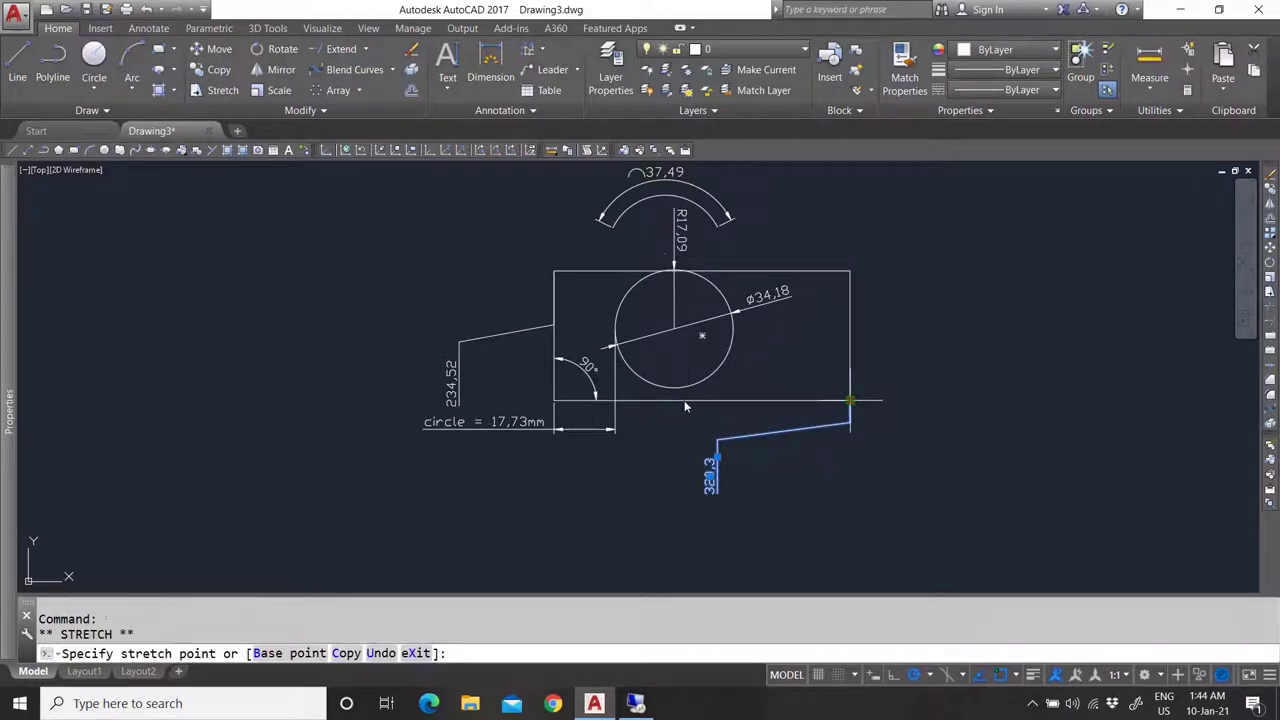
{"action": "left_click", "coordinate": [679, 403]}
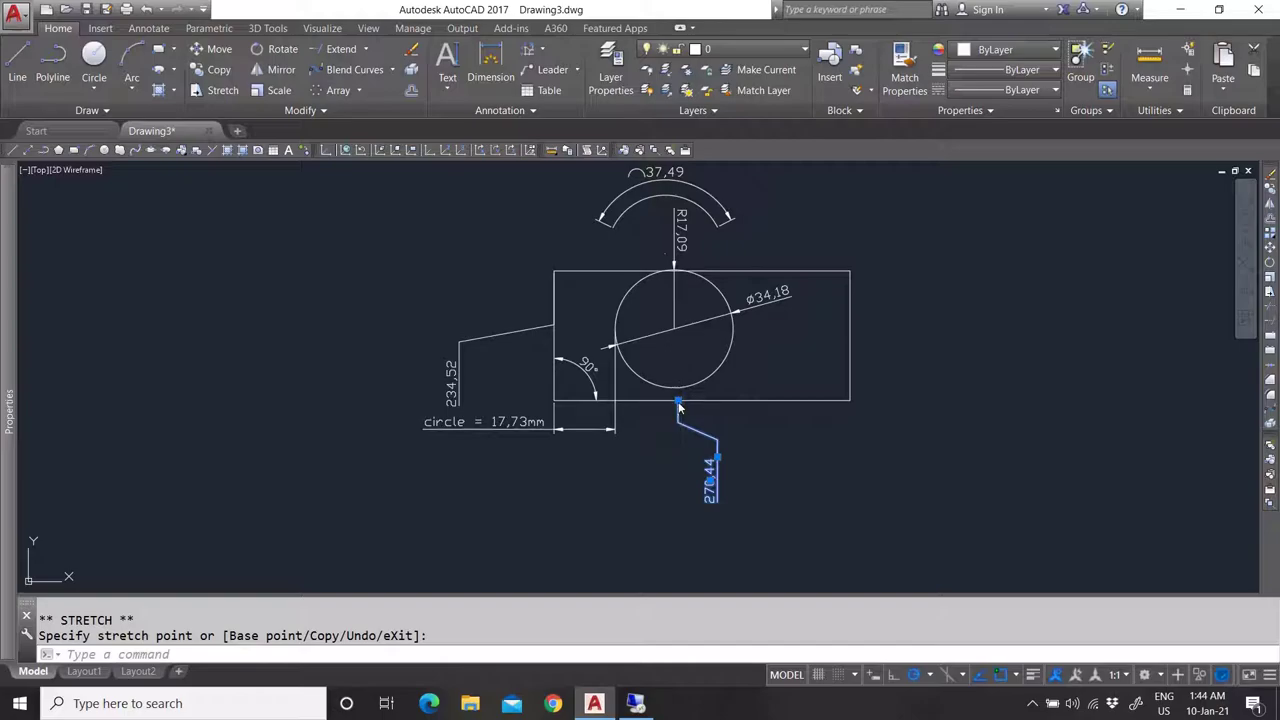
{"action": "left_click", "coordinate": [677, 405]}
{"action": "scroll", "coordinate": [709, 487], "scroll_direction": "up", "scroll_amount": 6}
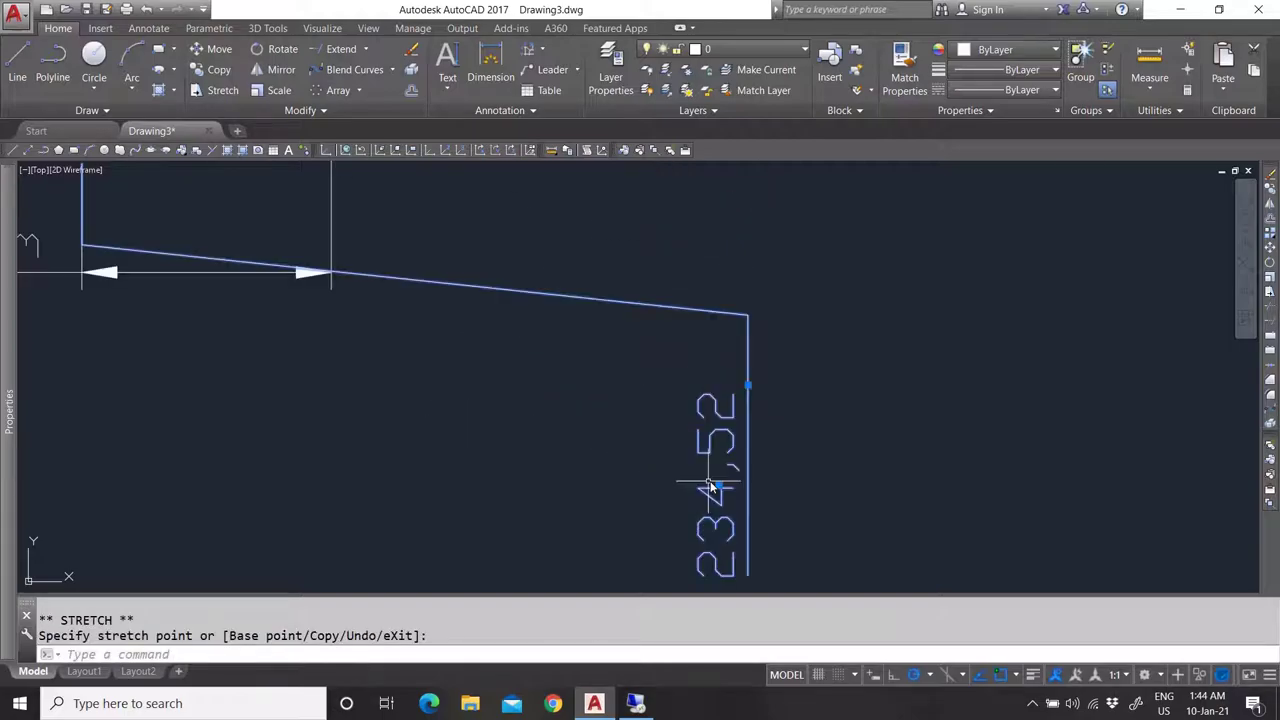
{"action": "scroll", "coordinate": [623, 443], "scroll_direction": "down", "scroll_amount": 6}
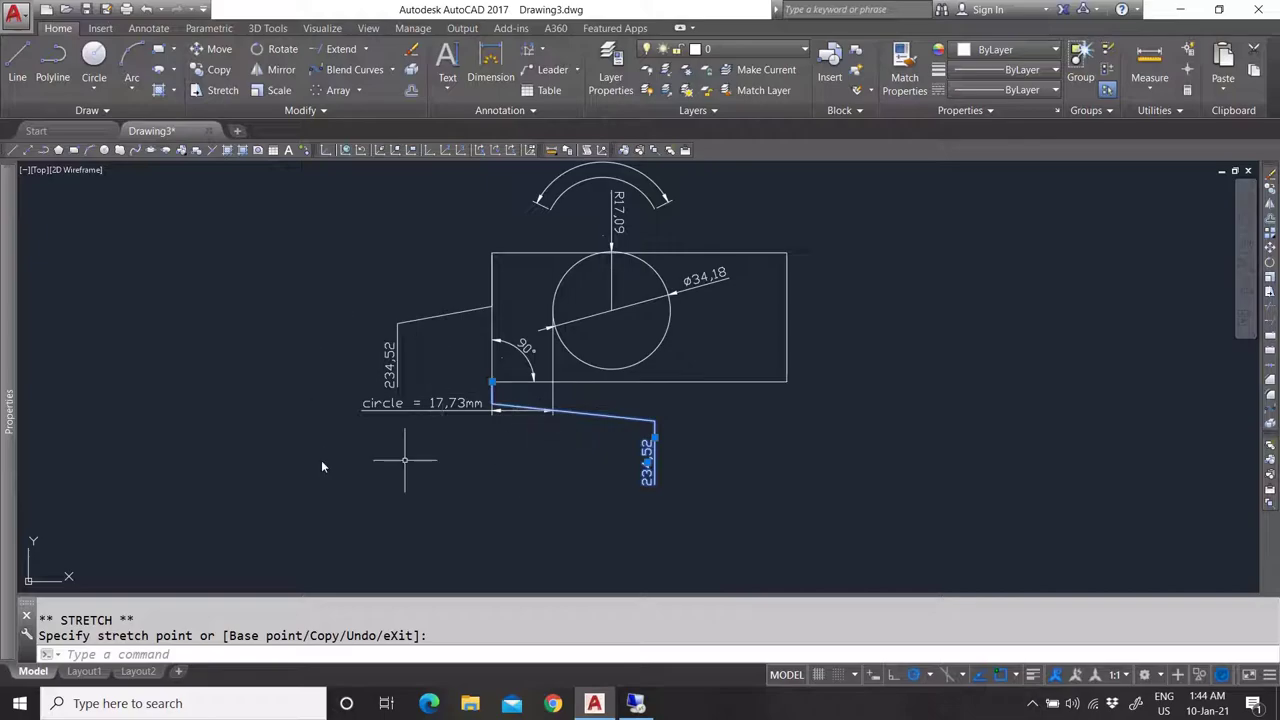
Move the lower ordinate dimension's feature point from the rectangle's lower-left corner to the circle's center.
{"action": "left_click", "coordinate": [491, 381]}
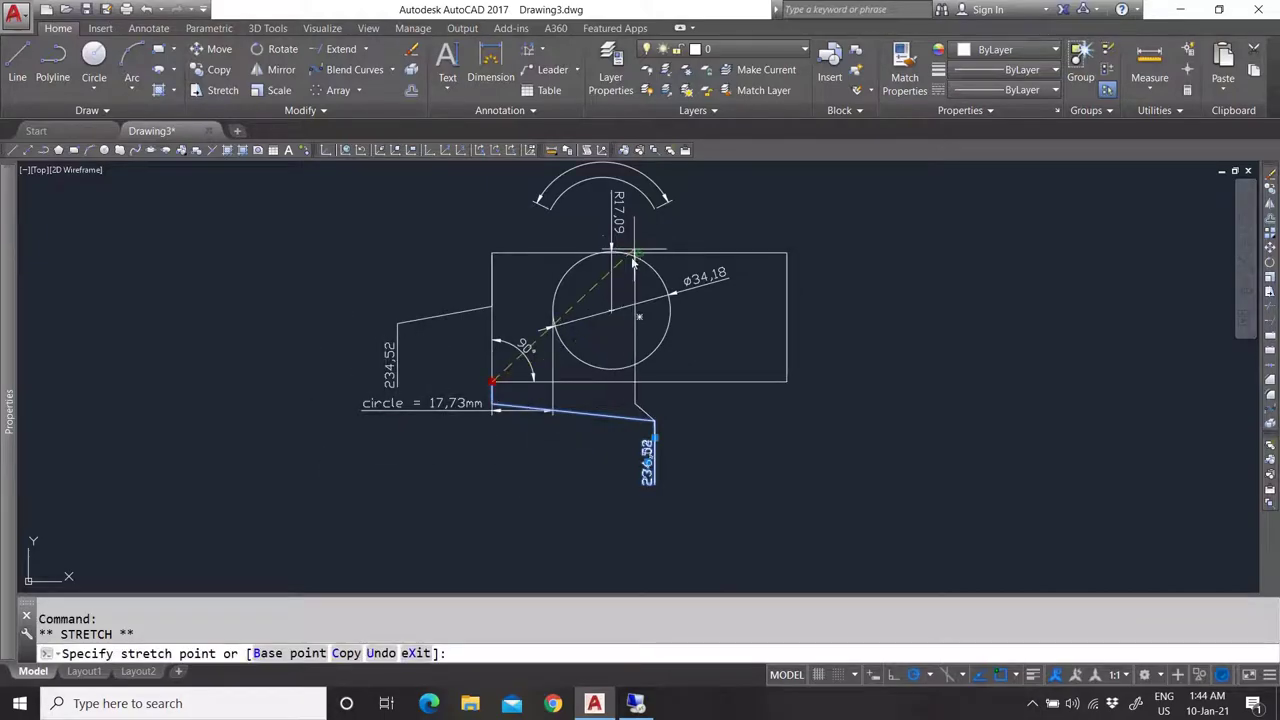
{"action": "left_click", "coordinate": [611, 312]}
{"action": "scroll", "coordinate": [672, 488], "scroll_direction": "up", "scroll_amount": 3}
{"action": "scroll", "coordinate": [623, 480], "scroll_direction": "down", "scroll_amount": 5}
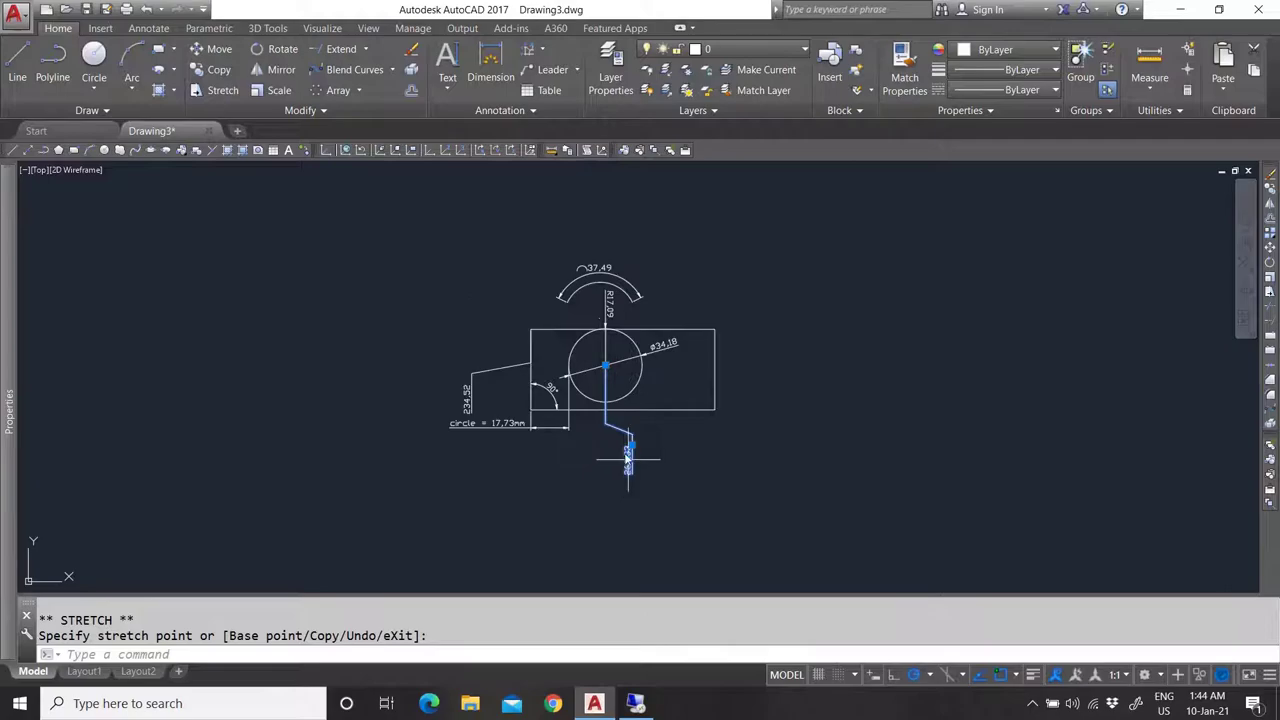
{"action": "scroll", "coordinate": [625, 445], "scroll_direction": "up", "scroll_amount": 2}
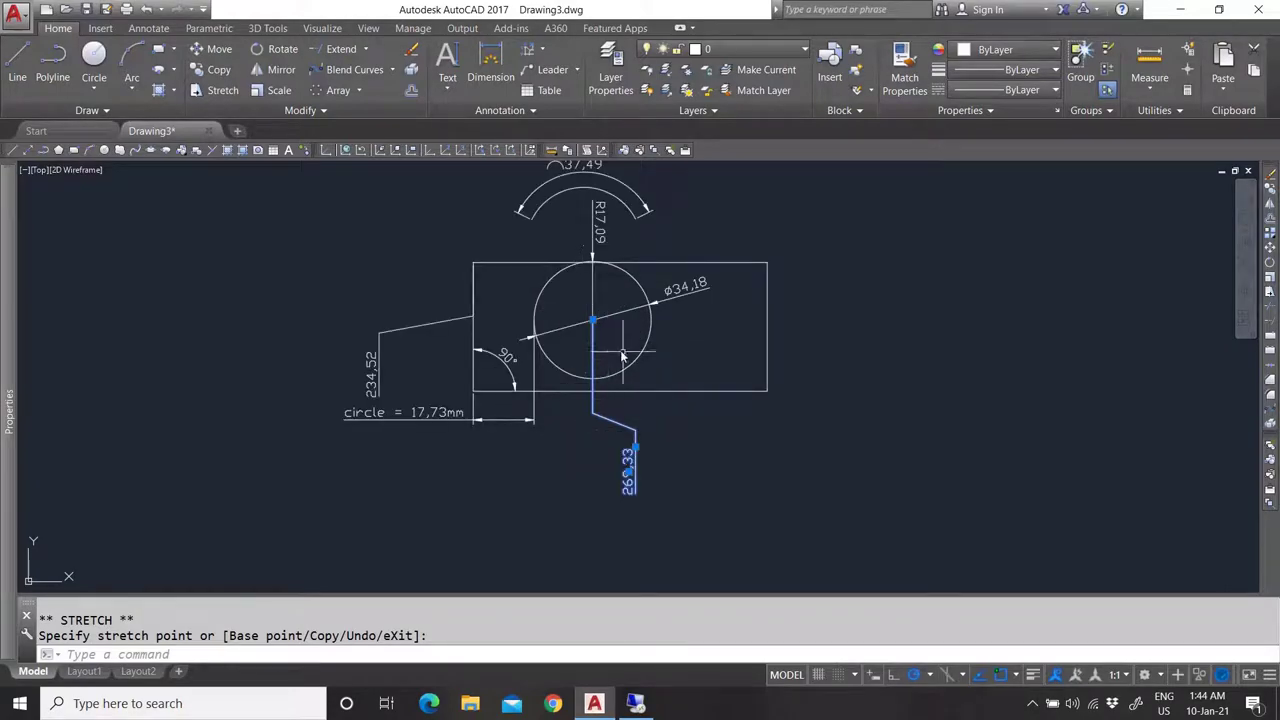
{"action": "key", "text": "Escape"}
{"action": "key", "text": "Escape"}
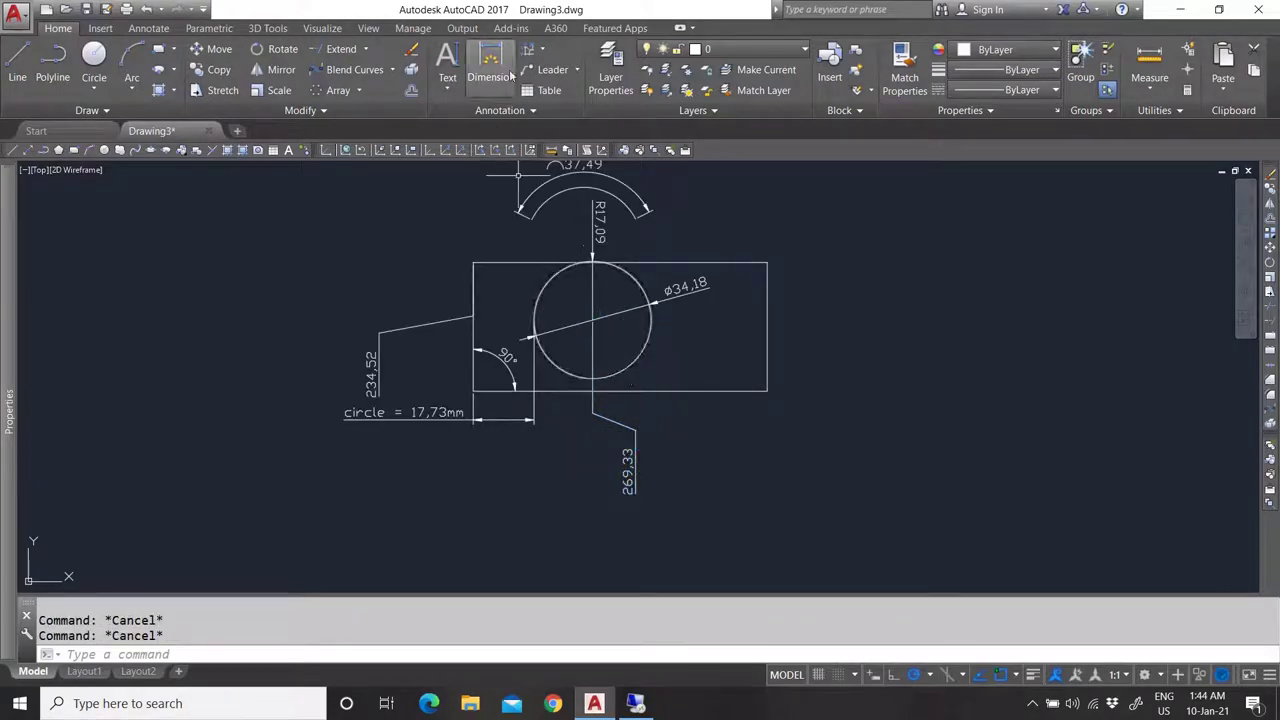
{"action": "left_click", "coordinate": [543, 52]}
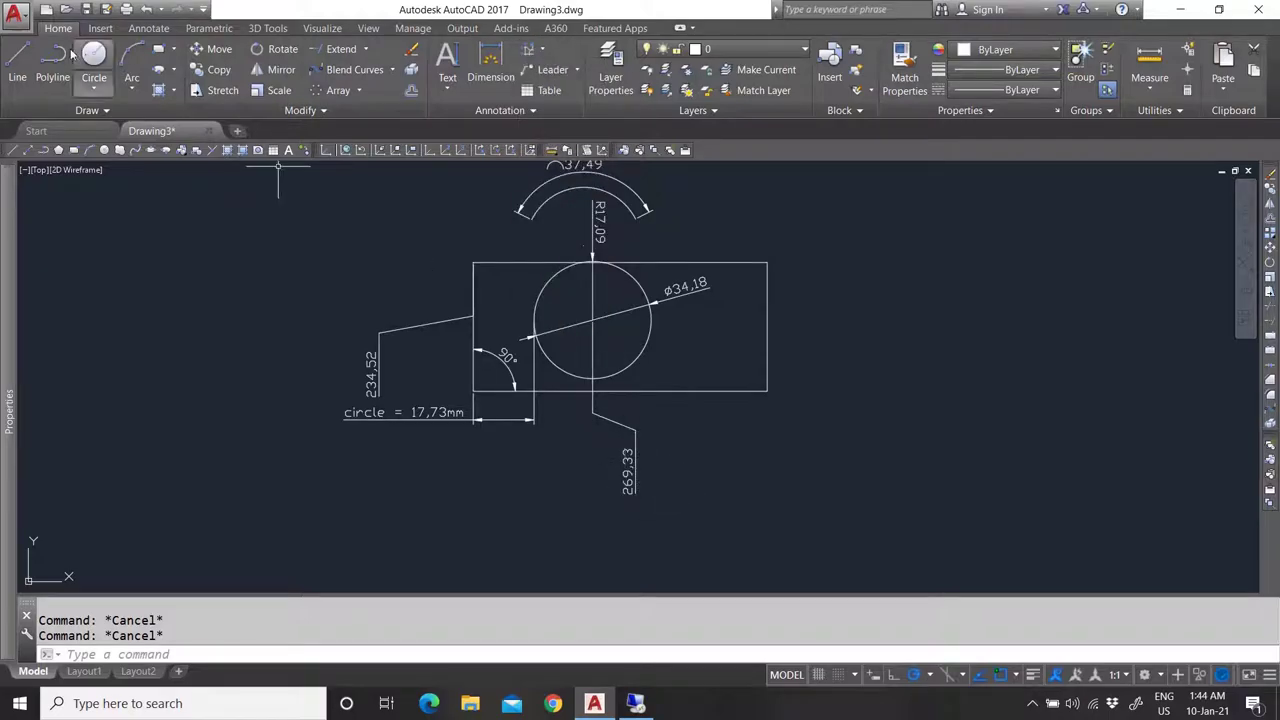
{"action": "left_click", "coordinate": [17, 65]}
{"action": "left_click", "coordinate": [473, 391]}
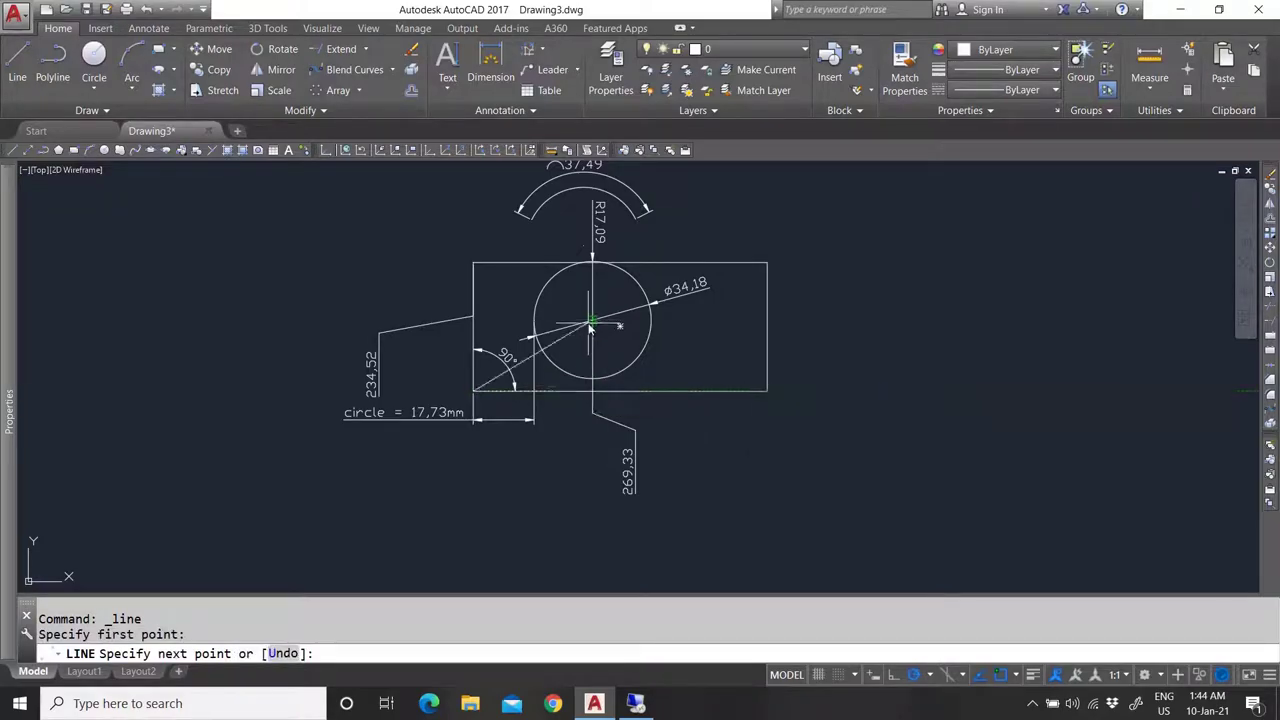
{"action": "key", "text": "Escape"}
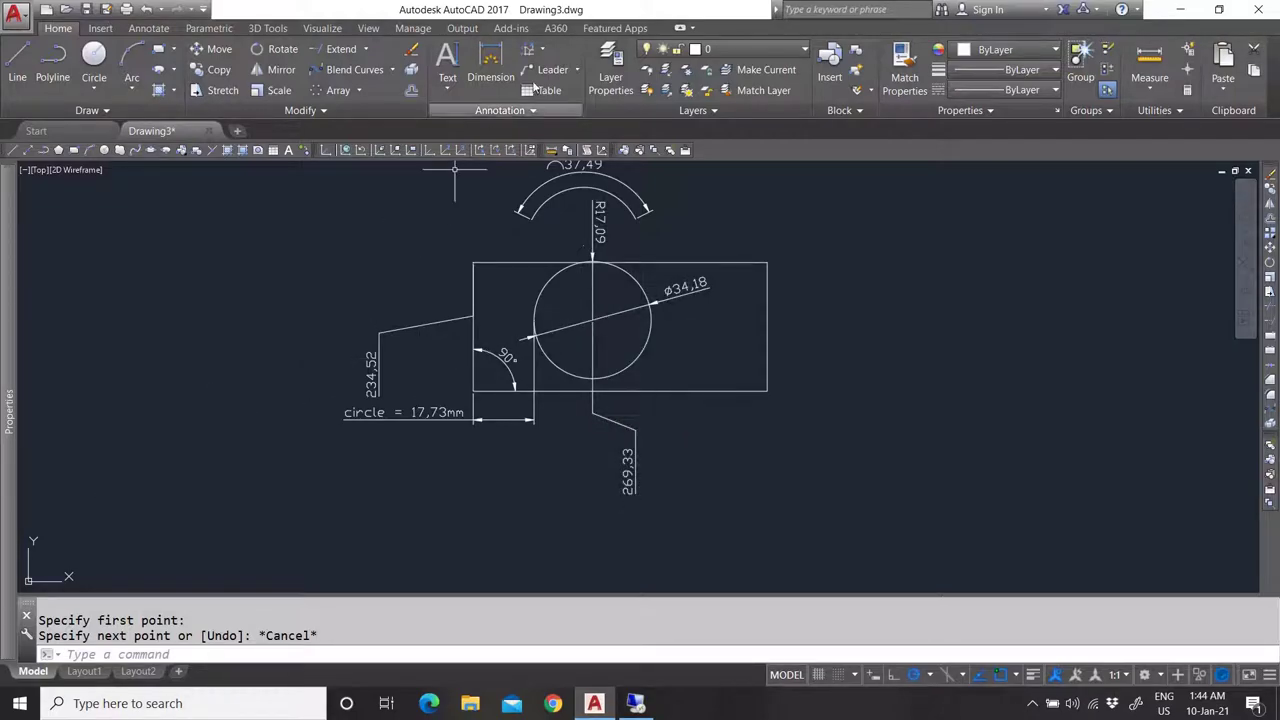
Move the lower ordinate dimension's feature point from the circle's center to the circle's right quadrant.
{"action": "left_click", "coordinate": [542, 50]}
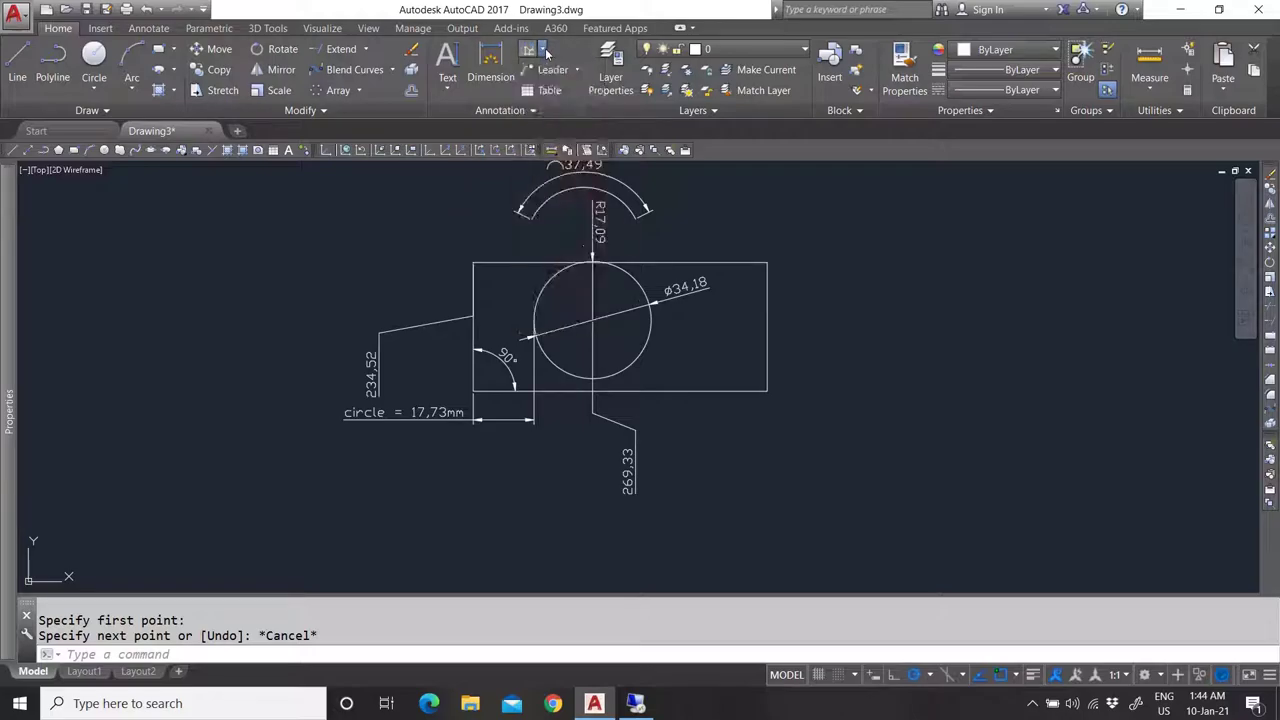
{"action": "left_click", "coordinate": [594, 372]}
{"action": "left_click", "coordinate": [592, 320]}
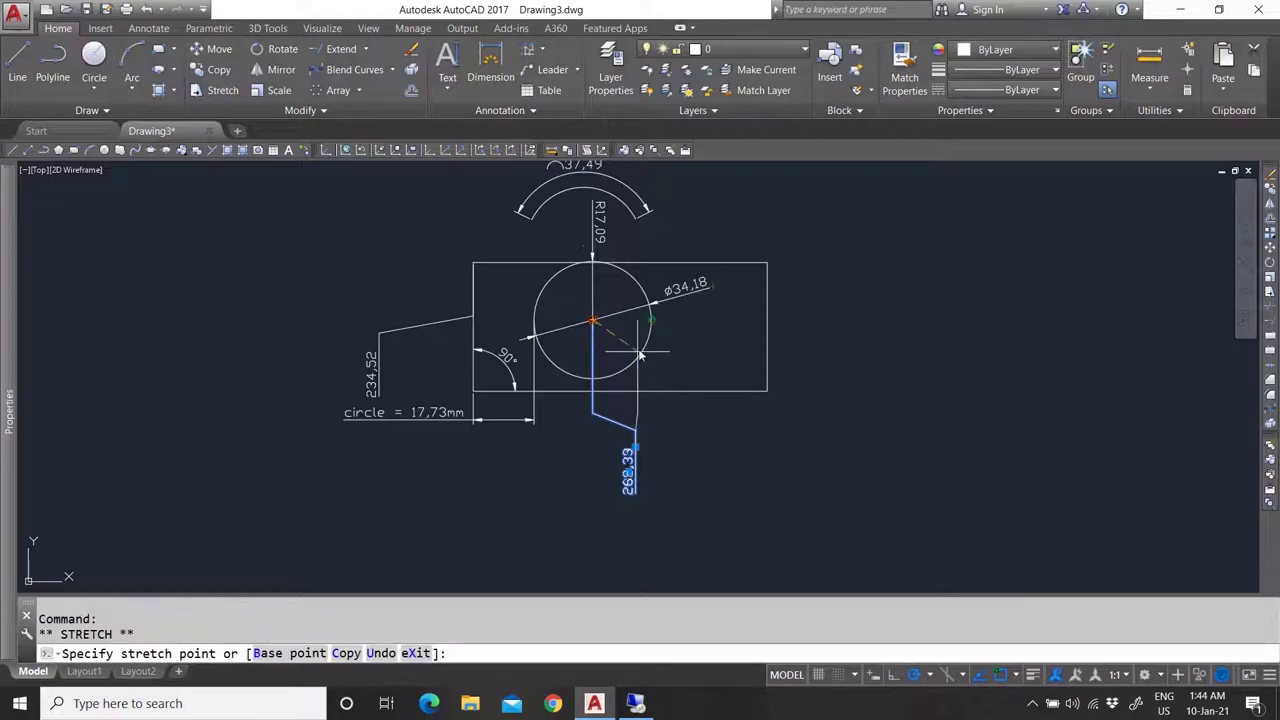
{"action": "left_click", "coordinate": [651, 321]}
{"action": "key", "text": "Escape"}
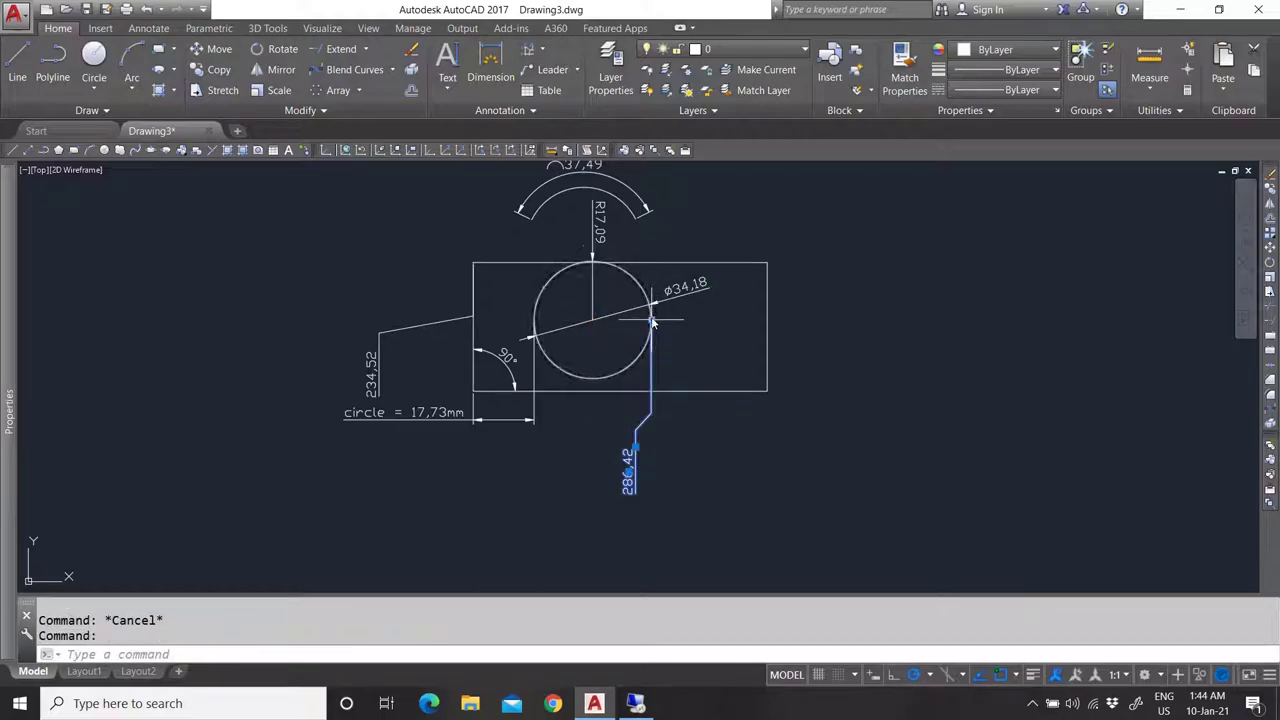
{"action": "key", "text": "Escape"}
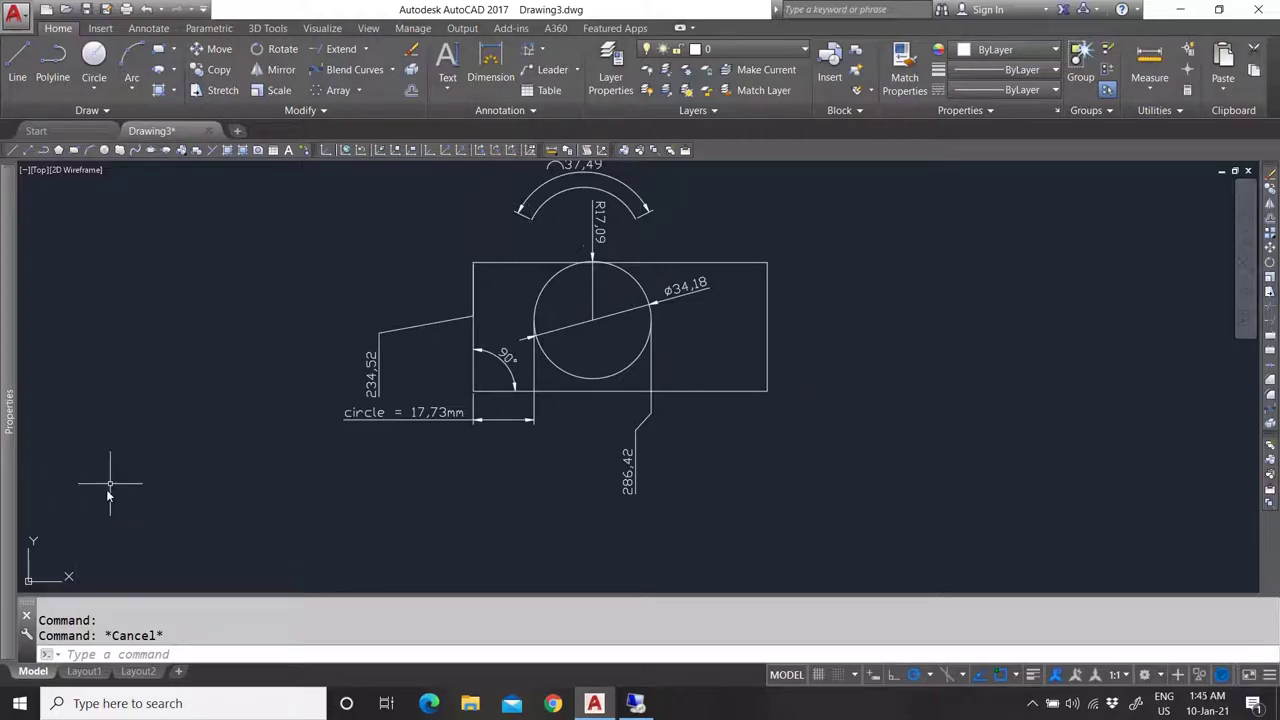
Add a jogged radius dimension to the circle's upper-left arc, with its center override, dimension line and jog located inside the circle.
{"action": "left_click", "coordinate": [17, 62]}
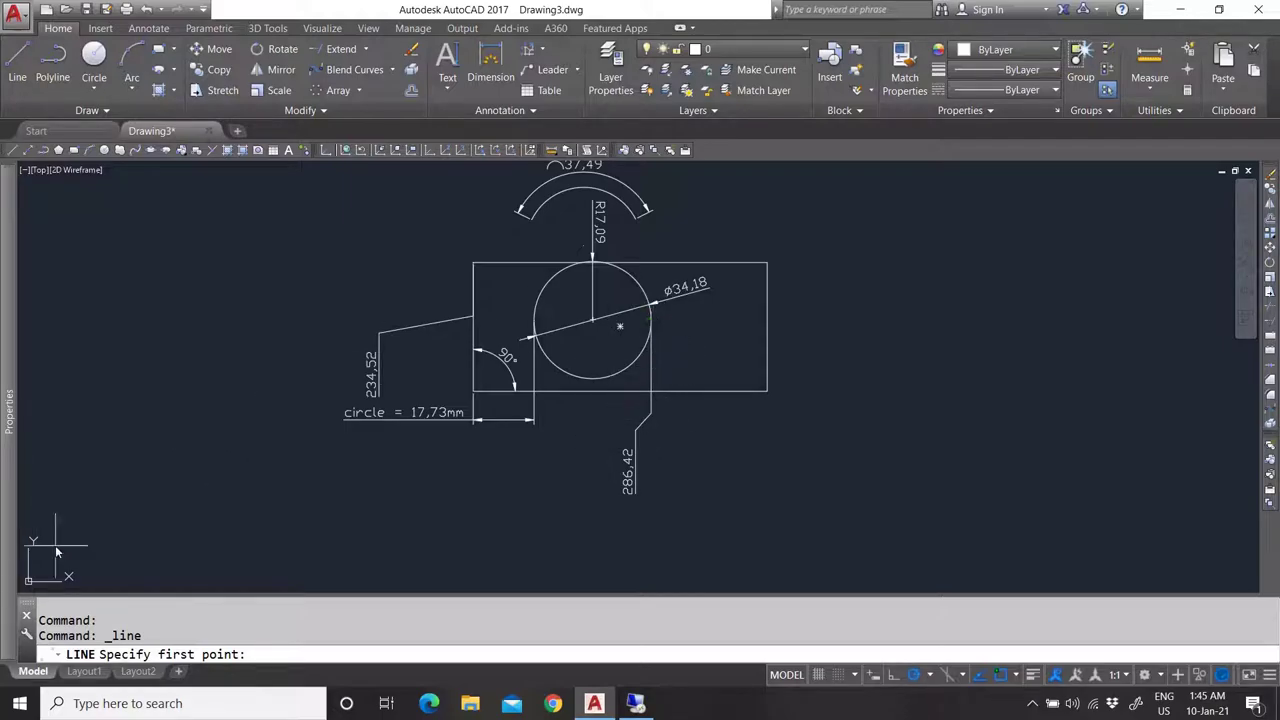
{"action": "key", "text": "Escape"}
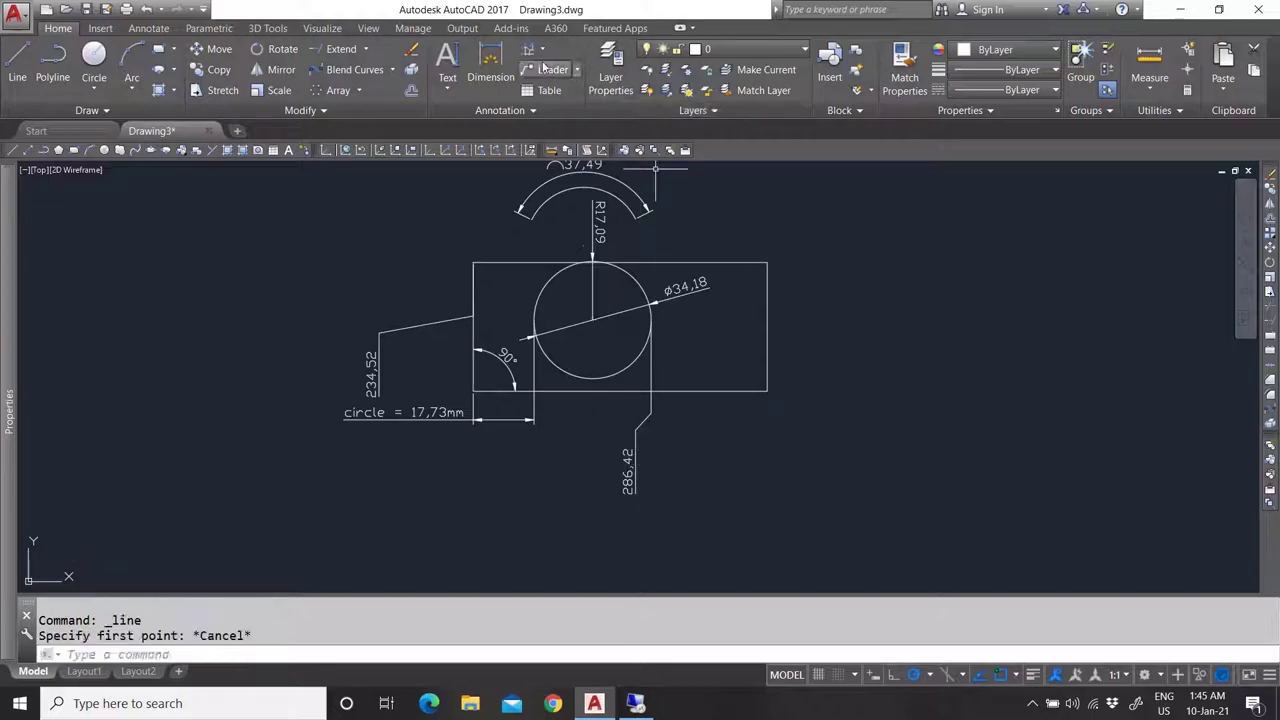
{"action": "left_click", "coordinate": [541, 49]}
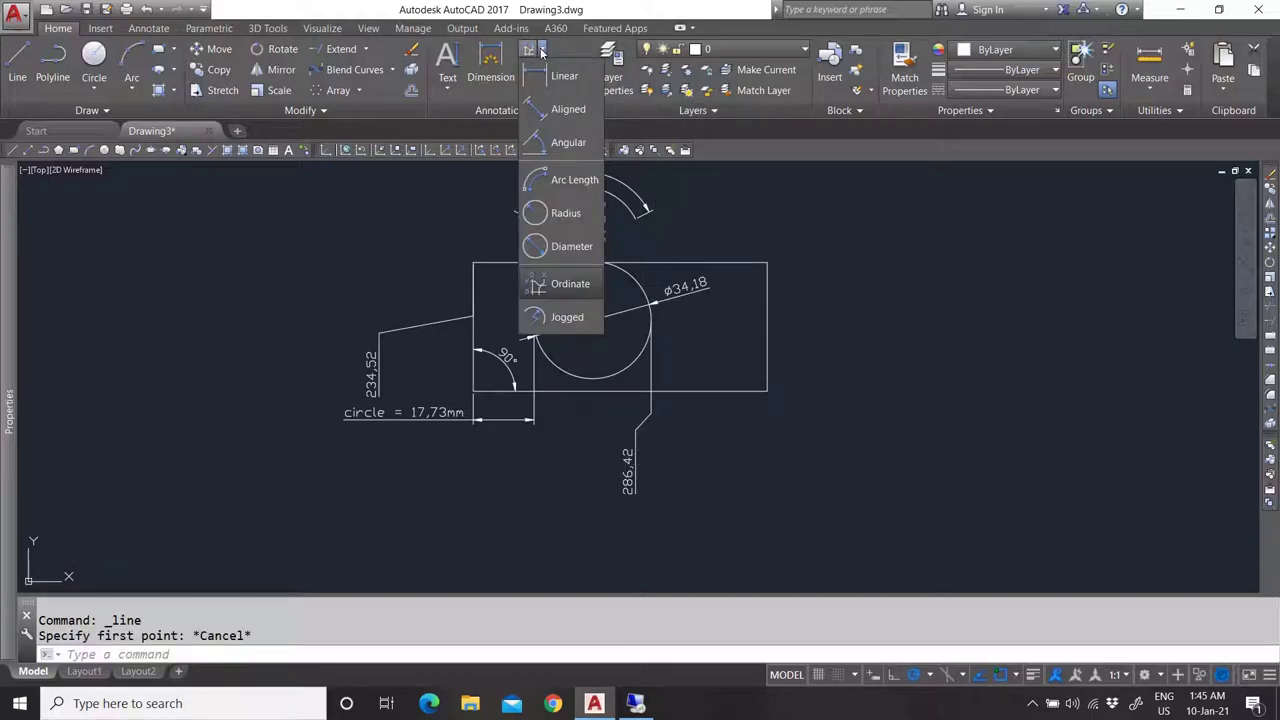
{"action": "left_click", "coordinate": [562, 317]}
{"action": "scroll", "coordinate": [484, 301], "scroll_direction": "up", "scroll_amount": 4}
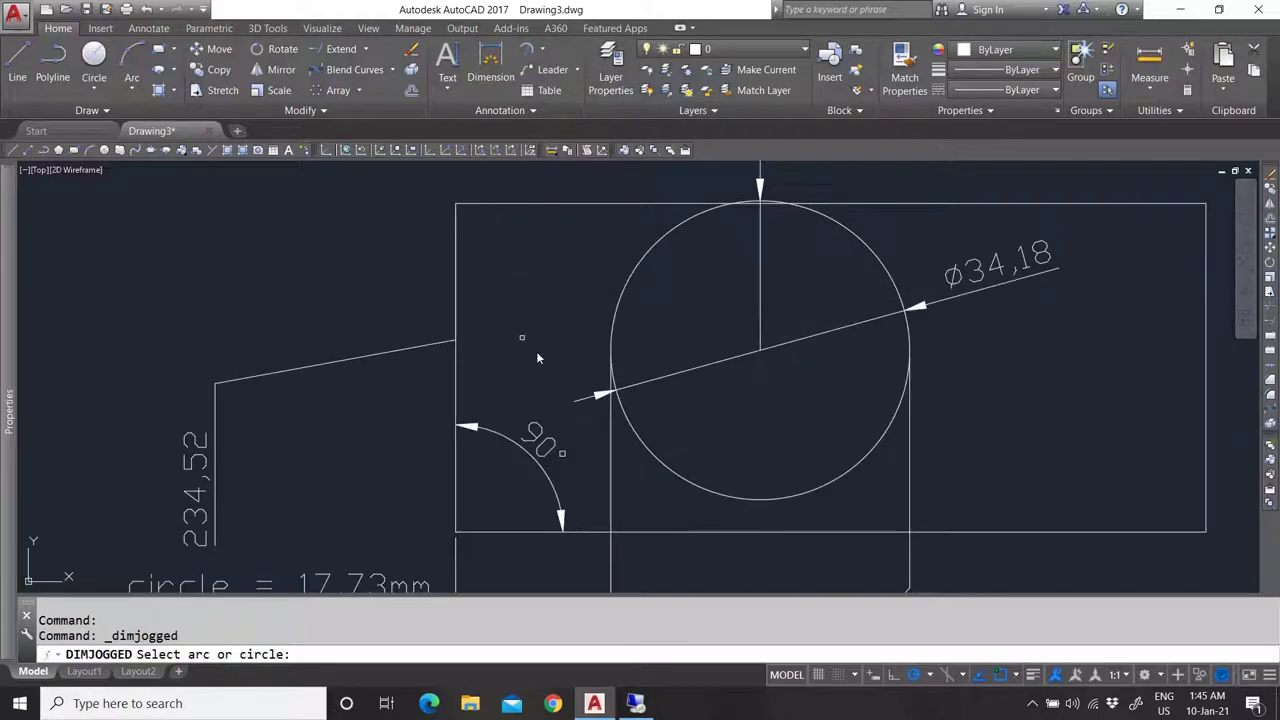
{"action": "left_click", "coordinate": [612, 330]}
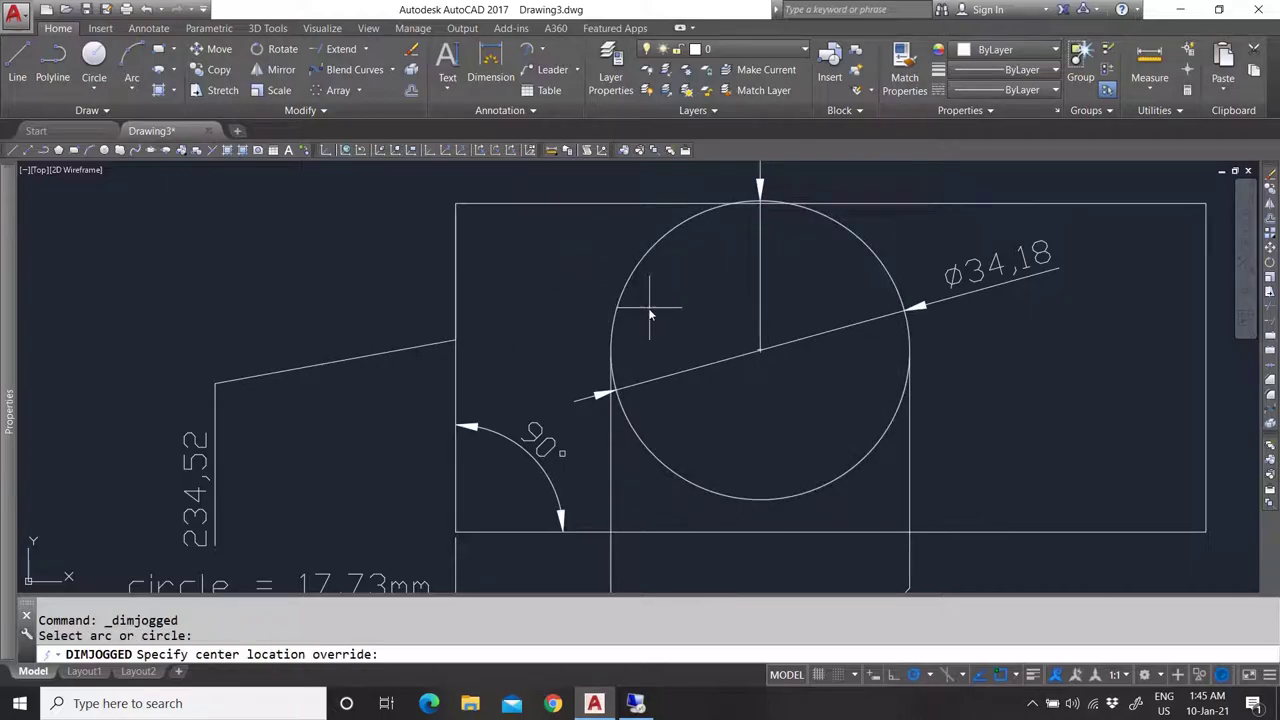
{"action": "scroll", "coordinate": [590, 360], "scroll_direction": "down", "scroll_amount": 3}
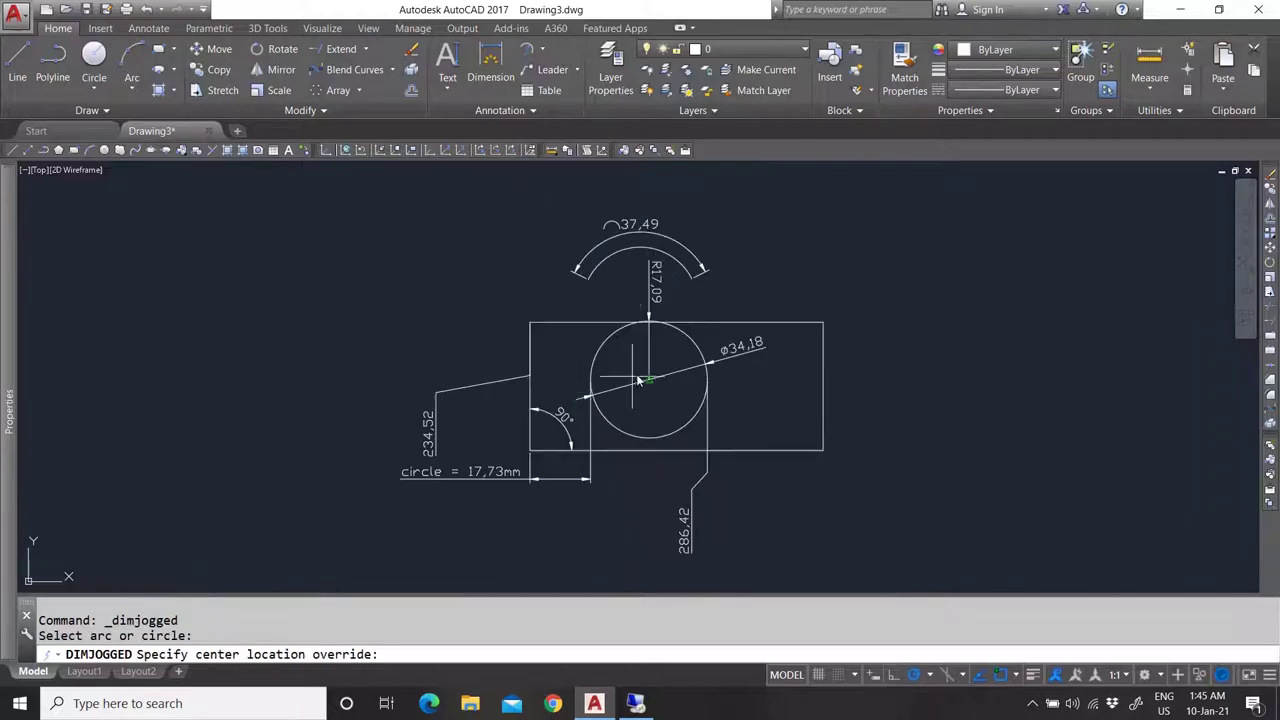
{"action": "scroll", "coordinate": [605, 366], "scroll_direction": "up", "scroll_amount": 3}
{"action": "left_click", "coordinate": [626, 377]}
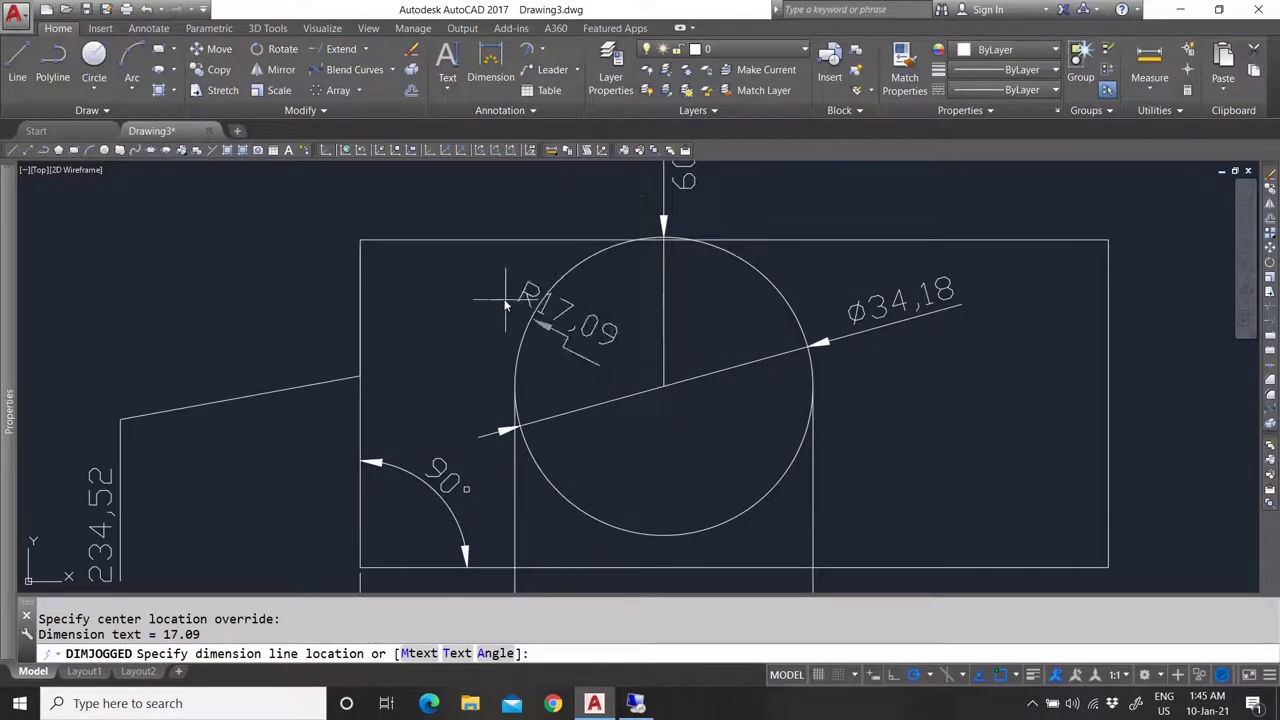
{"action": "left_click", "coordinate": [615, 355]}
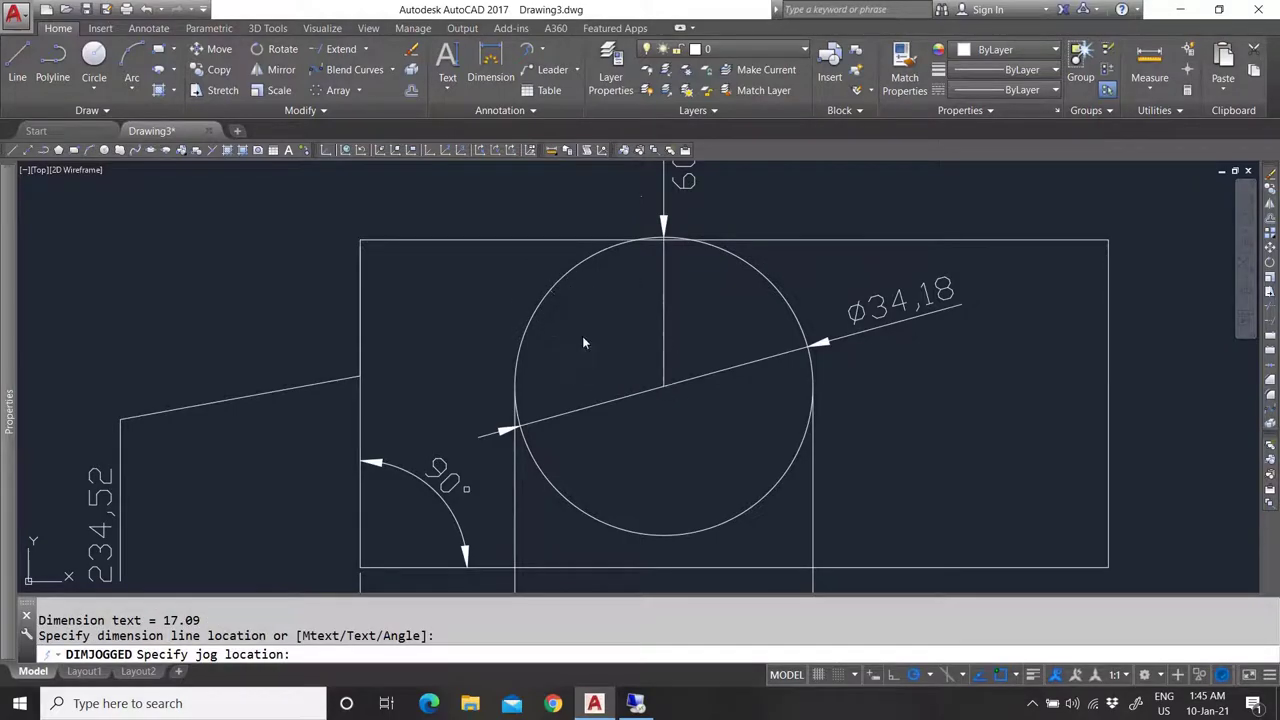
{"action": "left_click", "coordinate": [582, 336]}
Stretch the jogged radius dimension's center override point across to the right of the circle's vertical radius line.
{"action": "scroll", "coordinate": [588, 340], "scroll_direction": "up", "scroll_amount": 4}
{"action": "left_click", "coordinate": [545, 355]}
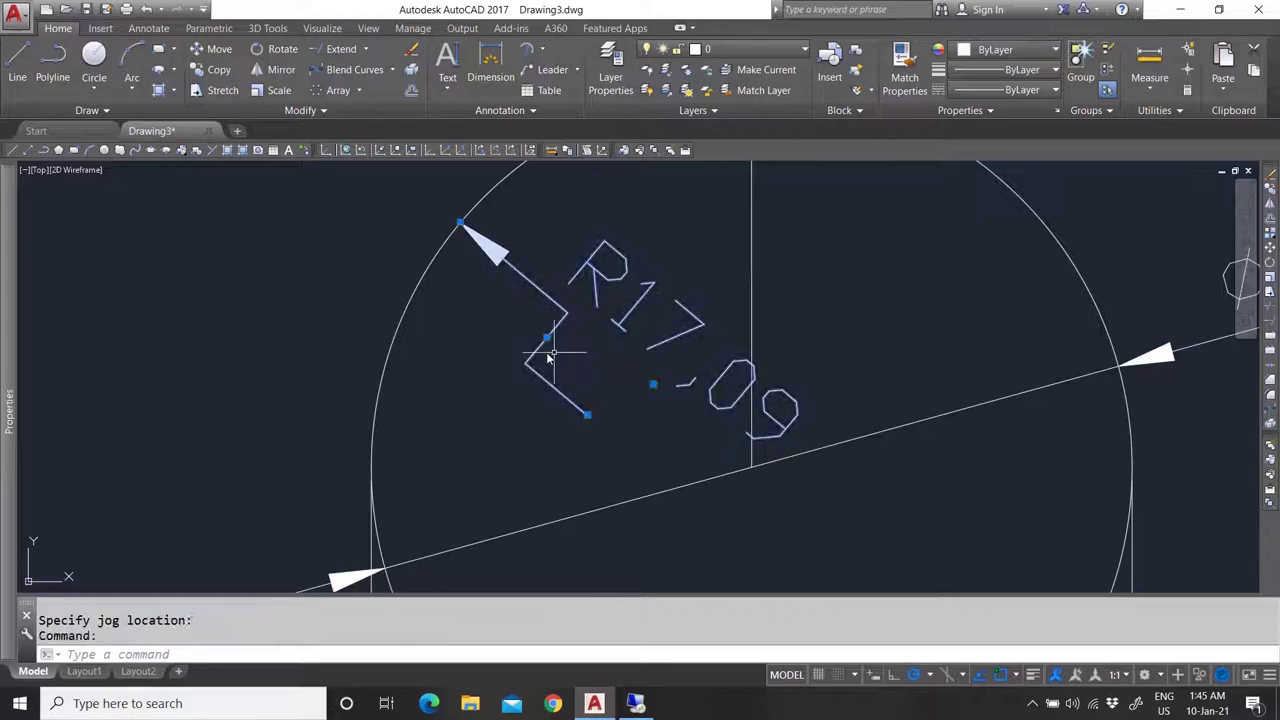
{"action": "scroll", "coordinate": [545, 355], "scroll_direction": "down", "scroll_amount": 4}
{"action": "scroll", "coordinate": [588, 352], "scroll_direction": "up", "scroll_amount": 4}
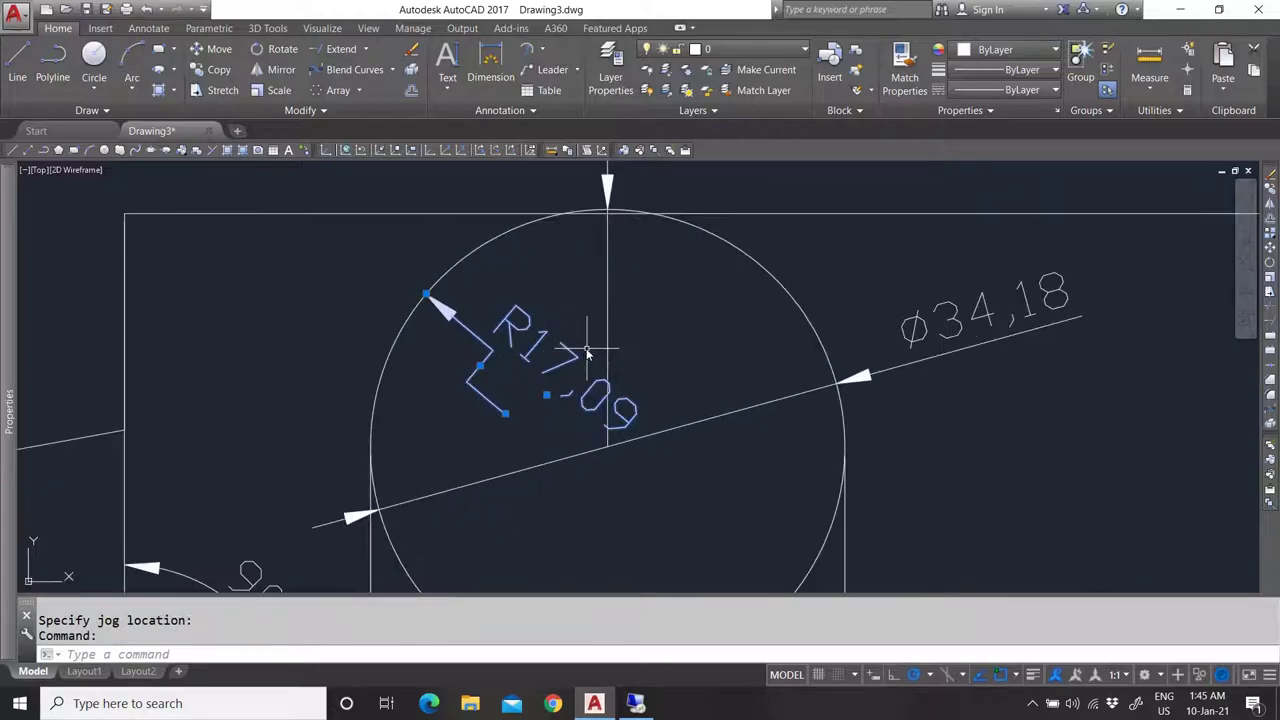
{"action": "left_click", "coordinate": [505, 413]}
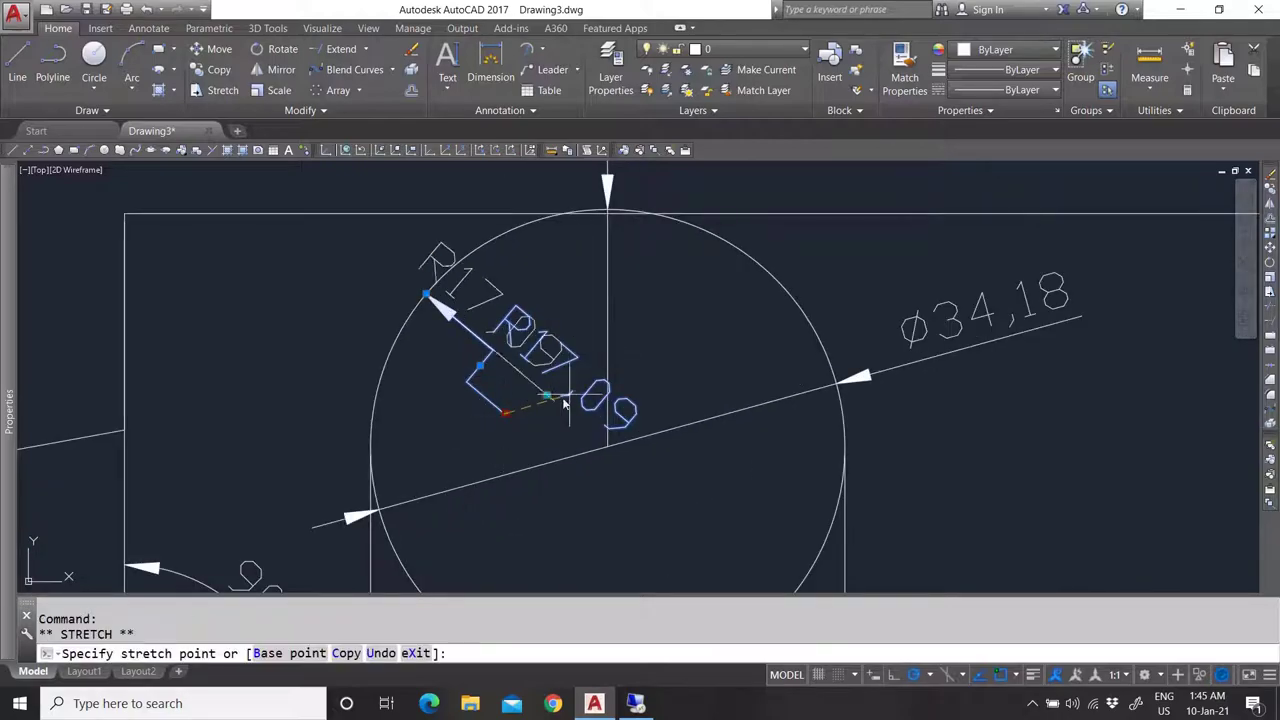
{"action": "left_click", "coordinate": [673, 376]}
{"action": "left_click", "coordinate": [675, 381]}
{"action": "left_click", "coordinate": [677, 384]}
Move the jogged radius dimension's center override point back to just left of the circle's center.
{"action": "left_click", "coordinate": [673, 376]}
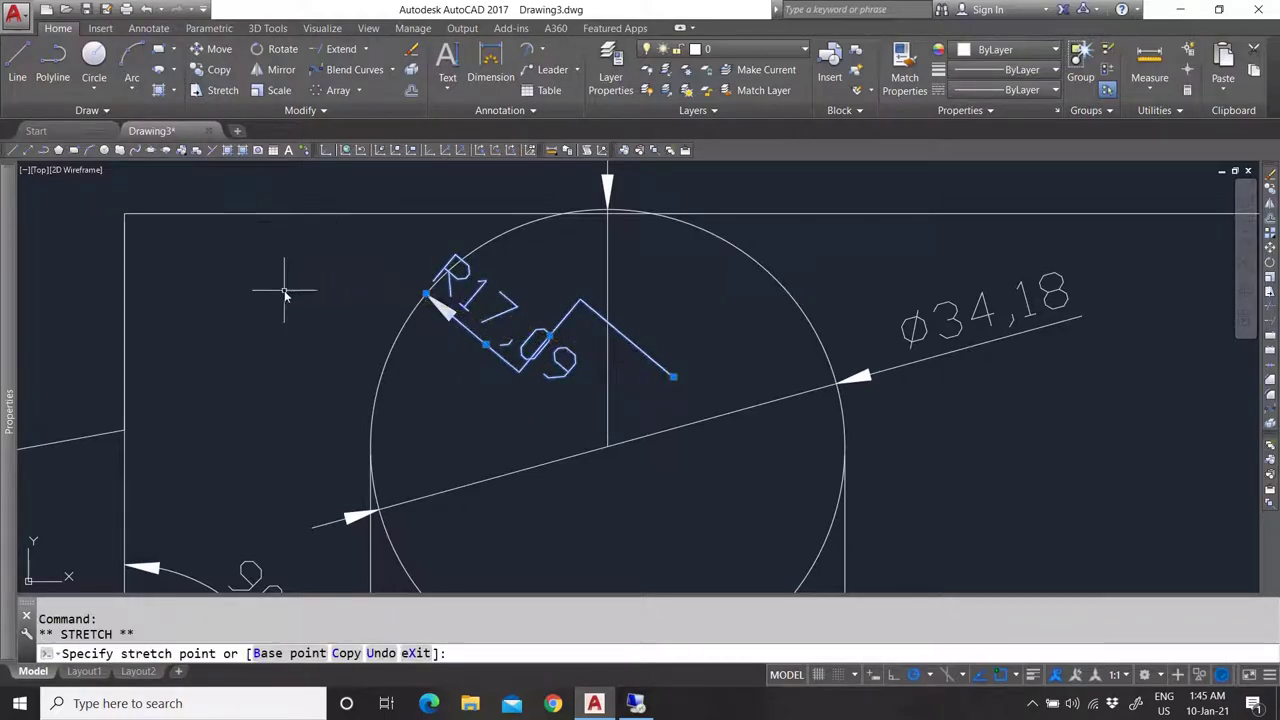
{"action": "key", "text": "Escape"}
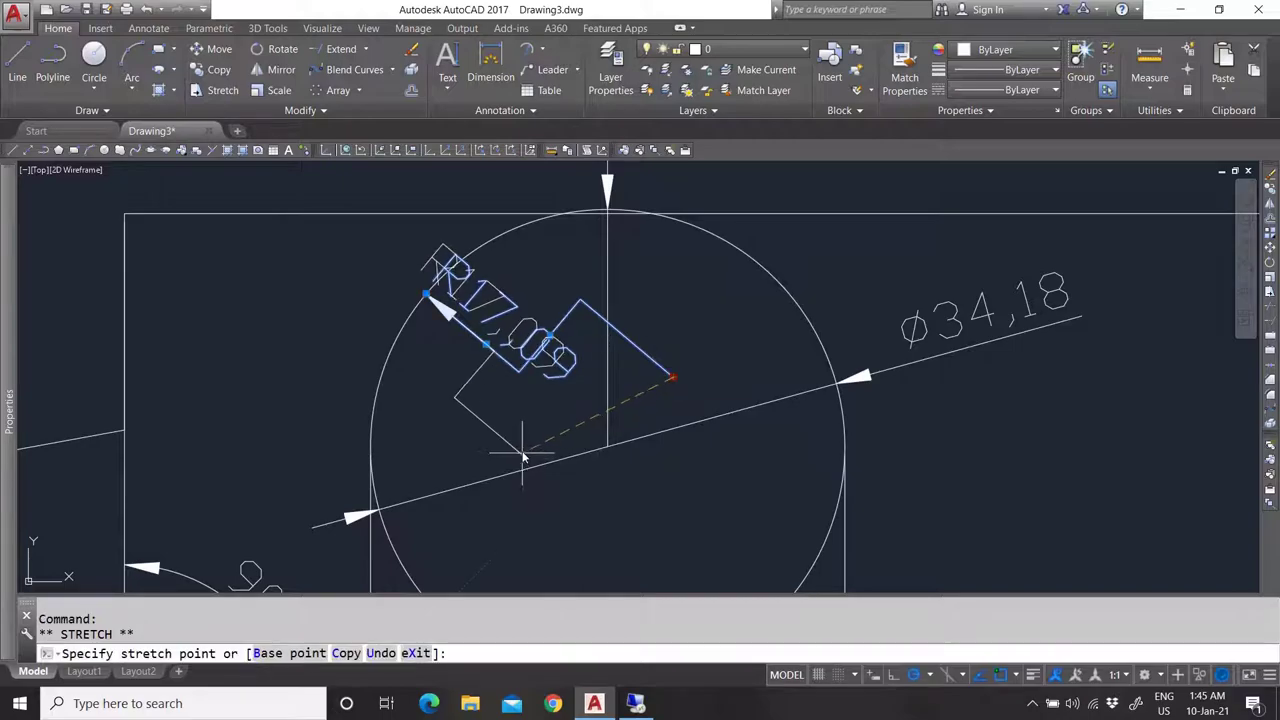
{"action": "left_click", "coordinate": [540, 438]}
{"action": "key", "text": "Escape"}
Reposition the jogged radius dimension's text further inside the circle, toward its center and beside the jogged line.
{"action": "scroll", "coordinate": [575, 365], "scroll_direction": "down", "scroll_amount": 2}
{"action": "scroll", "coordinate": [540, 370], "scroll_direction": "up", "scroll_amount": 4}
{"action": "scroll", "coordinate": [520, 365], "scroll_direction": "down", "scroll_amount": 4}
{"action": "scroll", "coordinate": [495, 355], "scroll_direction": "up", "scroll_amount": 2}
{"action": "left_click", "coordinate": [490, 350]}
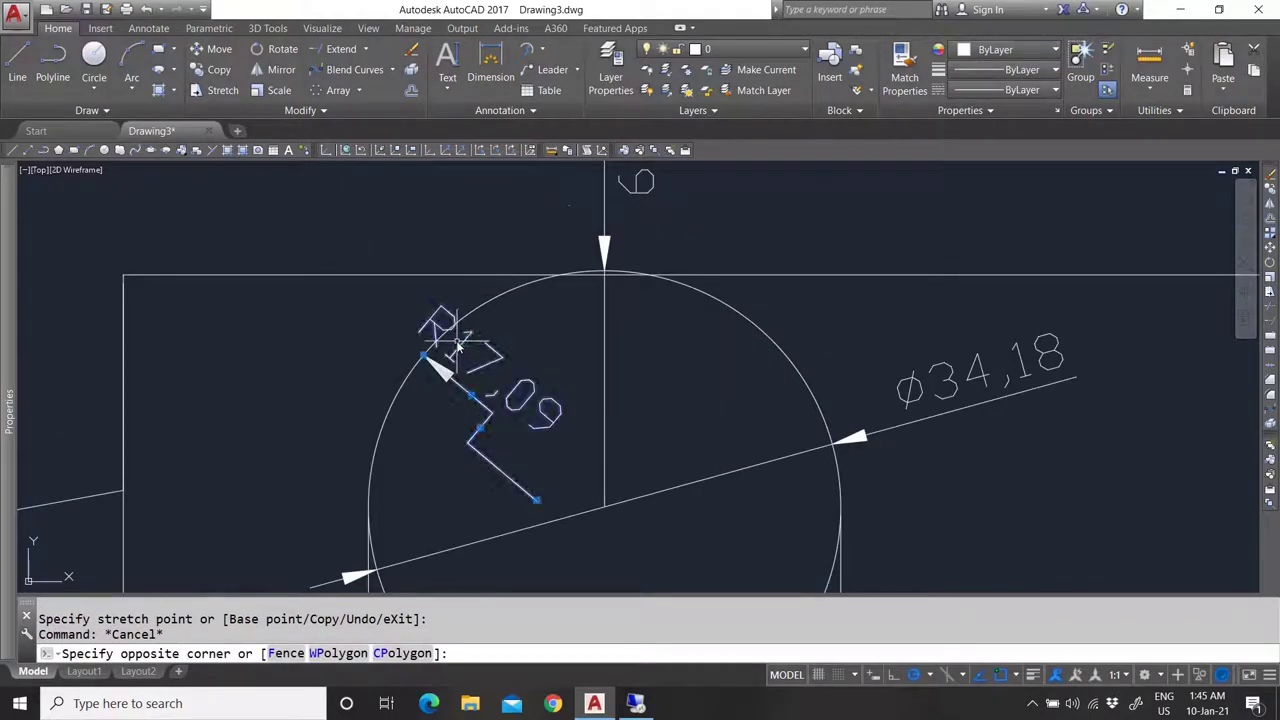
{"action": "left_click", "coordinate": [462, 392]}
{"action": "left_click", "coordinate": [471, 396]}
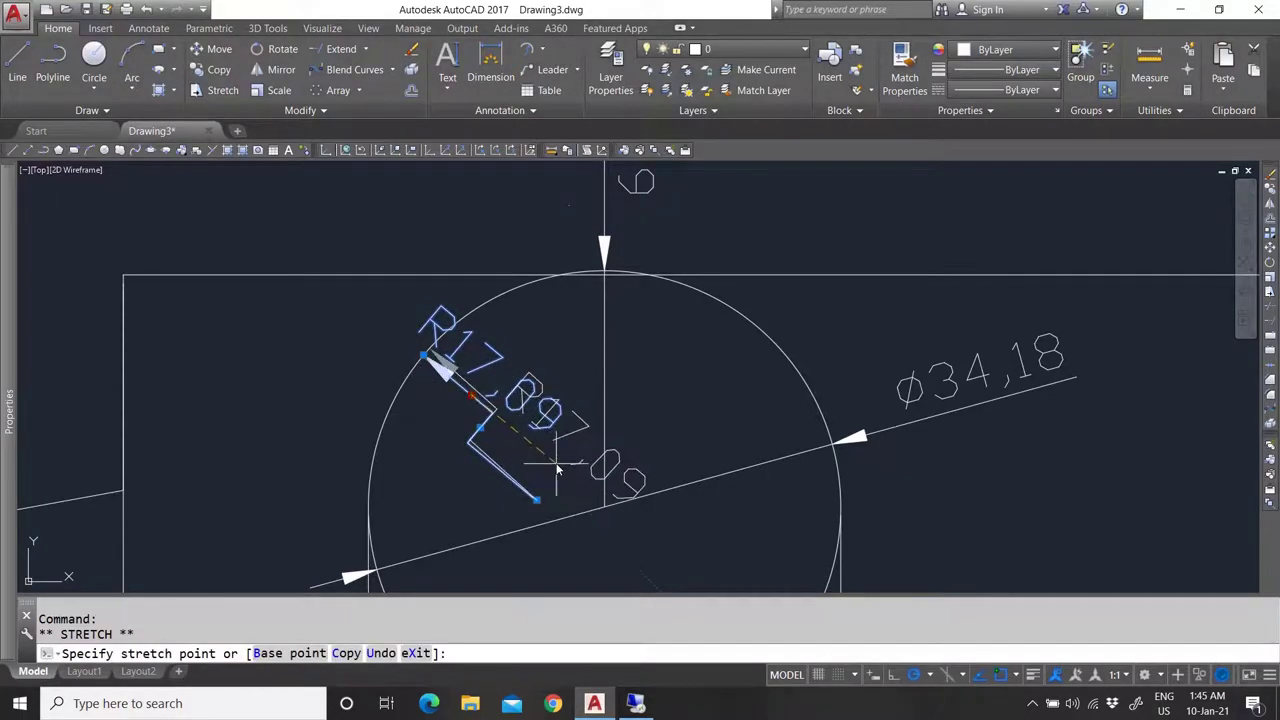
{"action": "key", "text": "Escape"}
{"action": "scroll", "coordinate": [605, 410], "scroll_direction": "down", "scroll_amount": 4}
{"action": "scroll", "coordinate": [560, 395], "scroll_direction": "up", "scroll_amount": 3}
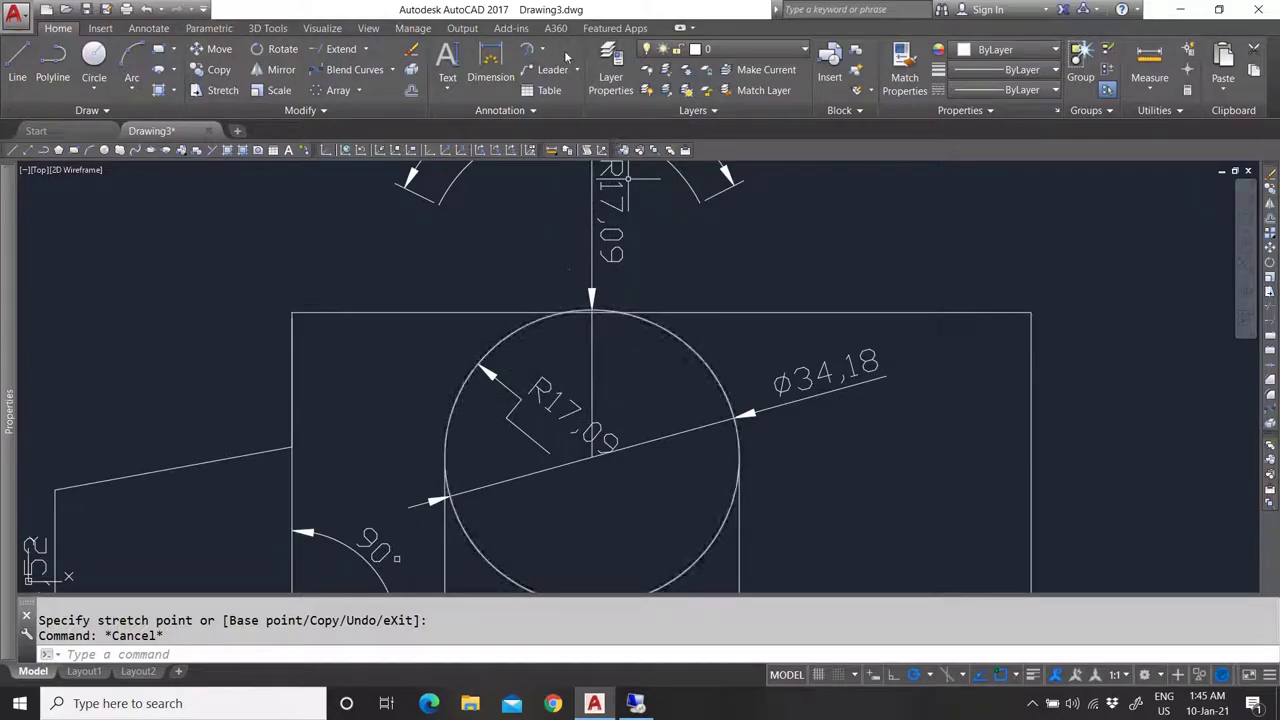
Examine the available dimension types and leader options, and compare them with the full set of annotation tools for dimensions and leaders.
{"action": "left_click", "coordinate": [541, 49]}
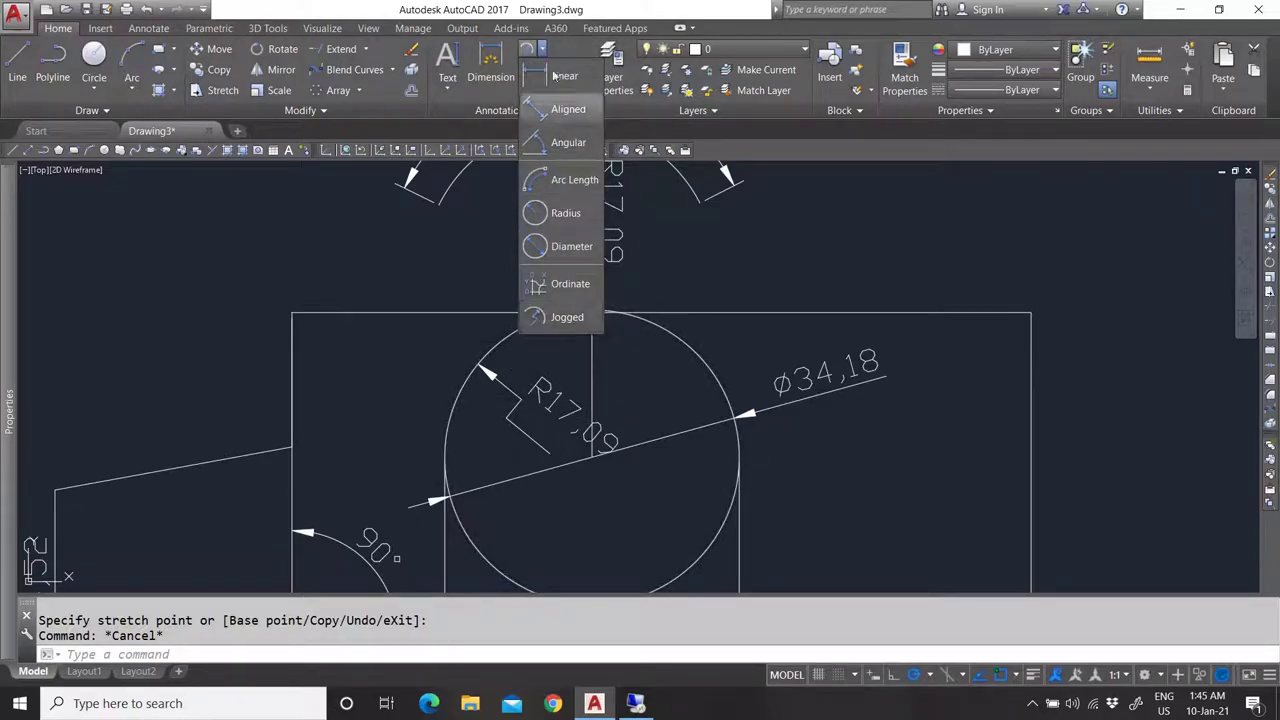
{"action": "key", "text": "Escape"}
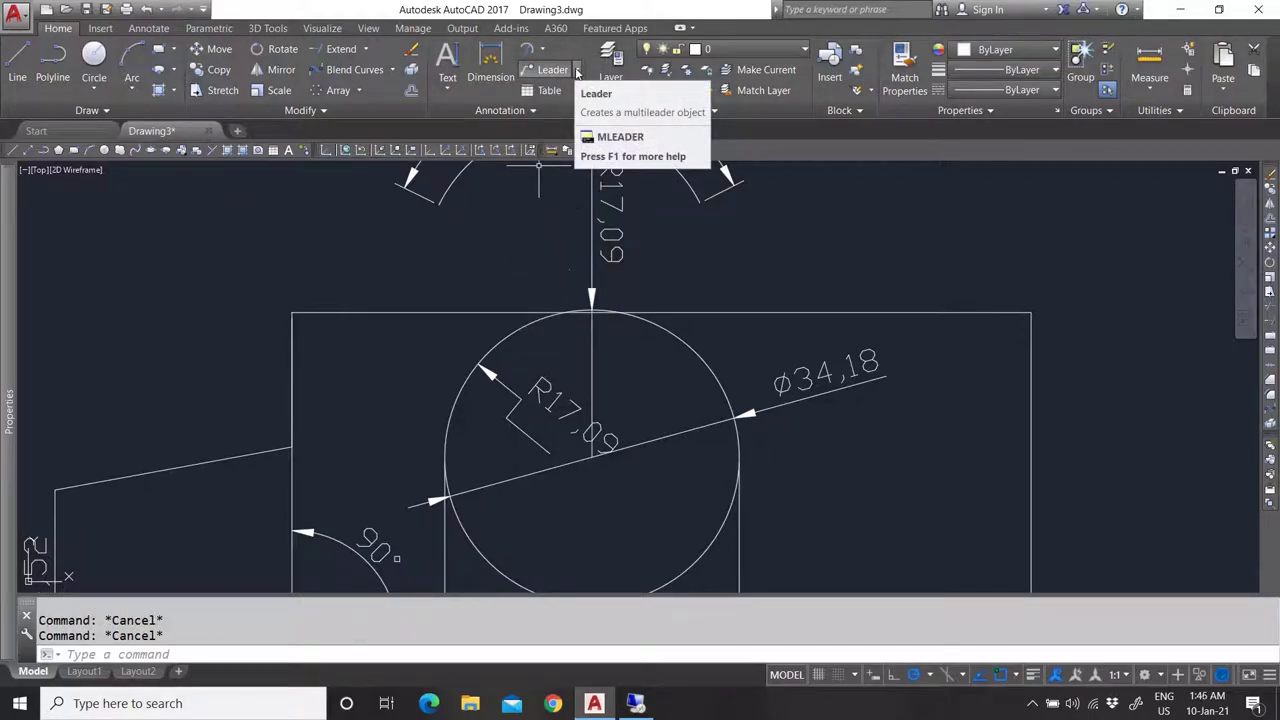
{"action": "left_click", "coordinate": [577, 72]}
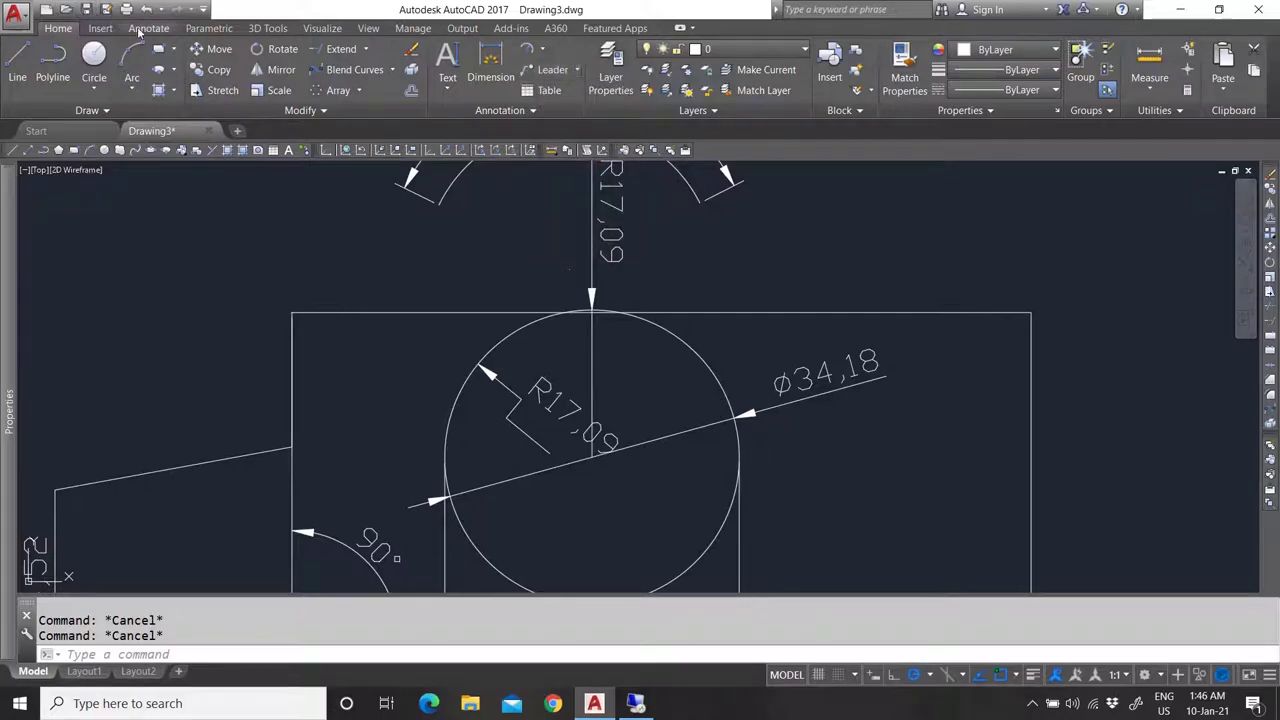
{"action": "left_click", "coordinate": [148, 28]}
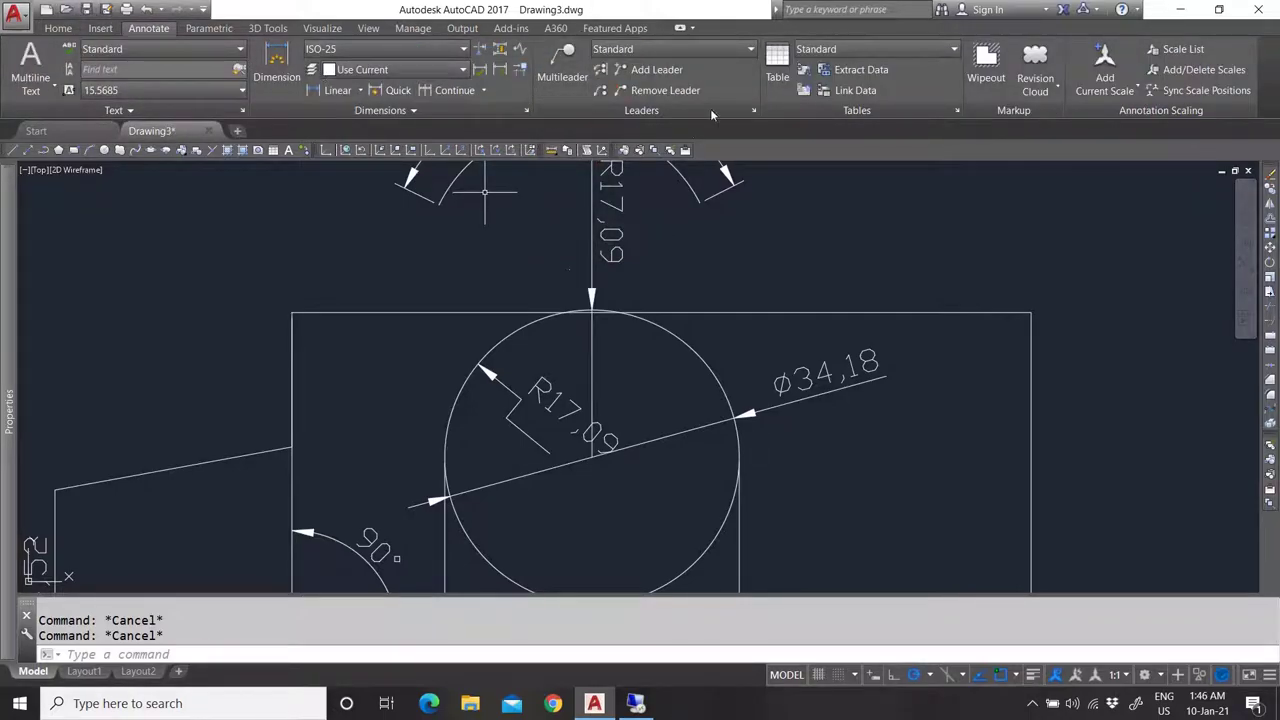
{"action": "left_click", "coordinate": [58, 28]}
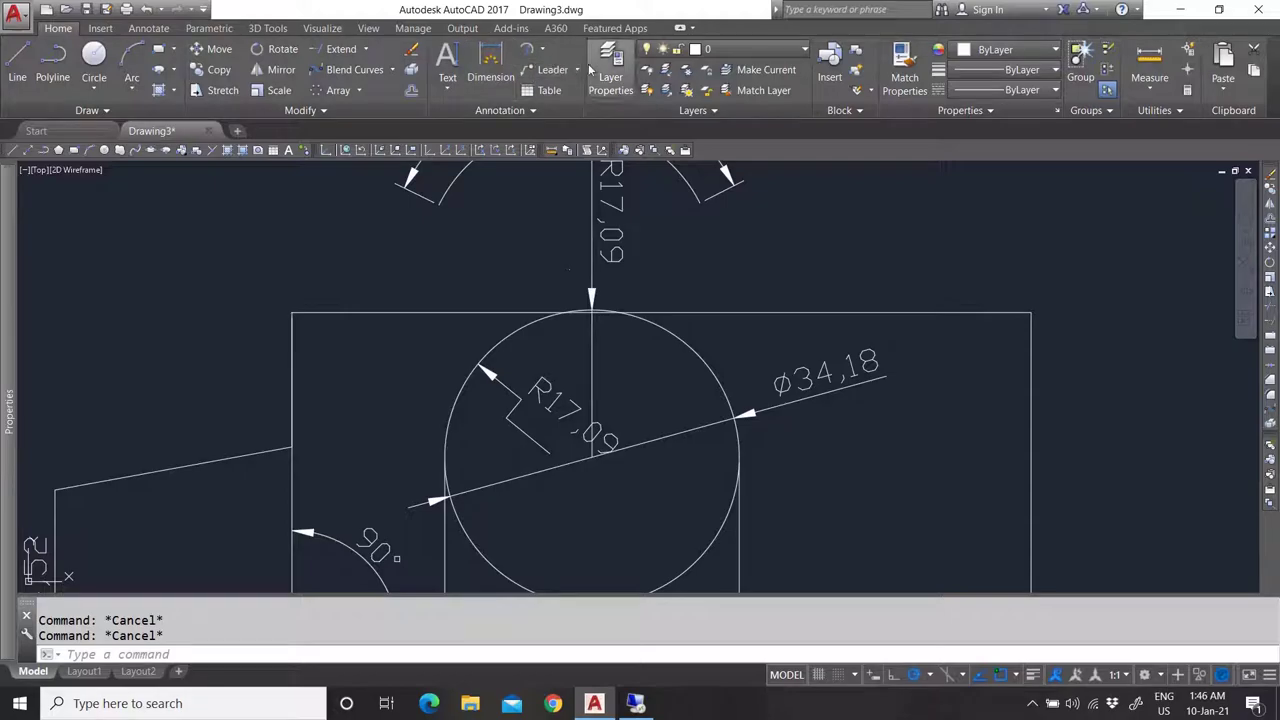
{"action": "left_click", "coordinate": [577, 69]}
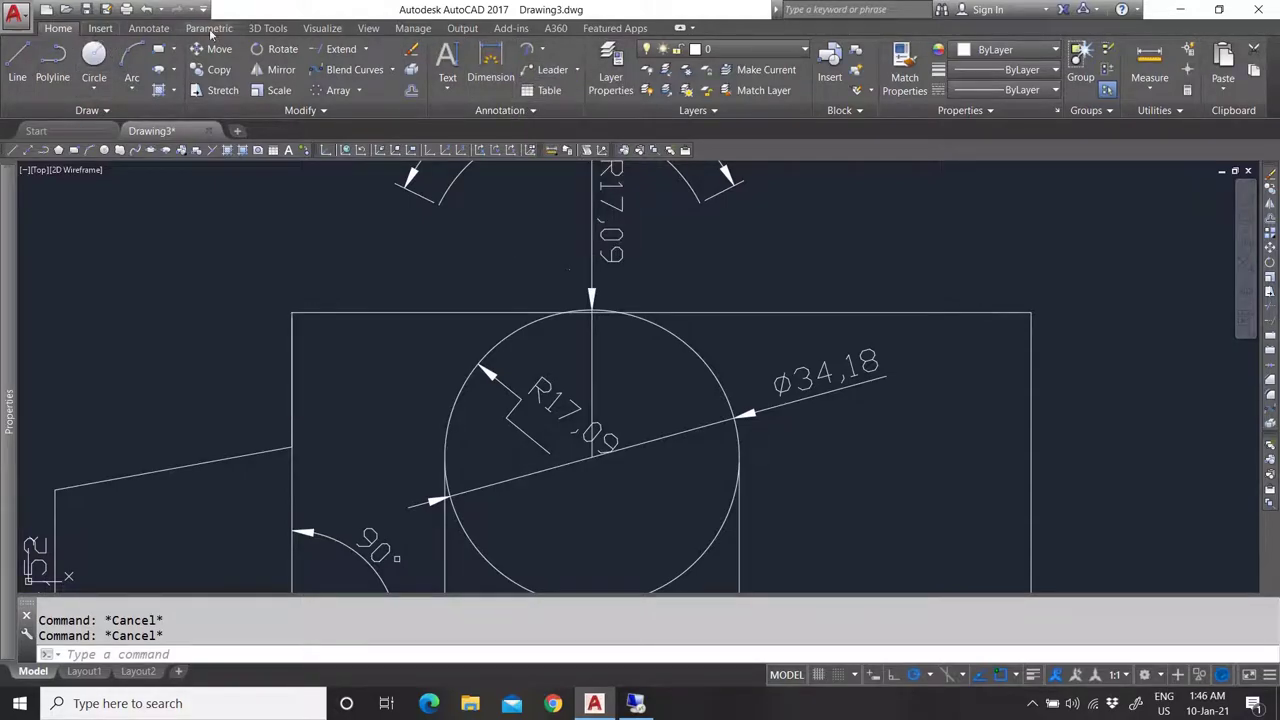
{"action": "left_click", "coordinate": [150, 30]}
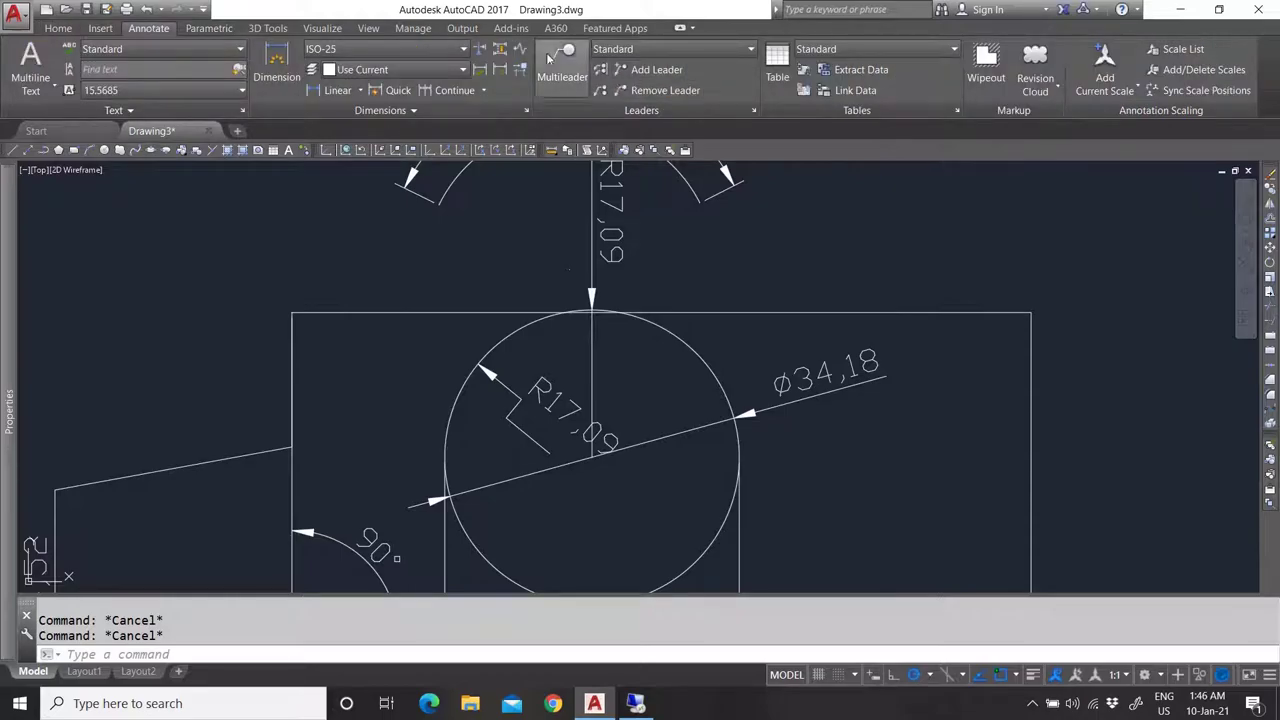
{"action": "scroll", "coordinate": [460, 310], "scroll_direction": "down", "scroll_amount": 5}
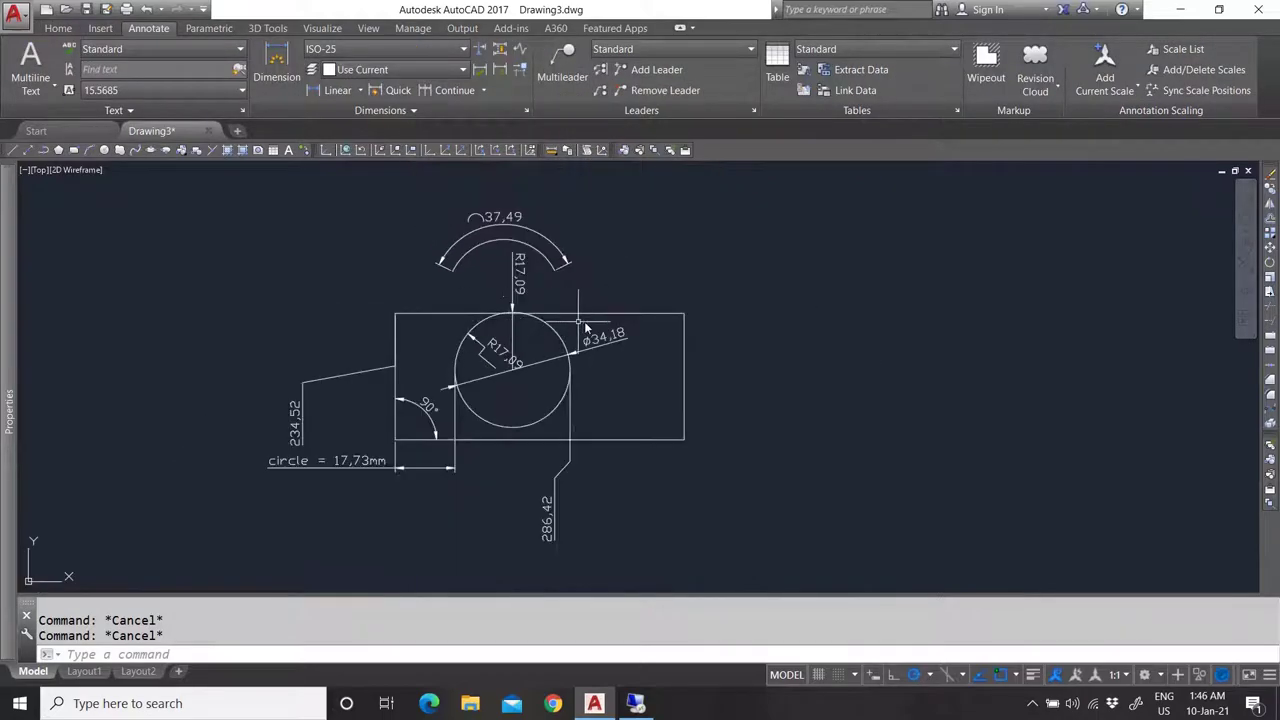
{"action": "scroll", "coordinate": [613, 318], "scroll_direction": "up", "scroll_amount": 3}
{"action": "left_click", "coordinate": [562, 62]}
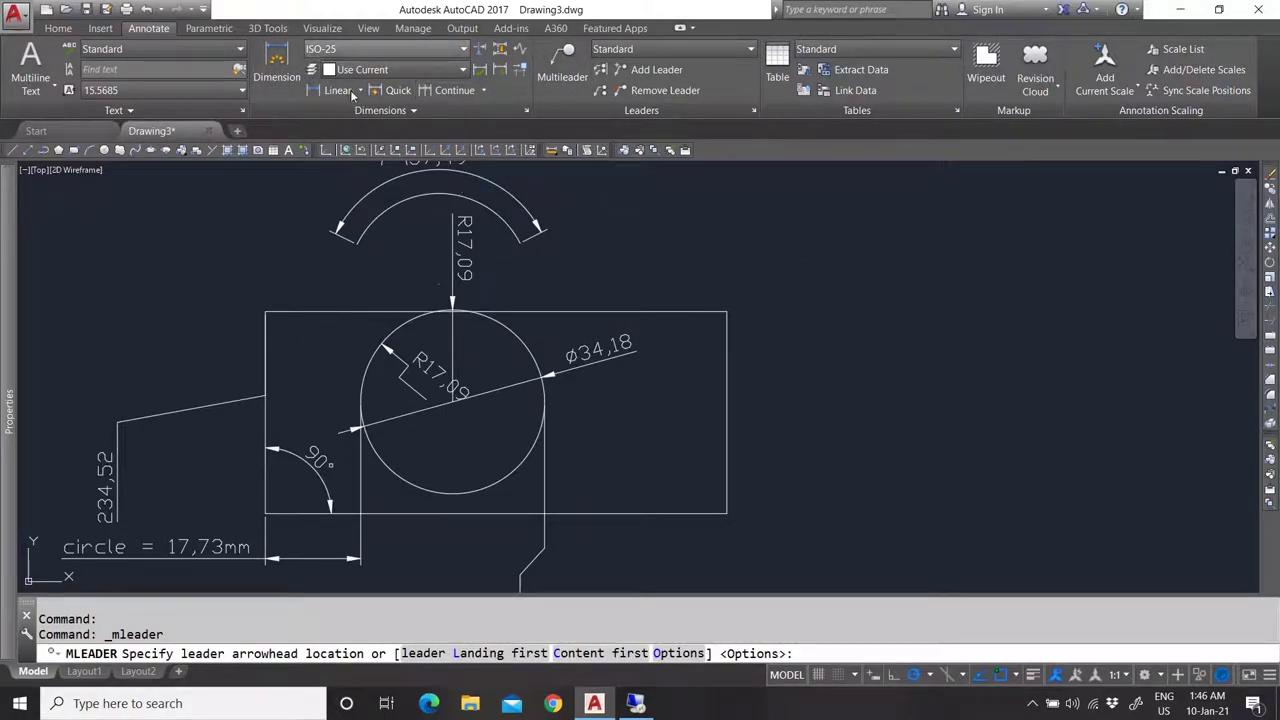
{"action": "key", "text": "Escape"}
{"action": "left_click", "coordinate": [598, 224]}
{"action": "key", "text": "Escape"}
{"action": "key", "text": "Escape"}
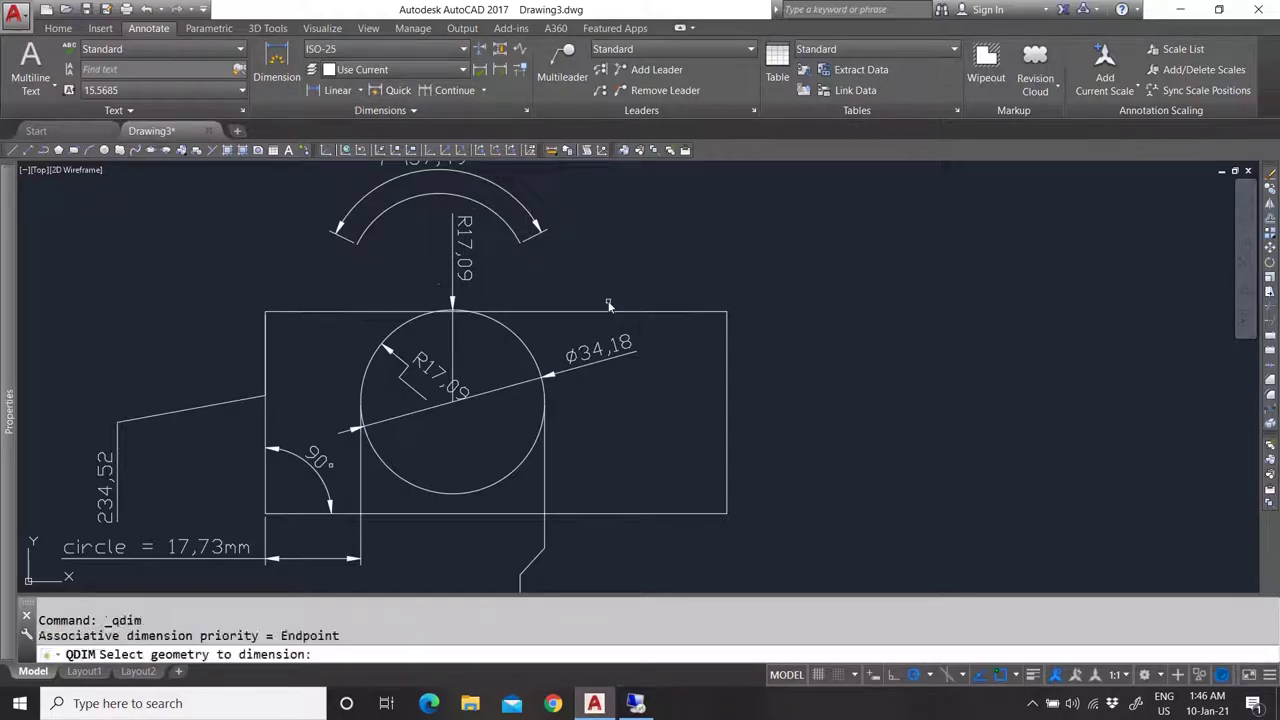
Place a quick dimension of the rectangle's width just above its top edge.
{"action": "left_click", "coordinate": [599, 307]}
{"action": "key", "text": "Return"}
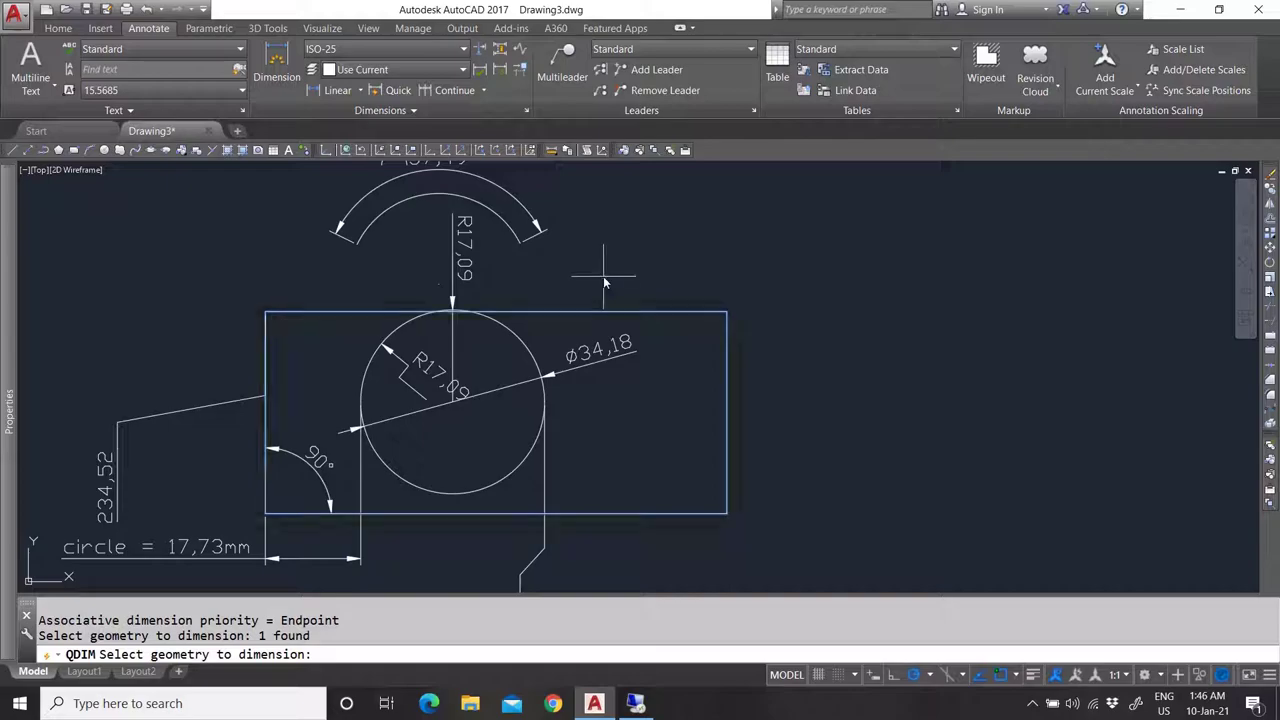
{"action": "left_click", "coordinate": [642, 296]}
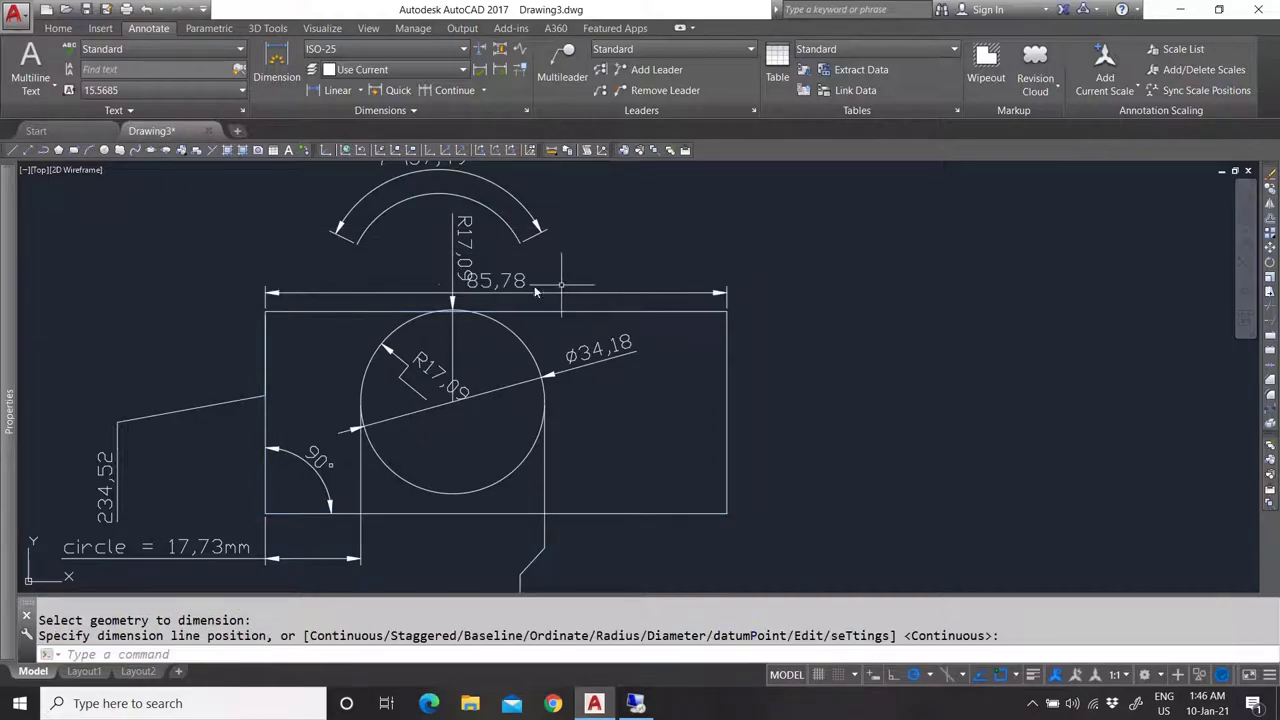
Delete the quick dimension above the rectangle's top edge.
{"action": "left_click", "coordinate": [571, 277]}
{"action": "left_click", "coordinate": [519, 263]}
{"action": "key", "text": "Delete"}
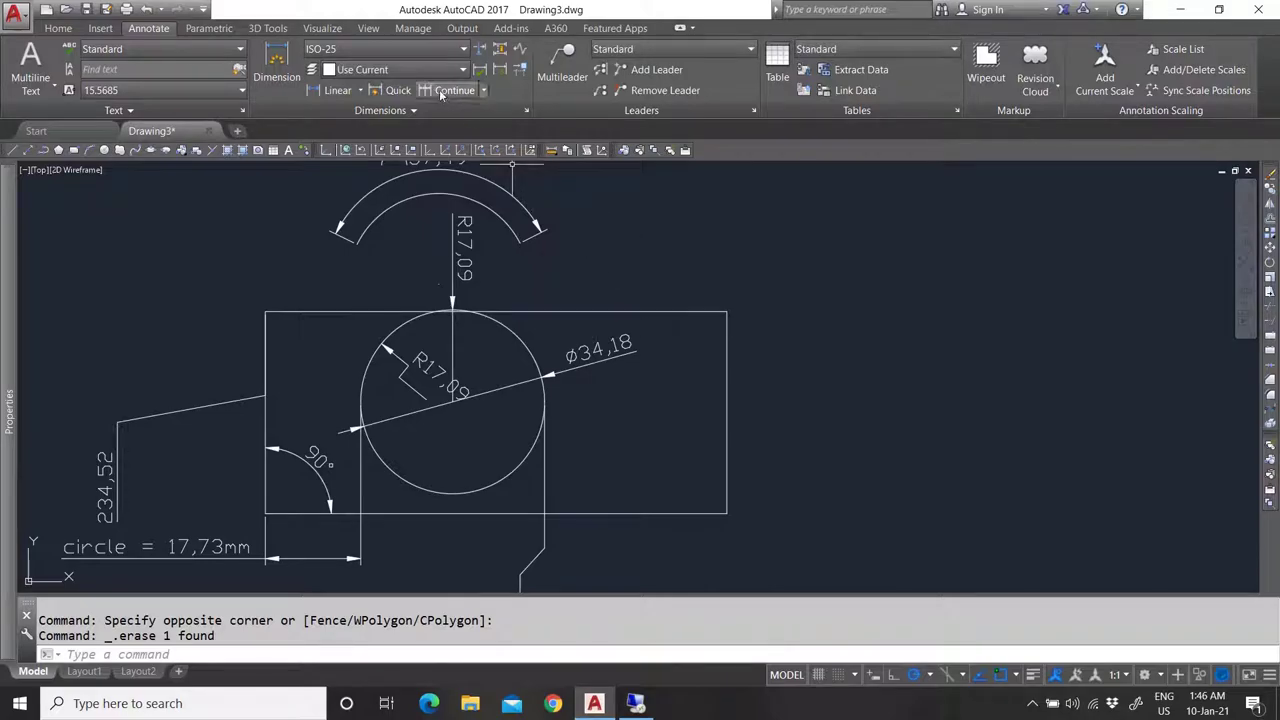
Continue the circle-offset dimension below the rectangle with chained dimensions to the circle's right quadrant and the rectangle's lower-right corner.
{"action": "scroll", "coordinate": [491, 288], "scroll_direction": "down", "scroll_amount": 3}
{"action": "scroll", "coordinate": [500, 271], "scroll_direction": "up", "scroll_amount": 3}
{"action": "scroll", "coordinate": [497, 330], "scroll_direction": "down", "scroll_amount": 3}
{"action": "scroll", "coordinate": [402, 484], "scroll_direction": "up", "scroll_amount": 3}
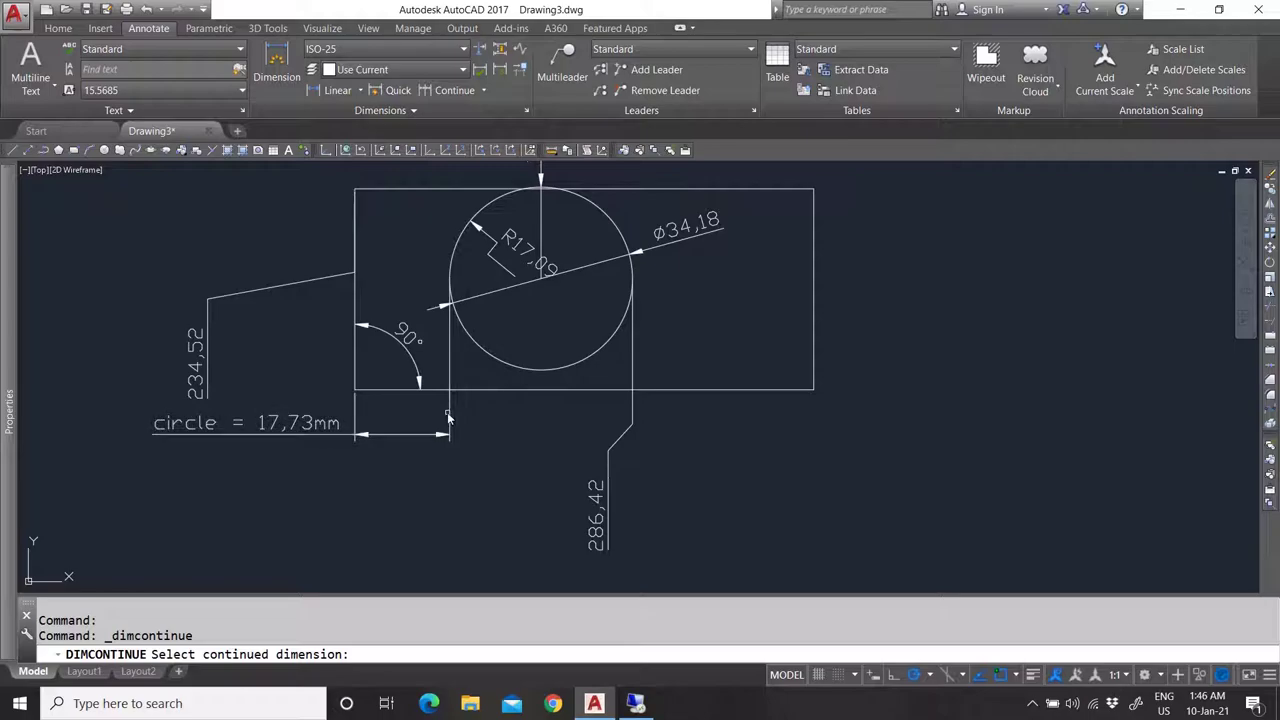
{"action": "left_click", "coordinate": [452, 432]}
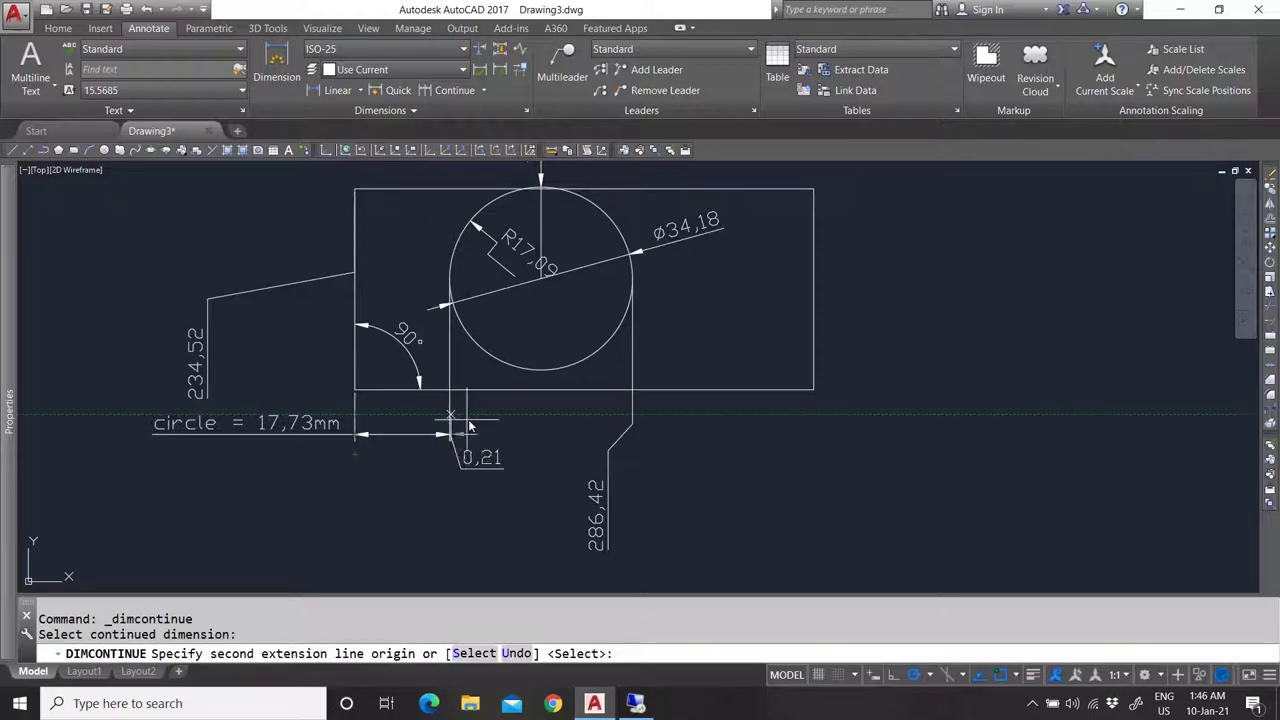
{"action": "left_click", "coordinate": [632, 280]}
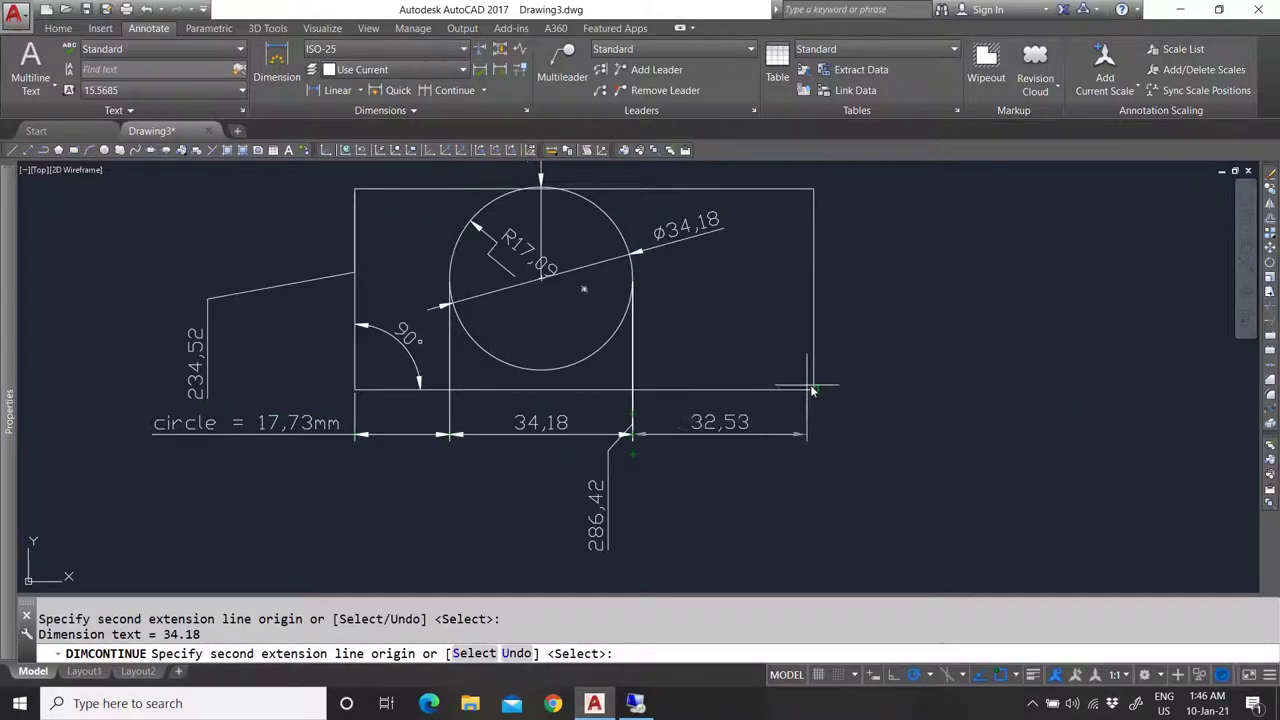
{"action": "left_click", "coordinate": [814, 390]}
{"action": "key", "text": "Escape"}
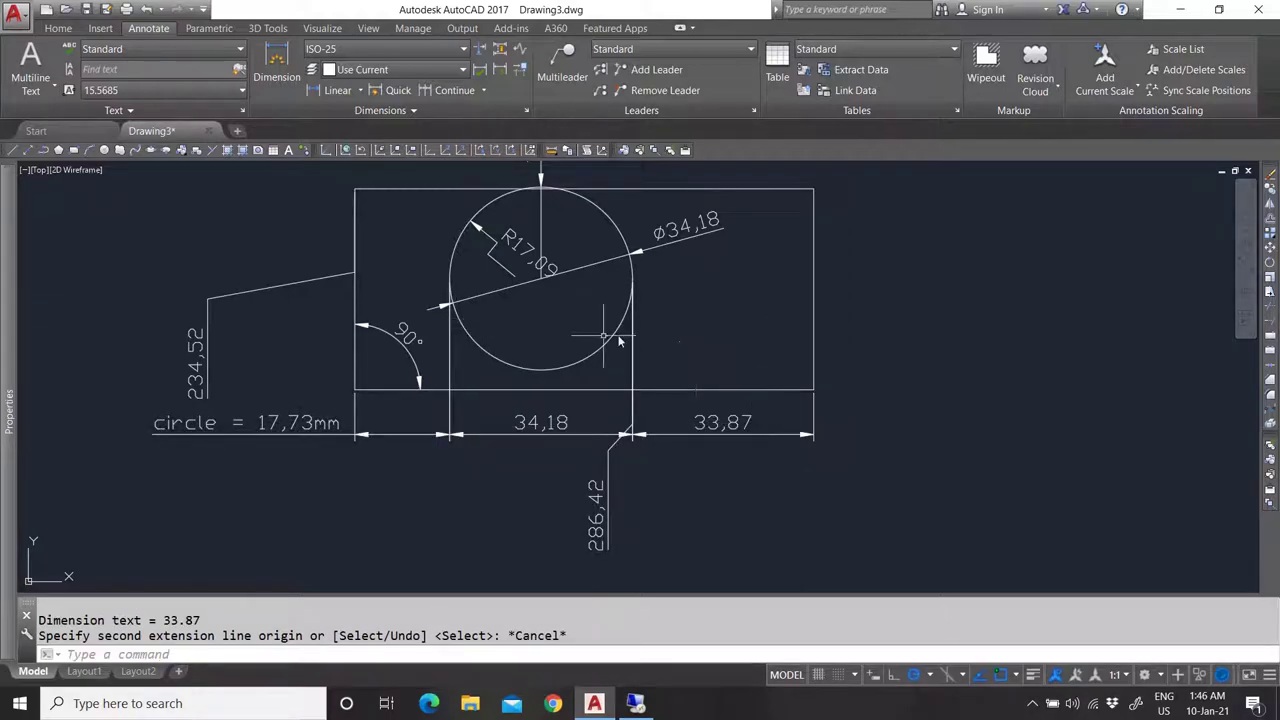
Add baseline dimensions from the rectangle's left edge to the circle's left quadrant, its right quadrant and the rectangle's lower-right corner.
{"action": "left_click", "coordinate": [435, 110]}
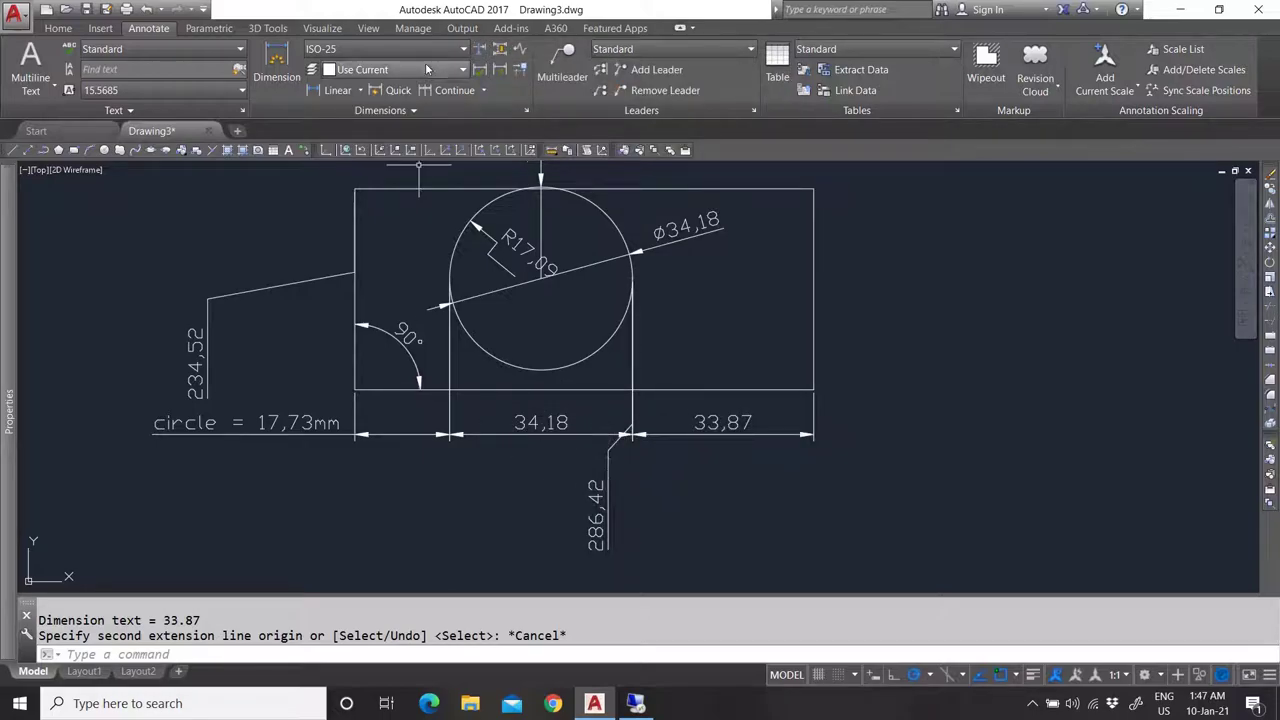
{"action": "scroll", "coordinate": [515, 328], "scroll_direction": "down", "scroll_amount": 3}
{"action": "scroll", "coordinate": [515, 328], "scroll_direction": "up", "scroll_amount": 3}
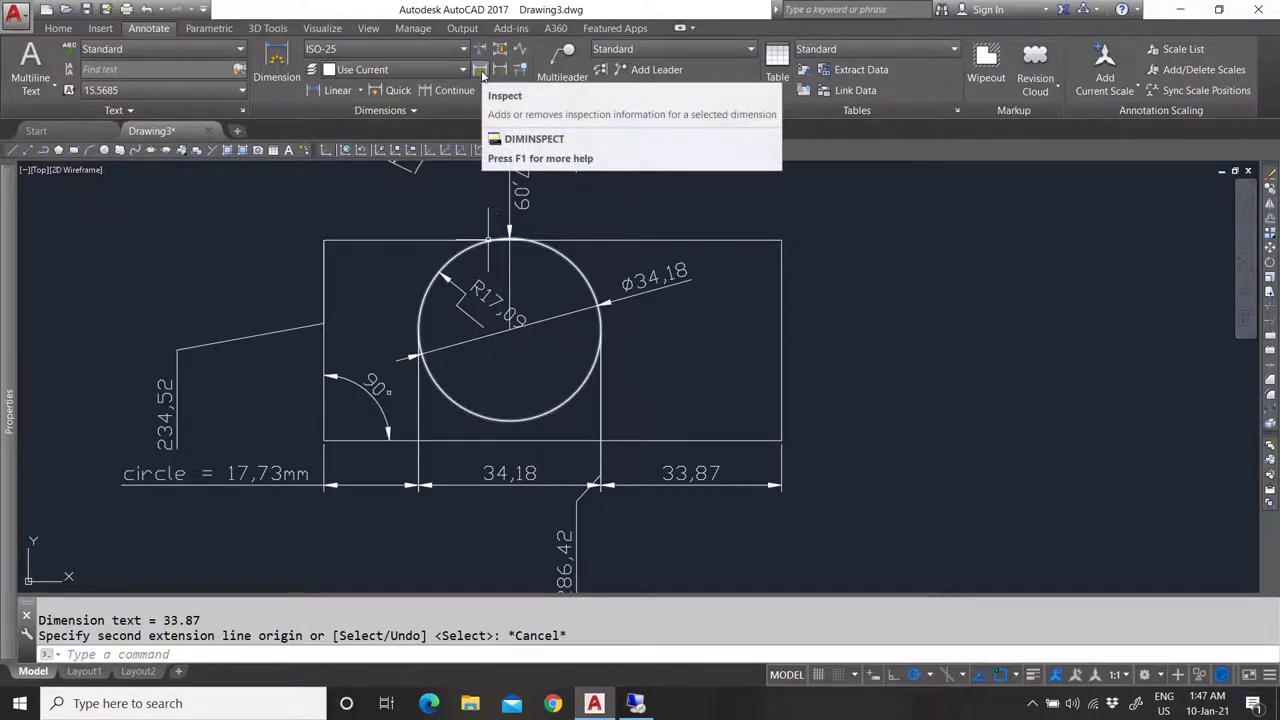
{"action": "left_click", "coordinate": [482, 90]}
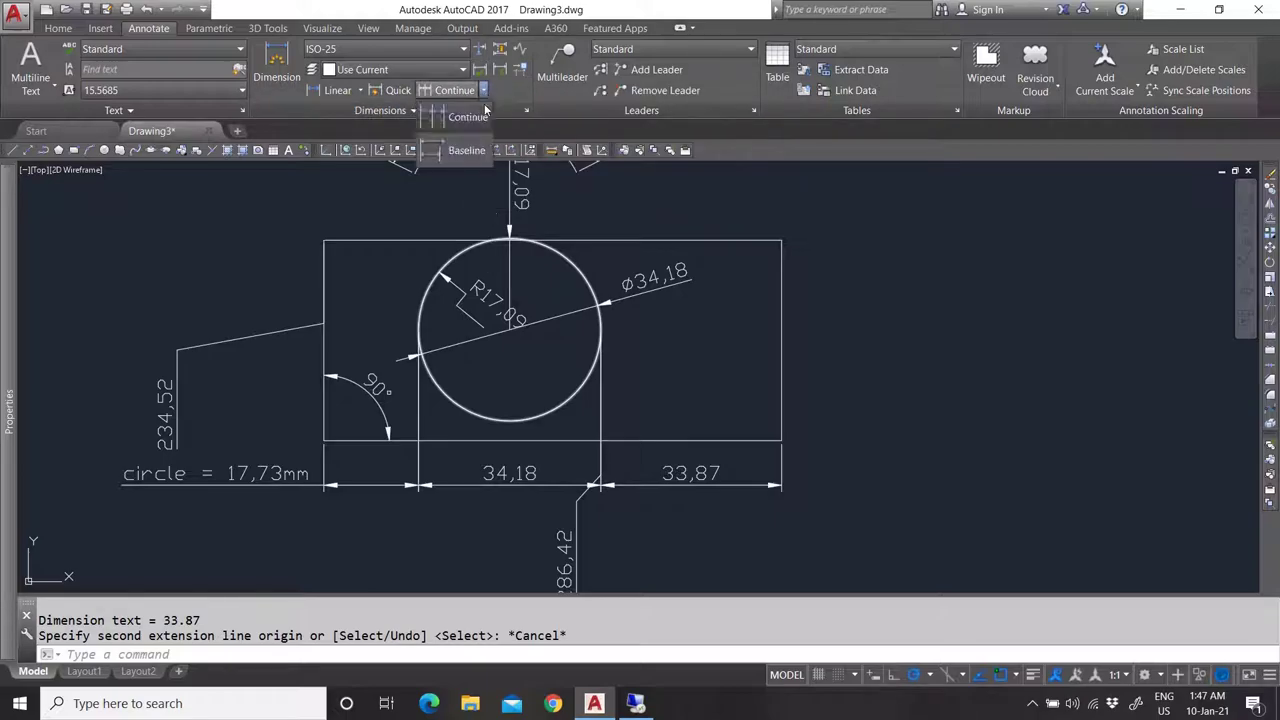
{"action": "left_click", "coordinate": [465, 156]}
{"action": "scroll", "coordinate": [463, 392], "scroll_direction": "down", "scroll_amount": 3}
{"action": "scroll", "coordinate": [430, 500], "scroll_direction": "up", "scroll_amount": 3}
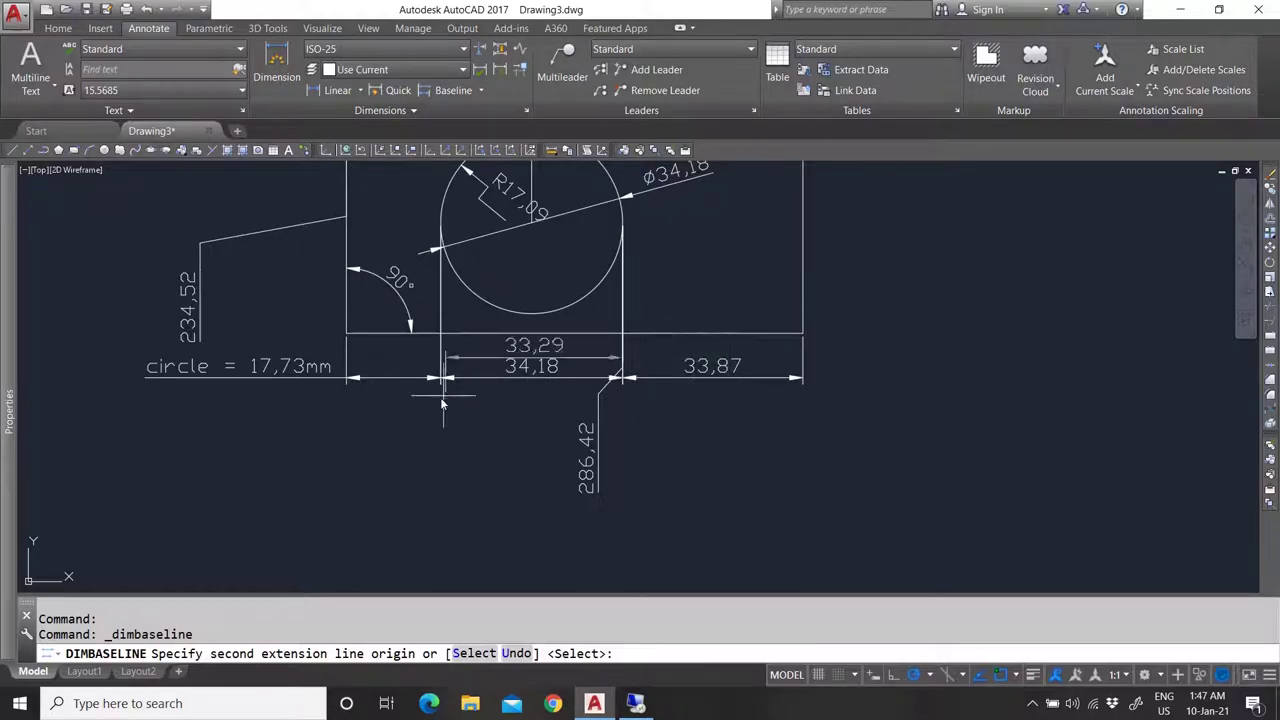
{"action": "key", "text": "Return"}
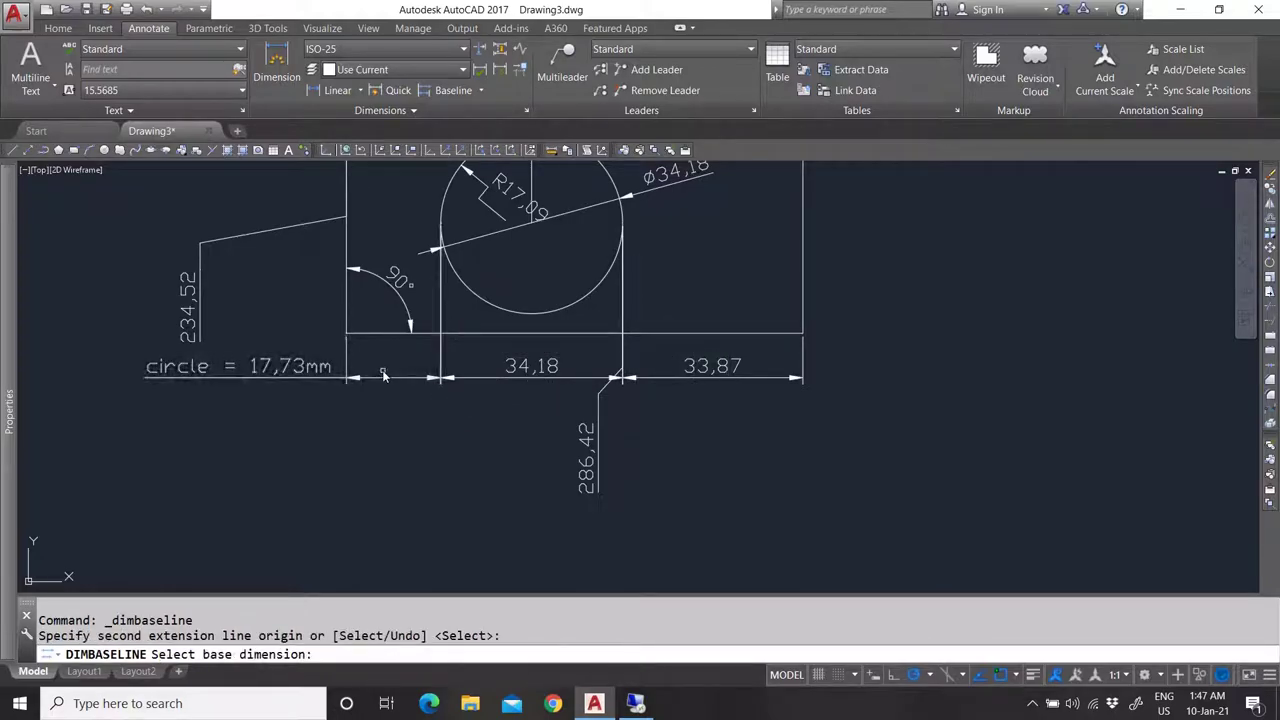
{"action": "left_click", "coordinate": [383, 383]}
{"action": "left_click", "coordinate": [381, 378]}
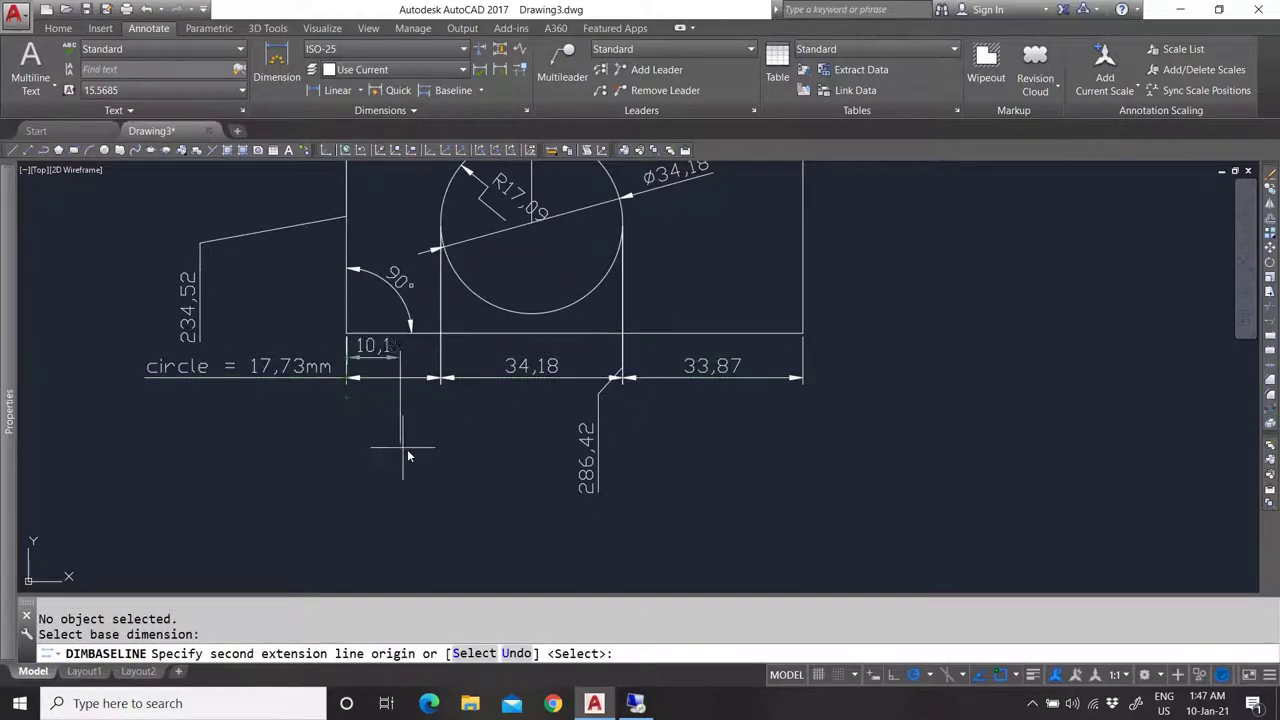
{"action": "left_click", "coordinate": [443, 238]}
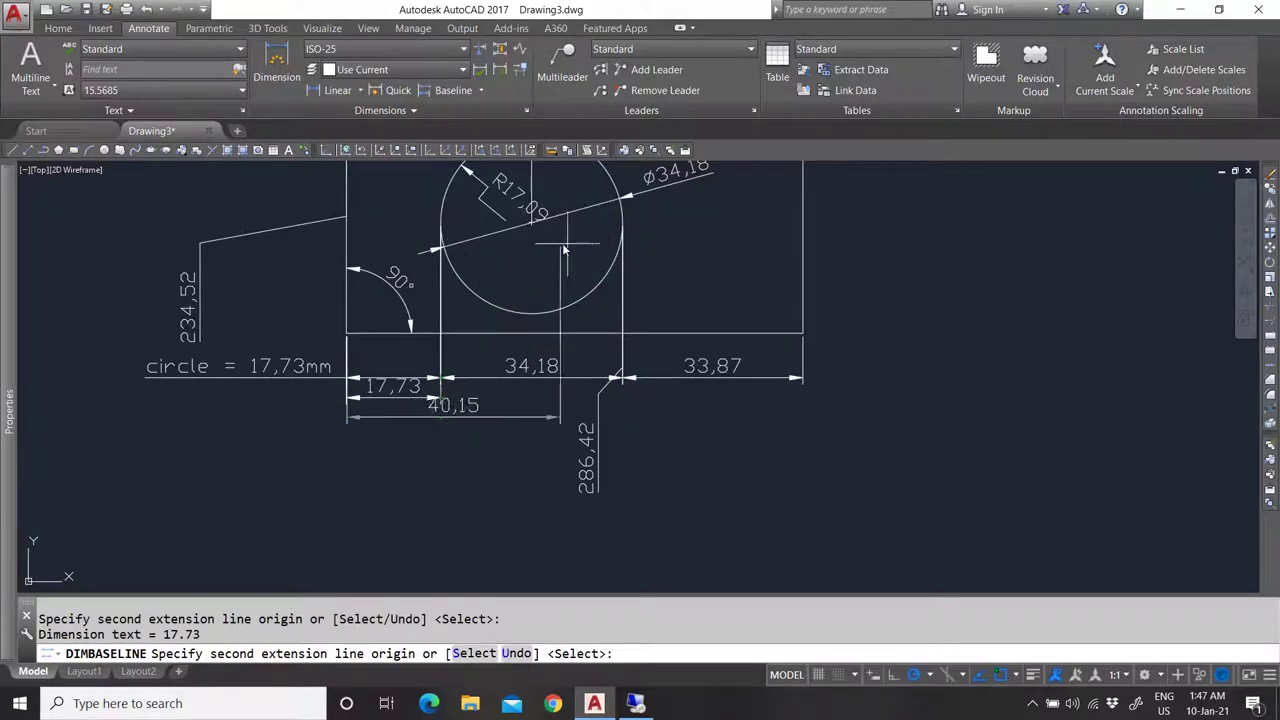
{"action": "left_click", "coordinate": [620, 215]}
{"action": "left_click", "coordinate": [801, 332]}
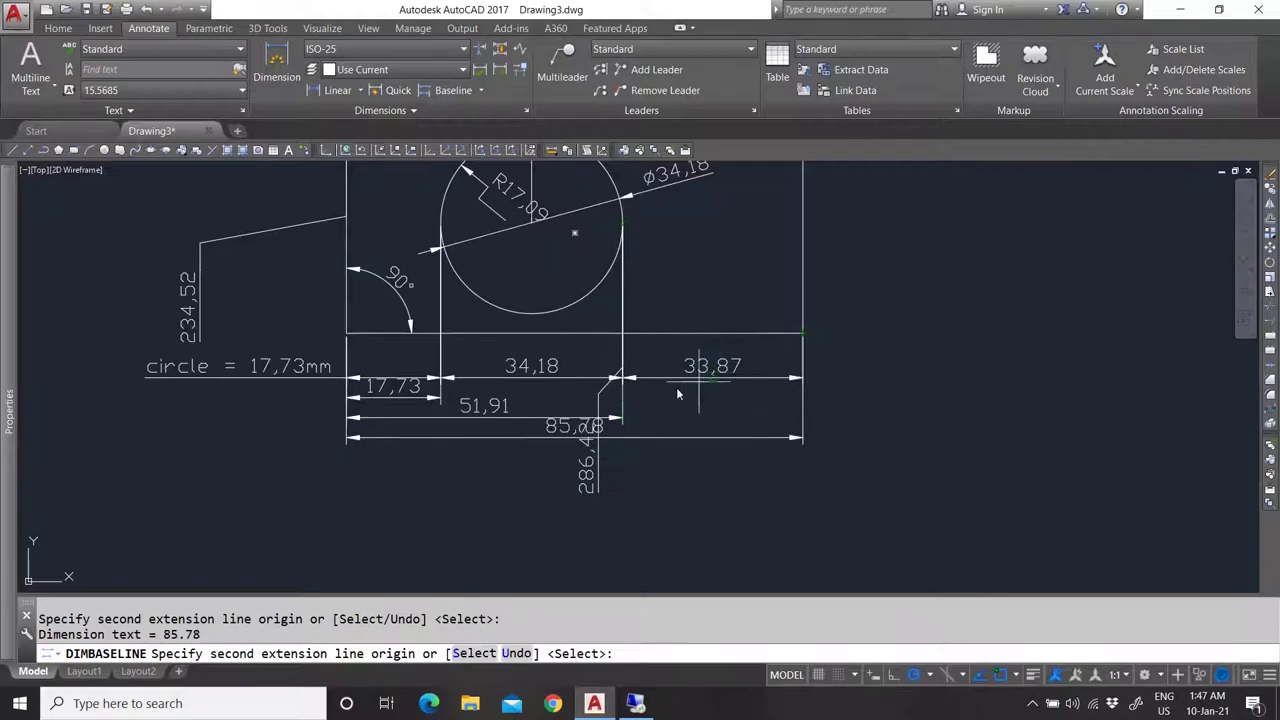
{"action": "key", "text": "Escape"}
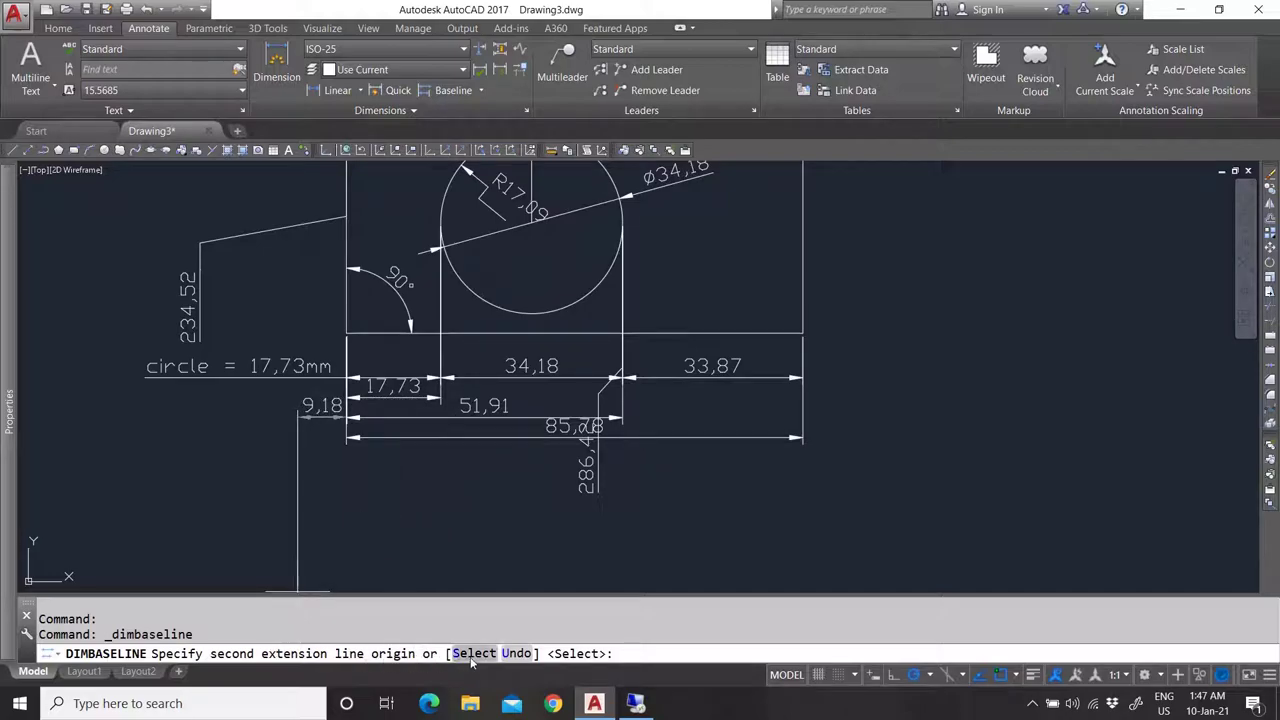
{"action": "key", "text": "Escape"}
{"action": "left_click", "coordinate": [481, 90]}
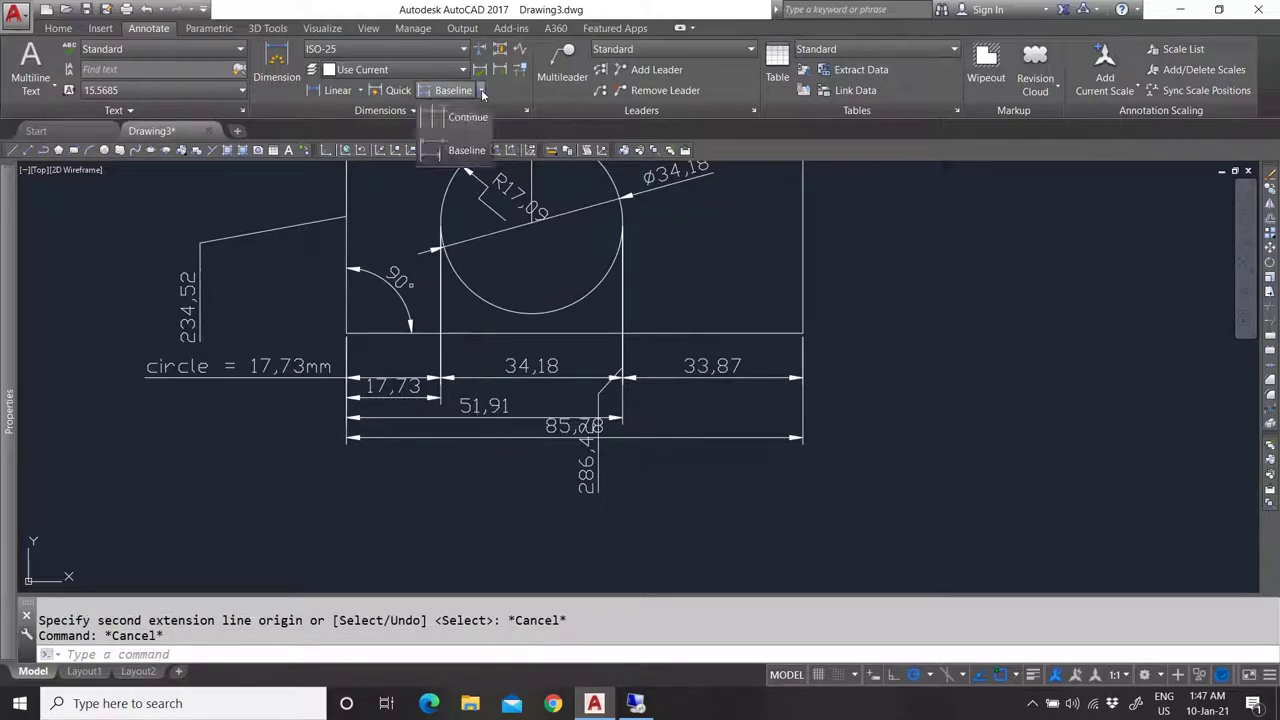
{"action": "key", "text": "Escape"}
{"action": "left_click", "coordinate": [465, 377]}
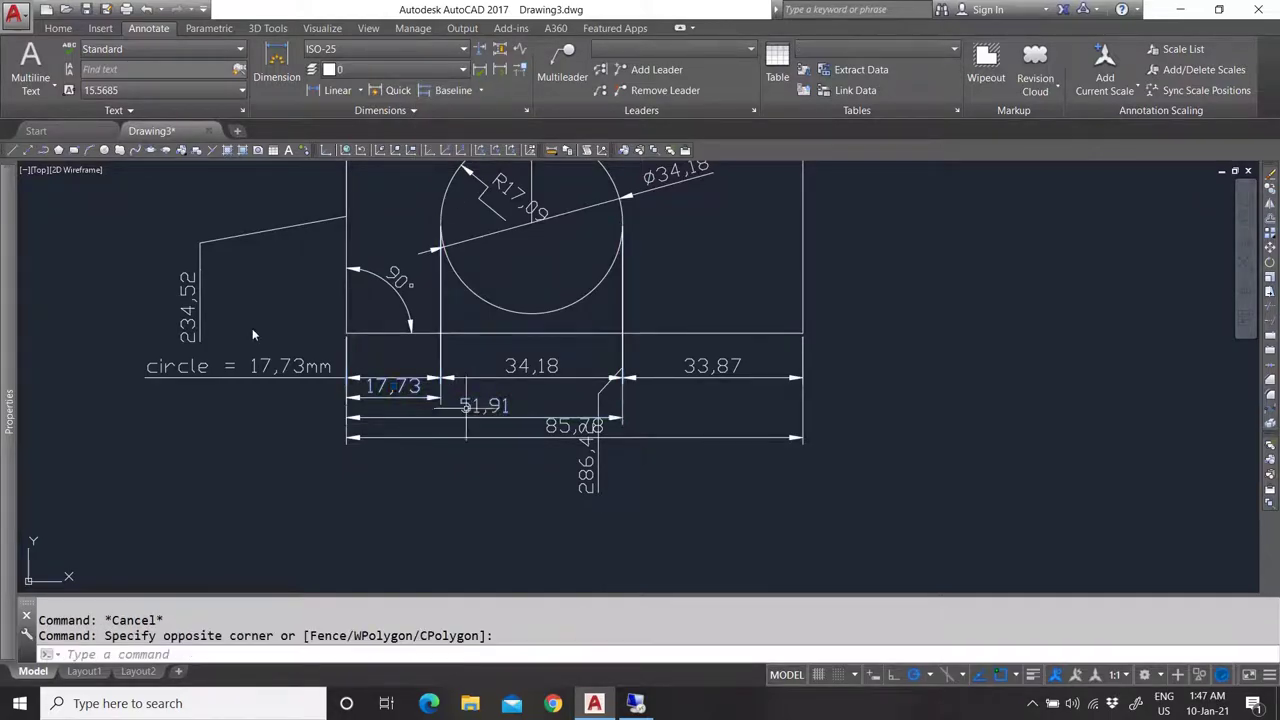
{"action": "key", "text": "Escape"}
Space the three baseline dimensions 10 units apart, using the "circle = 17,73mm" dimension as the base.
{"action": "scroll", "coordinate": [510, 405], "scroll_direction": "down", "scroll_amount": 2}
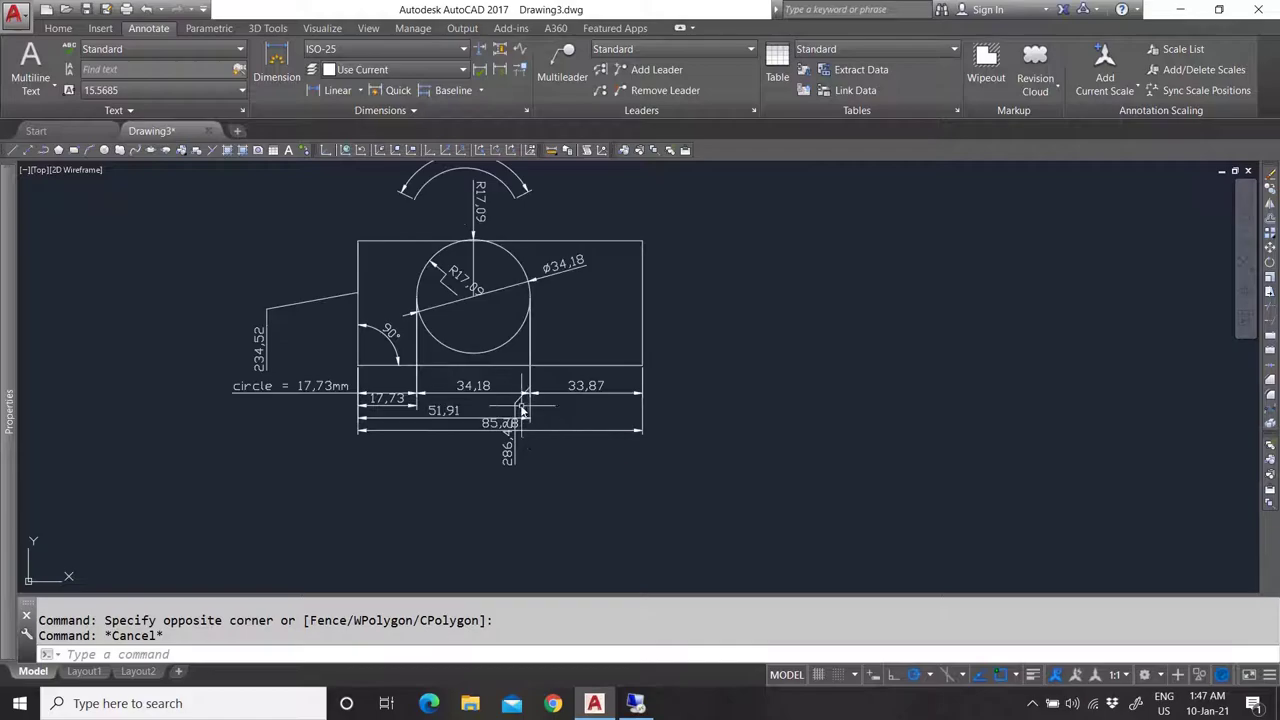
{"action": "scroll", "coordinate": [521, 410], "scroll_direction": "up", "scroll_amount": 3}
{"action": "scroll", "coordinate": [514, 447], "scroll_direction": "down", "scroll_amount": 1}
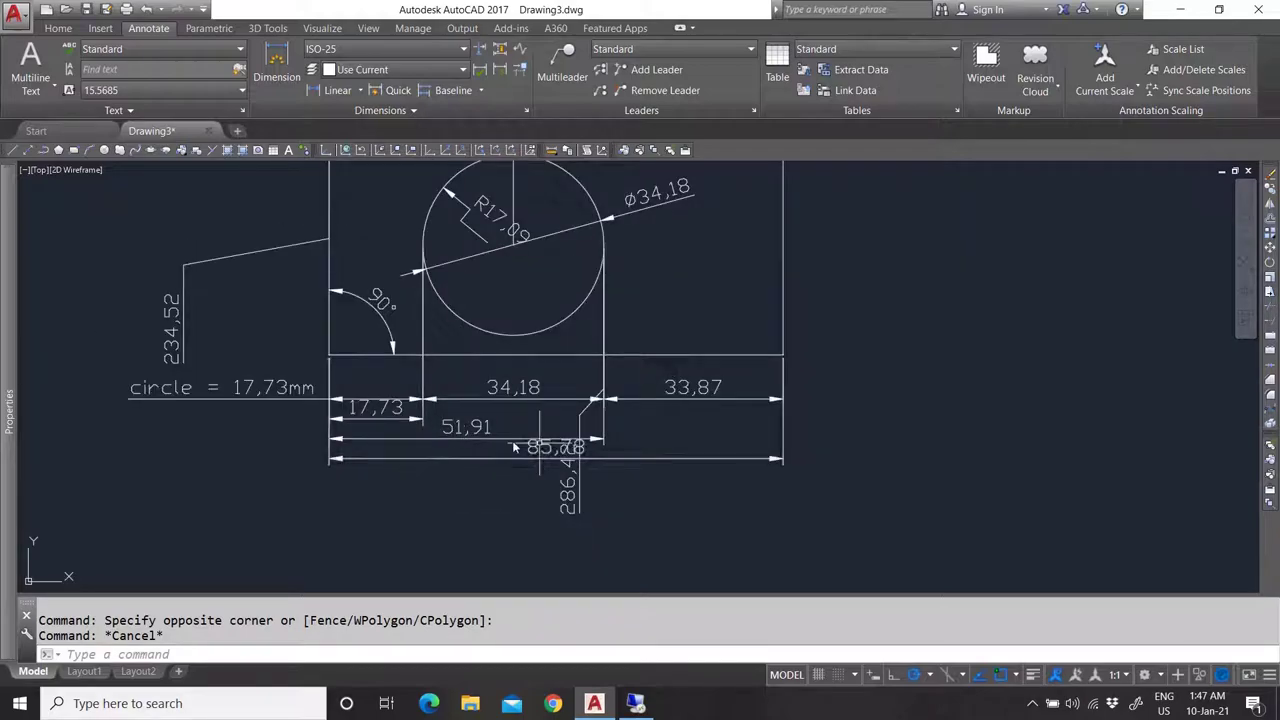
{"action": "left_click", "coordinate": [502, 48]}
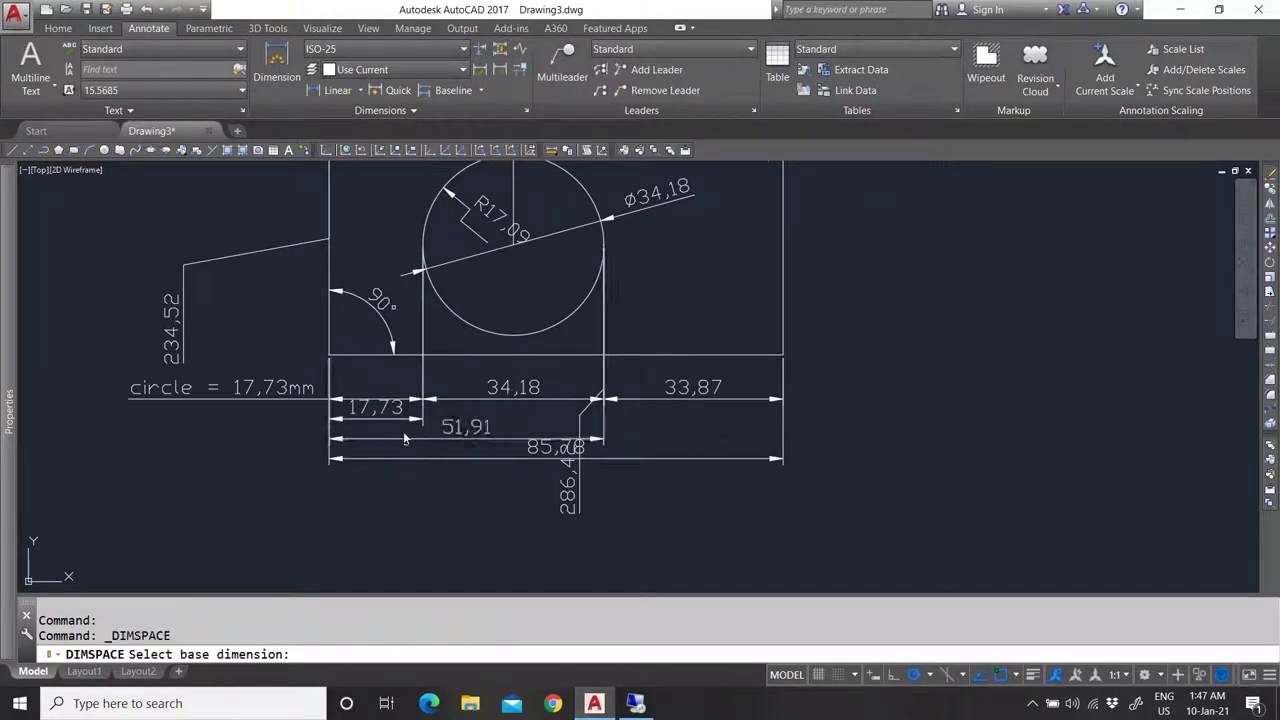
{"action": "scroll", "coordinate": [450, 475], "scroll_direction": "up", "scroll_amount": 2}
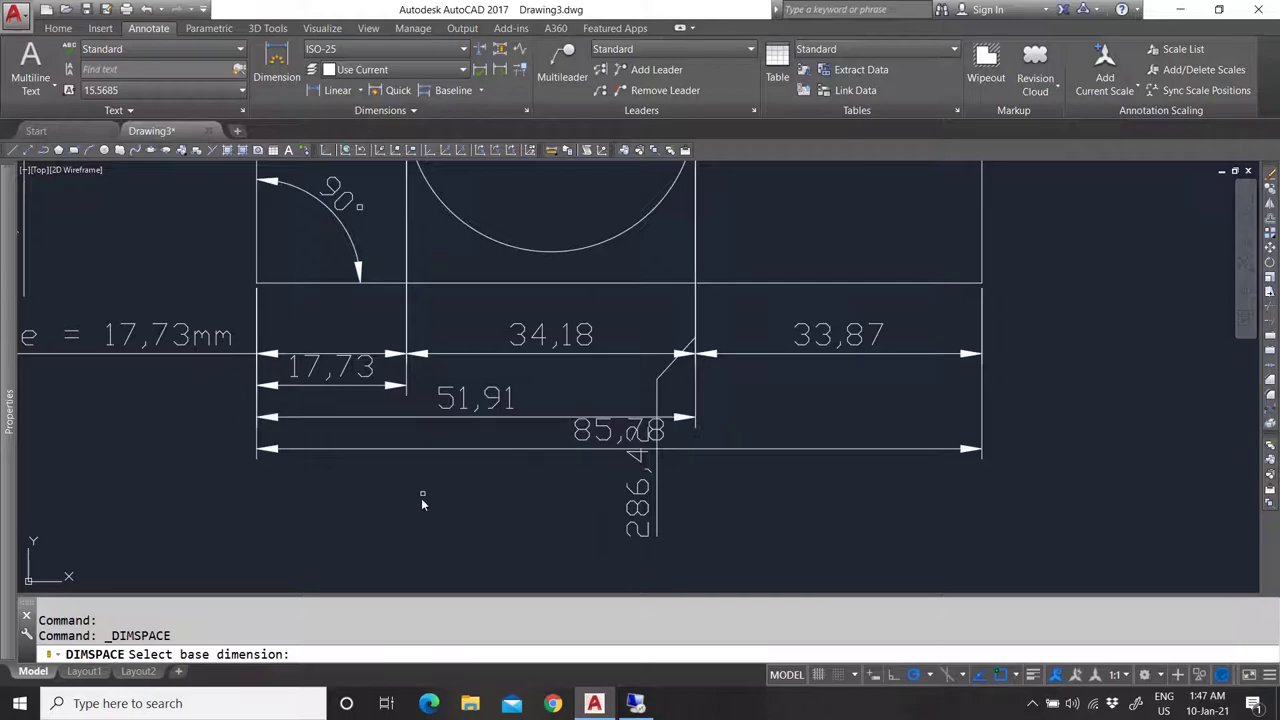
{"action": "left_click", "coordinate": [237, 358]}
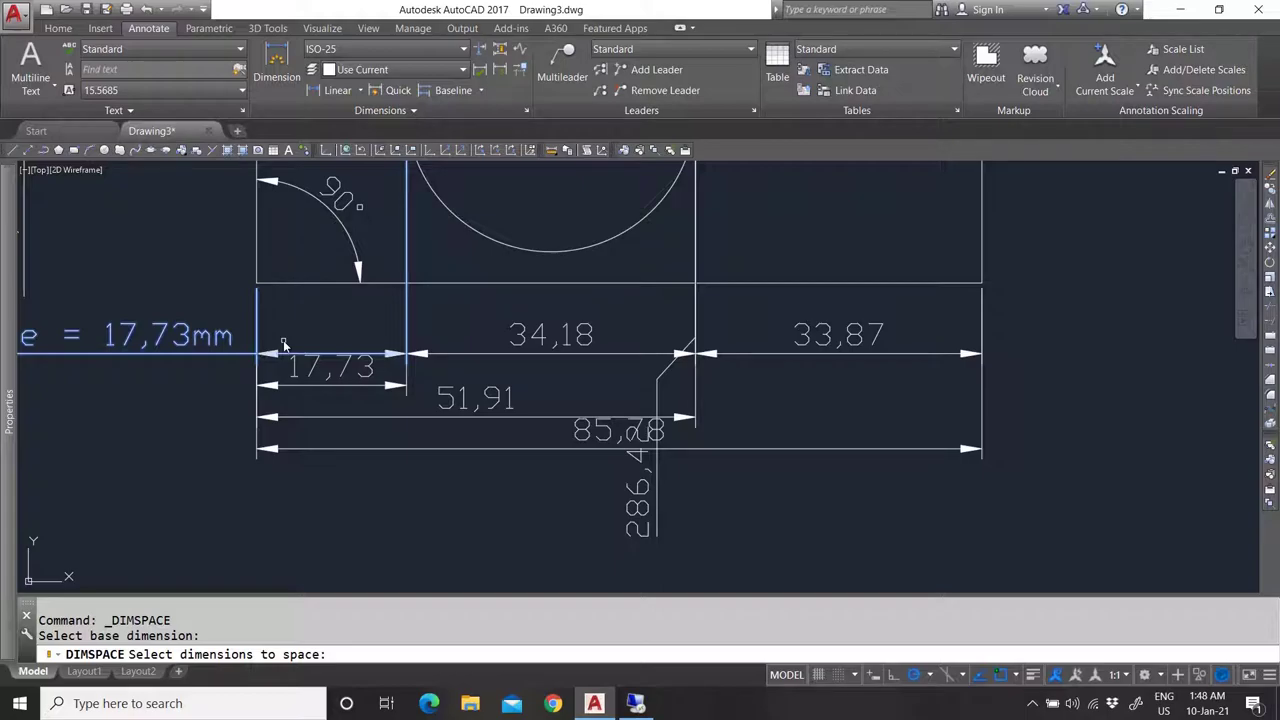
{"action": "left_click", "coordinate": [380, 485]}
{"action": "left_click", "coordinate": [308, 372]}
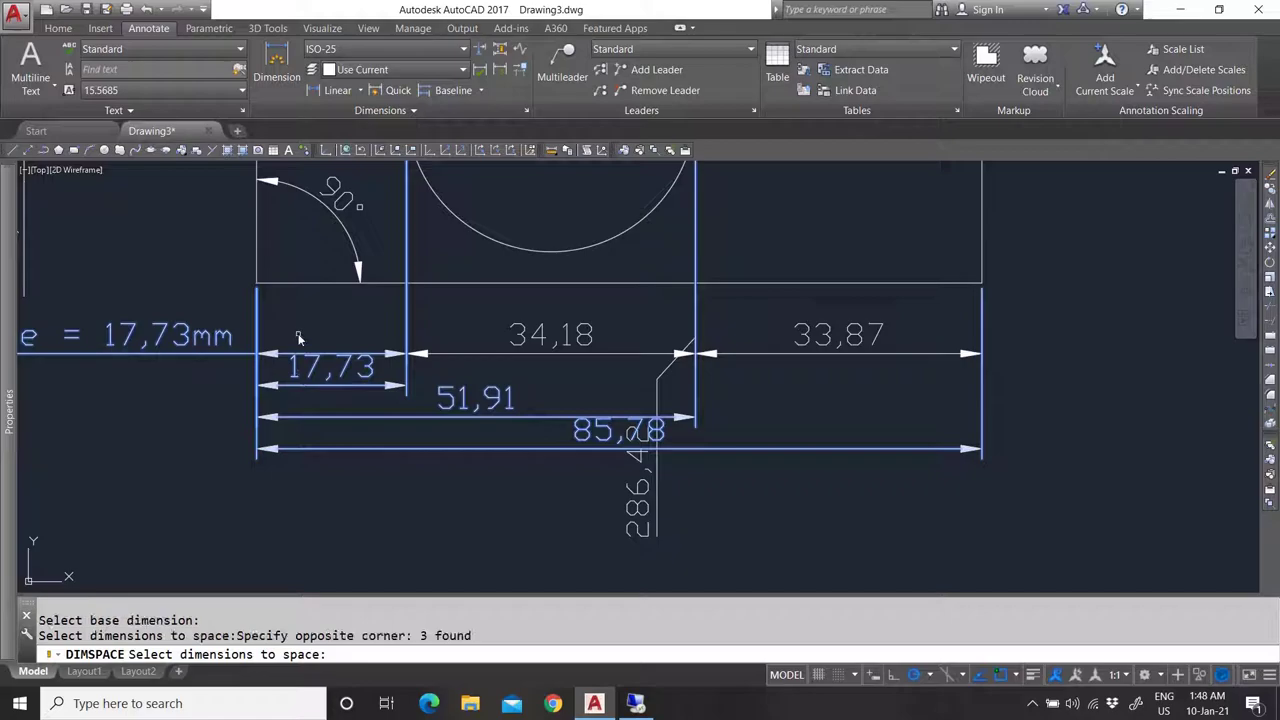
{"action": "key", "text": "Return"}
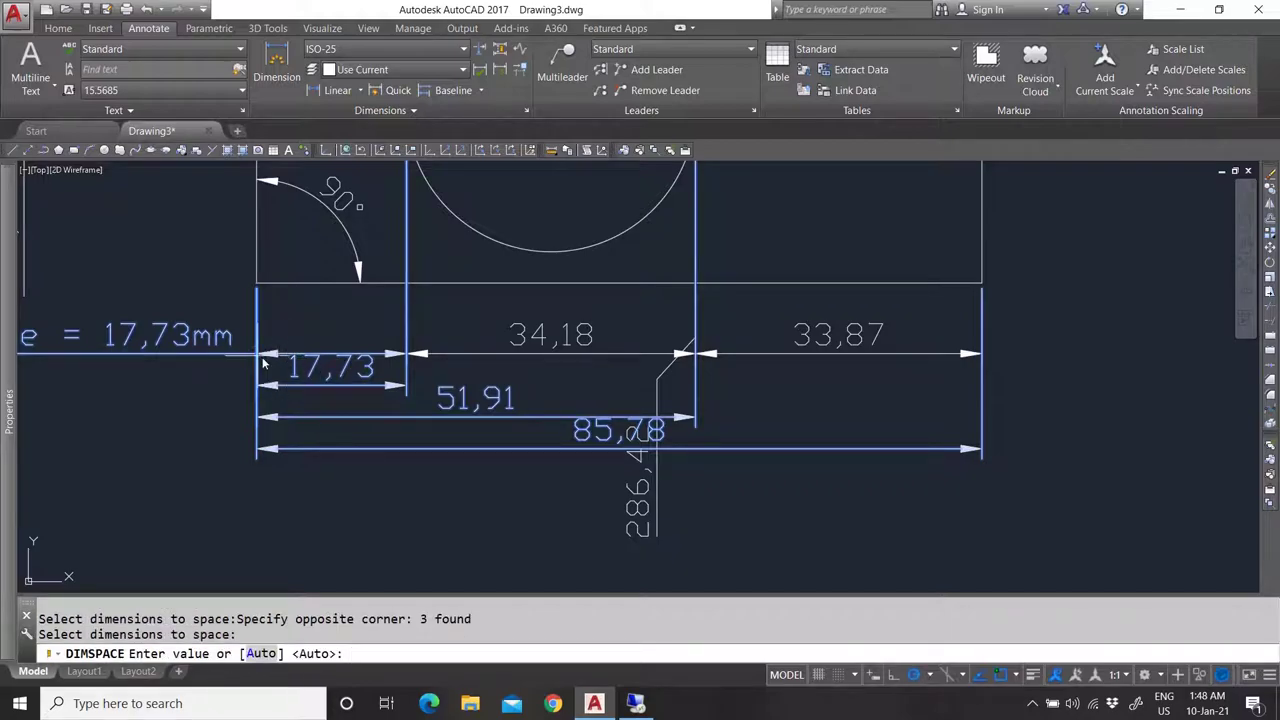
{"action": "scroll", "coordinate": [262, 365], "scroll_direction": "up", "scroll_amount": 4}
{"action": "scroll", "coordinate": [277, 367], "scroll_direction": "down", "scroll_amount": 4}
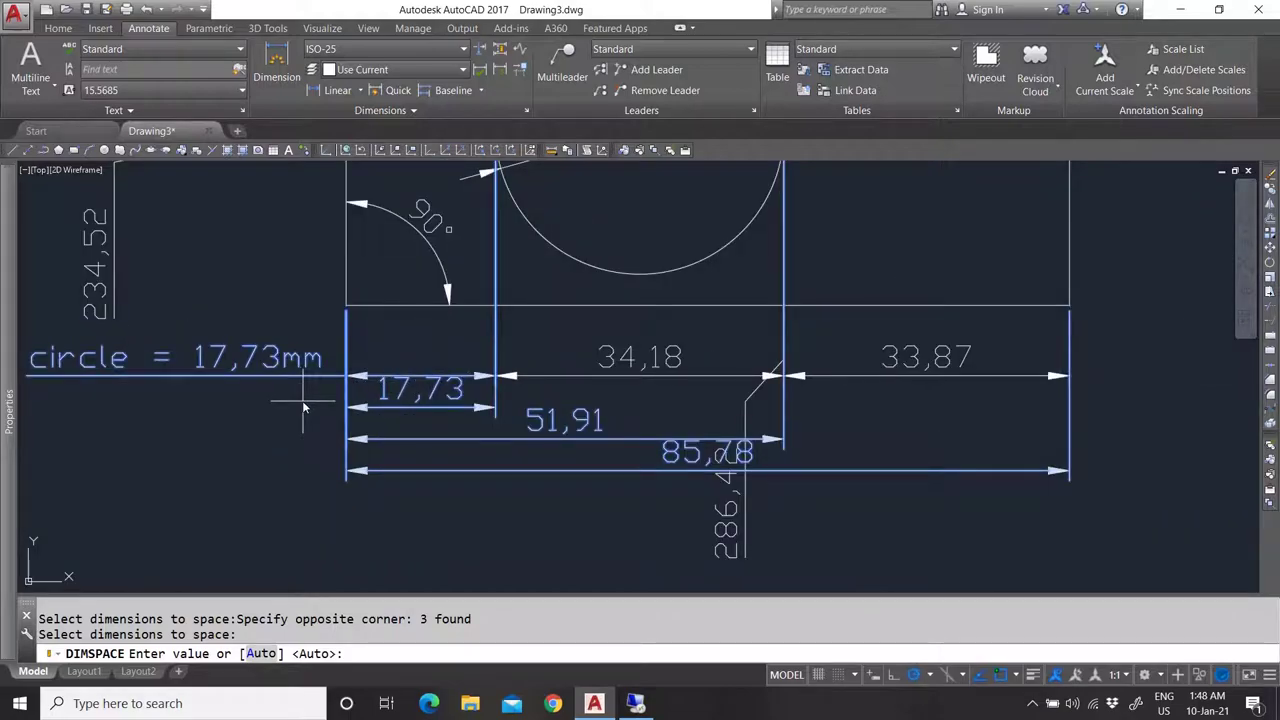
{"action": "type", "text": "0"}
{"action": "key", "text": "Return"}
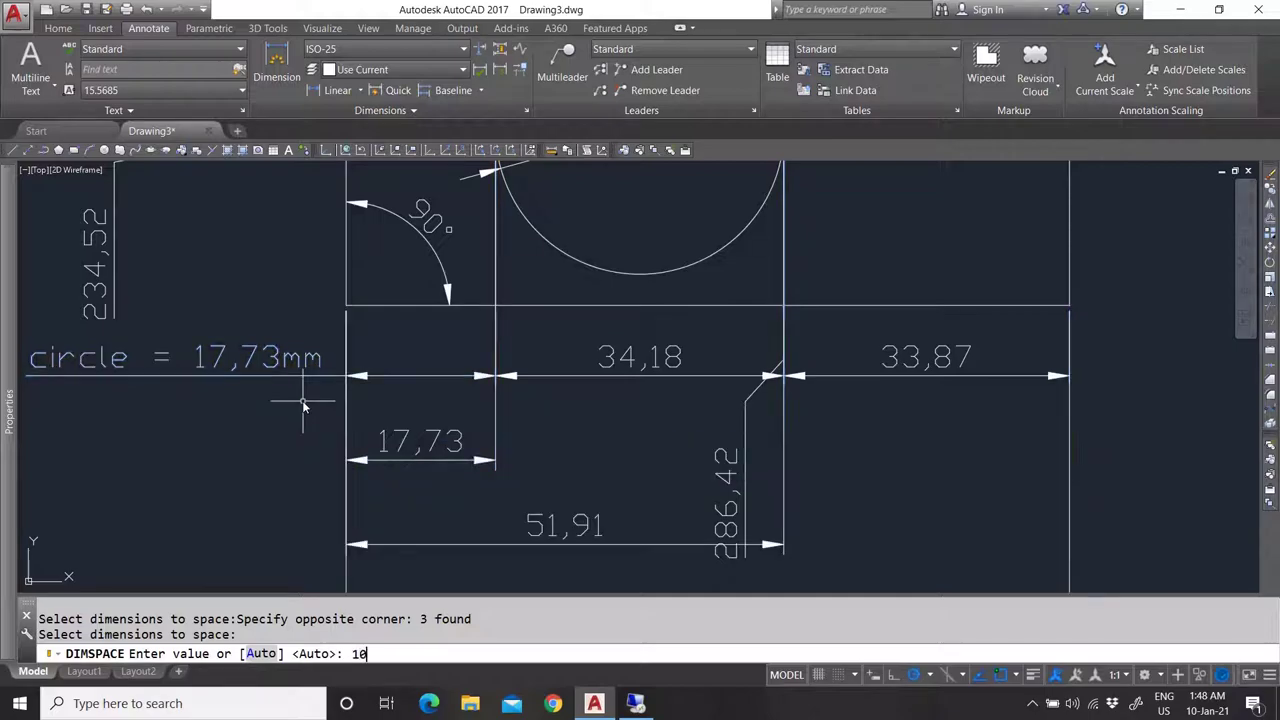
{"action": "scroll", "coordinate": [300, 400], "scroll_direction": "down", "scroll_amount": 4}
{"action": "scroll", "coordinate": [432, 415], "scroll_direction": "up", "scroll_amount": 4}
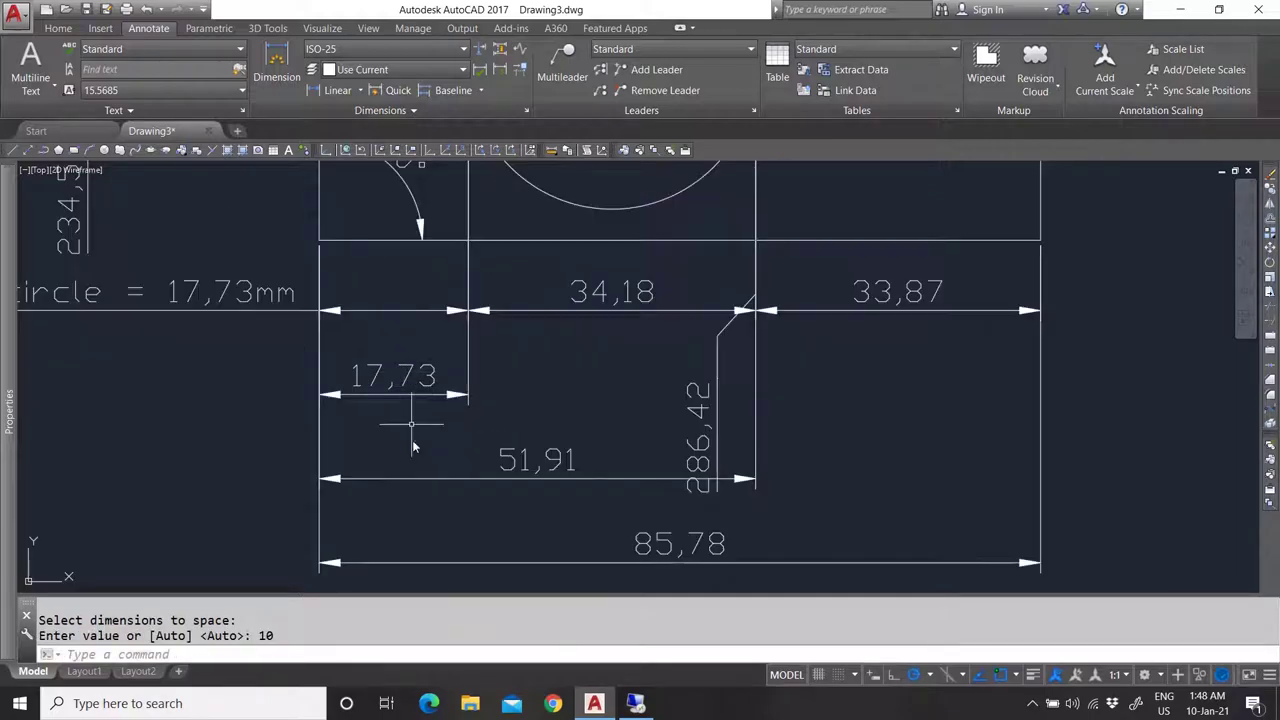
{"action": "scroll", "coordinate": [415, 444], "scroll_direction": "down", "scroll_amount": 4}
{"action": "scroll", "coordinate": [421, 439], "scroll_direction": "up", "scroll_amount": 2}
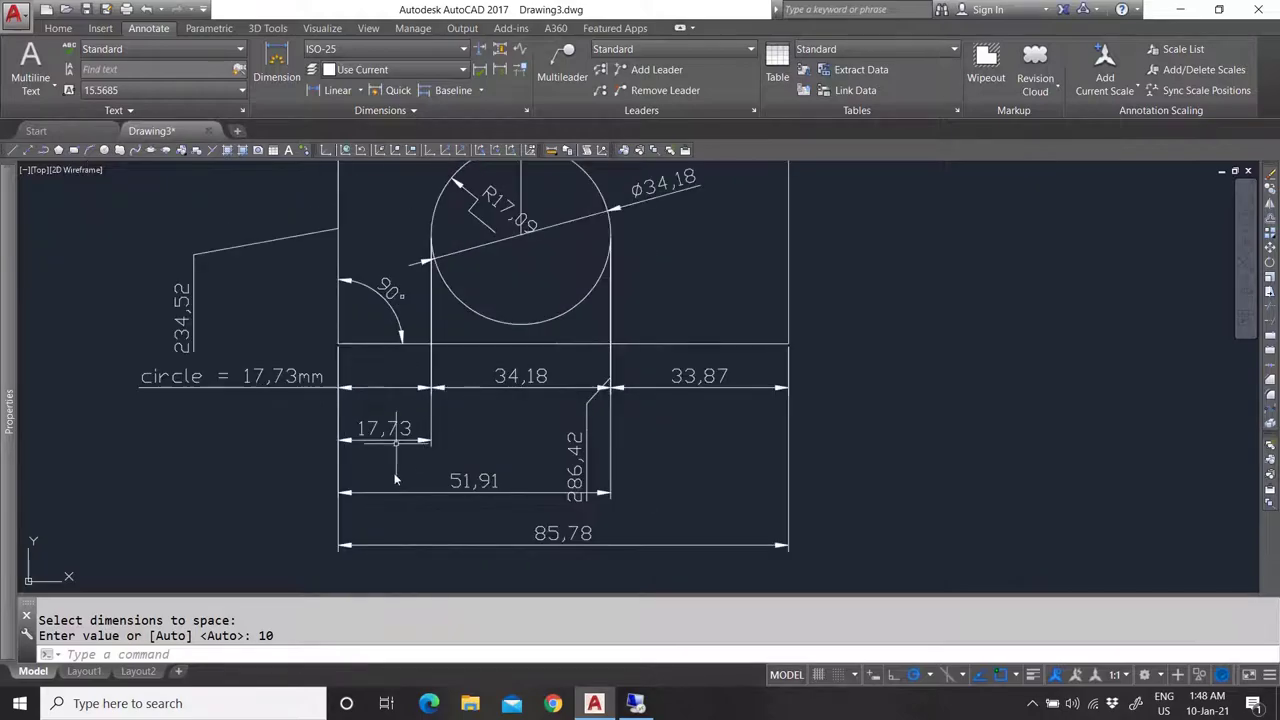
{"action": "left_click", "coordinate": [480, 90]}
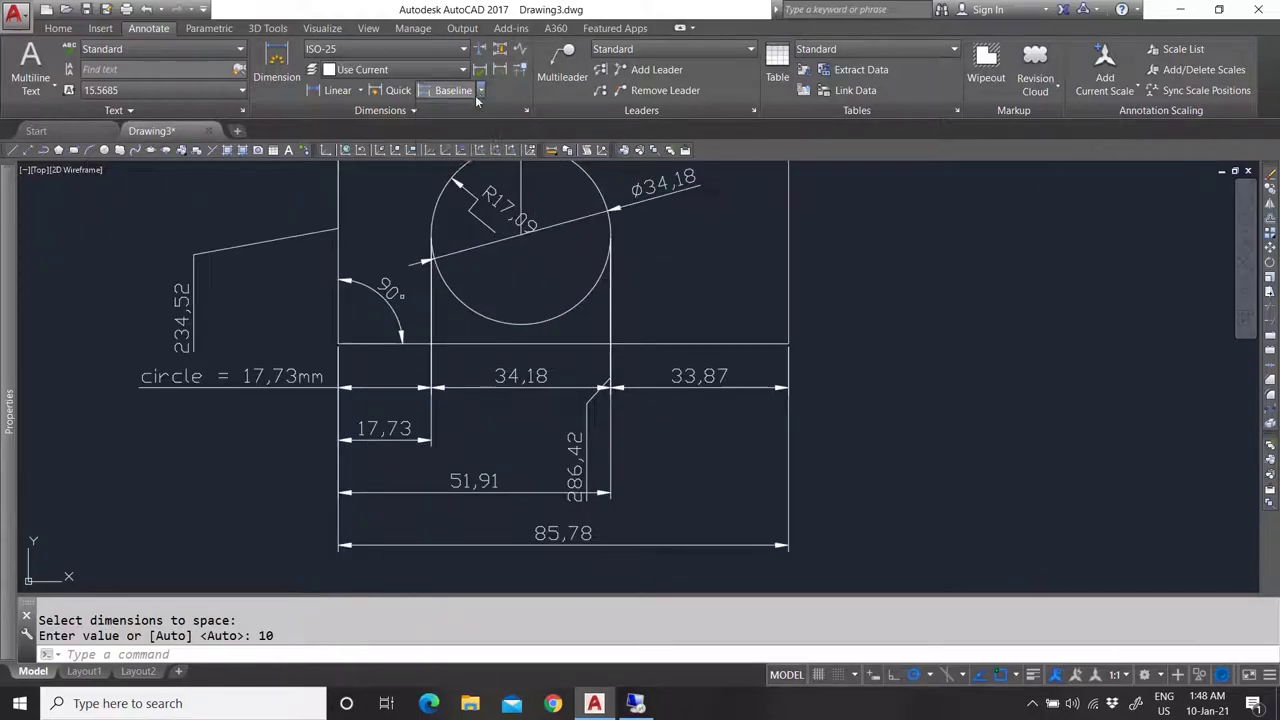
Try an obliquing angle of 60 on the extension lines of the middle baseline dimension, and undo the change.
{"action": "left_click", "coordinate": [408, 111]}
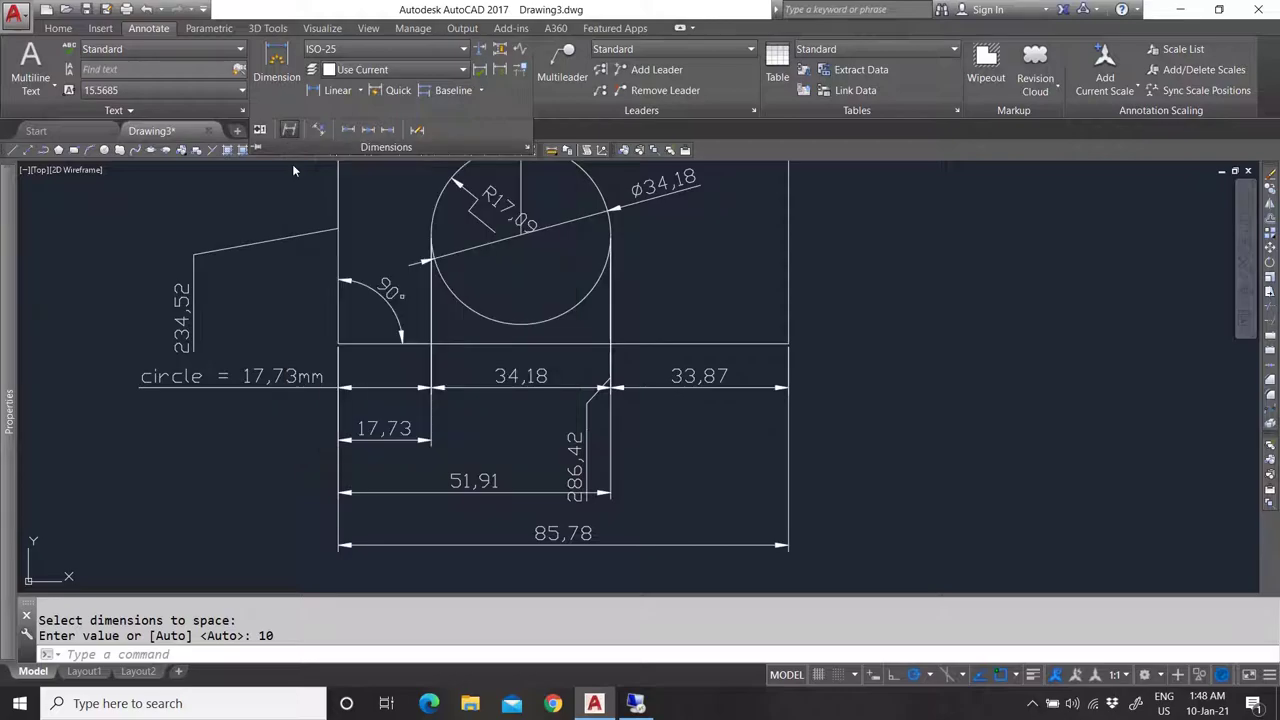
{"action": "left_click", "coordinate": [610, 431]}
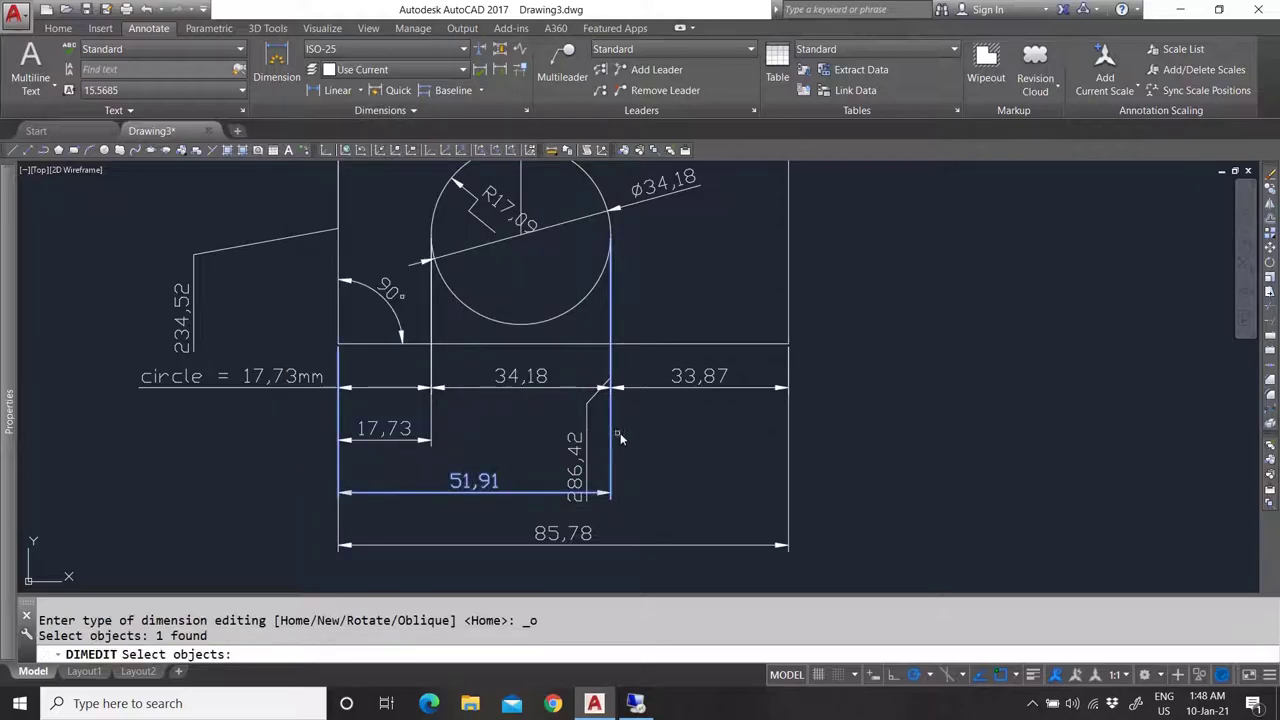
{"action": "key", "text": "Return"}
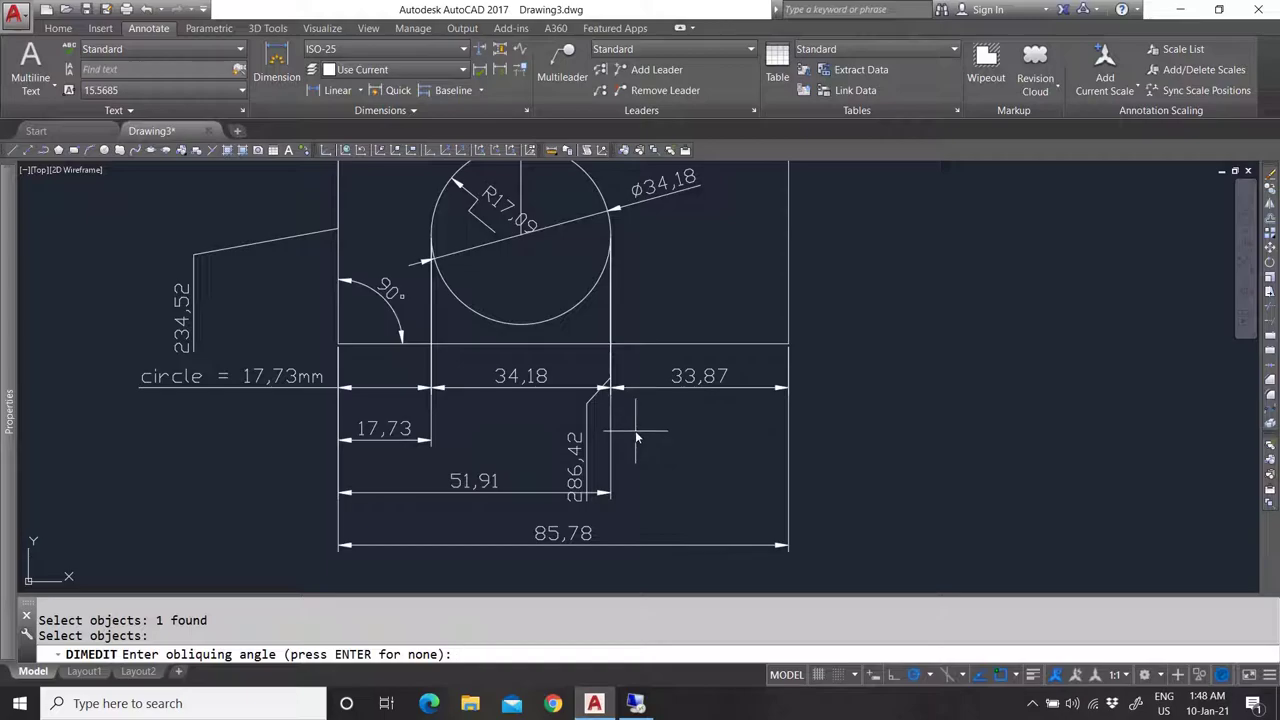
{"action": "type", "text": "60"}
{"action": "key", "text": "Return"}
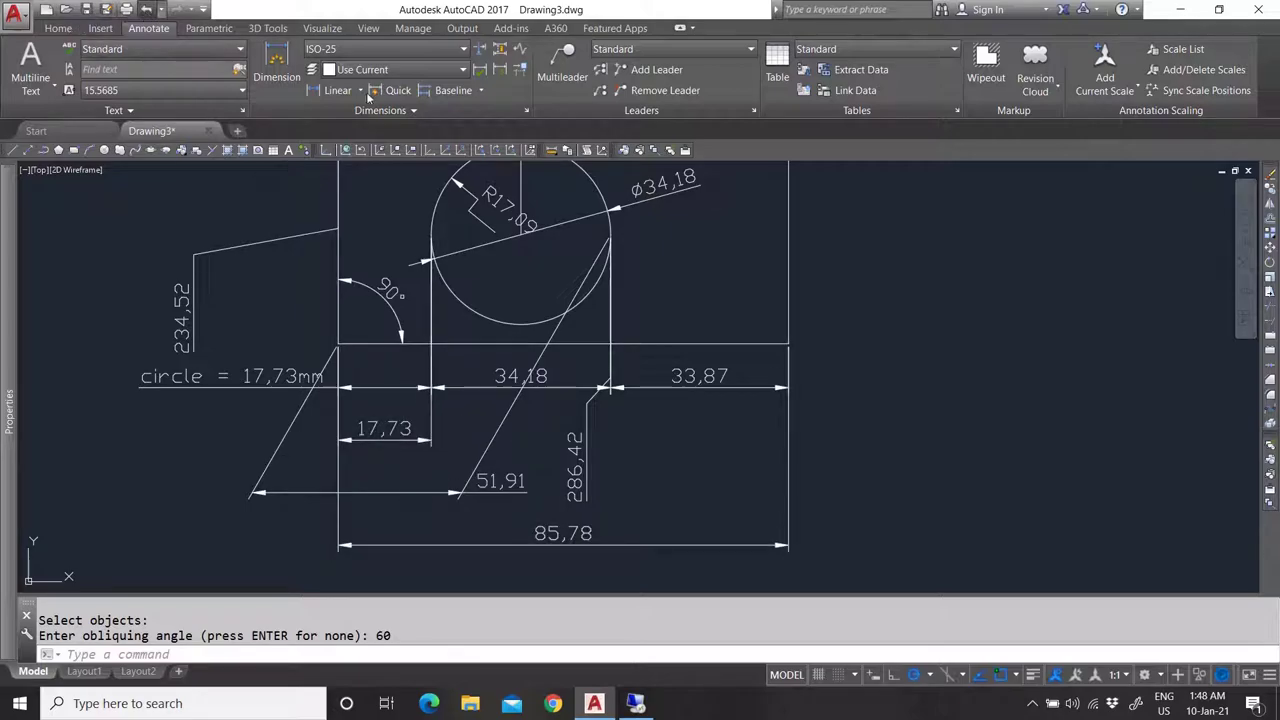
{"action": "left_click", "coordinate": [145, 9]}
Try a dimension override, entering 10 as the dimension variable name, and leave the command.
{"action": "left_click", "coordinate": [396, 110]}
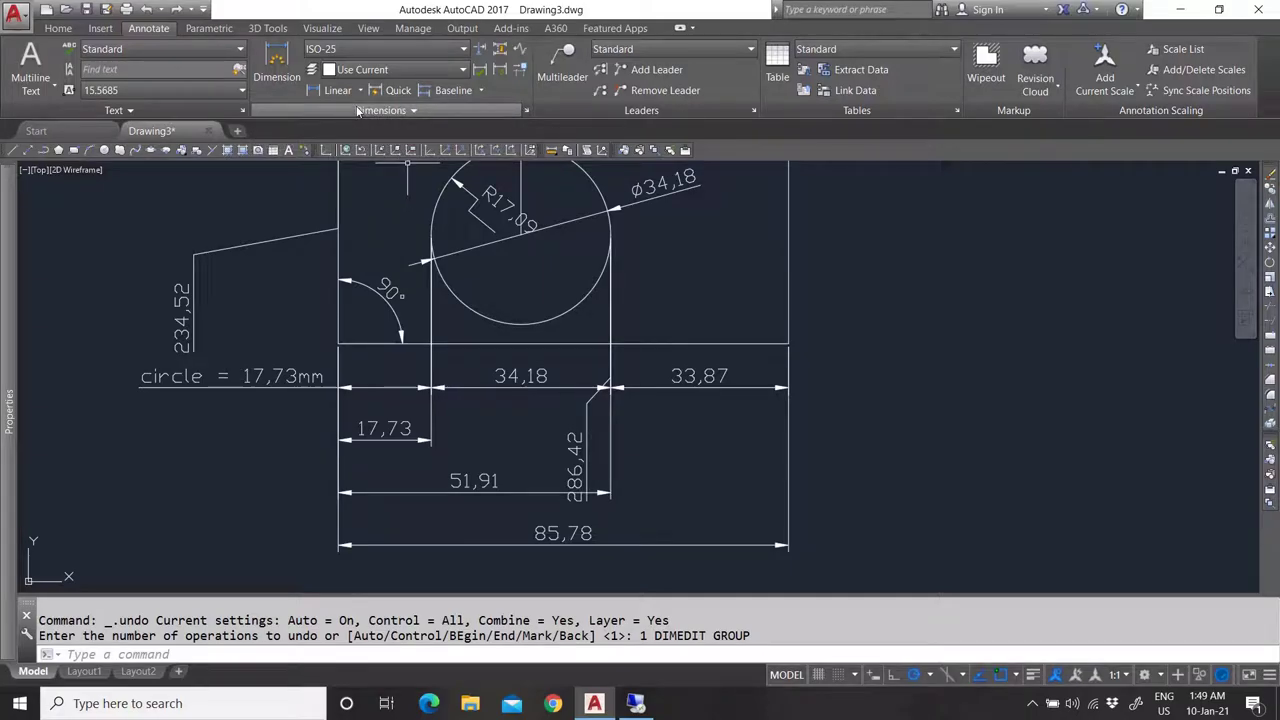
{"action": "left_click", "coordinate": [358, 111]}
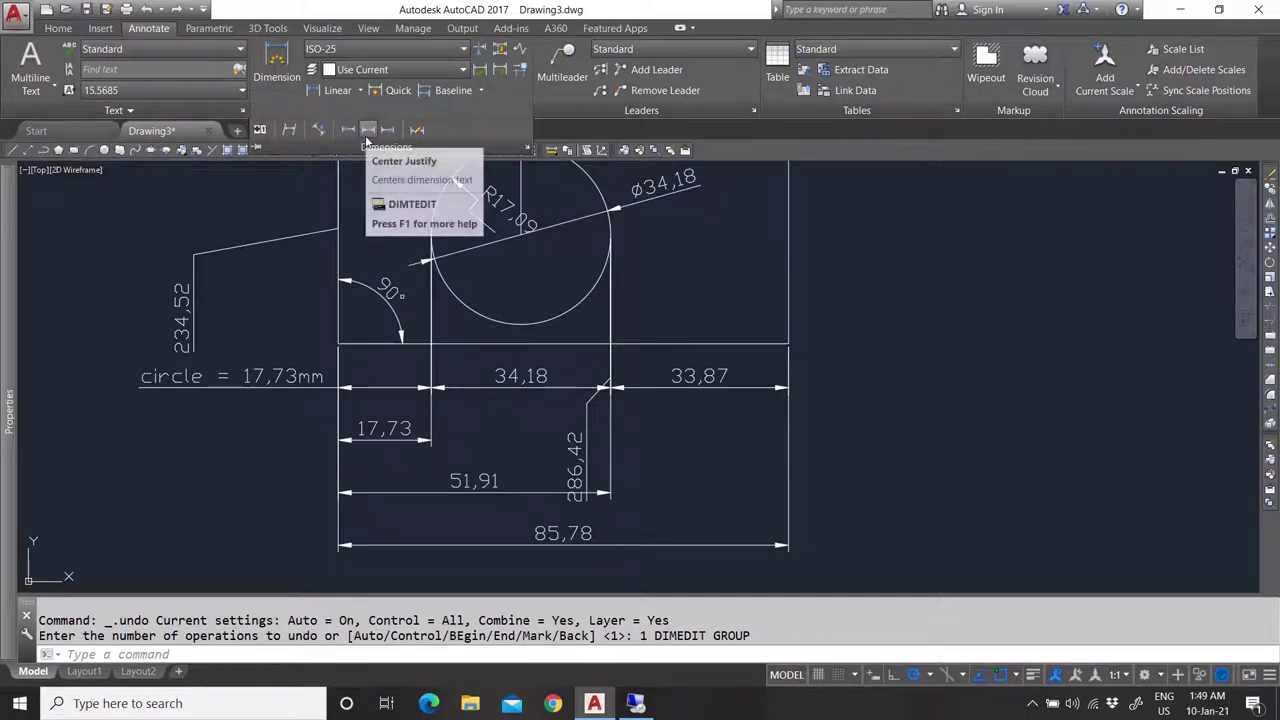
{"action": "left_click", "coordinate": [417, 131]}
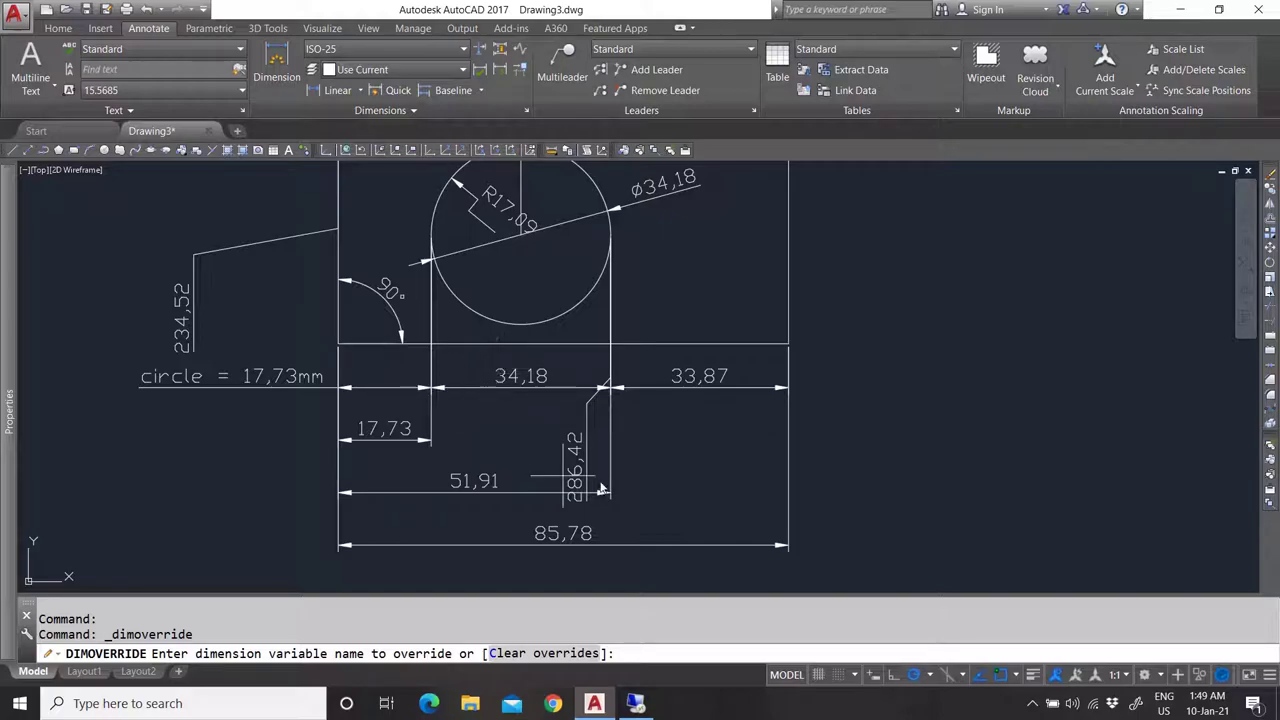
{"action": "type", "text": "0"}
{"action": "key", "text": "Return"}
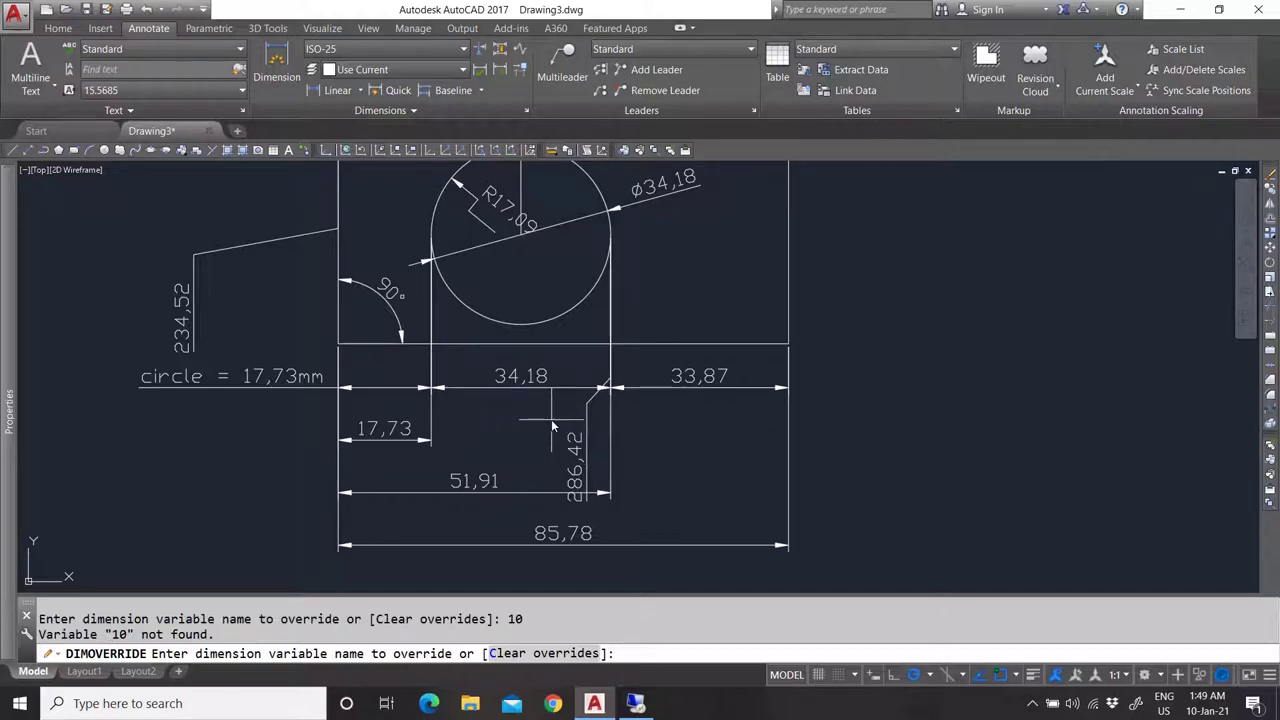
{"action": "key", "text": "Return"}
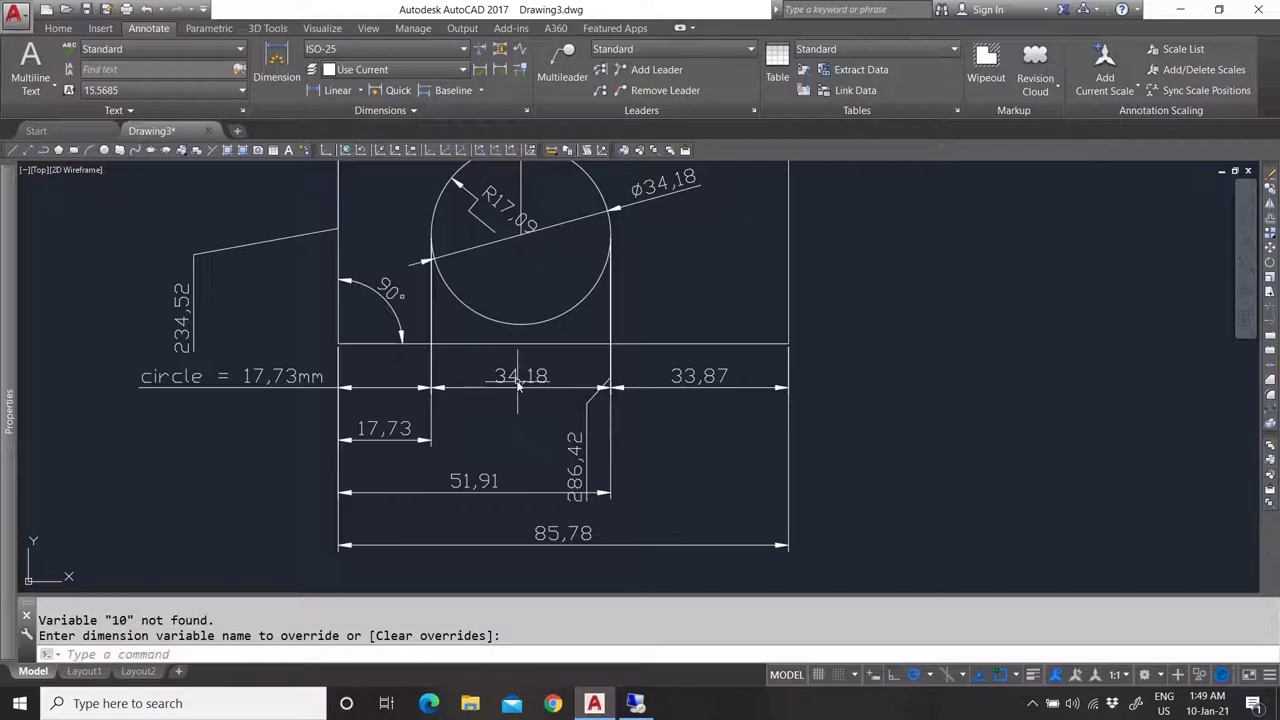
Select the 34,18 linear dimension below the circle, look at its properties, and deselect it.
{"action": "left_click", "coordinate": [518, 383]}
{"action": "scroll", "coordinate": [515, 395], "scroll_direction": "down", "scroll_amount": 5}
{"action": "scroll", "coordinate": [507, 420], "scroll_direction": "up", "scroll_amount": 5}
{"action": "key", "text": "Escape"}
{"action": "key", "text": "Escape"}
{"action": "left_click", "coordinate": [457, 380]}
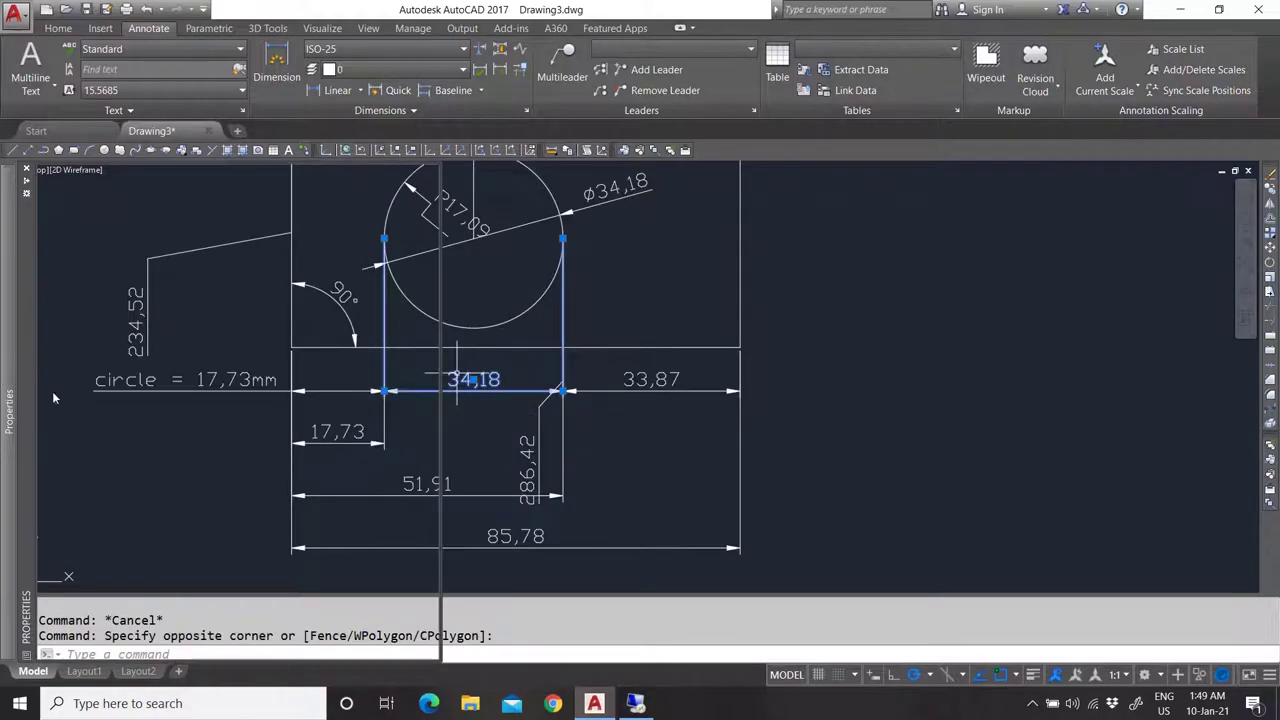
{"action": "mouse_move", "coordinate": [10, 390]}
{"action": "scroll", "coordinate": [308, 554], "scroll_direction": "down", "scroll_amount": 10}
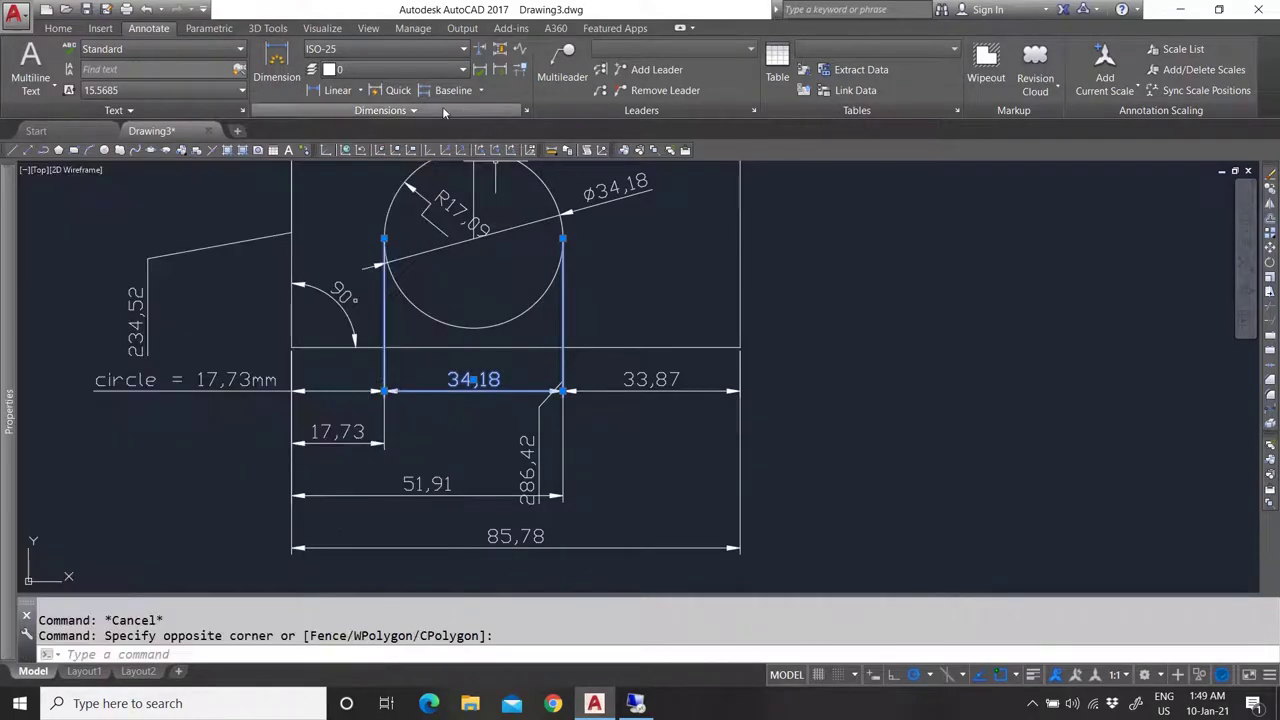
{"action": "key", "text": "Escape"}
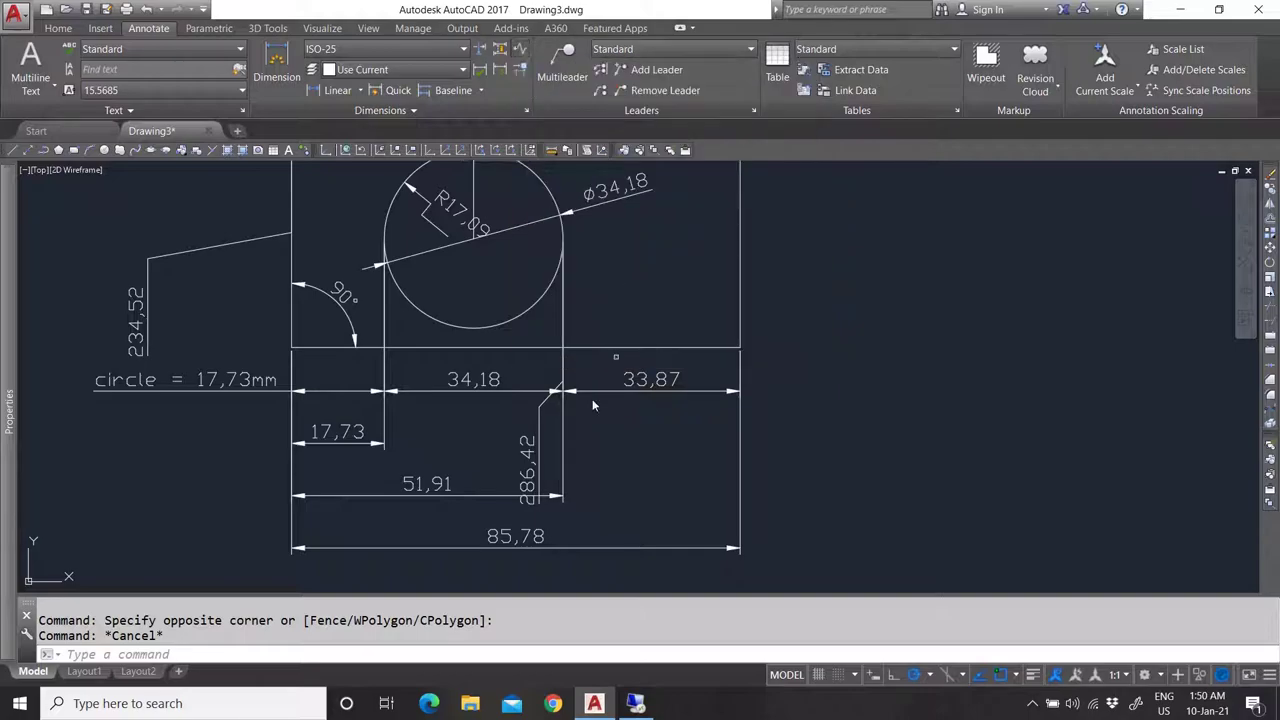
Try a jog line near the middle of the 33,87 dimension below the rectangle, and undo the change.
{"action": "left_click", "coordinate": [517, 50]}
{"action": "left_click", "coordinate": [607, 393]}
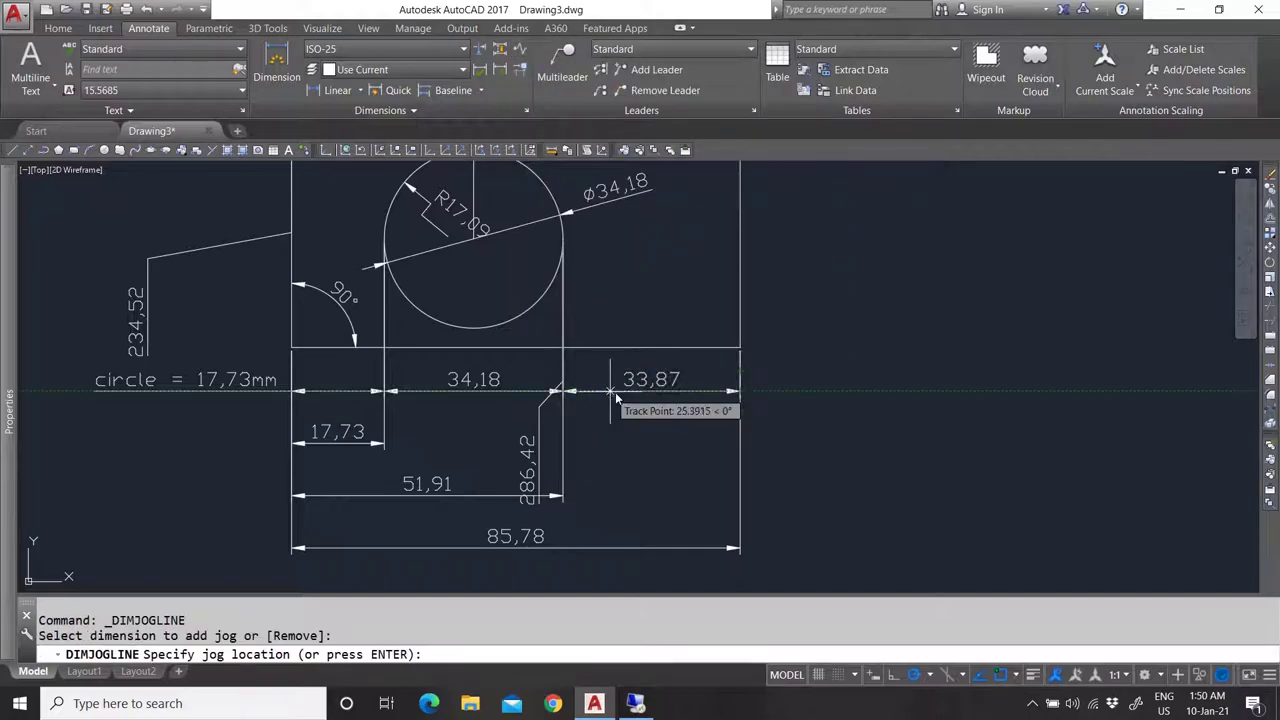
{"action": "scroll", "coordinate": [652, 435], "scroll_direction": "down", "scroll_amount": 3}
{"action": "scroll", "coordinate": [658, 432], "scroll_direction": "up", "scroll_amount": 3}
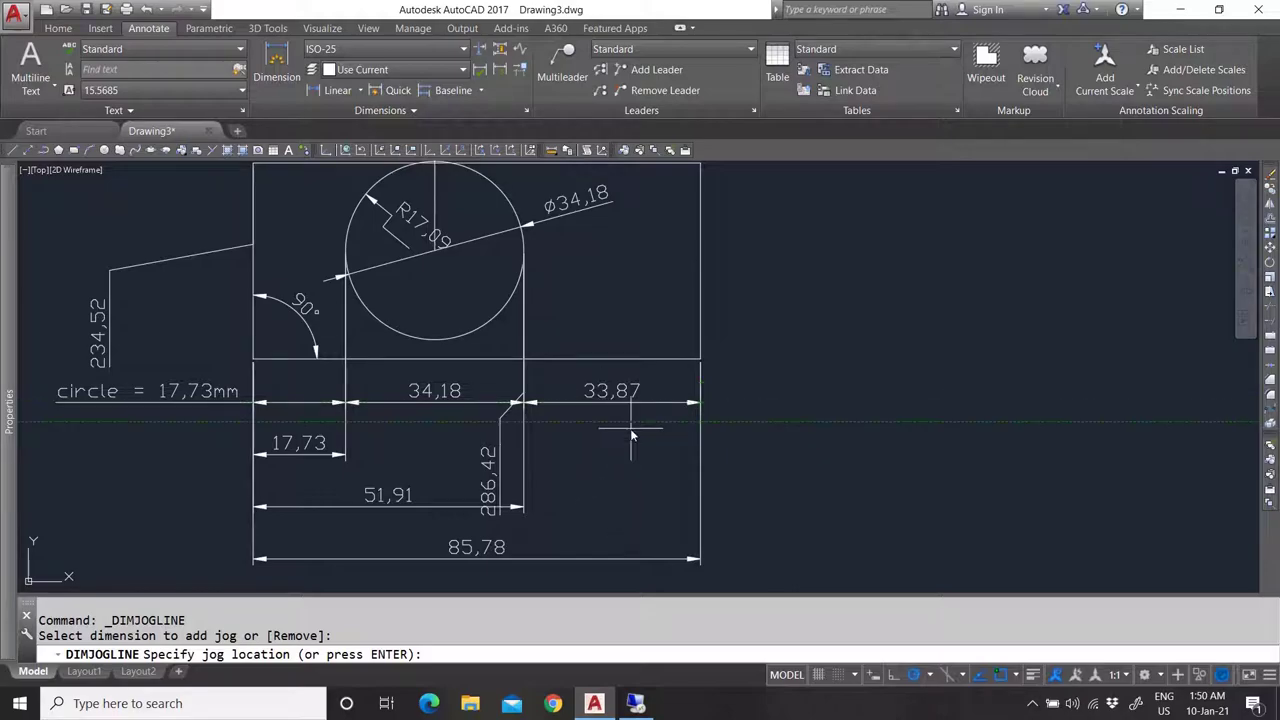
{"action": "left_click", "coordinate": [615, 403]}
{"action": "scroll", "coordinate": [636, 418], "scroll_direction": "up", "scroll_amount": 4}
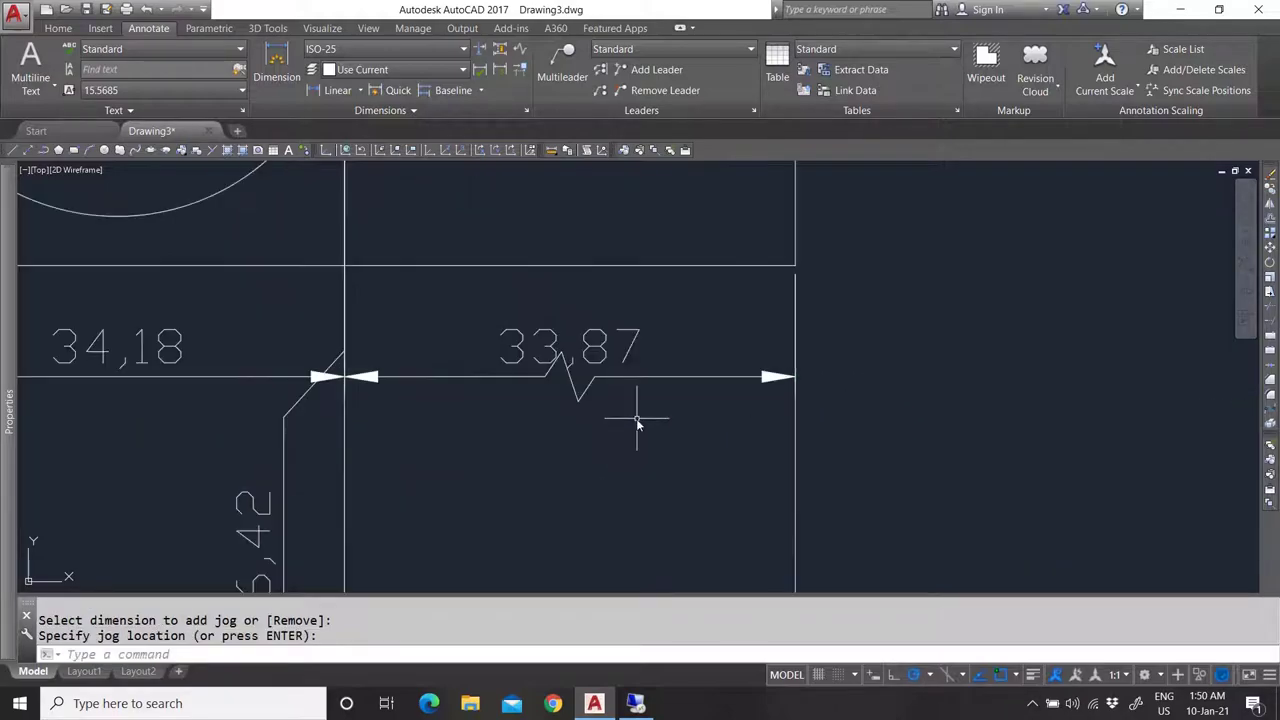
{"action": "left_click", "coordinate": [580, 377]}
{"action": "left_click", "coordinate": [565, 378]}
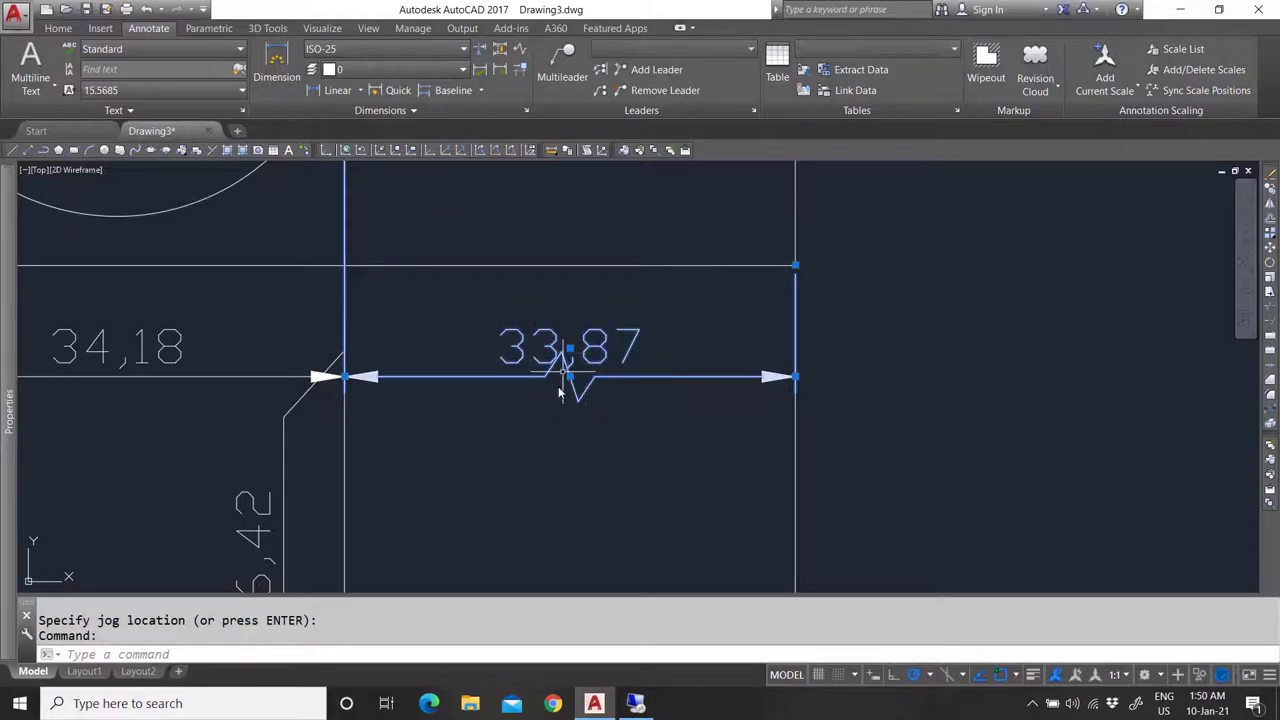
{"action": "key", "text": "Escape"}
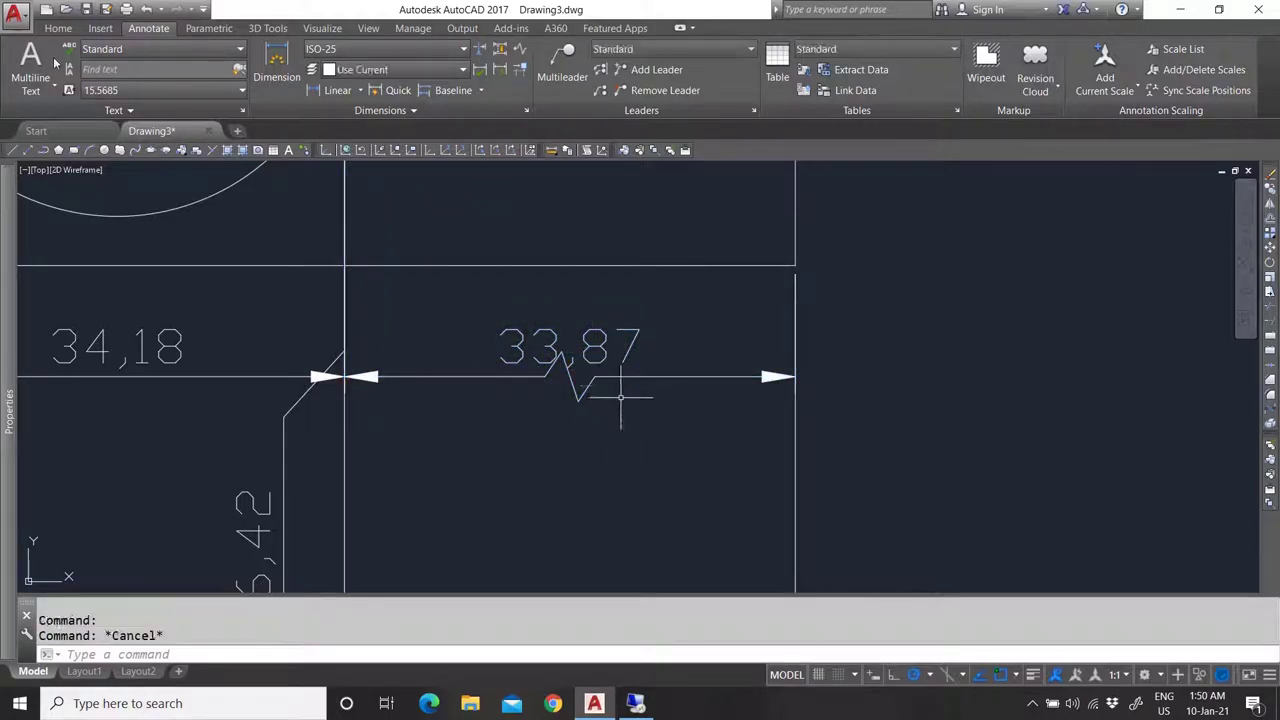
{"action": "left_click", "coordinate": [146, 9]}
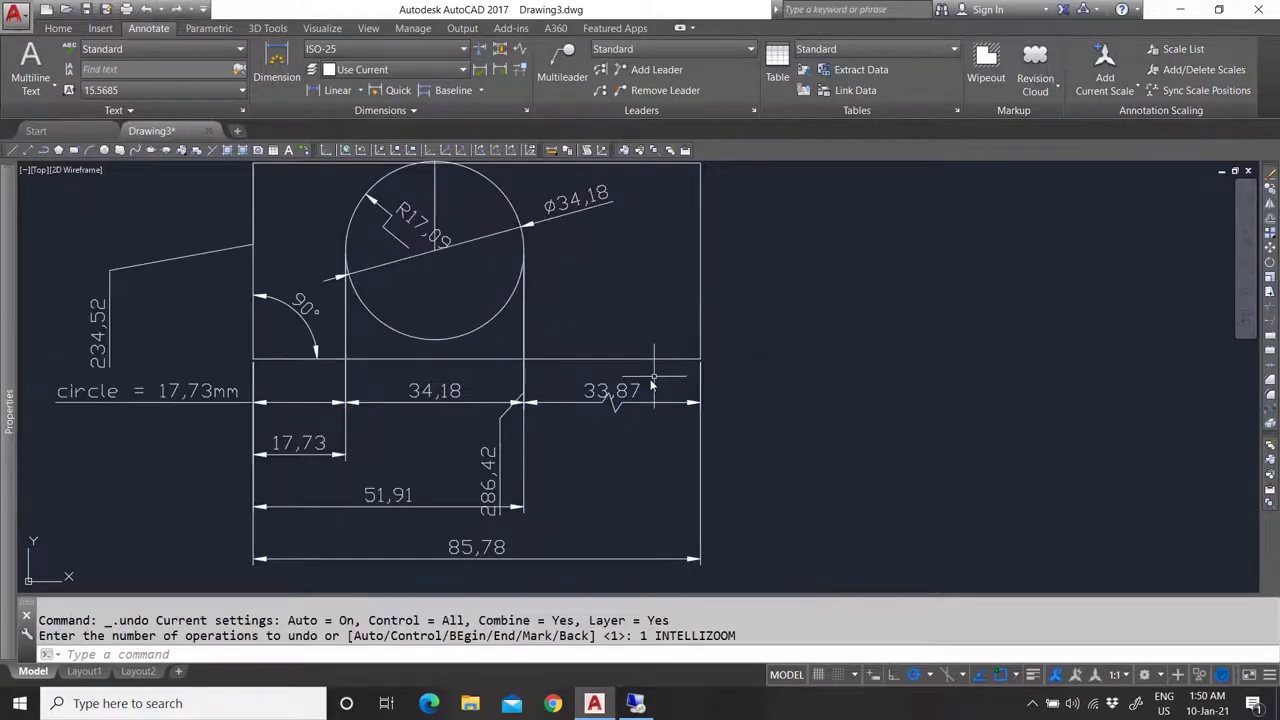
{"action": "left_click", "coordinate": [146, 9]}
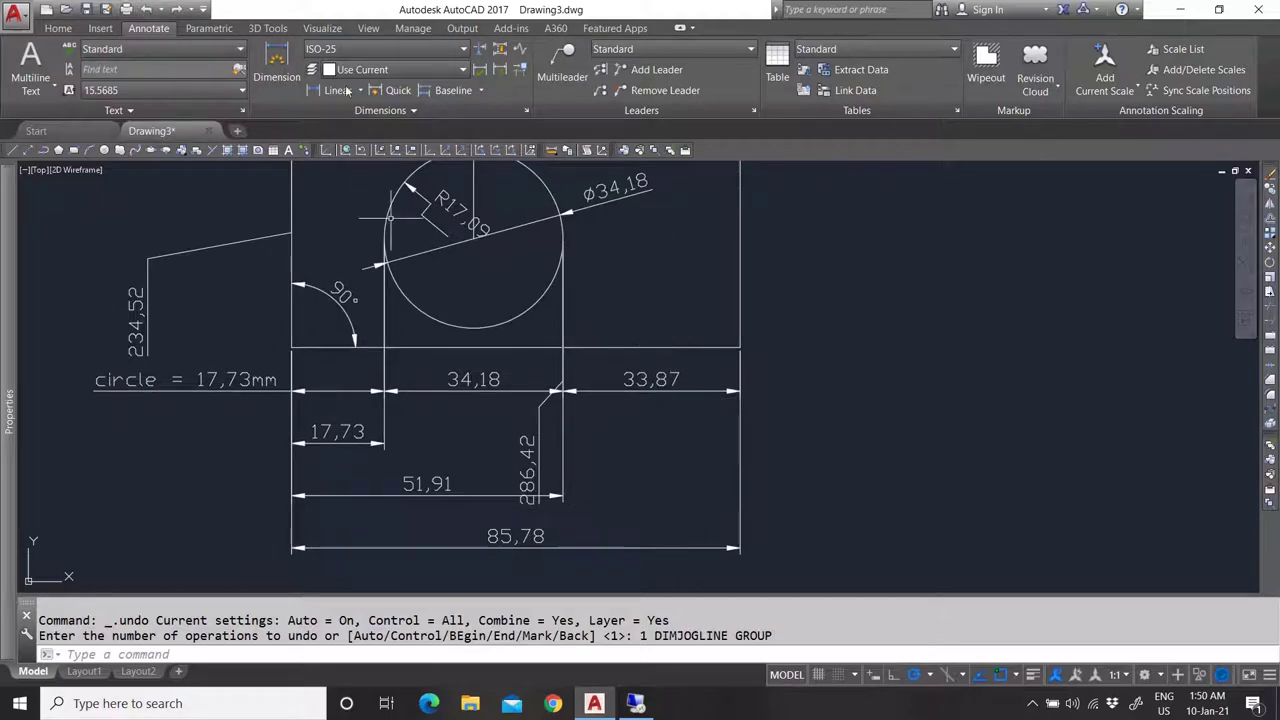
Stretch the rectangle's right edge horizontally outward, past the ends of the 33,87 and 85,78 dimensions.
{"action": "left_click", "coordinate": [446, 116]}
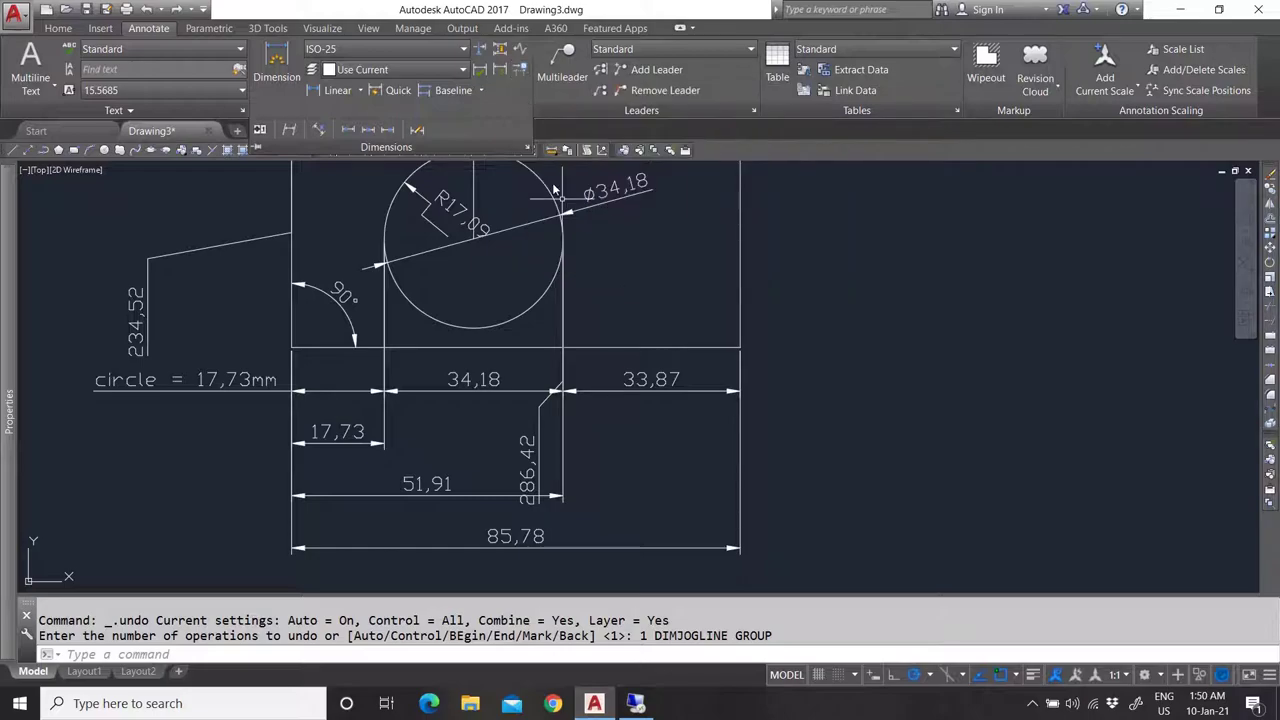
{"action": "scroll", "coordinate": [612, 308], "scroll_direction": "down", "scroll_amount": 3}
{"action": "key", "text": "Escape"}
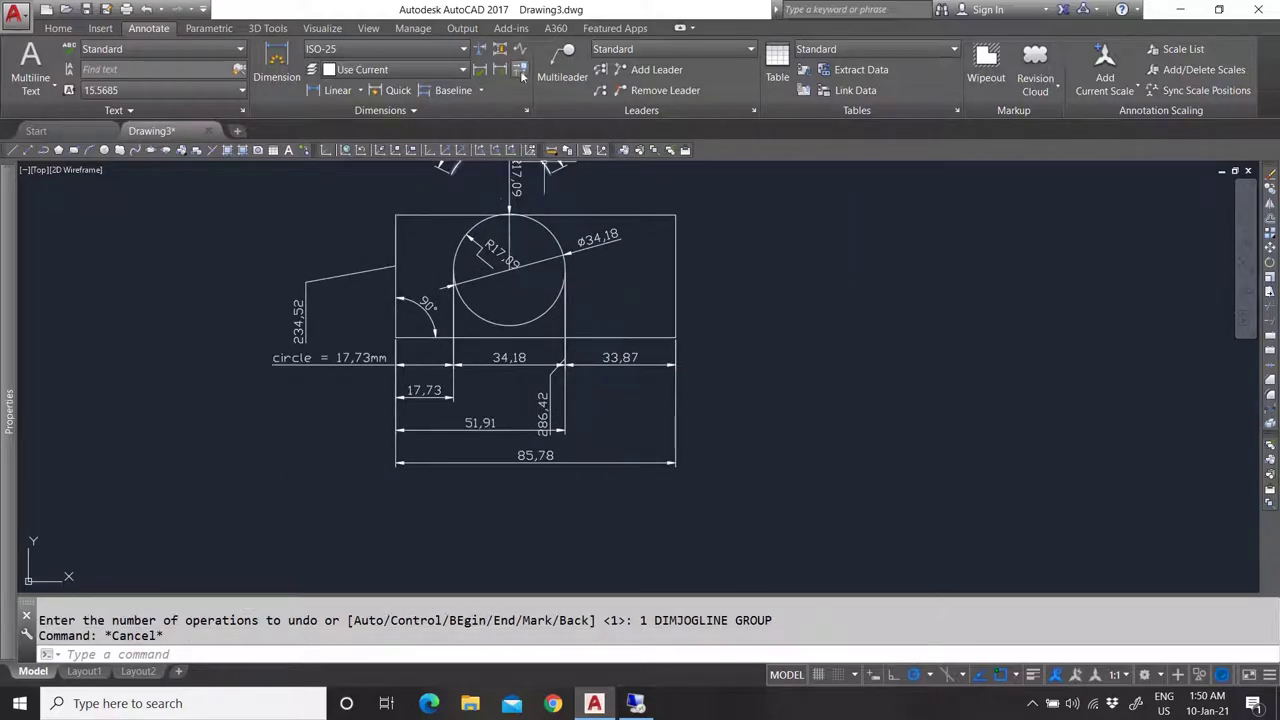
{"action": "left_click", "coordinate": [677, 260]}
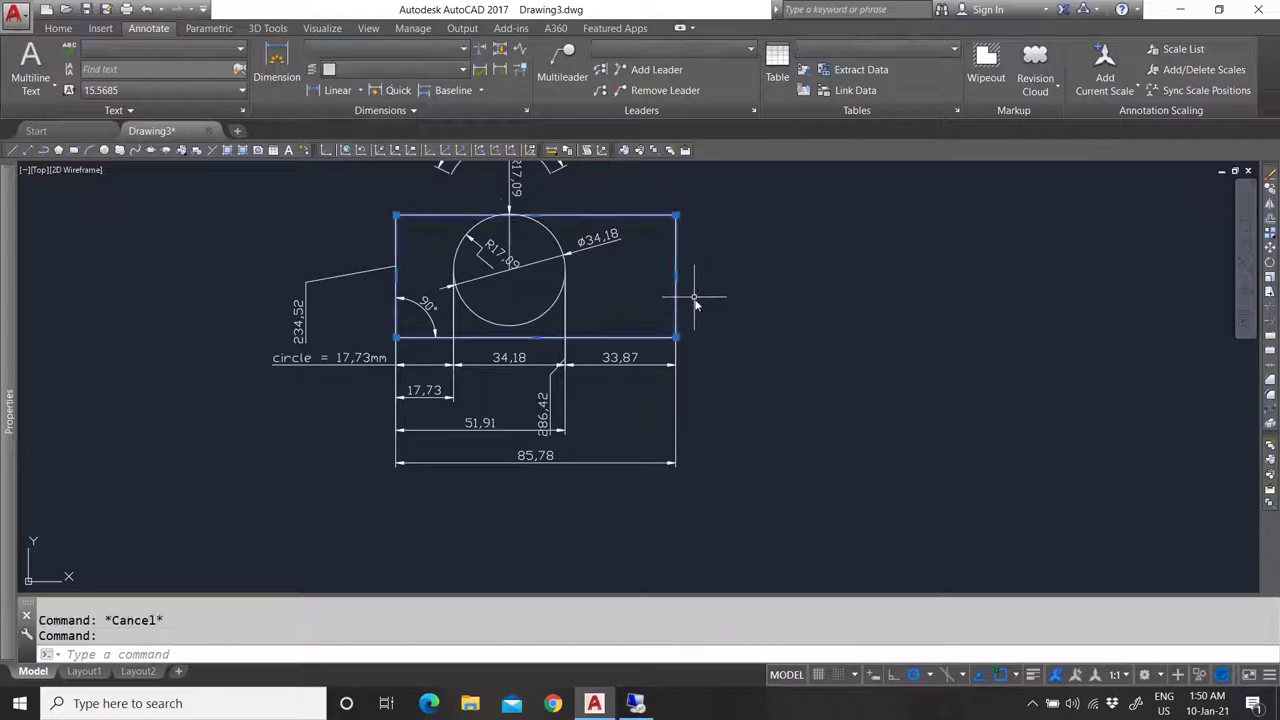
{"action": "left_click", "coordinate": [677, 276]}
{"action": "left_click", "coordinate": [754, 279]}
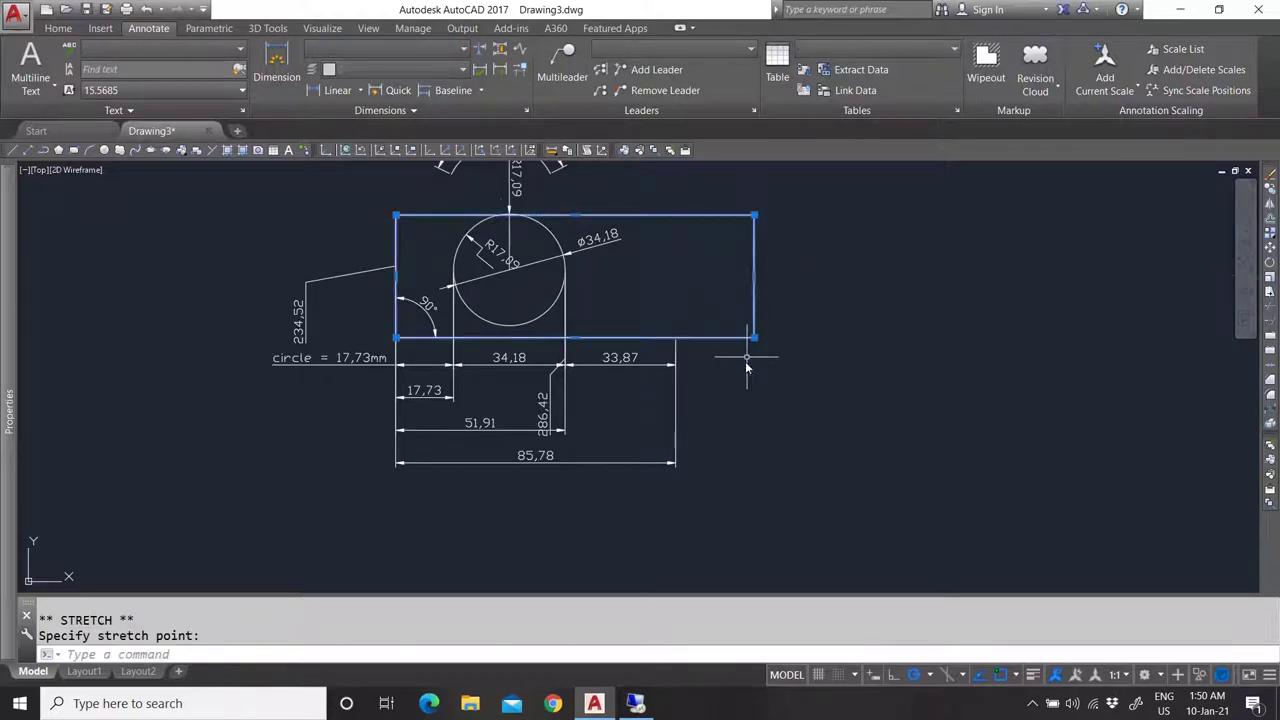
{"action": "key", "text": "Escape"}
{"action": "left_click", "coordinate": [660, 363]}
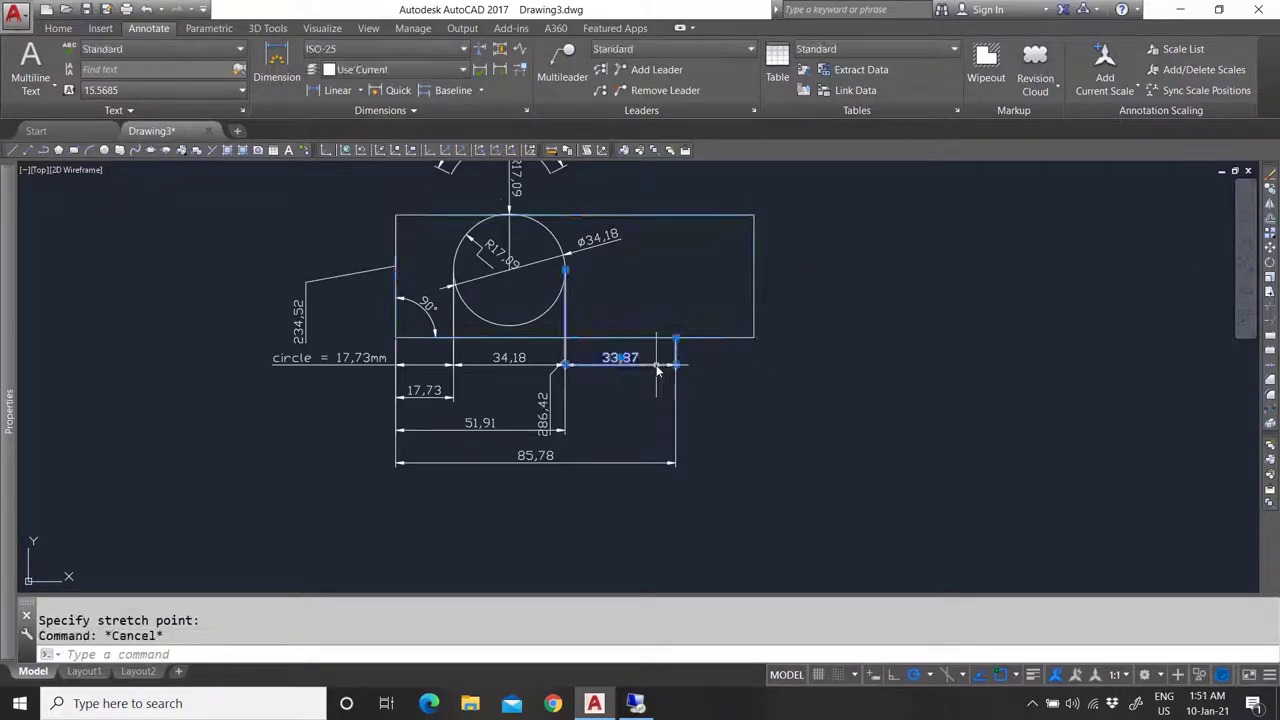
{"action": "key", "text": "Escape"}
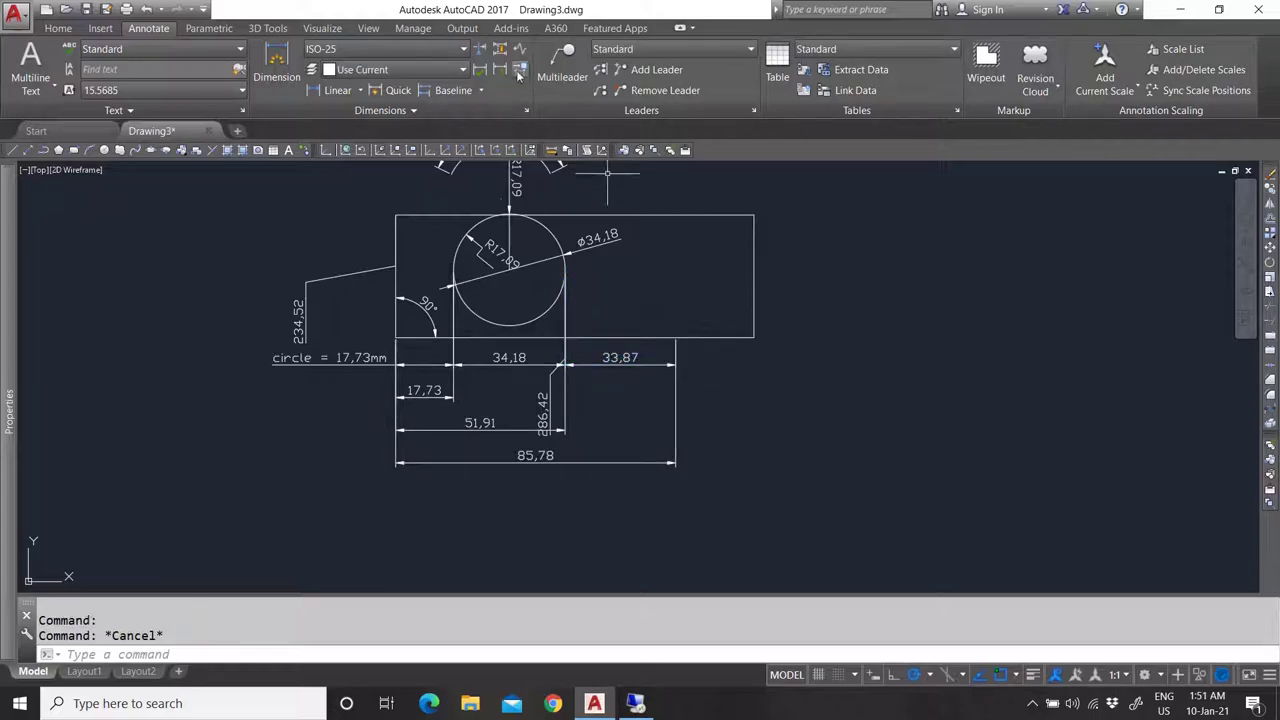
{"action": "scroll", "coordinate": [750, 310], "scroll_direction": "up", "scroll_amount": 4}
{"action": "scroll", "coordinate": [600, 356], "scroll_direction": "down", "scroll_amount": 6}
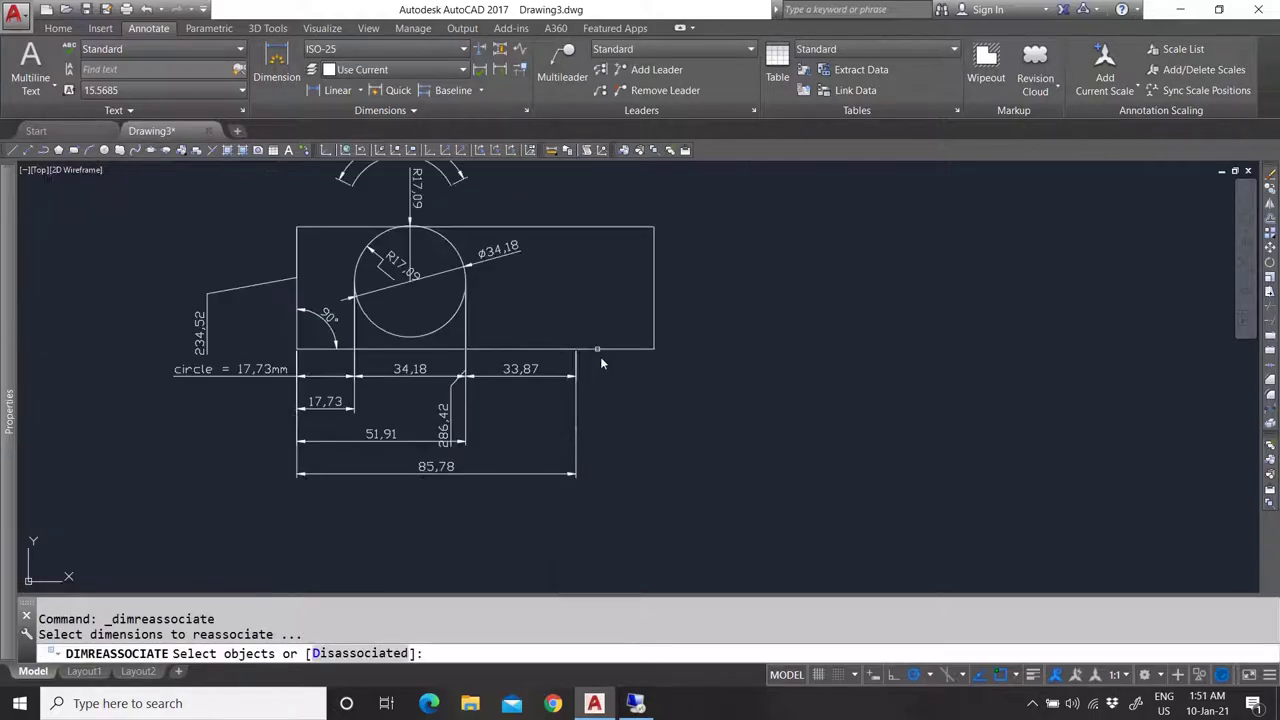
{"action": "scroll", "coordinate": [604, 359], "scroll_direction": "up", "scroll_amount": 4}
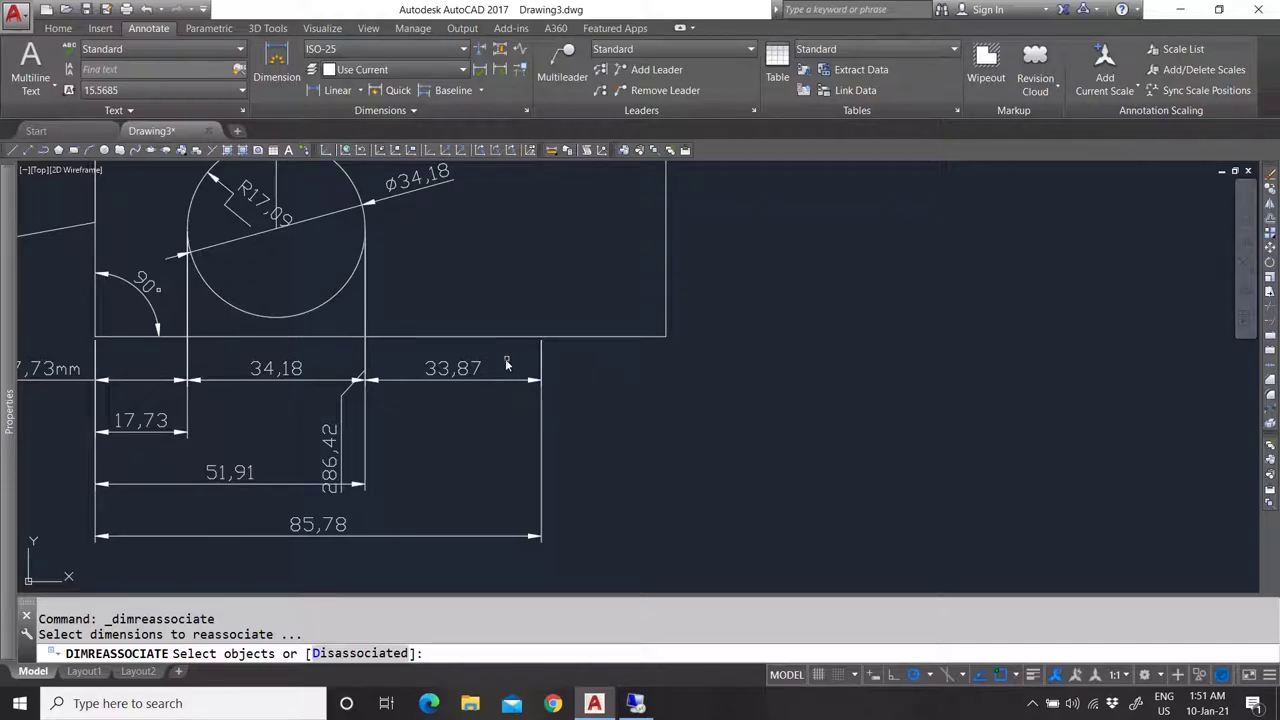
{"action": "left_click", "coordinate": [566, 338]}
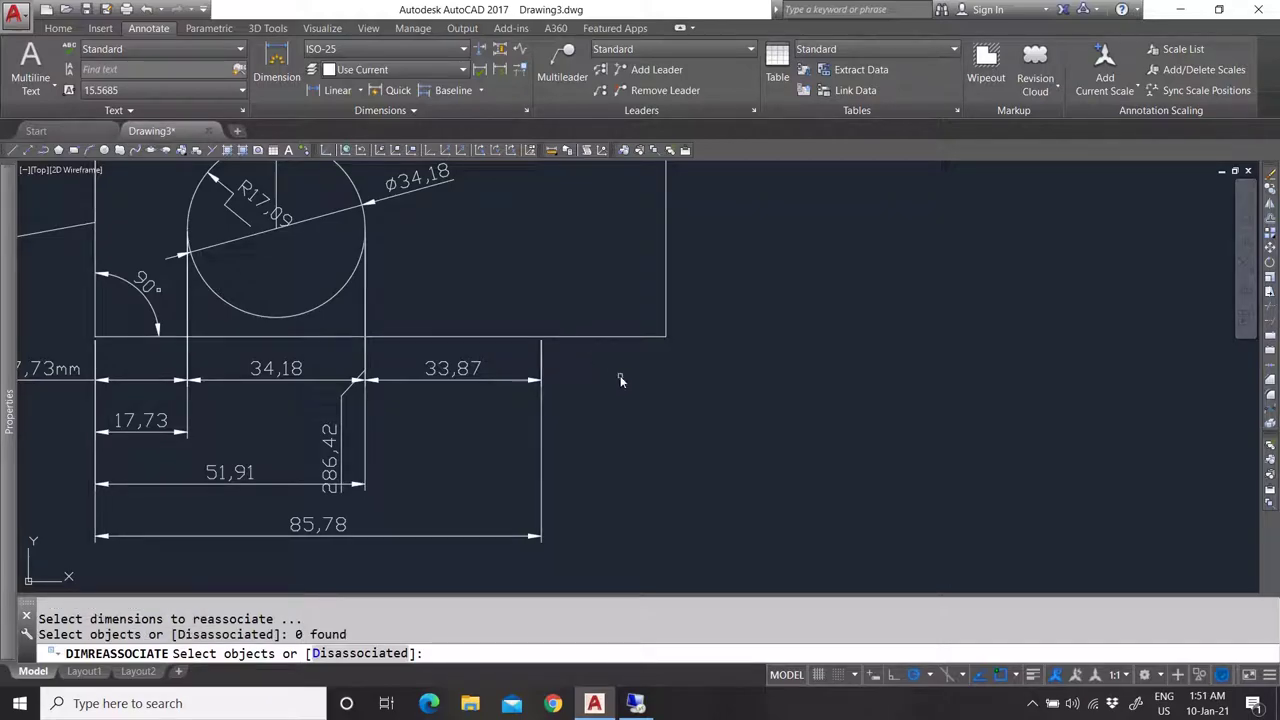
{"action": "left_click", "coordinate": [477, 371]}
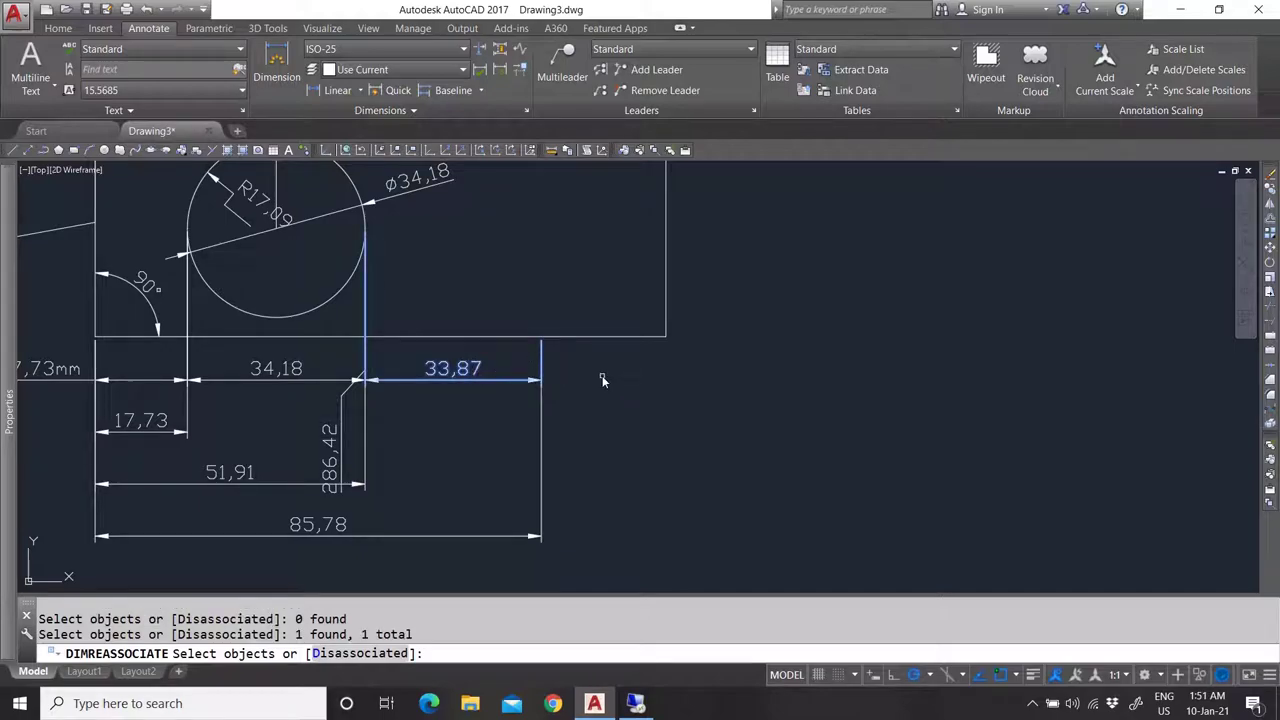
{"action": "left_click", "coordinate": [668, 338]}
{"action": "key", "text": "Escape"}
Try to reassociate the 33,87 dimension using the circle's right quadrant and the dimension's existing end point on the rectangle's bottom edge.
{"action": "key", "text": "Return"}
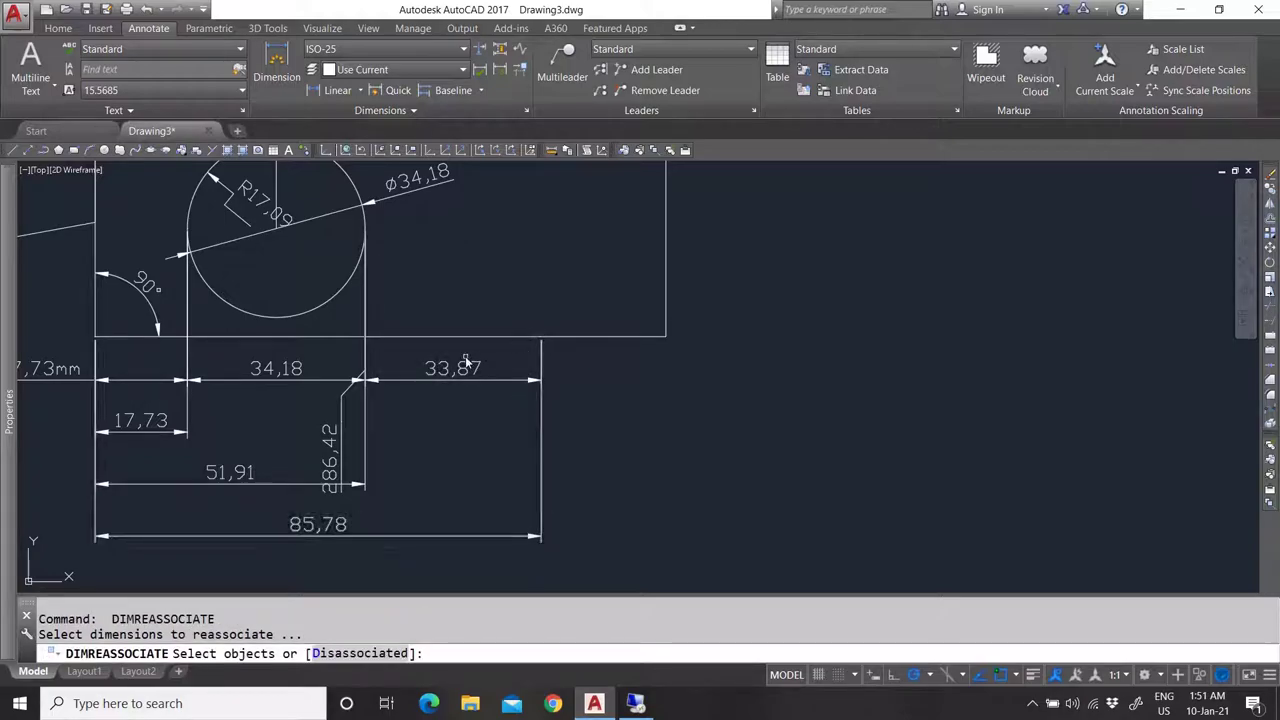
{"action": "left_click", "coordinate": [472, 368]}
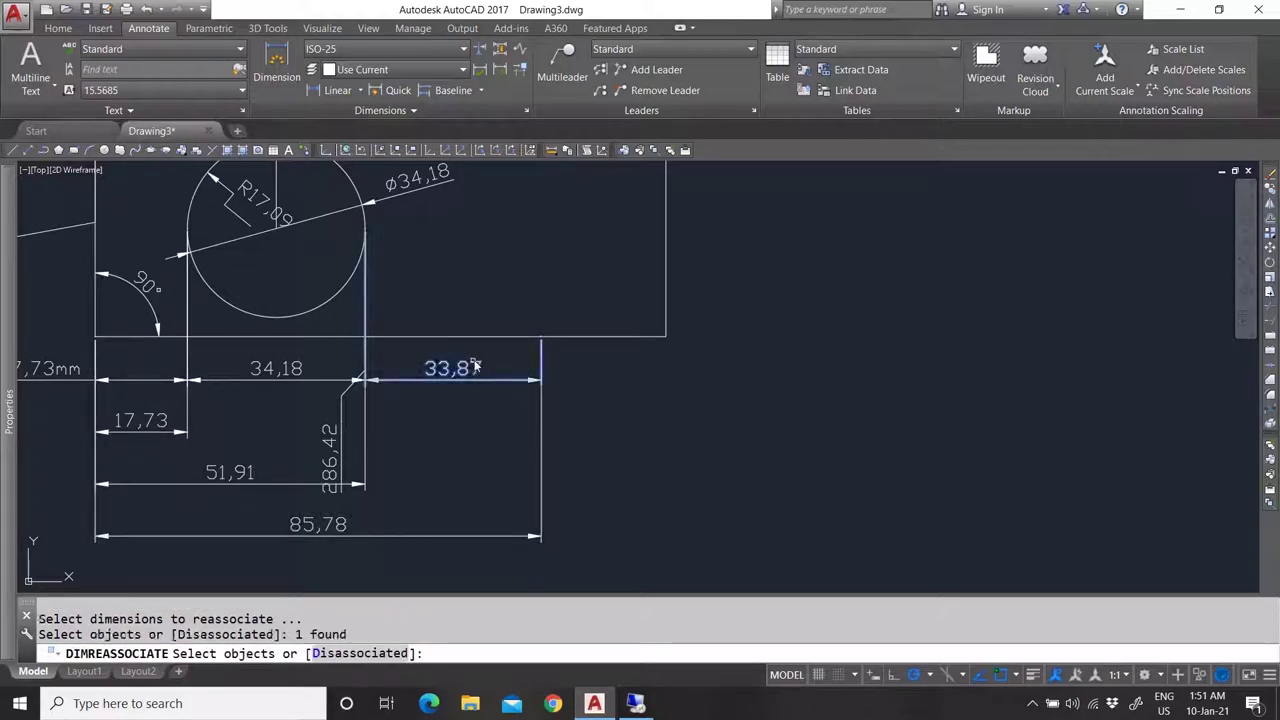
{"action": "left_click", "coordinate": [667, 338]}
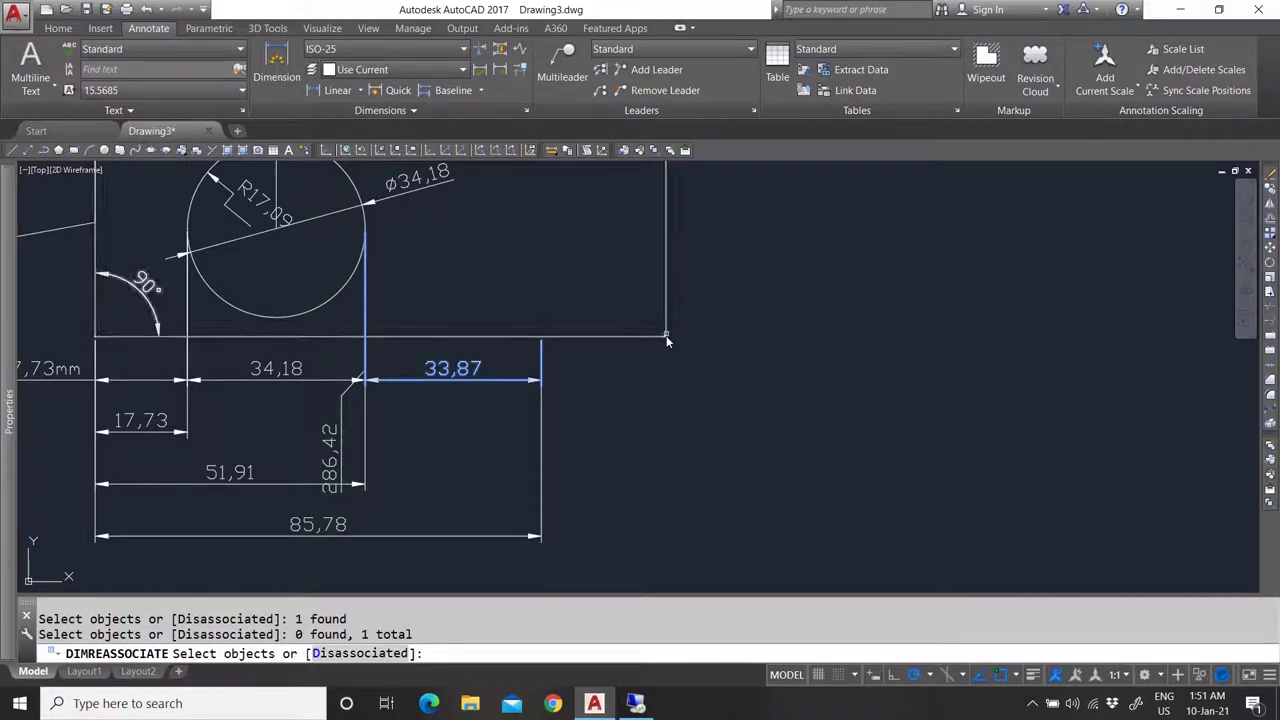
{"action": "key", "text": "Return"}
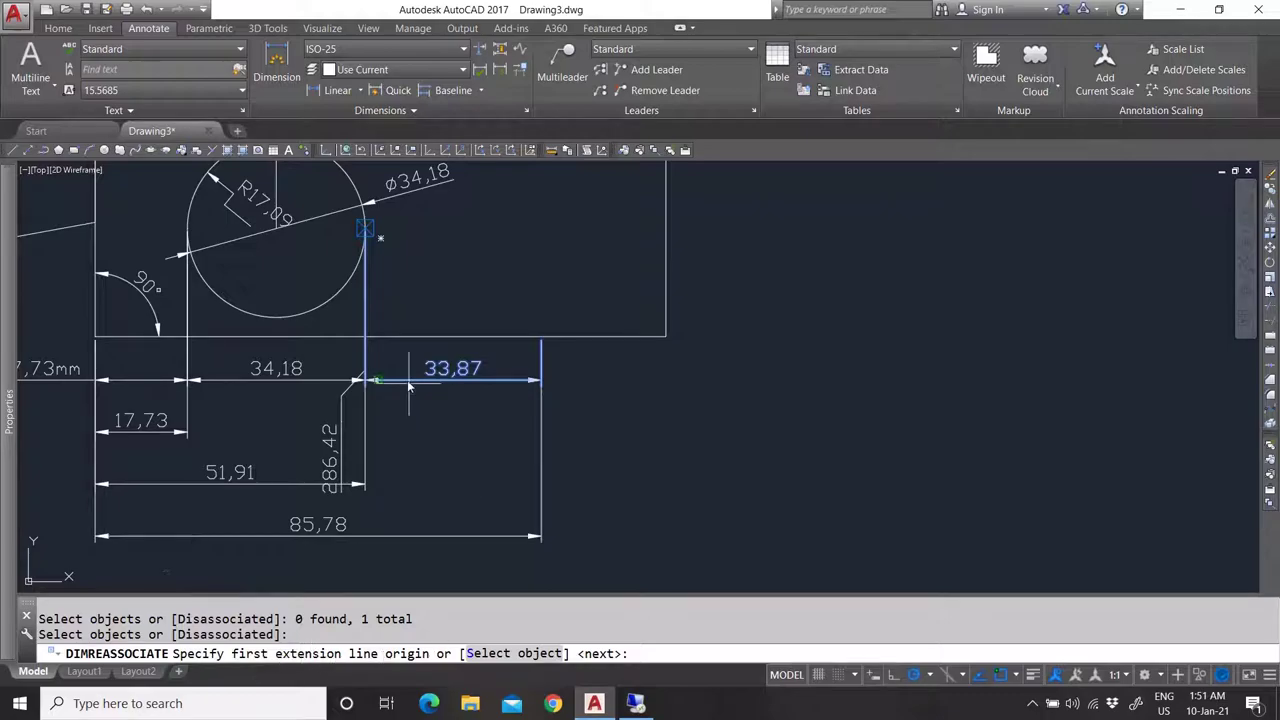
{"action": "left_click", "coordinate": [367, 230]}
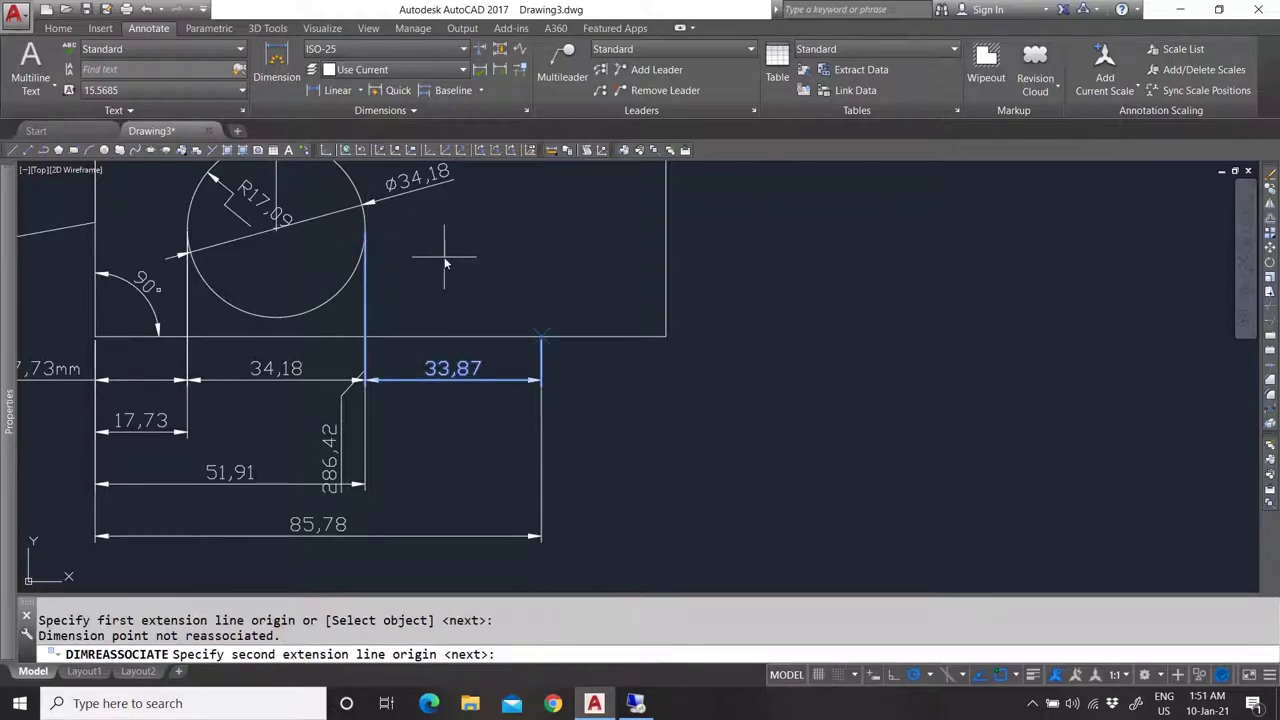
{"action": "left_click", "coordinate": [544, 342]}
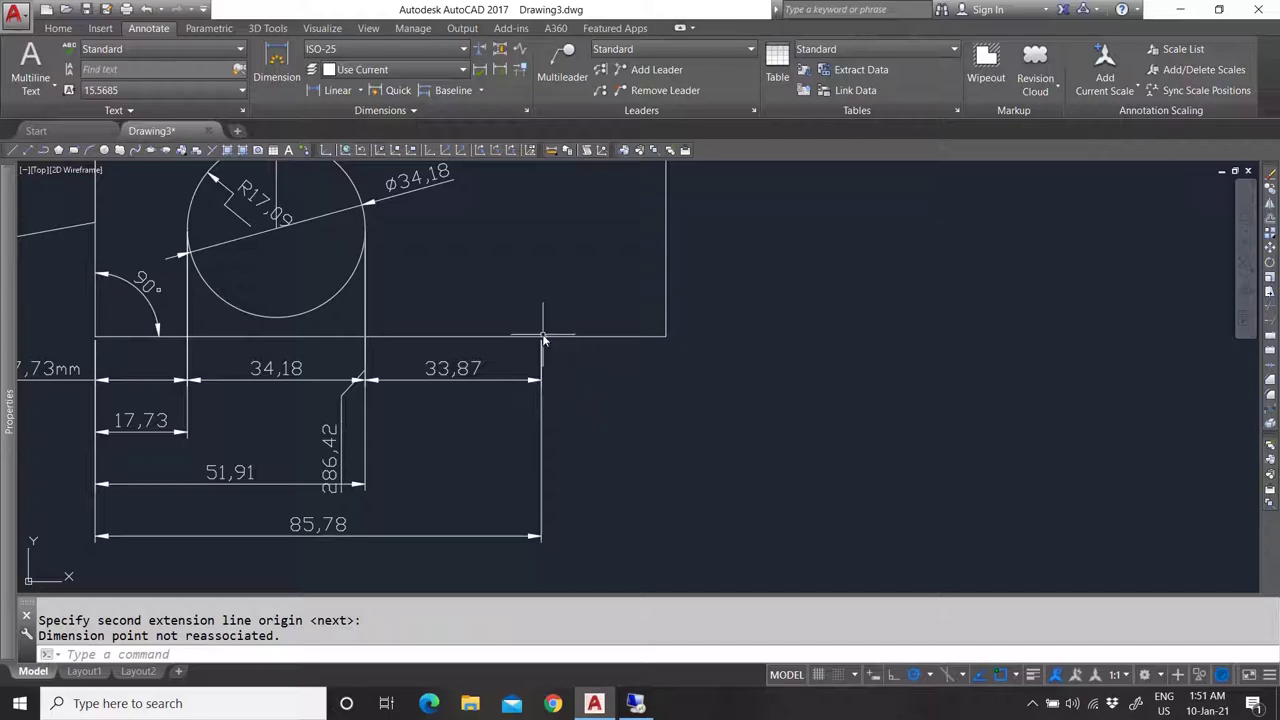
Try to reassociate the 33,87 dimension from the rectangle's bottom edge below the circle's right quadrant to the rectangle's lower-right corner.
{"action": "key", "text": "Return"}
{"action": "left_click", "coordinate": [477, 366]}
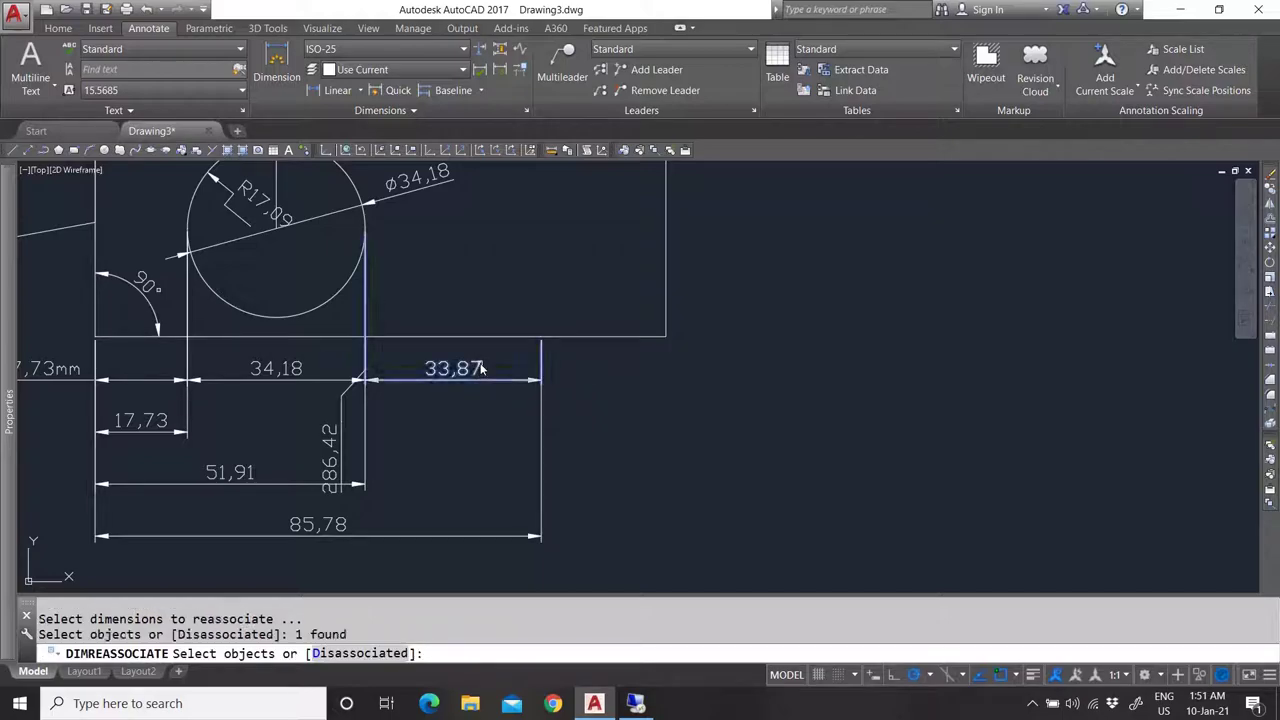
{"action": "key", "text": "Return"}
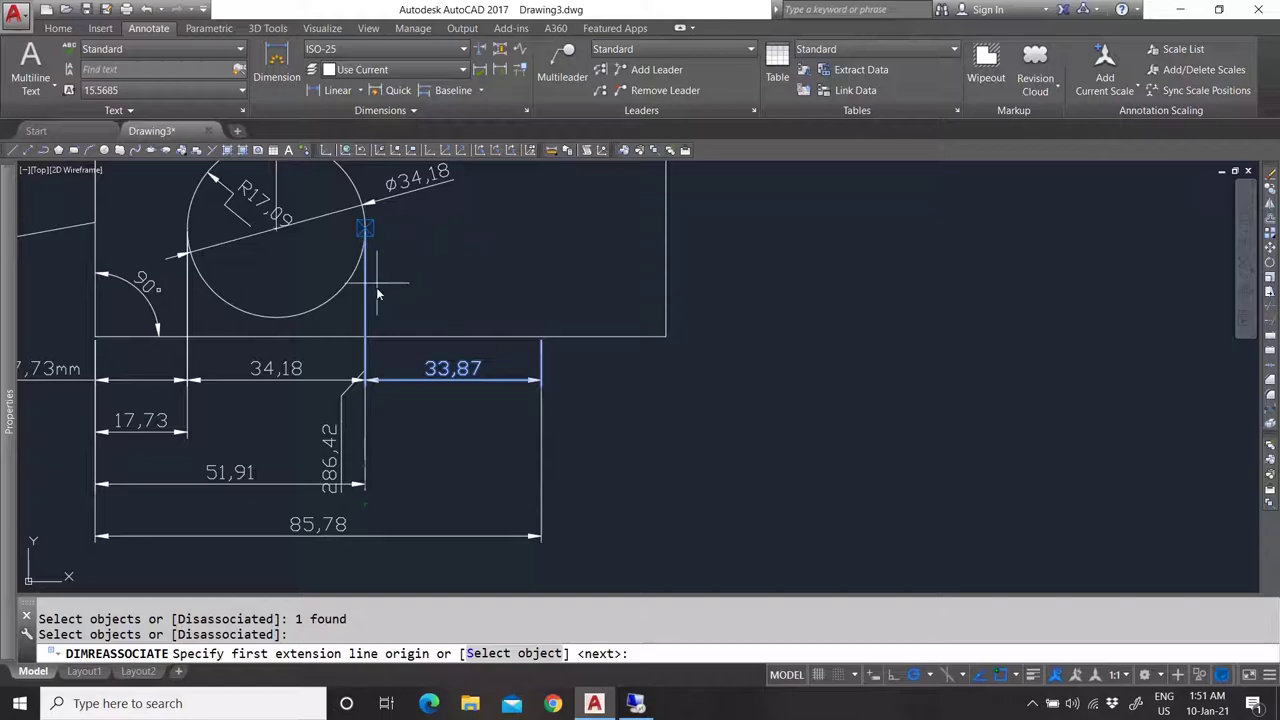
{"action": "left_click", "coordinate": [367, 339]}
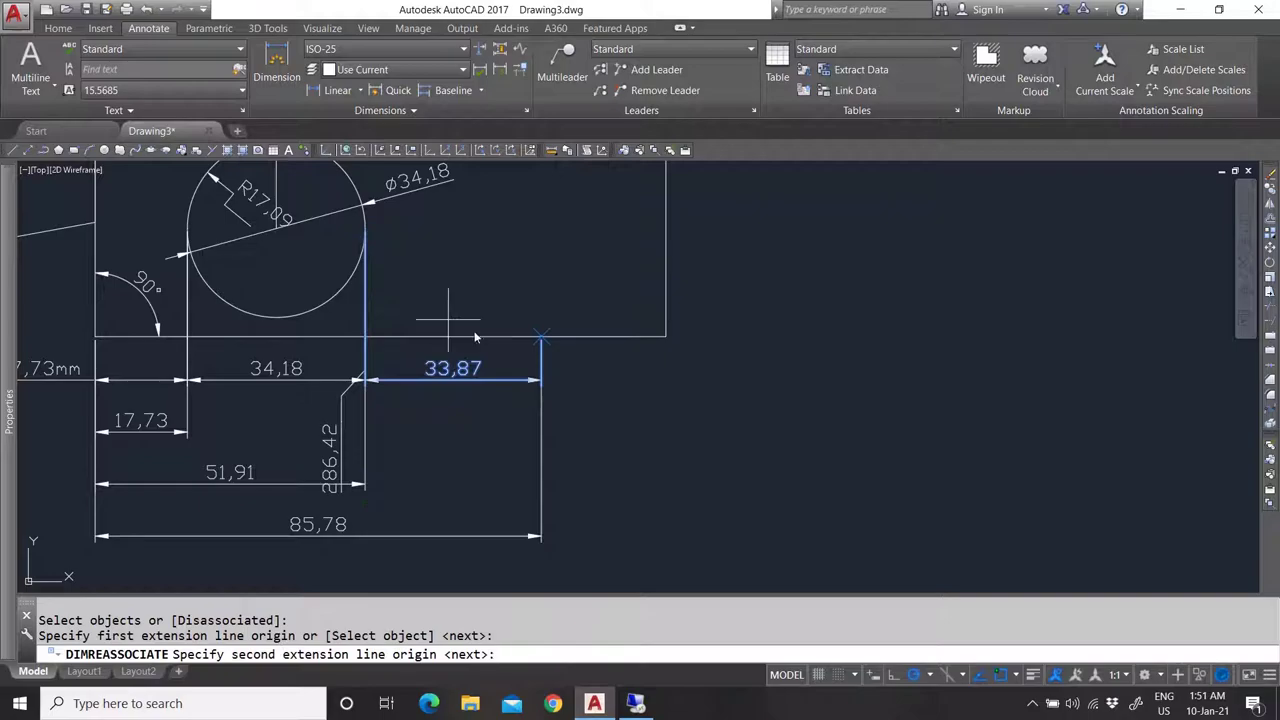
{"action": "left_click", "coordinate": [666, 348]}
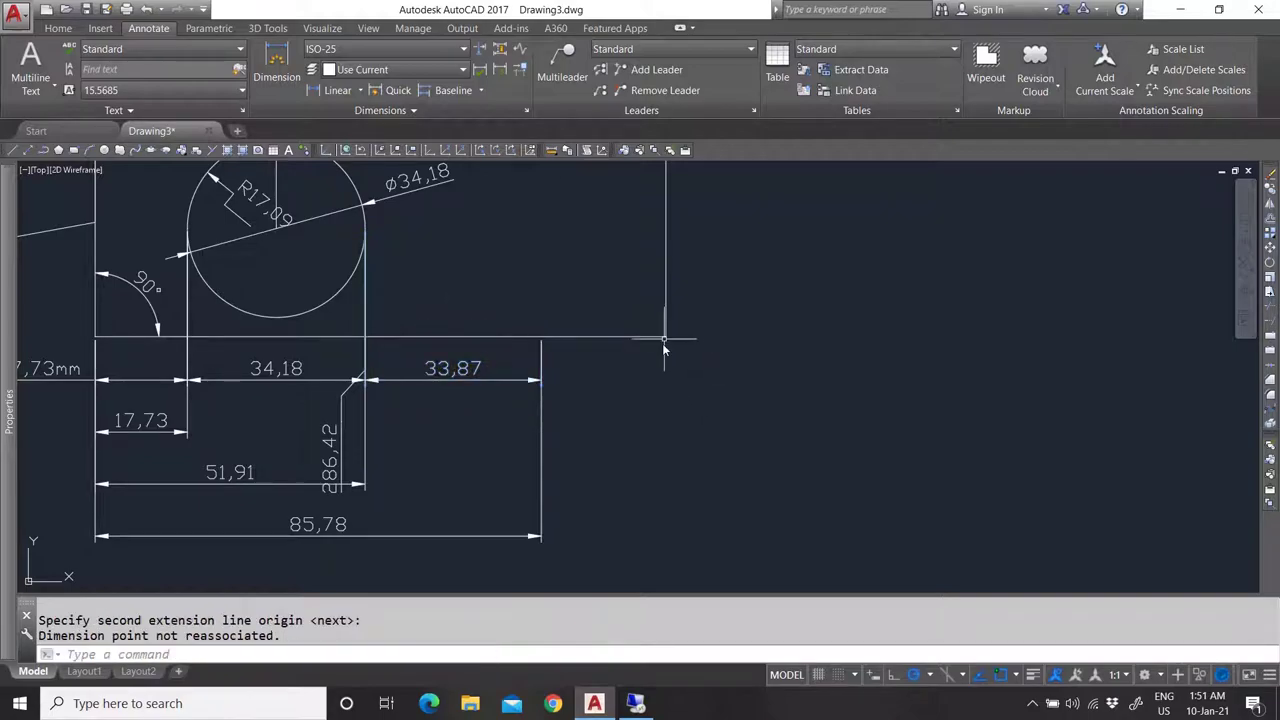
Stretch the 33,87 dimension's free end point horizontally to the rectangle's lower-right corner.
{"action": "left_click", "coordinate": [545, 380]}
{"action": "left_click", "coordinate": [541, 338]}
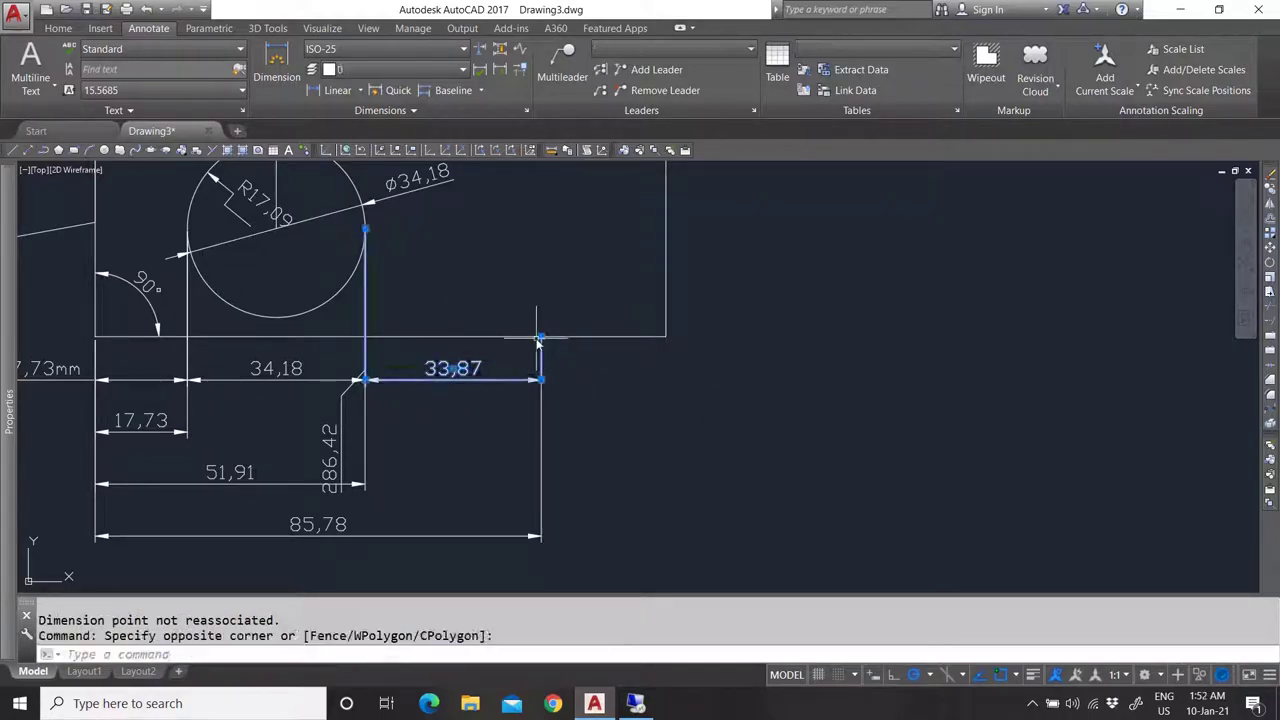
{"action": "left_click", "coordinate": [541, 380]}
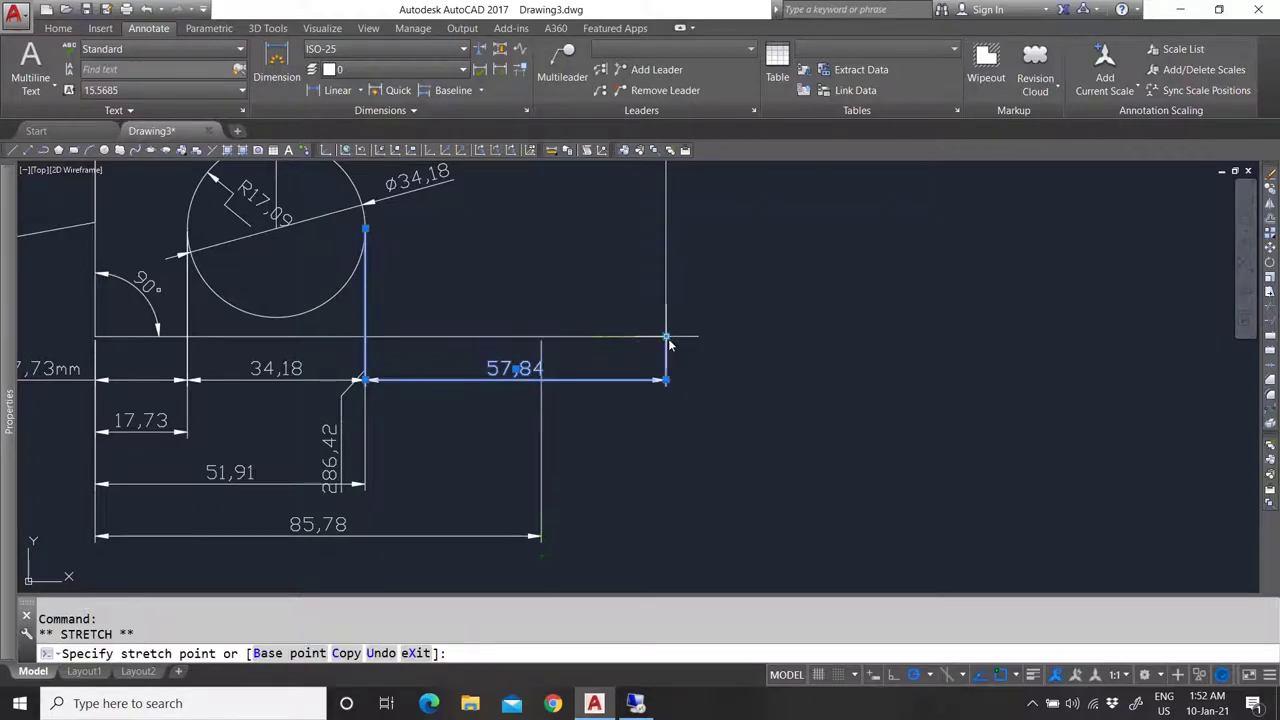
{"action": "left_click", "coordinate": [666, 338]}
{"action": "key", "text": "Escape"}
Stretch the rectangle's right edge horizontally inward, making the rectangle about 99 wide.
{"action": "left_click", "coordinate": [683, 293]}
{"action": "left_click", "coordinate": [662, 278]}
{"action": "scroll", "coordinate": [662, 278], "scroll_direction": "down", "scroll_amount": 3}
{"action": "scroll", "coordinate": [629, 314], "scroll_direction": "up", "scroll_amount": 3}
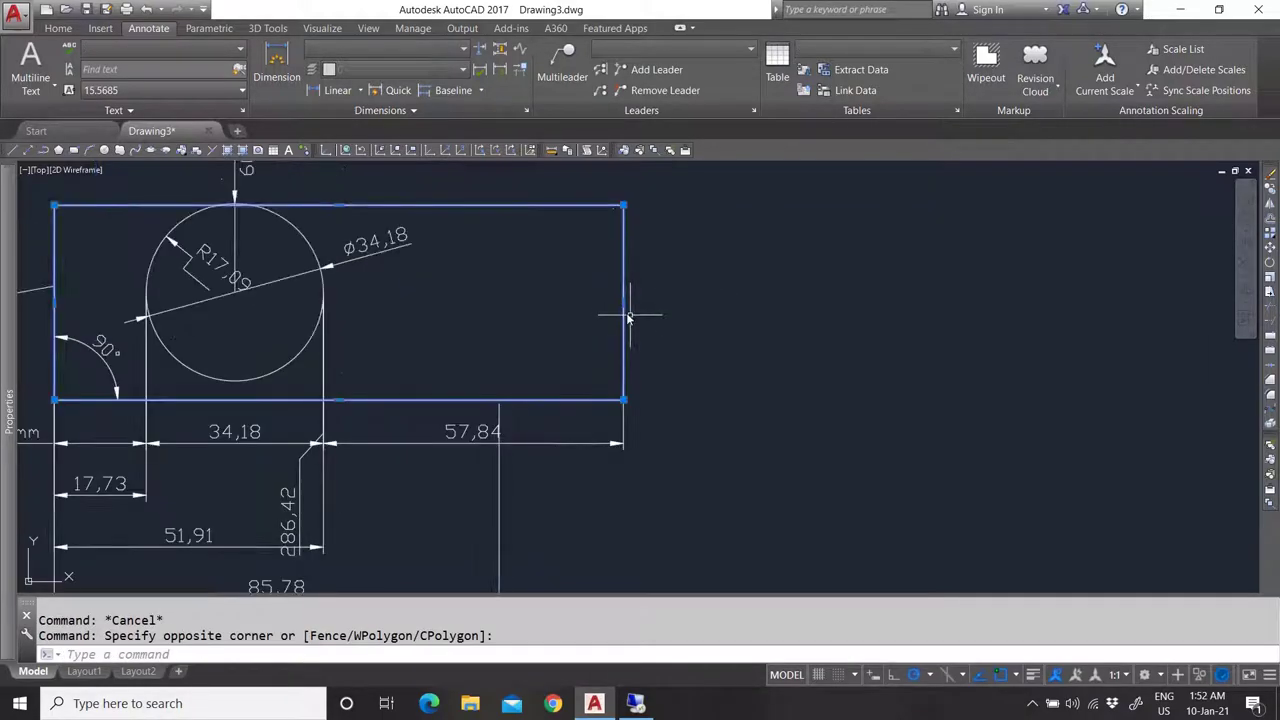
{"action": "left_click", "coordinate": [623, 304]}
{"action": "left_click", "coordinate": [568, 317]}
{"action": "key", "text": "Escape"}
Stretch the 57,84 dimension's end point back to the rectangle's shifted lower-right corner.
{"action": "left_click", "coordinate": [623, 425]}
{"action": "left_click", "coordinate": [623, 400]}
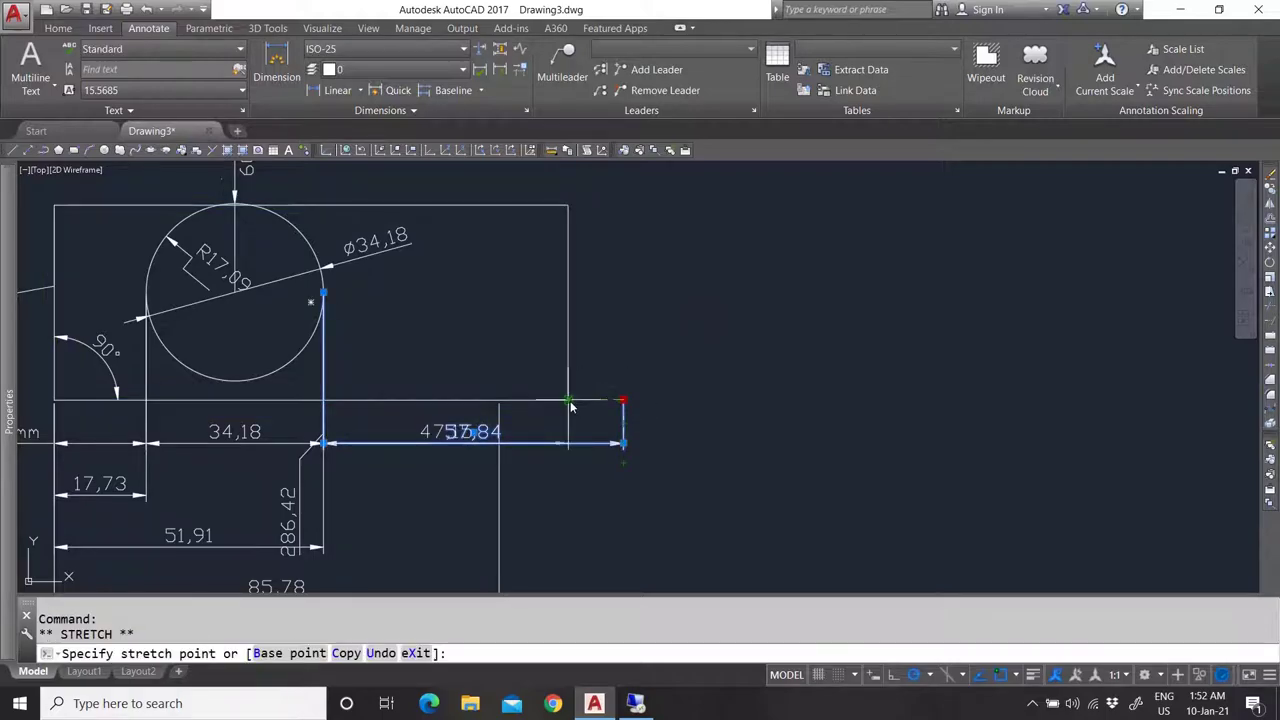
{"action": "left_click", "coordinate": [573, 399]}
{"action": "key", "text": "Escape"}
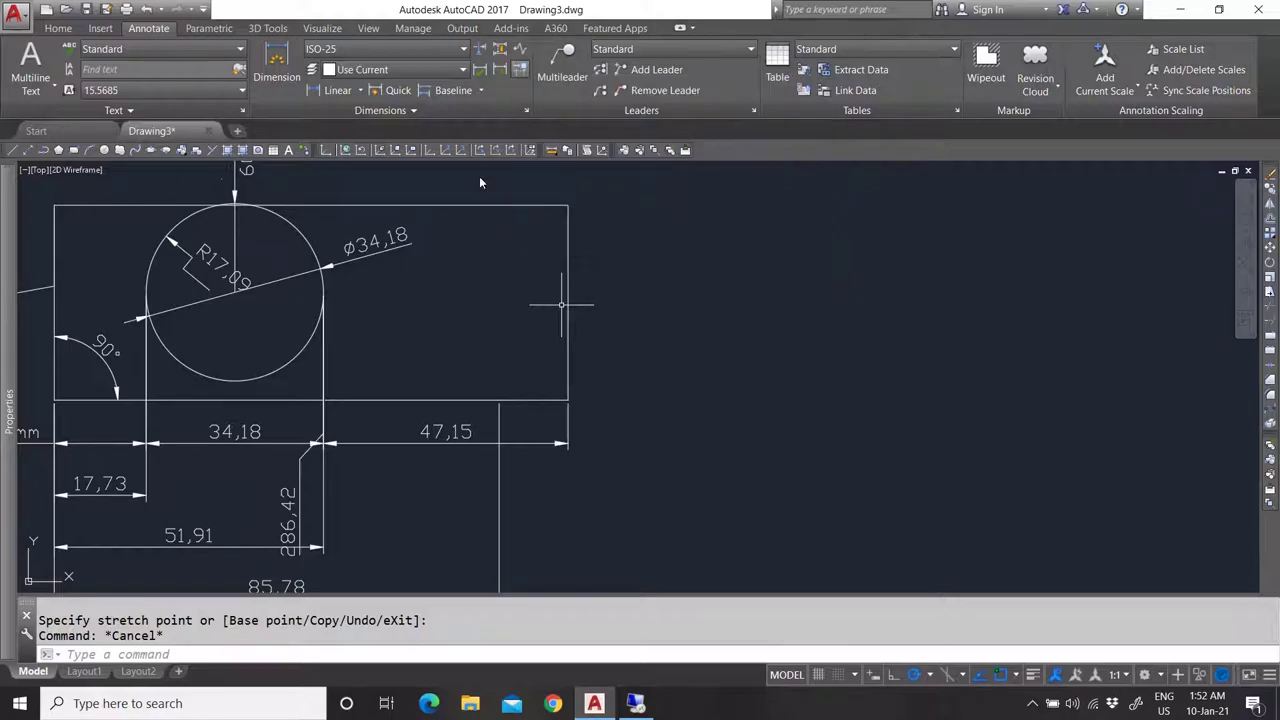
{"action": "key", "text": "Escape"}
Reassociate the 47,15 dimension below the rectangle with the circle, using the Select object option.
{"action": "left_click", "coordinate": [521, 69]}
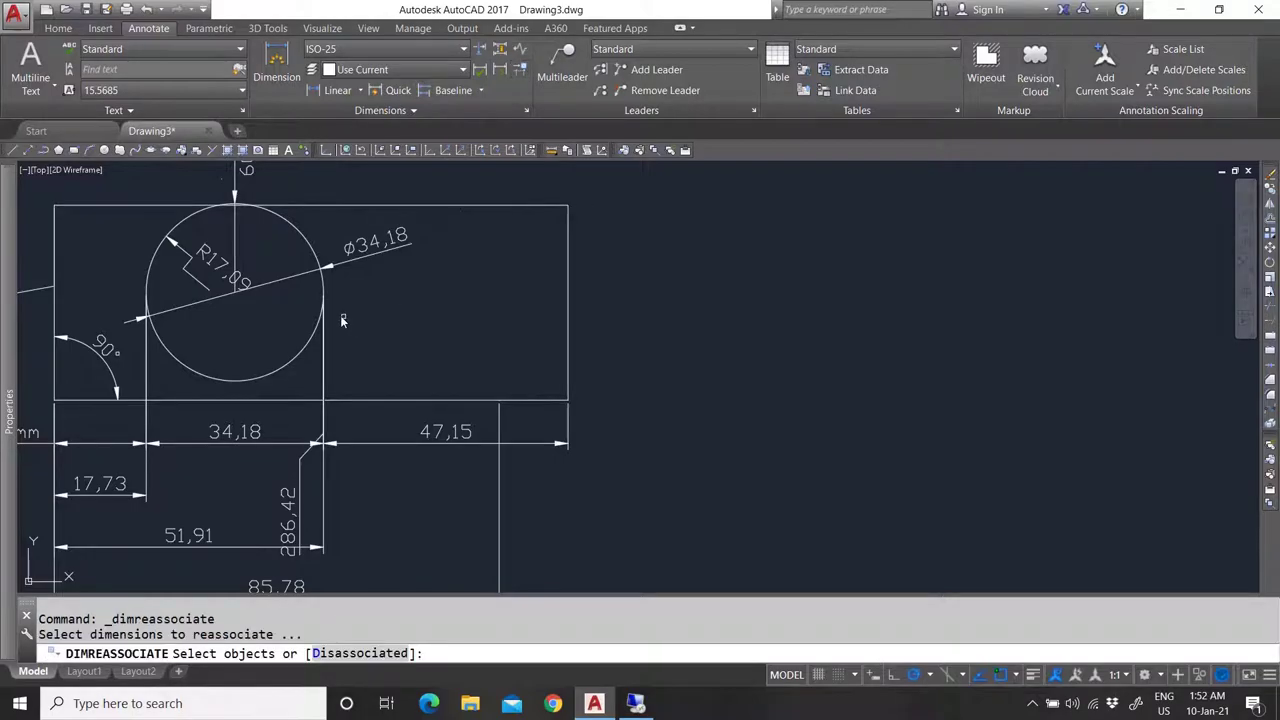
{"action": "left_click", "coordinate": [434, 440]}
{"action": "key", "text": "Return"}
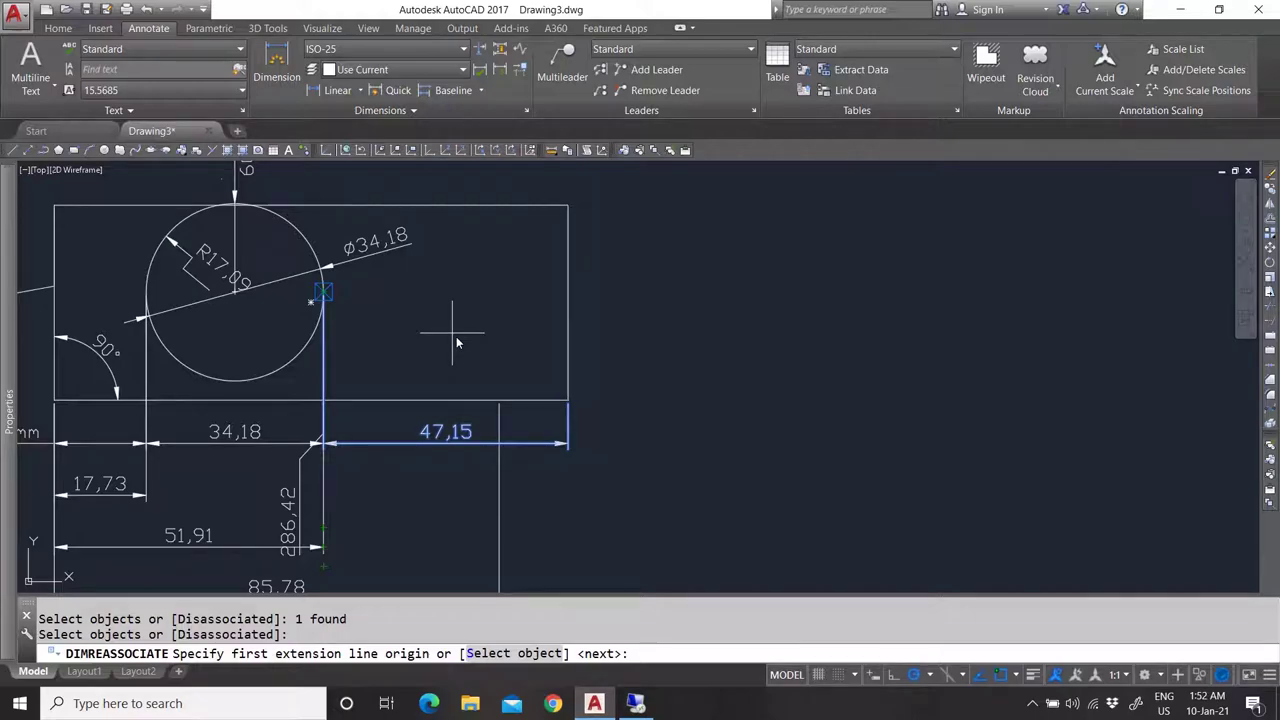
{"action": "left_click", "coordinate": [515, 653]}
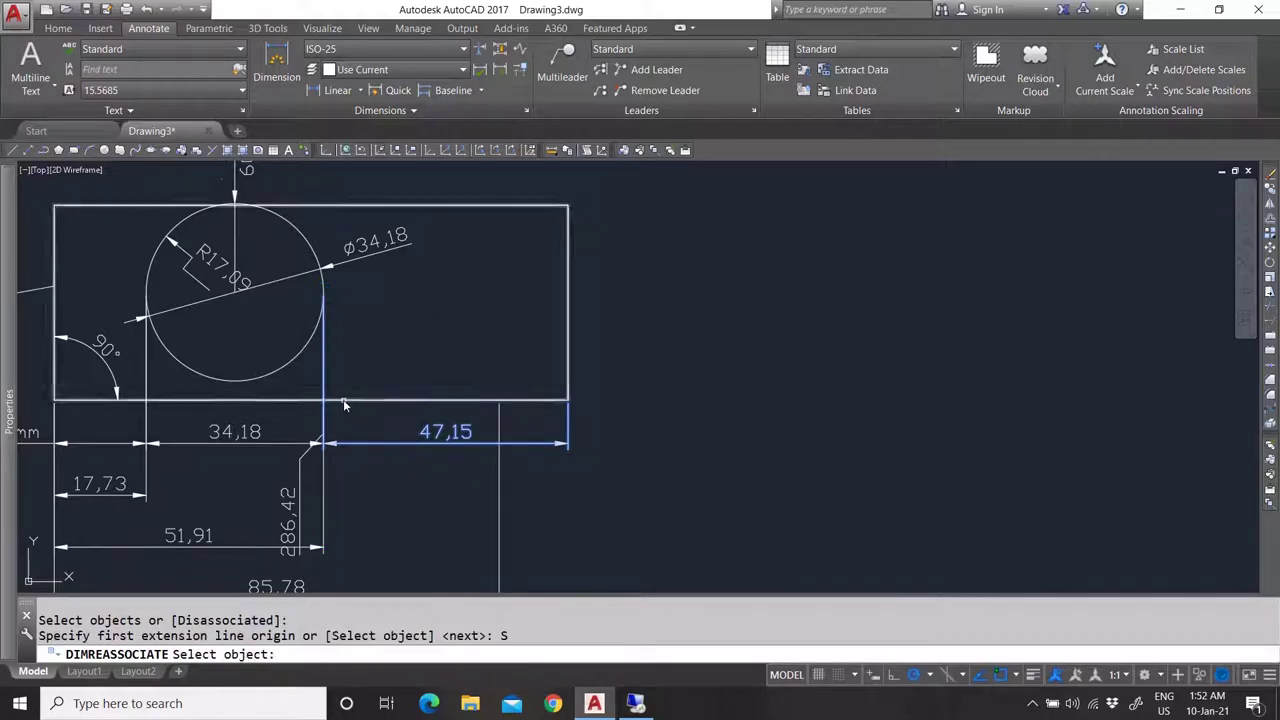
{"action": "left_click", "coordinate": [324, 290]}
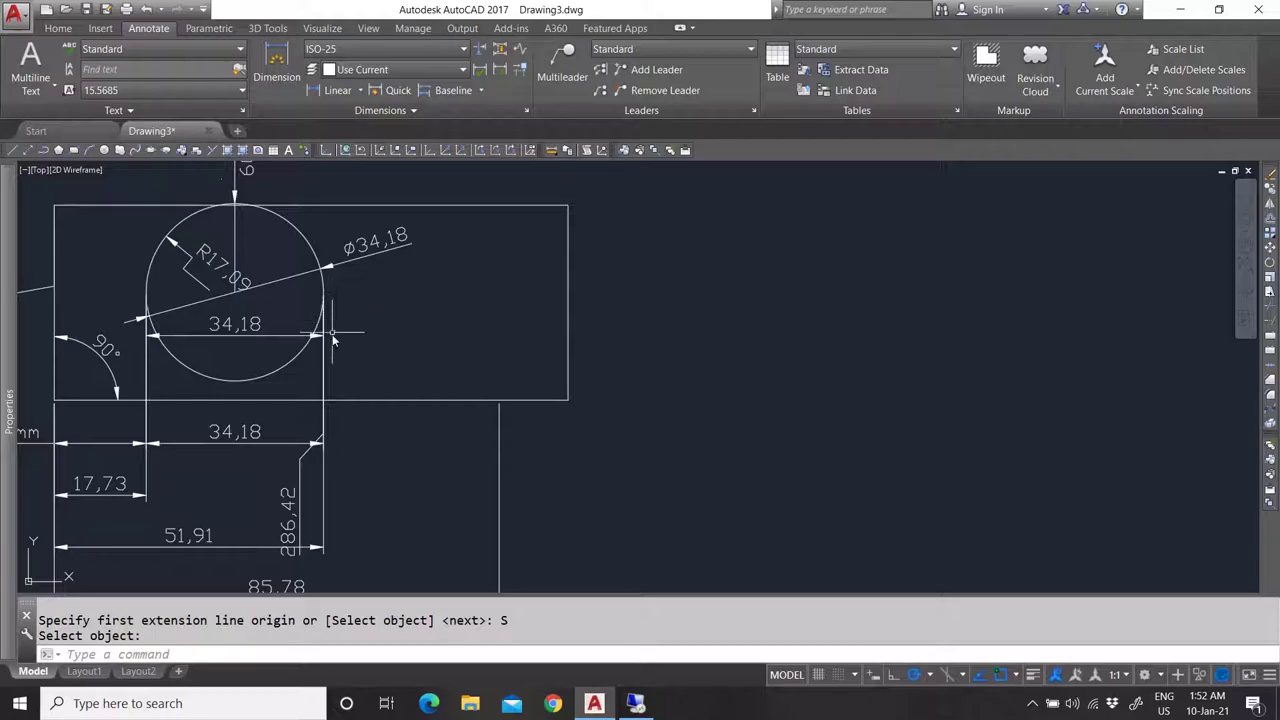
{"action": "left_click", "coordinate": [264, 332]}
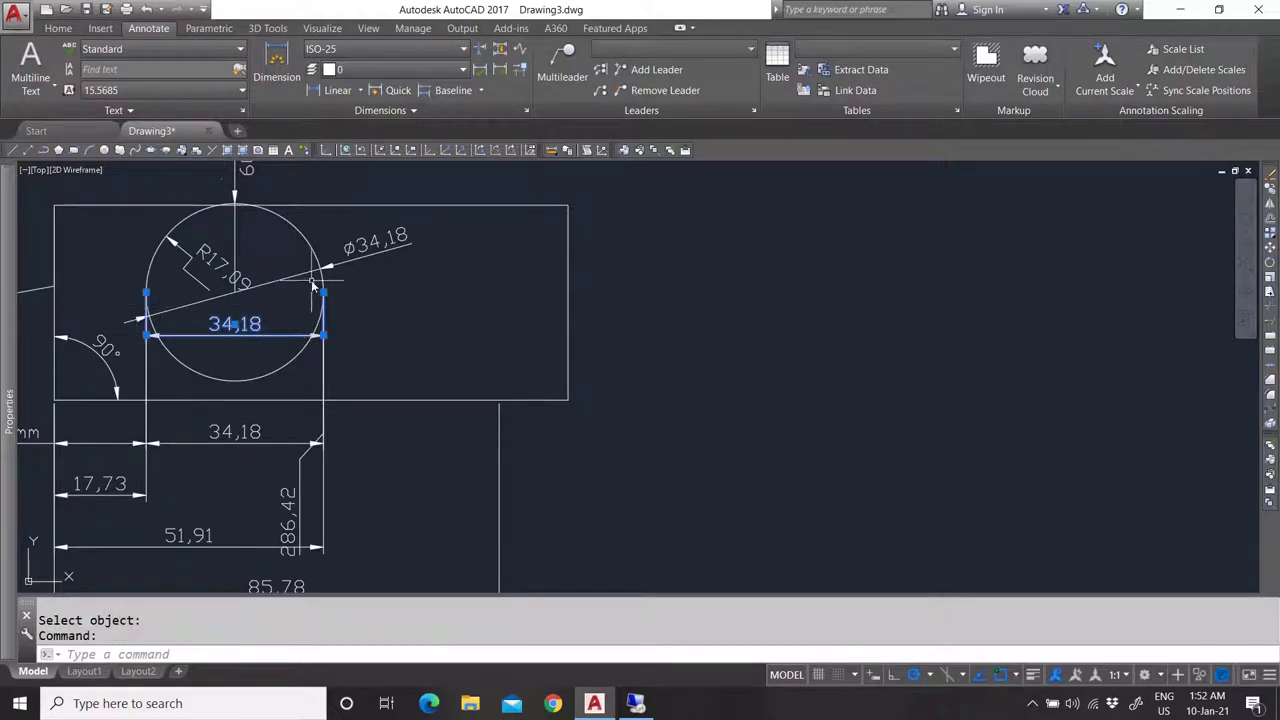
{"action": "key", "text": "Escape"}
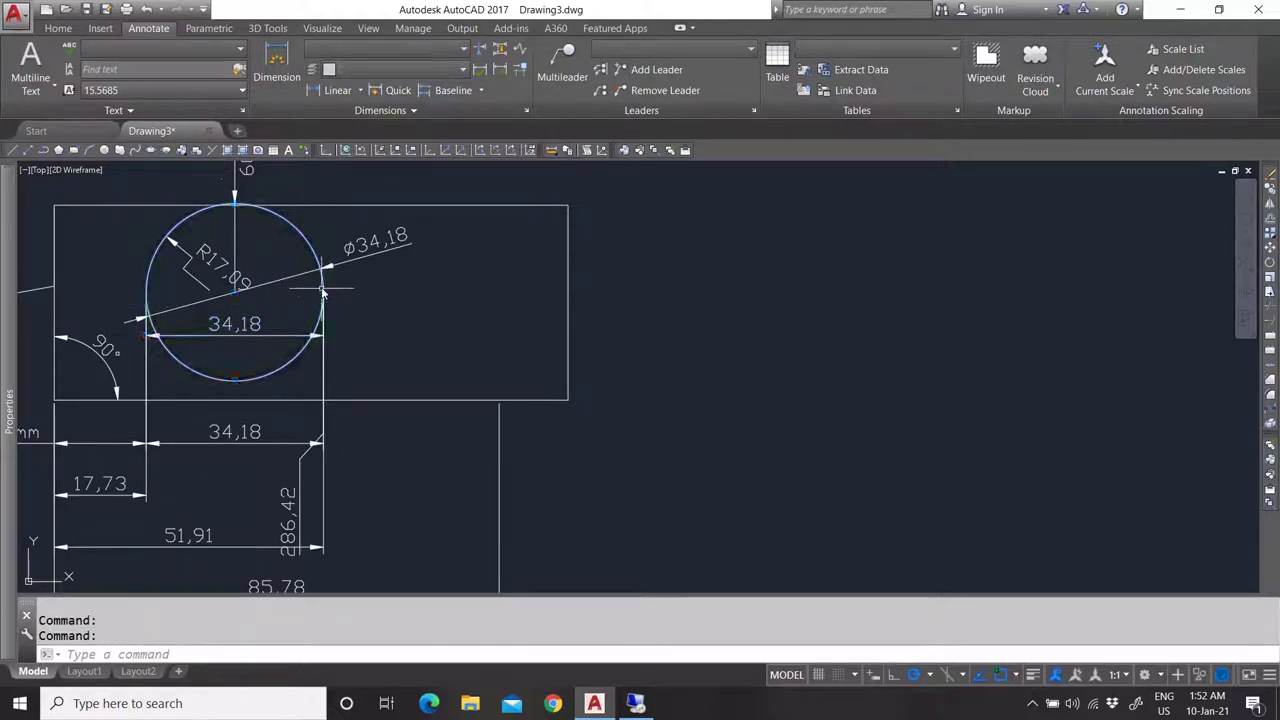
Try to enlarge the circle by stretching its right quadrant outward, and undo the change.
{"action": "left_click", "coordinate": [322, 290]}
{"action": "left_click", "coordinate": [322, 290]}
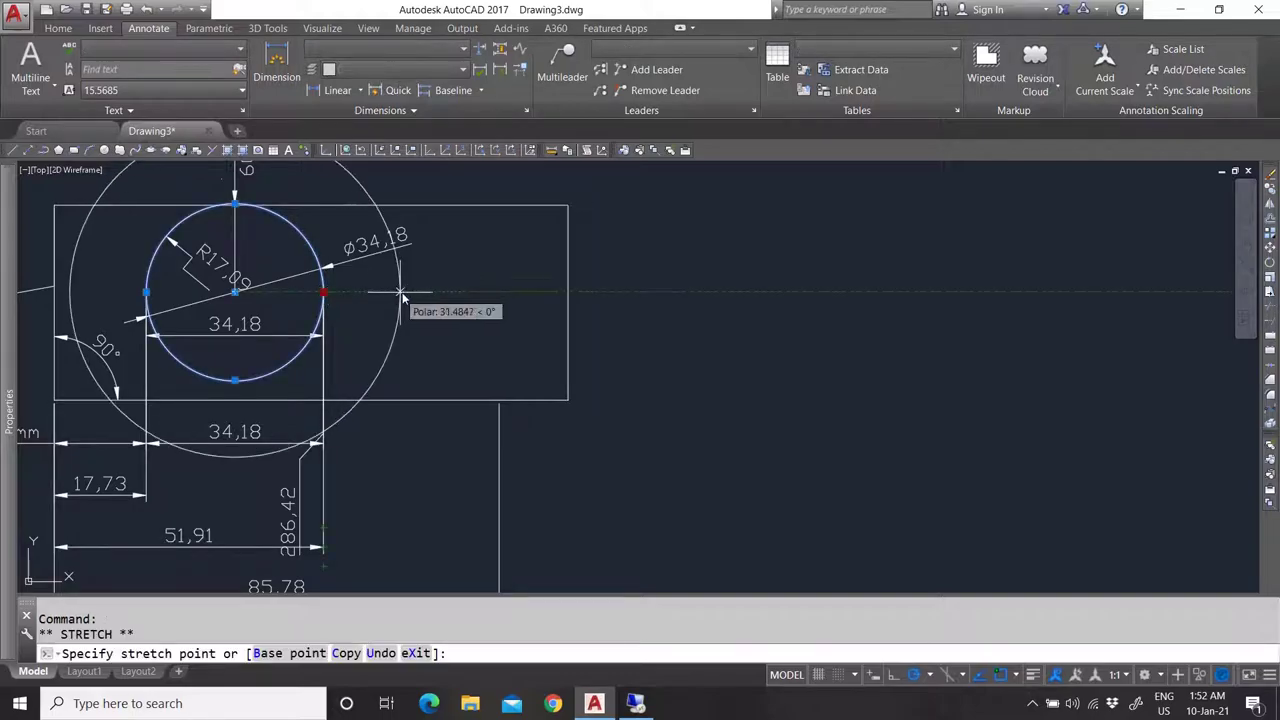
{"action": "left_click", "coordinate": [146, 12]}
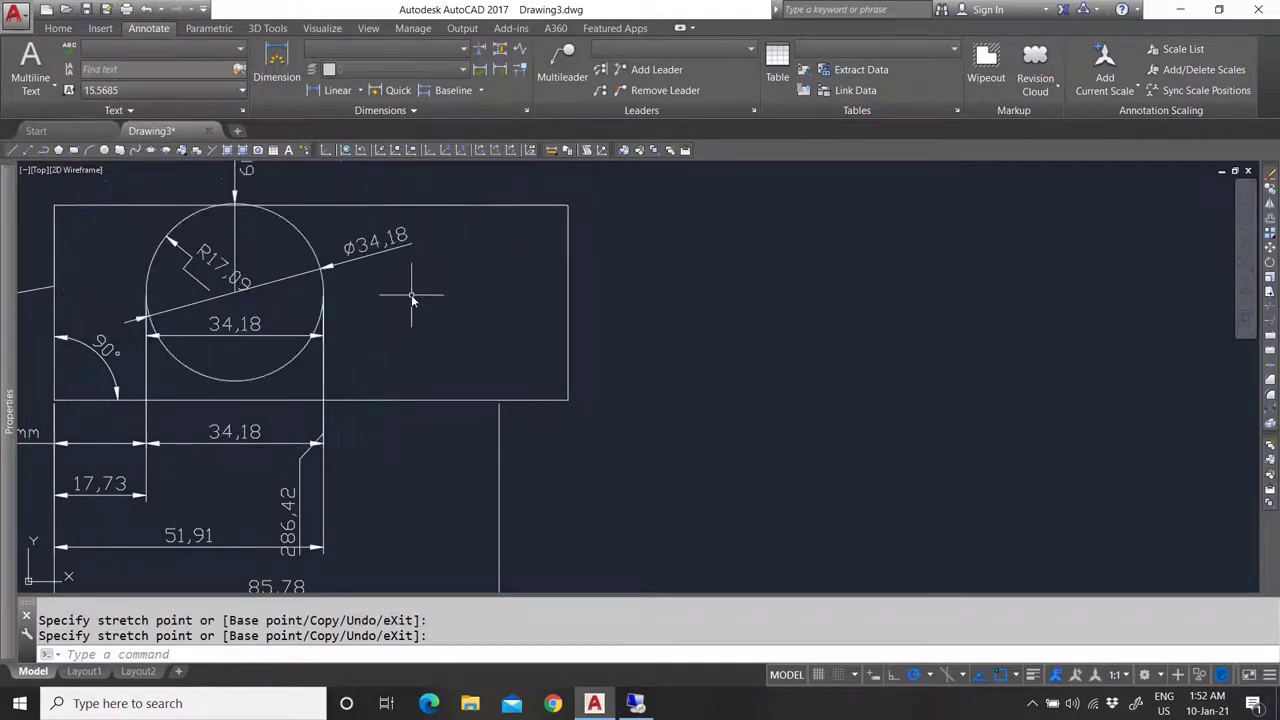
Try to enlarge the circle from its right quadrant to a diameter of about 51, and undo the change.
{"action": "left_click", "coordinate": [247, 333]}
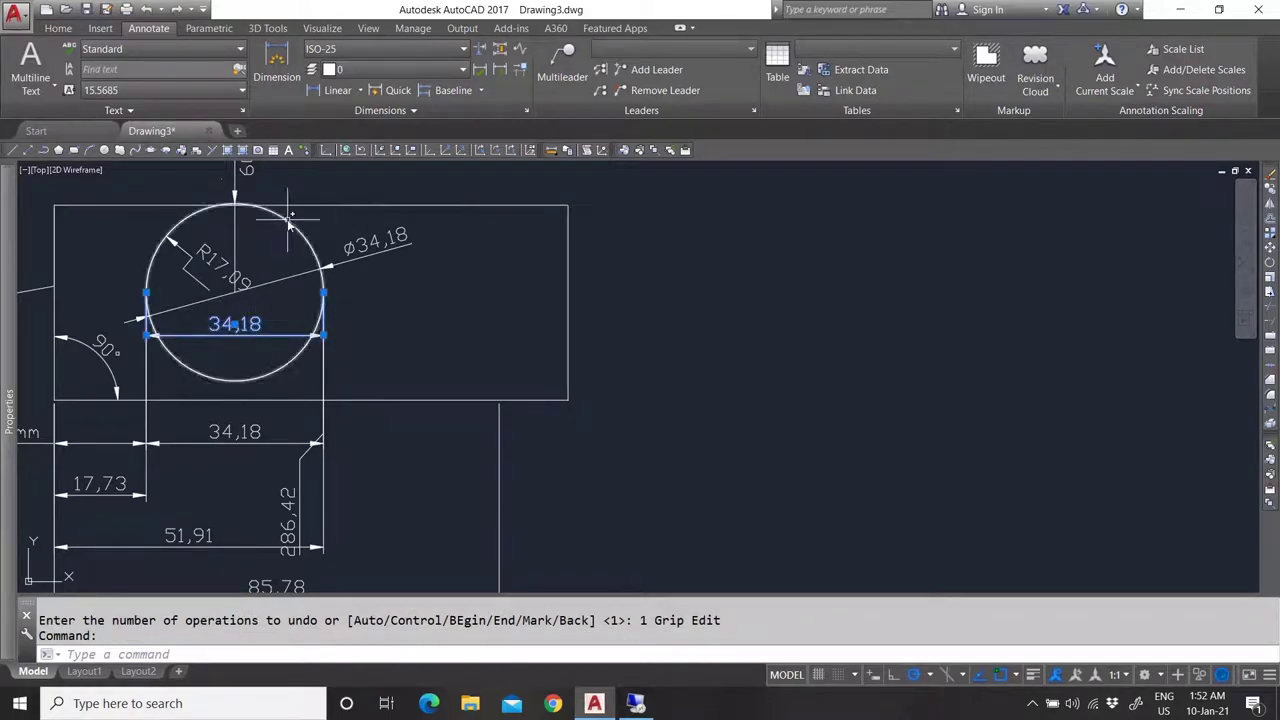
{"action": "key", "text": "Escape"}
{"action": "left_click", "coordinate": [322, 278]}
{"action": "left_click", "coordinate": [323, 292]}
{"action": "left_click", "coordinate": [368, 293]}
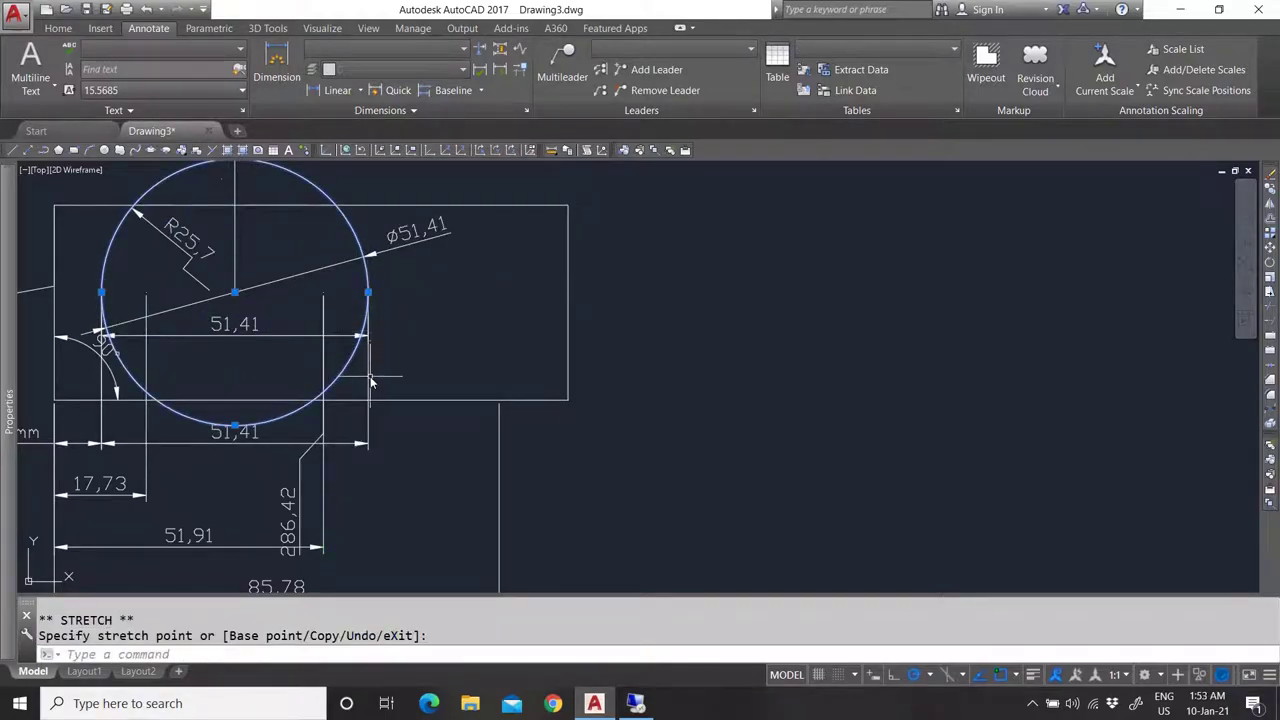
{"action": "left_click", "coordinate": [146, 9]}
Reassociate the 85,78 dimension with the rectangle's bottom edge, using the Select object option.
{"action": "scroll", "coordinate": [390, 340], "scroll_direction": "down", "scroll_amount": 2}
{"action": "scroll", "coordinate": [365, 380], "scroll_direction": "up", "scroll_amount": 2}
{"action": "scroll", "coordinate": [375, 378], "scroll_direction": "down", "scroll_amount": 2}
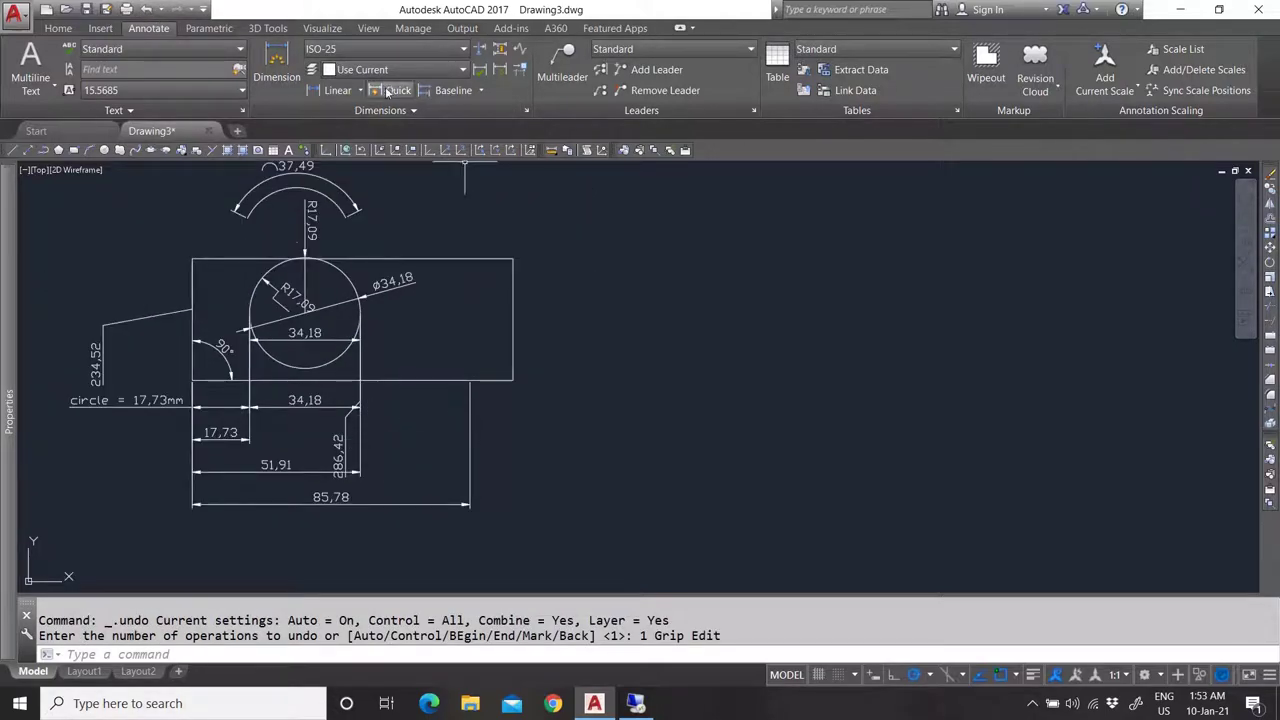
{"action": "left_click", "coordinate": [522, 71]}
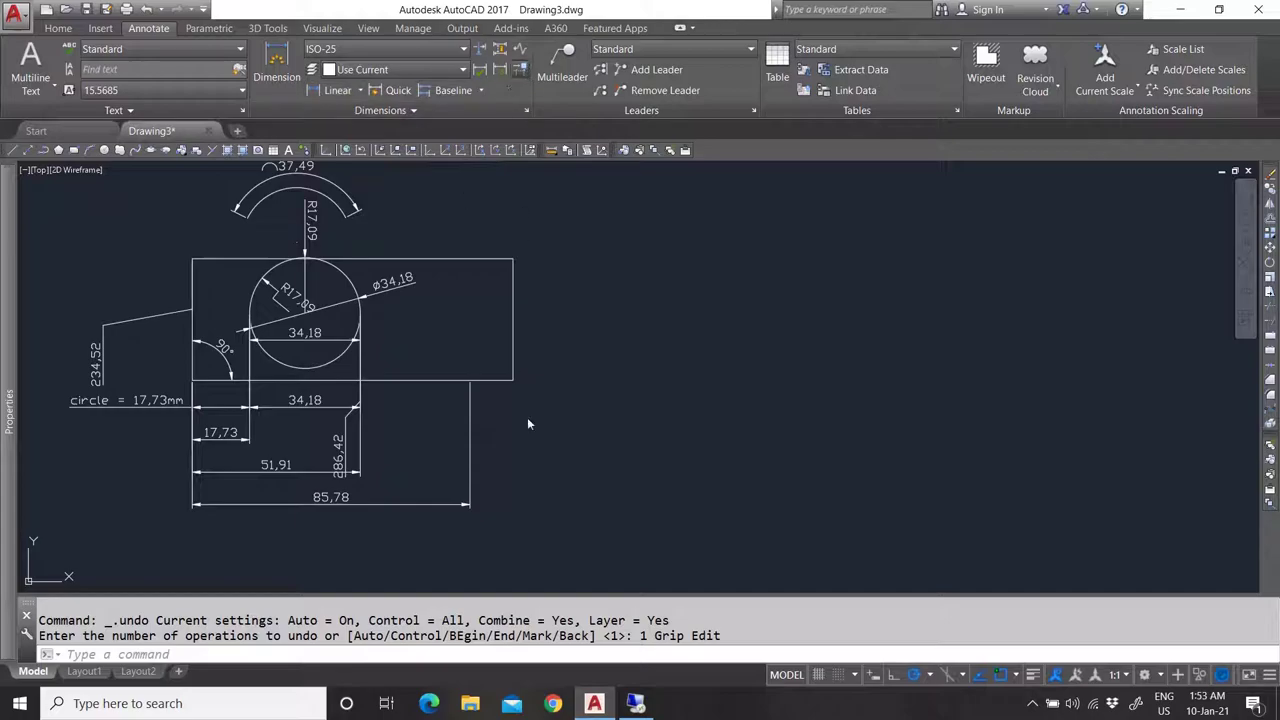
{"action": "left_click", "coordinate": [471, 430]}
{"action": "key", "text": "Return"}
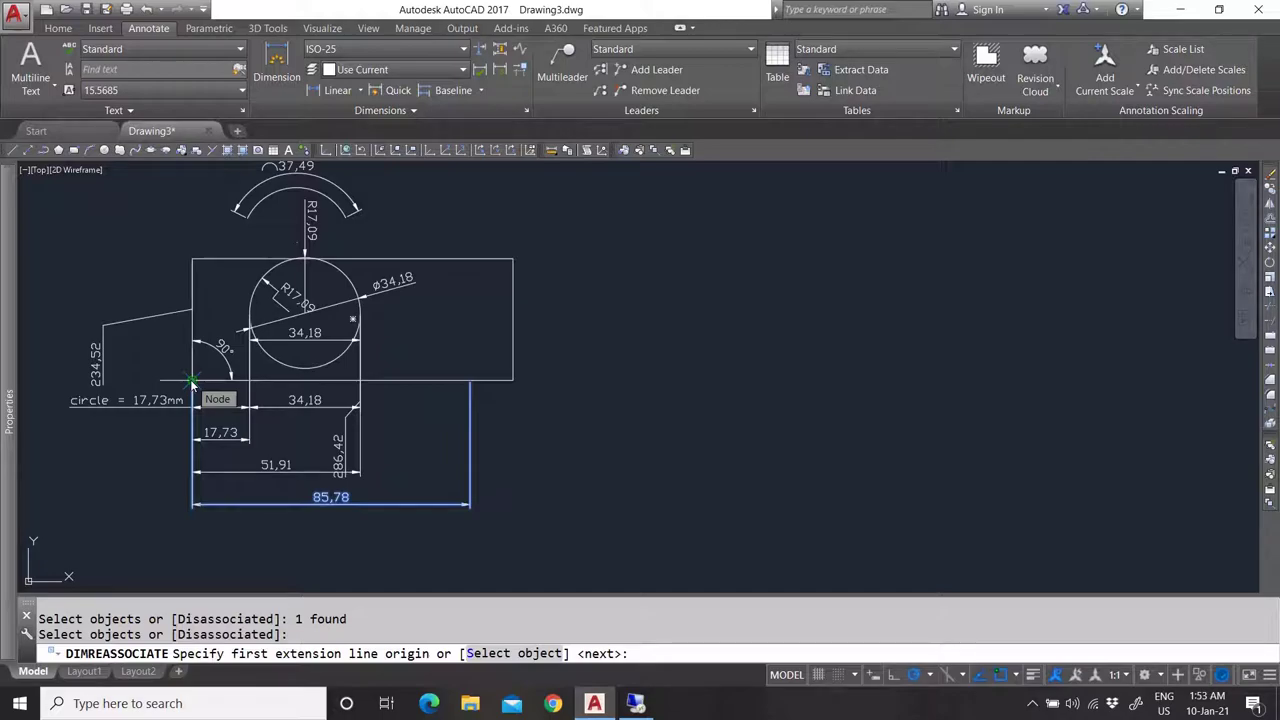
{"action": "type", "text": "S"}
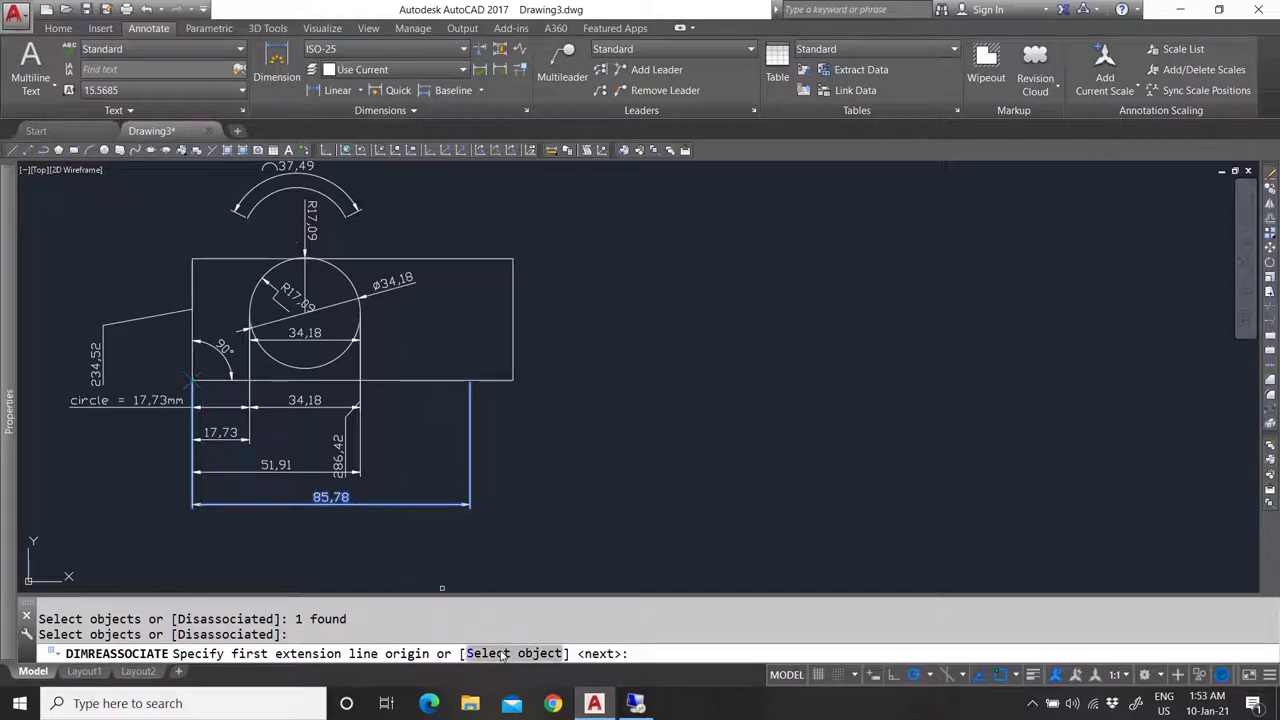
{"action": "key", "text": "Return"}
{"action": "left_click", "coordinate": [434, 382]}
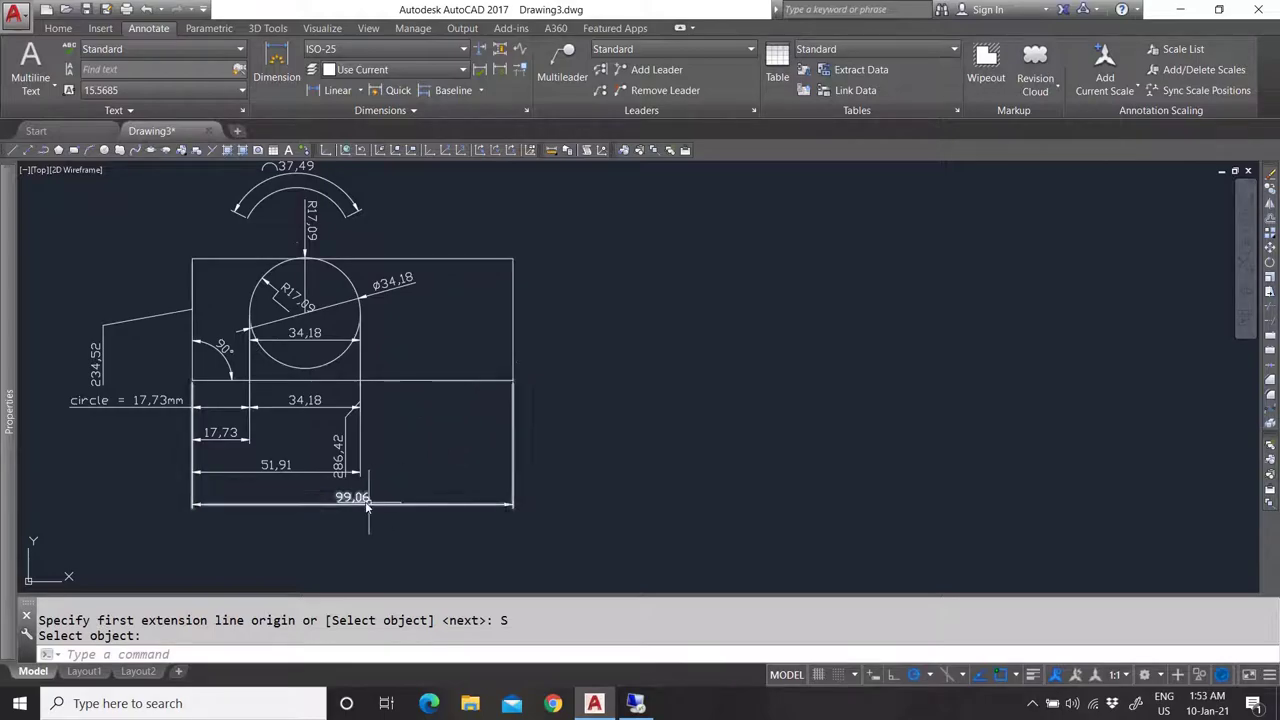
{"action": "key", "text": "Return"}
{"action": "key", "text": "Escape"}
Stretch the rectangle's right edge outward to a width of about 136, and pull it back inward to about 87.
{"action": "left_click", "coordinate": [514, 348]}
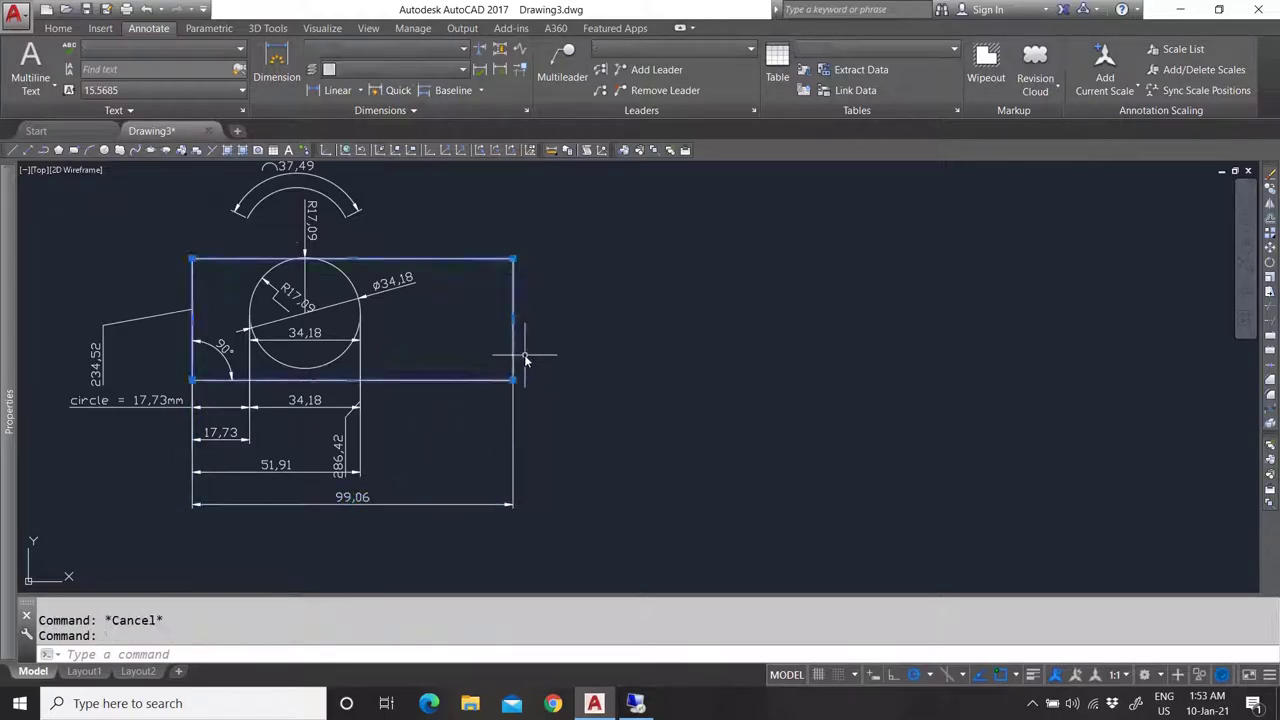
{"action": "left_click", "coordinate": [513, 320]}
{"action": "left_click", "coordinate": [632, 320]}
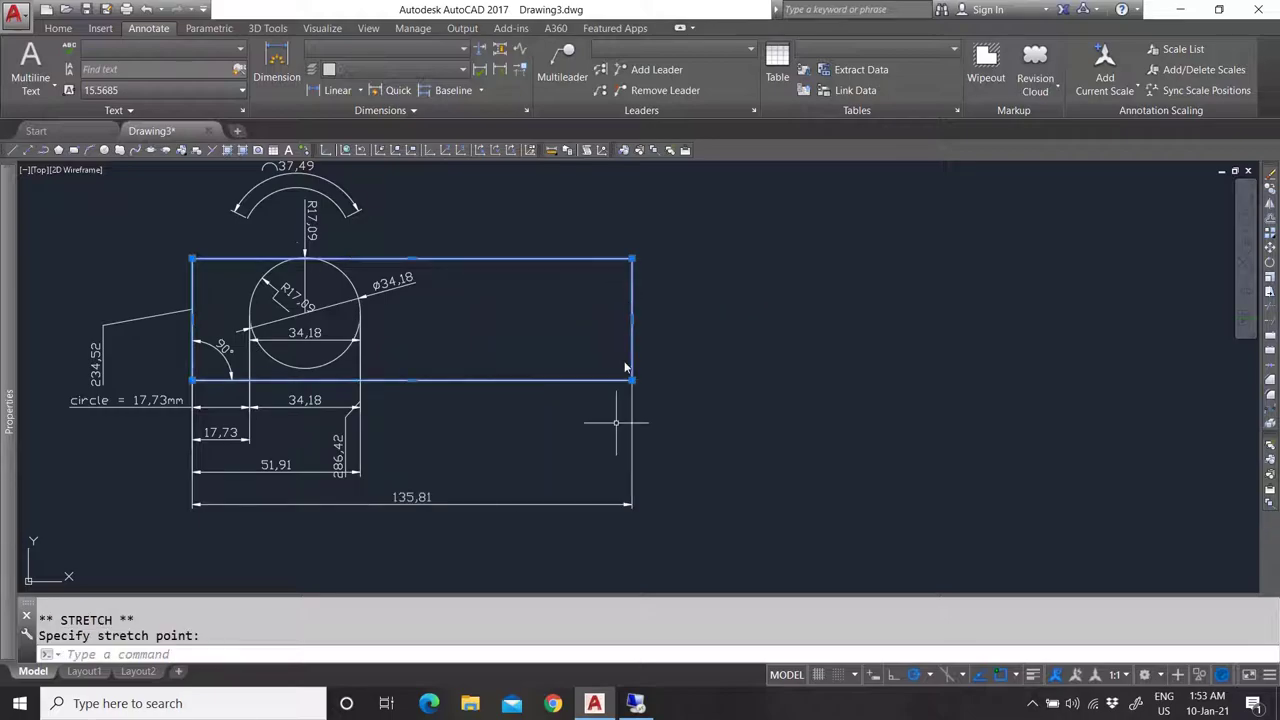
{"action": "left_click", "coordinate": [632, 320]}
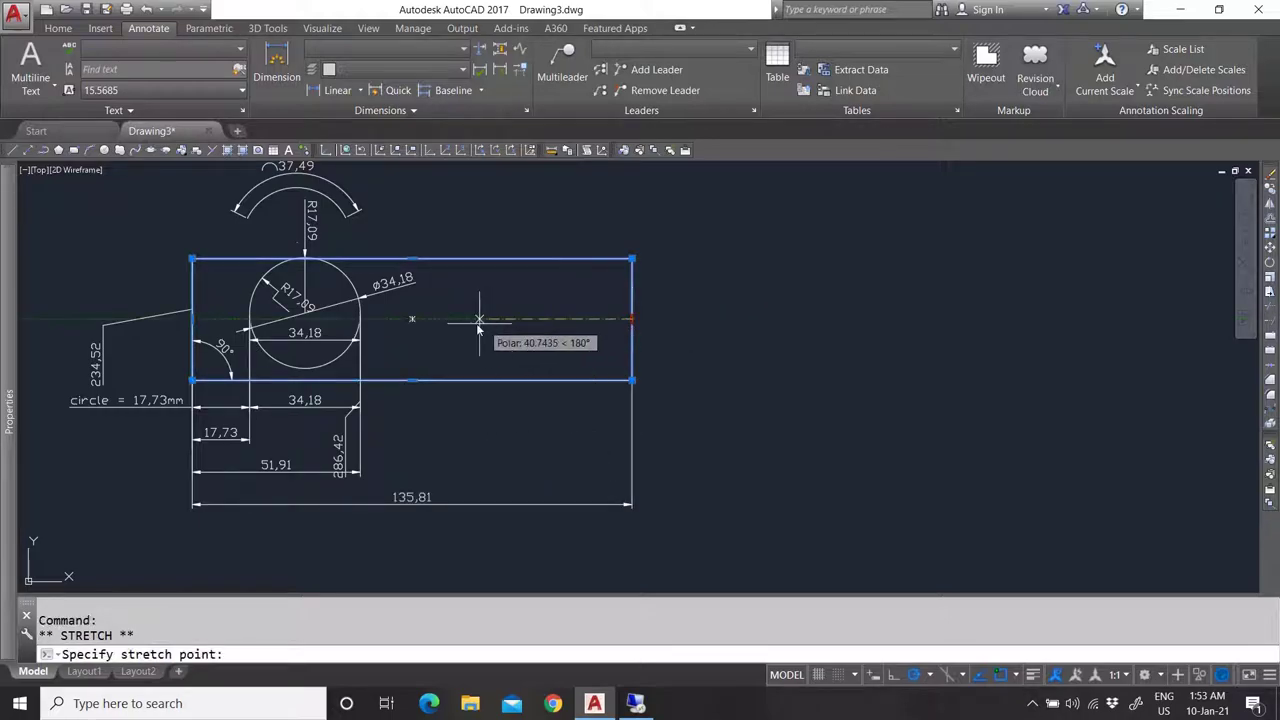
{"action": "left_click", "coordinate": [475, 345]}
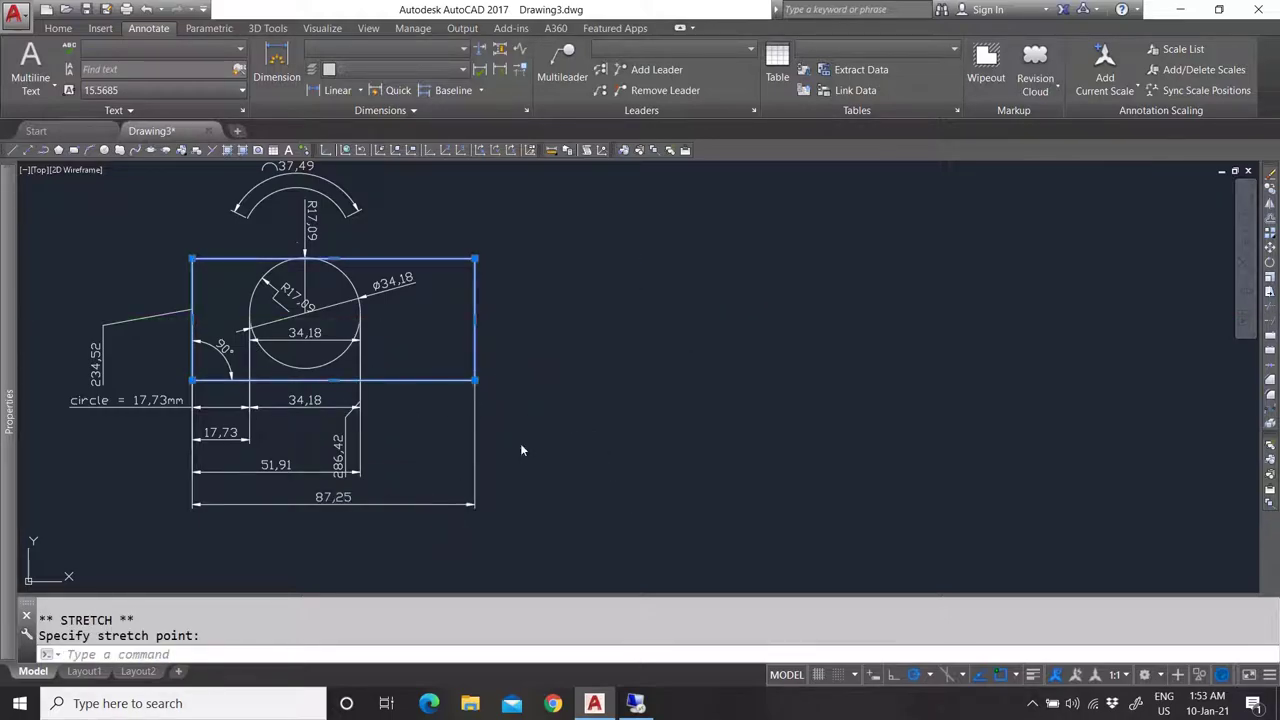
{"action": "key", "text": "Escape"}
{"action": "key", "text": "Escape"}
Stretch the rectangle's right edge horizontally outward to a rectangle width of about 137.
{"action": "left_click", "coordinate": [491, 306]}
{"action": "left_click", "coordinate": [477, 325]}
{"action": "left_click", "coordinate": [476, 319]}
{"action": "left_click", "coordinate": [637, 320]}
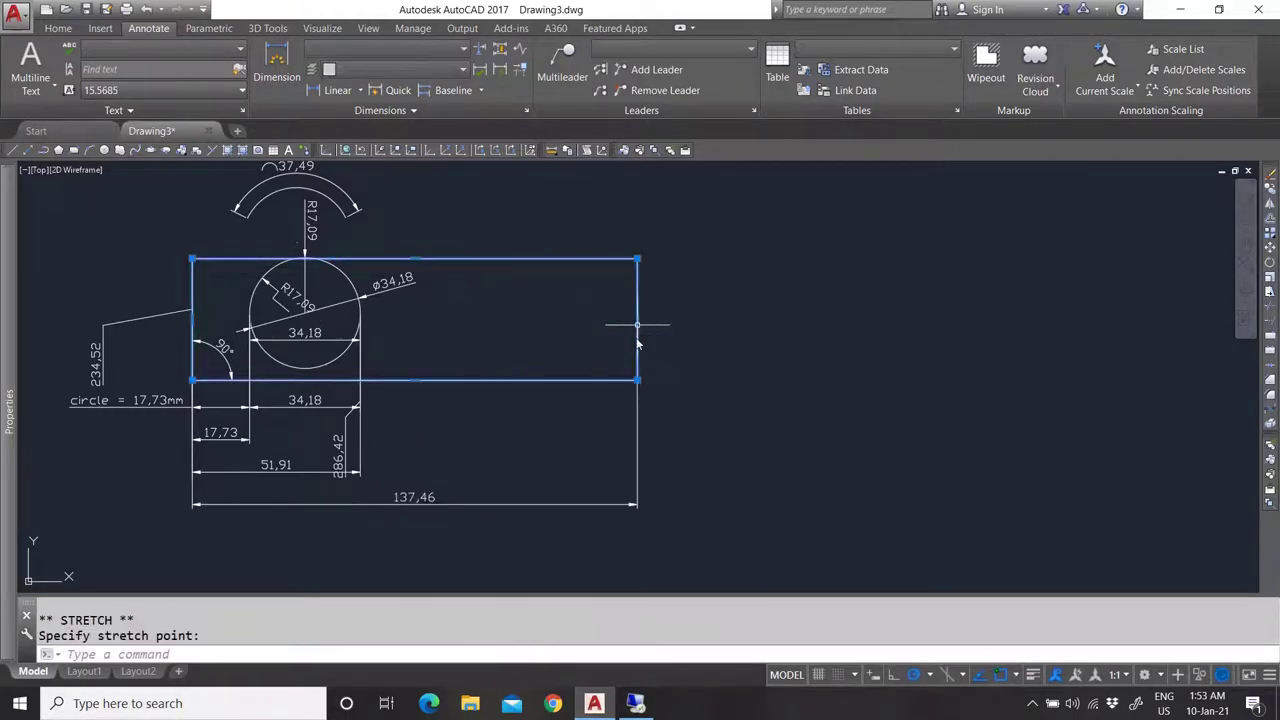
{"action": "key", "text": "Escape"}
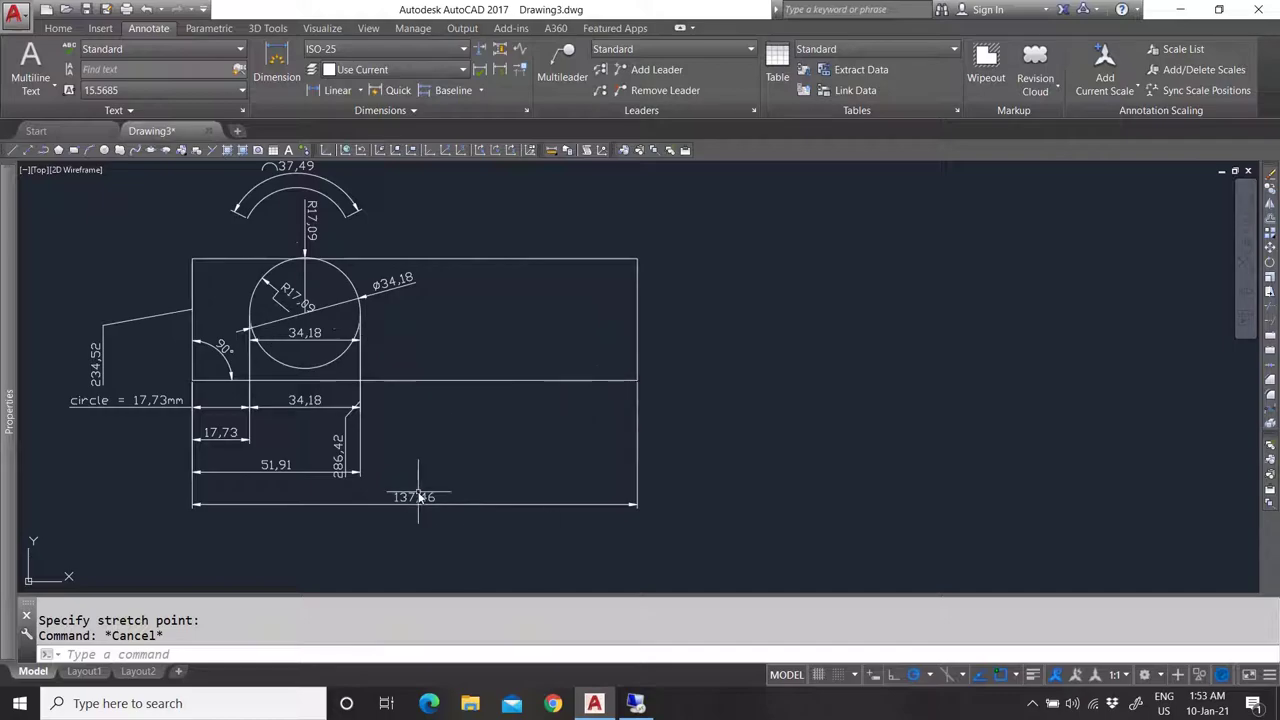
{"action": "left_click", "coordinate": [449, 109]}
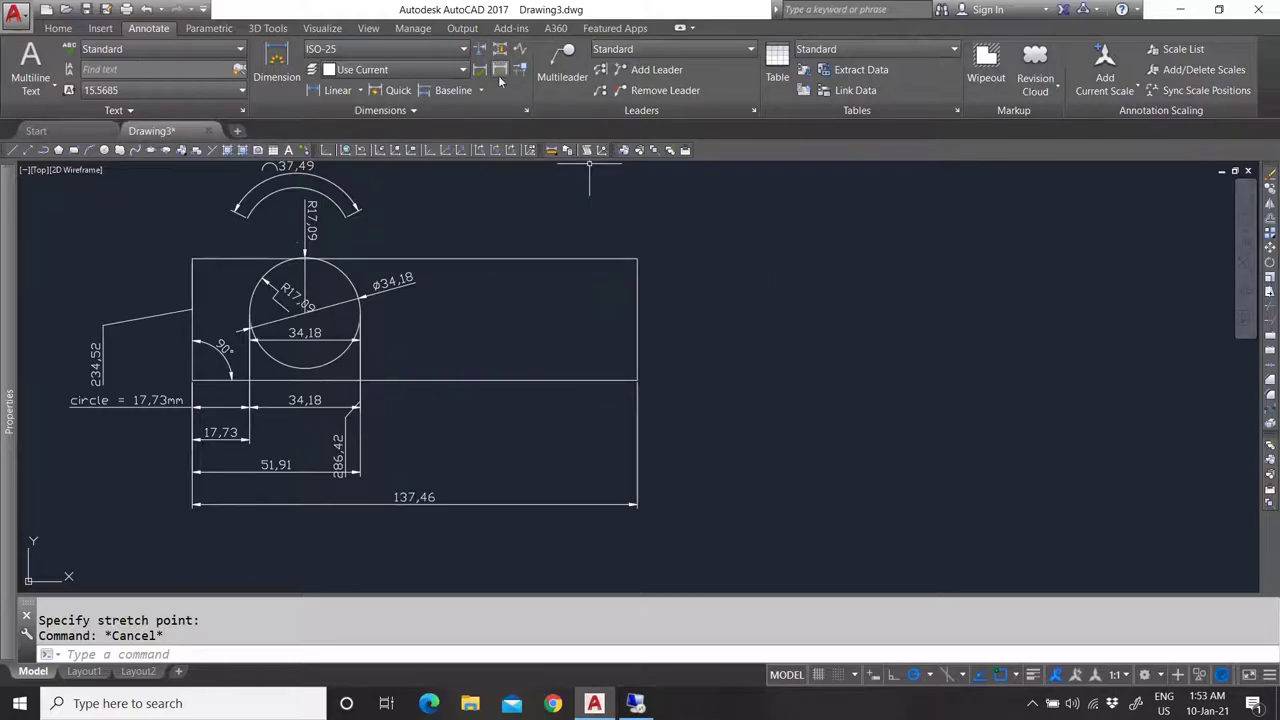
{"action": "key", "text": "Escape"}
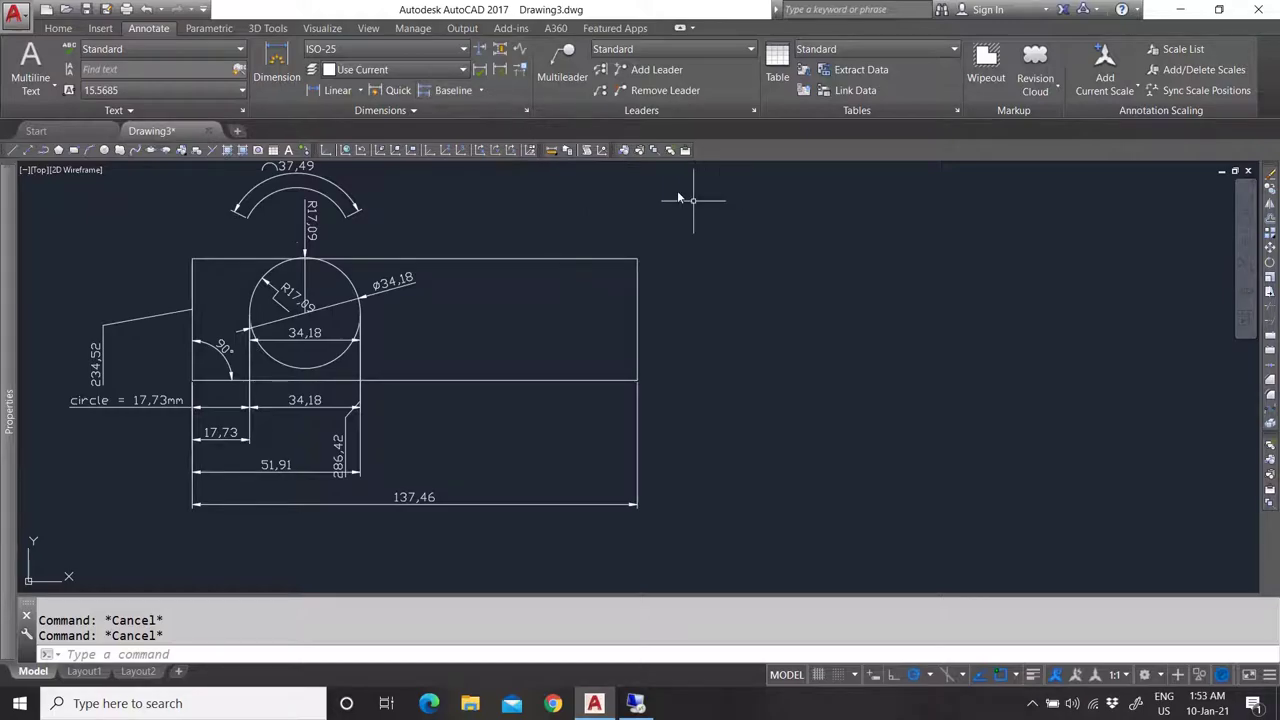
Add a multileader with its arrowhead on the rectangle's upper-right corner, its landing up and outside the rectangle, and the text dwd.
{"action": "left_click", "coordinate": [562, 68]}
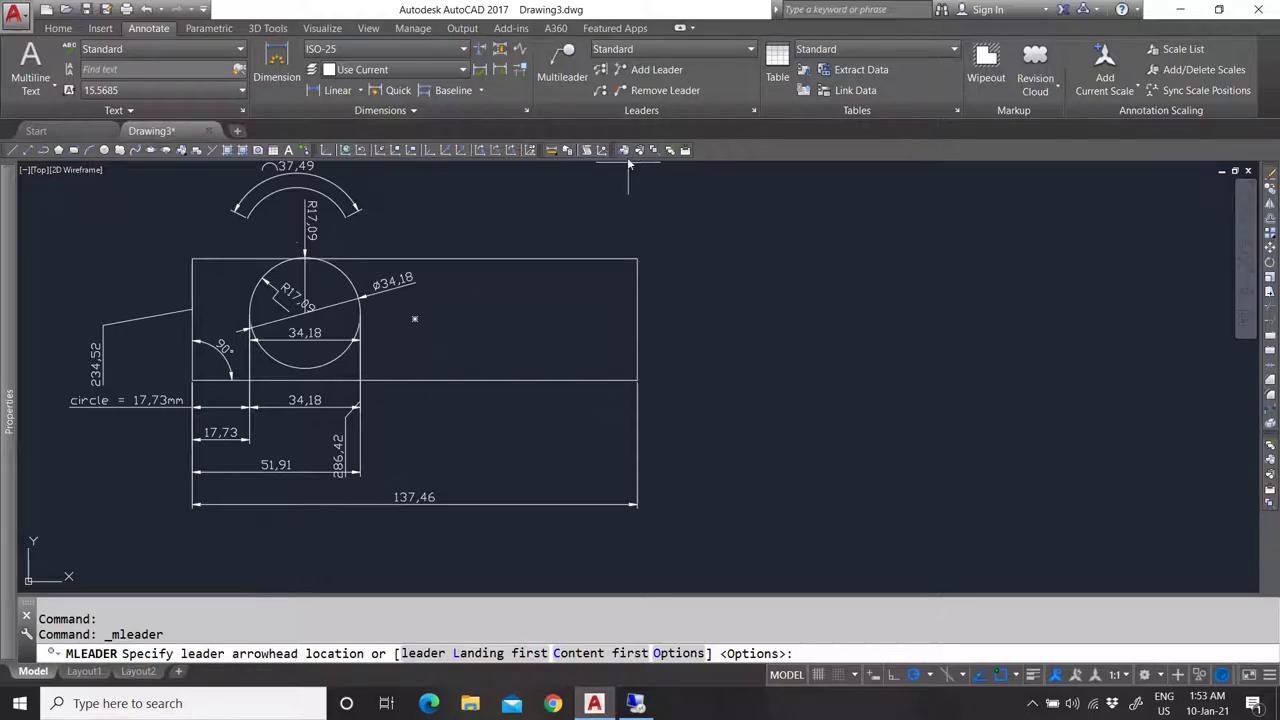
{"action": "left_click", "coordinate": [637, 259]}
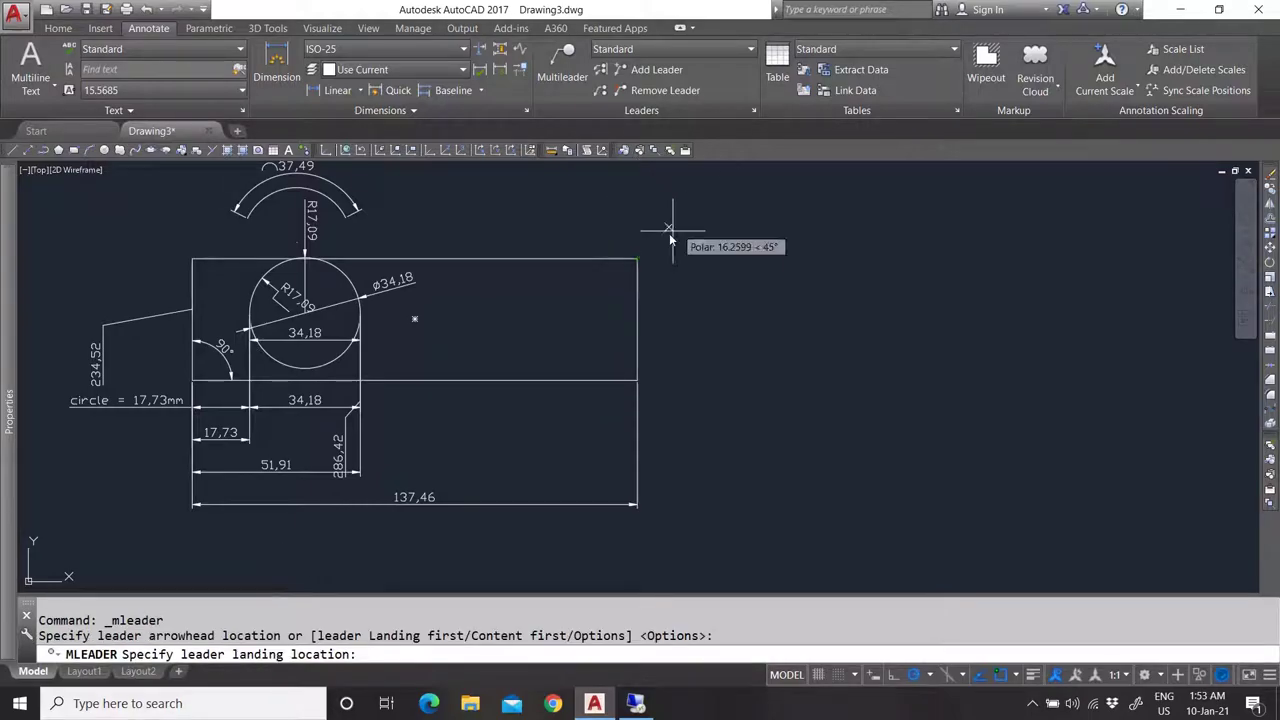
{"action": "scroll", "coordinate": [650, 245], "scroll_direction": "up", "scroll_amount": 10}
{"action": "mouse_move", "coordinate": [643, 251]}
{"action": "middle_mouse_down"}
{"action": "mouse_move", "coordinate": [594, 329]}
{"action": "mouse_move", "coordinate": [562, 332]}
{"action": "middle_mouse_up"}
{"action": "scroll", "coordinate": [600, 286], "scroll_direction": "up", "scroll_amount": 2}
{"action": "scroll", "coordinate": [623, 271], "scroll_direction": "down", "scroll_amount": 3}
{"action": "scroll", "coordinate": [562, 332], "scroll_direction": "down", "scroll_amount": 2}
{"action": "scroll", "coordinate": [629, 286], "scroll_direction": "up", "scroll_amount": 2}
{"action": "scroll", "coordinate": [522, 433], "scroll_direction": "down", "scroll_amount": 6}
{"action": "scroll", "coordinate": [515, 432], "scroll_direction": "up", "scroll_amount": 8}
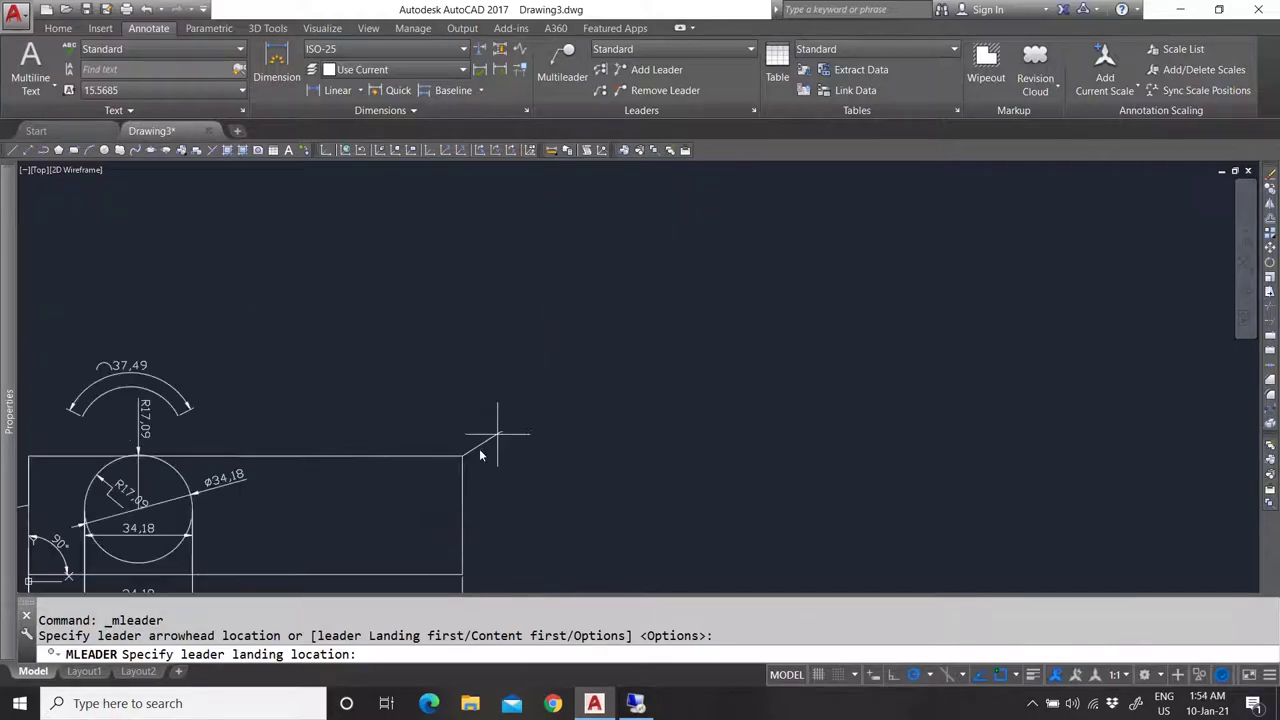
{"action": "mouse_move", "coordinate": [491, 423]}
{"action": "middle_mouse_down"}
{"action": "mouse_move", "coordinate": [434, 434]}
{"action": "mouse_move", "coordinate": [498, 433]}
{"action": "middle_mouse_up"}
{"action": "scroll", "coordinate": [498, 437], "scroll_direction": "up", "scroll_amount": 2}
{"action": "scroll", "coordinate": [537, 452], "scroll_direction": "up", "scroll_amount": 1}
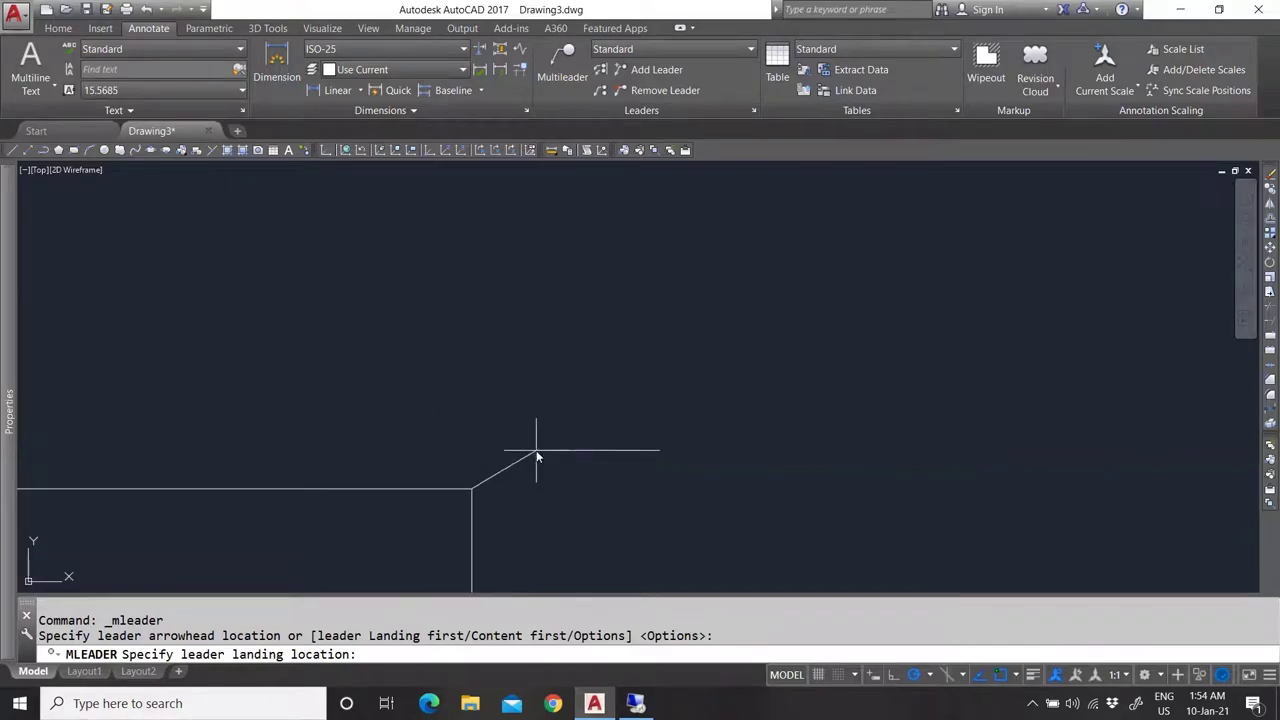
{"action": "left_click", "coordinate": [619, 341]}
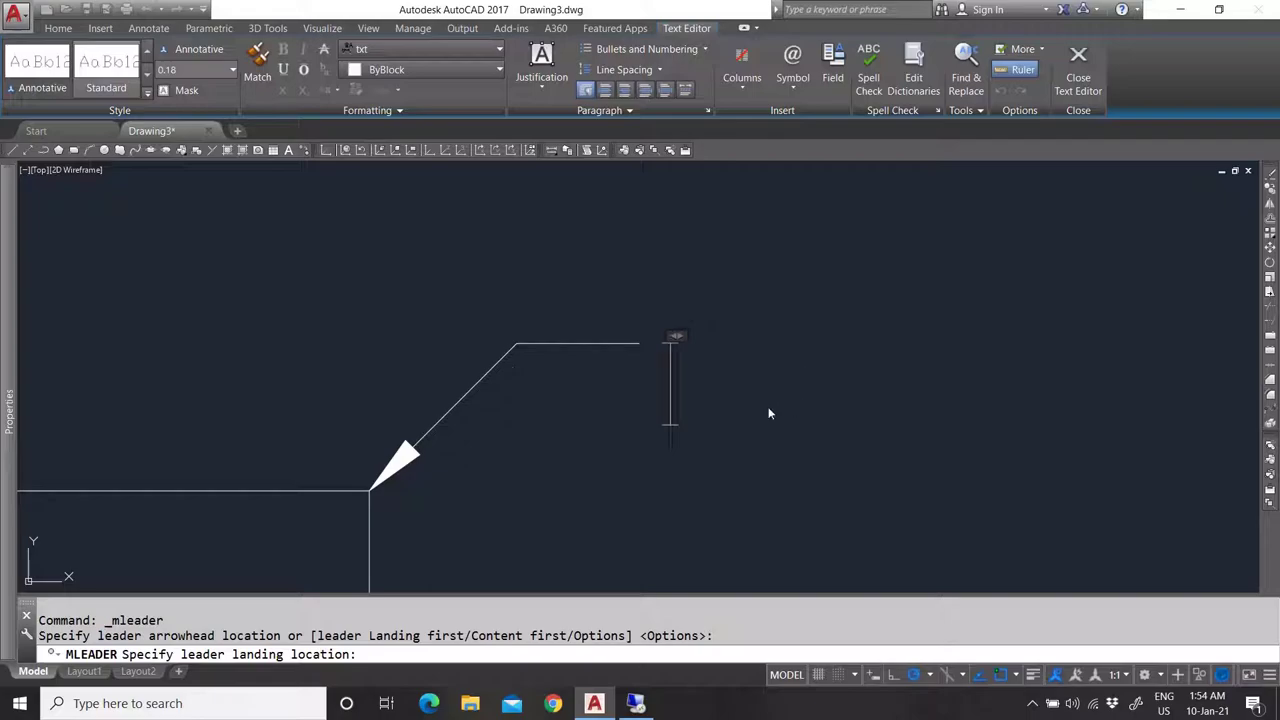
{"action": "type", "text": "dwd"}
{"action": "left_click", "coordinate": [749, 491]}
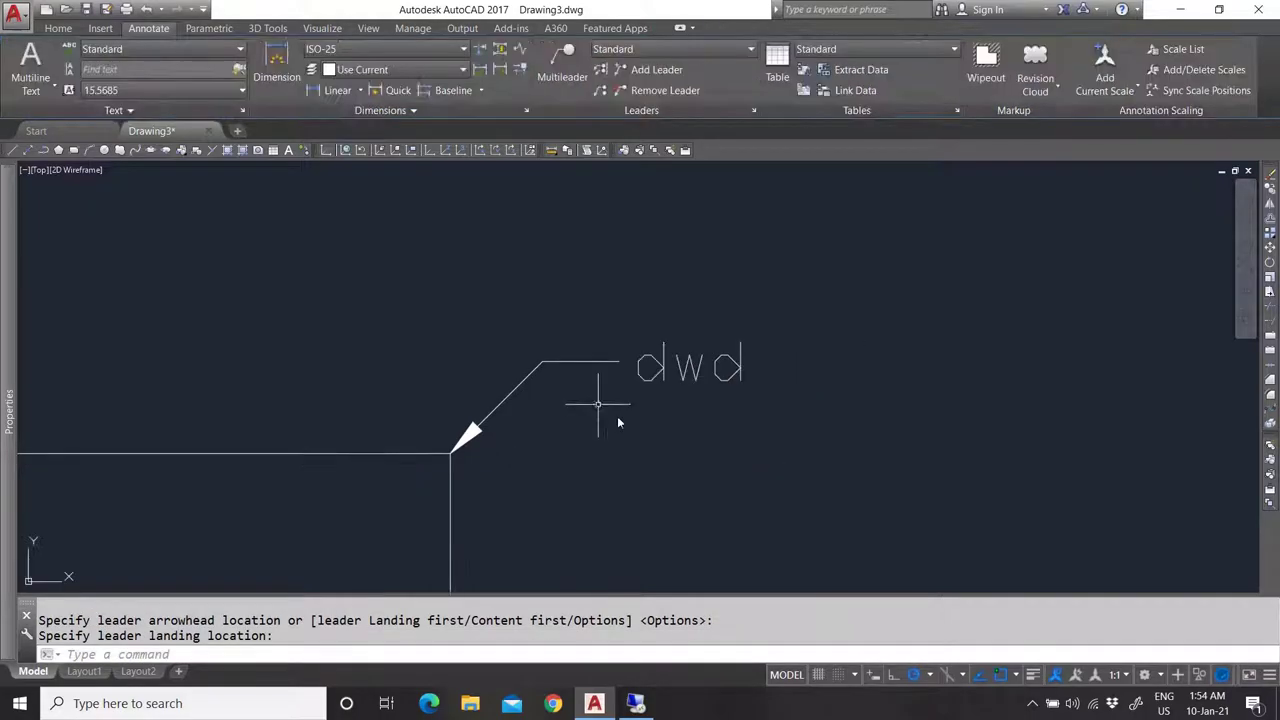
Try Bottom of top line as the dwd multileader's left attachment, and settle on Underline top line.
{"action": "left_click", "coordinate": [728, 428]}
{"action": "left_click", "coordinate": [595, 332]}
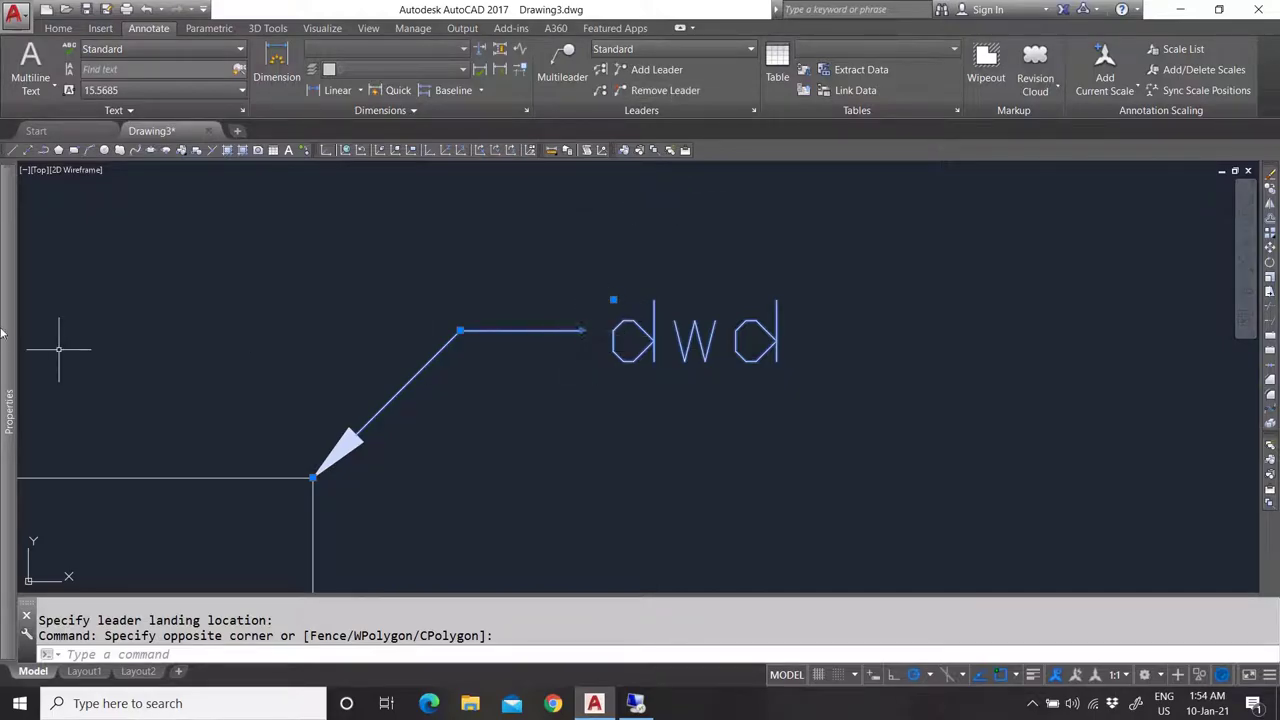
{"action": "mouse_move", "coordinate": [8, 340]}
{"action": "scroll", "coordinate": [305, 482], "scroll_direction": "down", "scroll_amount": 4}
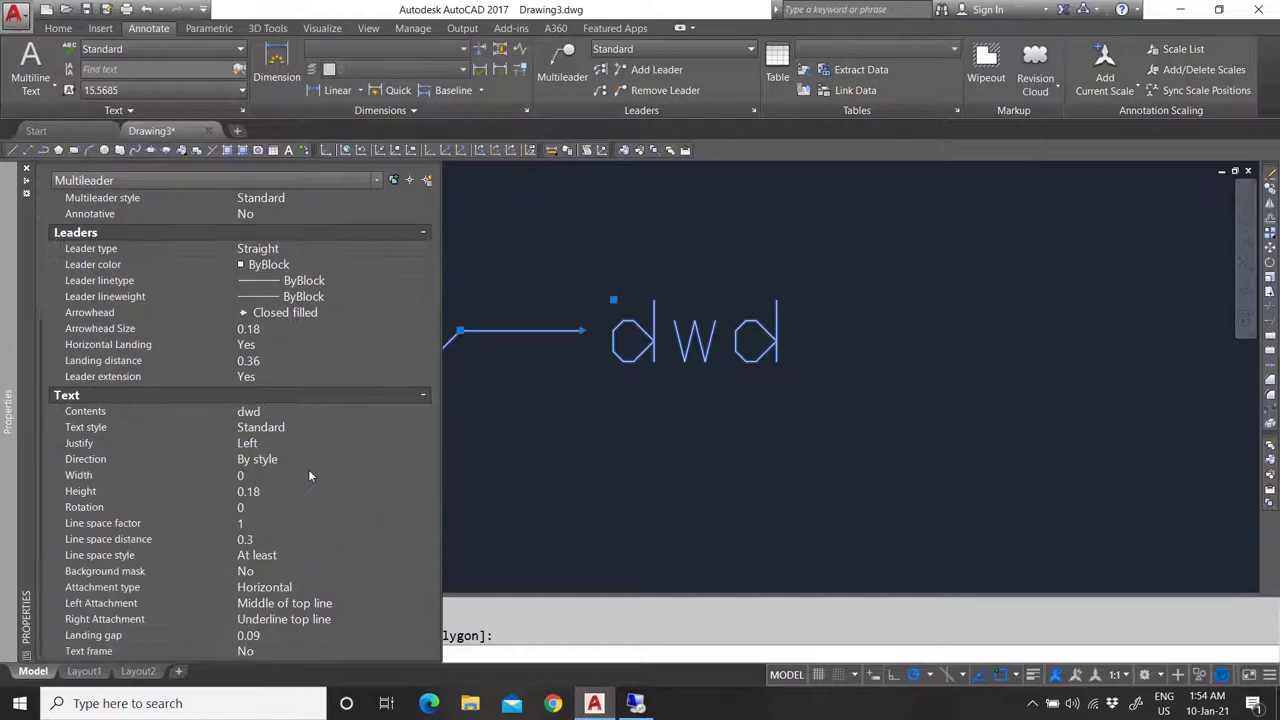
{"action": "left_click", "coordinate": [272, 604]}
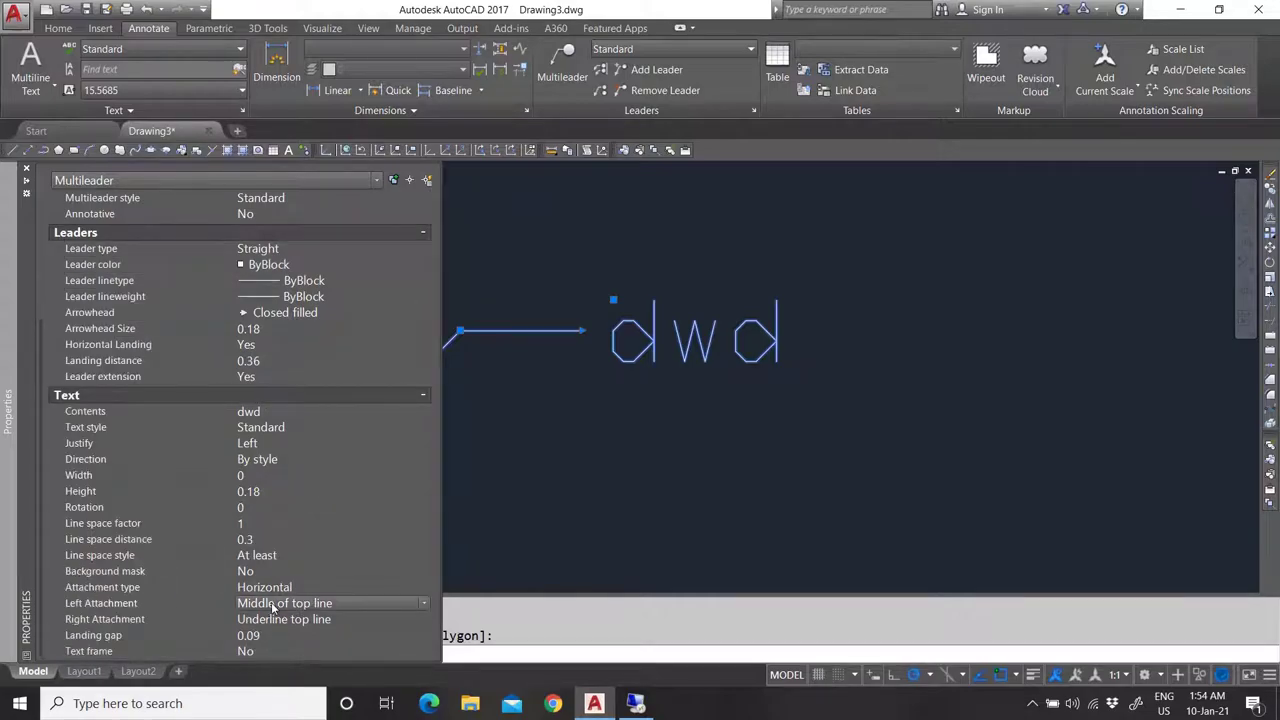
{"action": "left_click", "coordinate": [337, 604]}
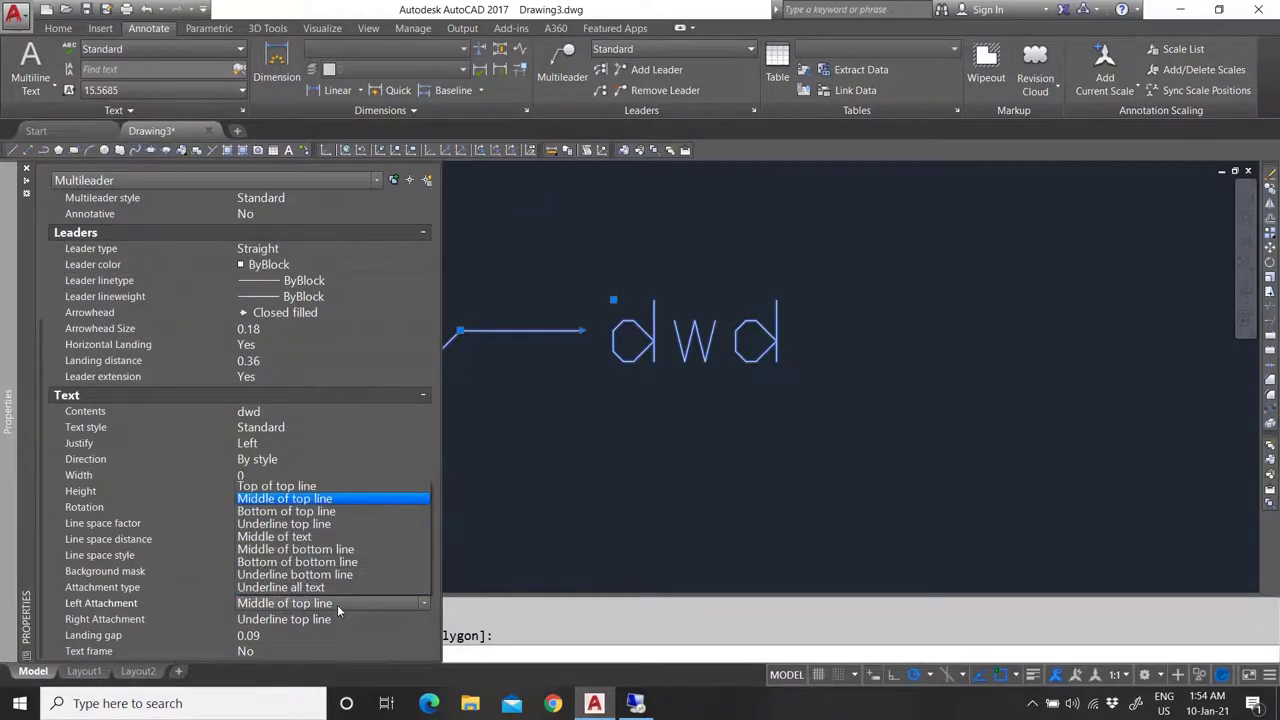
{"action": "left_click", "coordinate": [313, 514]}
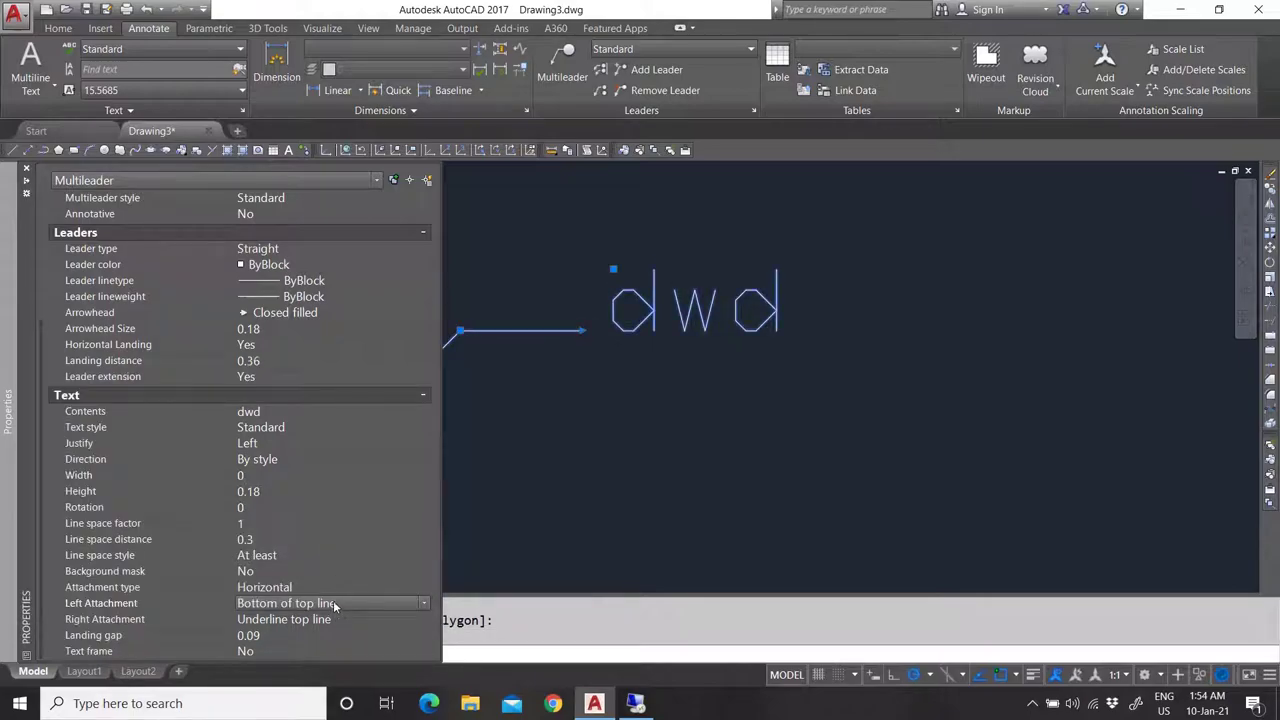
{"action": "left_click", "coordinate": [333, 606]}
{"action": "left_click", "coordinate": [325, 524]}
{"action": "key", "text": "Escape"}
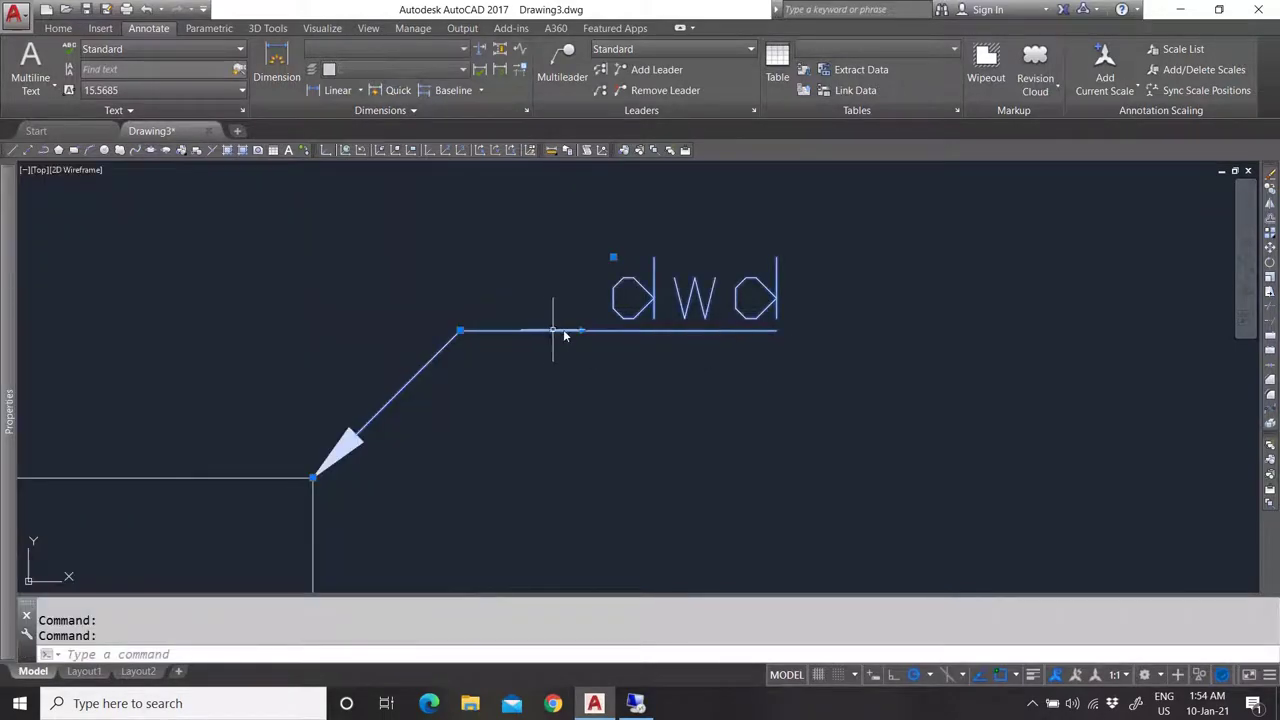
Add a second text line reading wef below dwd in the multileader.
{"action": "double_click", "coordinate": [613, 300]}
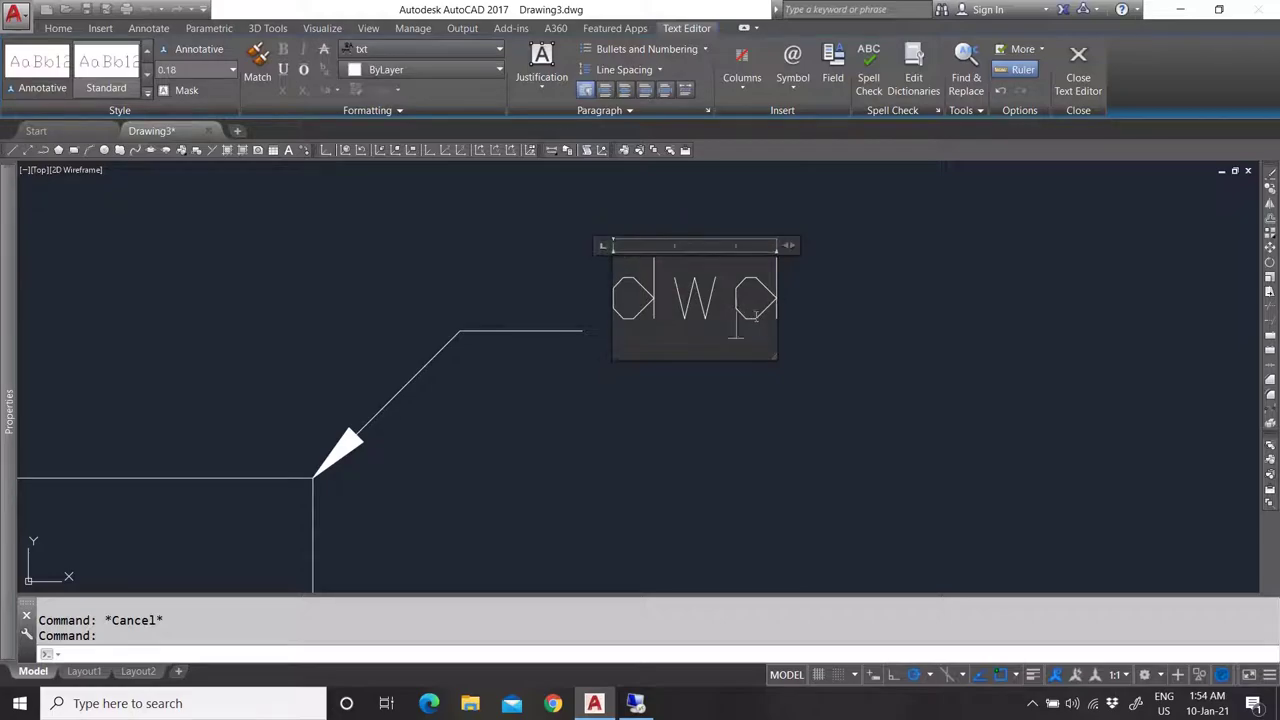
{"action": "key", "text": "Return"}
{"action": "type", "text": "wef"}
{"action": "left_click", "coordinate": [851, 454]}
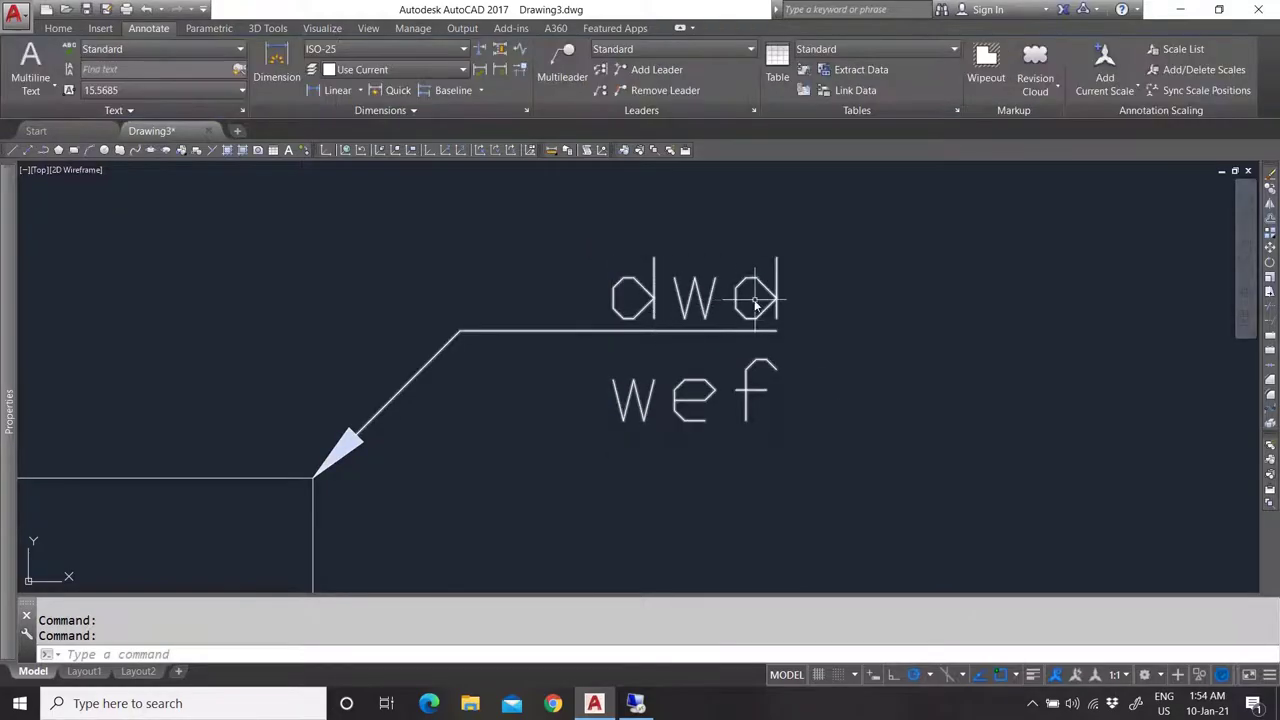
Examine the left and right attachment settings in the two-line multileader's properties.
{"action": "left_click", "coordinate": [694, 333]}
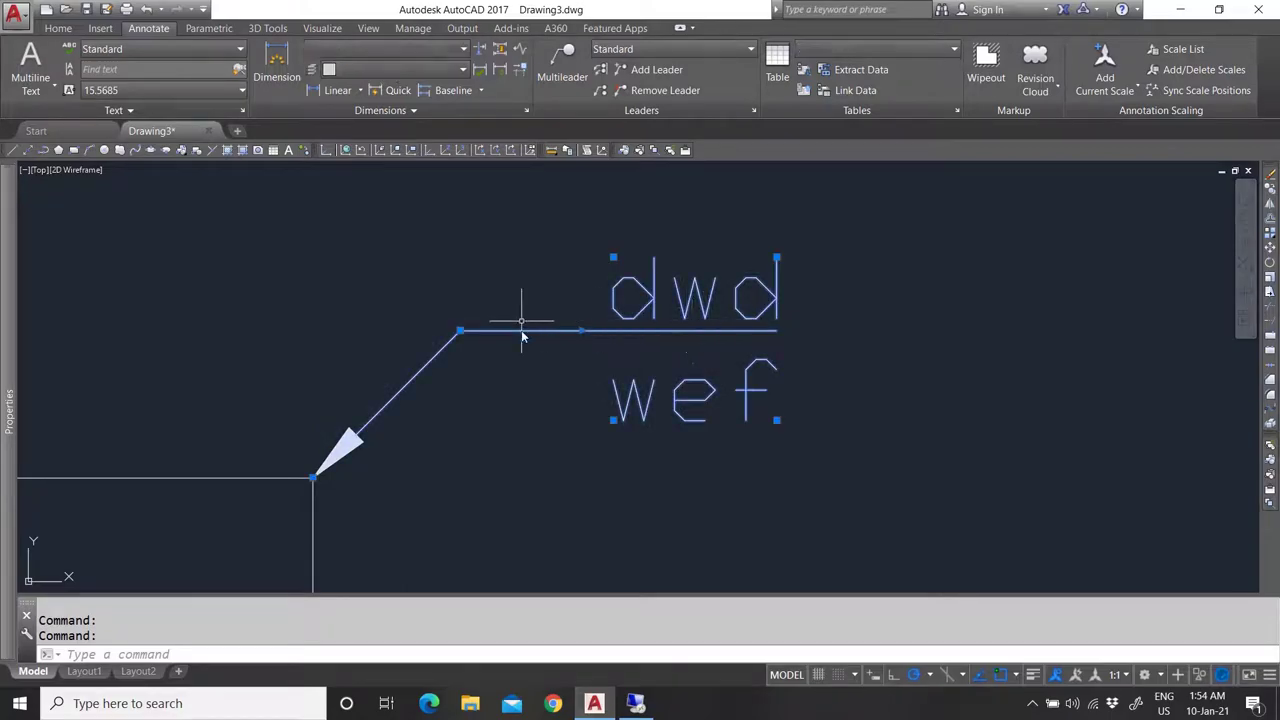
{"action": "scroll", "coordinate": [521, 330], "scroll_direction": "down", "scroll_amount": 3}
{"action": "scroll", "coordinate": [528, 349], "scroll_direction": "up", "scroll_amount": 2}
{"action": "mouse_move", "coordinate": [509, 347]}
{"action": "left_mouse_down"}
{"action": "mouse_move", "coordinate": [434, 277]}
{"action": "mouse_move", "coordinate": [86, 343]}
{"action": "left_mouse_up"}
{"action": "key", "text": "ctrl+1"}
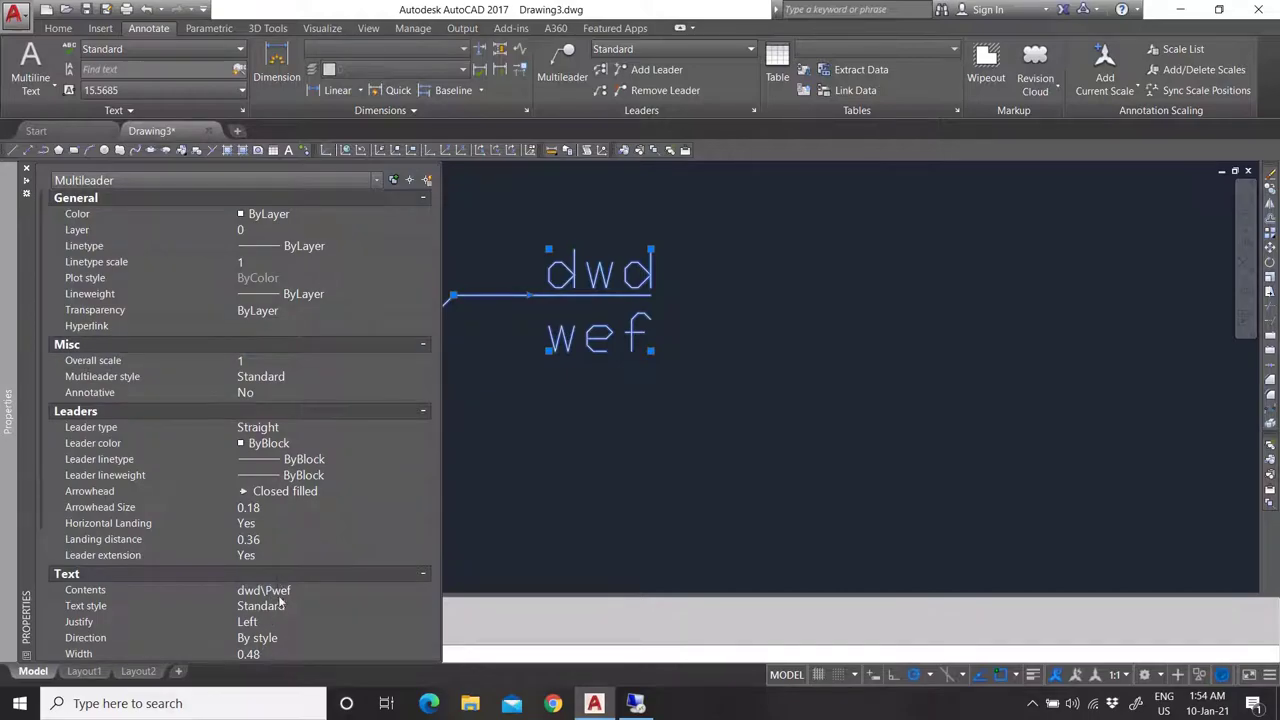
{"action": "scroll", "coordinate": [290, 500], "scroll_direction": "down", "scroll_amount": 4}
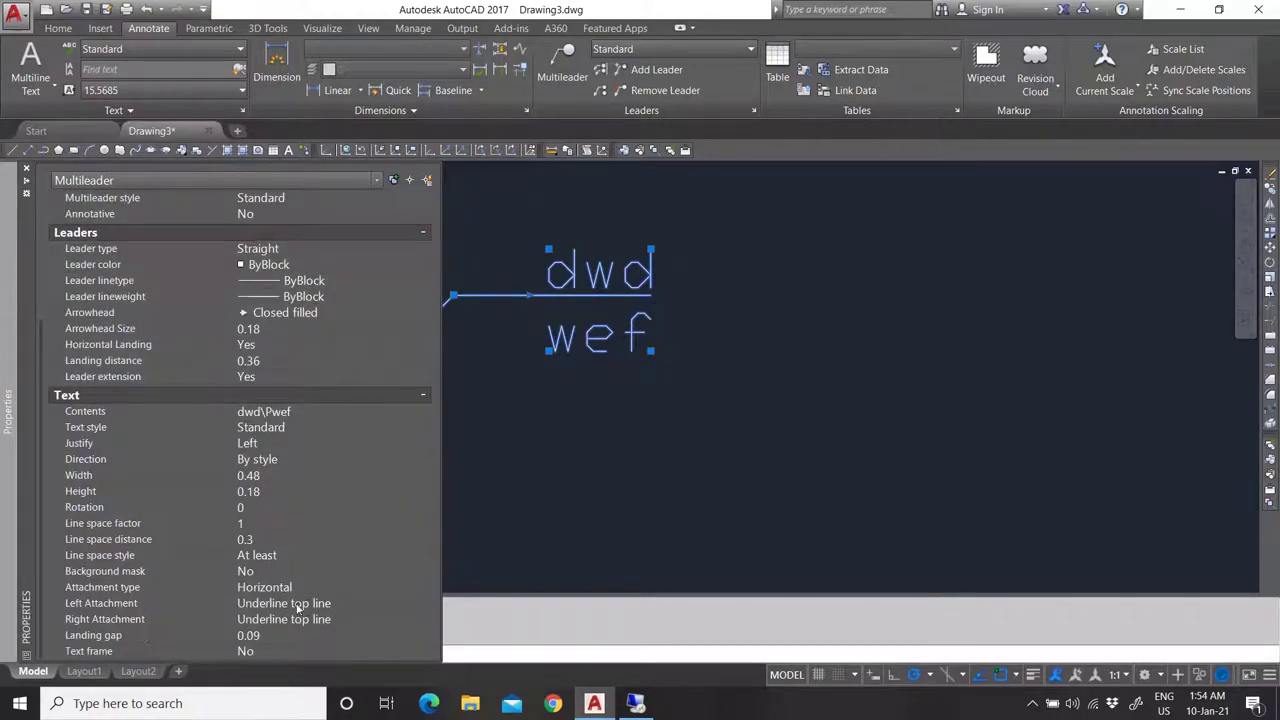
{"action": "scroll", "coordinate": [686, 362], "scroll_direction": "down", "scroll_amount": 3}
{"action": "scroll", "coordinate": [630, 325], "scroll_direction": "up", "scroll_amount": 2}
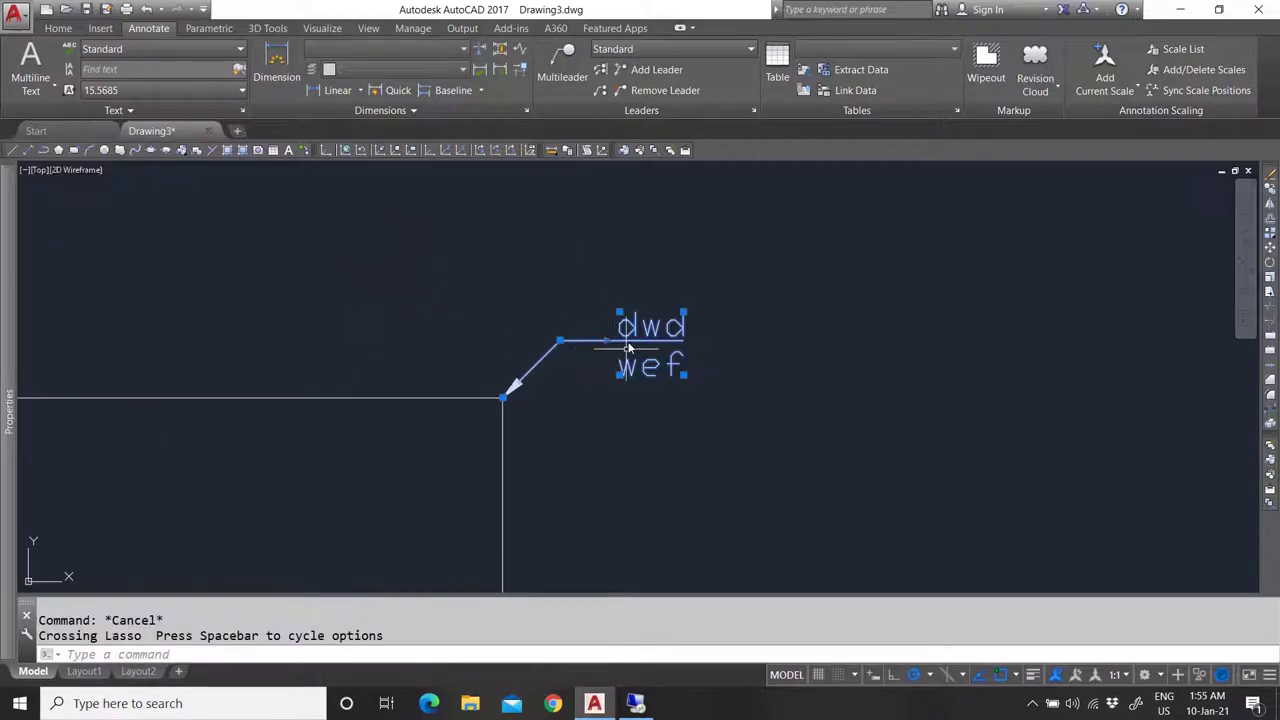
Raise the multileader's text slightly, and move it across to the left side of the rectangle's upper-right corner.
{"action": "left_click", "coordinate": [681, 313]}
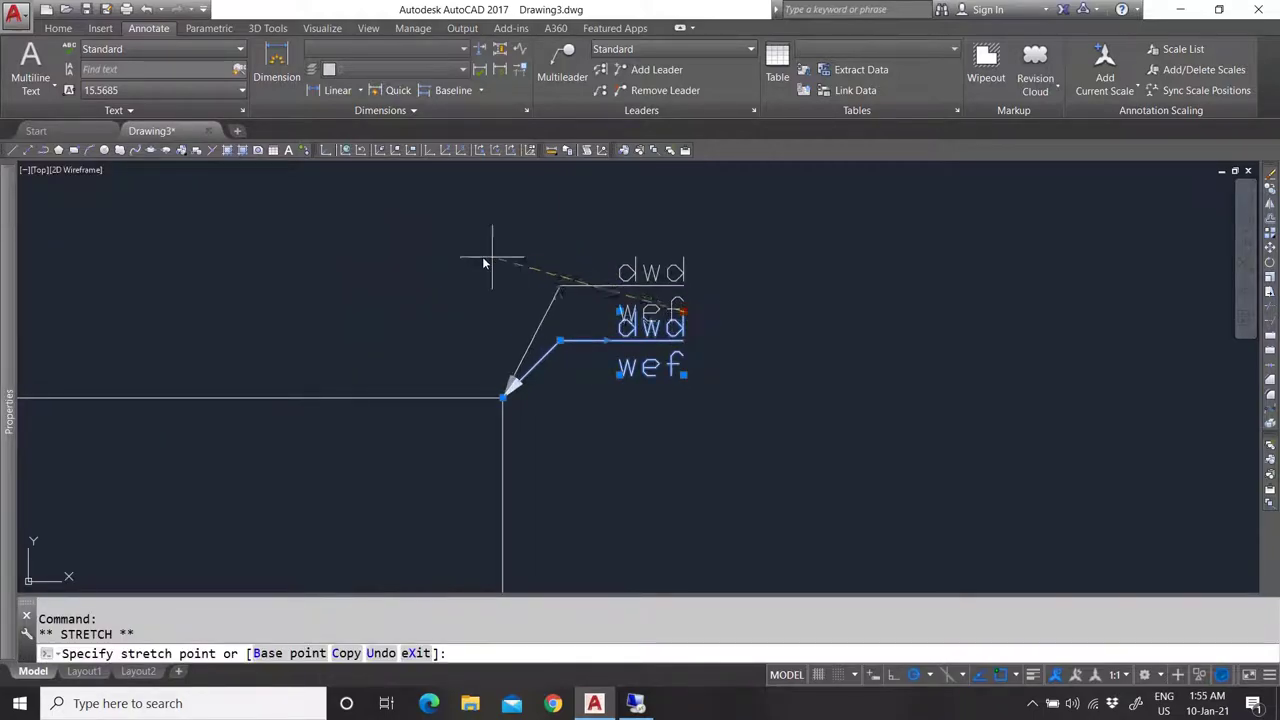
{"action": "left_click", "coordinate": [420, 265]}
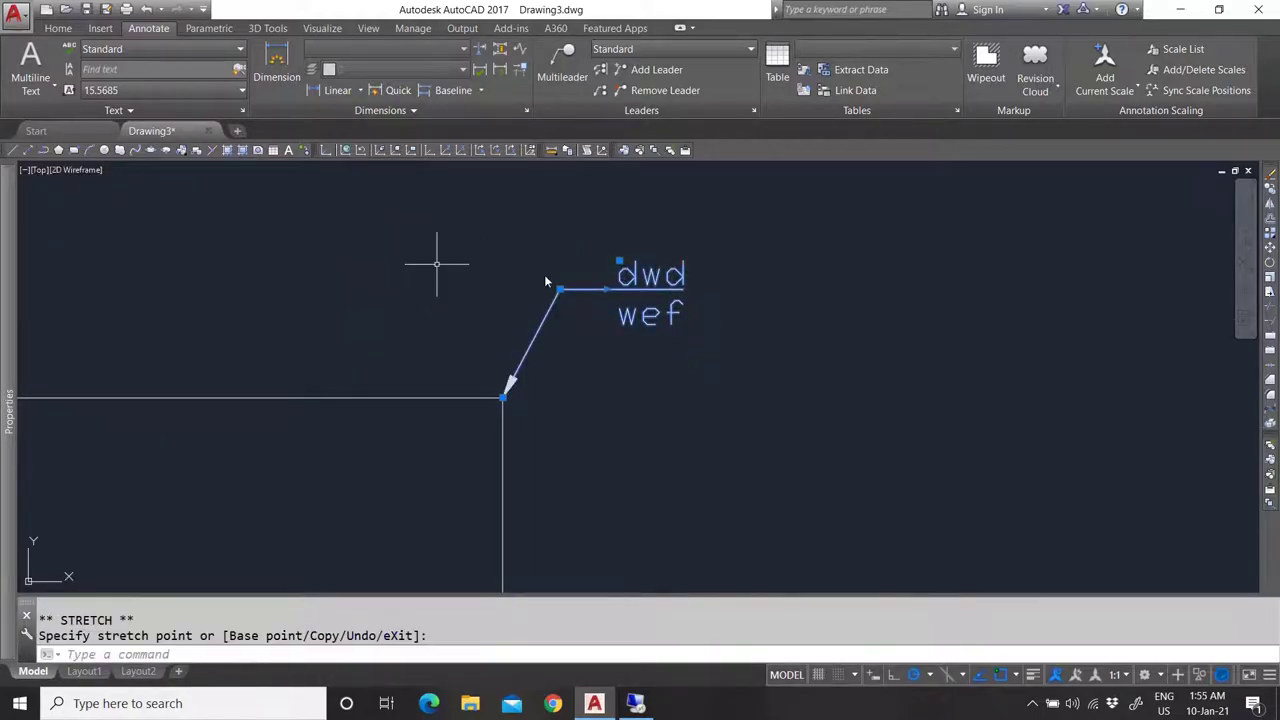
{"action": "left_click", "coordinate": [621, 263]}
{"action": "left_click", "coordinate": [339, 261]}
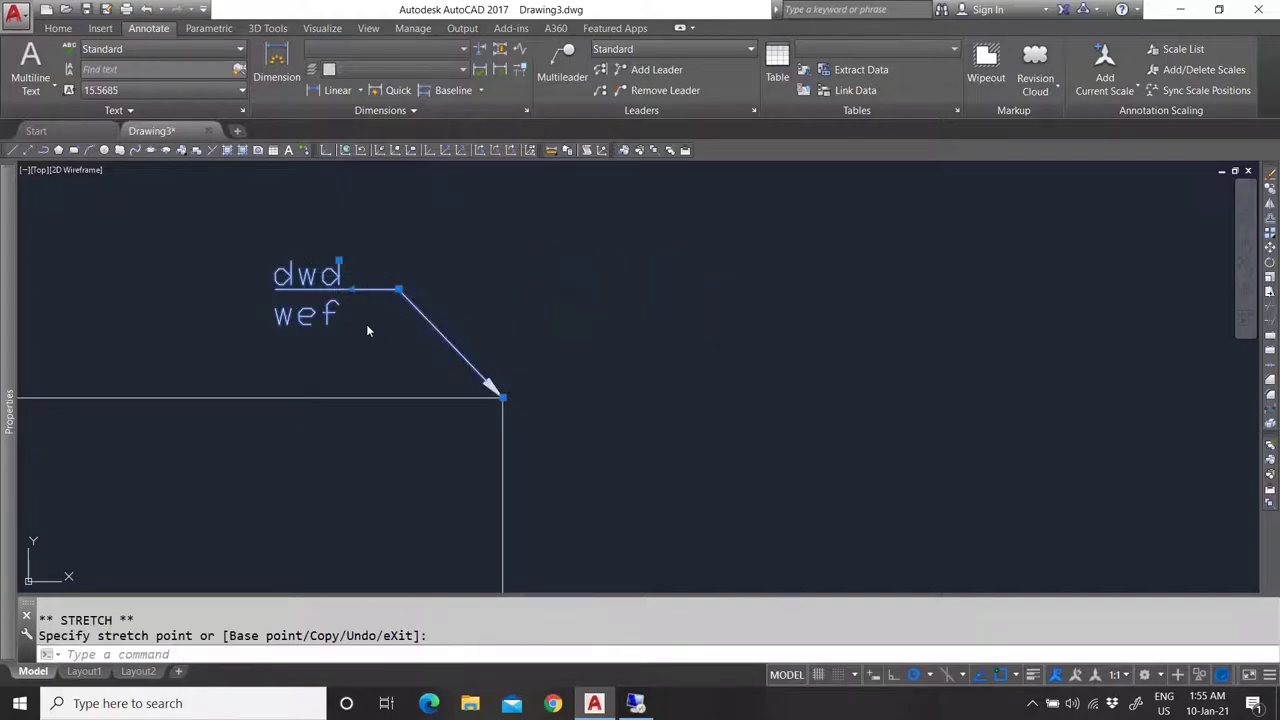
{"action": "key", "text": "Escape"}
Set the dwd/wef multileader's right attachment to Middle of text.
{"action": "scroll", "coordinate": [294, 264], "scroll_direction": "up", "scroll_amount": 2}
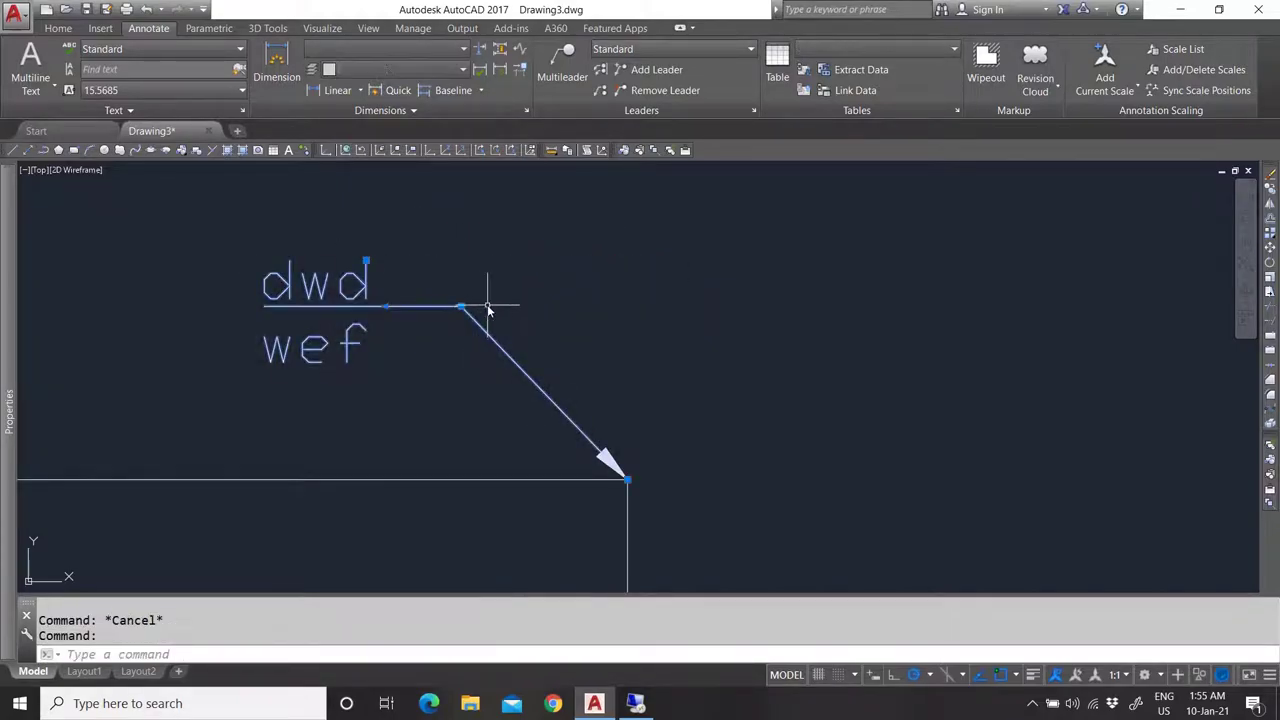
{"action": "key", "text": "Escape"}
{"action": "left_click", "coordinate": [406, 350]}
{"action": "left_click_drag", "start_coordinate": [362, 275], "coordinate": [300, 290]}
{"action": "key", "text": "ctrl+1"}
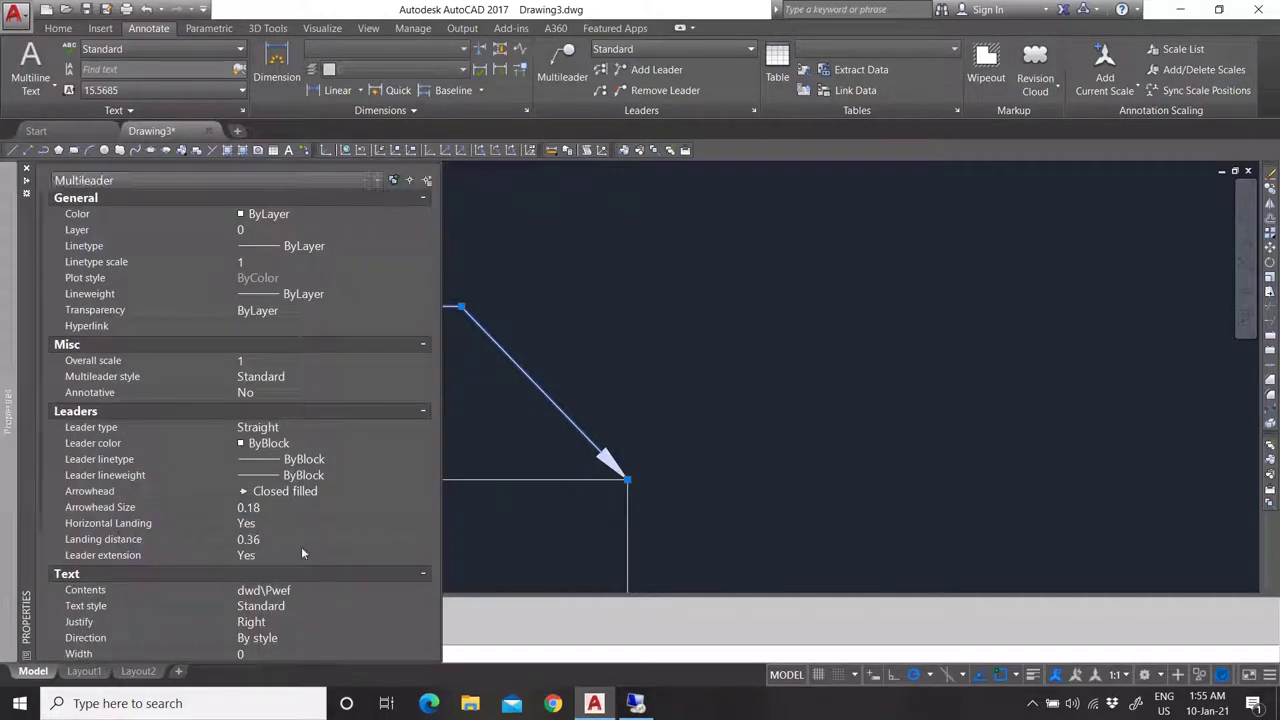
{"action": "scroll", "coordinate": [302, 550], "scroll_direction": "down", "scroll_amount": 4}
{"action": "left_click", "coordinate": [330, 619]}
{"action": "left_click", "coordinate": [330, 619]}
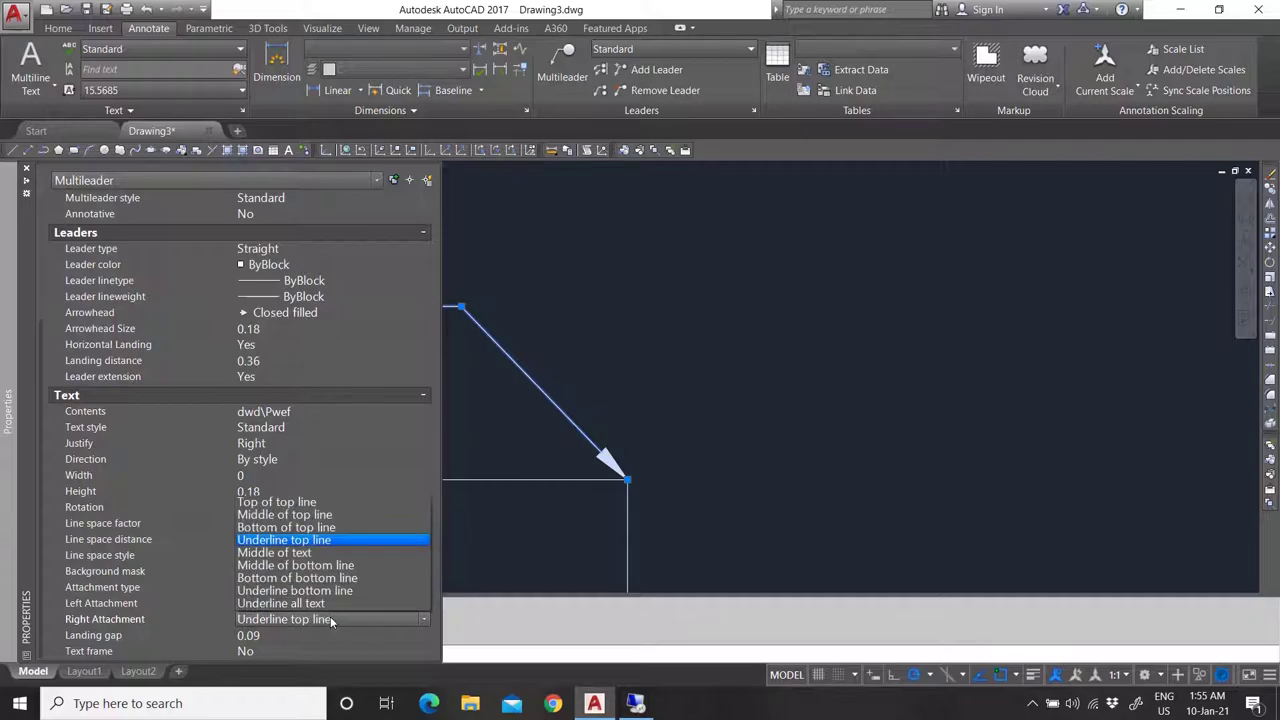
{"action": "left_click", "coordinate": [274, 552]}
{"action": "key", "text": "ctrl+1"}
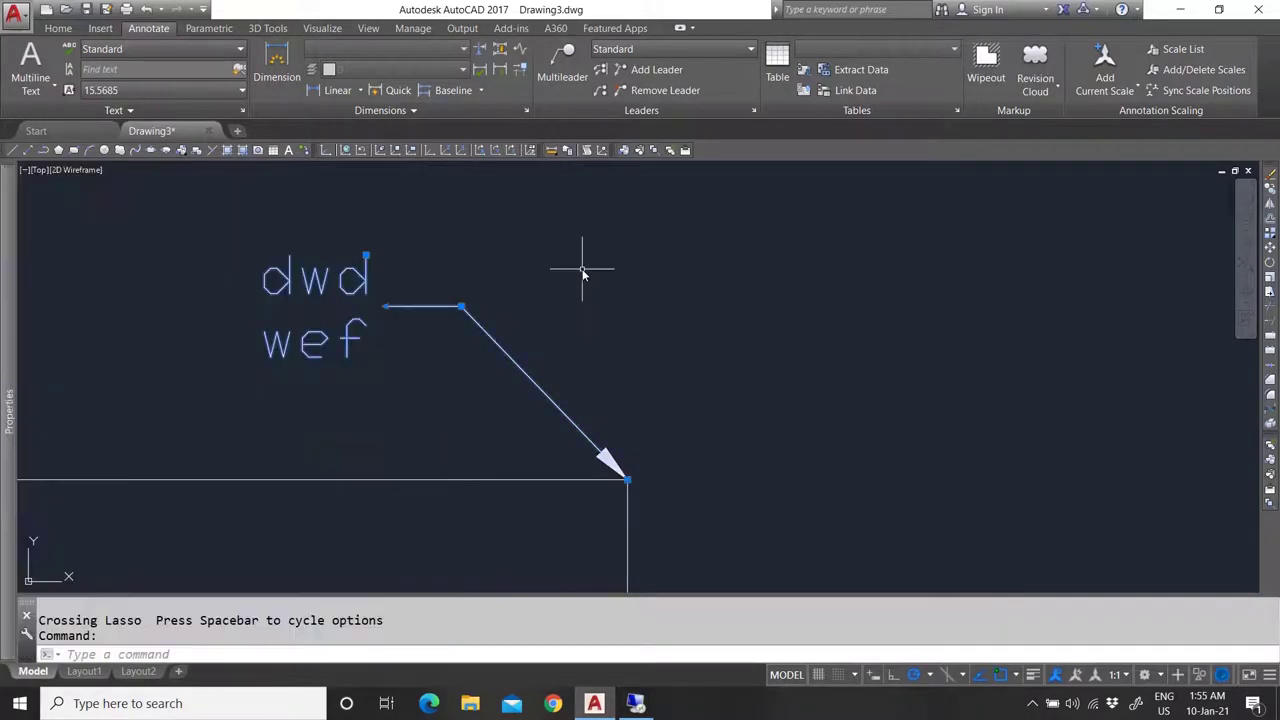
{"action": "key", "text": "Escape"}
Move the multileader's text back to the right side of the rectangle's upper-right corner.
{"action": "left_click", "coordinate": [343, 316]}
{"action": "left_click", "coordinate": [365, 257]}
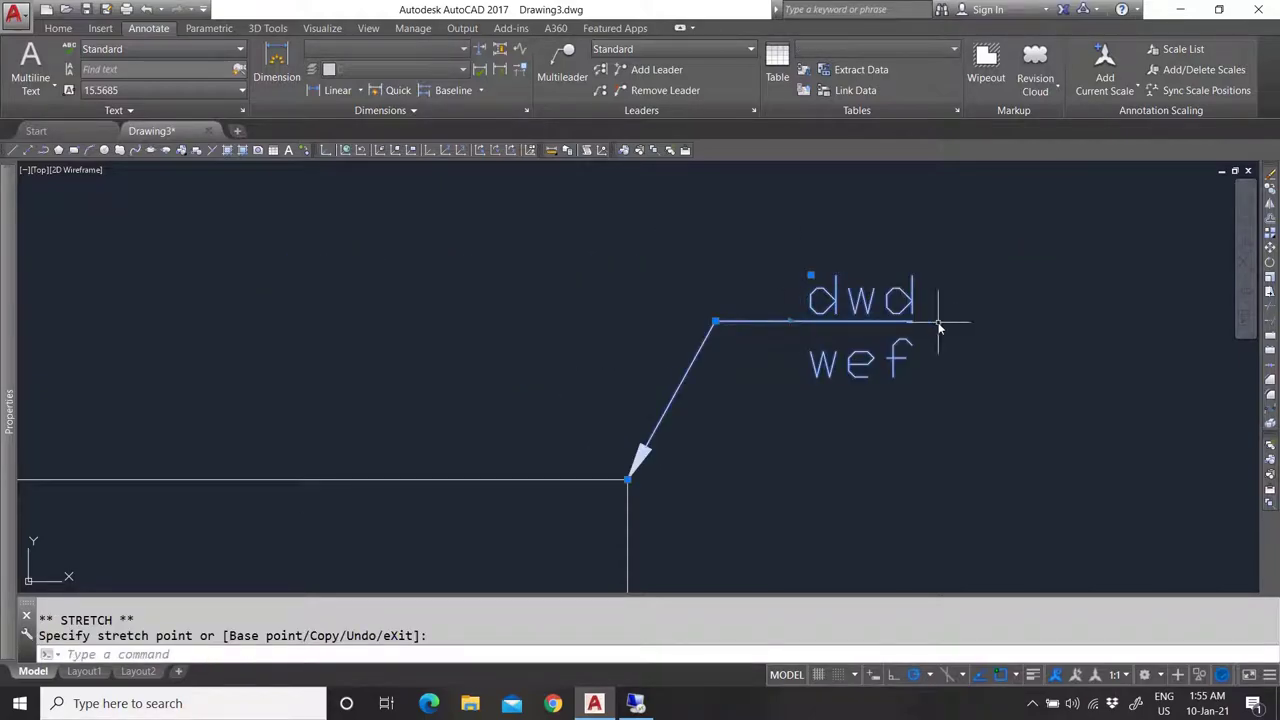
{"action": "key", "text": "Escape"}
Look at the multileader styles available for the selected dwd/wef multileader.
{"action": "left_click", "coordinate": [778, 437]}
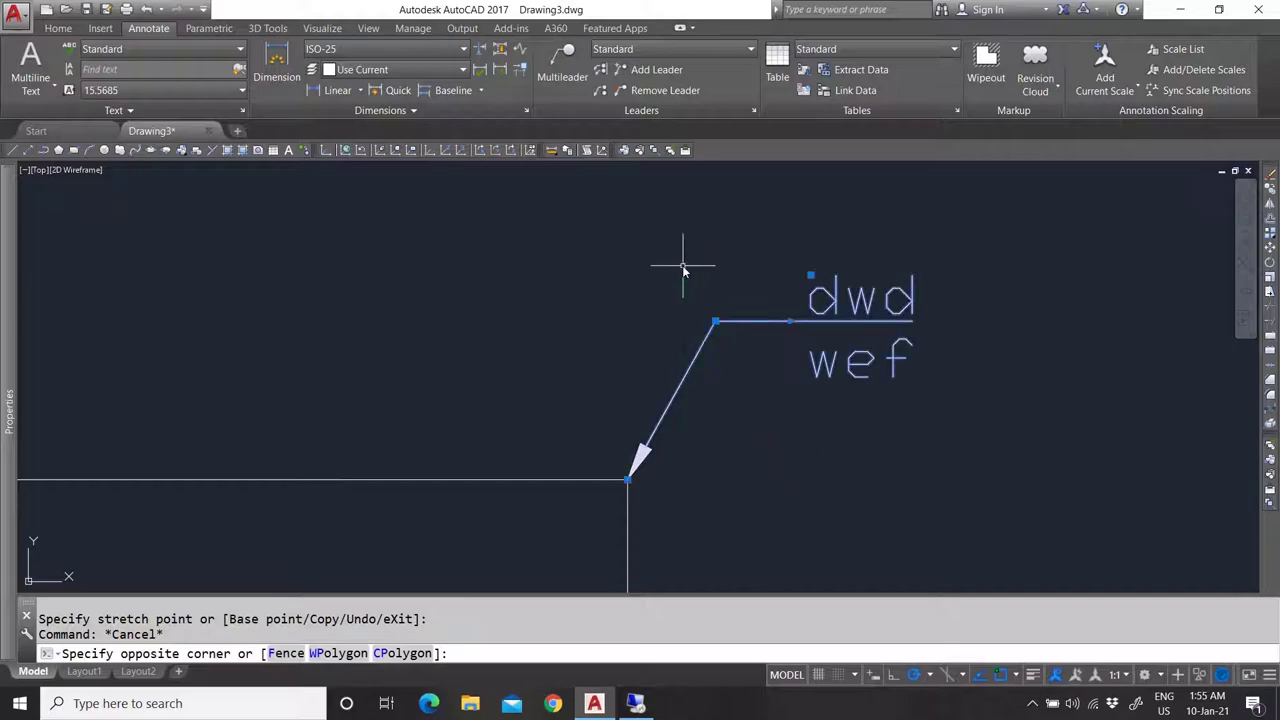
{"action": "left_click", "coordinate": [677, 271]}
{"action": "key", "text": "Escape"}
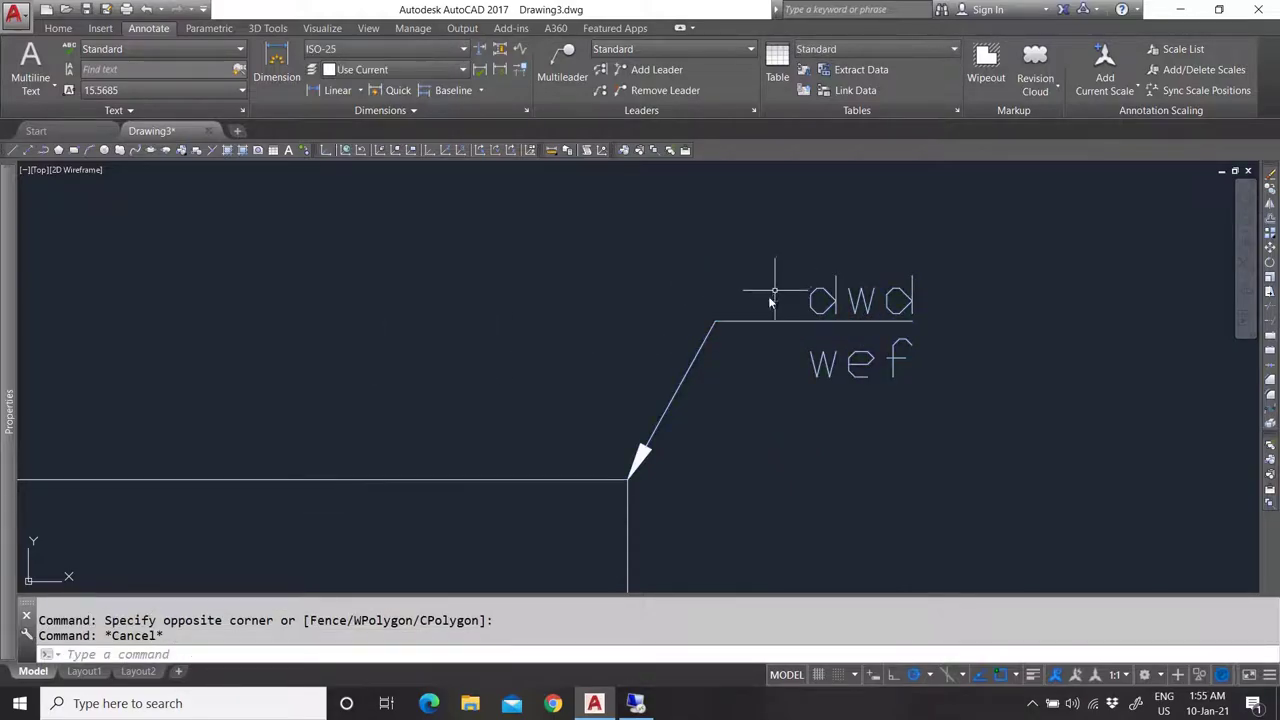
{"action": "left_click", "coordinate": [748, 288]}
{"action": "left_click", "coordinate": [748, 288]}
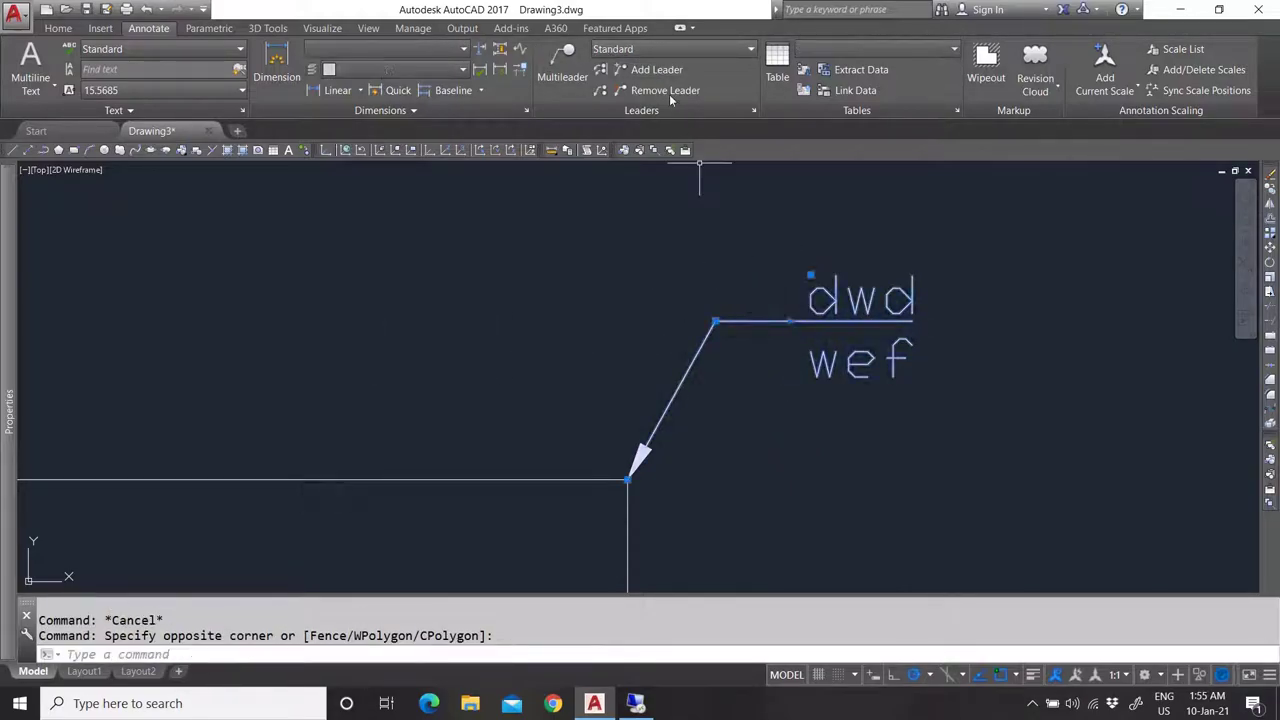
{"action": "left_click", "coordinate": [666, 47]}
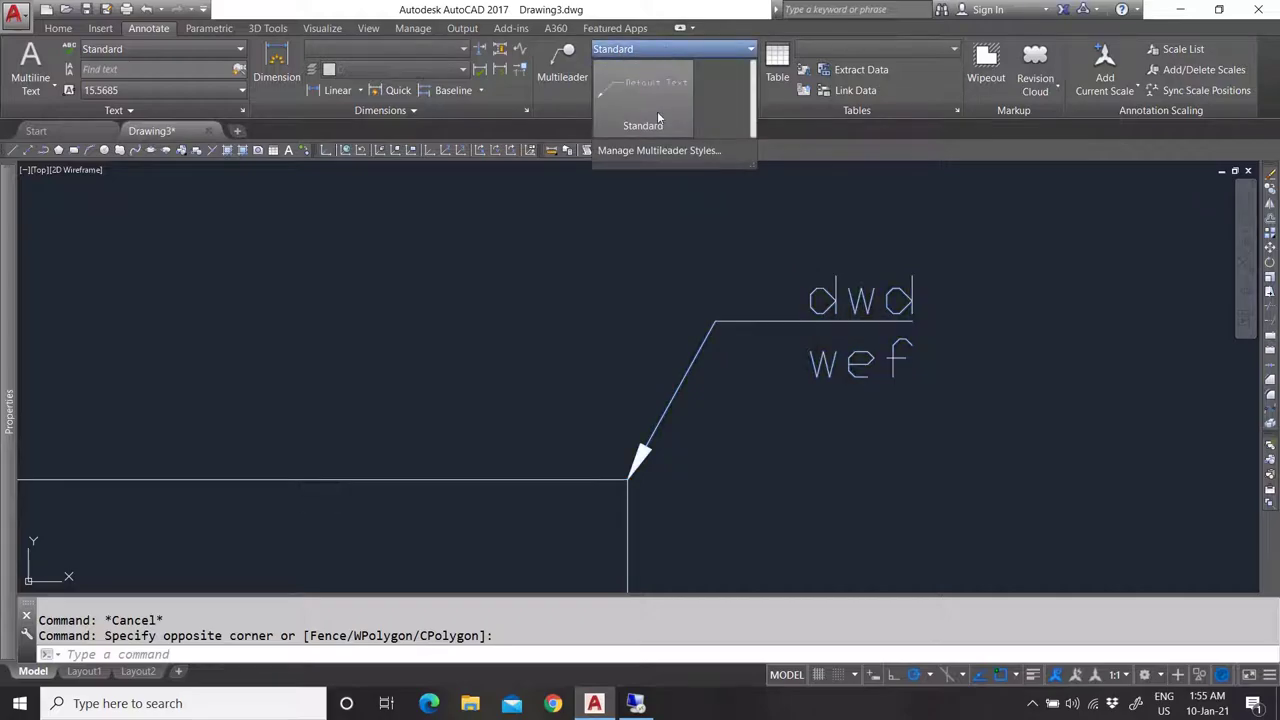
{"action": "key", "text": "Escape"}
{"action": "key", "text": "Escape"}
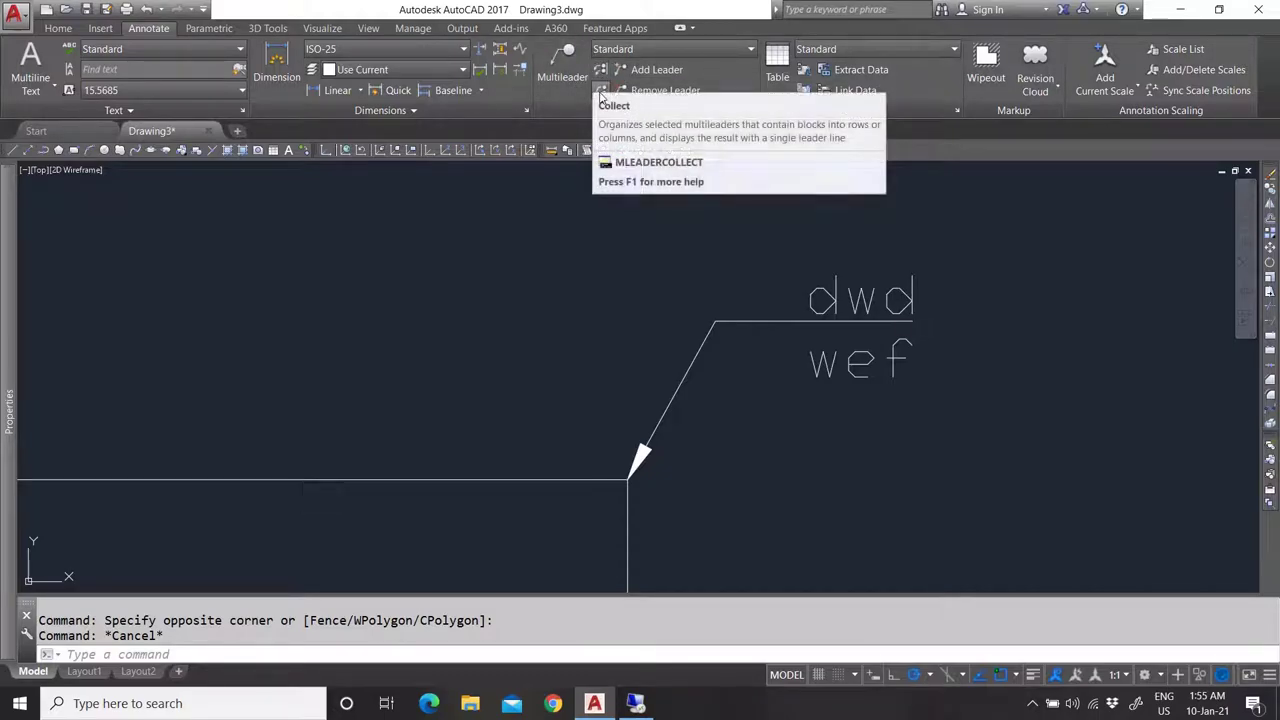
Add two leaders to the dwd/wef multileader, one ending just above the rectangle's top edge and one pointing left, level with the landing.
{"action": "left_click", "coordinate": [637, 71]}
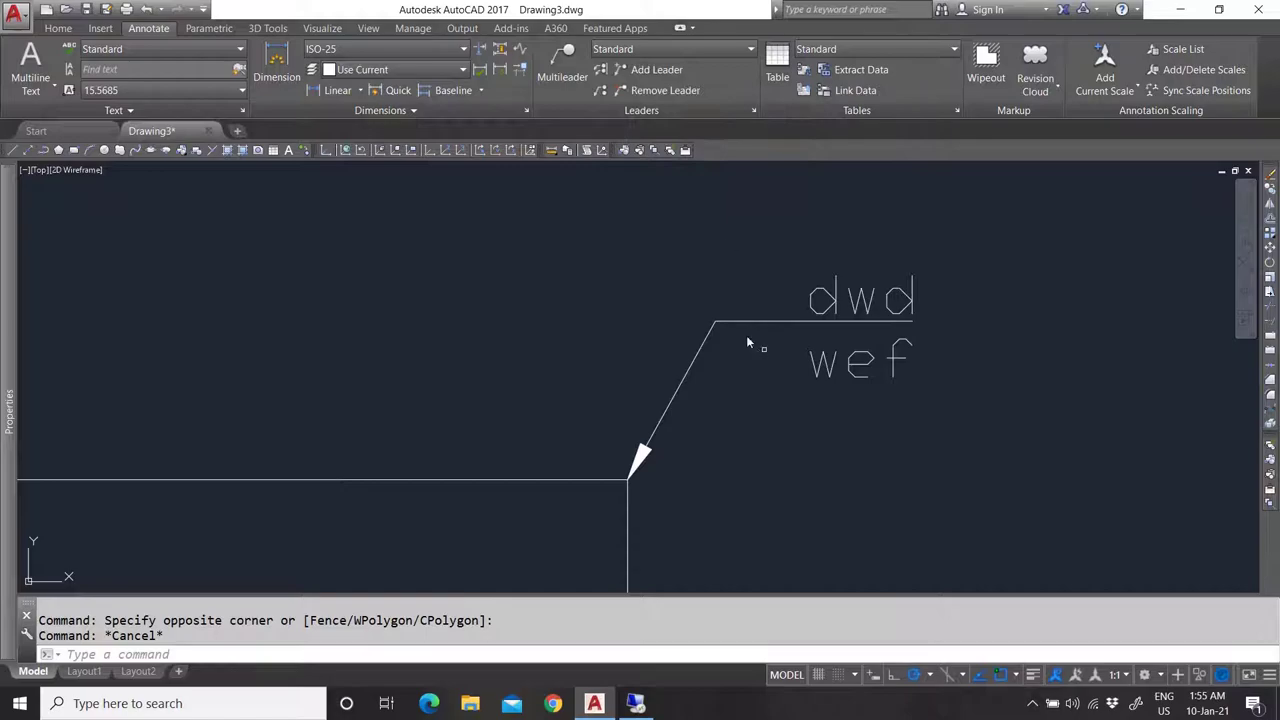
{"action": "left_click", "coordinate": [719, 328]}
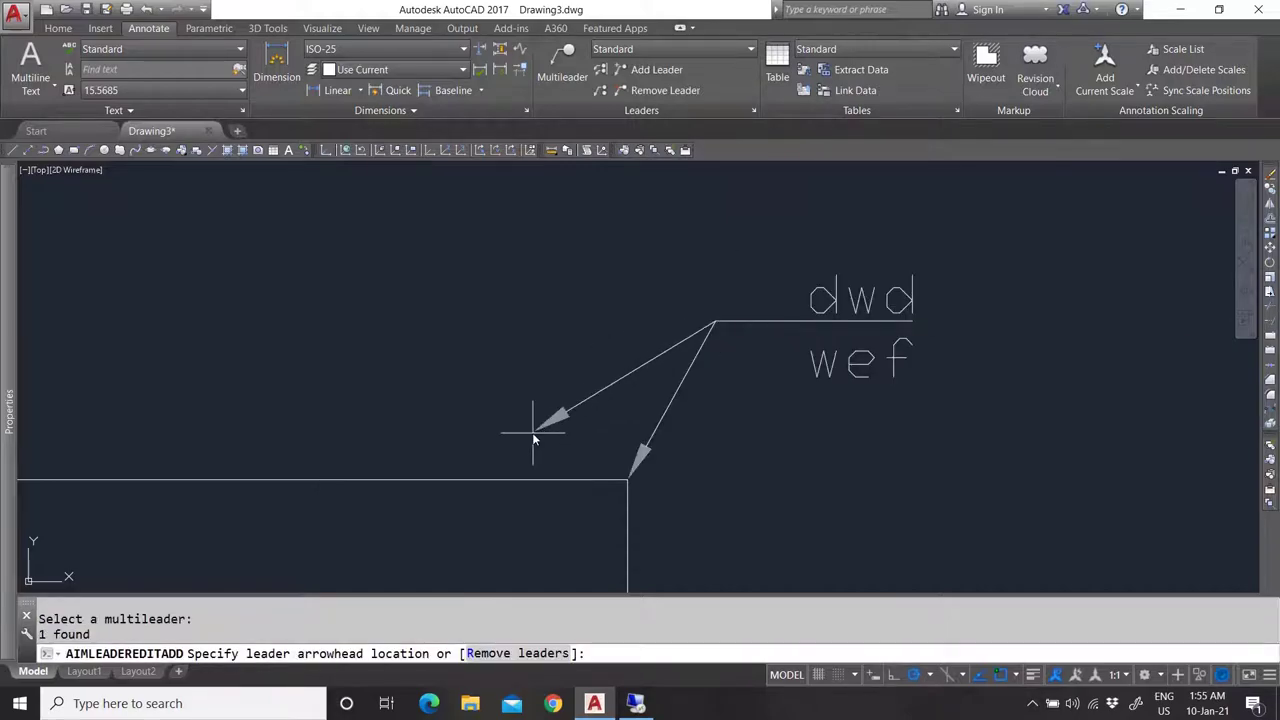
{"action": "left_click", "coordinate": [480, 442]}
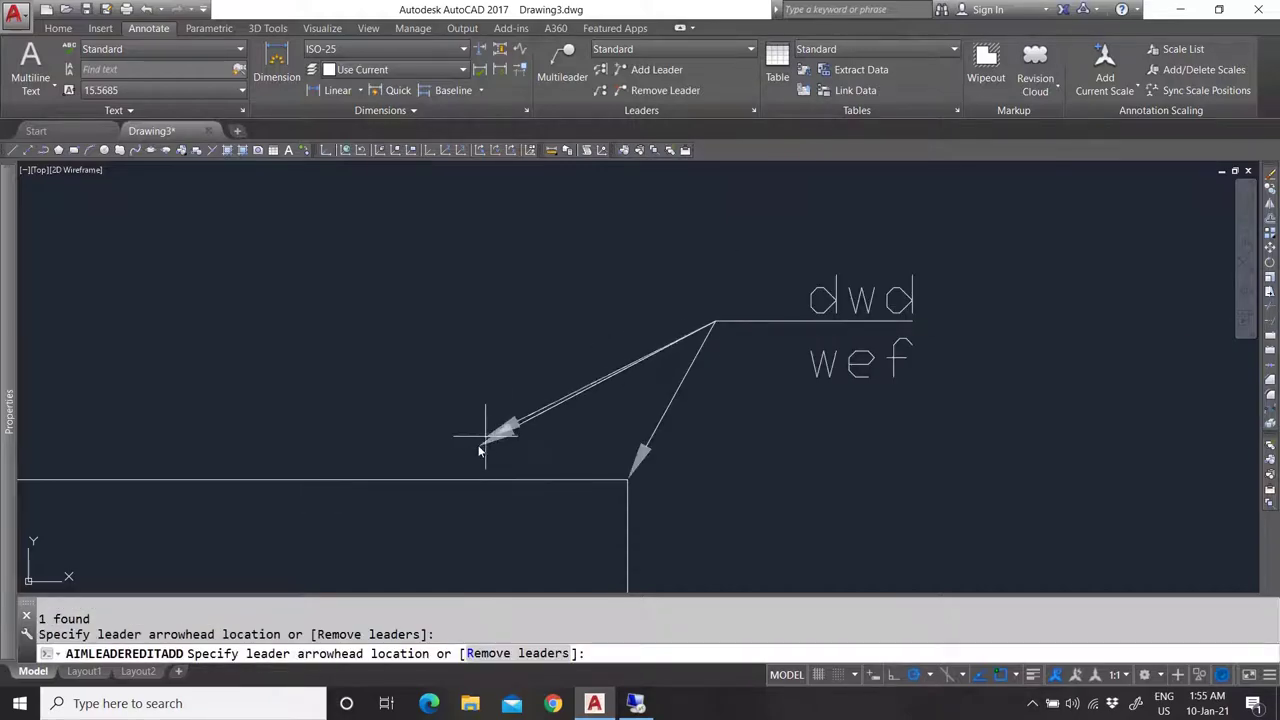
{"action": "left_click", "coordinate": [474, 330]}
{"action": "key", "text": "Return"}
{"action": "scroll", "coordinate": [543, 308], "scroll_direction": "down", "scroll_amount": 2}
{"action": "scroll", "coordinate": [570, 320], "scroll_direction": "down", "scroll_amount": 2}
{"action": "scroll", "coordinate": [598, 330], "scroll_direction": "up", "scroll_amount": 2}
{"action": "key", "text": "Escape"}
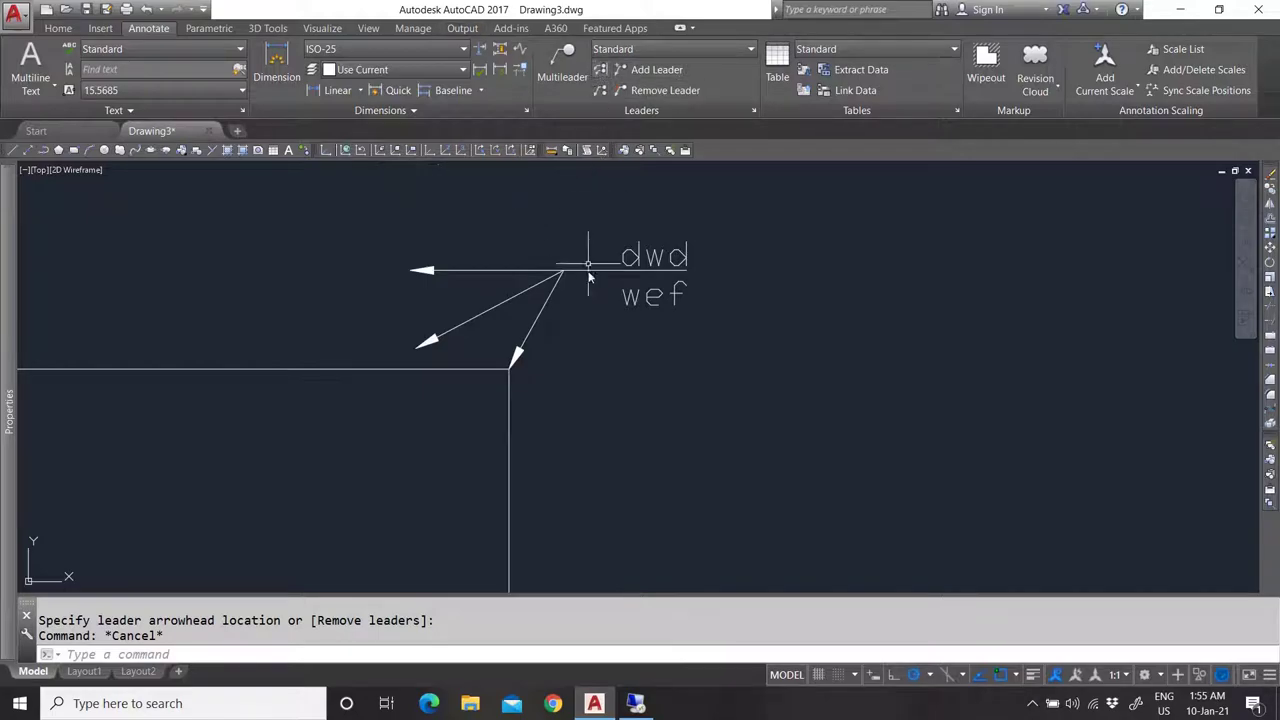
Add a multileader with its arrowhead on the rectangle's right edge, its landing up and to the right, and the text dF.
{"action": "left_click", "coordinate": [562, 70]}
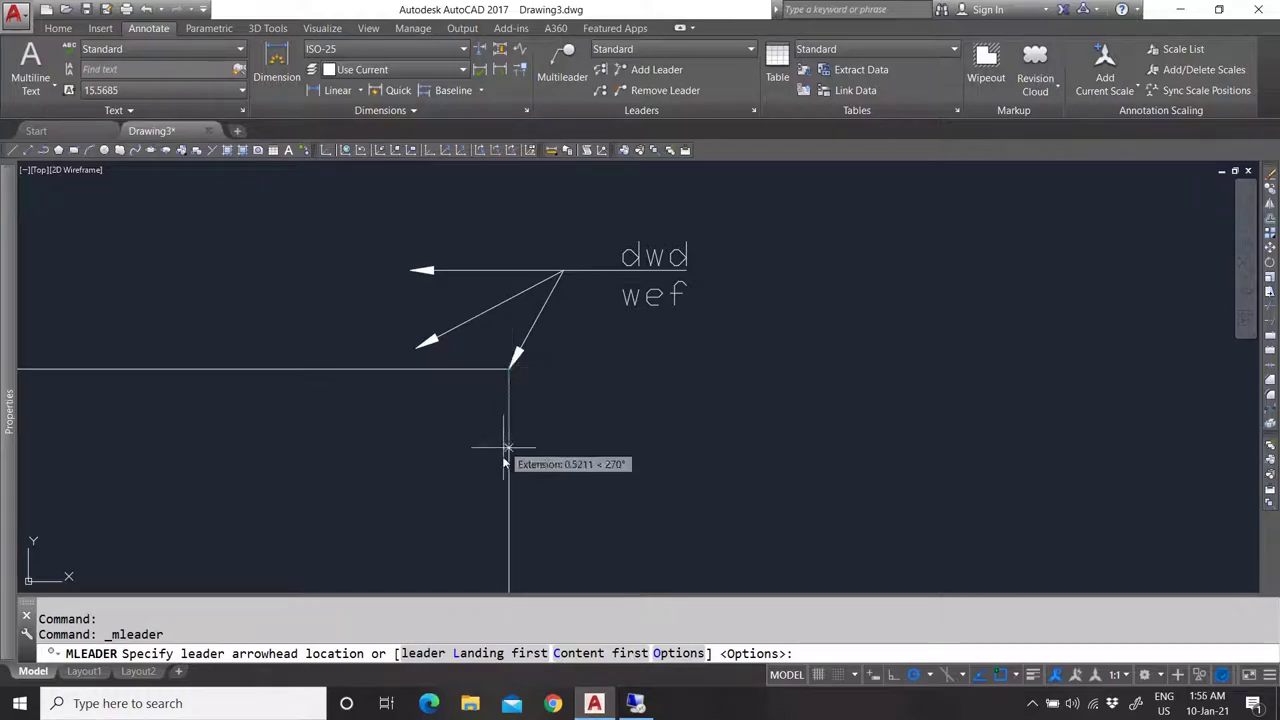
{"action": "left_click", "coordinate": [511, 502]}
{"action": "left_click", "coordinate": [626, 415]}
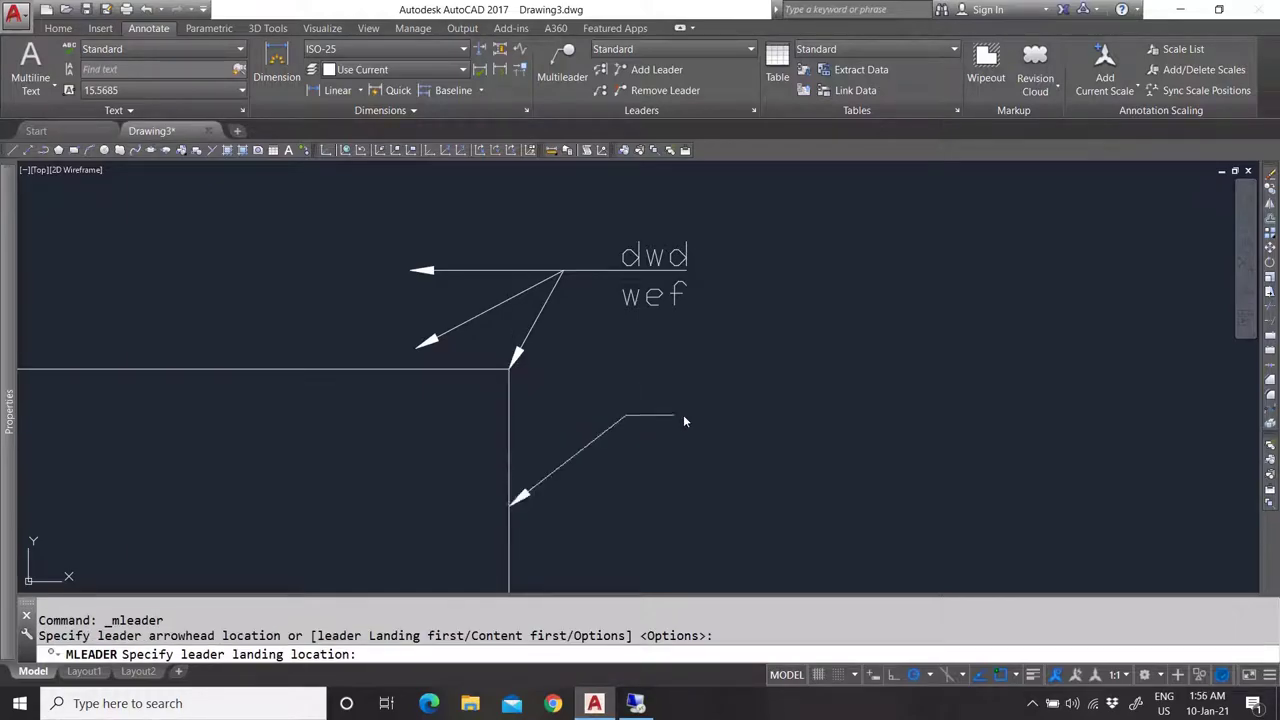
{"action": "type", "text": "dF"}
{"action": "left_click", "coordinate": [808, 403]}
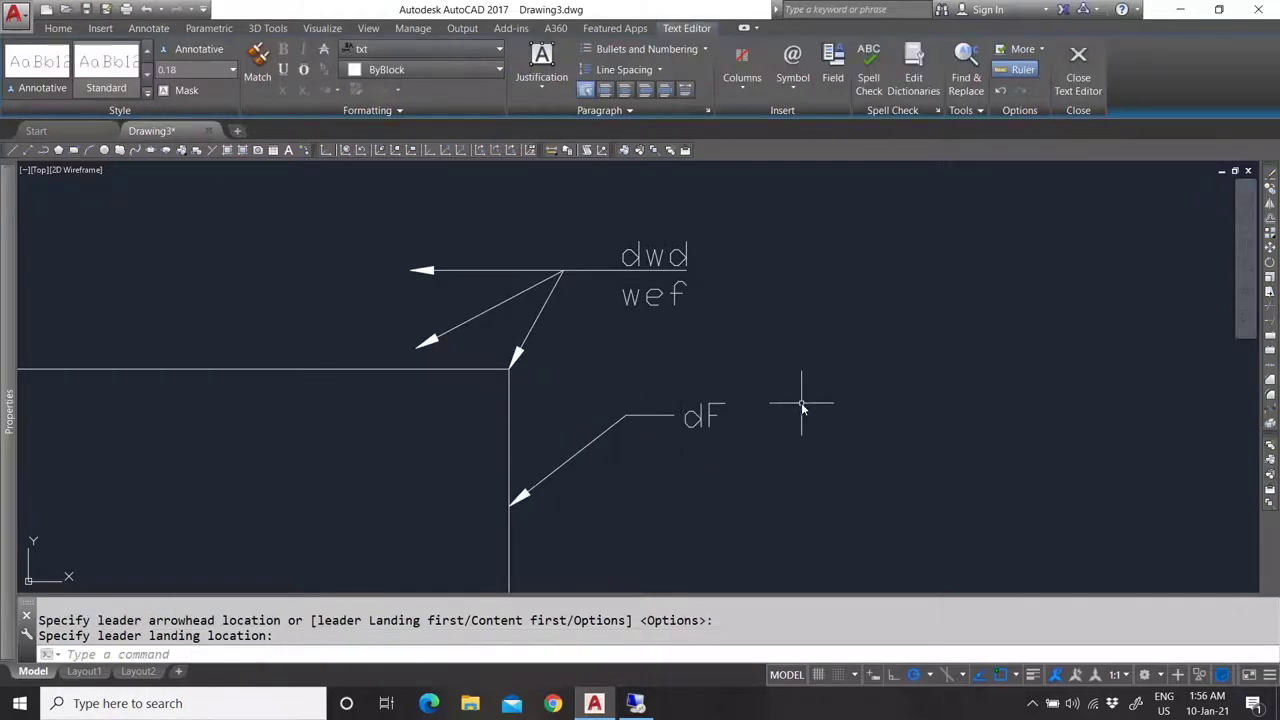
{"action": "key", "text": "Escape"}
Align the dF multileader vertically beneath the dwd/wef multileader, using dwd/wef as the reference.
{"action": "left_click", "coordinate": [601, 69]}
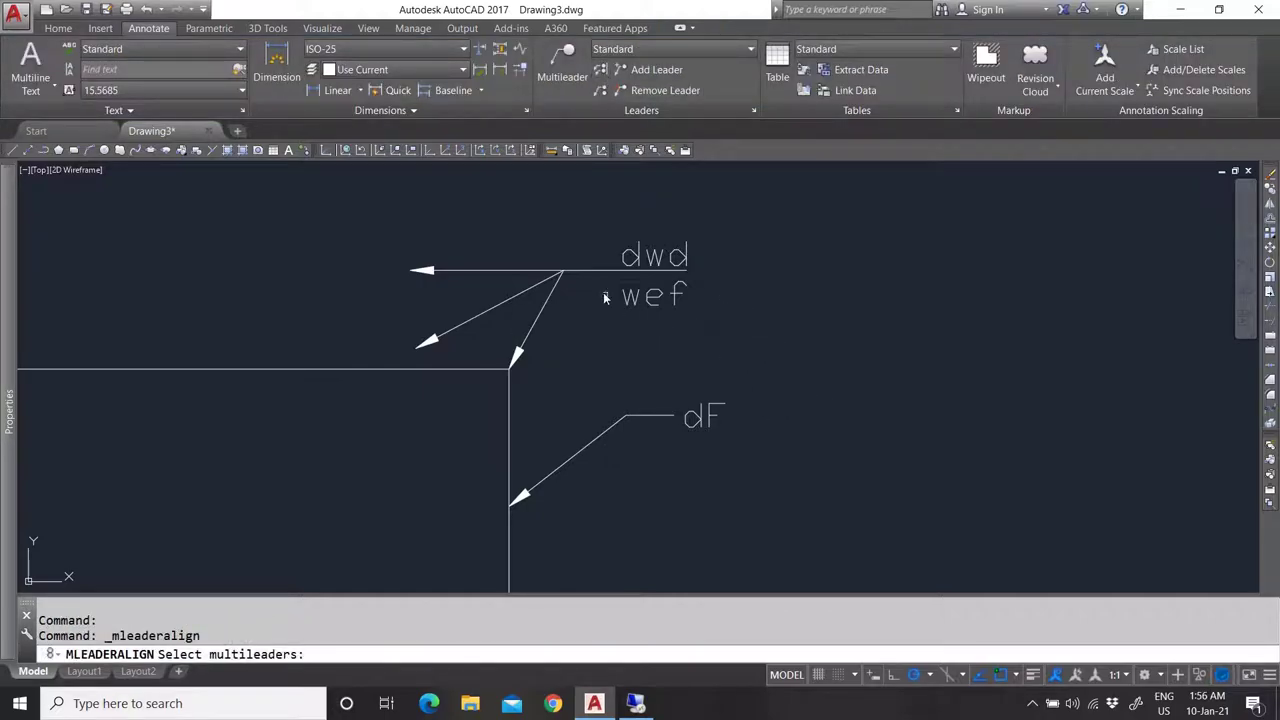
{"action": "left_click", "coordinate": [585, 268]}
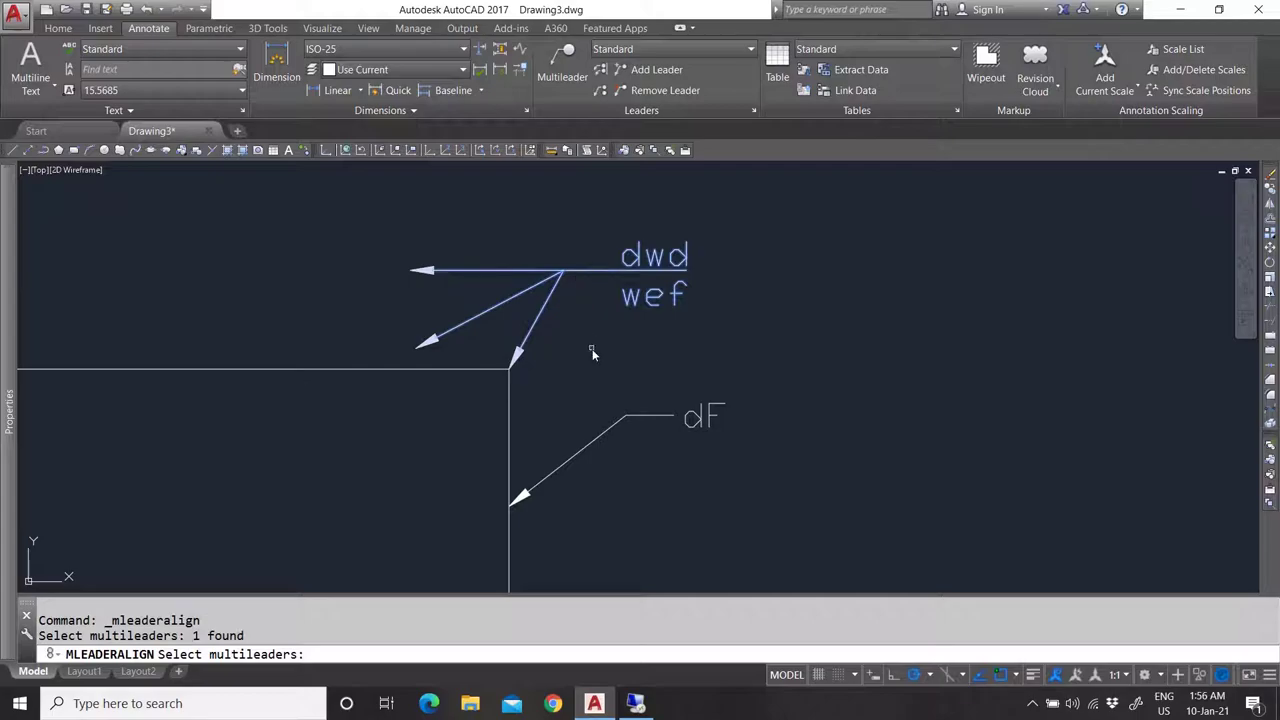
{"action": "left_click", "coordinate": [606, 427]}
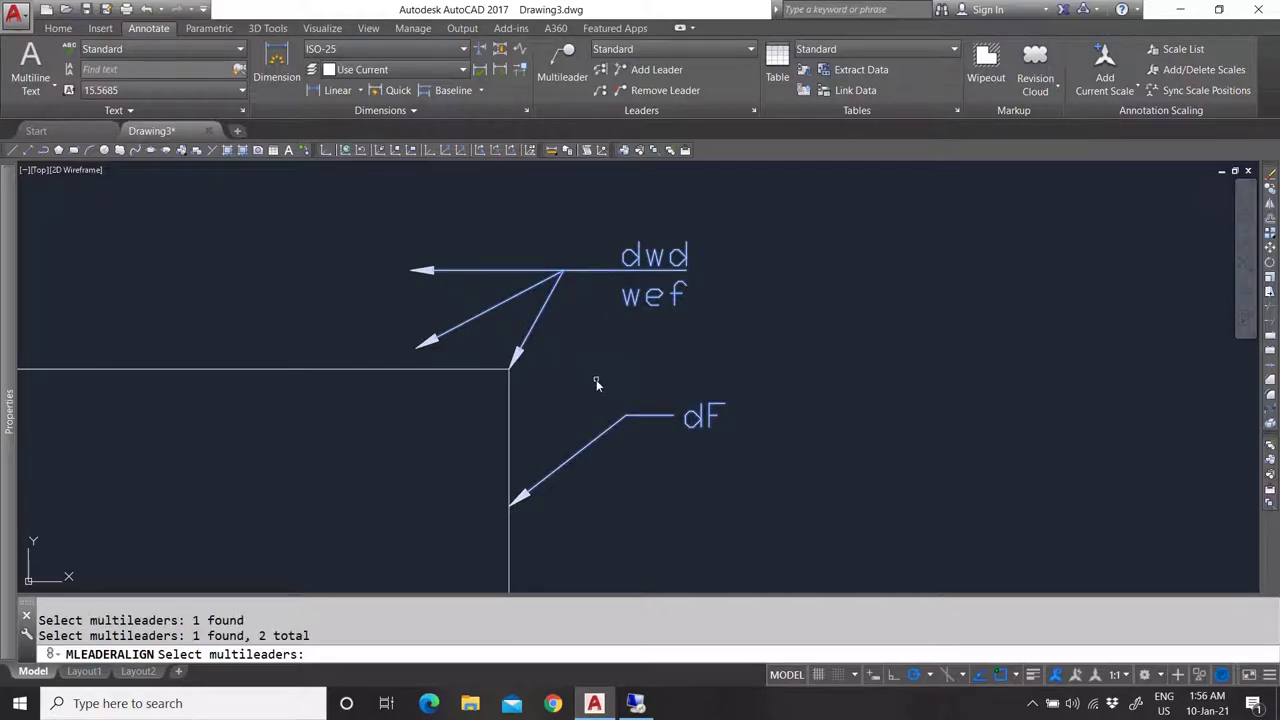
{"action": "key", "text": "Return"}
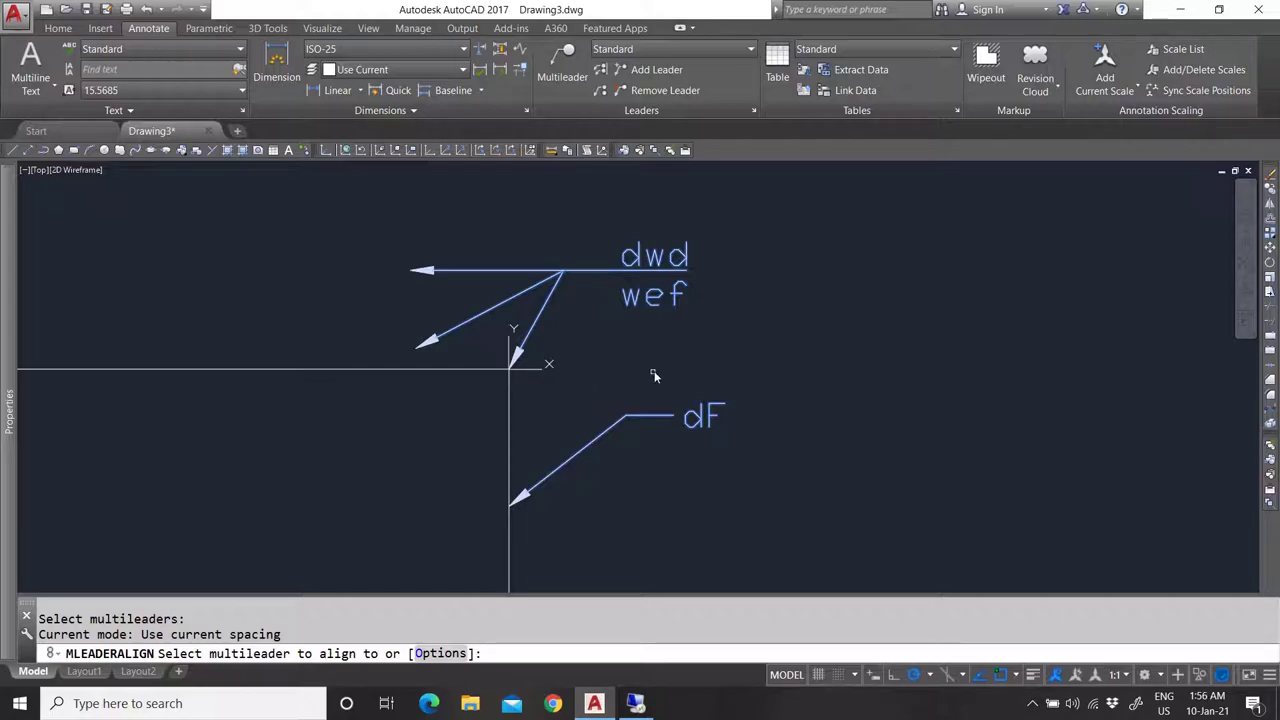
{"action": "left_click", "coordinate": [637, 265]}
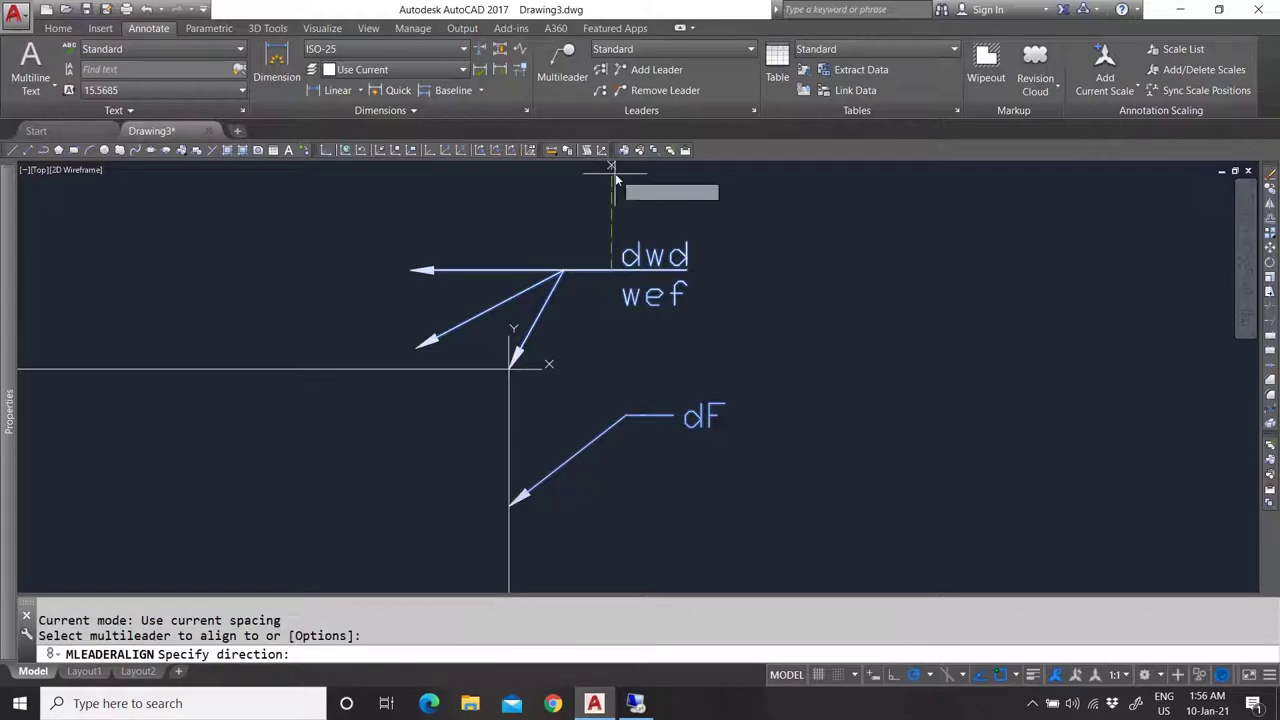
{"action": "left_click", "coordinate": [614, 380]}
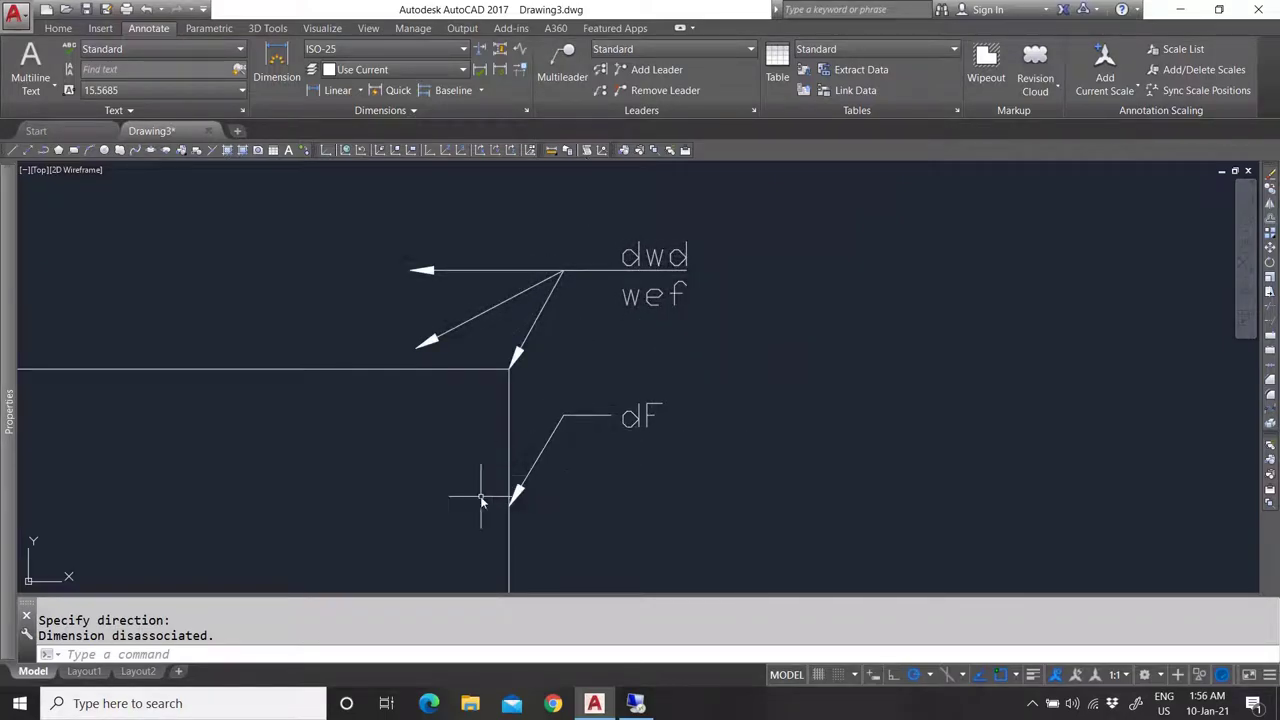
Try to collect multileaders, picking the dwd/wef multileader above the rectangle's upper-right corner.
{"action": "left_click", "coordinate": [601, 91]}
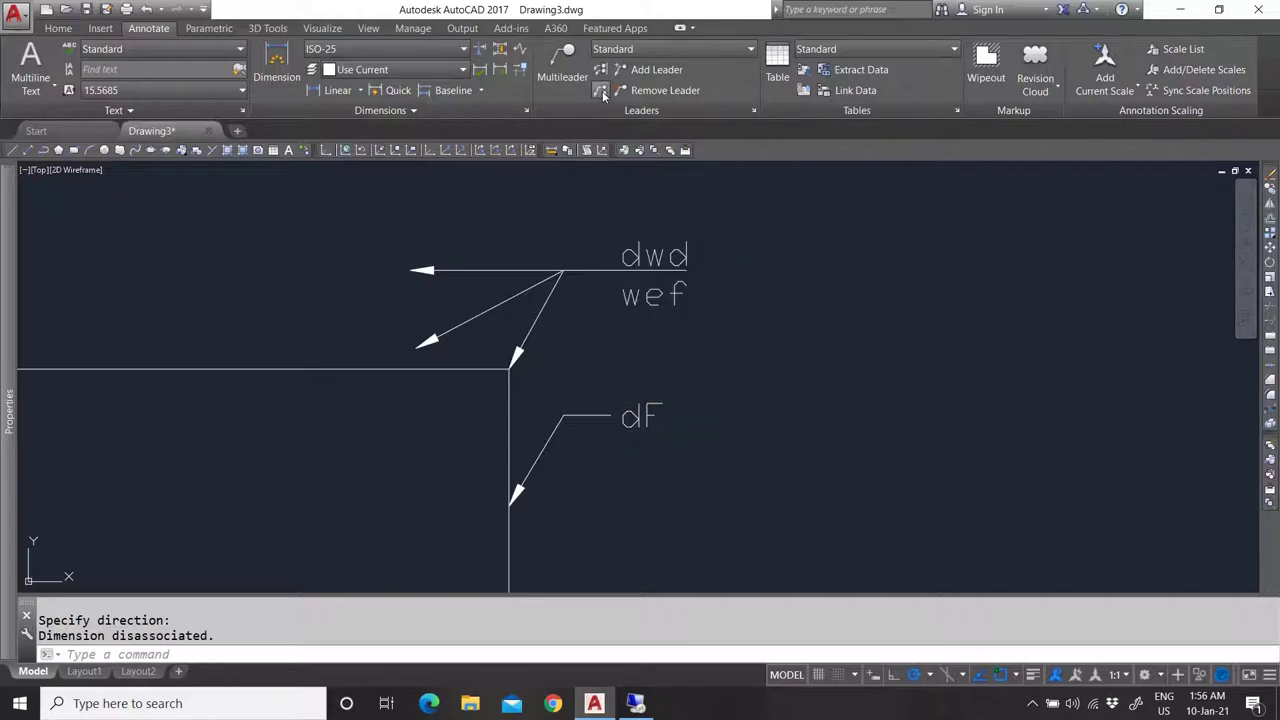
{"action": "left_click", "coordinate": [626, 260]}
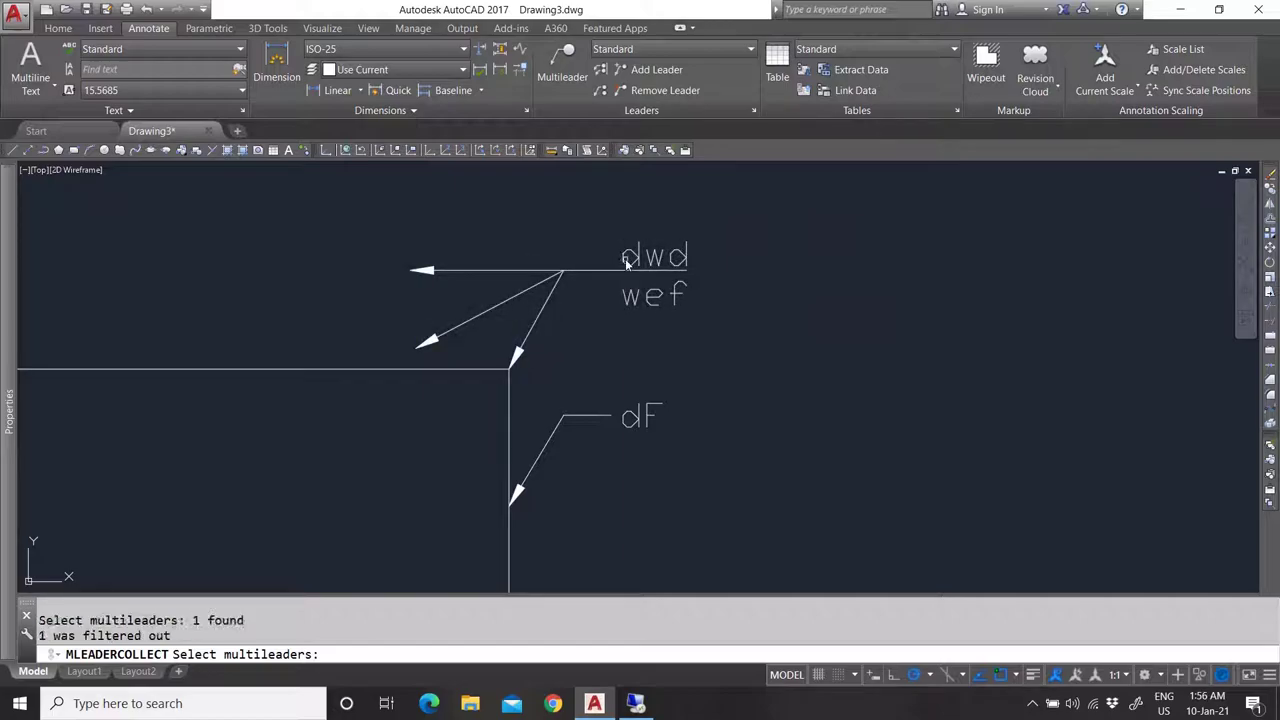
{"action": "key", "text": "Return"}
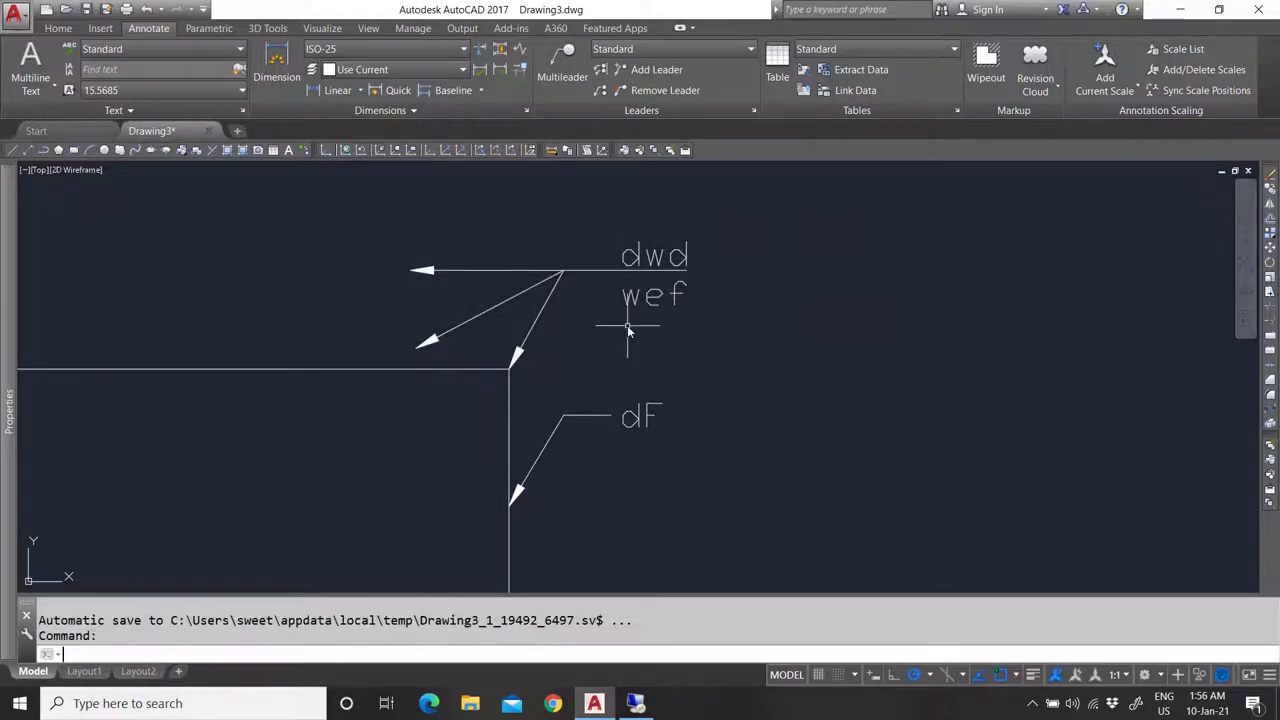
{"action": "key", "text": "Return"}
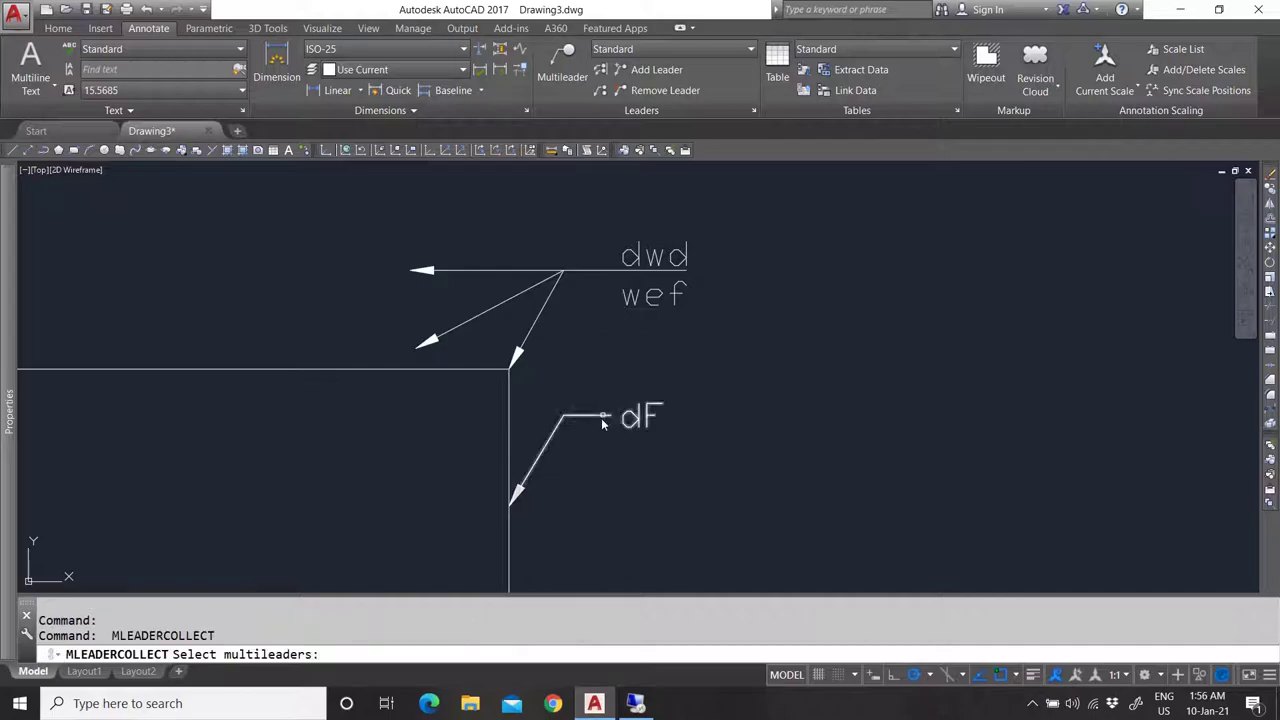
{"action": "left_click", "coordinate": [620, 276]}
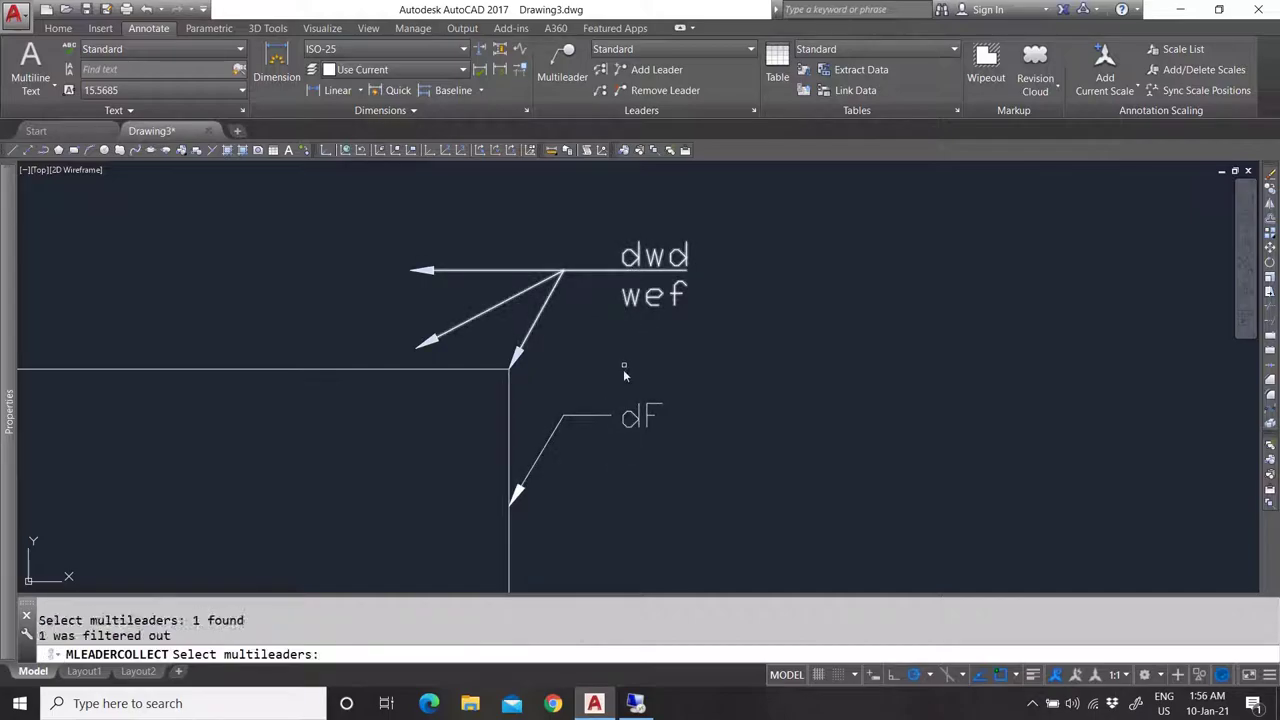
{"action": "left_click", "coordinate": [639, 265]}
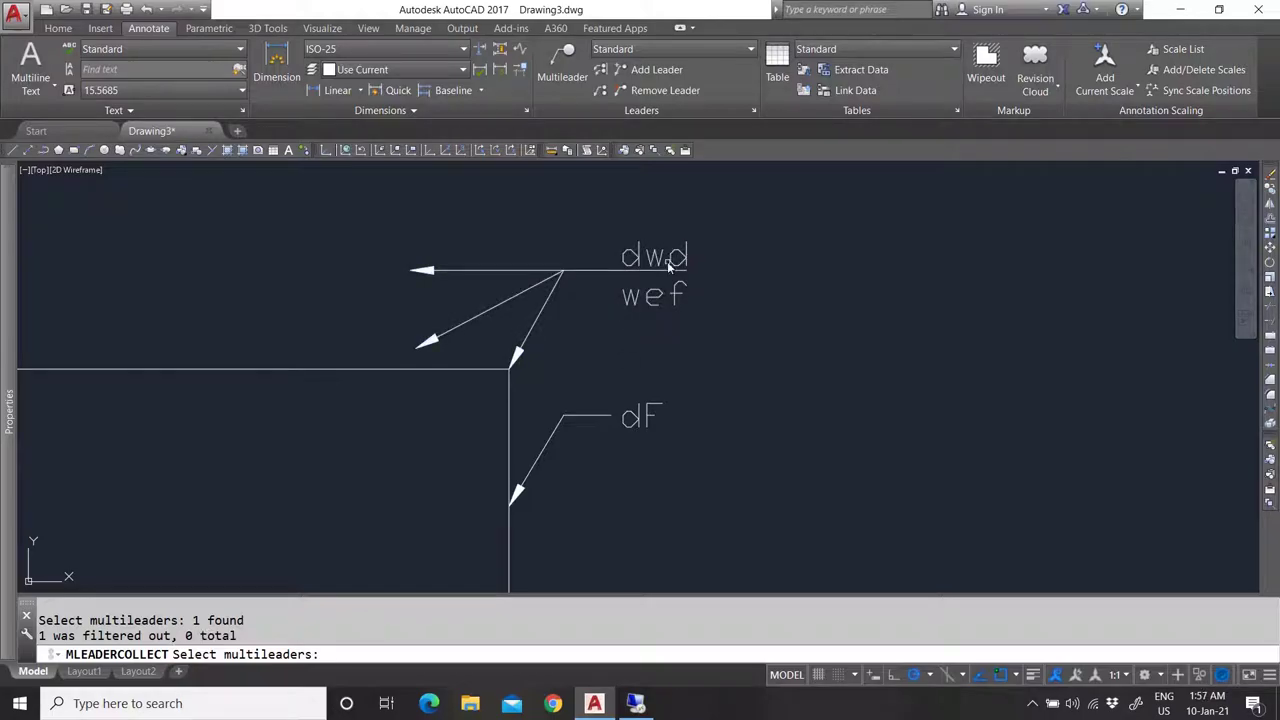
{"action": "key", "text": "Escape"}
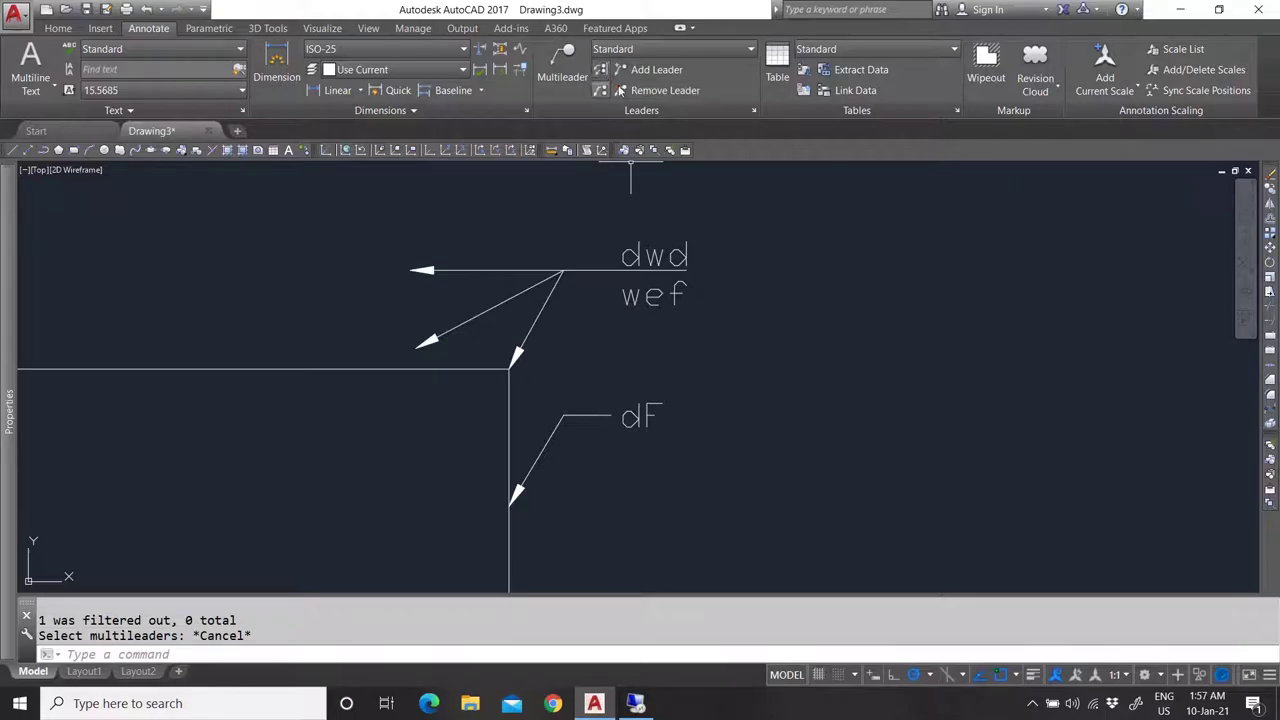
Remove the two extra leaders from the dwd/wef multileader, keeping the one pointing at the rectangle's corner.
{"action": "left_click", "coordinate": [620, 90]}
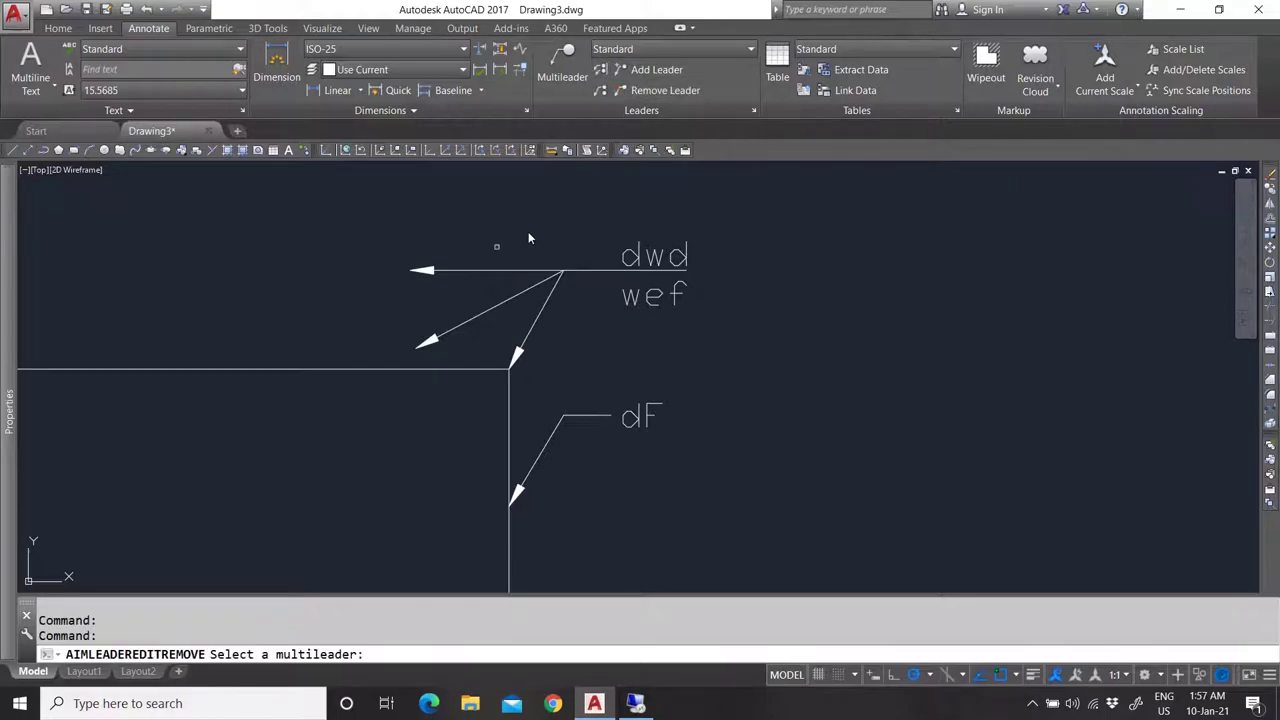
{"action": "left_click", "coordinate": [455, 283]}
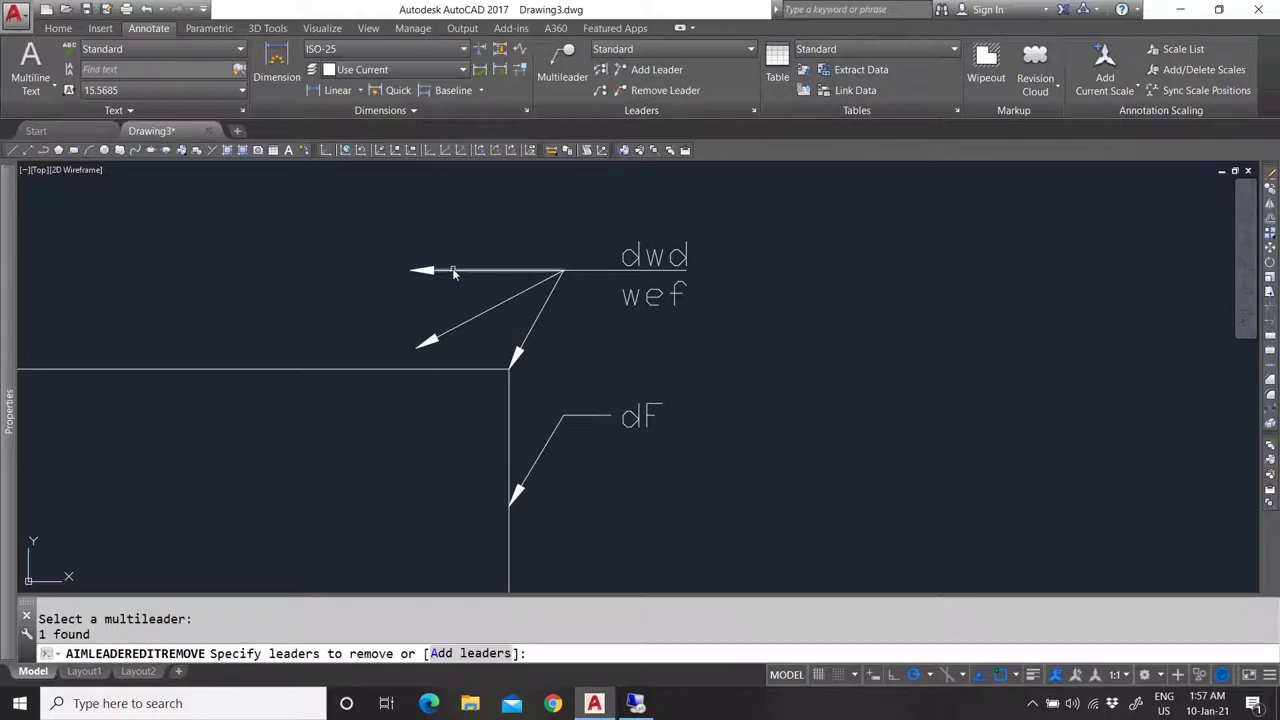
{"action": "left_click", "coordinate": [466, 321]}
{"action": "key", "text": "Return"}
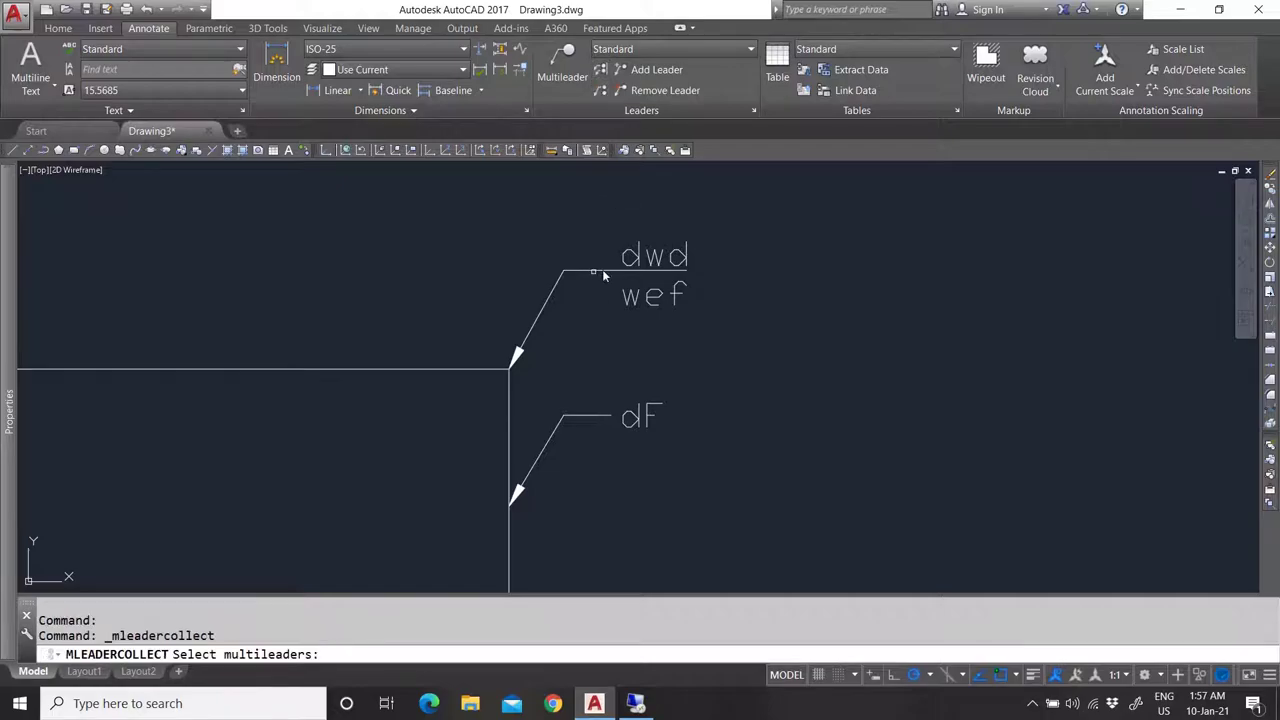
Try to collect the dwd/wef and dF multileaders together by selecting them with a window.
{"action": "left_click", "coordinate": [628, 264]}
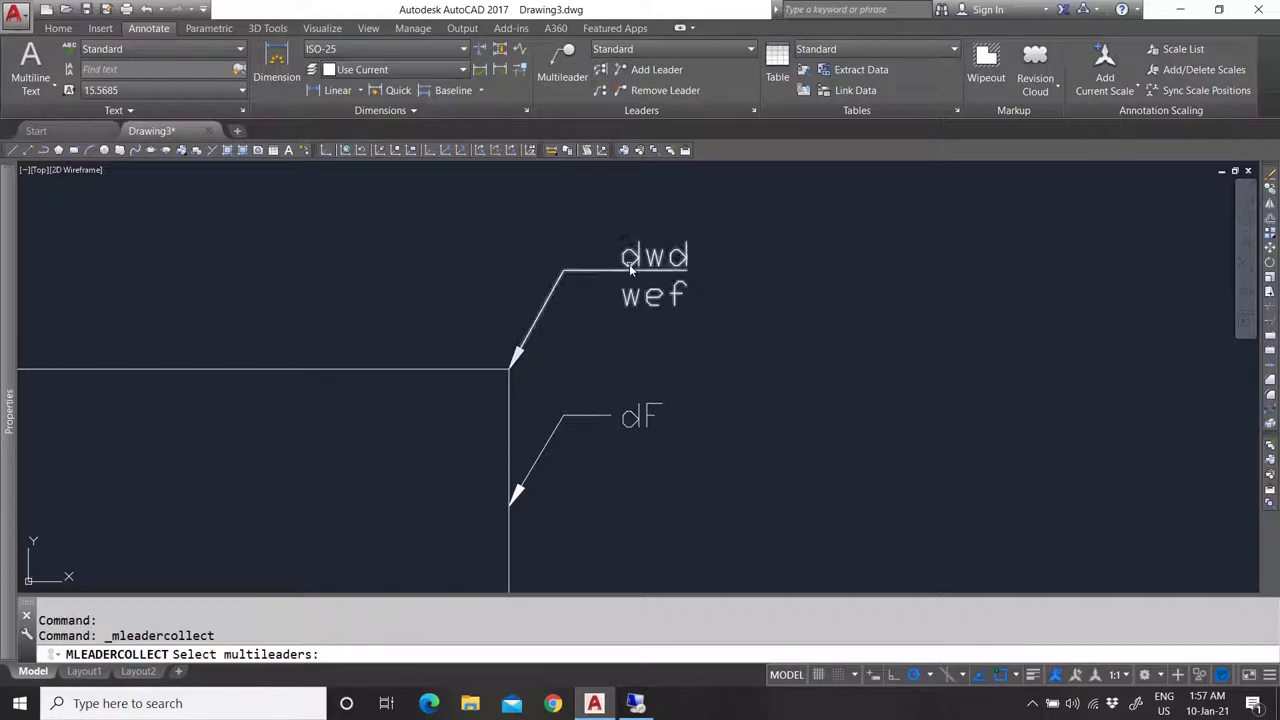
{"action": "left_click", "coordinate": [606, 350]}
{"action": "left_click", "coordinate": [544, 262]}
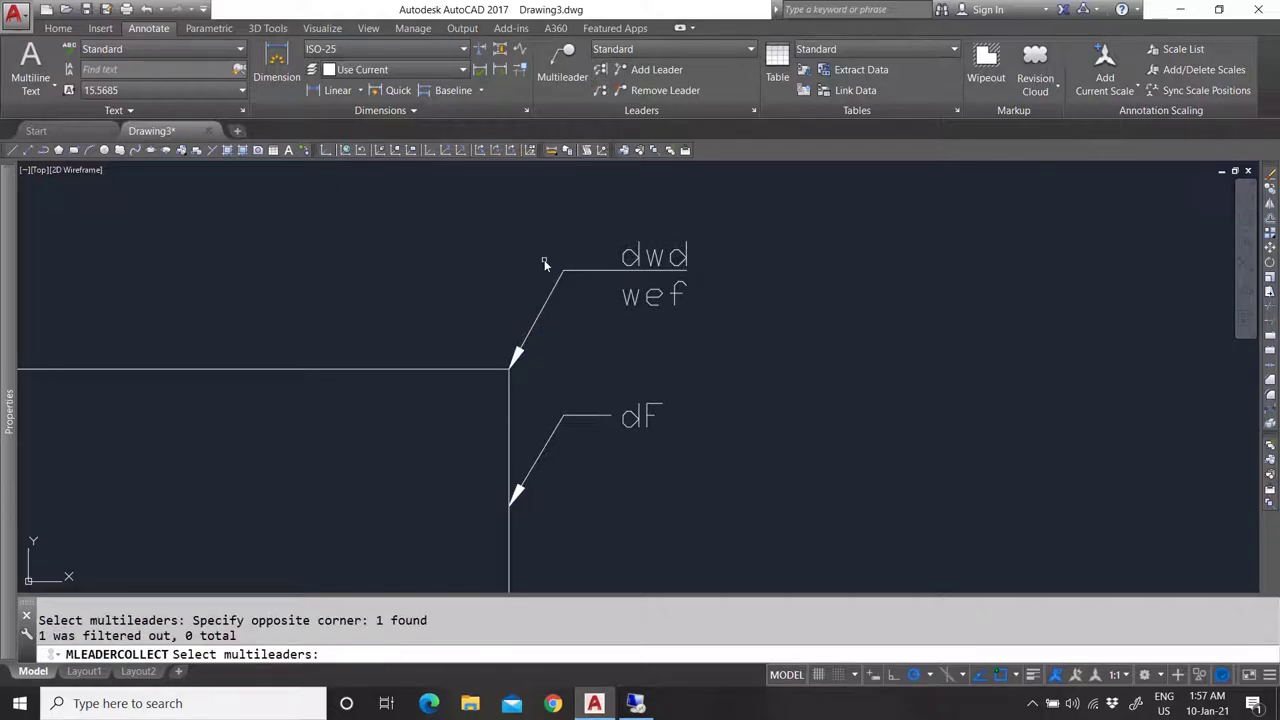
{"action": "left_click", "coordinate": [615, 430]}
{"action": "left_click", "coordinate": [550, 295]}
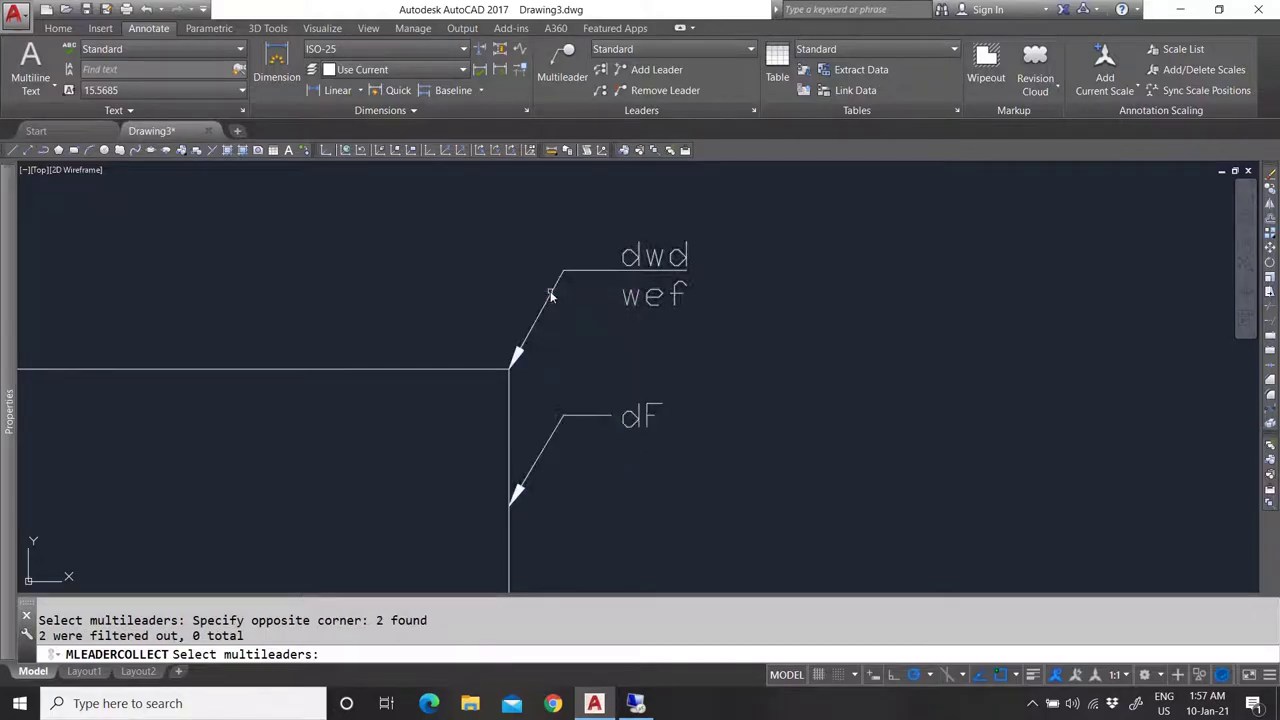
{"action": "key", "text": "Escape"}
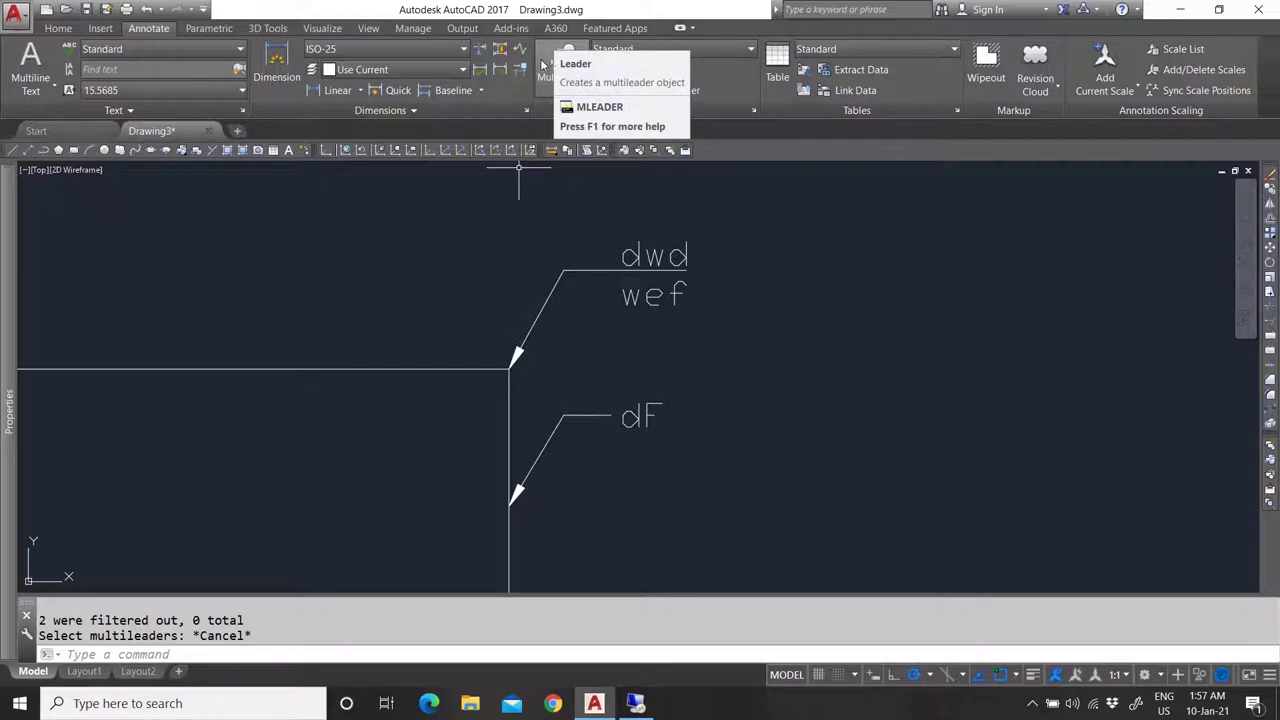
Look through the arrowhead types in the properties of the dwd/wef multileader, keeping Closed filled.
{"action": "left_click", "coordinate": [729, 335]}
{"action": "left_click", "coordinate": [623, 245]}
{"action": "key", "text": "Escape"}
{"action": "left_click", "coordinate": [671, 440]}
{"action": "key", "text": "Escape"}
{"action": "left_click", "coordinate": [694, 334]}
{"action": "left_click", "coordinate": [613, 233]}
{"action": "mouse_move", "coordinate": [12, 249]}
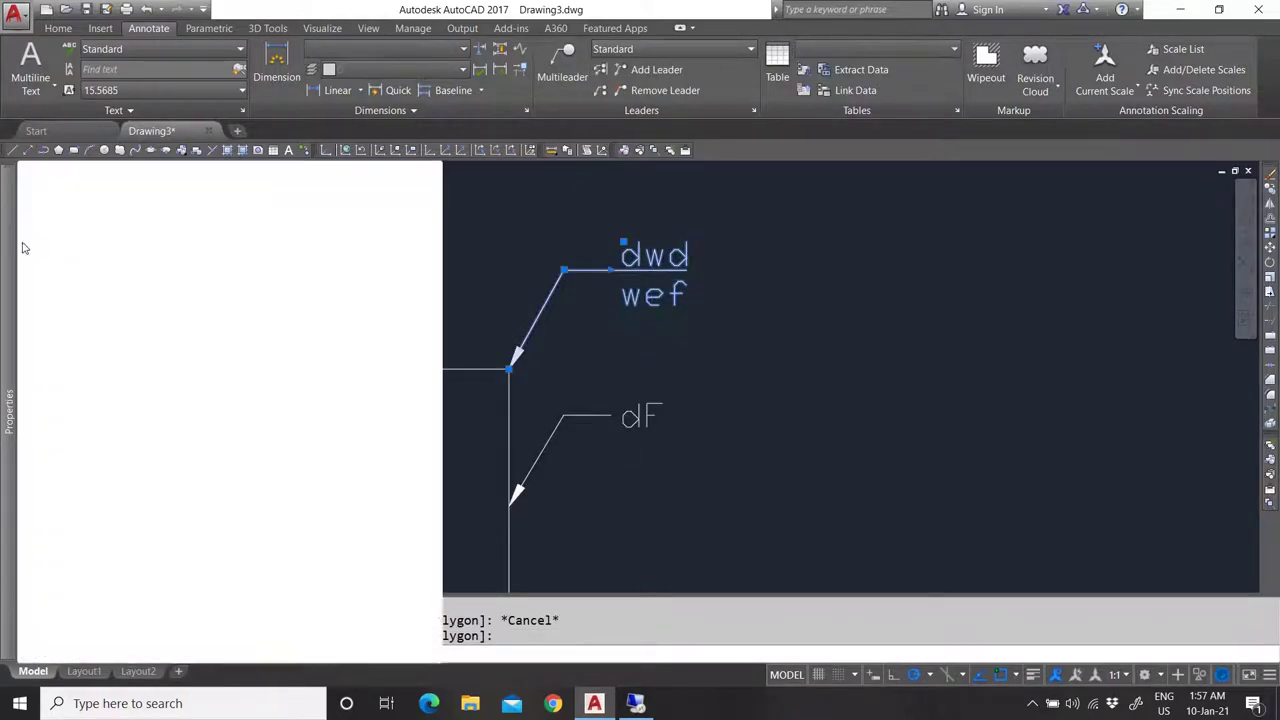
{"action": "scroll", "coordinate": [245, 413], "scroll_direction": "down", "scroll_amount": 2}
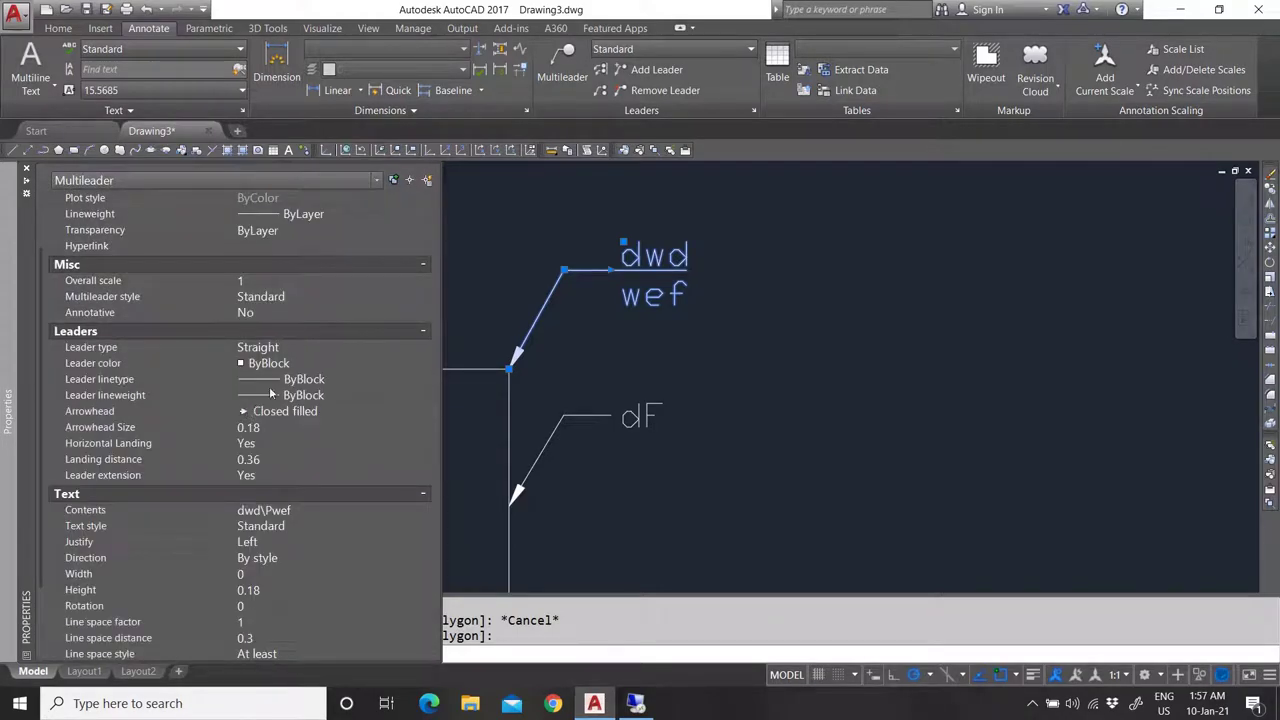
{"action": "left_click", "coordinate": [325, 412]}
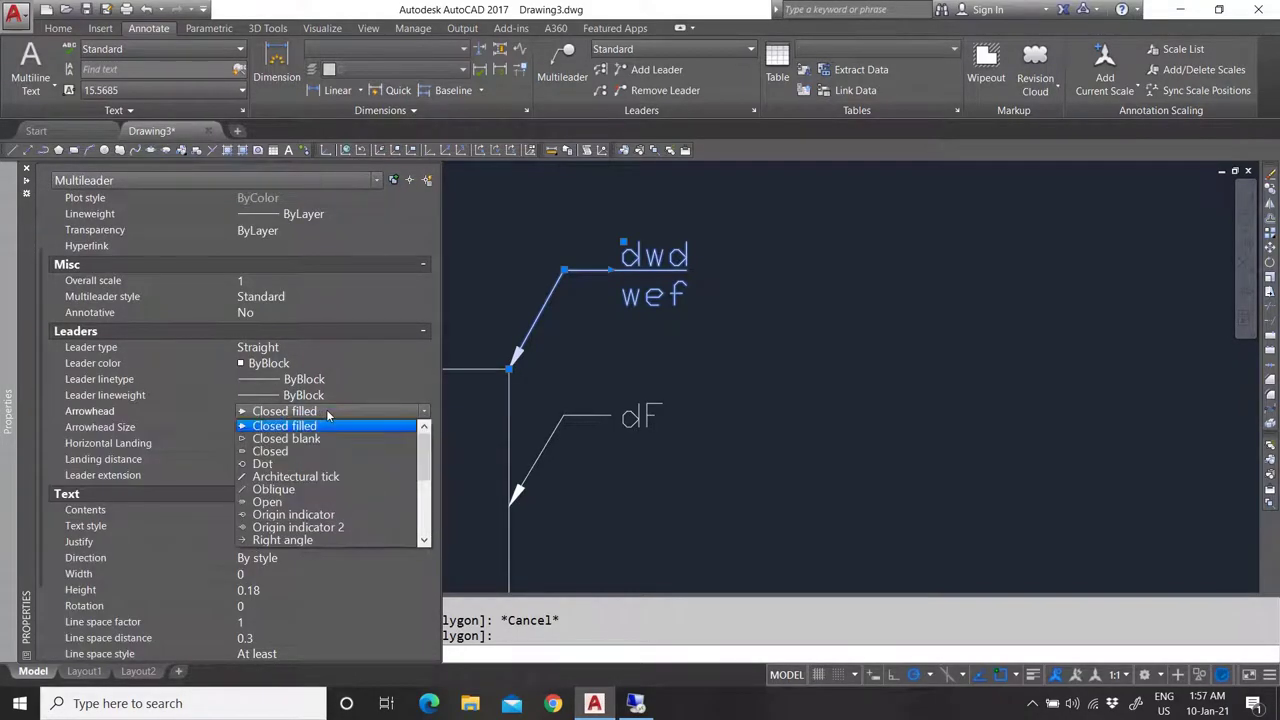
{"action": "scroll", "coordinate": [326, 493], "scroll_direction": "down", "scroll_amount": 3}
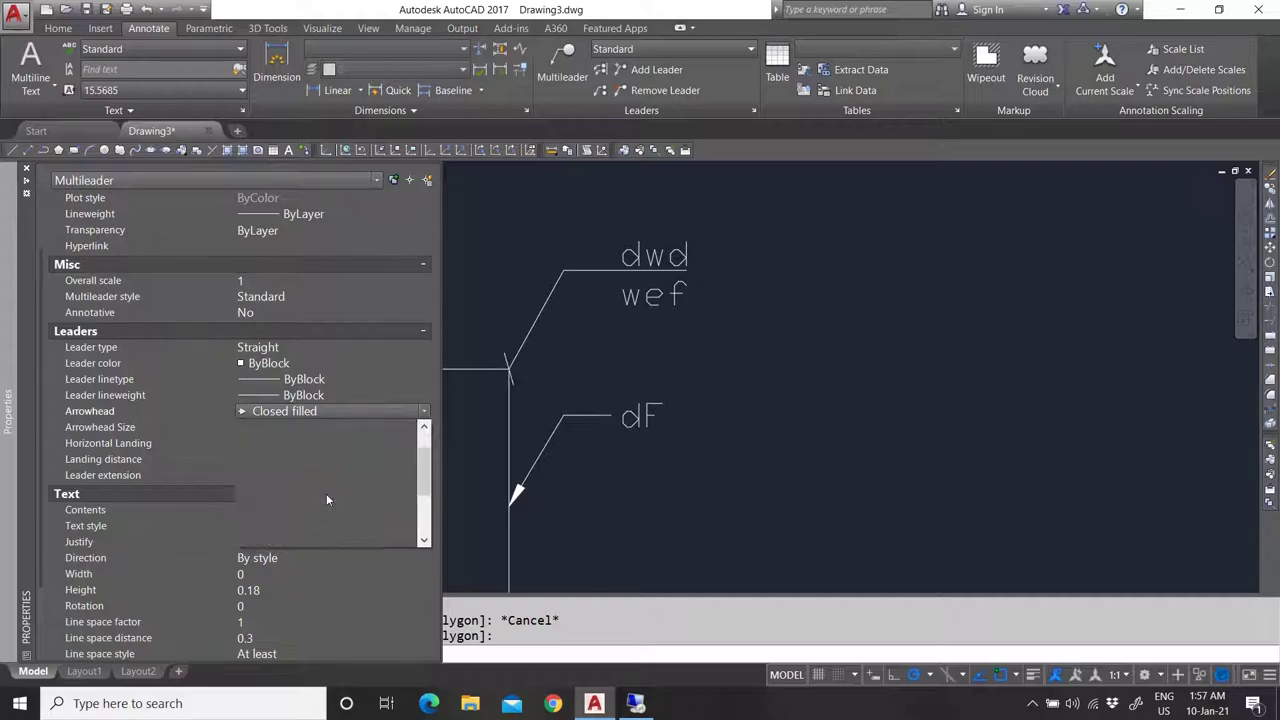
{"action": "key", "text": "Escape"}
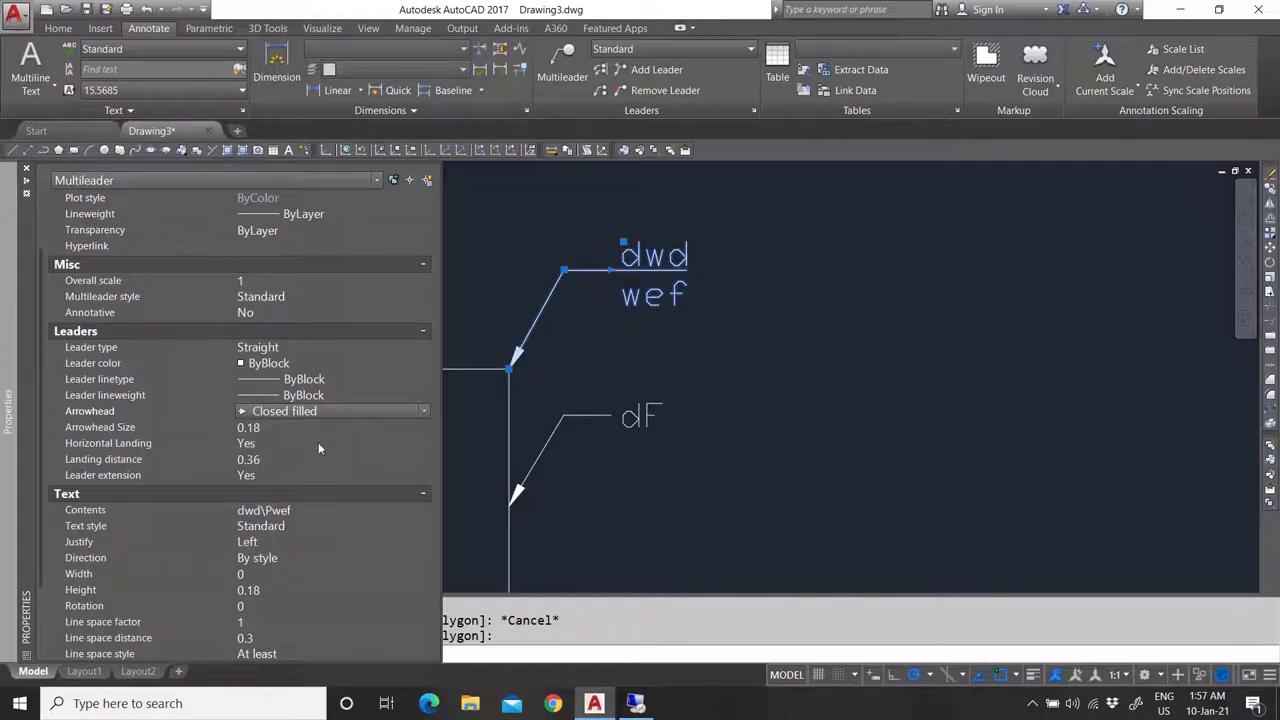
Examine the dwd/wef multileader's text properties, including text style, justification and width.
{"action": "scroll", "coordinate": [330, 515], "scroll_direction": "down", "scroll_amount": 2}
{"action": "scroll", "coordinate": [330, 514], "scroll_direction": "down", "scroll_amount": 1}
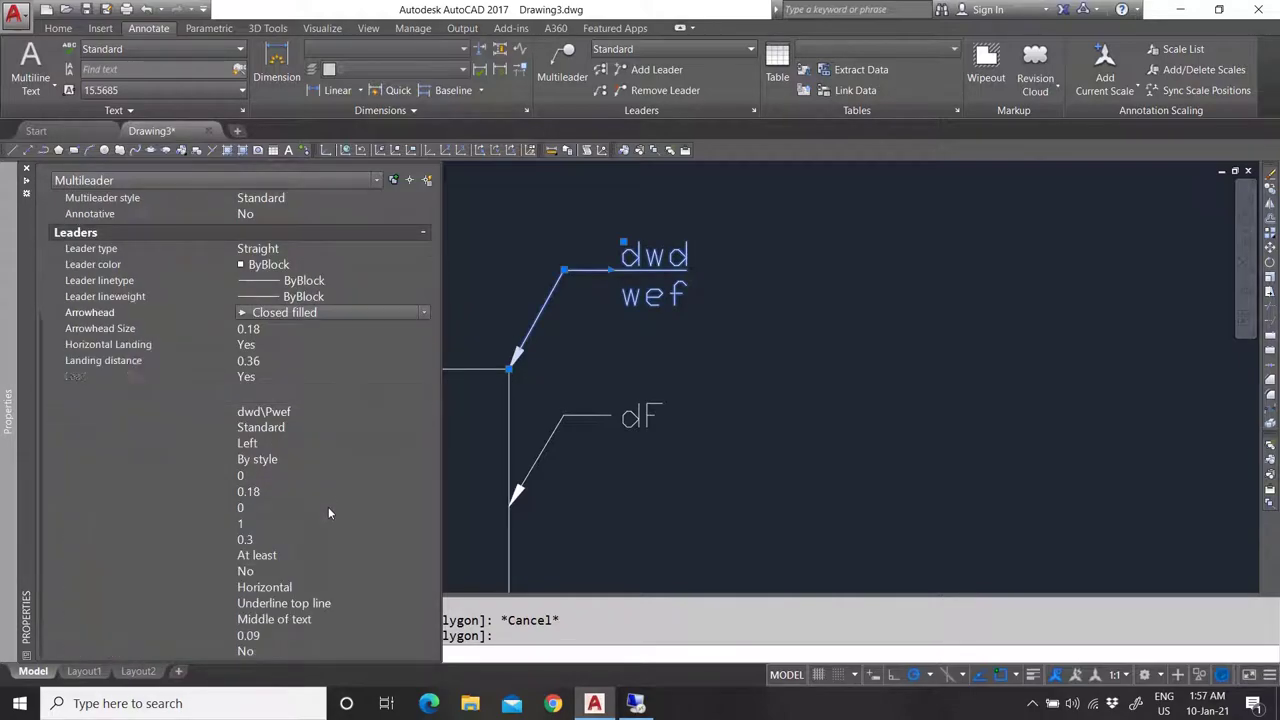
{"action": "left_click", "coordinate": [287, 426]}
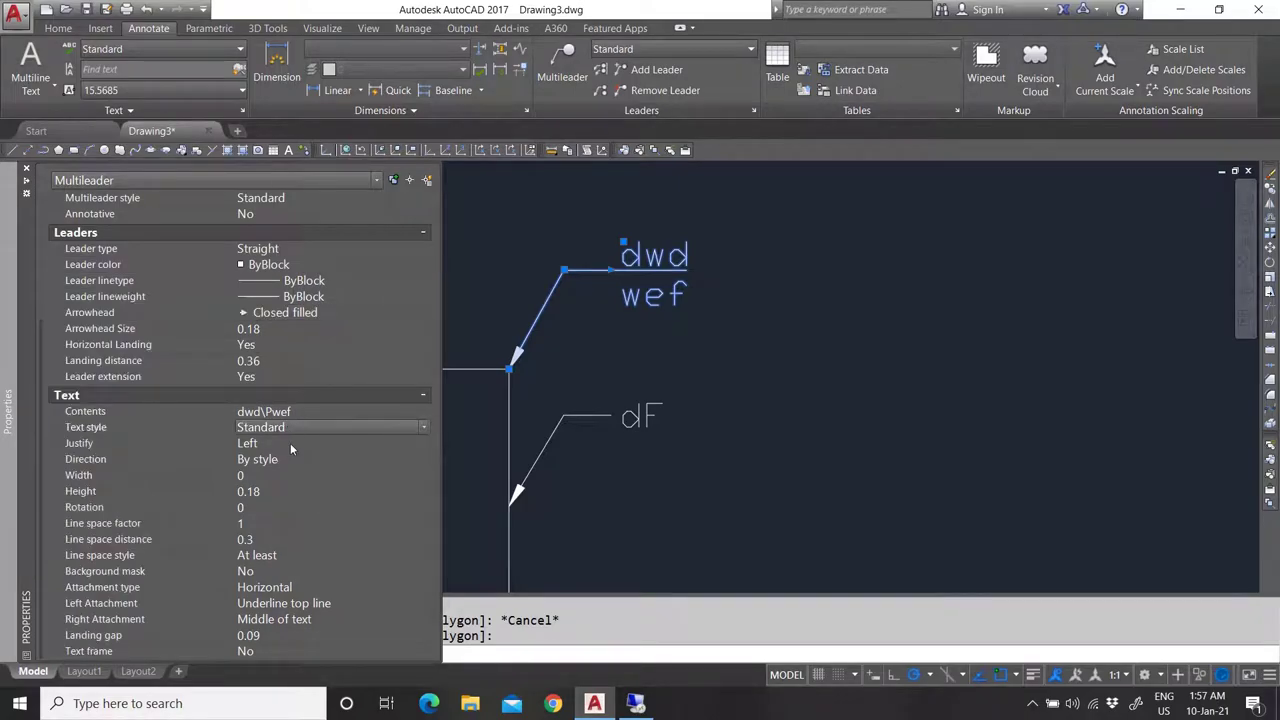
{"action": "left_click", "coordinate": [290, 445]}
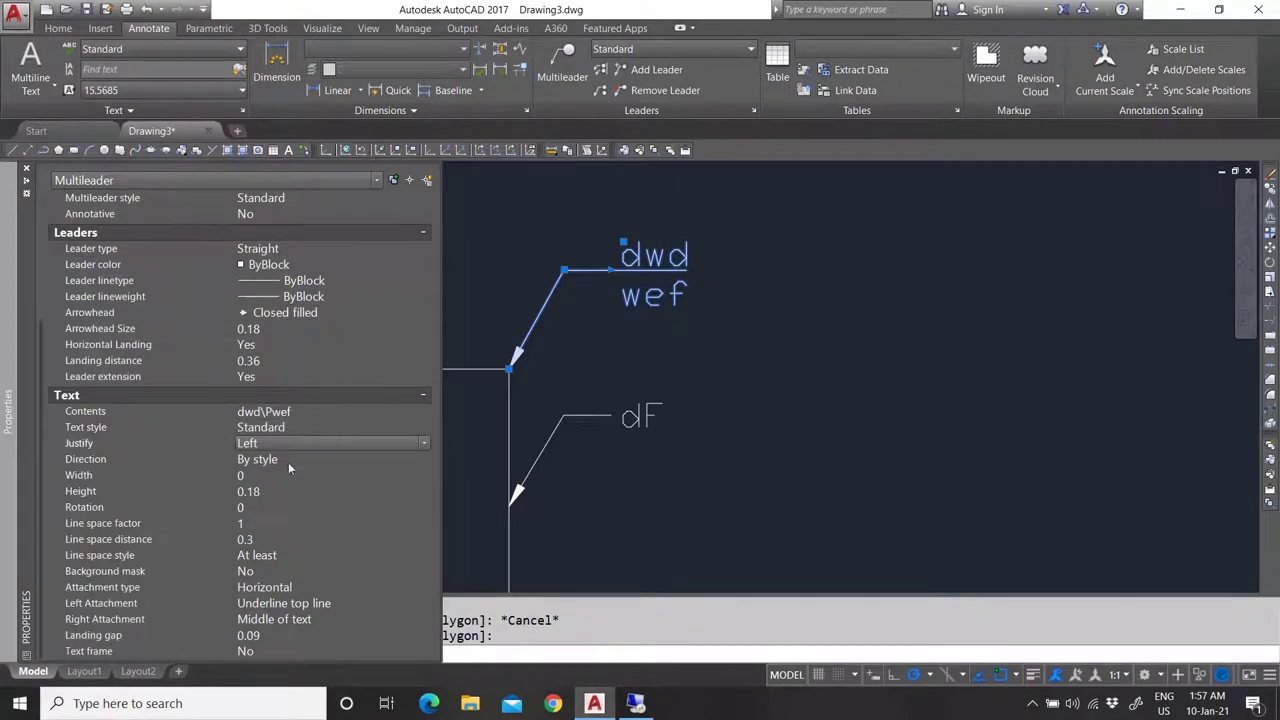
{"action": "left_click", "coordinate": [290, 475]}
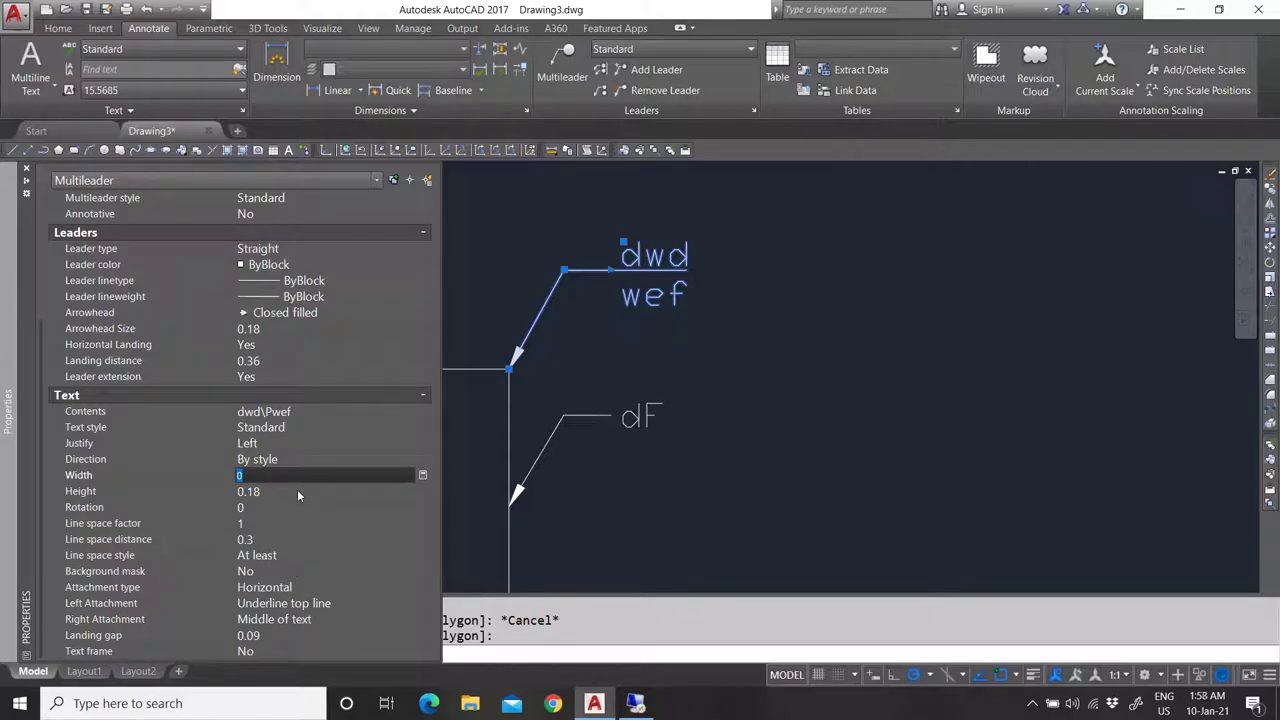
{"action": "left_click", "coordinate": [291, 430]}
{"action": "left_click", "coordinate": [315, 428]}
{"action": "left_click", "coordinate": [305, 428]}
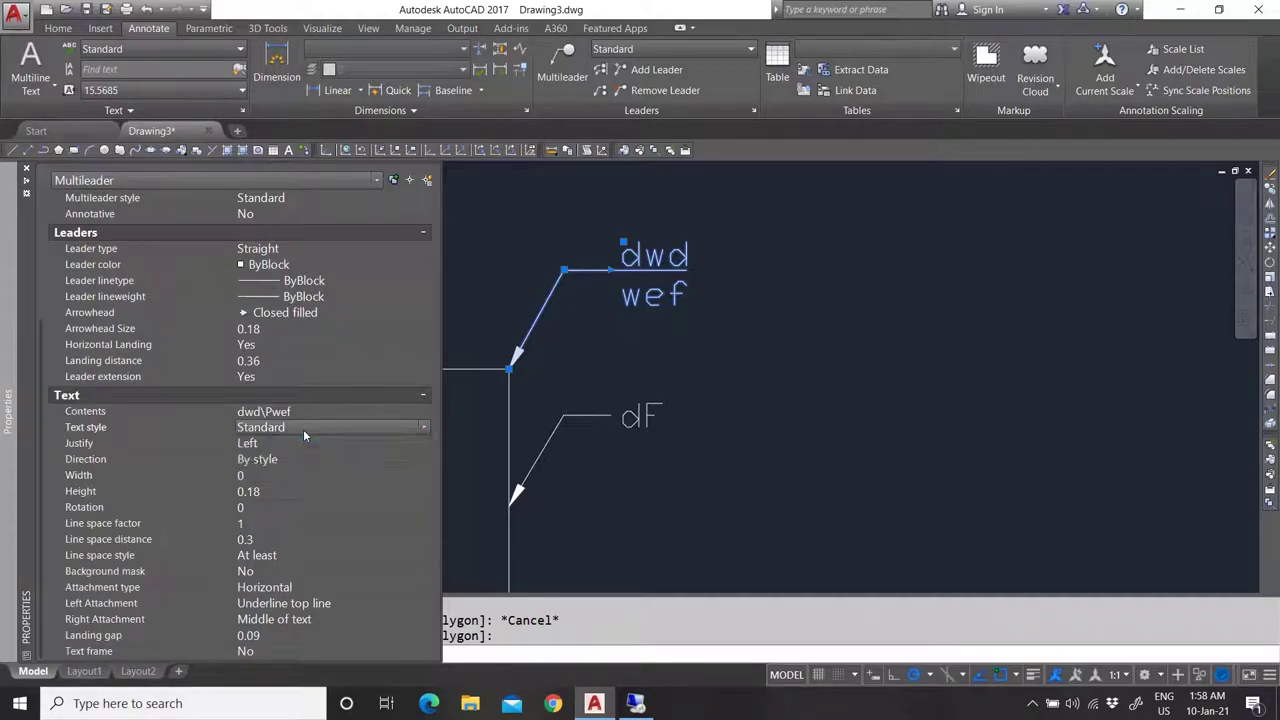
Set the dwd/wef multileader's text direction to Horizontal and clear the selection.
{"action": "left_click", "coordinate": [293, 460]}
{"action": "left_click", "coordinate": [293, 460]}
{"action": "left_click", "coordinate": [293, 460]}
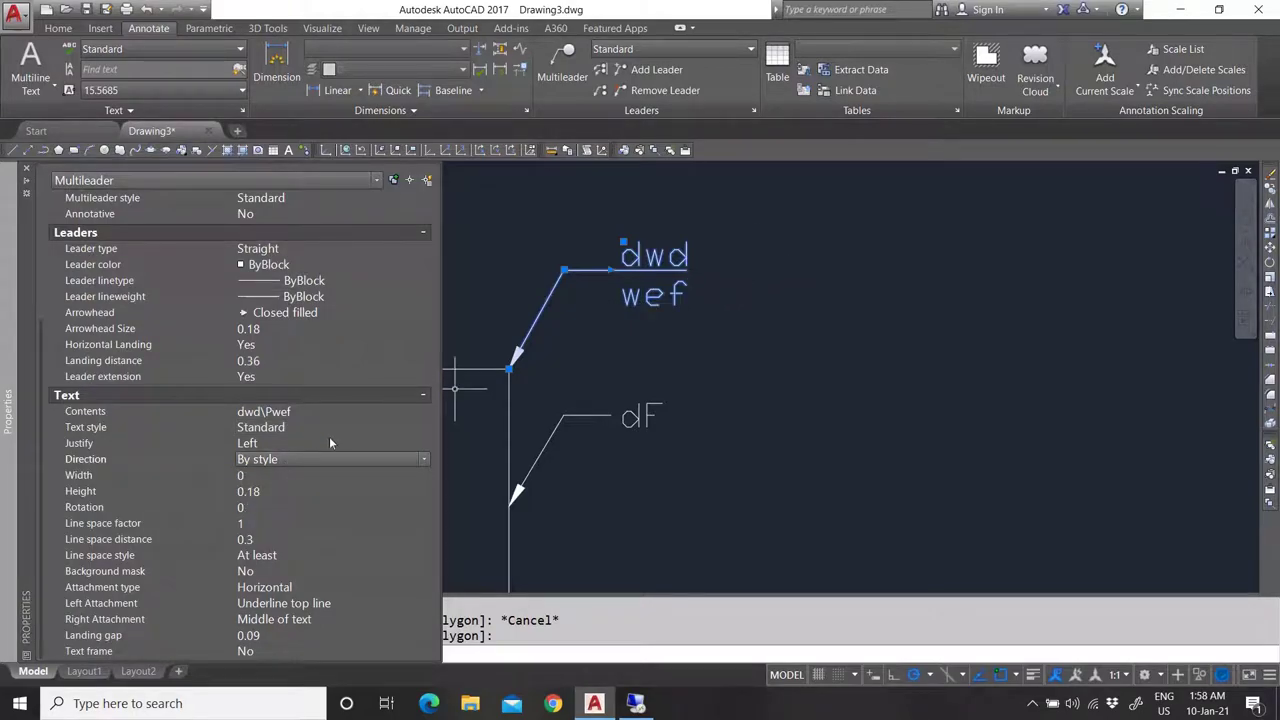
{"action": "left_click", "coordinate": [290, 460]}
{"action": "left_click", "coordinate": [276, 488]}
{"action": "left_click", "coordinate": [288, 460]}
{"action": "left_click", "coordinate": [280, 475]}
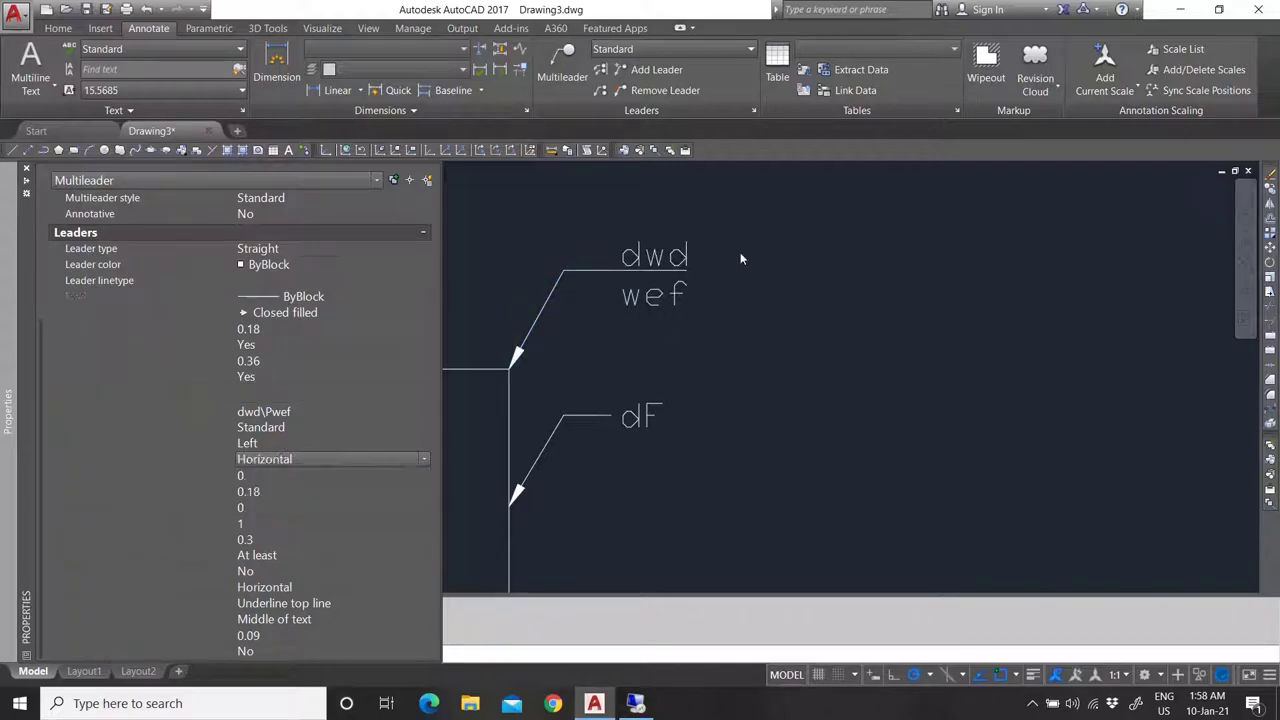
{"action": "key", "text": "Escape"}
{"action": "key", "text": "Escape"}
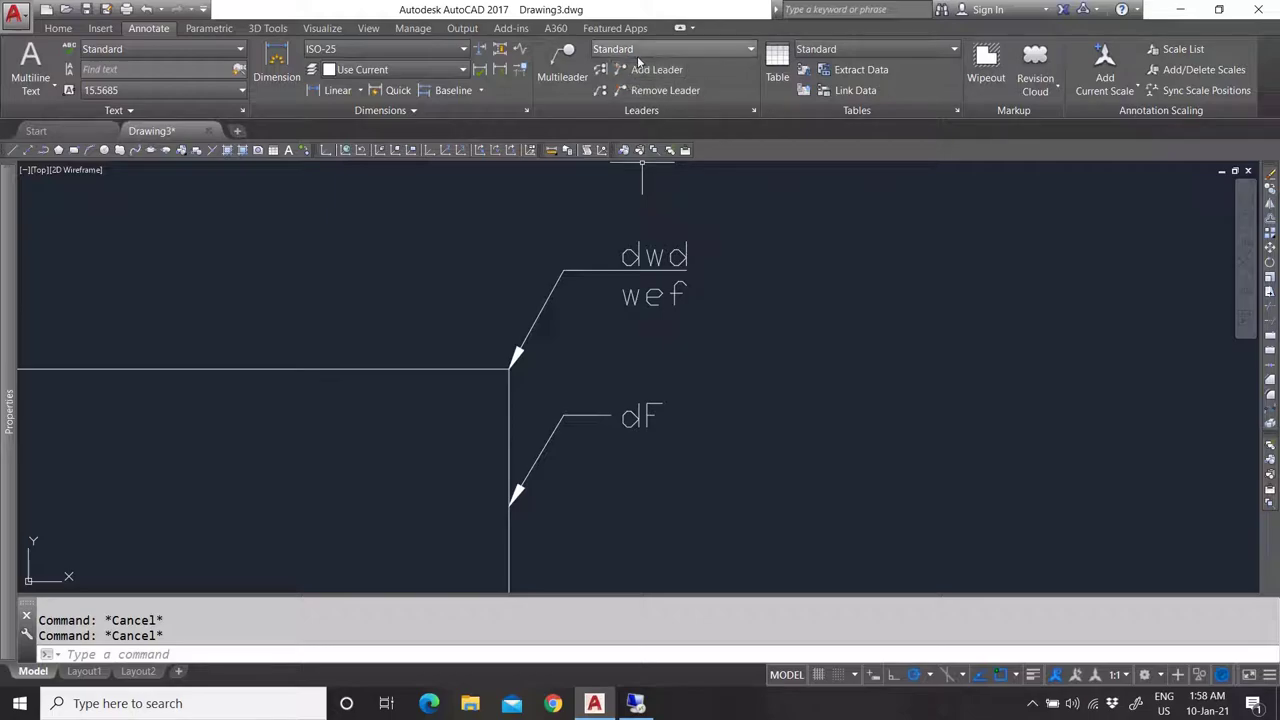
Look at the multileader styles offered for new multileaders and return to the general drawing tools.
{"action": "left_click", "coordinate": [645, 50]}
{"action": "left_click", "coordinate": [655, 127]}
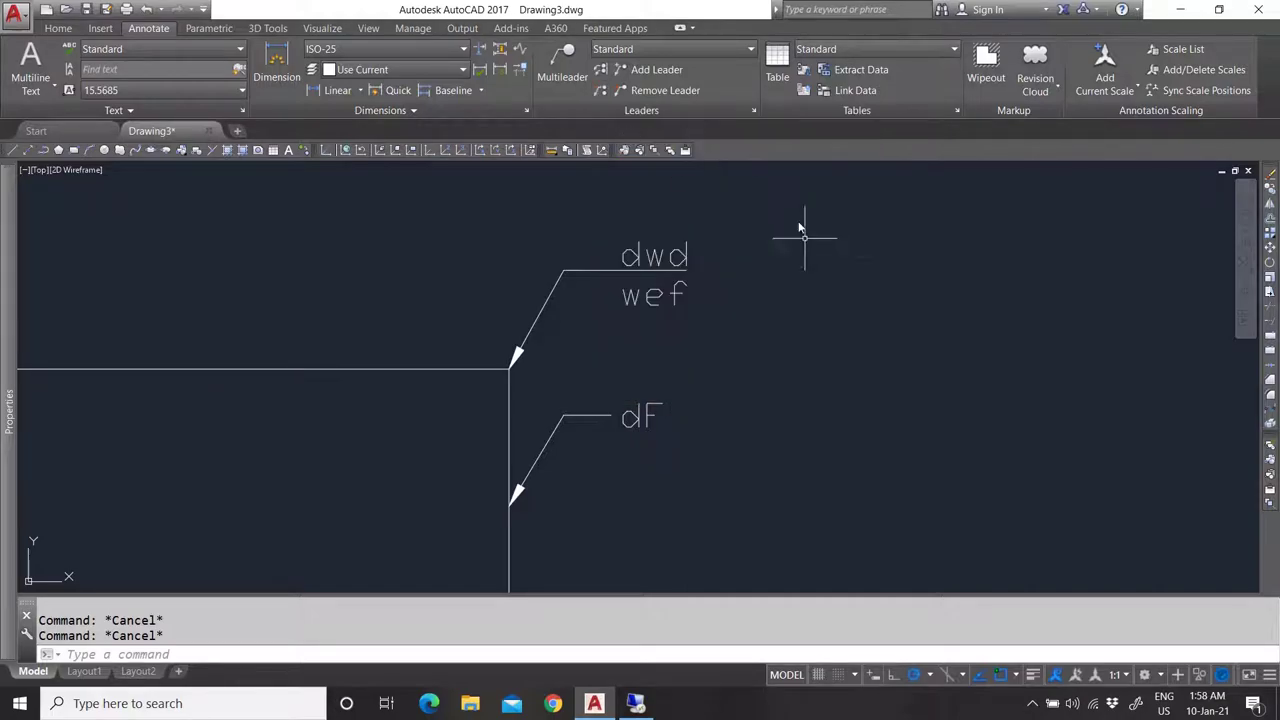
{"action": "left_click", "coordinate": [58, 28]}
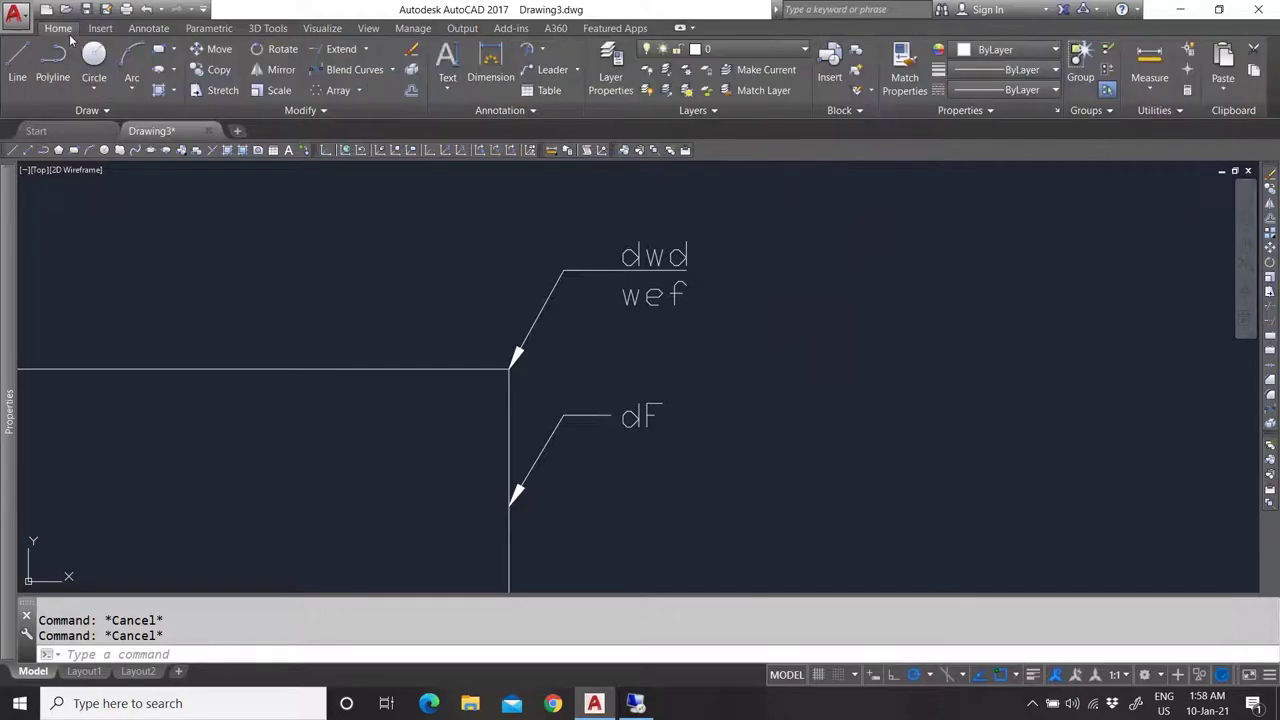
{"action": "left_click", "coordinate": [518, 114]}
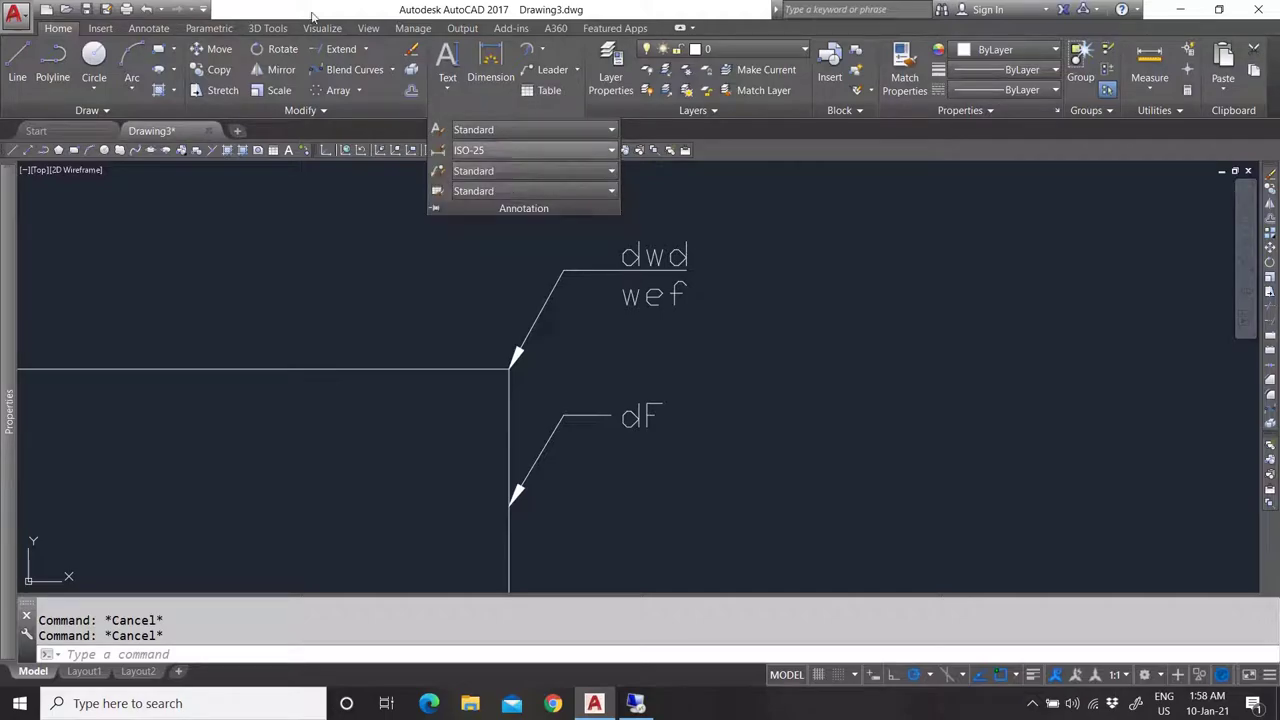
{"action": "left_click", "coordinate": [148, 28]}
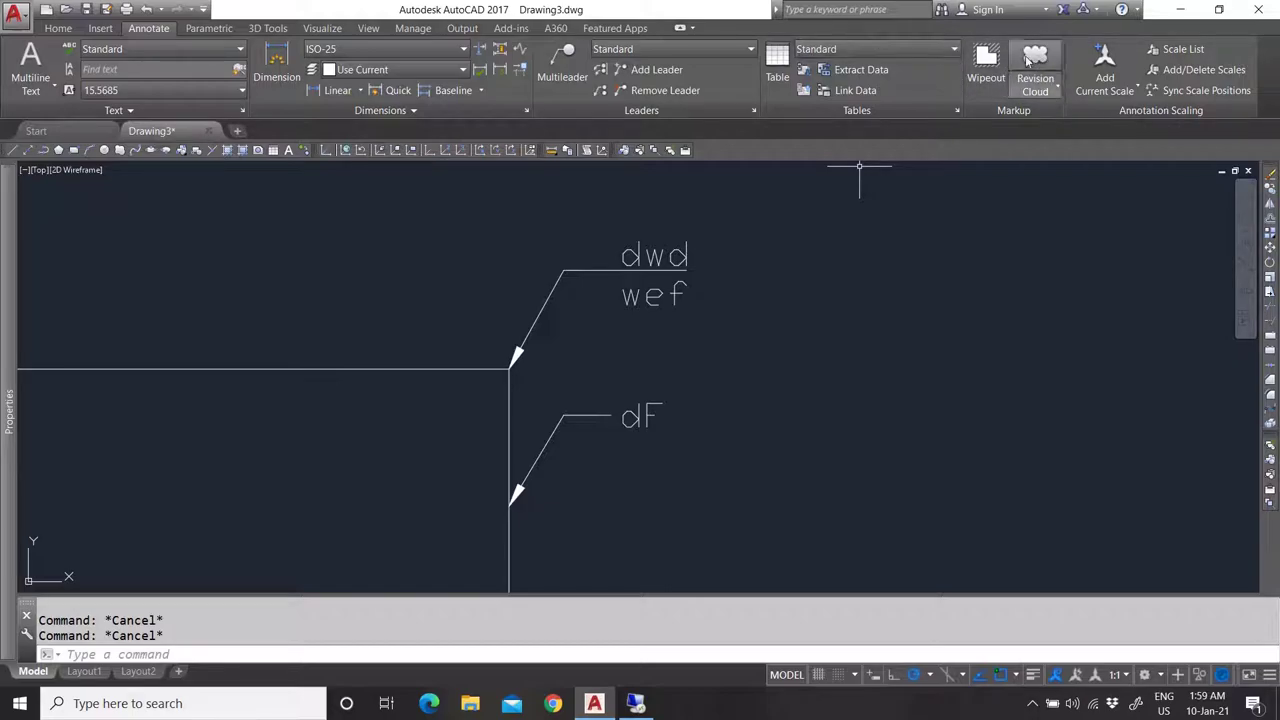
{"action": "left_click", "coordinate": [68, 29]}
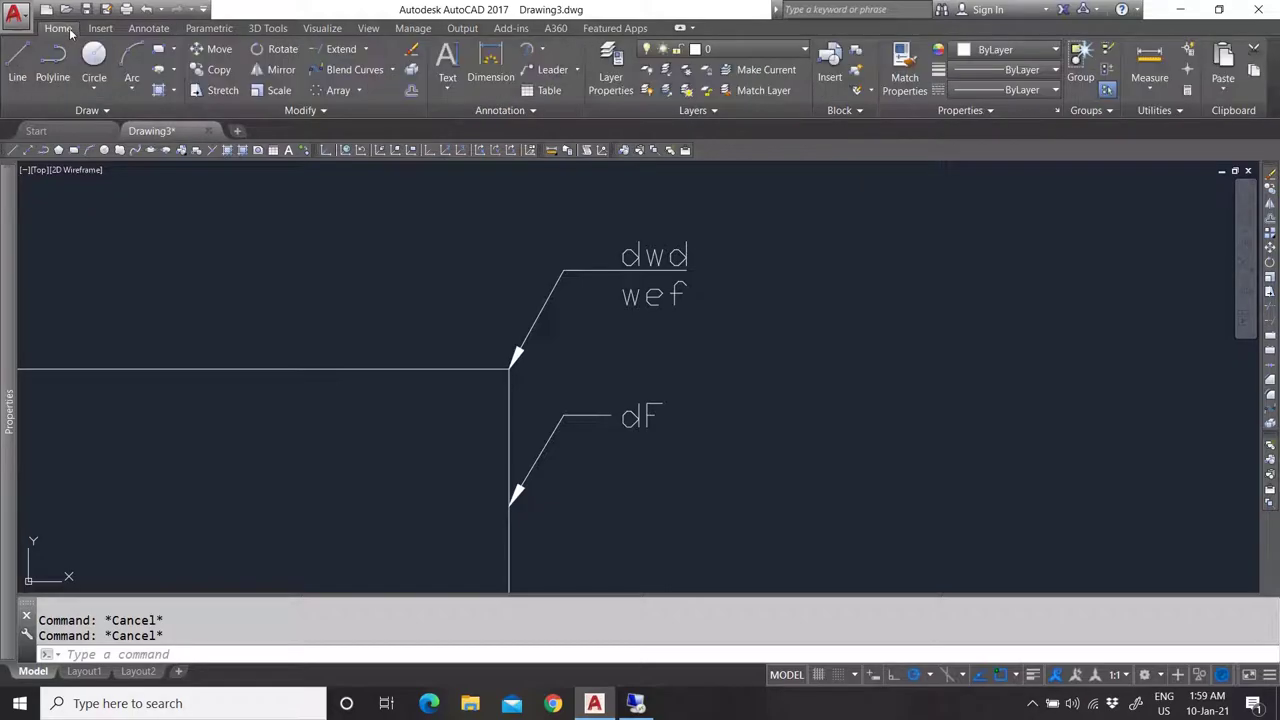
{"action": "left_click", "coordinate": [98, 110]}
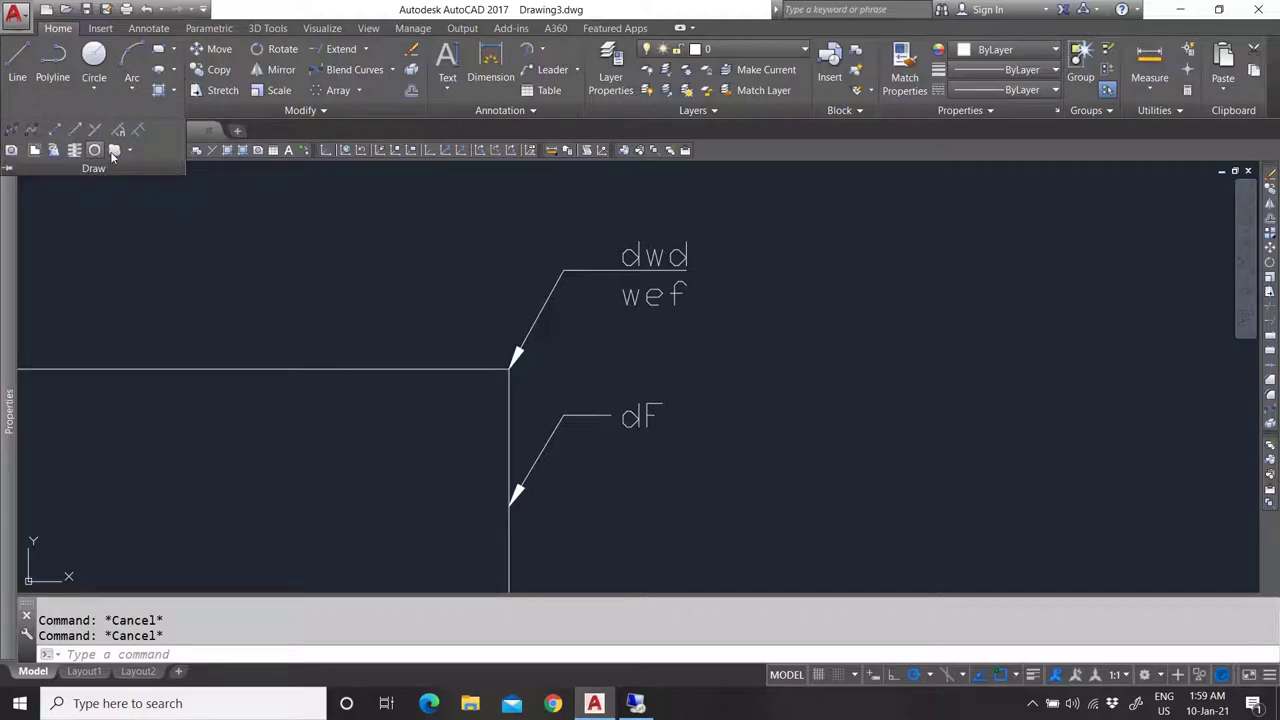
{"action": "left_click", "coordinate": [170, 29]}
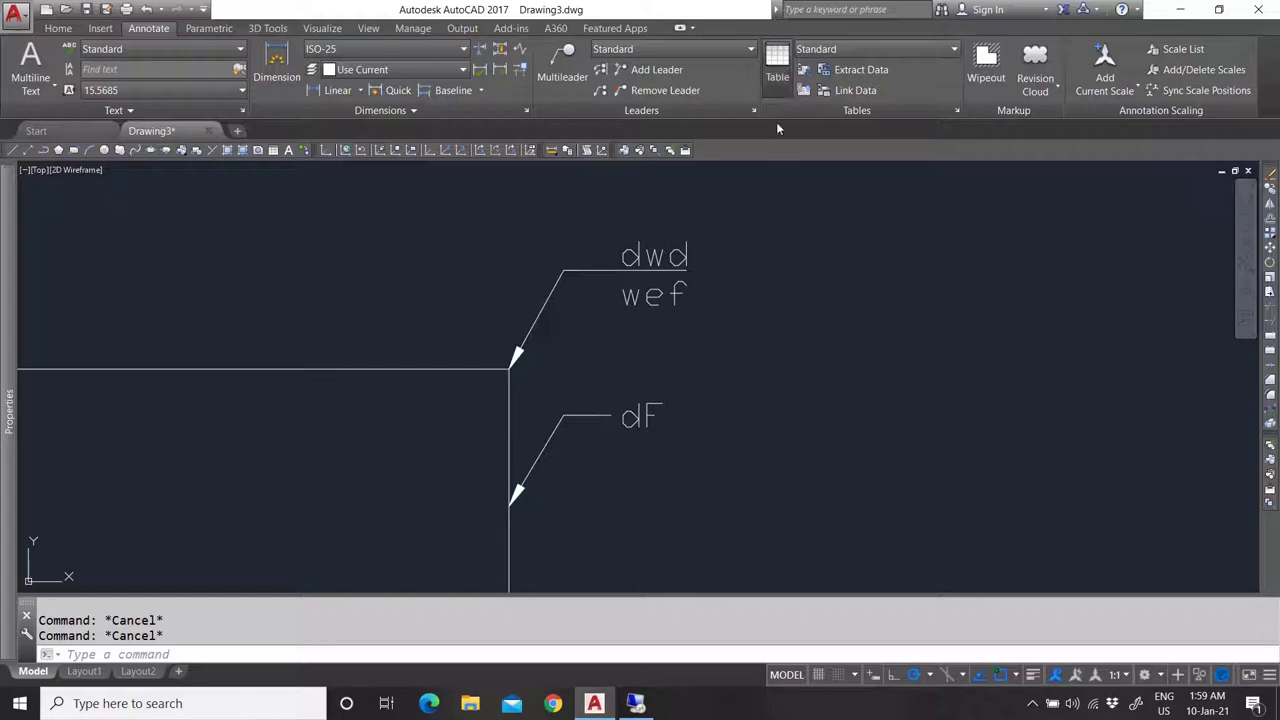
Open the table insertion settings and examine the table style, column and row settings, and both insertion behaviours.
{"action": "left_click", "coordinate": [777, 65]}
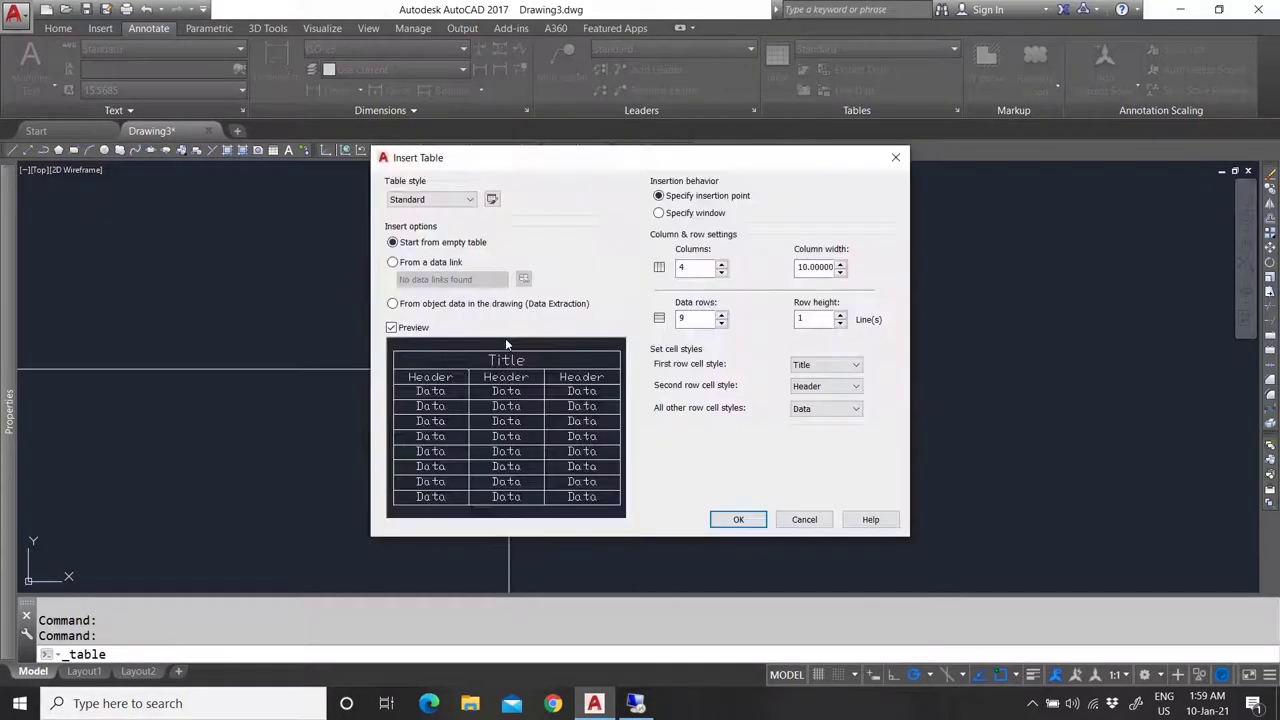
{"action": "left_click", "coordinate": [432, 200]}
{"action": "left_click", "coordinate": [437, 203]}
{"action": "double_click", "coordinate": [690, 267]}
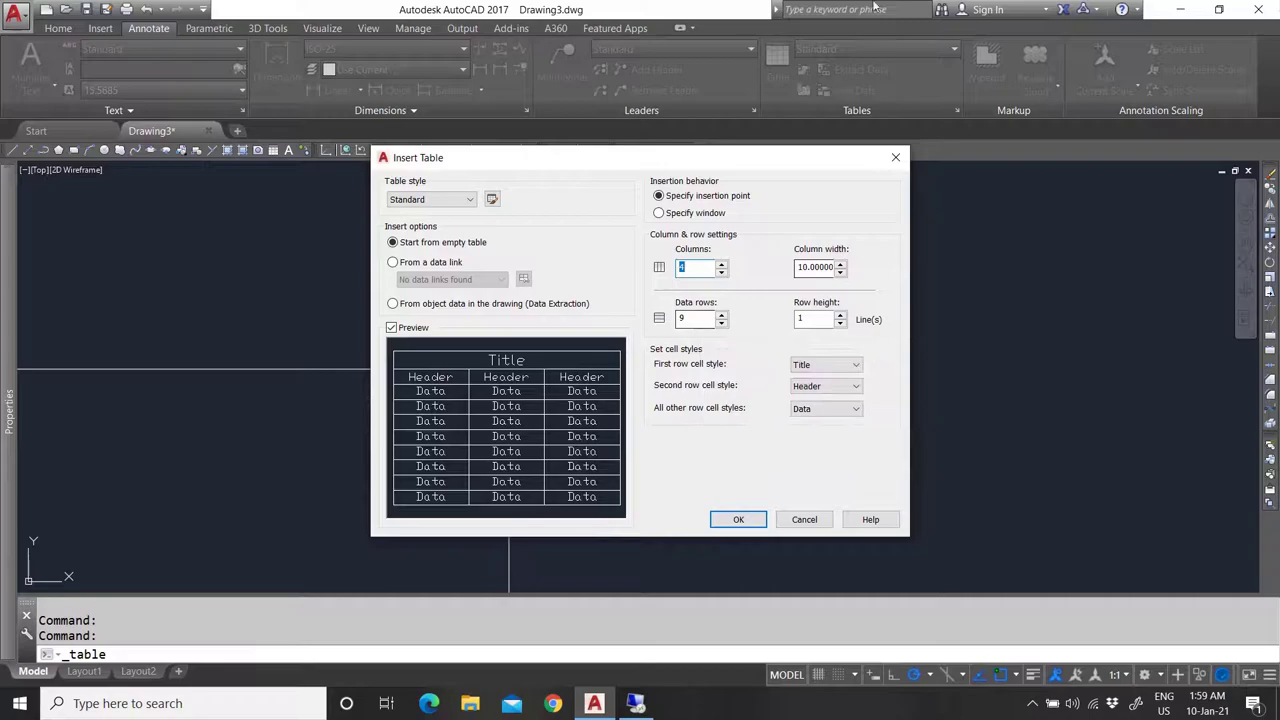
{"action": "left_click", "coordinate": [814, 268]}
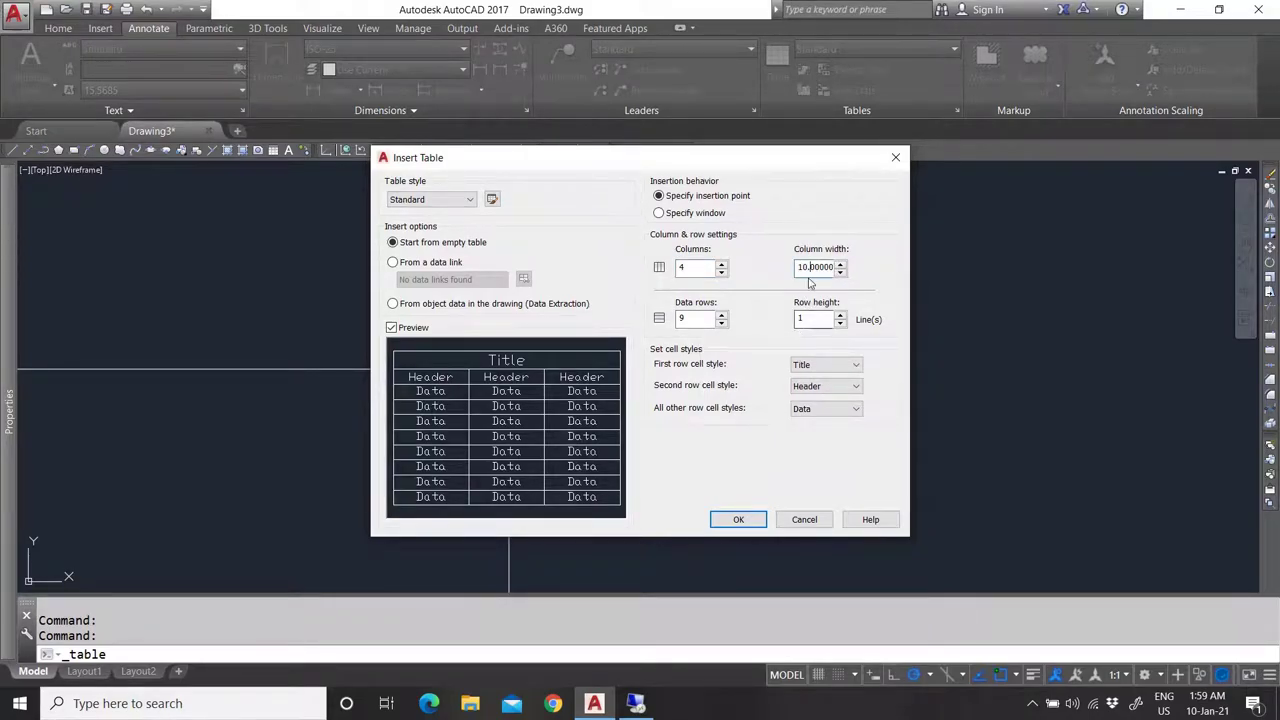
{"action": "left_click", "coordinate": [806, 319]}
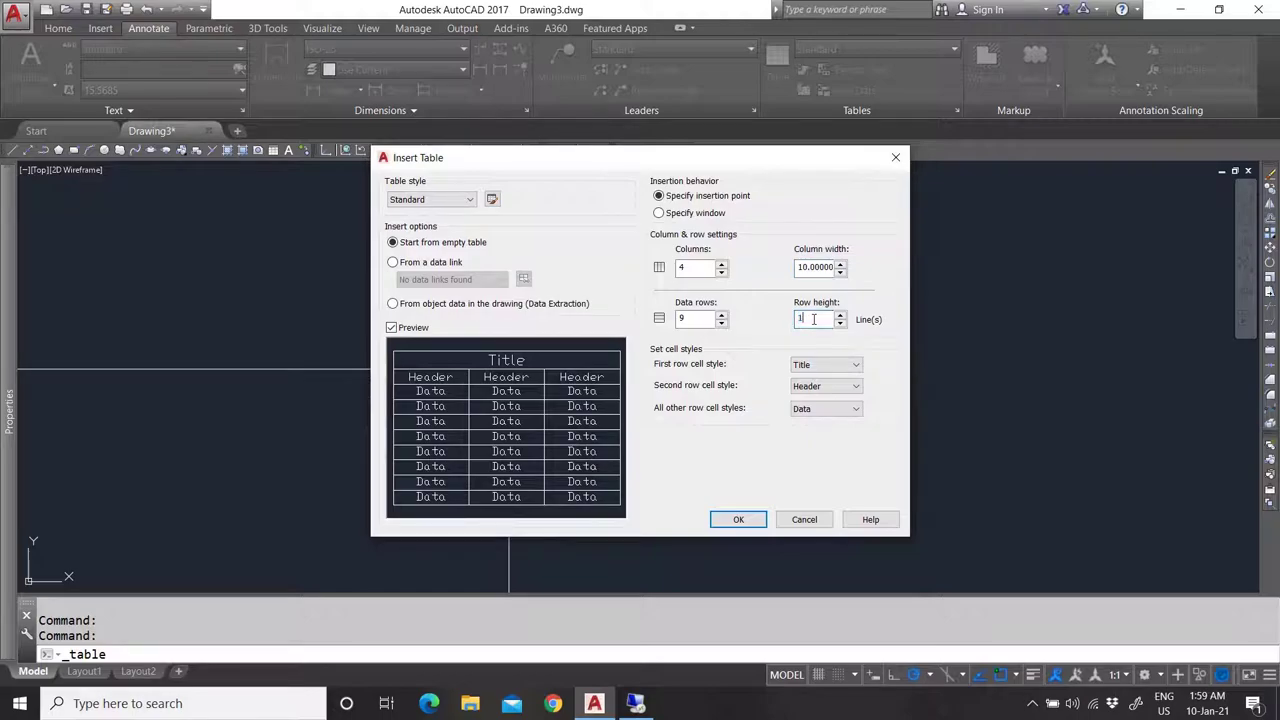
{"action": "left_click", "coordinate": [660, 214]}
{"action": "left_click", "coordinate": [684, 199]}
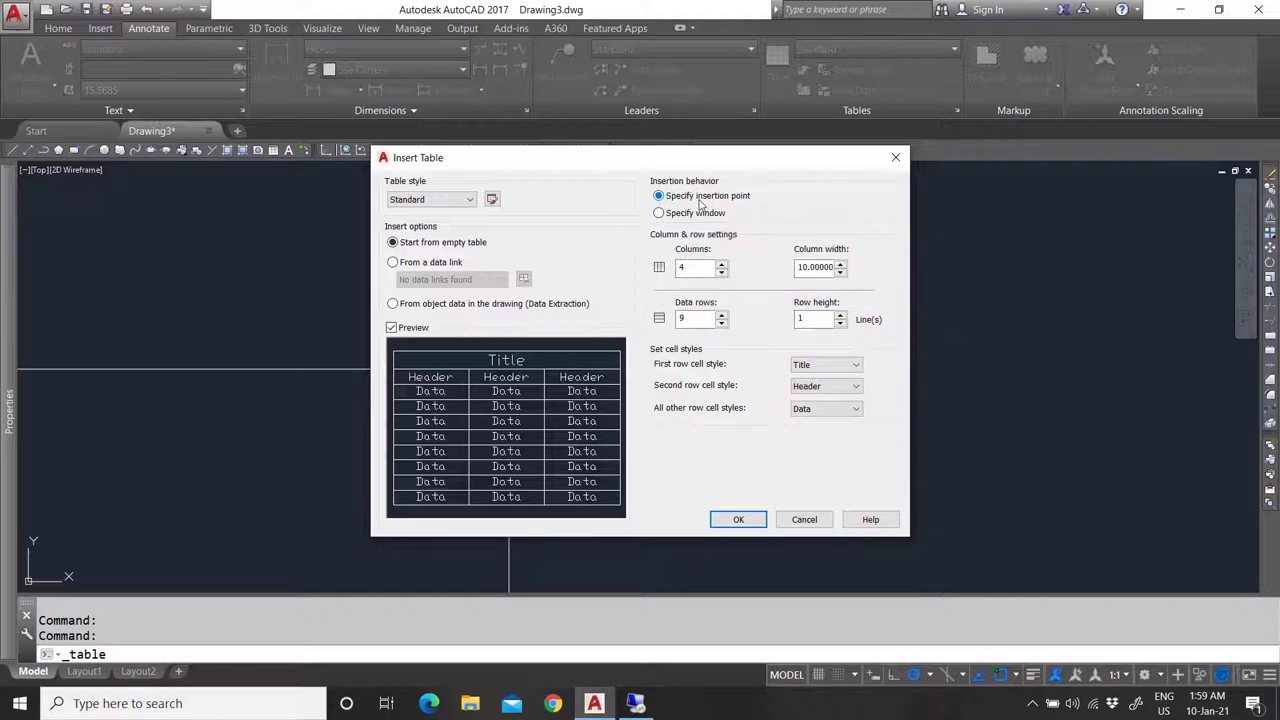
{"action": "left_click_drag", "start_coordinate": [724, 161], "coordinate": [576, 164]}
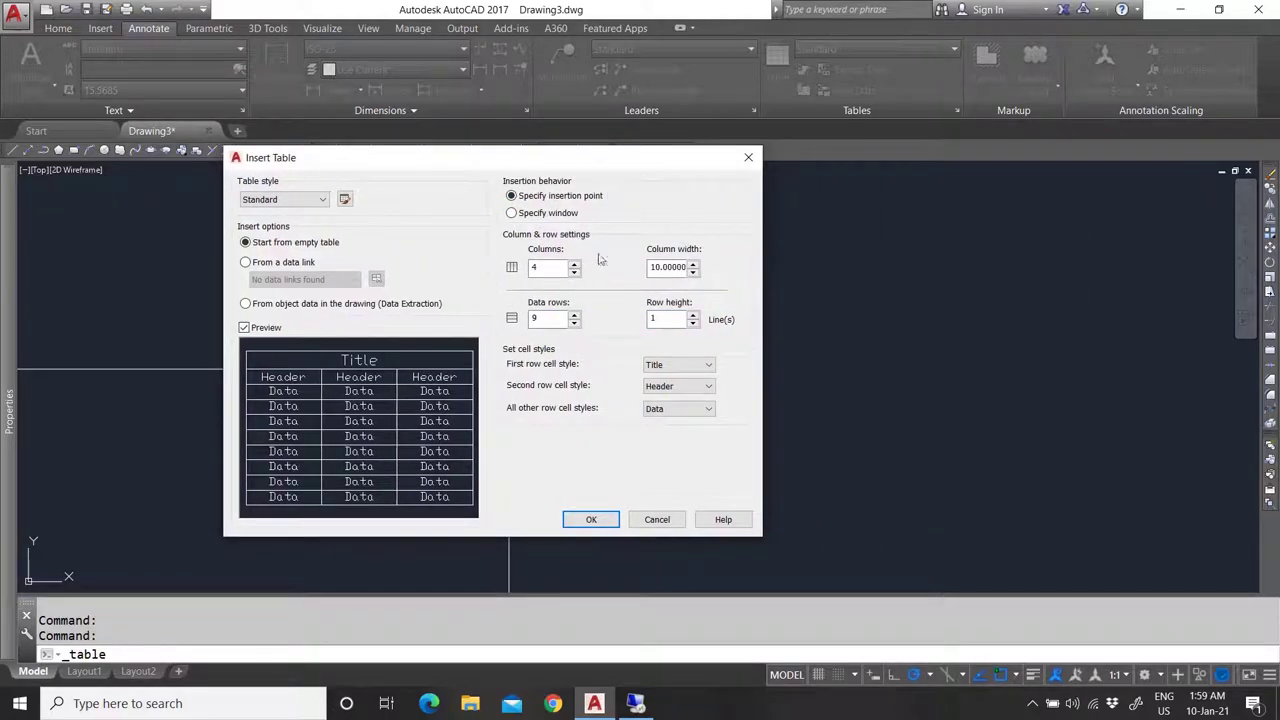
{"action": "left_click", "coordinate": [516, 215]}
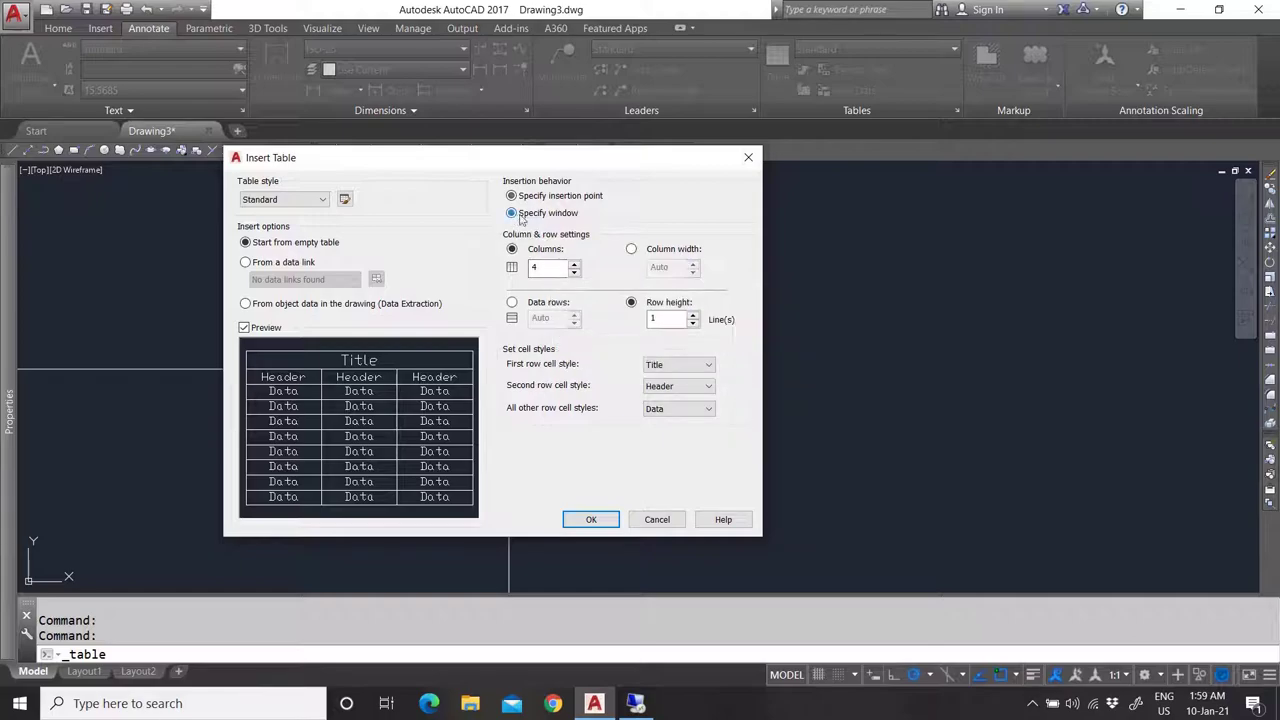
{"action": "left_click_drag", "start_coordinate": [602, 160], "coordinate": [417, 163]}
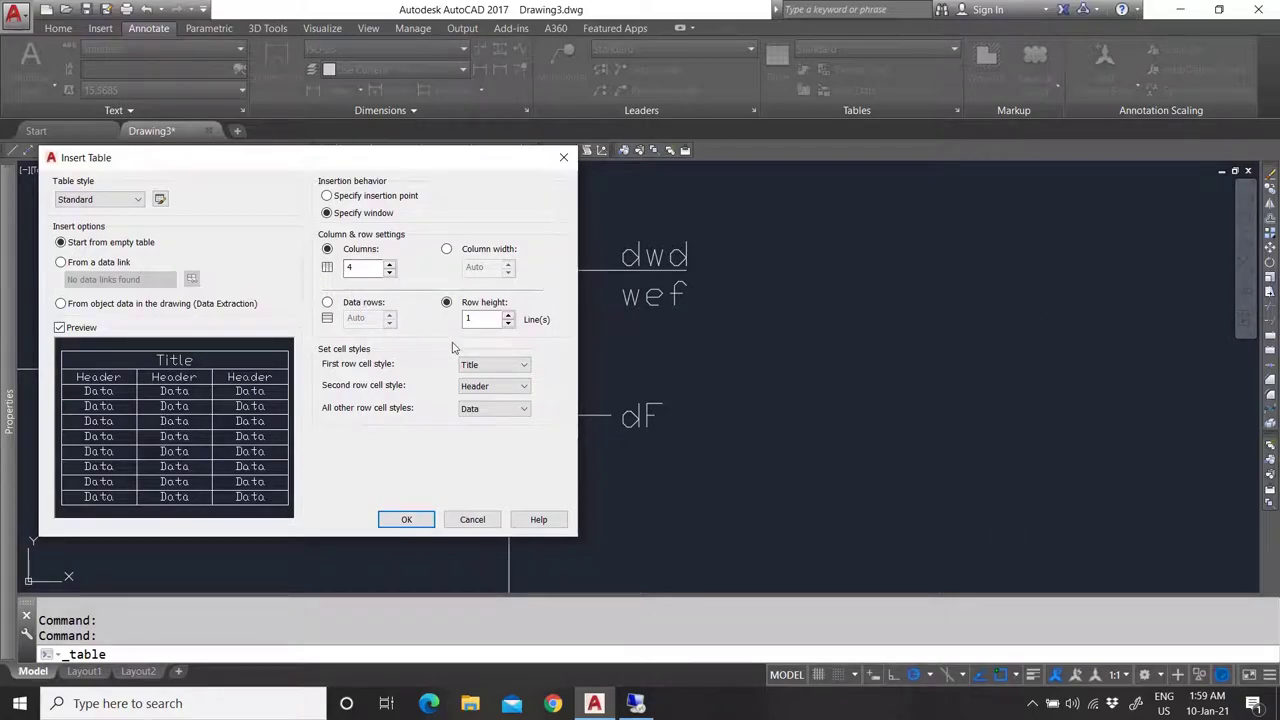
Examine the data link and object data sources for the table, including the option to create a new Excel data link.
{"action": "left_click", "coordinate": [62, 262]}
{"action": "left_click", "coordinate": [116, 282]}
{"action": "left_click", "coordinate": [163, 280]}
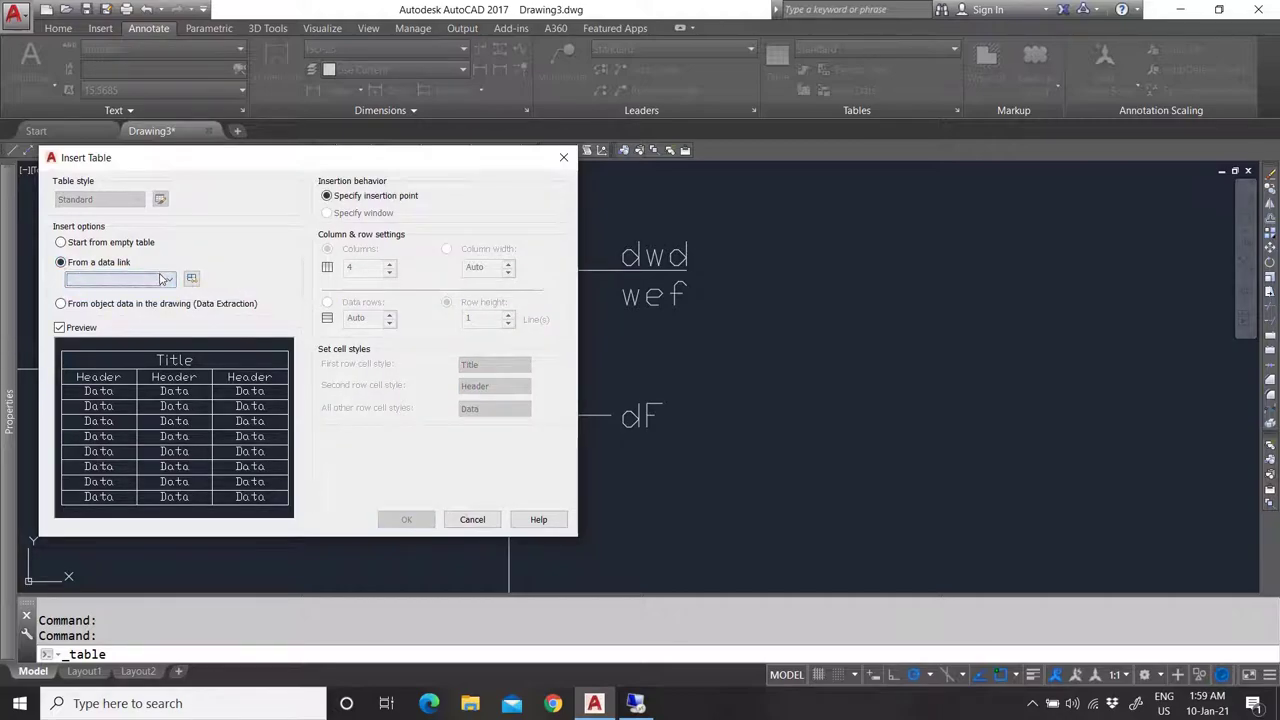
{"action": "left_click", "coordinate": [191, 278]}
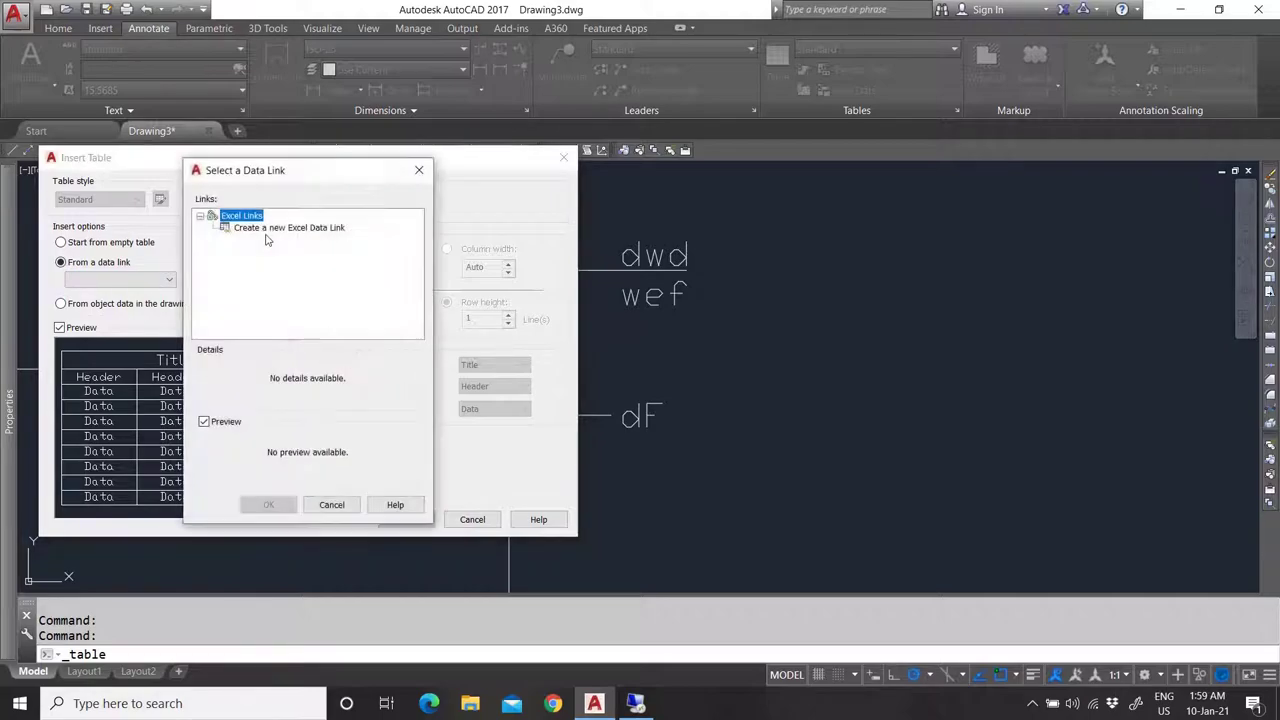
{"action": "double_click", "coordinate": [256, 228]}
{"action": "left_click", "coordinate": [437, 309]}
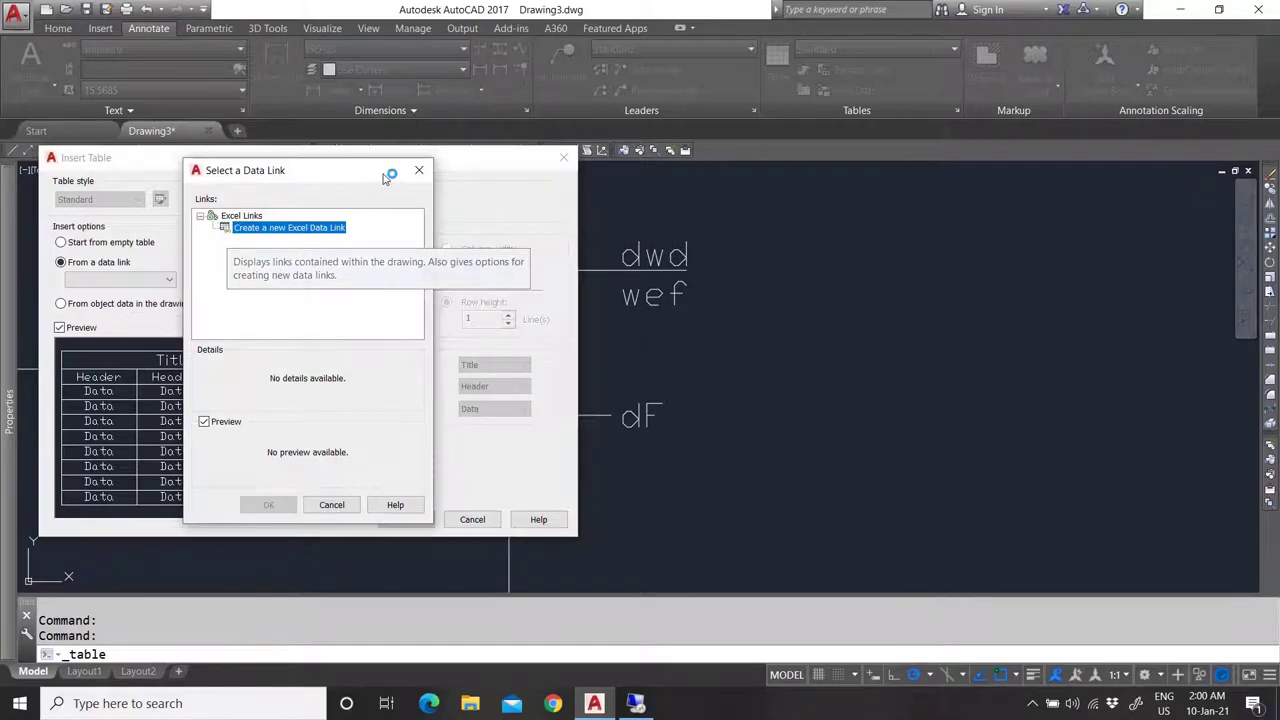
{"action": "left_click", "coordinate": [419, 170]}
{"action": "left_click", "coordinate": [118, 304]}
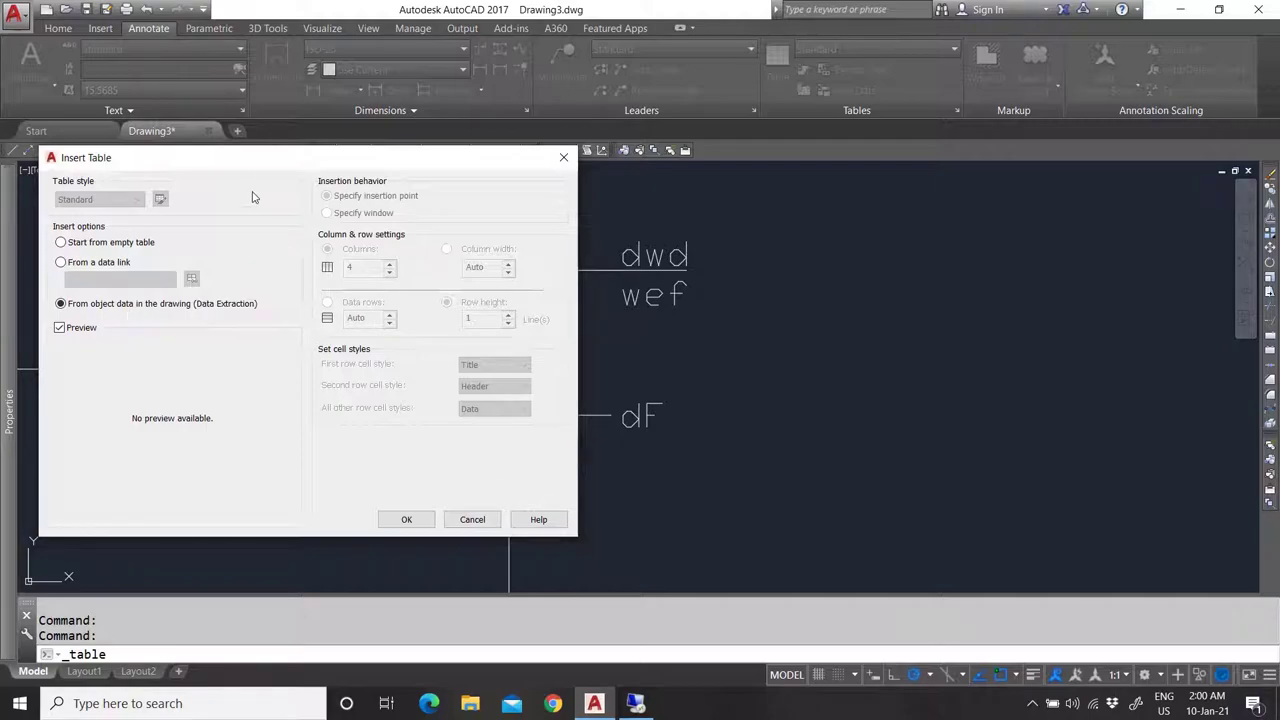
Insert an empty Standard-style table with 4 columns and a 1-line row height, specified by a window to the right of the rectangle.
{"action": "left_click", "coordinate": [80, 243]}
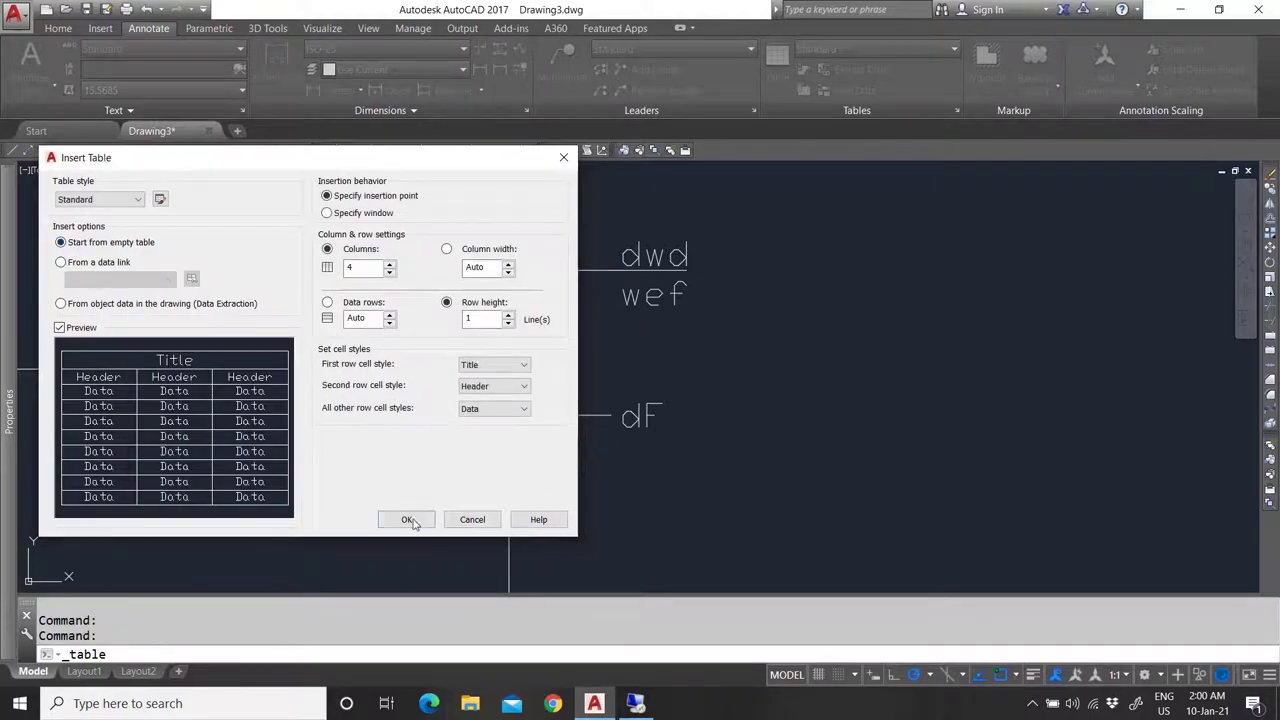
{"action": "left_click", "coordinate": [326, 213]}
{"action": "key", "text": "Return"}
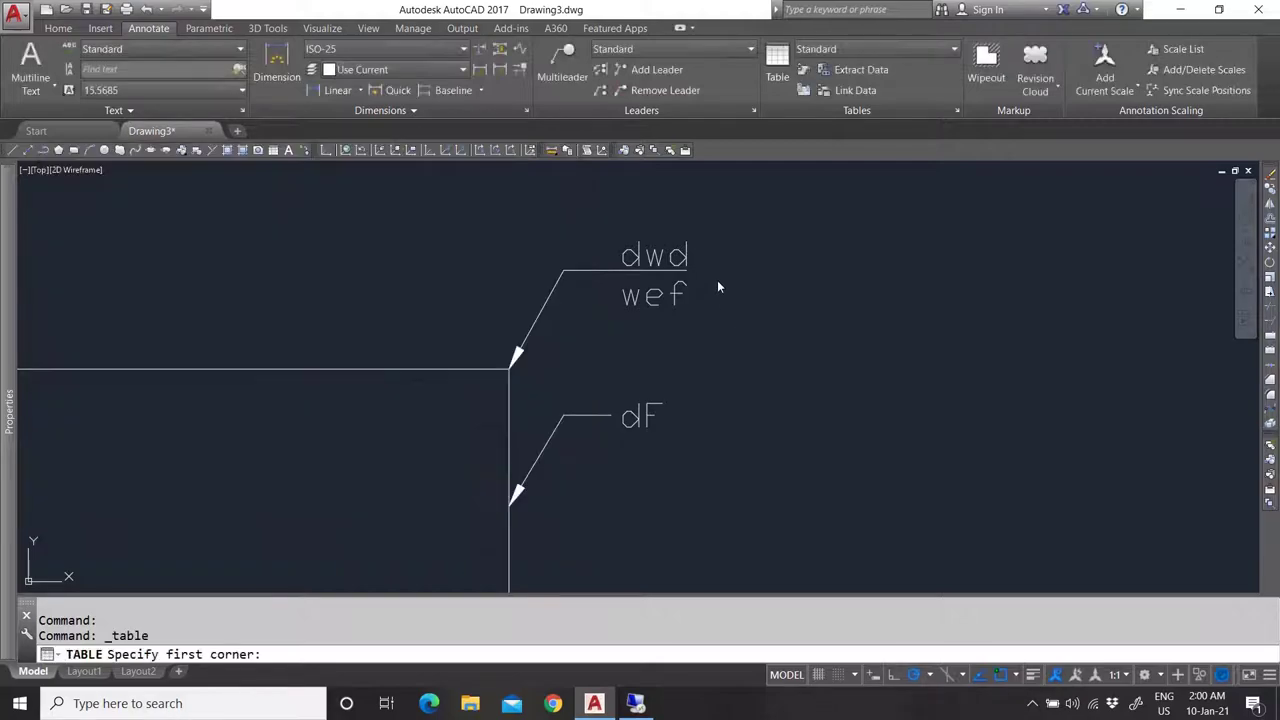
{"action": "scroll", "coordinate": [571, 304], "scroll_direction": "down", "scroll_amount": 6}
{"action": "scroll", "coordinate": [530, 316], "scroll_direction": "down", "scroll_amount": 1}
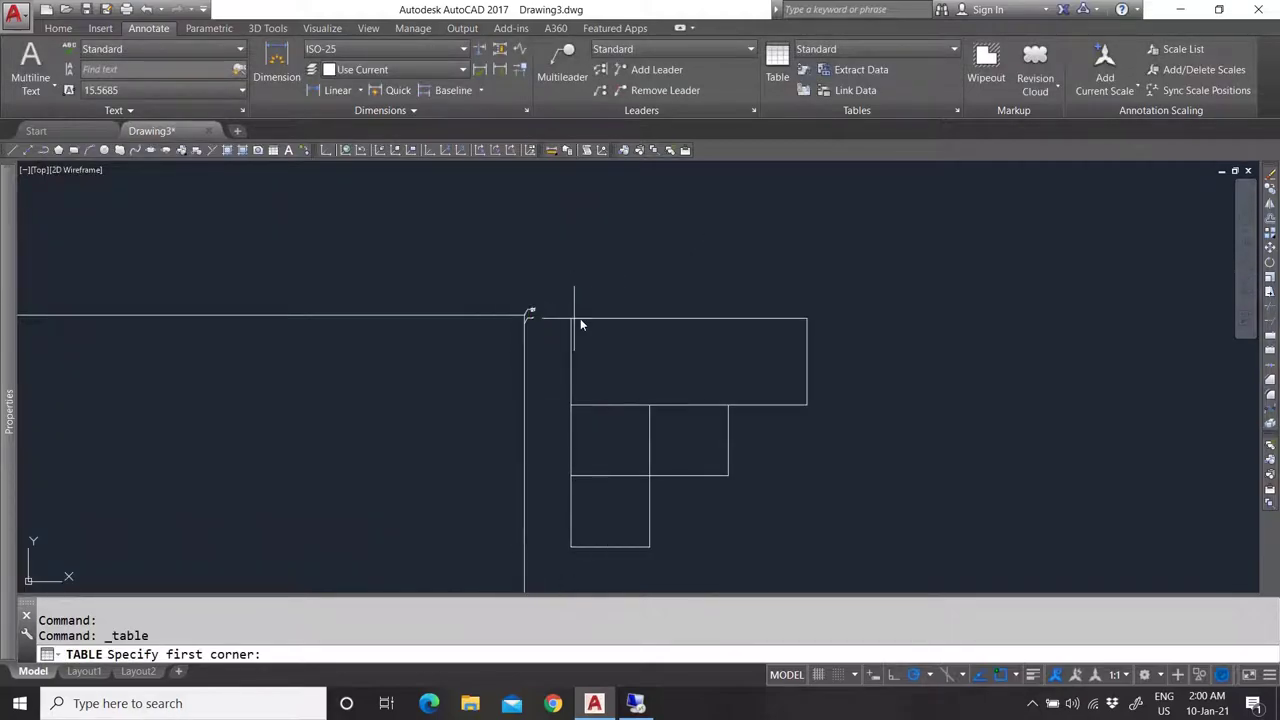
{"action": "left_click", "coordinate": [605, 285]}
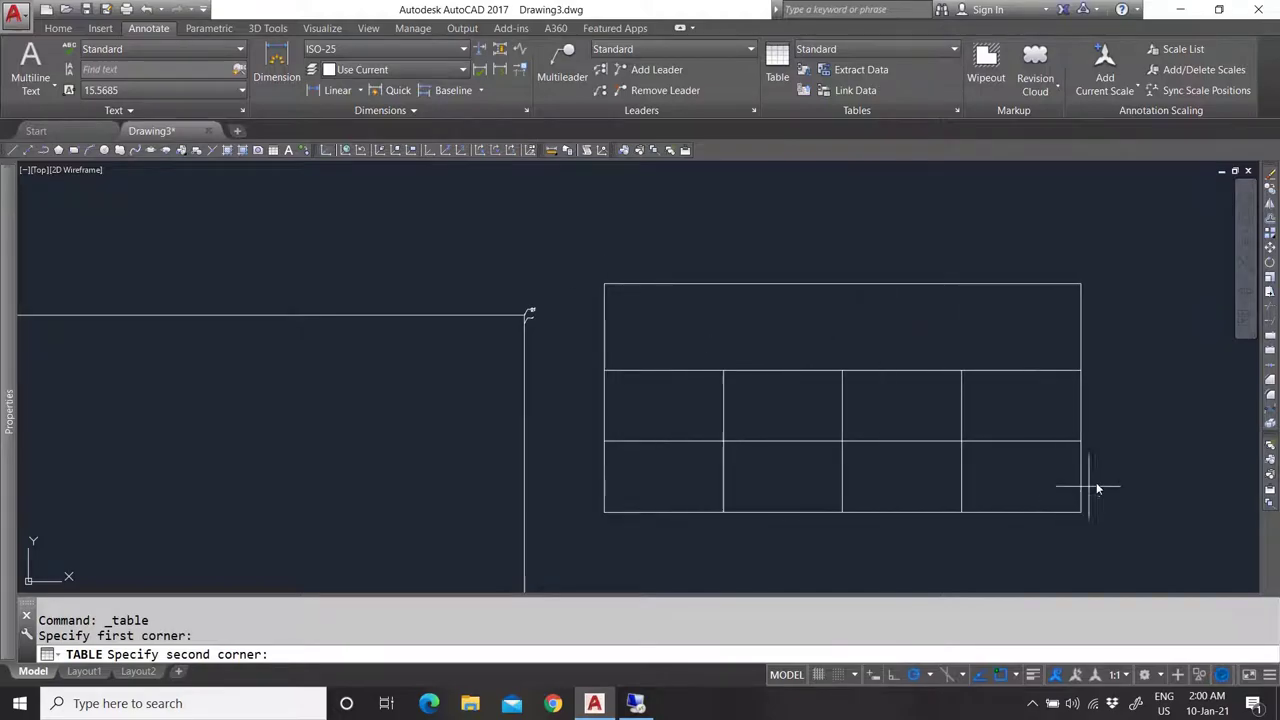
{"action": "left_click", "coordinate": [1154, 317]}
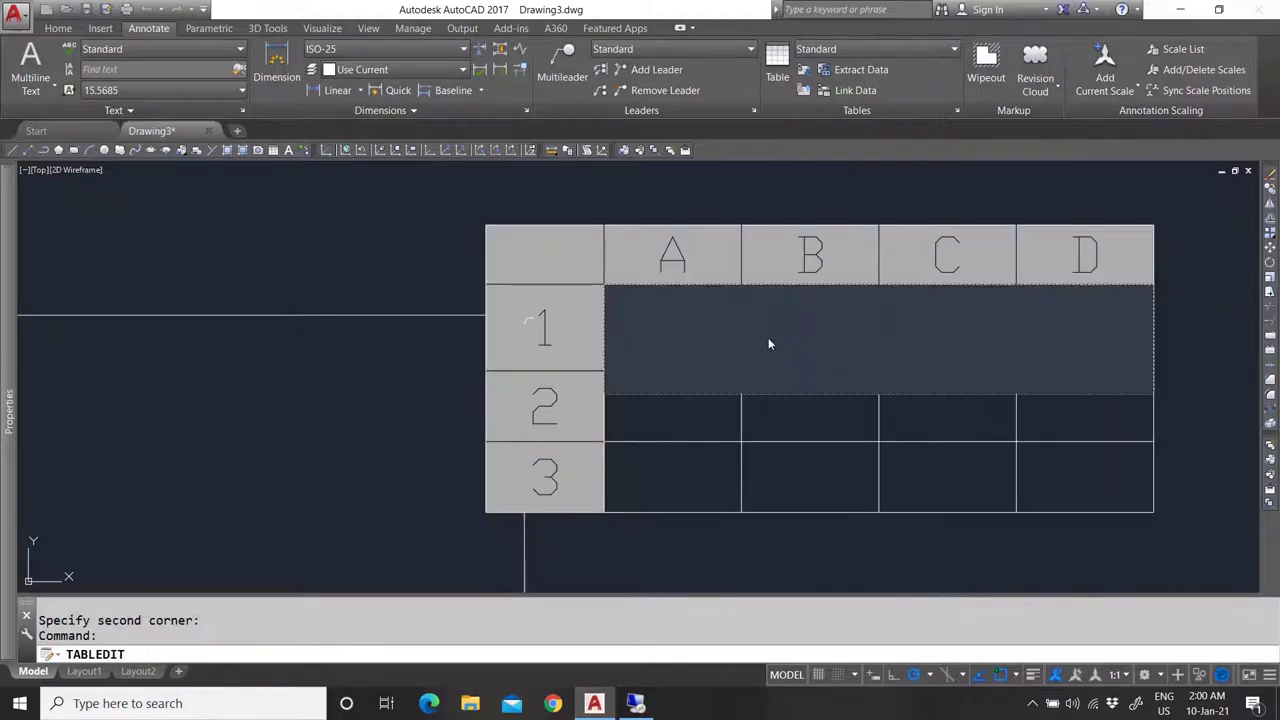
Enter FEWF in the table's title row and finish editing the table.
{"action": "type", "text": "FEWF"}
{"action": "left_click", "coordinate": [830, 536]}
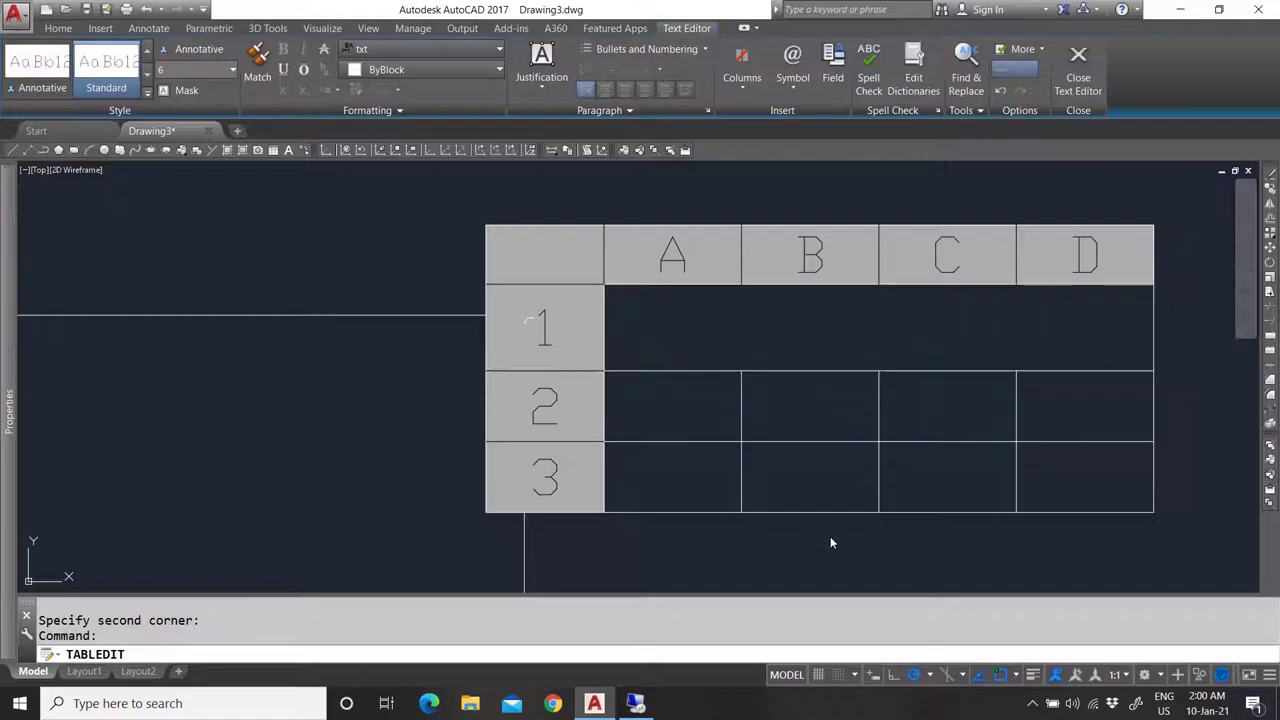
{"action": "scroll", "coordinate": [640, 440], "scroll_direction": "down", "scroll_amount": 5}
{"action": "scroll", "coordinate": [725, 480], "scroll_direction": "up", "scroll_amount": 2}
{"action": "left_click", "coordinate": [586, 329]}
{"action": "scroll", "coordinate": [654, 423], "scroll_direction": "up", "scroll_amount": 3}
{"action": "key", "text": "Escape"}
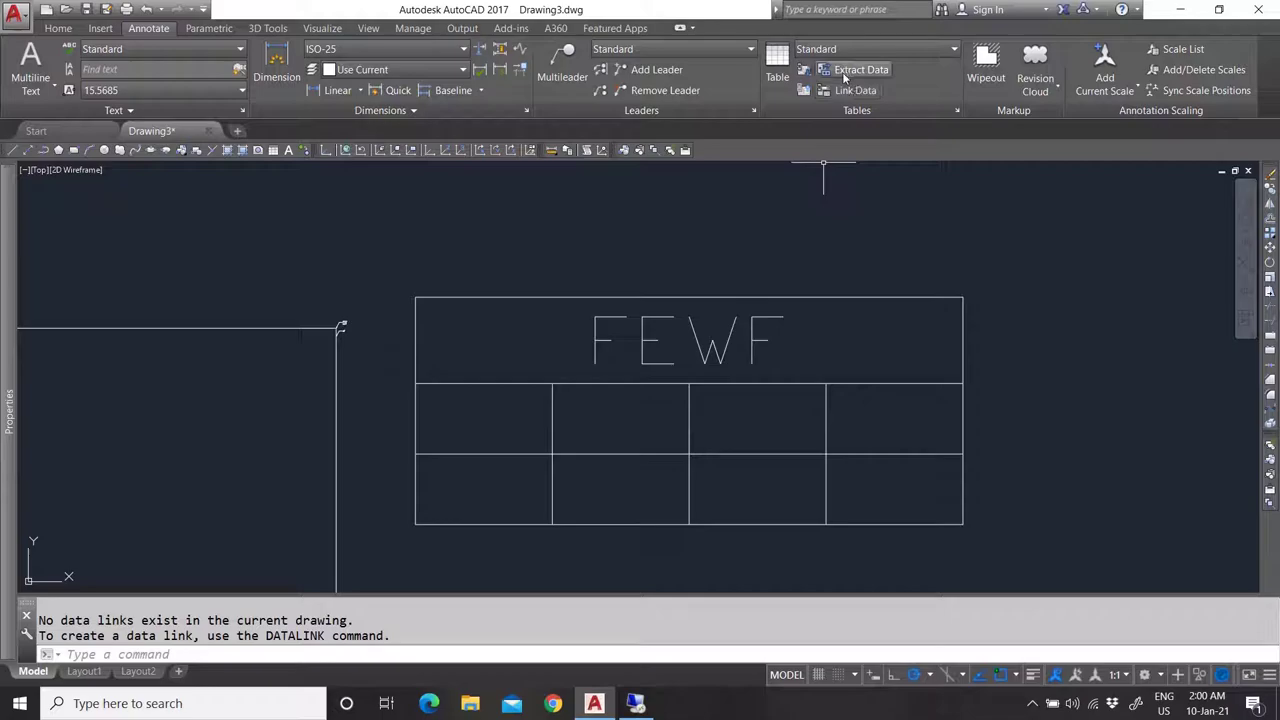
{"action": "scroll", "coordinate": [563, 345], "scroll_direction": "down", "scroll_amount": 4}
{"action": "scroll", "coordinate": [563, 345], "scroll_direction": "up", "scroll_amount": 4}
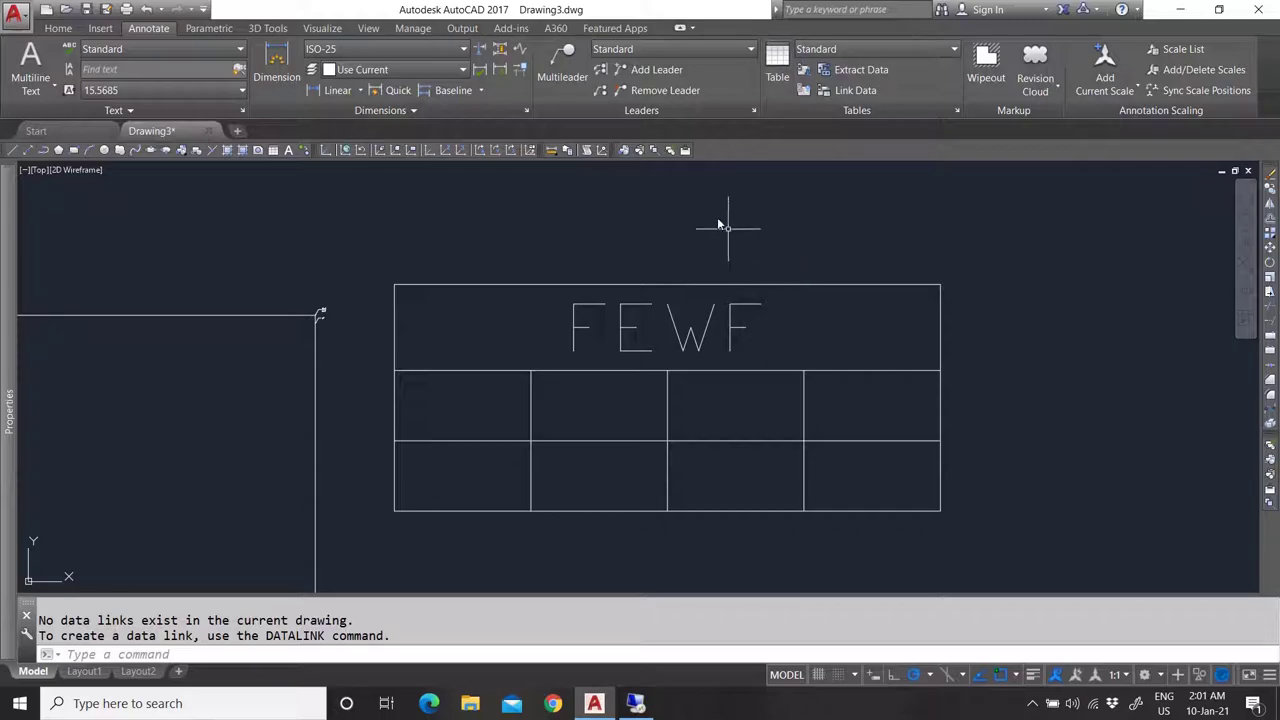
{"action": "left_click", "coordinate": [58, 28]}
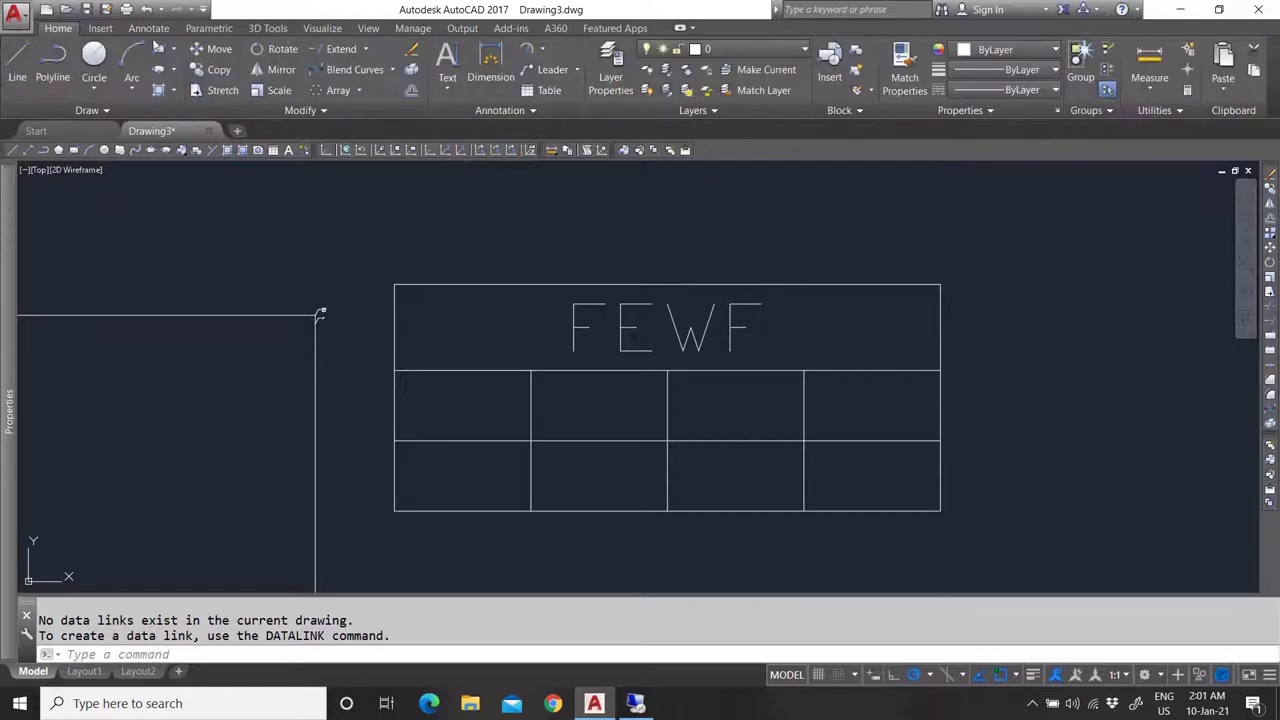
{"action": "left_click", "coordinate": [504, 110]}
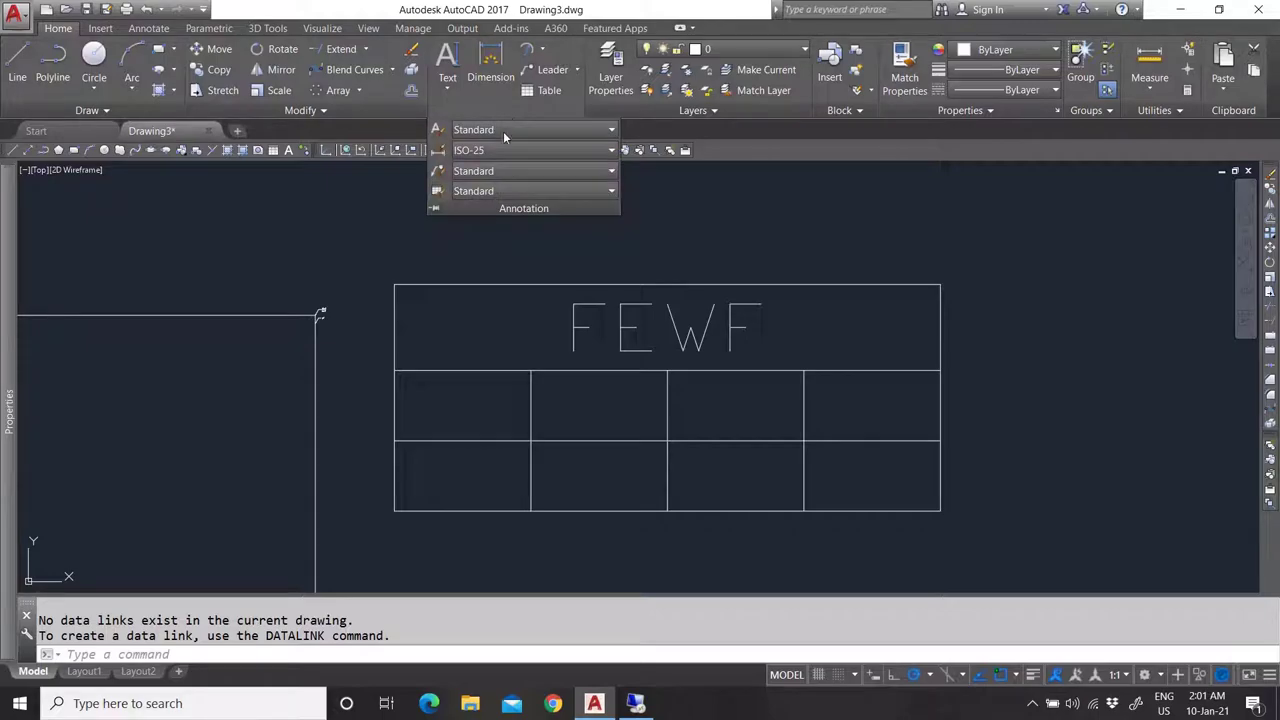
{"action": "left_click", "coordinate": [495, 258]}
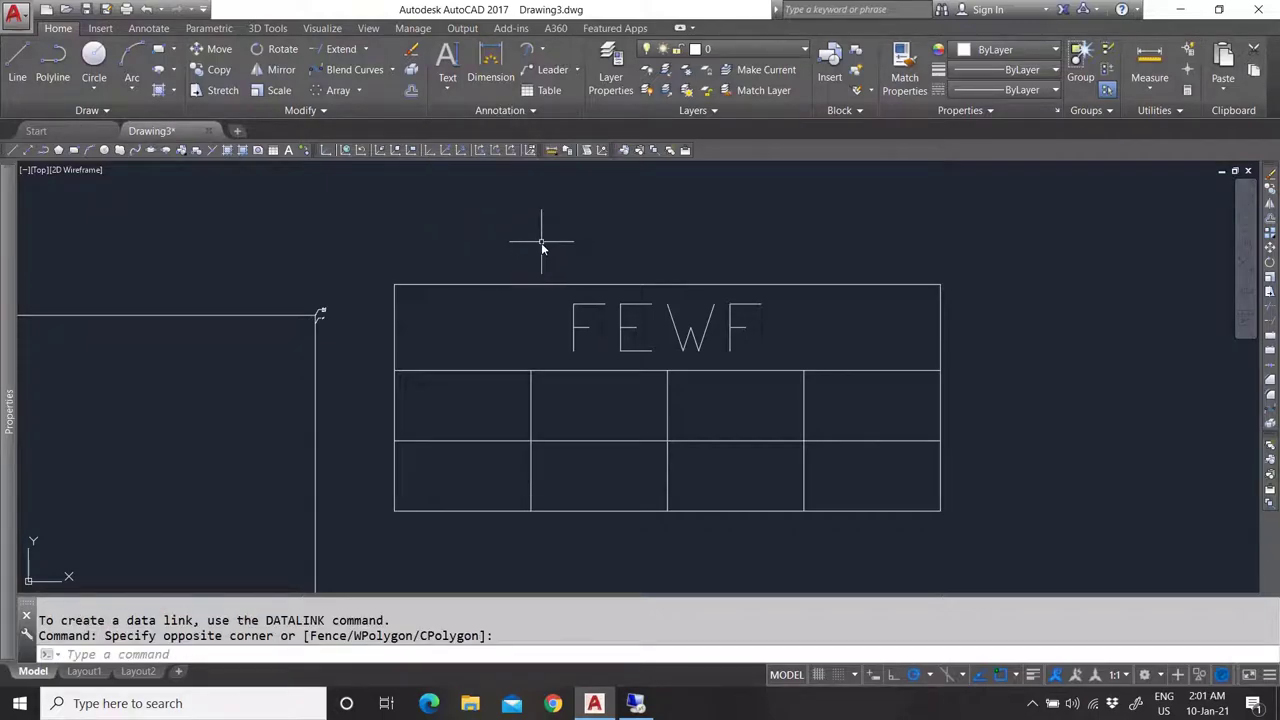